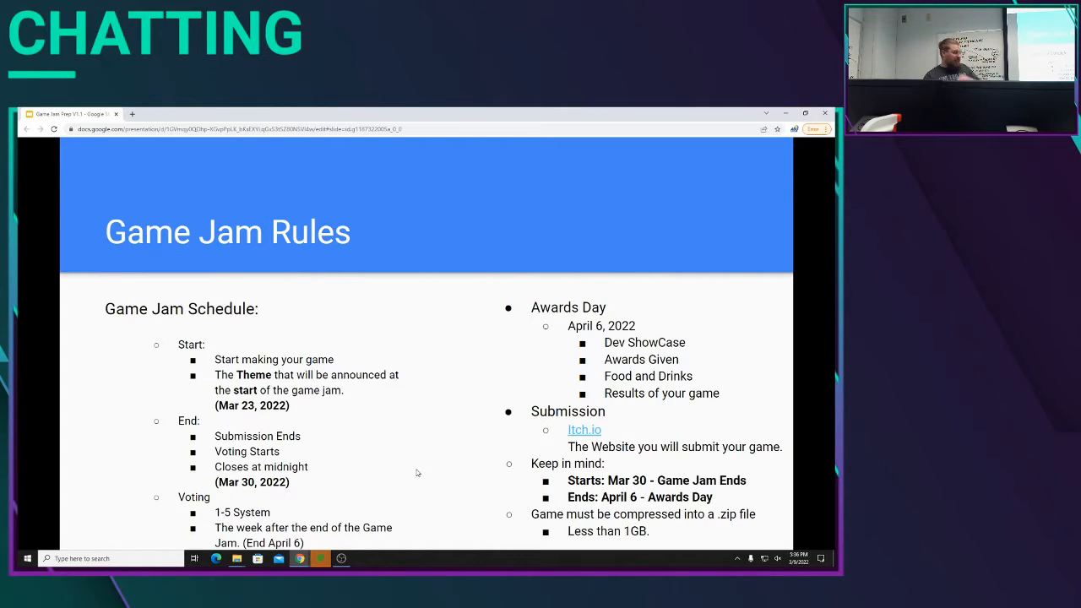
# Step: Go through the presentation from the Game Jam Rules slide past the Questions slide to the first Unity Introduction slide
pyautogui.press('Right')
pyautogui.press('Left')
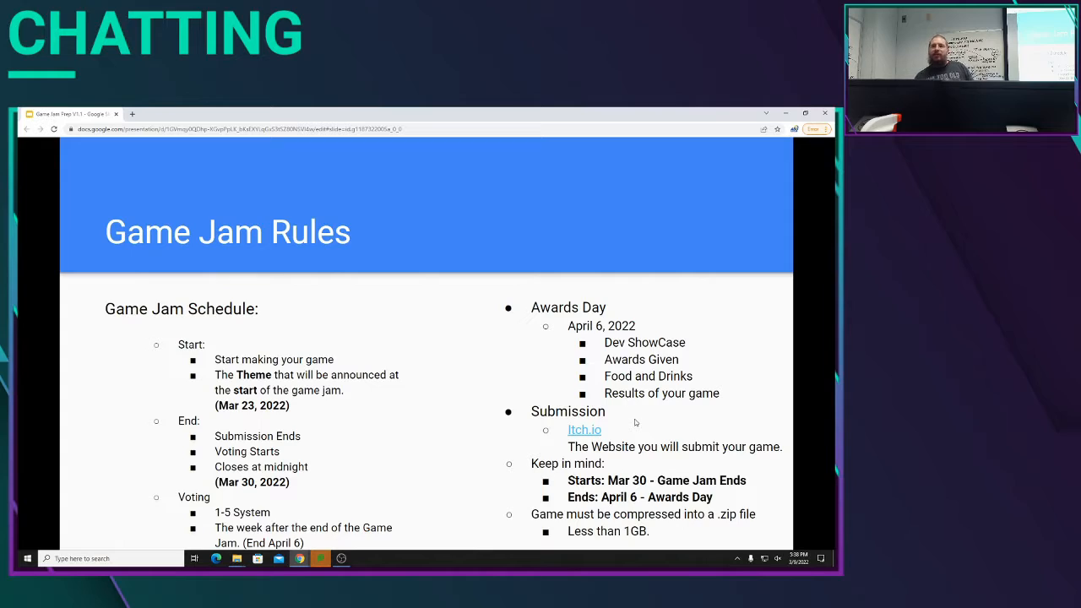
pyautogui.press('Left')
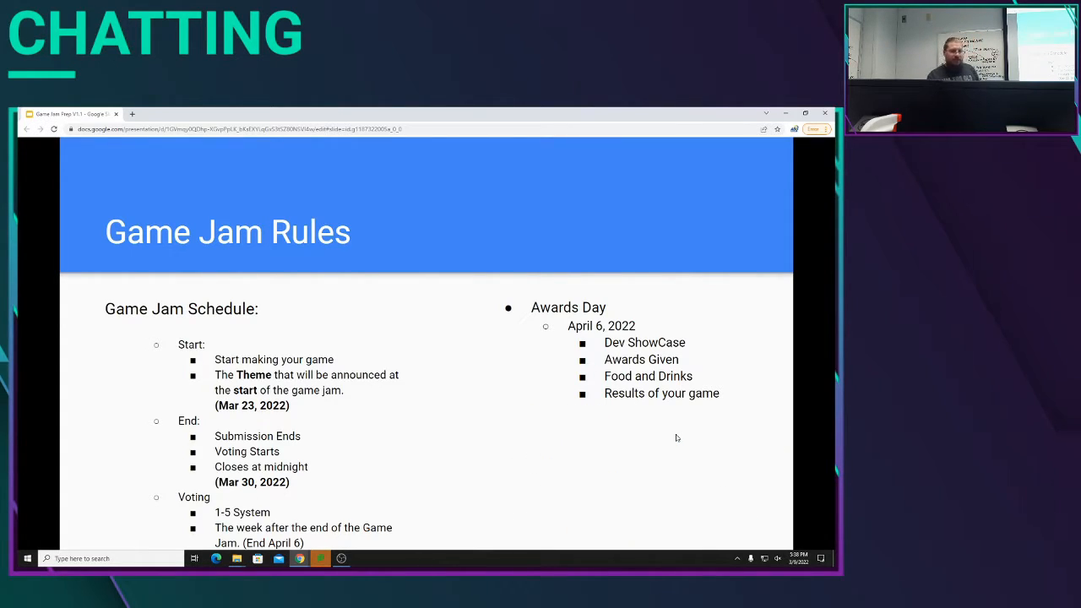
pyautogui.press('Right')
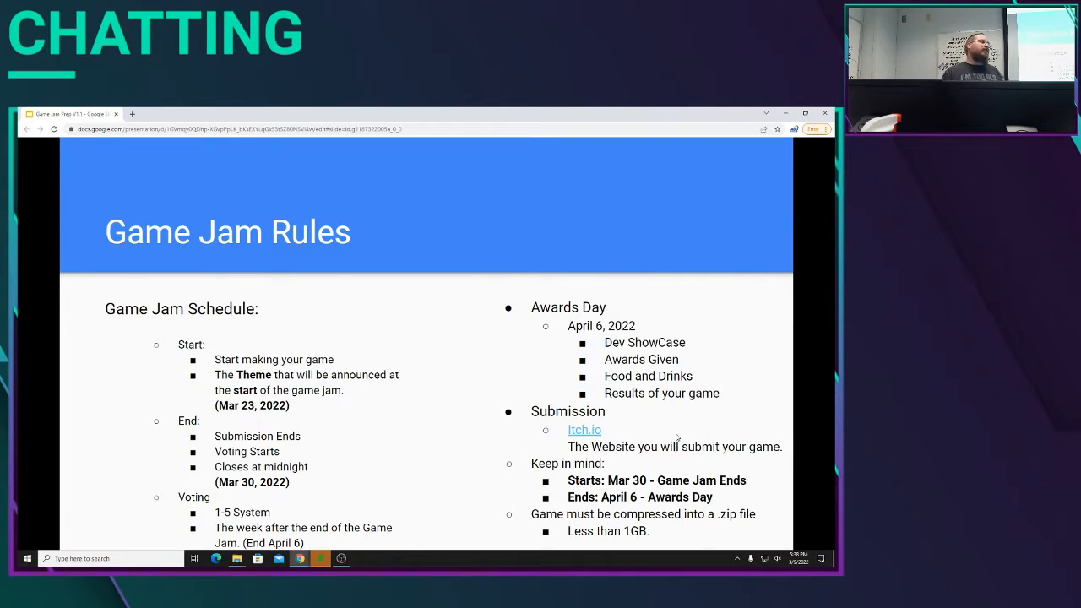
pyautogui.press('Right')
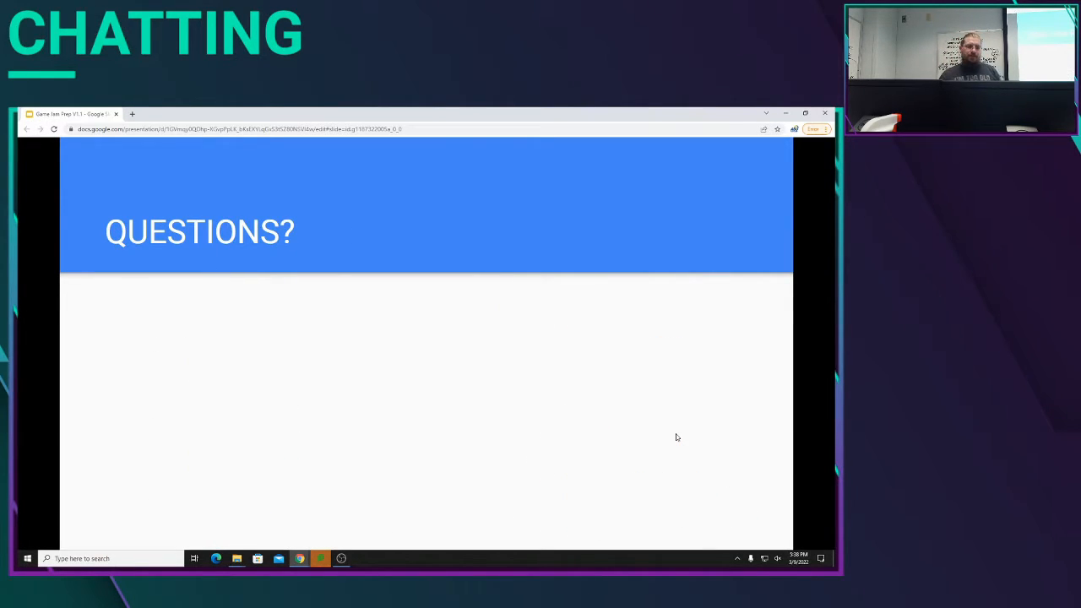
pyautogui.press('Right')
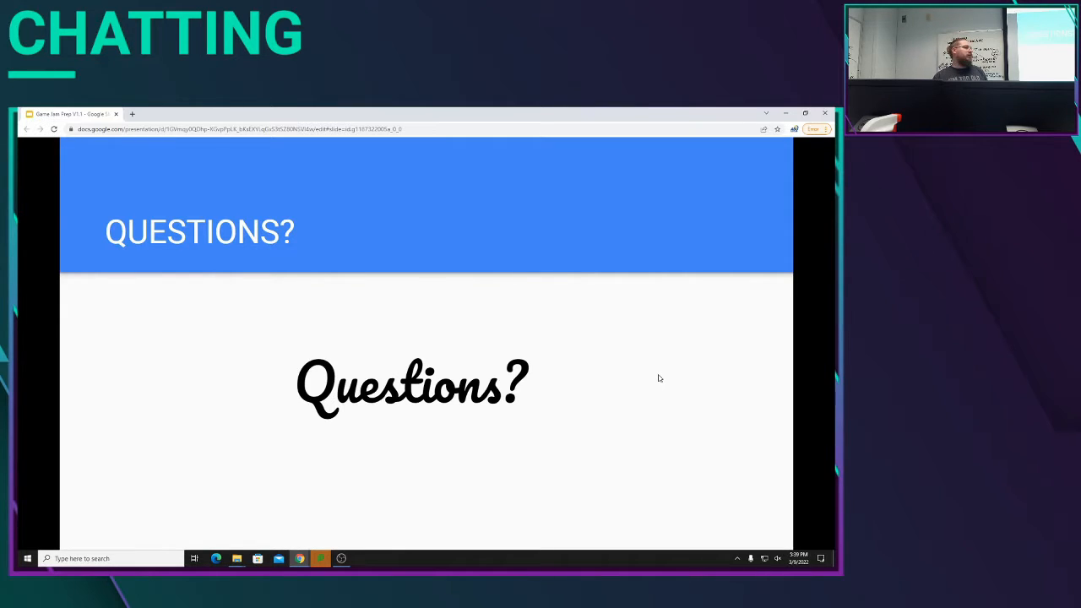
pyautogui.press('Right')
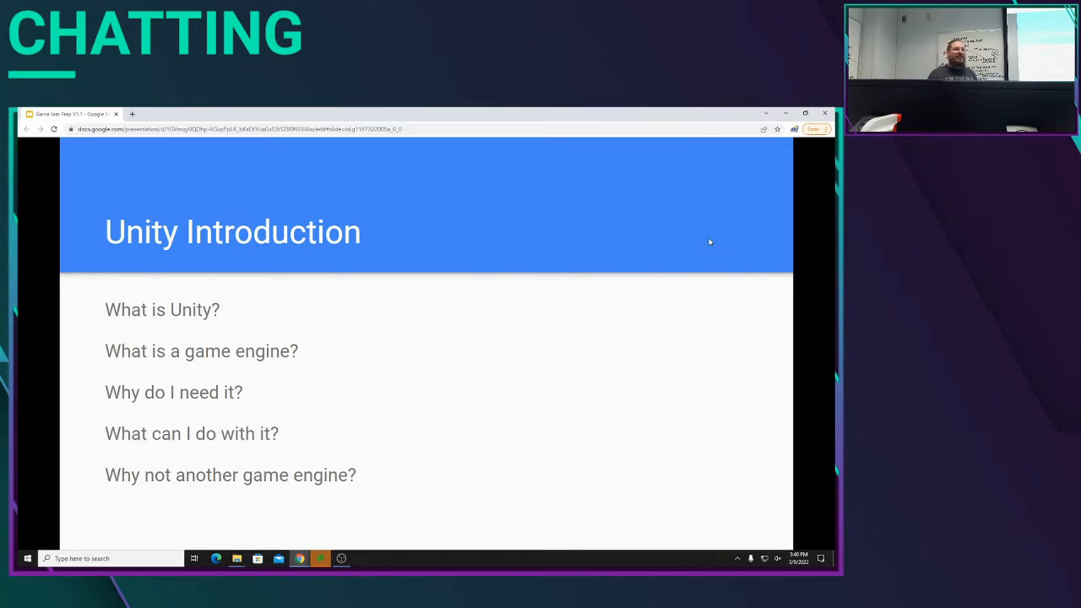
pyautogui.press('Right')
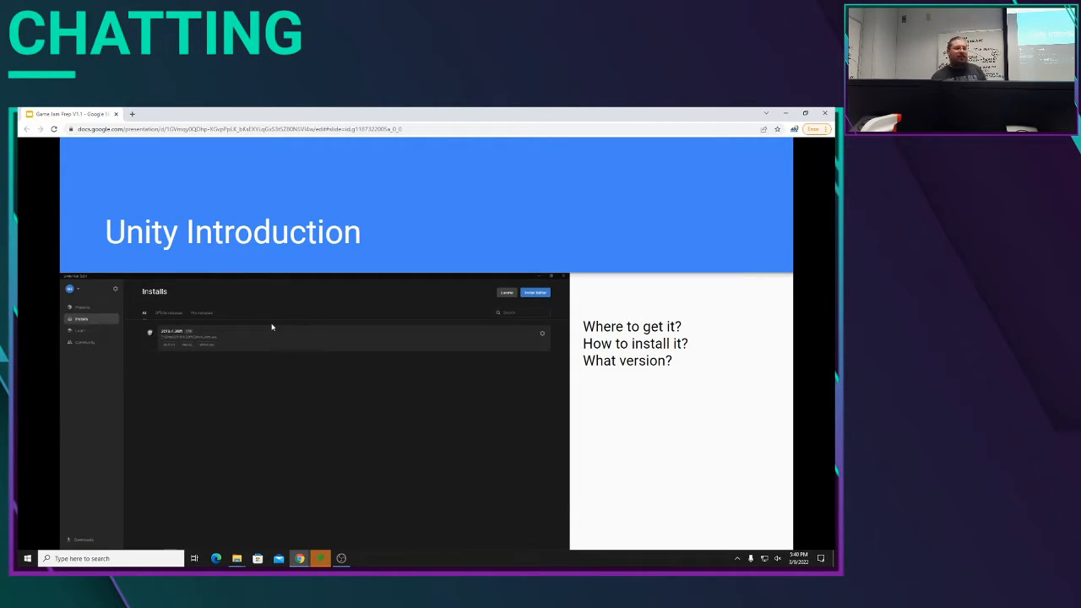
pyautogui.press('Left')
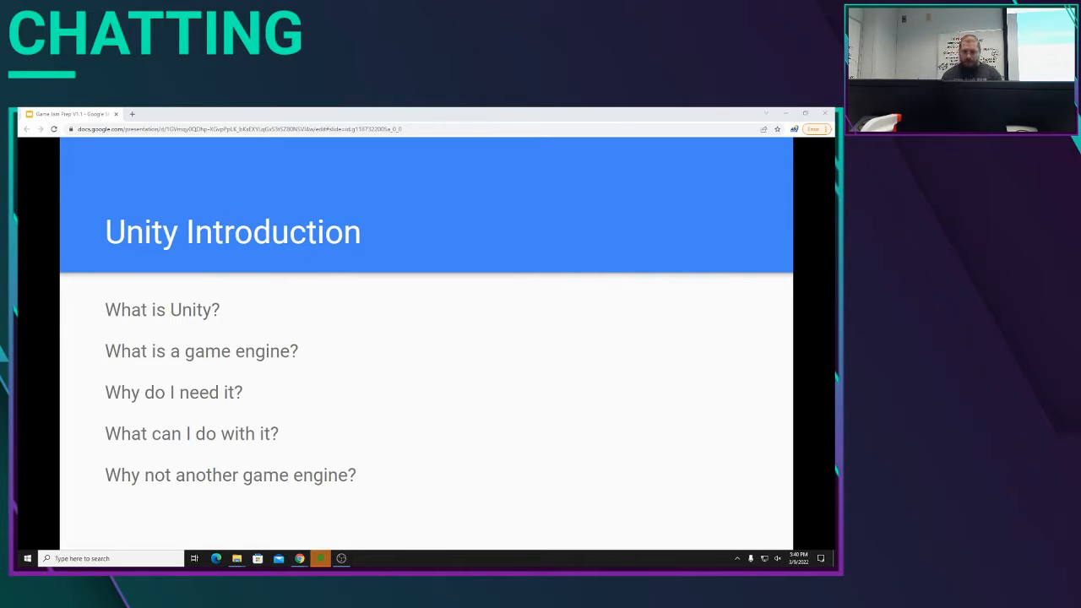
pyautogui.press('super')
pyautogui.write('uni')
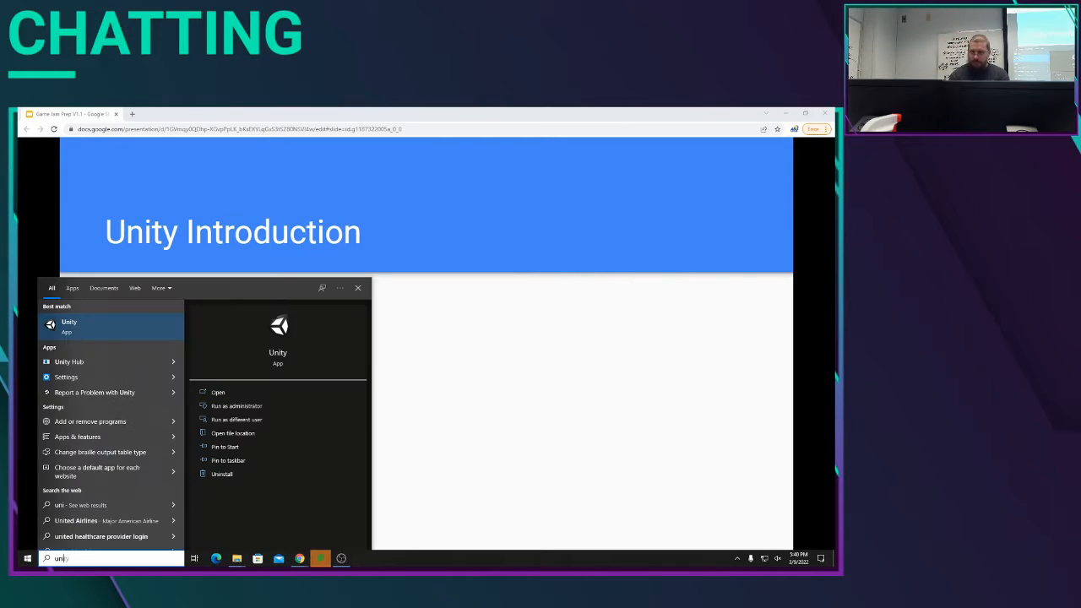
pyautogui.write('ty')
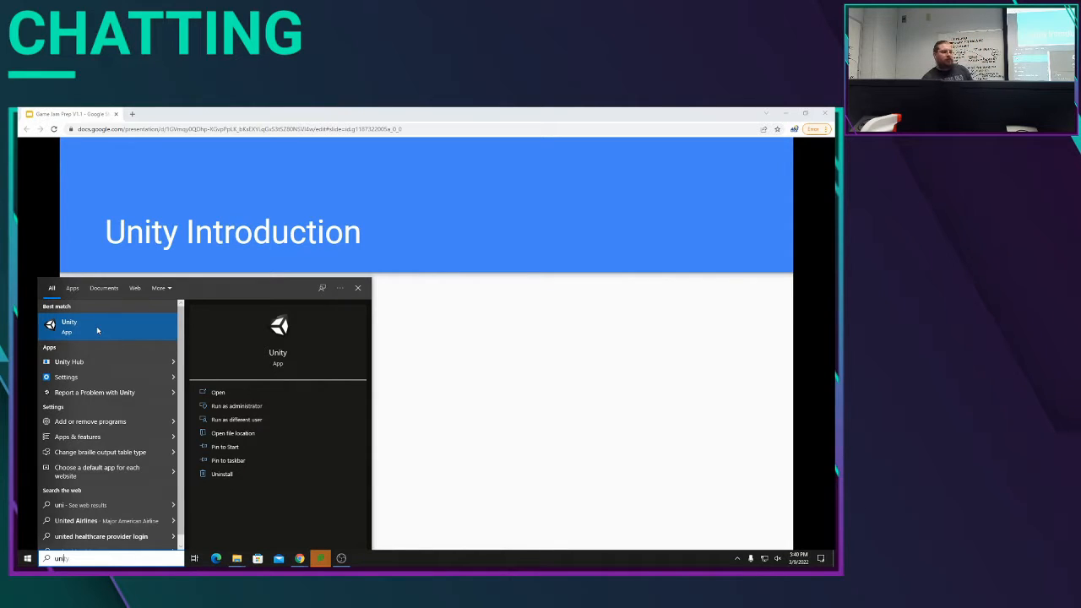
pyautogui.click(97, 327)
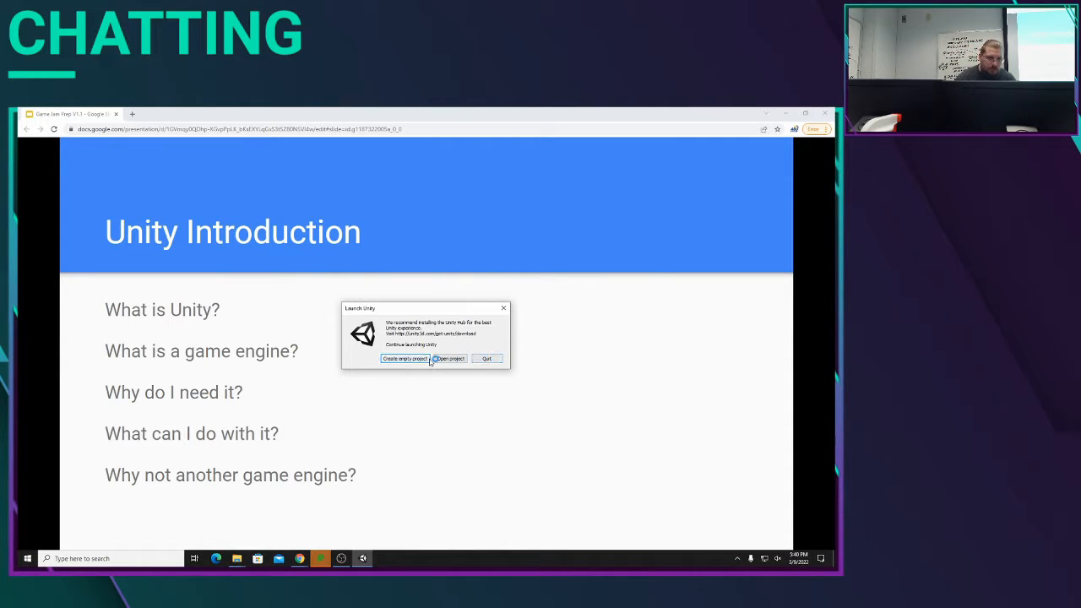
pyautogui.click(485, 359)
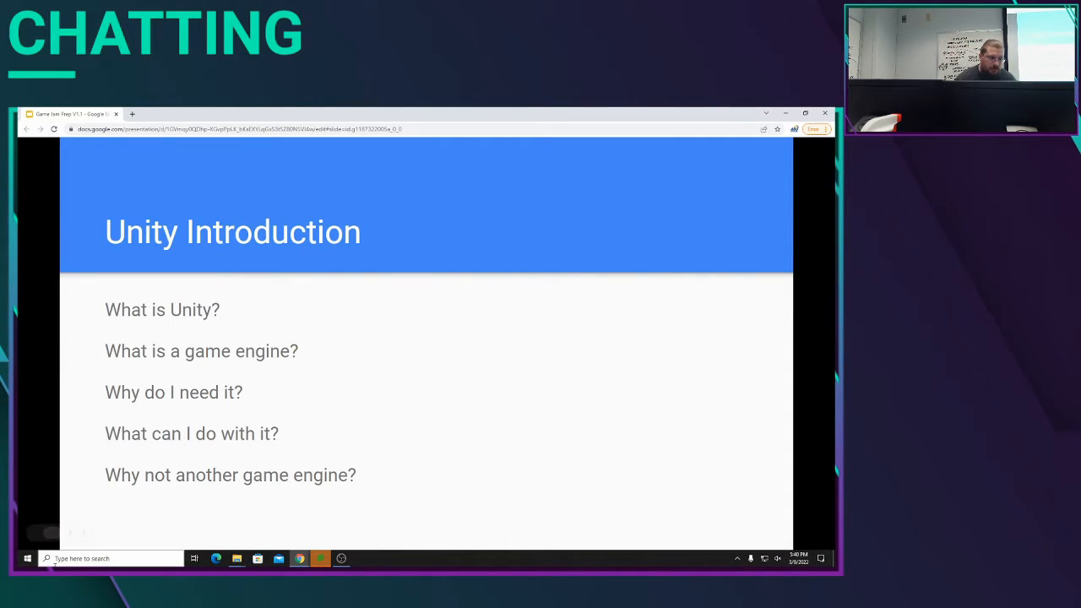
# Step: Search the computer for "hub", launch Unity Hub and maximize its window
pyautogui.click(27, 558)
pyautogui.write('hub')
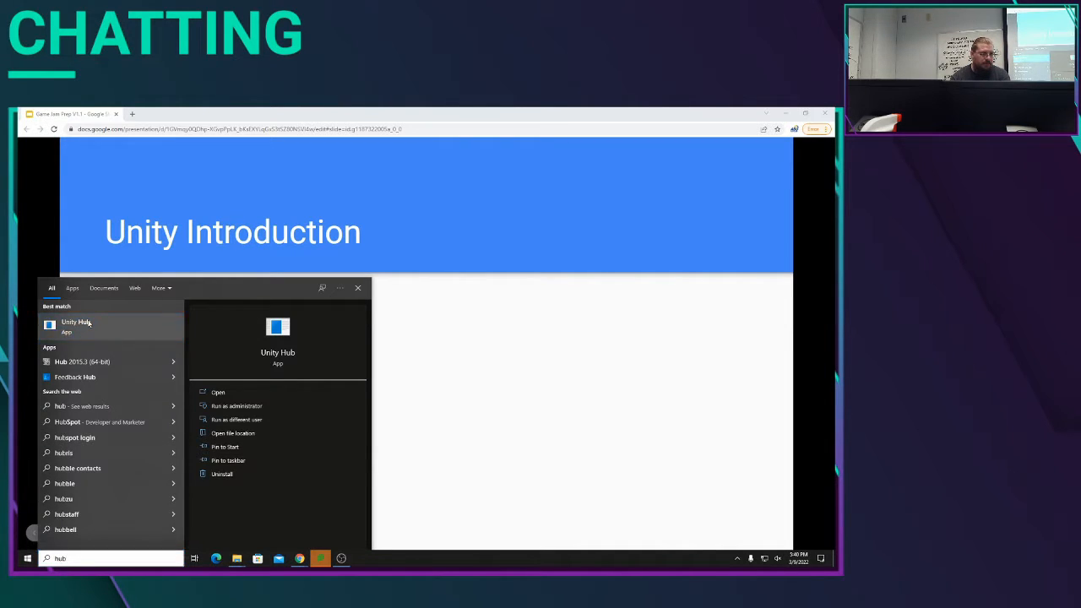
pyautogui.click(88, 323)
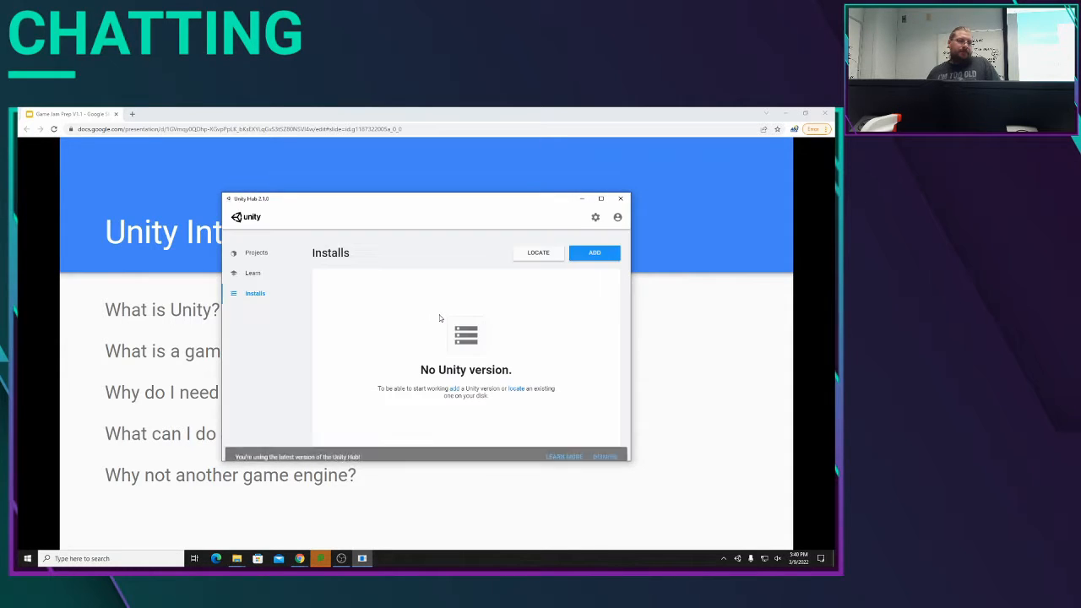
pyautogui.click(600, 198)
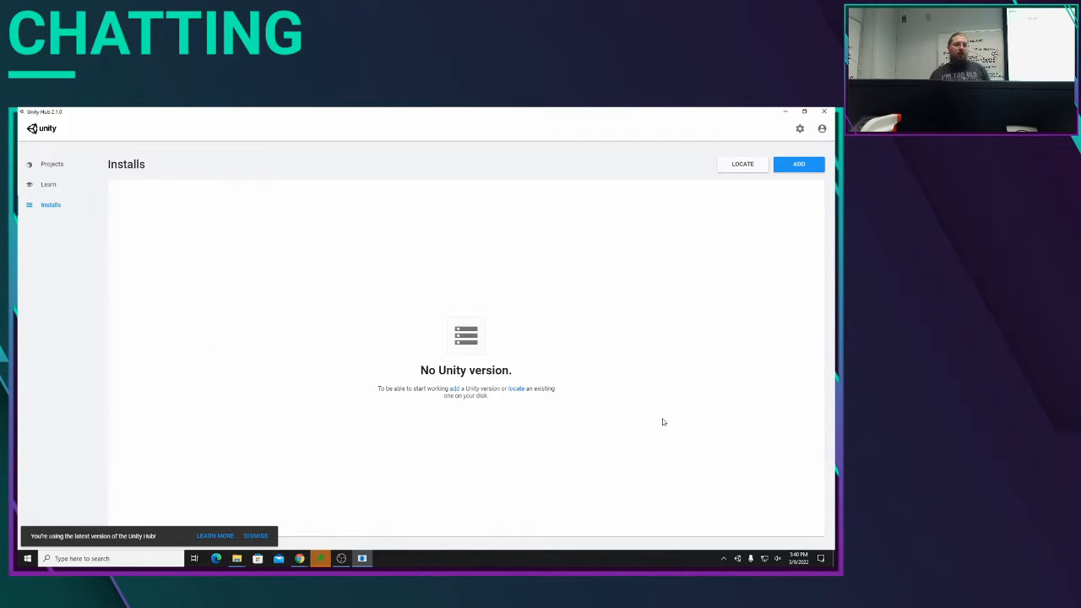
# Step: Locate the existing Unity editor on disk and add Unity.exe from Program Files > Unity2019 > Editor to the installs
pyautogui.click(743, 168)
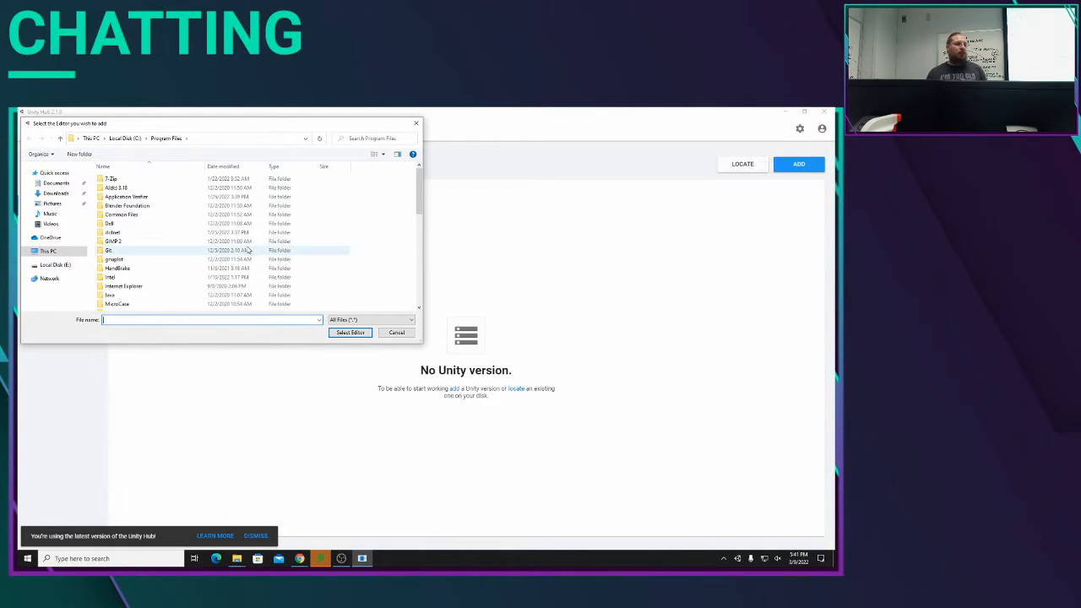
pyautogui.scroll(-4, 207, 247)
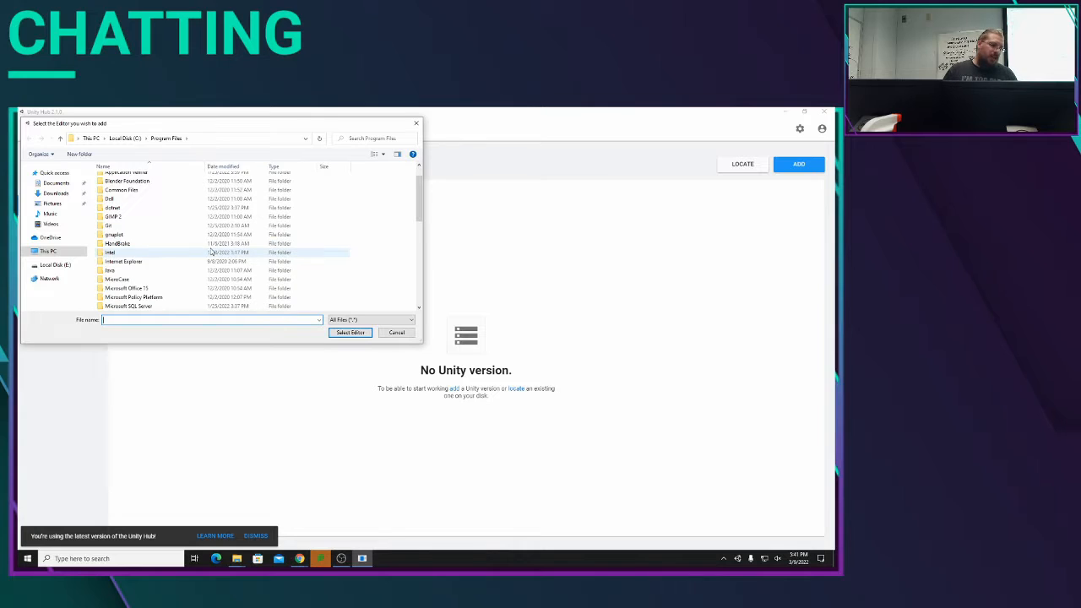
pyautogui.scroll(-10, 211, 247)
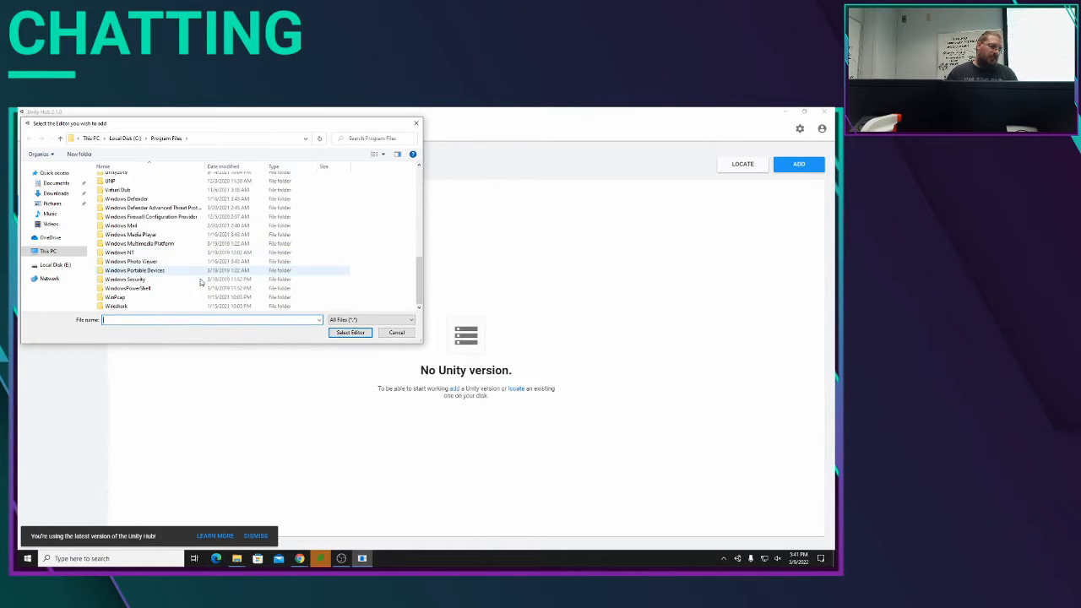
pyautogui.scroll(1, 194, 280)
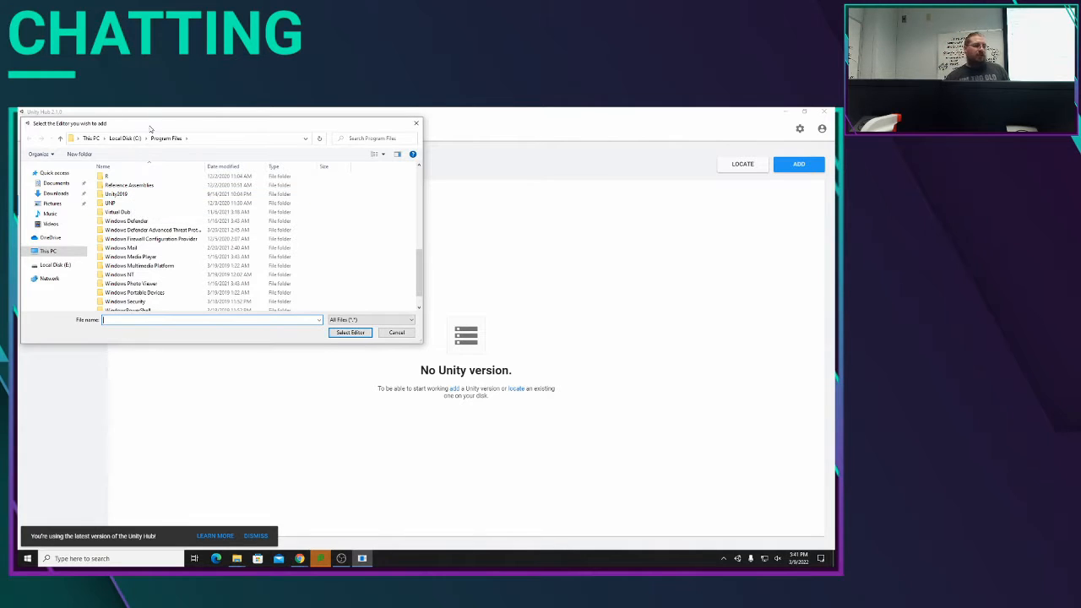
pyautogui.moveTo(150, 129); pyautogui.dragTo(358, 161)
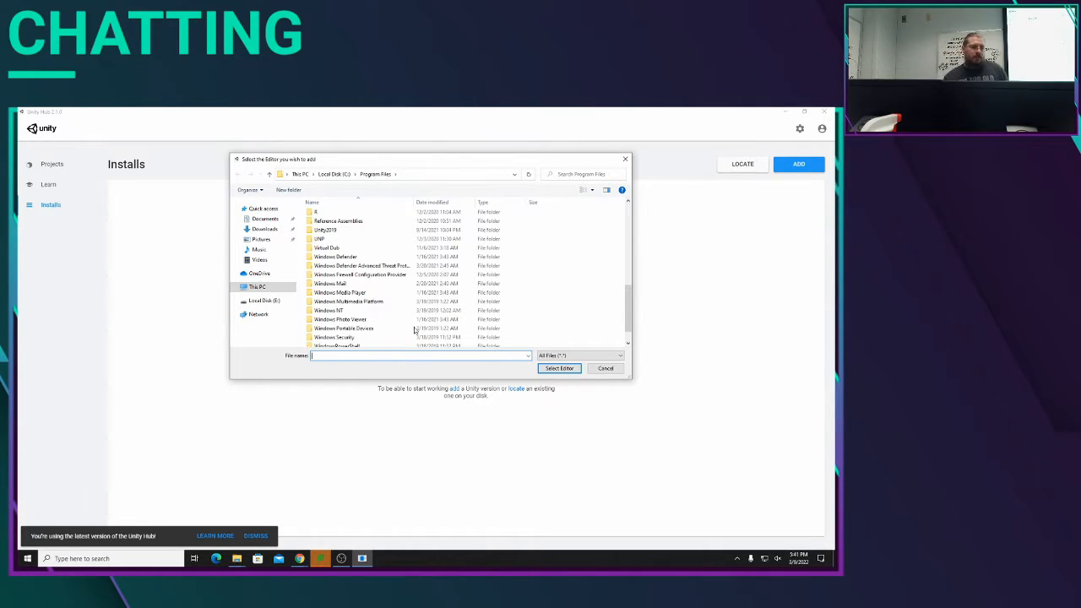
pyautogui.scroll(-1, 374, 296)
pyautogui.scroll(1, 374, 291)
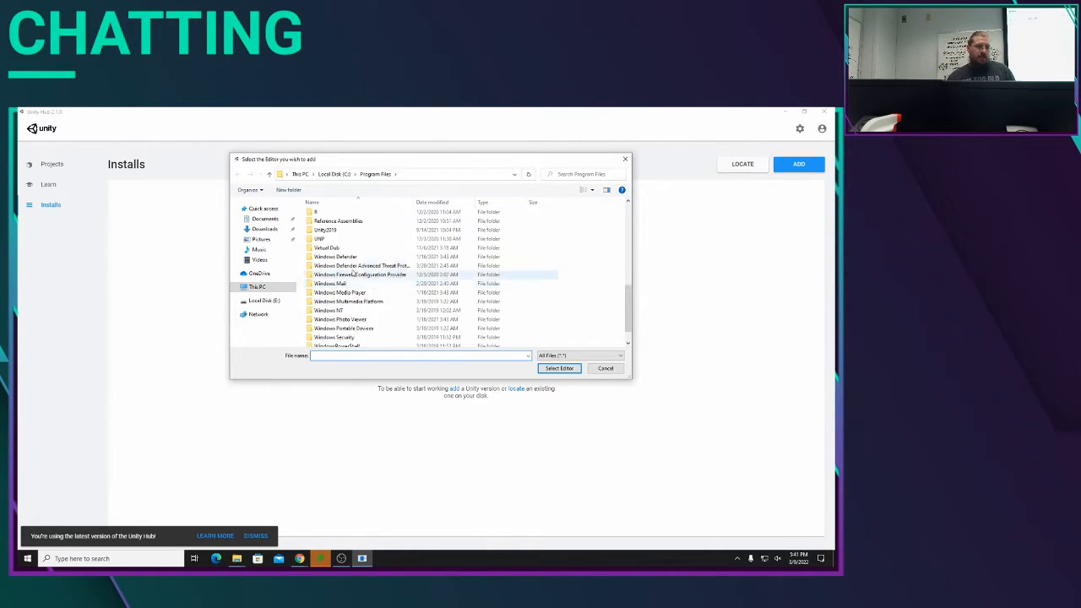
pyautogui.doubleClick(334, 229)
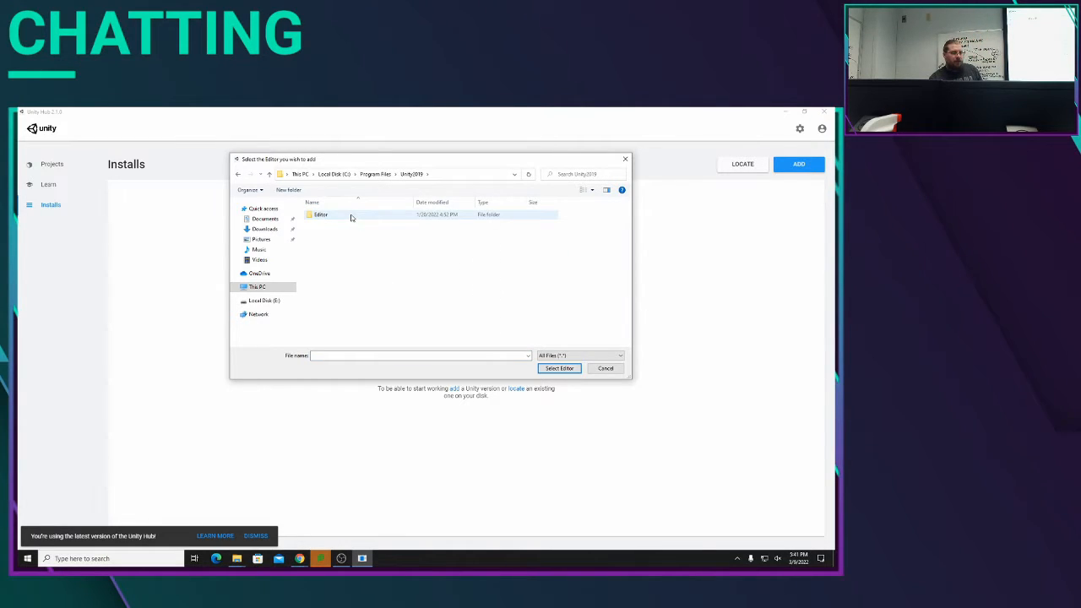
pyautogui.doubleClick(351, 218)
pyautogui.scroll(-5, 361, 330)
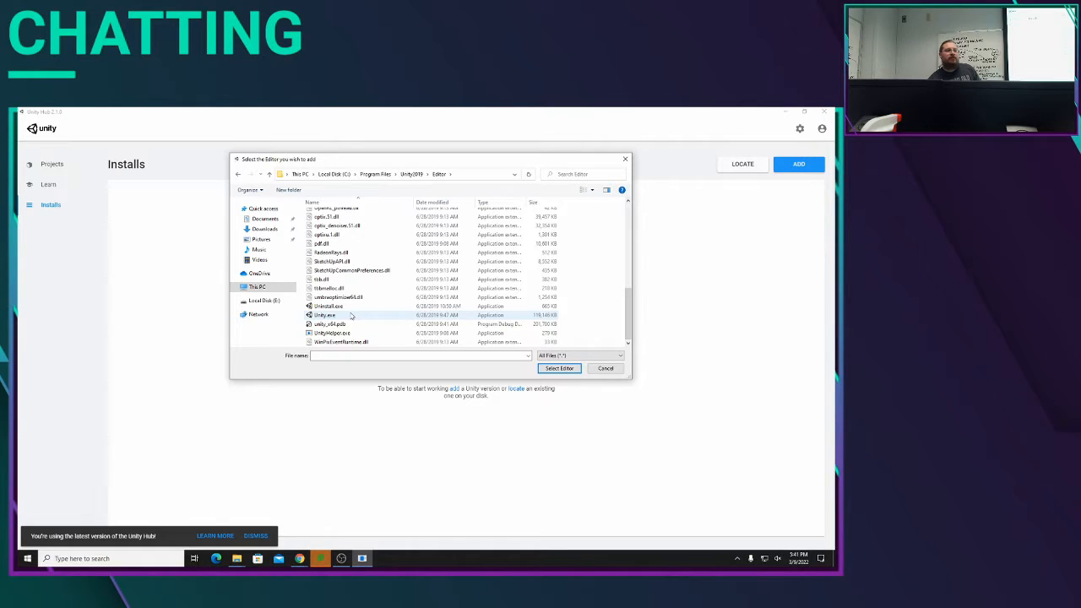
pyautogui.click(351, 315)
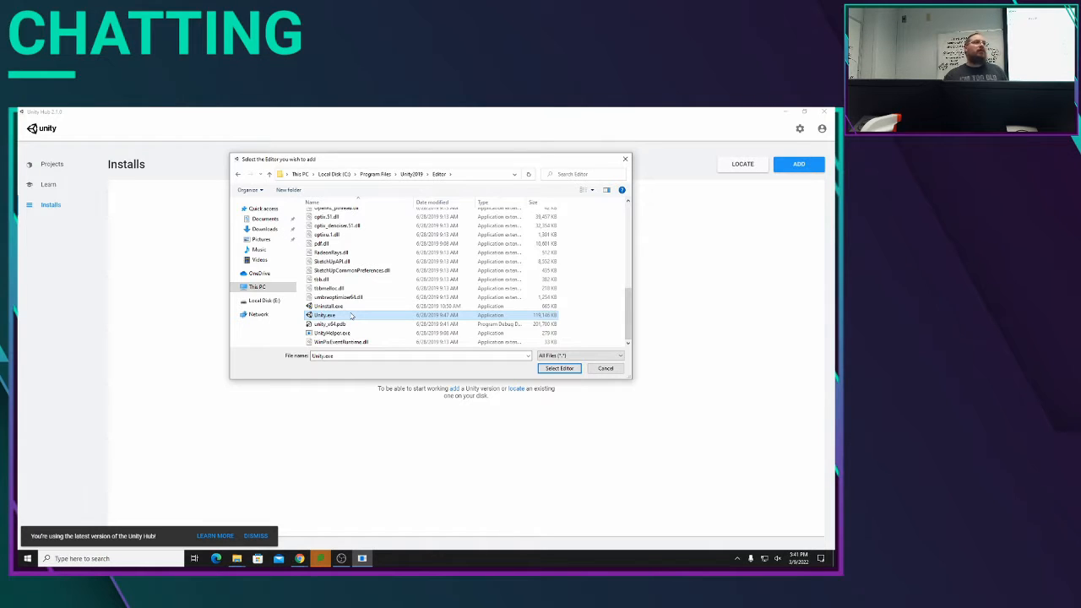
pyautogui.click(553, 369)
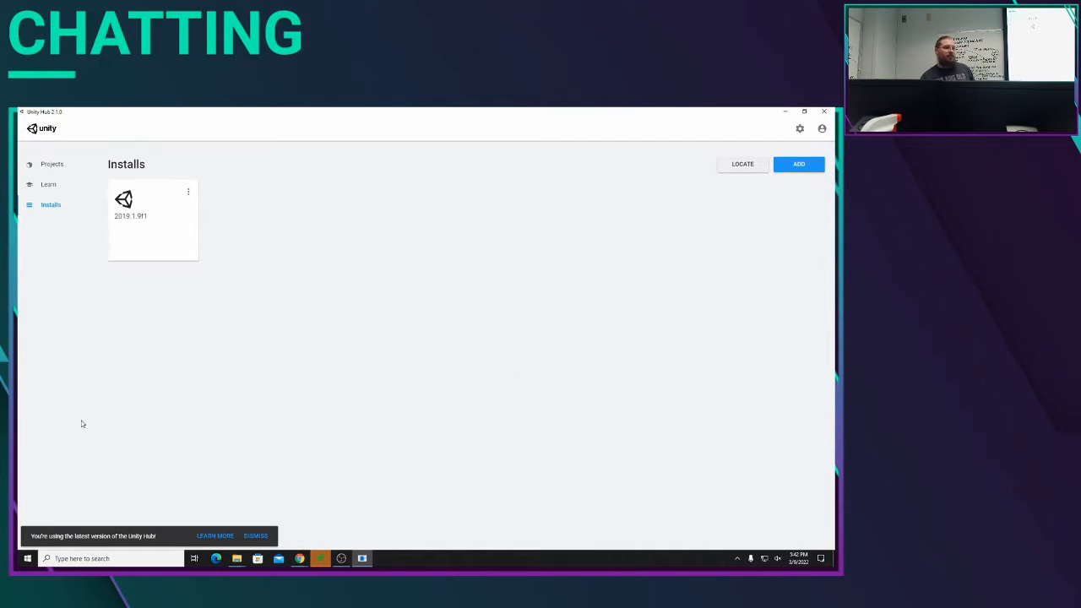
# Step: Remove New Unity Project (1) from the Unity Hub project list
pyautogui.click(56, 169)
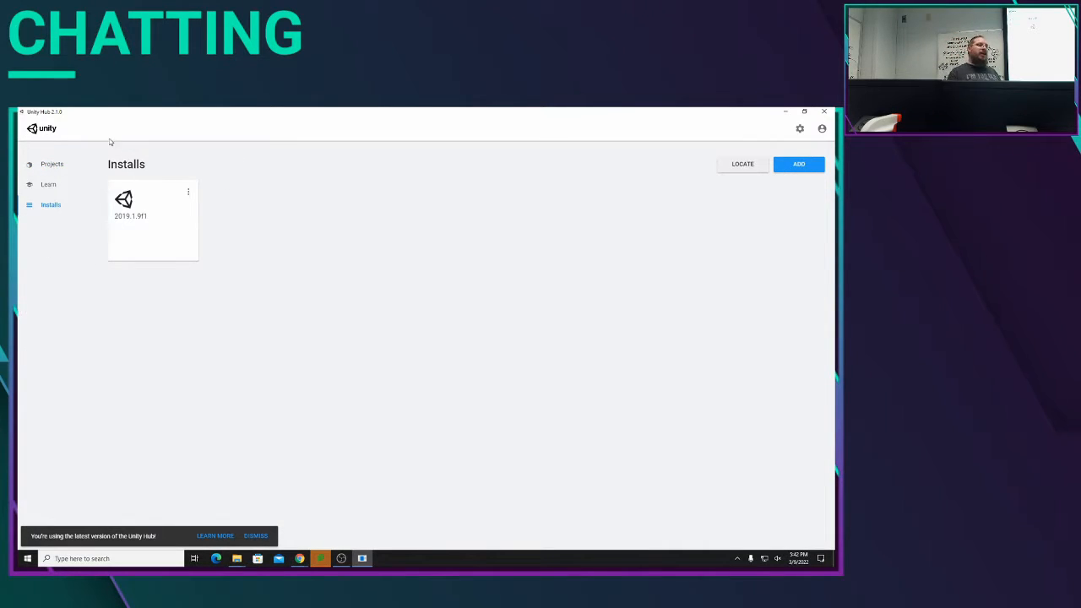
pyautogui.click(59, 172)
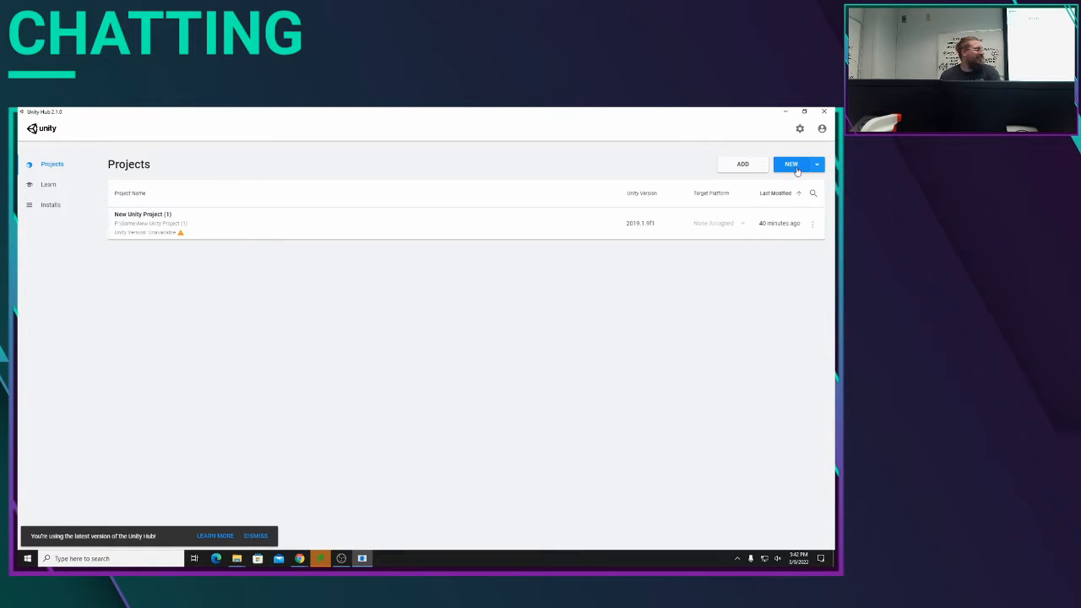
pyautogui.click(812, 225)
pyautogui.click(764, 270)
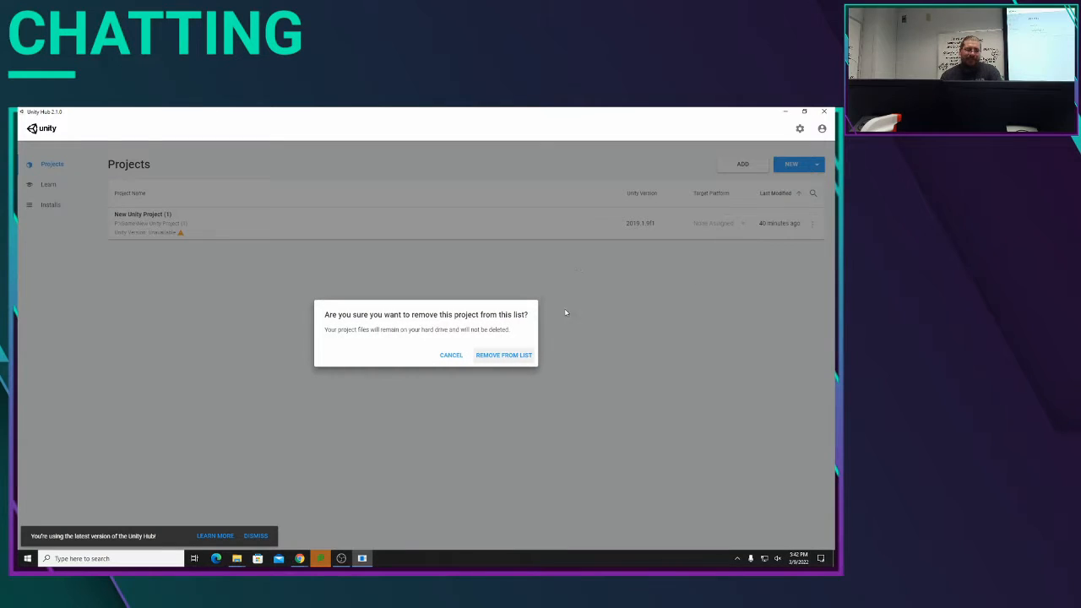
pyautogui.click(504, 355)
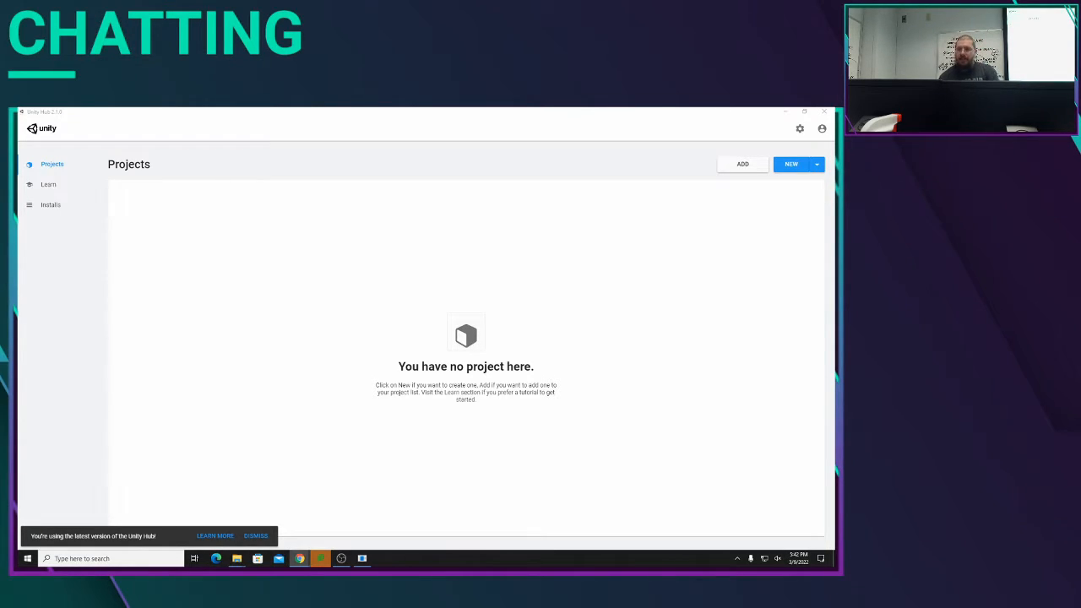
# Step: Switch to the browser window showing unity.com, maximize it and go to the Unity Learn site
pyautogui.moveTo(833, 244); pyautogui.dragTo(332, 109)
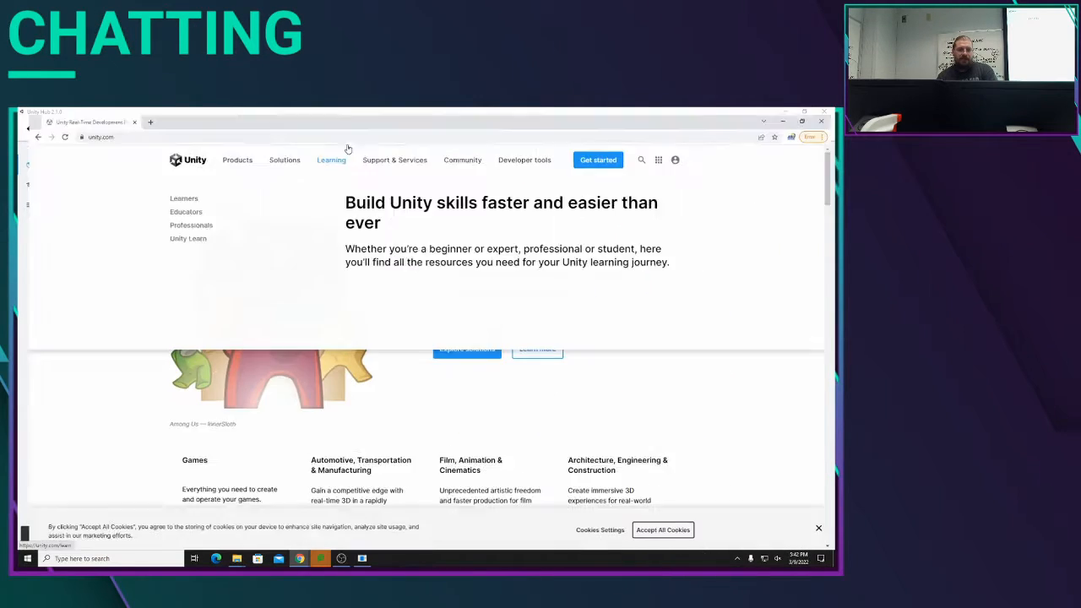
pyautogui.moveTo(531, 153)
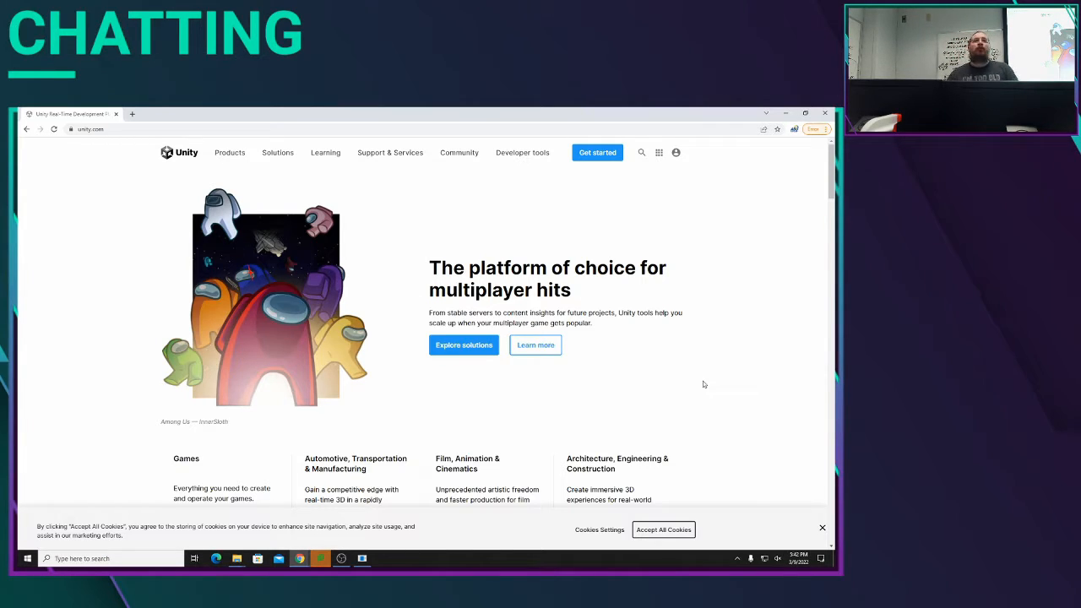
pyautogui.moveTo(328, 155)
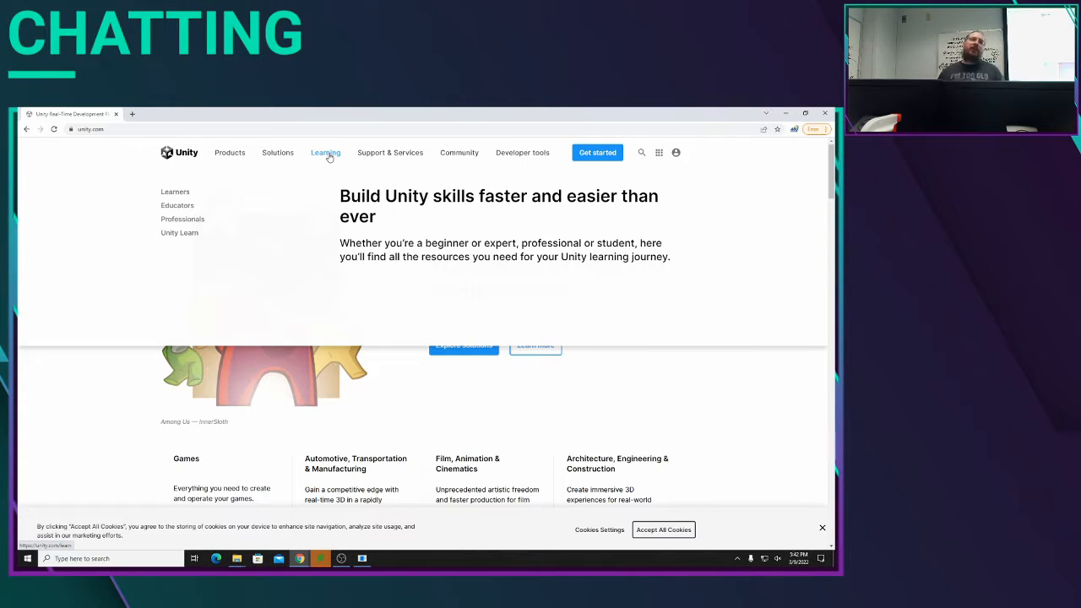
pyautogui.moveTo(174, 236)
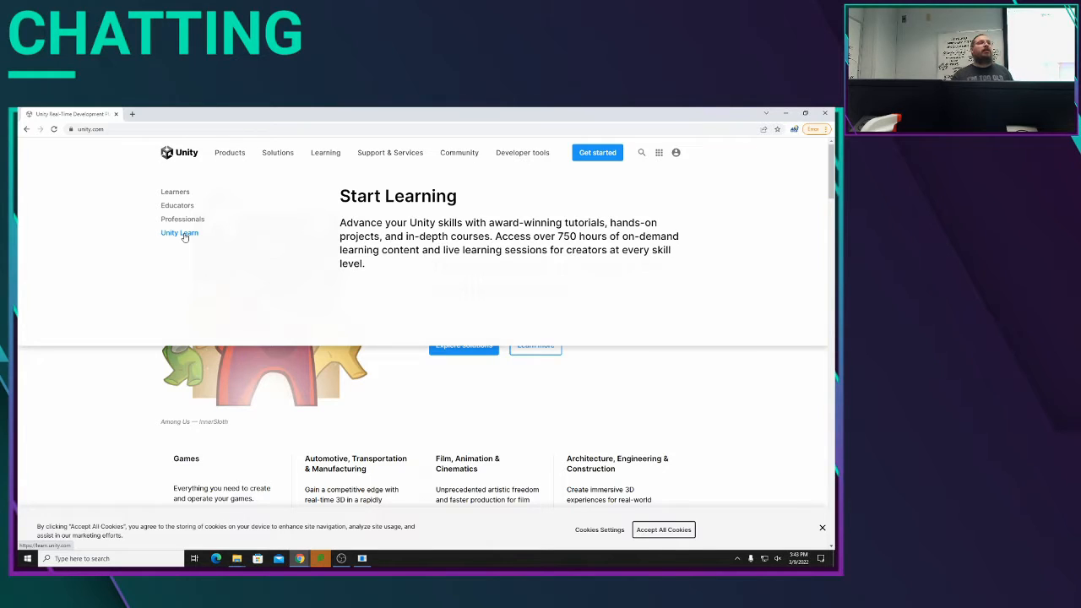
pyautogui.click(121, 131)
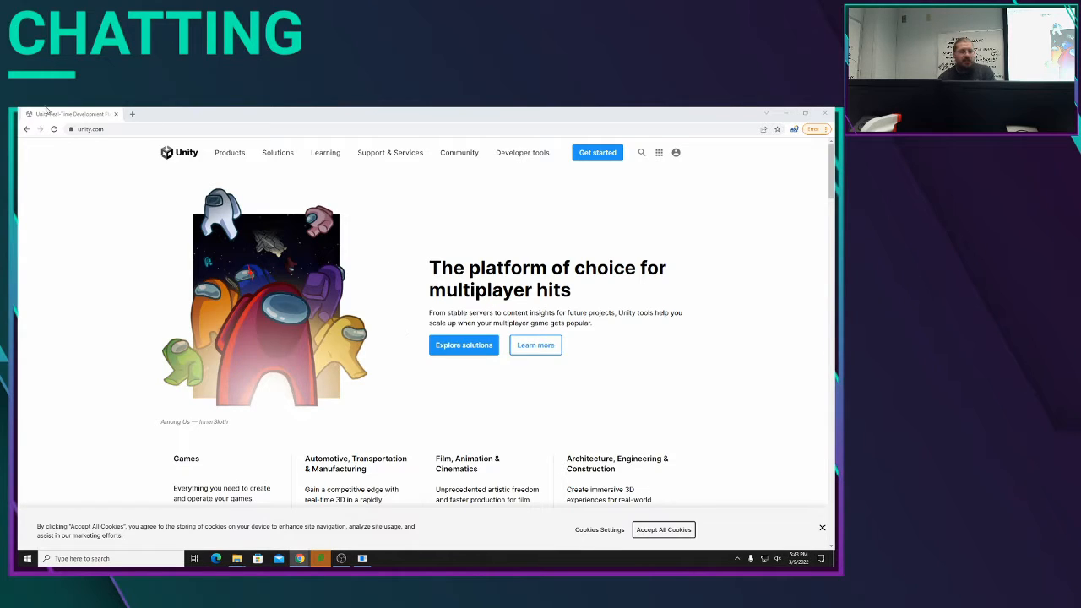
pyautogui.moveTo(316, 164)
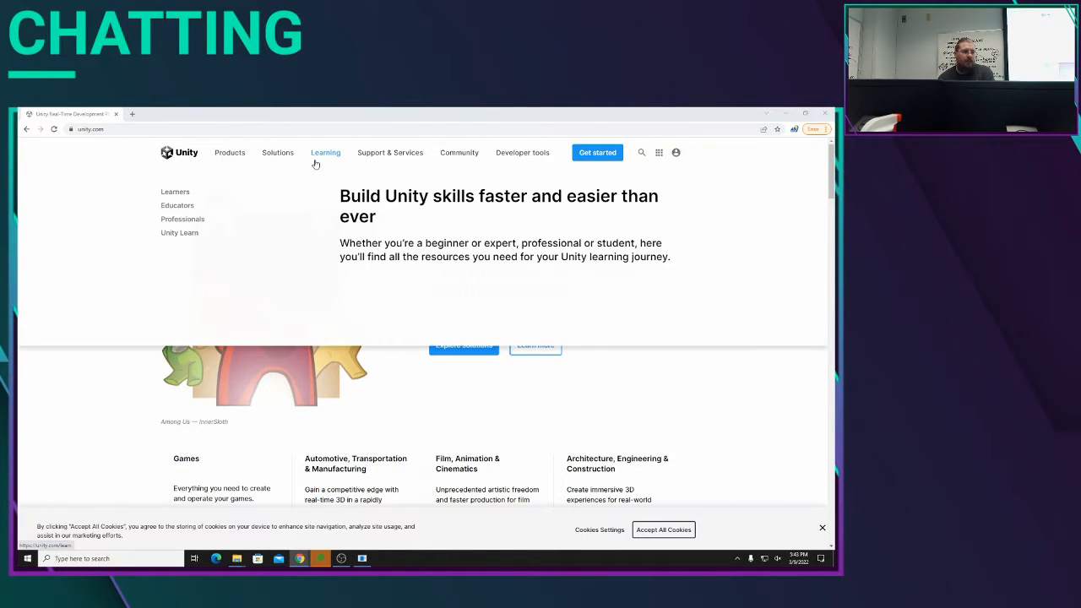
pyautogui.click(176, 241)
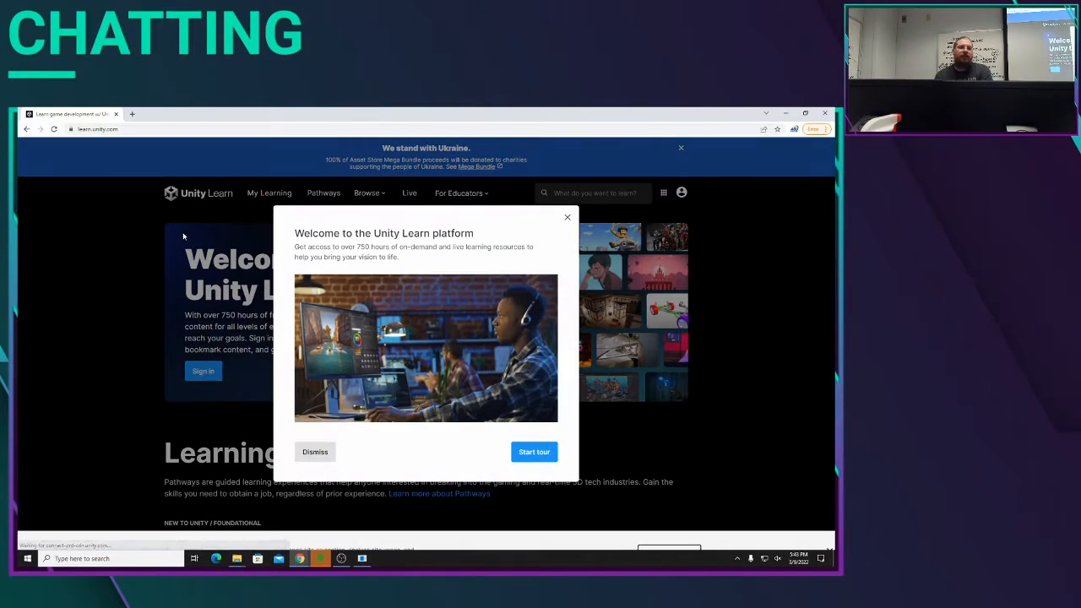
# Step: Dismiss the Unity Learn welcome message, look through the Learning Pathways and move the browser away to return to Unity Hub
pyautogui.click(566, 218)
pyautogui.scroll(-5, 161, 314)
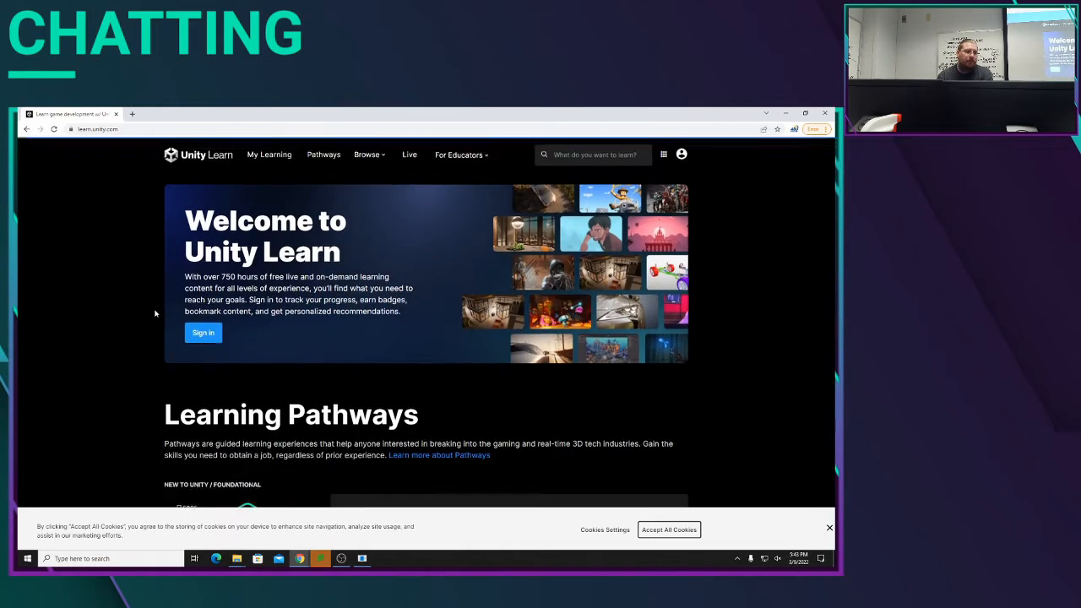
pyautogui.scroll(2, 159, 313)
pyautogui.scroll(-2, 159, 314)
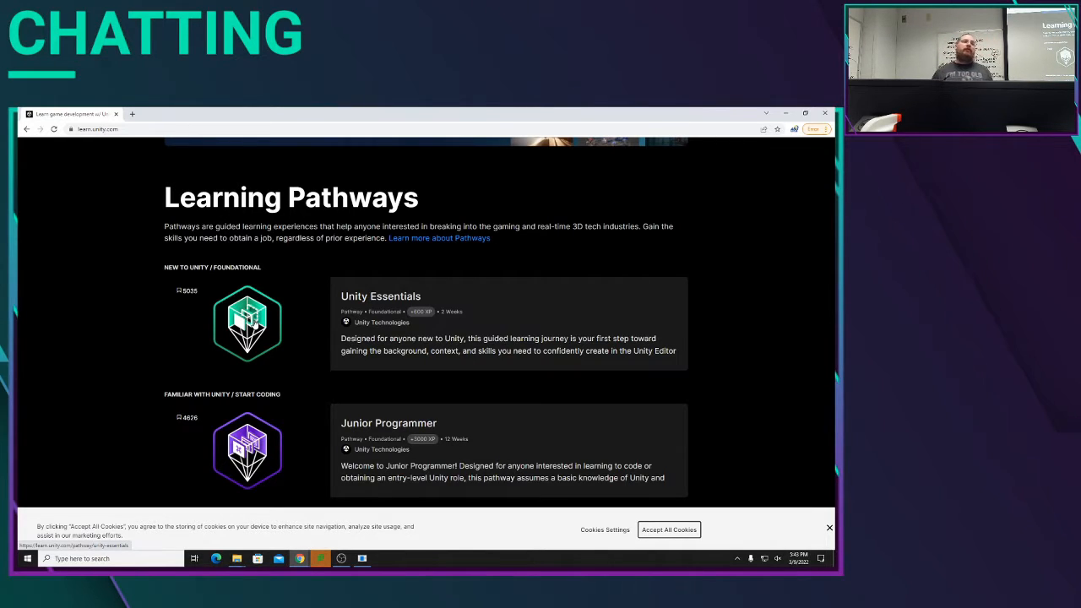
pyautogui.scroll(1, 272, 358)
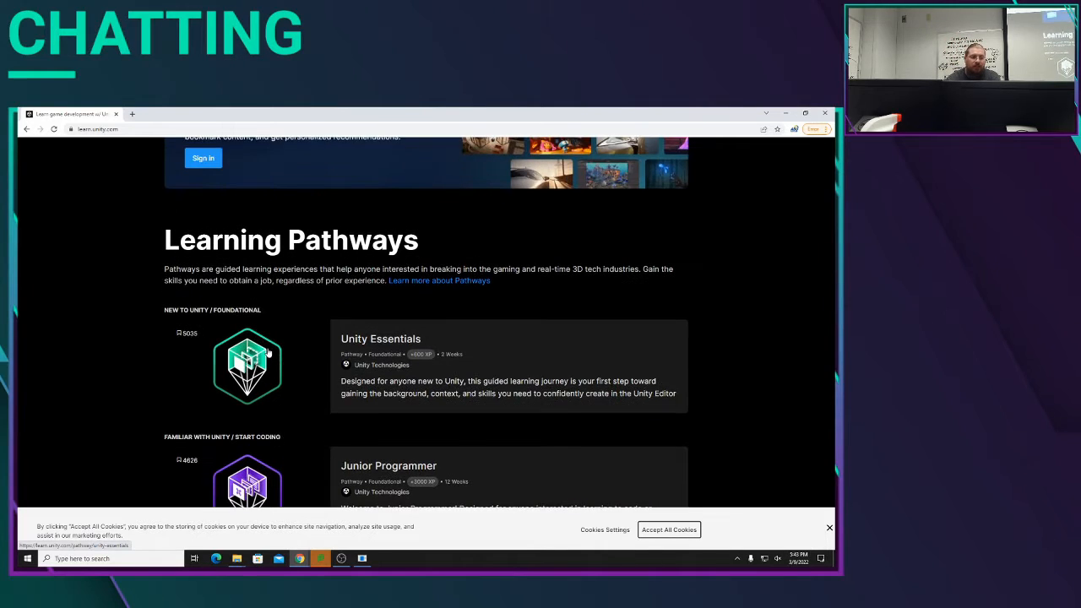
pyautogui.scroll(5, 271, 354)
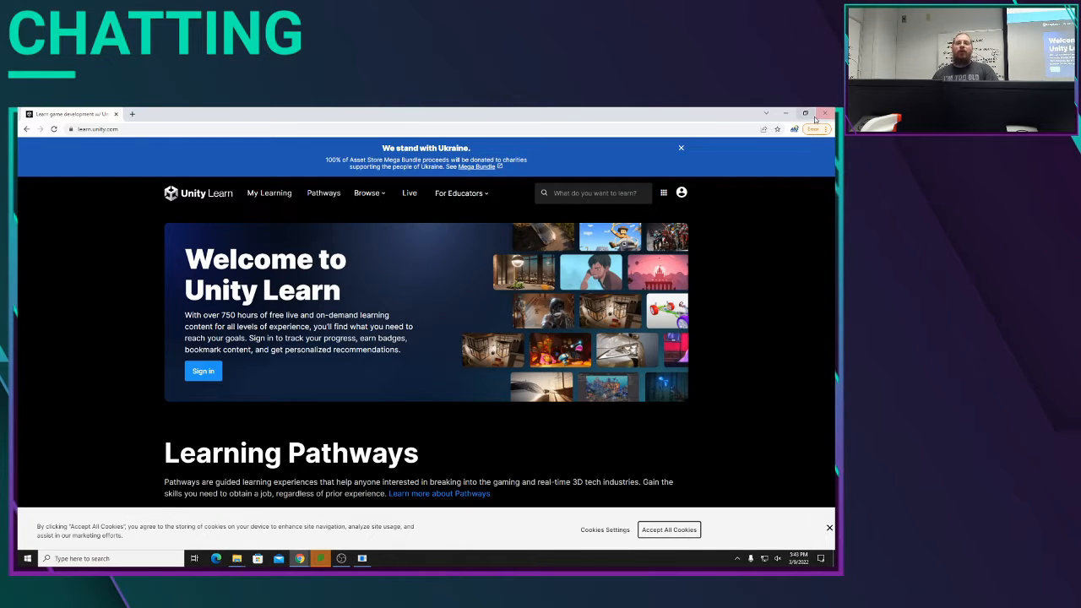
pyautogui.moveTo(562, 121); pyautogui.dragTo(19, 121)
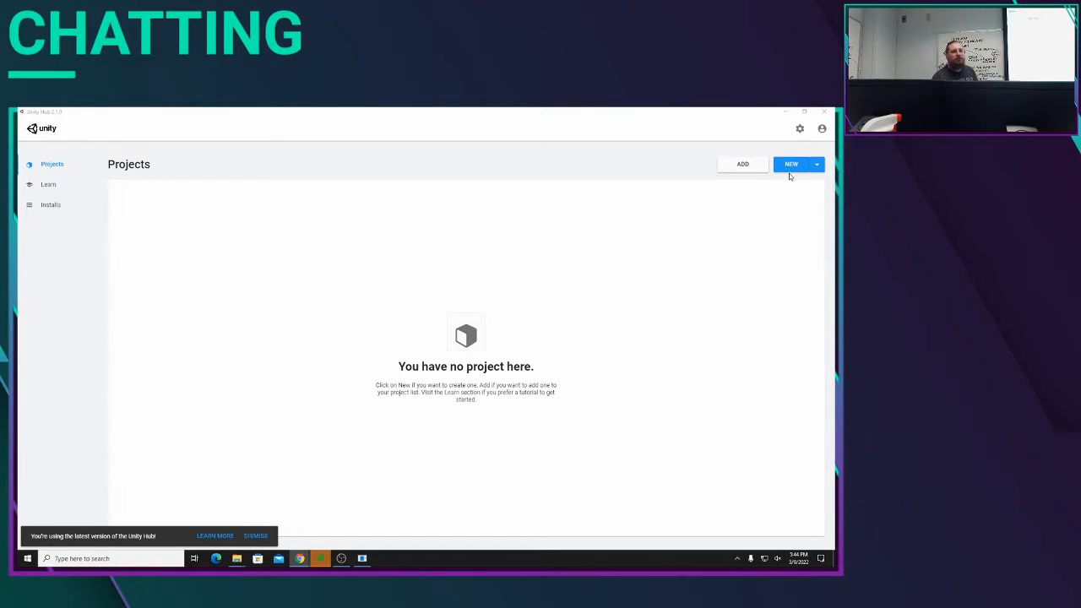
# Step: Review the installed editors and the Unity versions offered for installation, and close the version selection without adding one
pyautogui.click(52, 206)
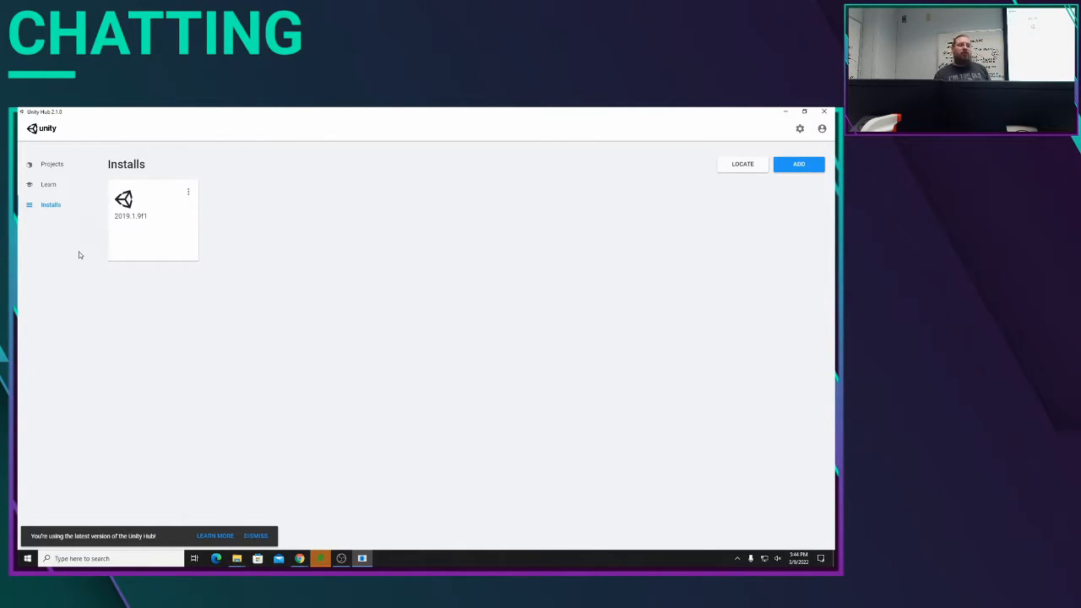
pyautogui.click(798, 164)
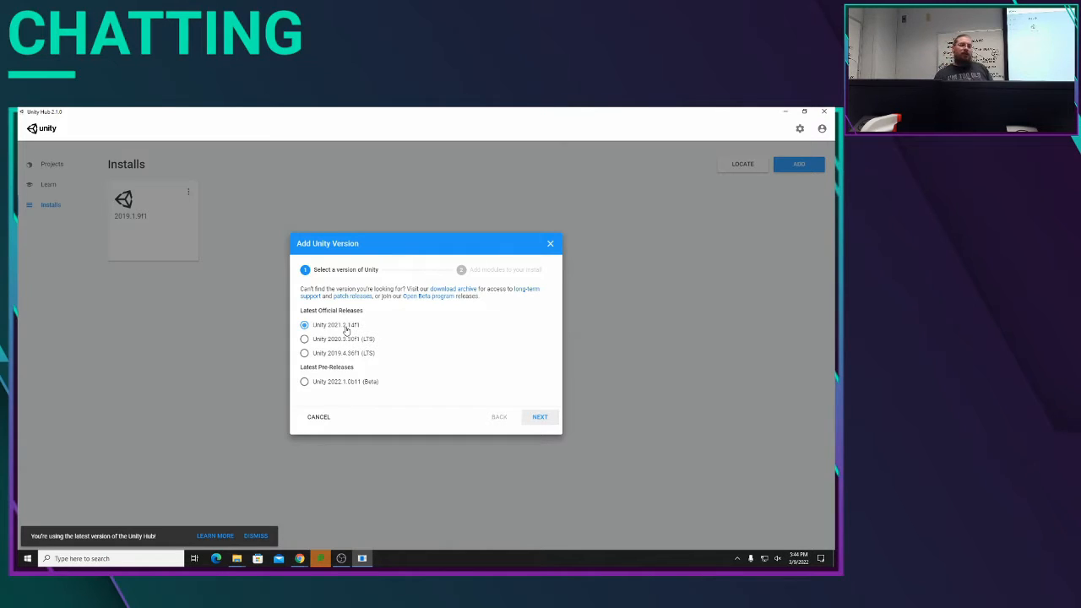
pyautogui.click(327, 422)
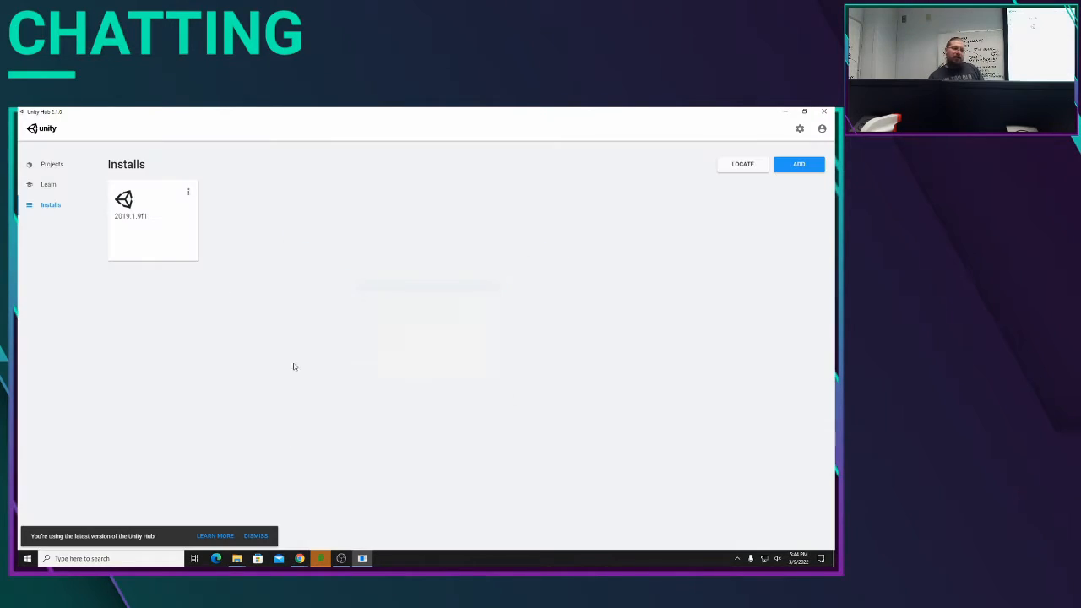
# Step: Look through the beginner learning projects offered in Unity Hub and return to the project list
pyautogui.click(38, 187)
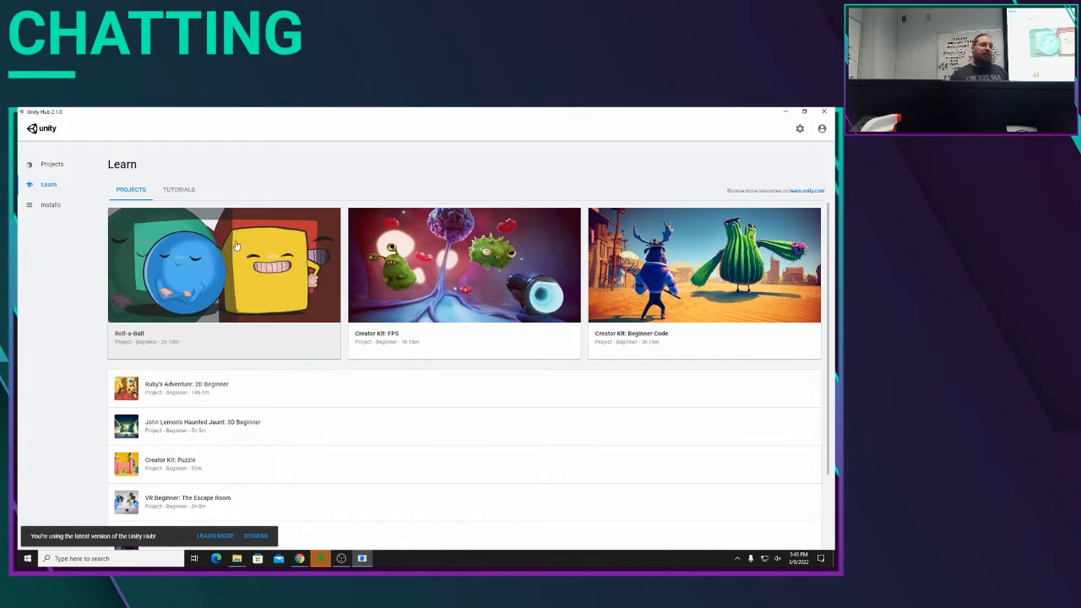
pyautogui.scroll(-2, 481, 279)
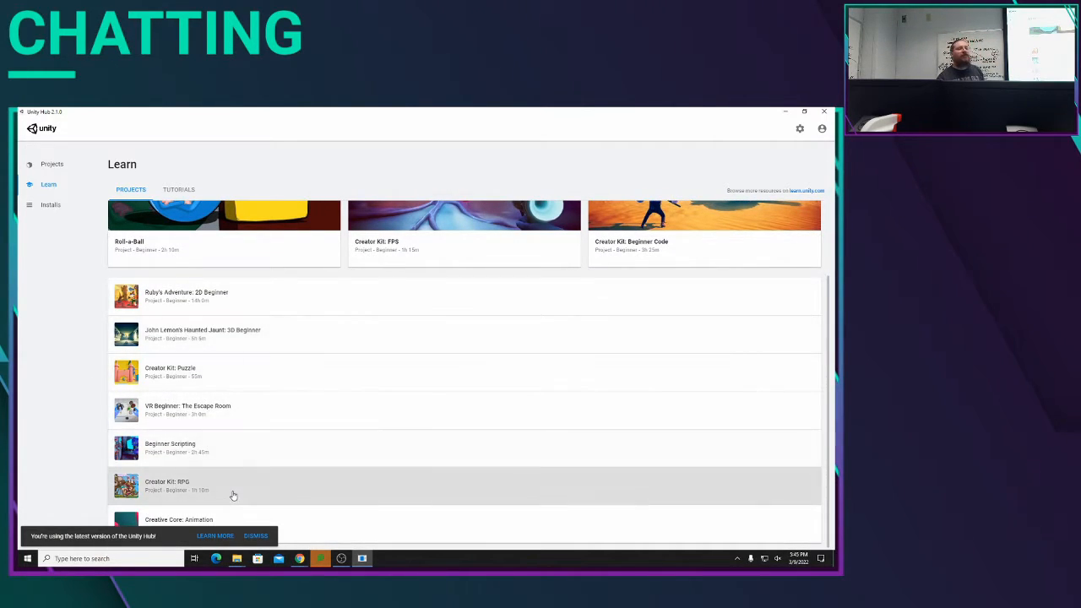
pyautogui.scroll(2, 242, 489)
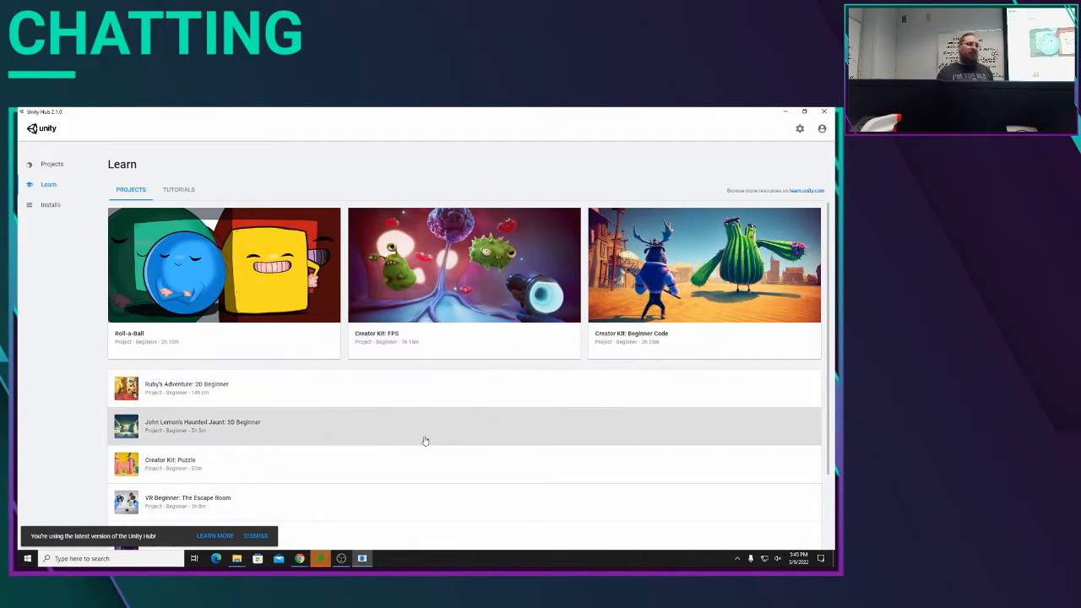
pyautogui.click(56, 166)
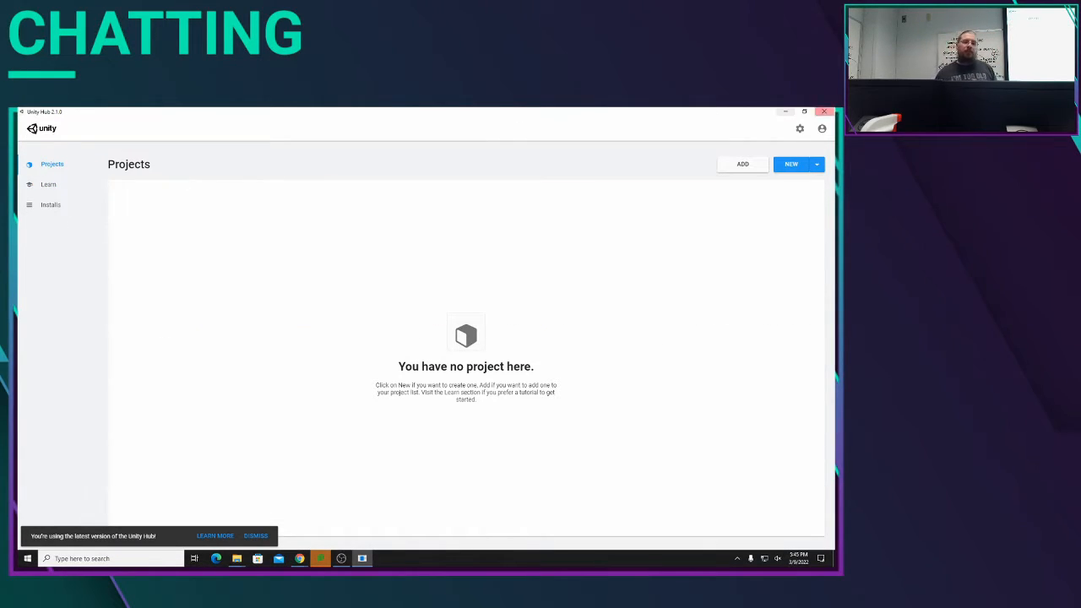
# Step: Begin a new project from the 2D template, keeping the name New Unity Project
pyautogui.click(782, 168)
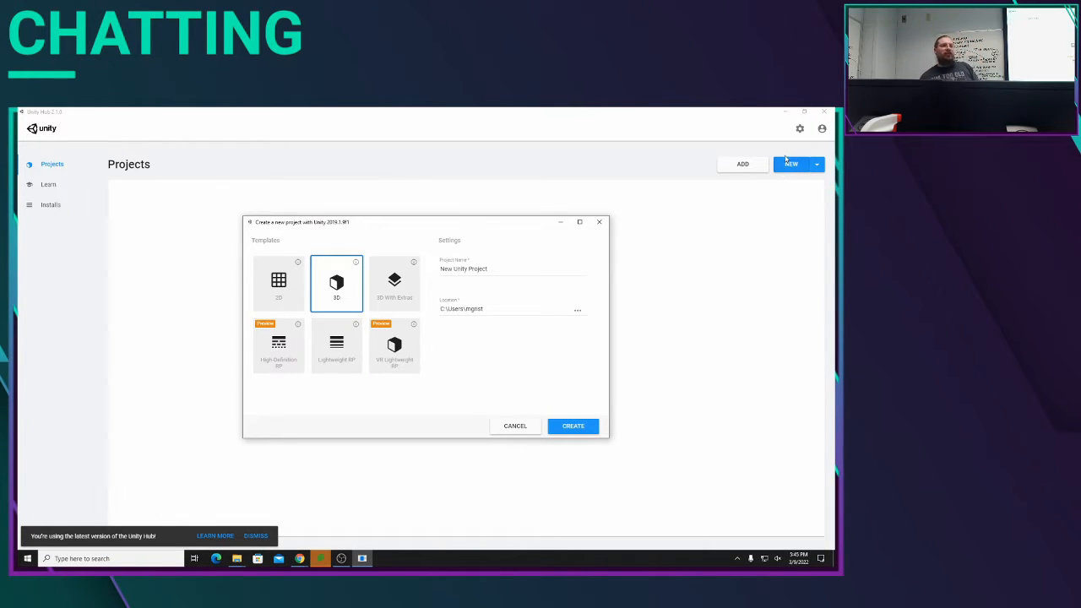
pyautogui.click(294, 290)
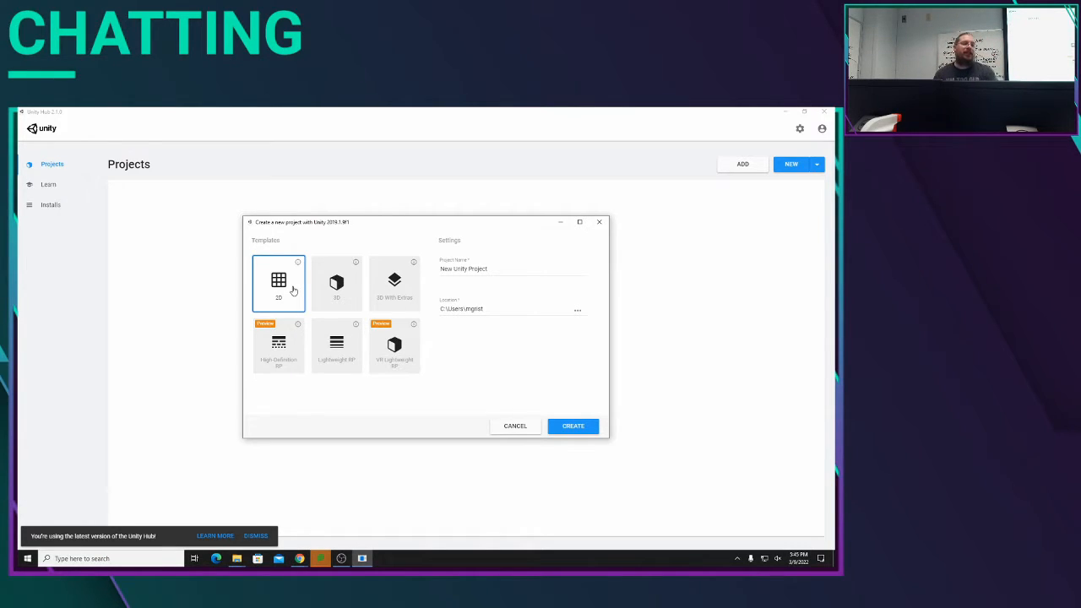
pyautogui.click(494, 266)
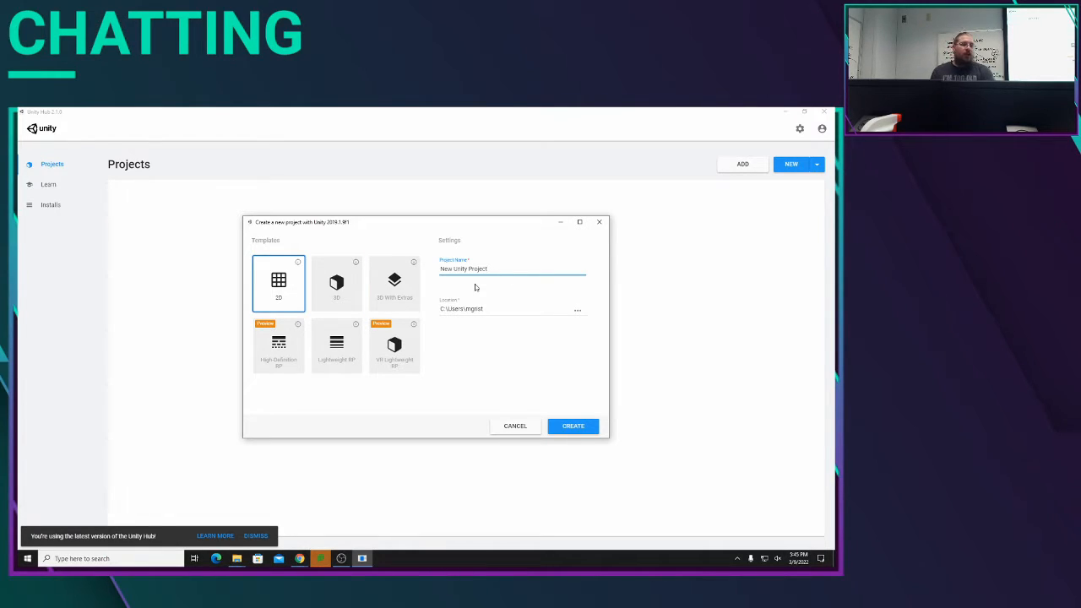
pyautogui.click(578, 313)
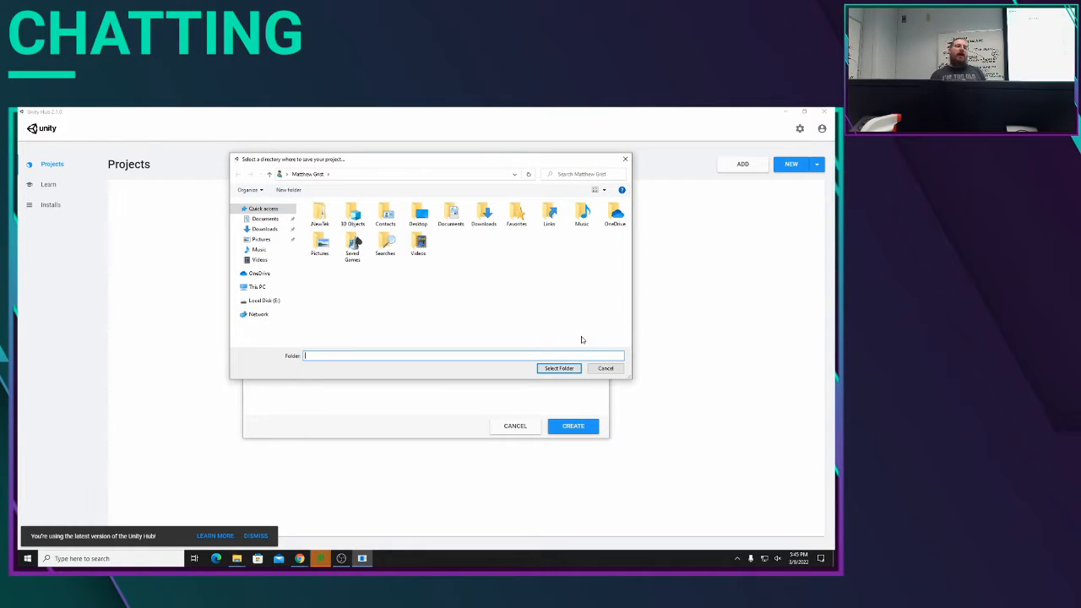
pyautogui.click(595, 368)
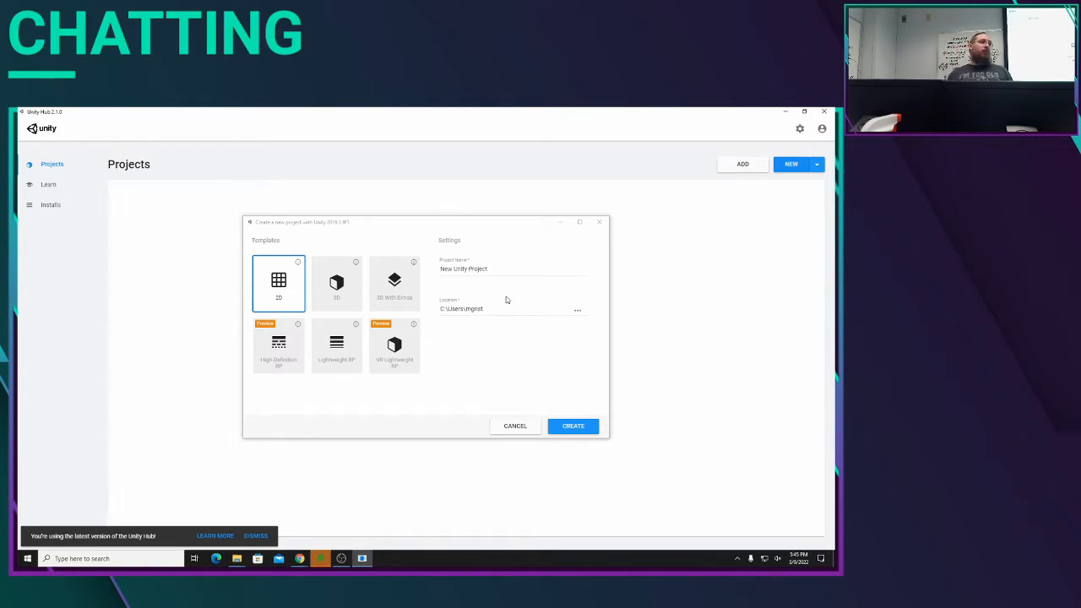
pyautogui.click(577, 311)
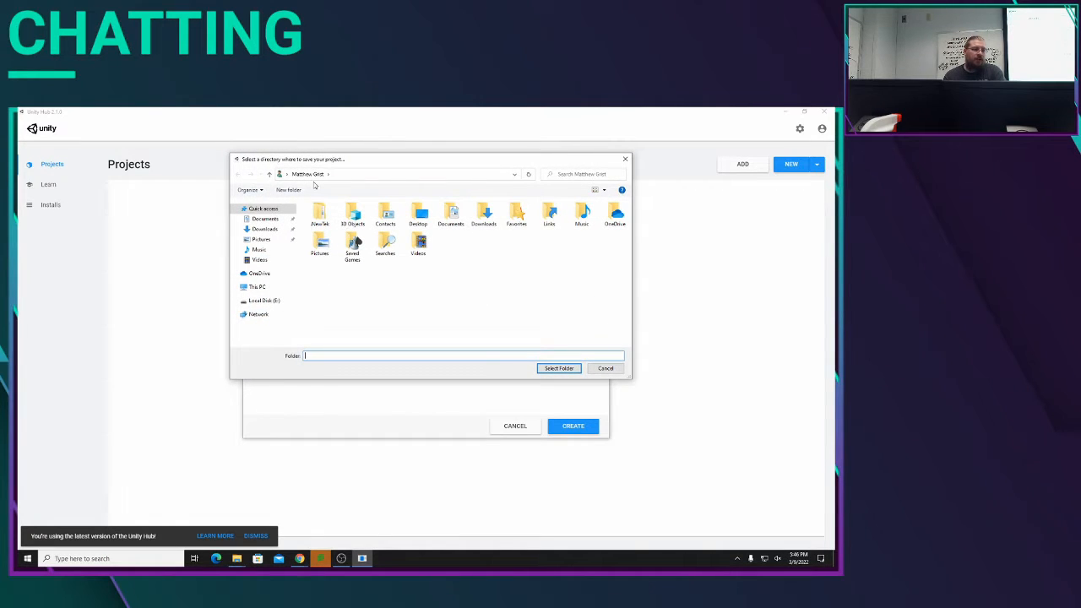
pyautogui.click(236, 288)
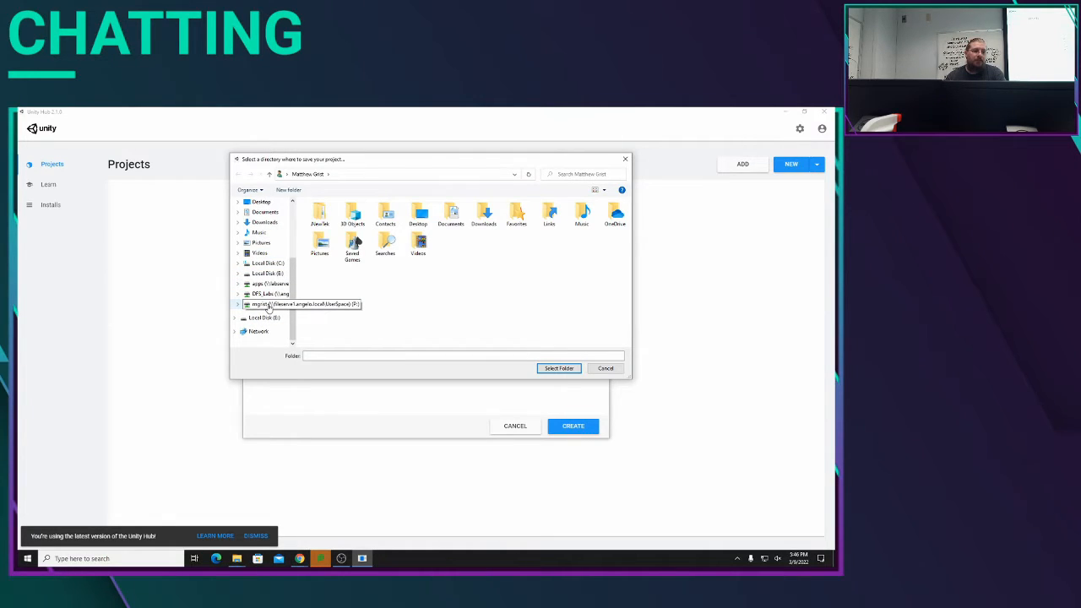
pyautogui.click(606, 368)
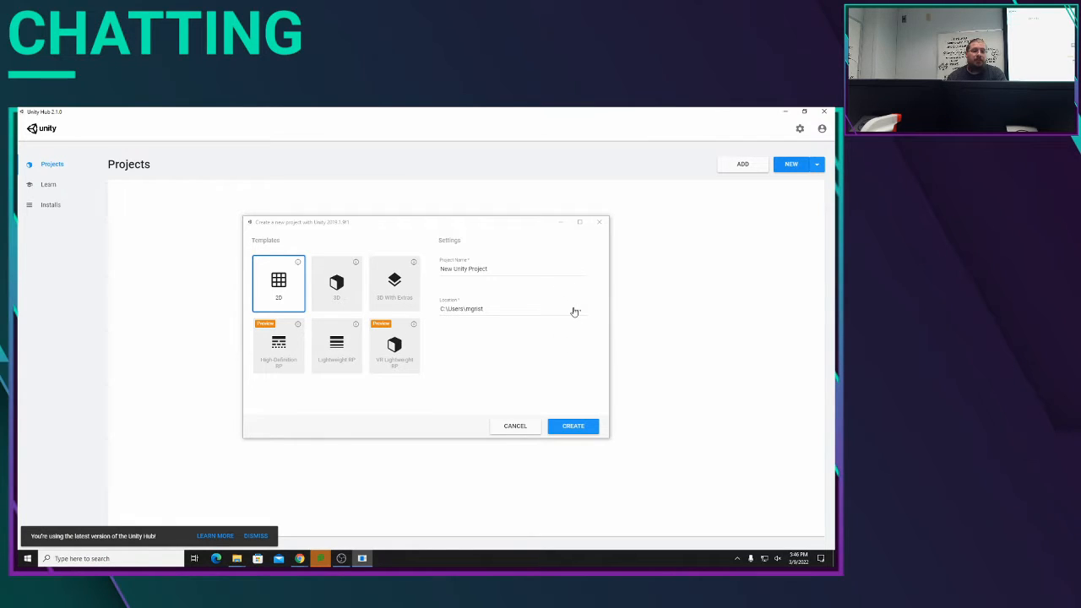
# Step: Set the project location to the Game folder on the personal network drive (P:) and create the project
pyautogui.click(576, 311)
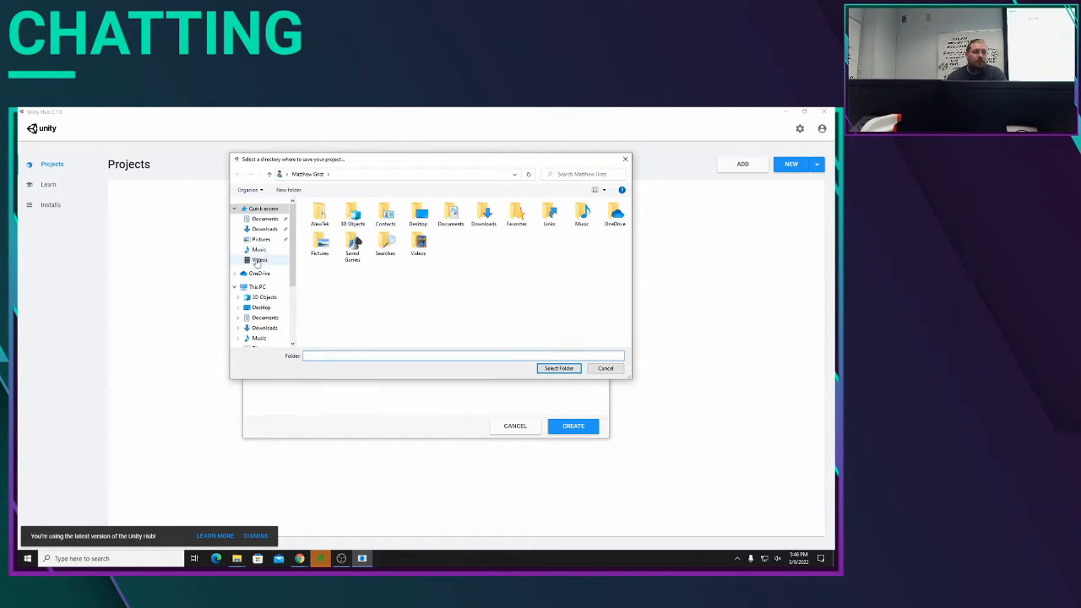
pyautogui.scroll(-2, 260, 274)
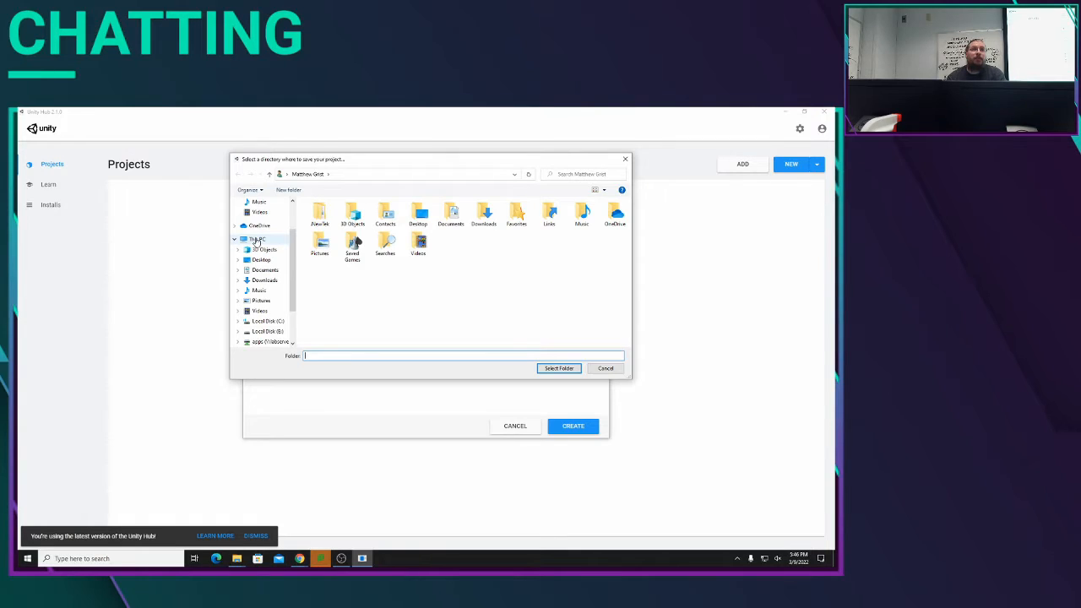
pyautogui.scroll(-3, 260, 271)
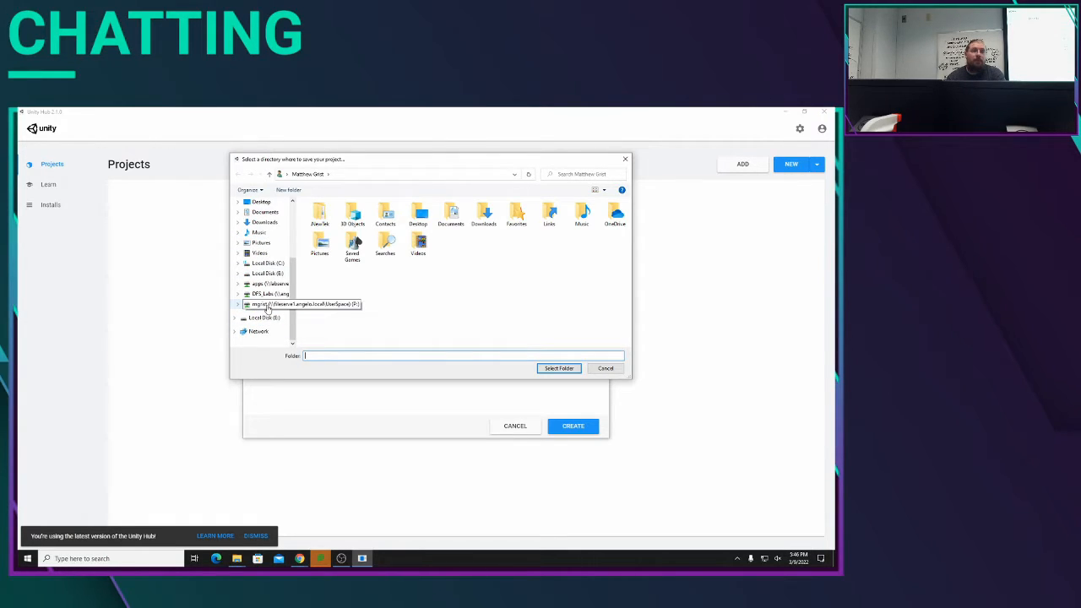
pyautogui.click(267, 306)
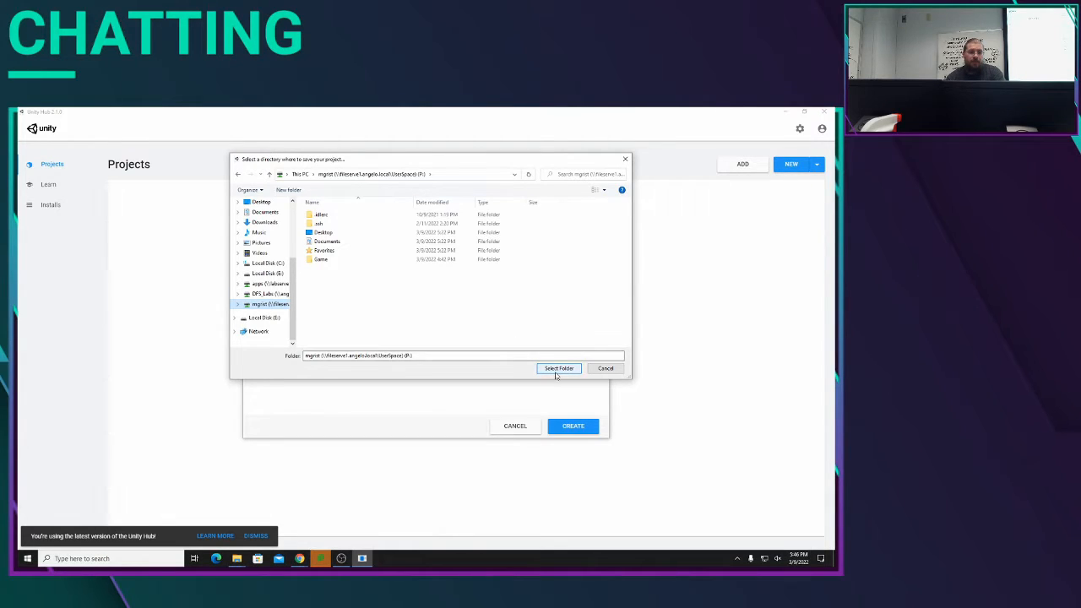
pyautogui.click(331, 259)
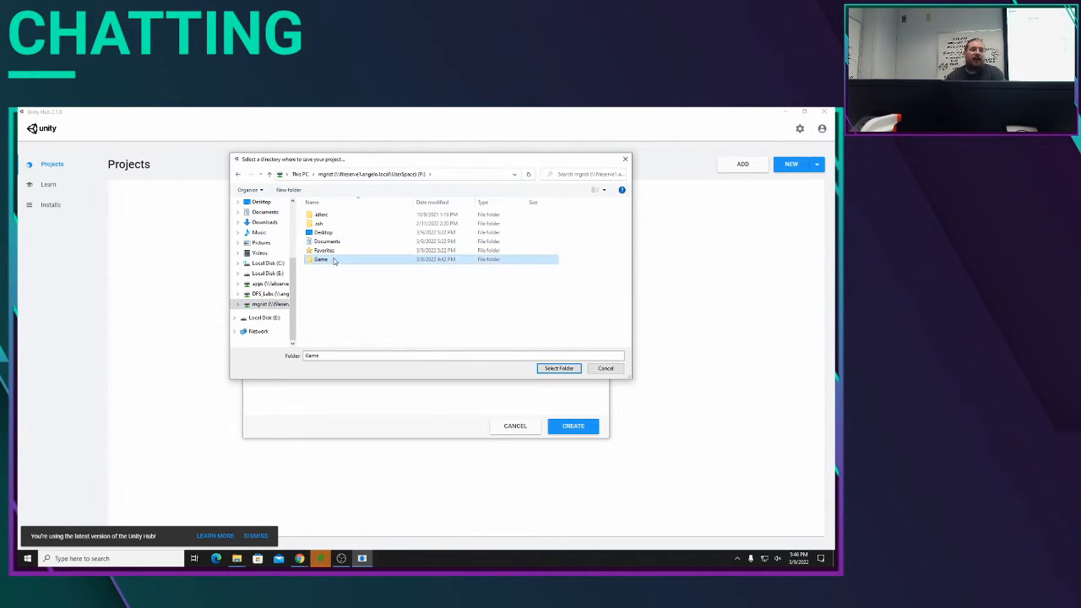
pyautogui.click(558, 369)
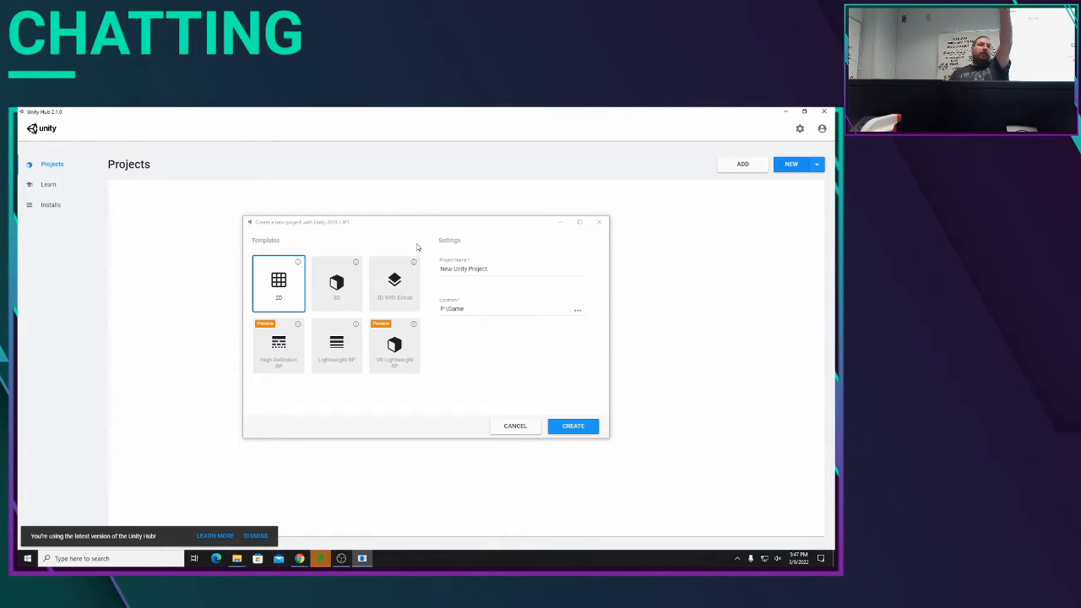
pyautogui.click(588, 428)
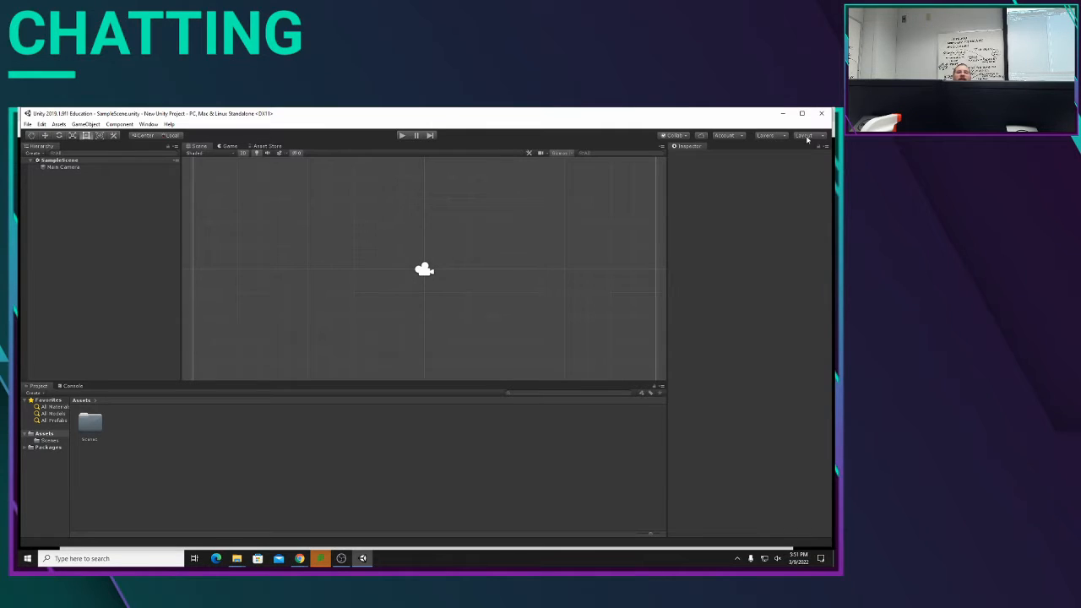
# Step: Try out the 2 by 3, 4 Split, Default, Wide and Tall editor layouts in turn
pyautogui.click(805, 136)
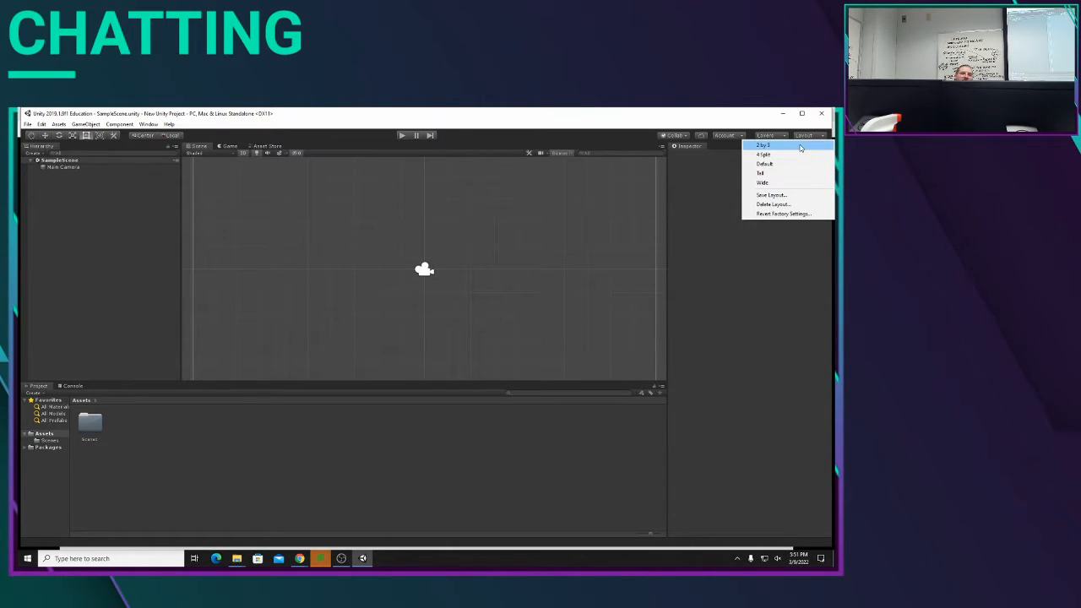
pyautogui.click(801, 149)
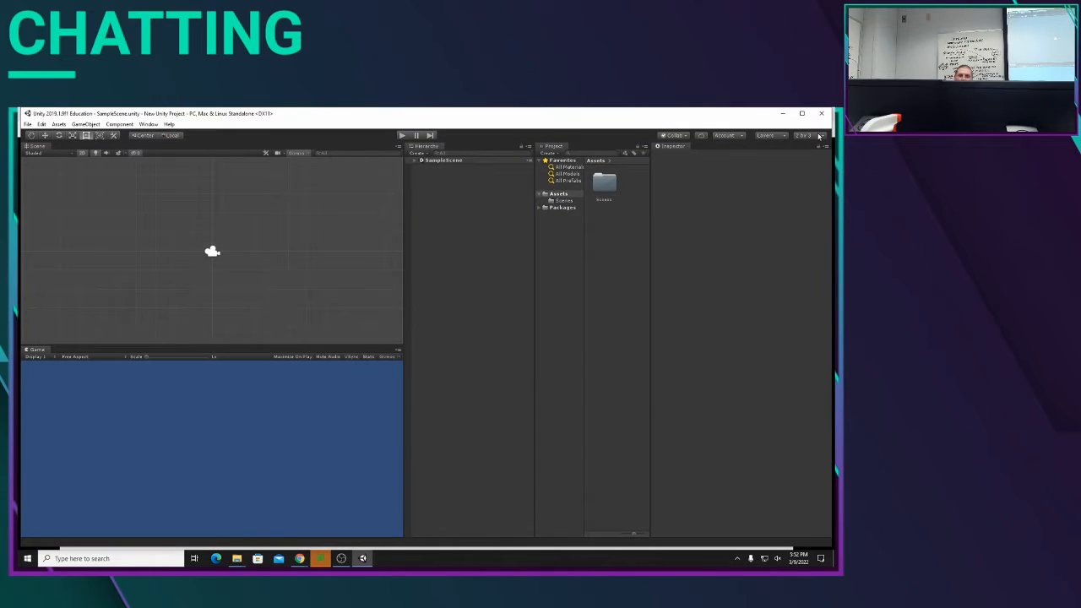
pyautogui.click(818, 137)
pyautogui.click(792, 155)
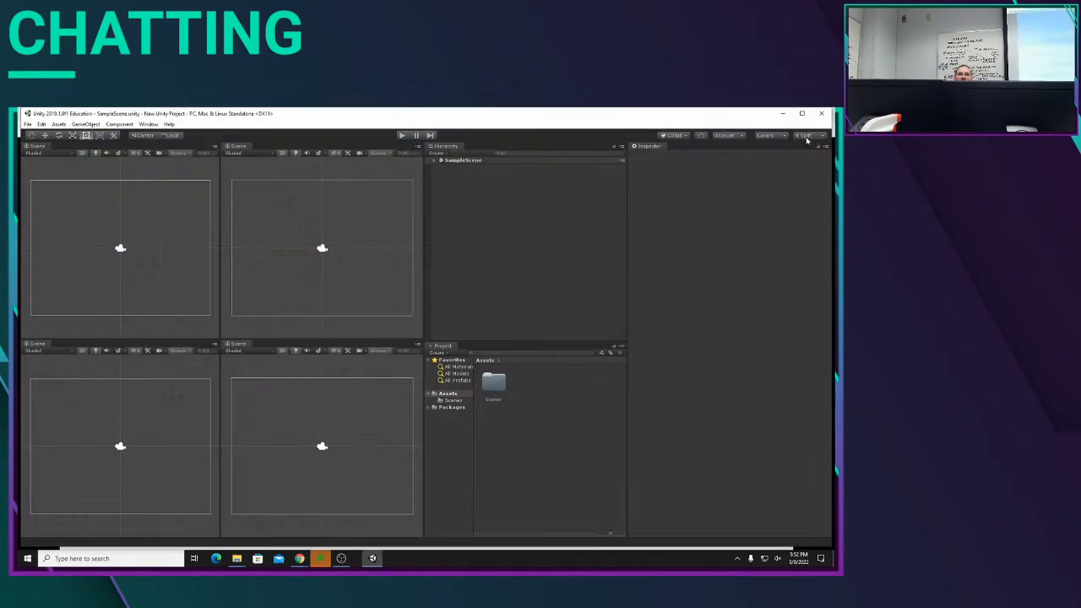
pyautogui.click(807, 137)
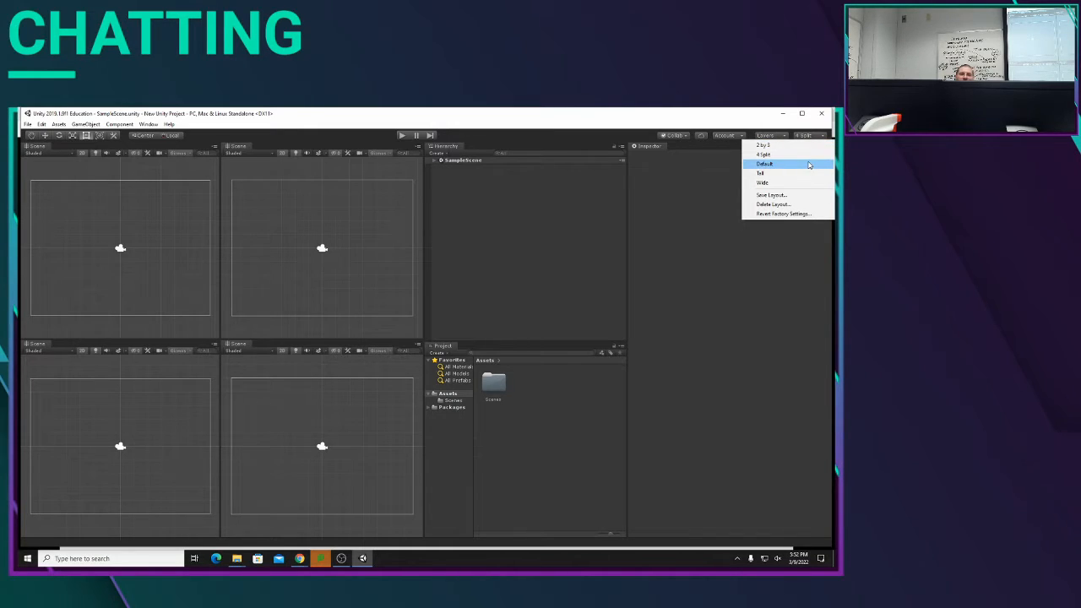
pyautogui.click(809, 165)
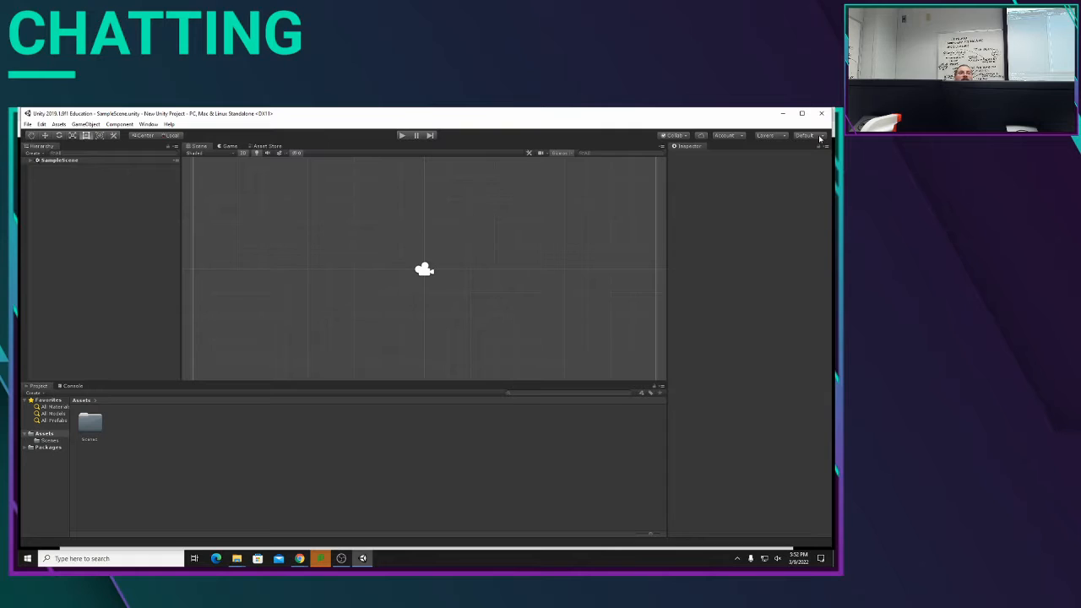
pyautogui.click(818, 136)
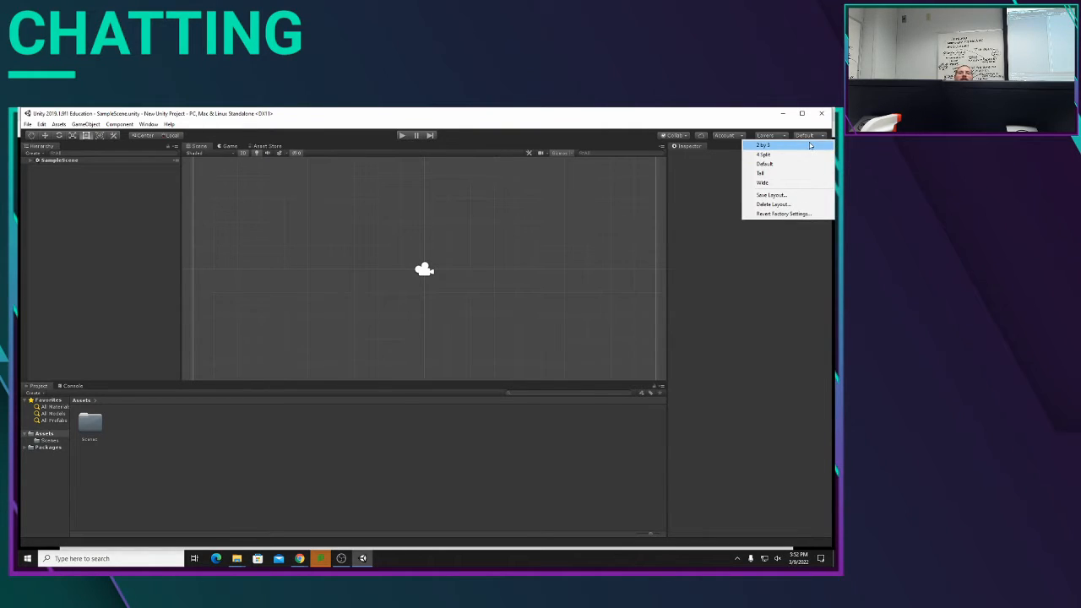
pyautogui.click(812, 146)
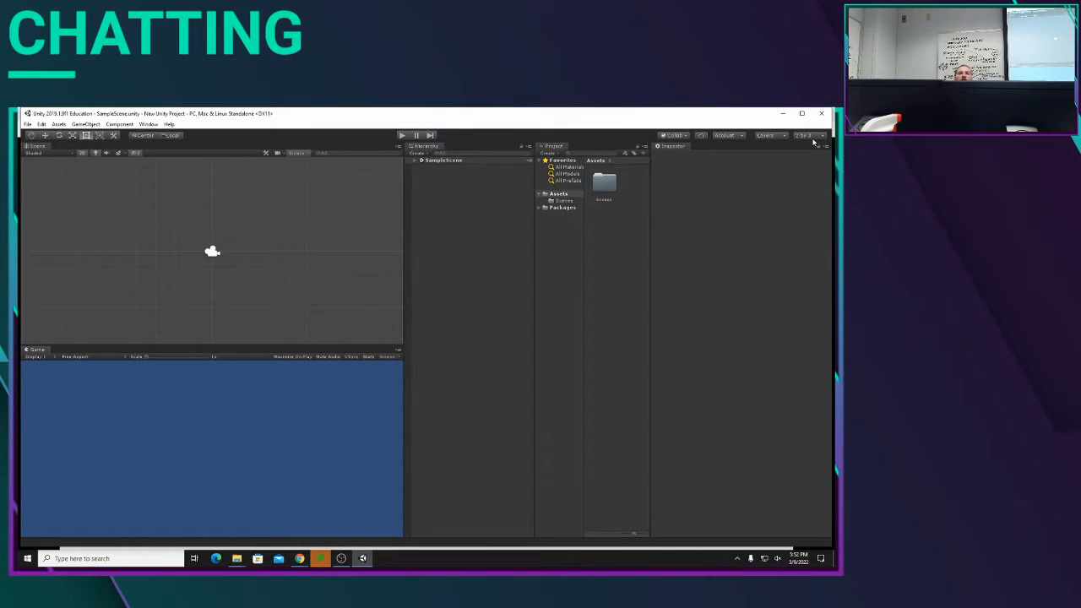
pyautogui.click(811, 136)
pyautogui.click(789, 184)
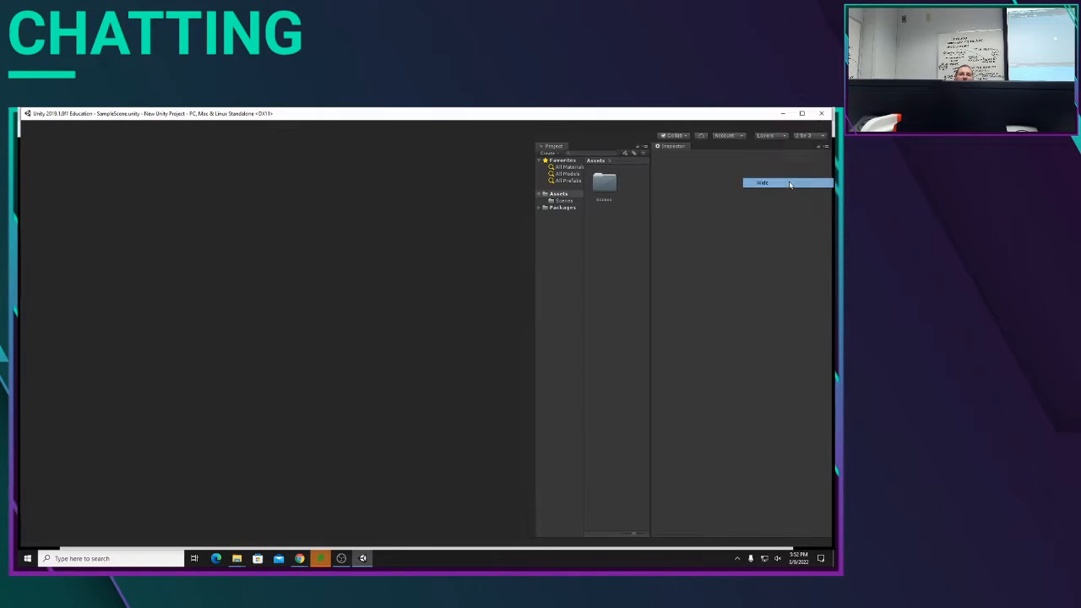
pyautogui.click(805, 137)
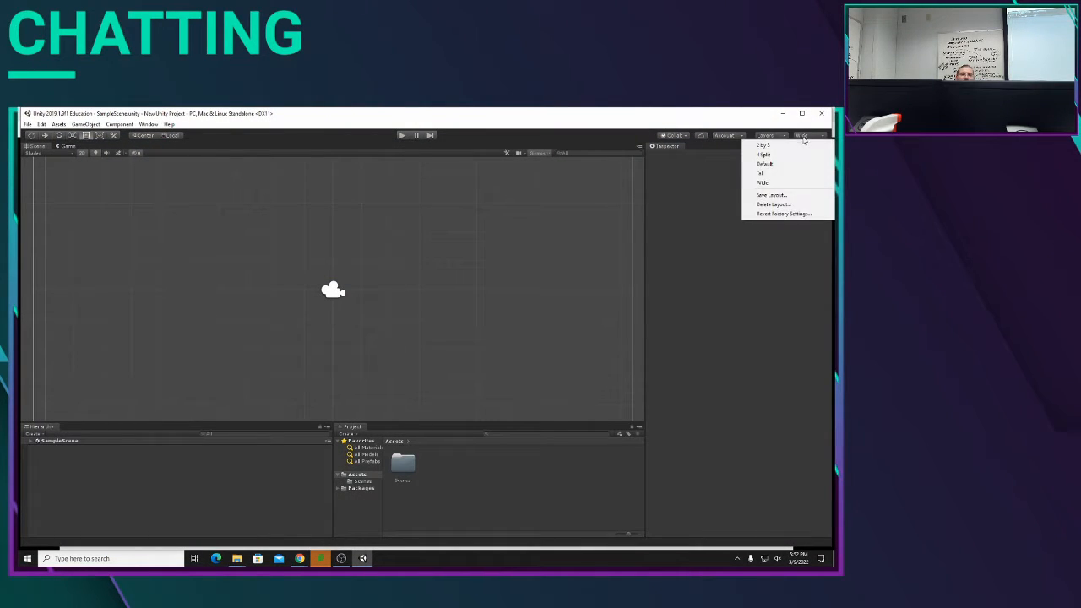
pyautogui.click(789, 171)
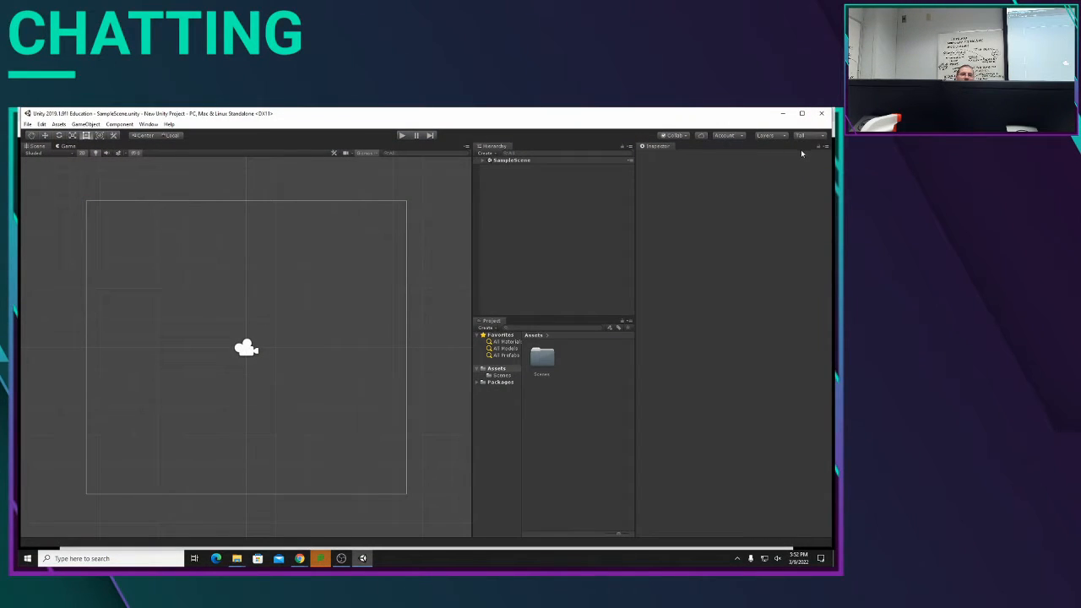
# Step: Set the editor layout to 2 by 3 and shrink the Project window's asset icons to a compact list
pyautogui.click(805, 136)
pyautogui.click(794, 146)
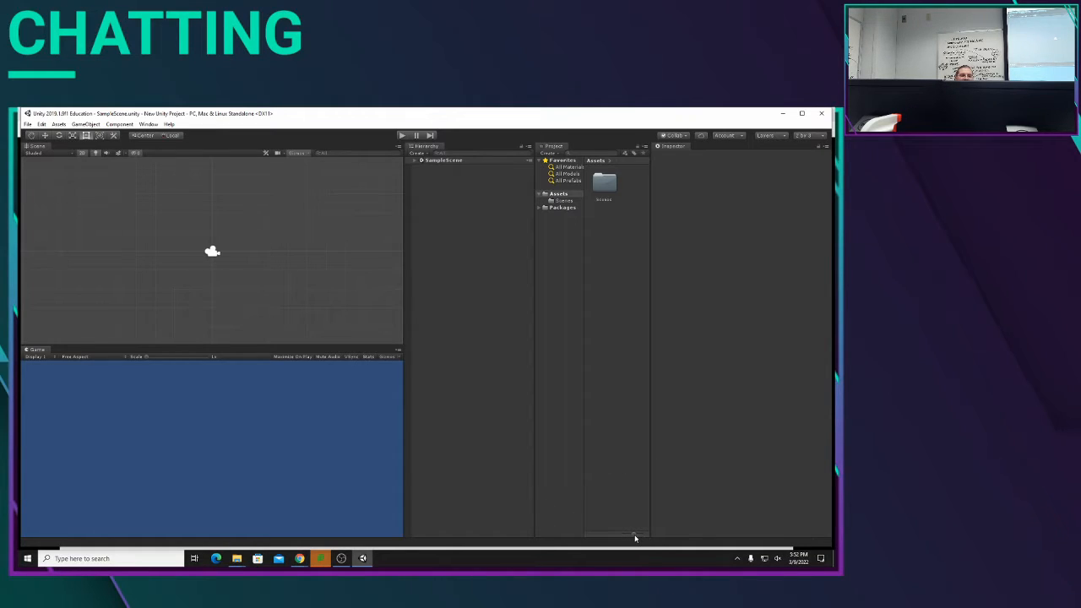
pyautogui.moveTo(635, 535); pyautogui.dragTo(538, 543)
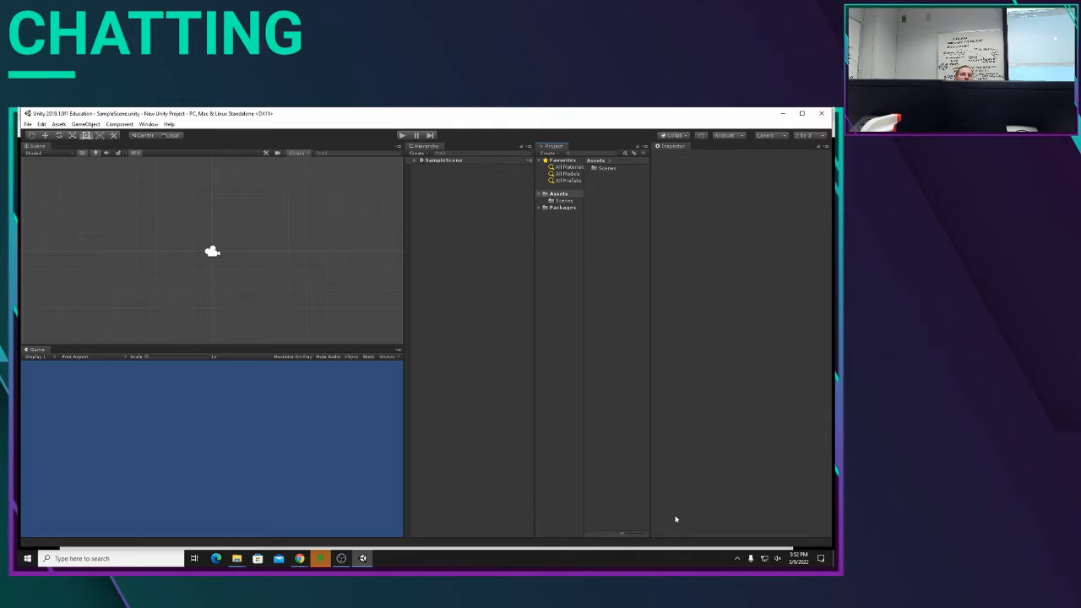
pyautogui.moveTo(623, 534)
pyautogui.mouseDown()
pyautogui.moveTo(649, 541)
pyautogui.moveTo(584, 535)
pyautogui.moveTo(661, 538)
pyautogui.moveTo(617, 538)
pyautogui.moveTo(648, 538)
pyautogui.moveTo(618, 538)
pyautogui.moveTo(620, 549)
pyautogui.mouseUp()
# Step: Create a folder named Art in the project's Assets folder
pyautogui.rightClick(614, 193)
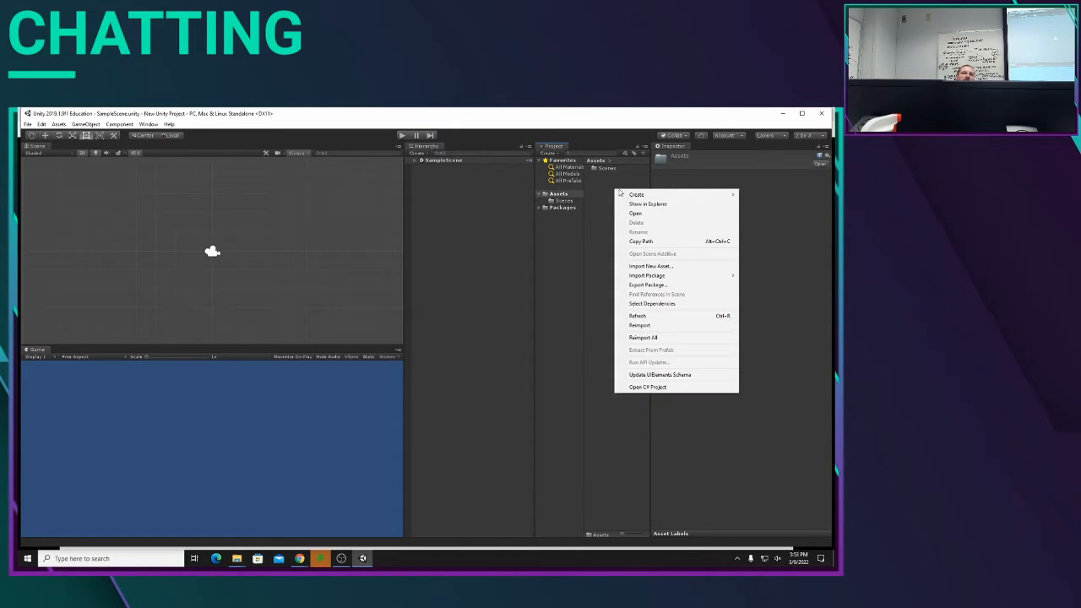
pyautogui.moveTo(635, 195)
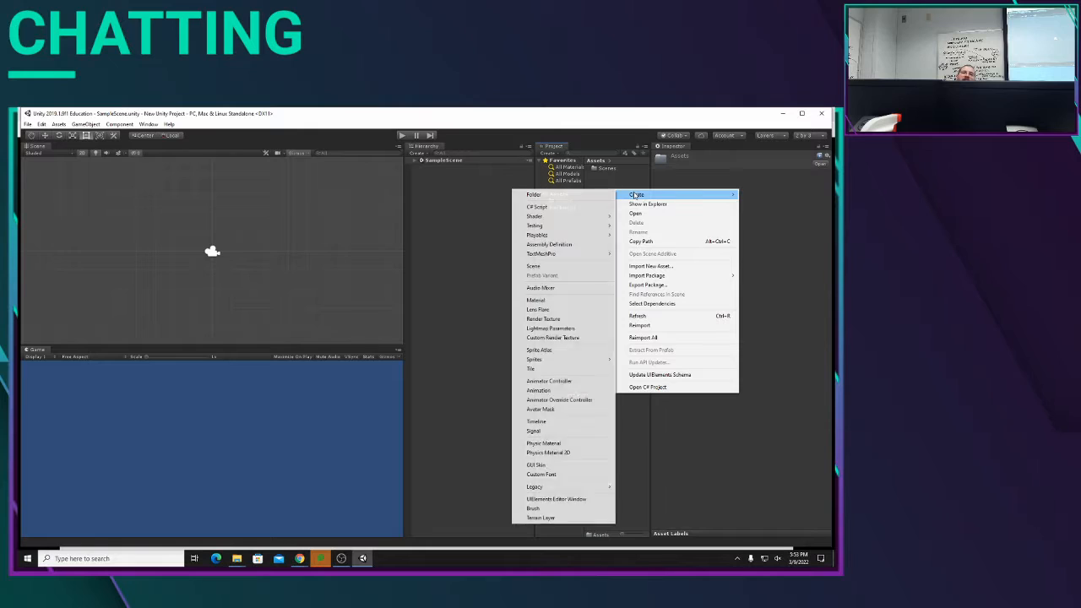
pyautogui.click(580, 194)
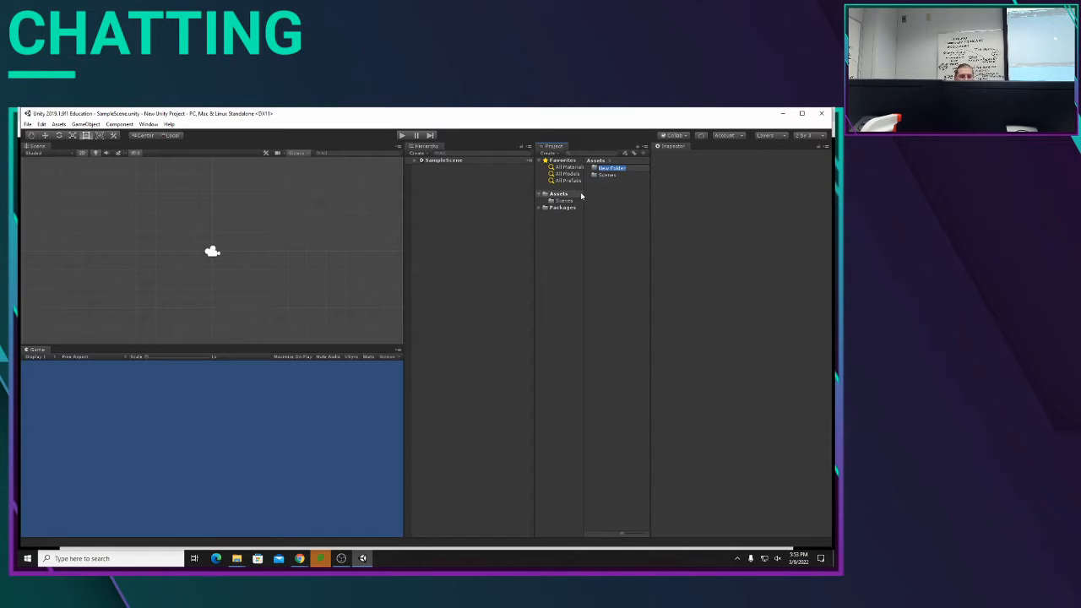
pyautogui.write('Art')
pyautogui.press('Return')
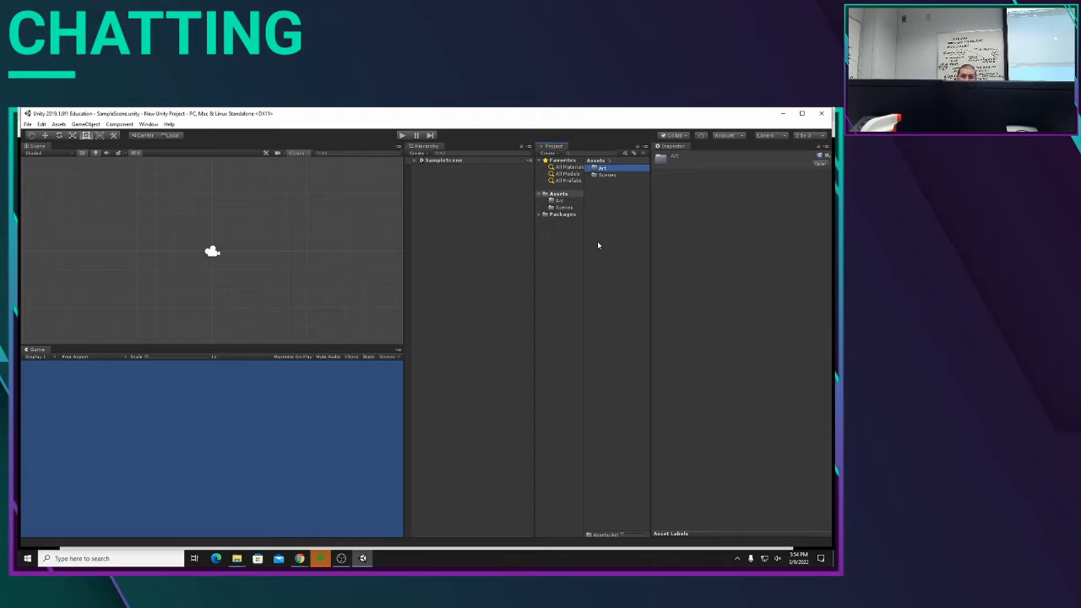
# Step: Create a second folder named Scripts in the project's Assets folder
pyautogui.rightClick(613, 206)
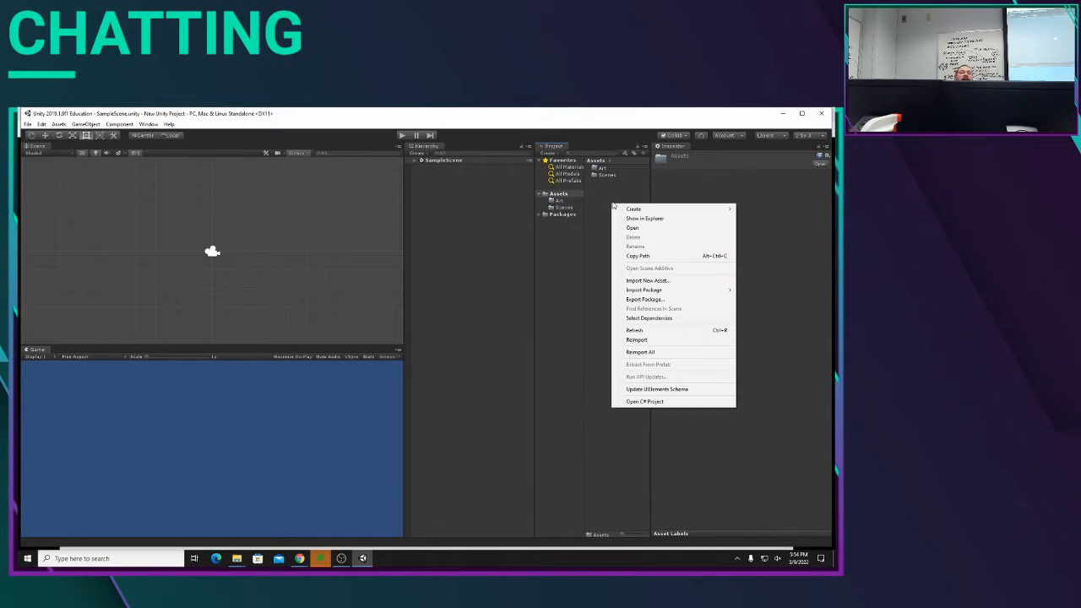
pyautogui.moveTo(637, 211)
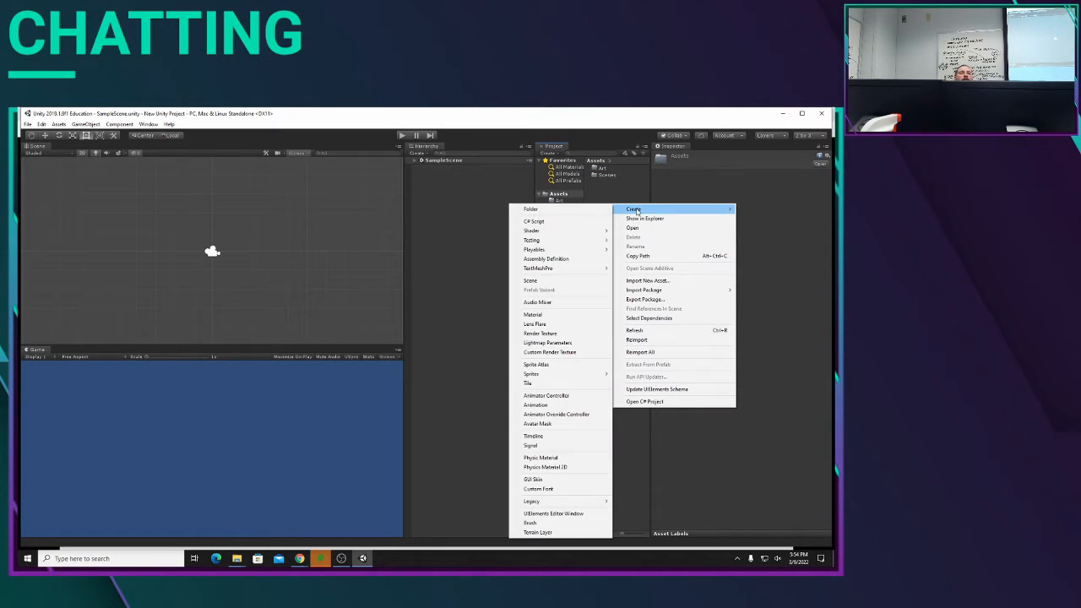
pyautogui.click(586, 210)
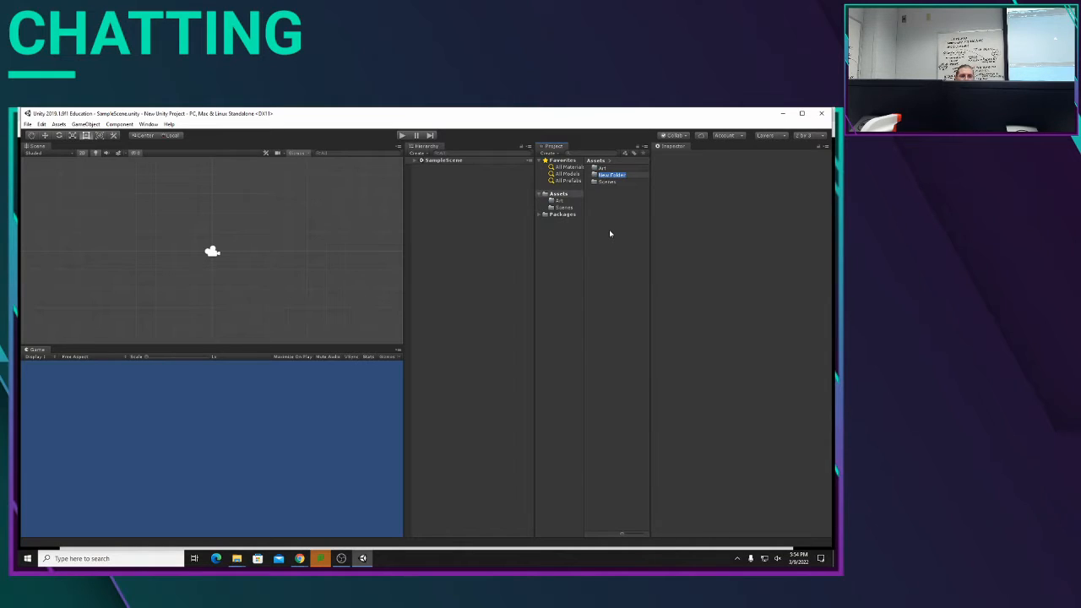
pyautogui.click(629, 175)
pyautogui.press('Return')
pyautogui.write('Scripts')
pyautogui.press('Return')
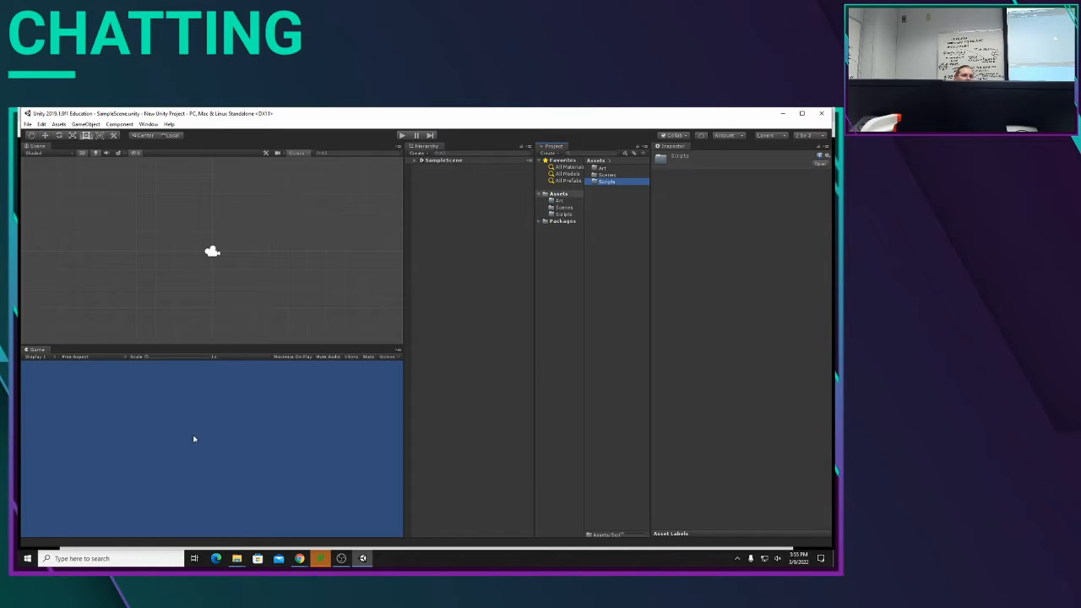
# Step: Create a new, untitled scene in the project
pyautogui.click(242, 226)
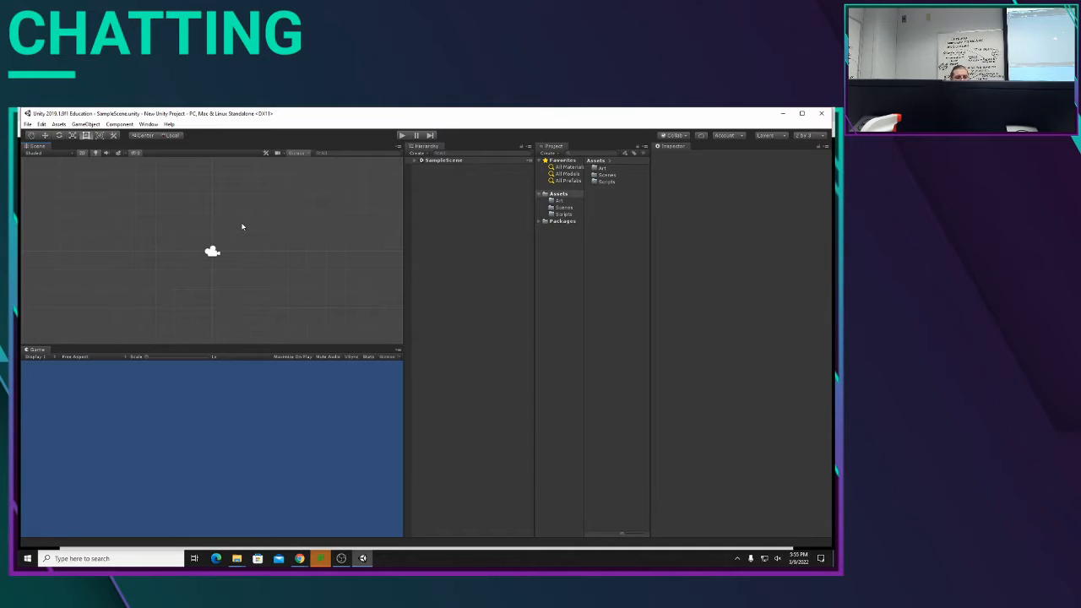
pyautogui.hotkey('ctrl', 'n')
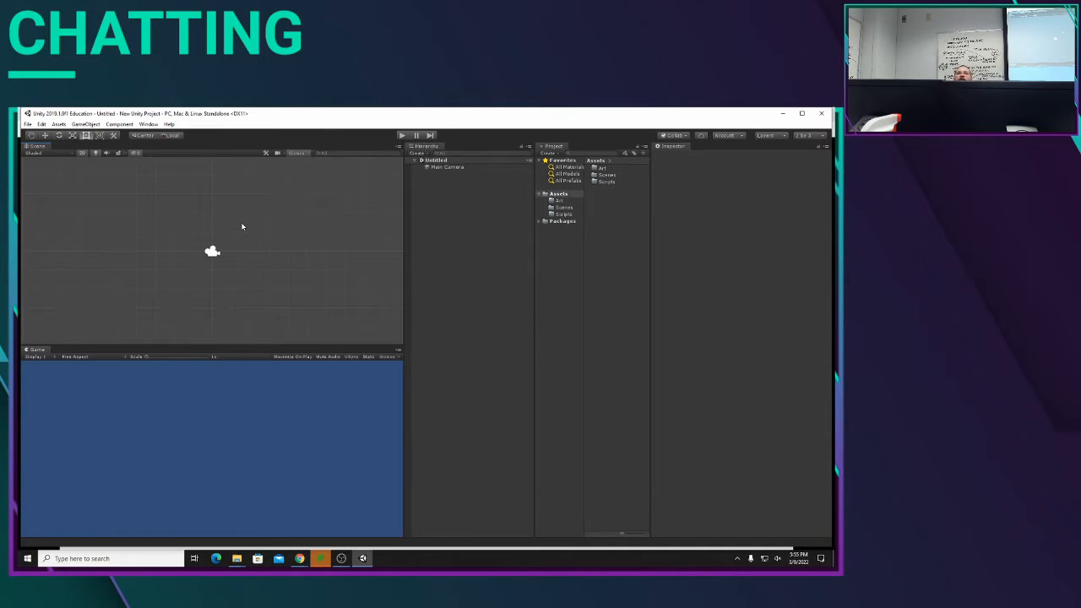
pyautogui.click(28, 124)
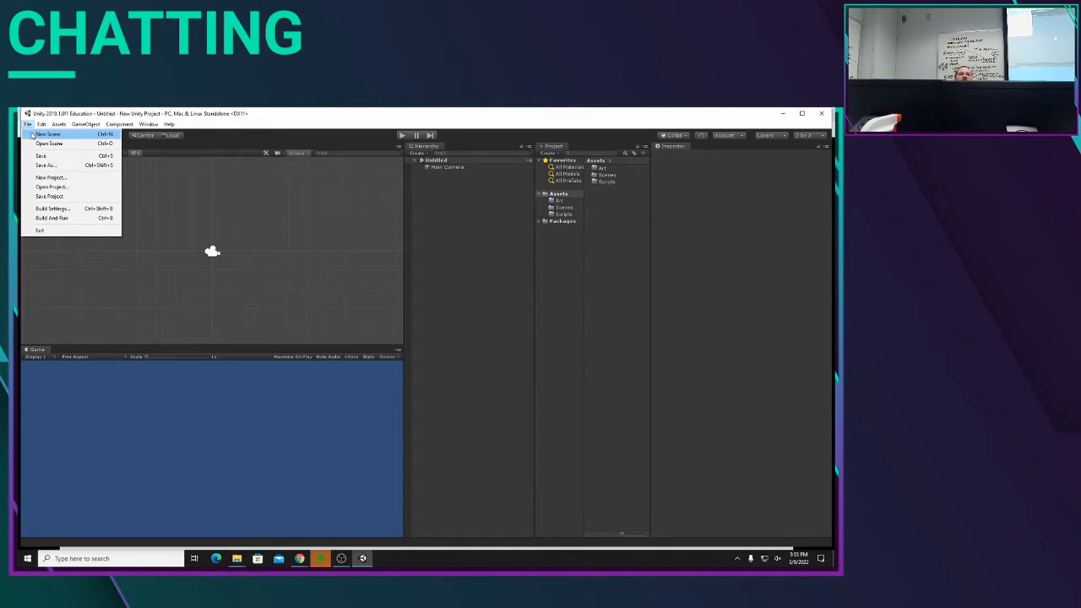
pyautogui.click(434, 200)
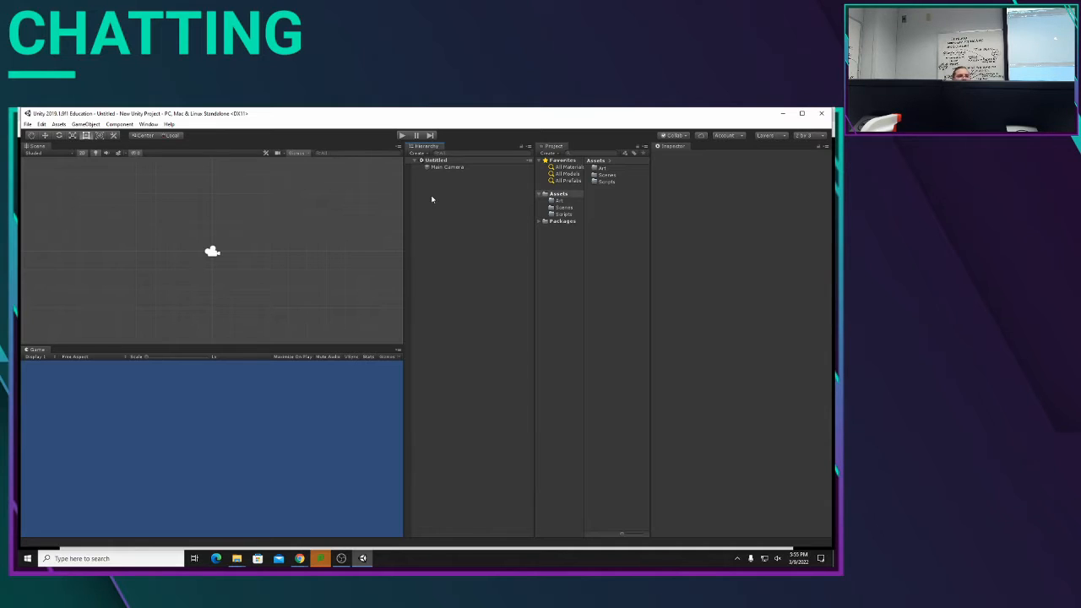
# Step: Start saving the untitled scene in the Scenes folder and delete SampleScene.unity from that folder
pyautogui.hotkey('ctrl', 's')
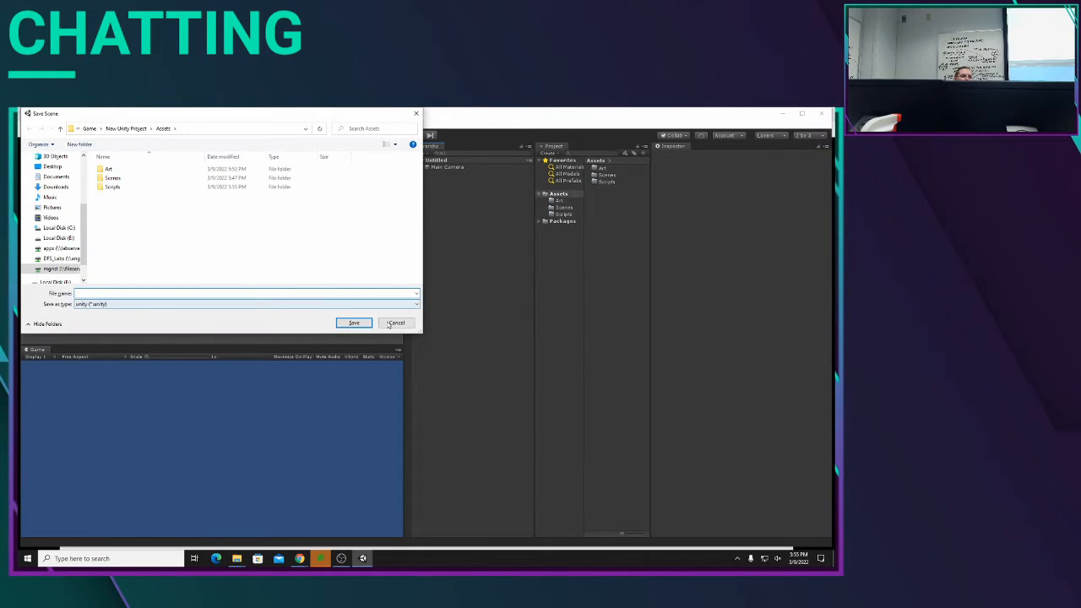
pyautogui.click(390, 323)
pyautogui.click(28, 124)
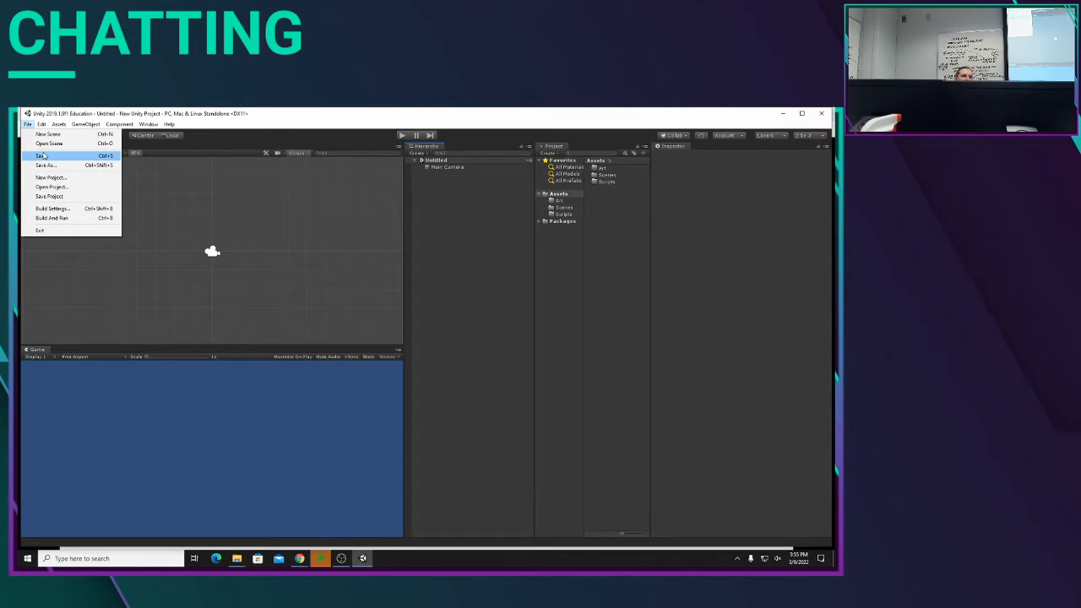
pyautogui.click(40, 156)
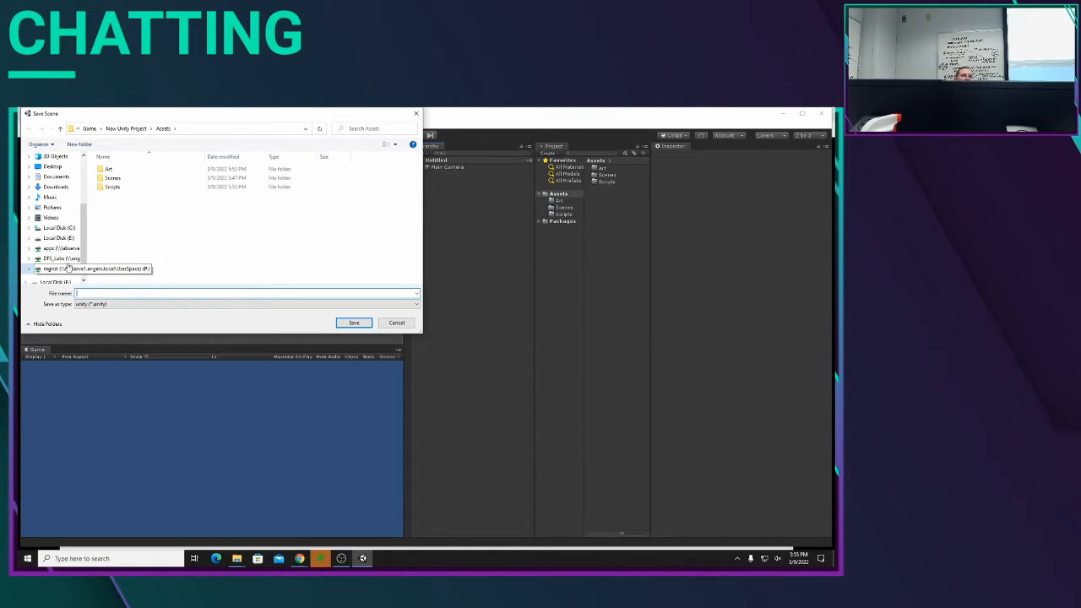
pyautogui.click(125, 179)
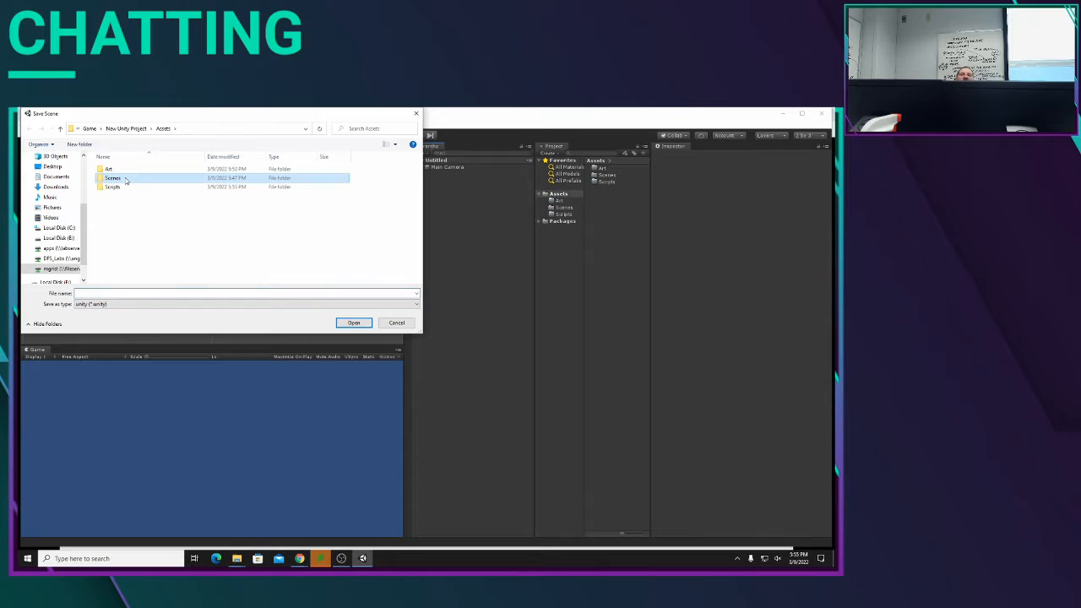
pyautogui.doubleClick(125, 179)
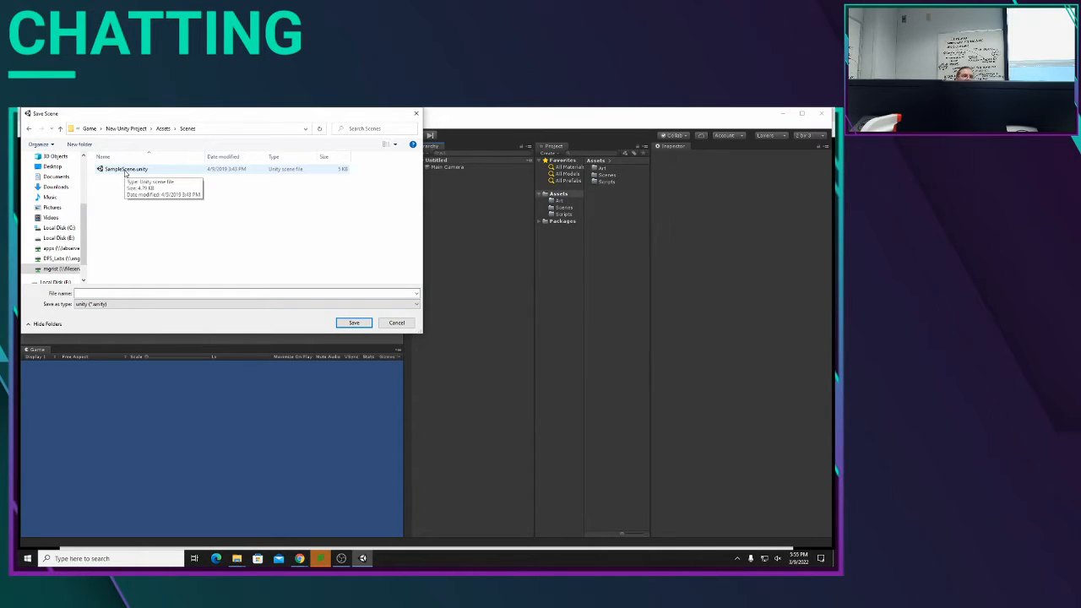
pyautogui.click(125, 170)
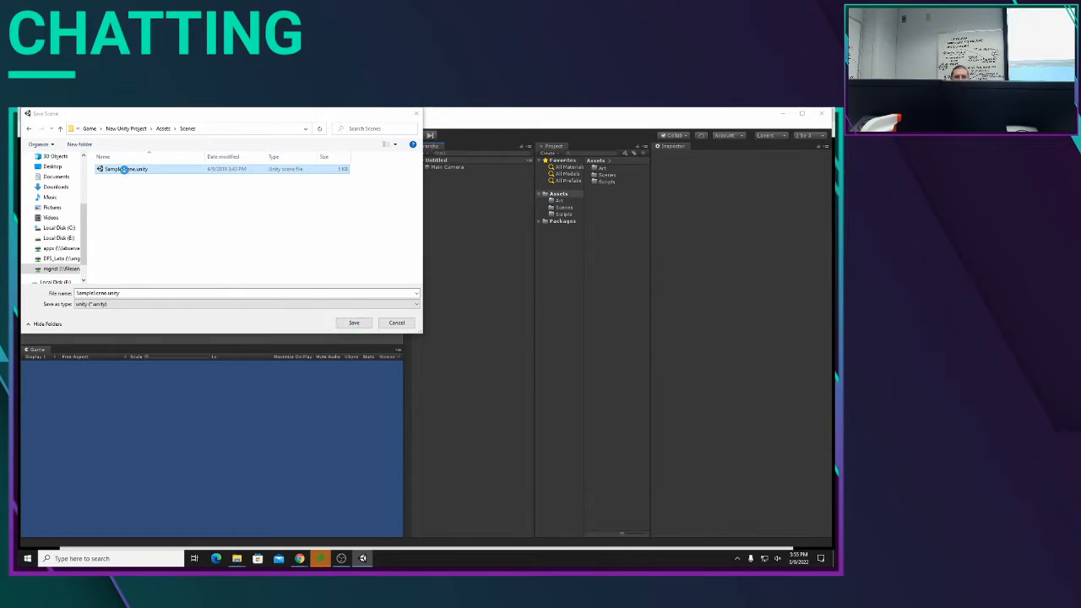
pyautogui.press('Delete')
pyautogui.click(461, 368)
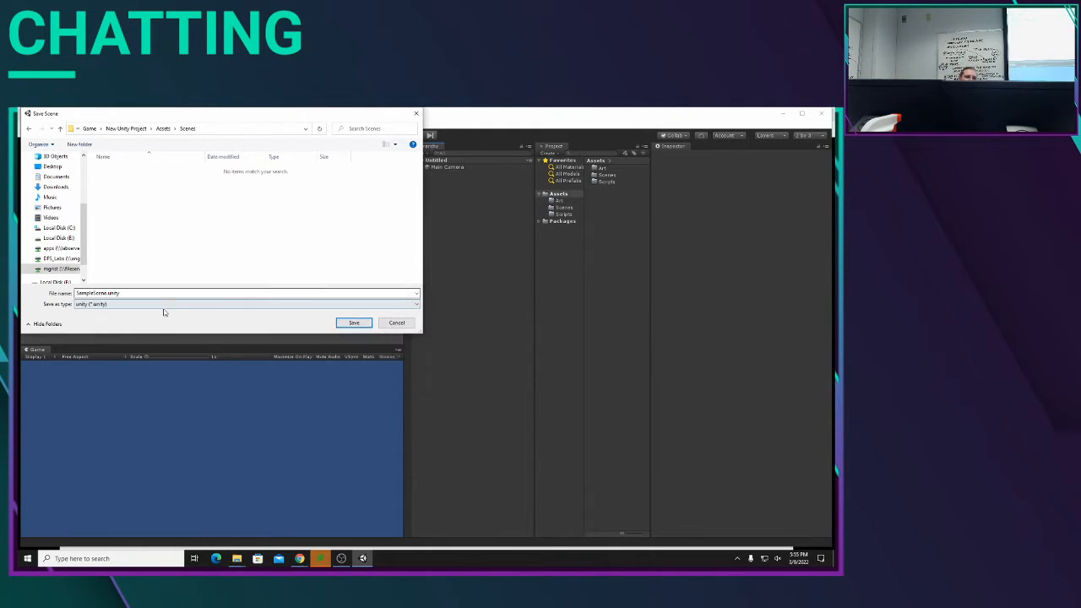
# Step: Save the untitled scene as Main in the Scenes folder
pyautogui.click(167, 290)
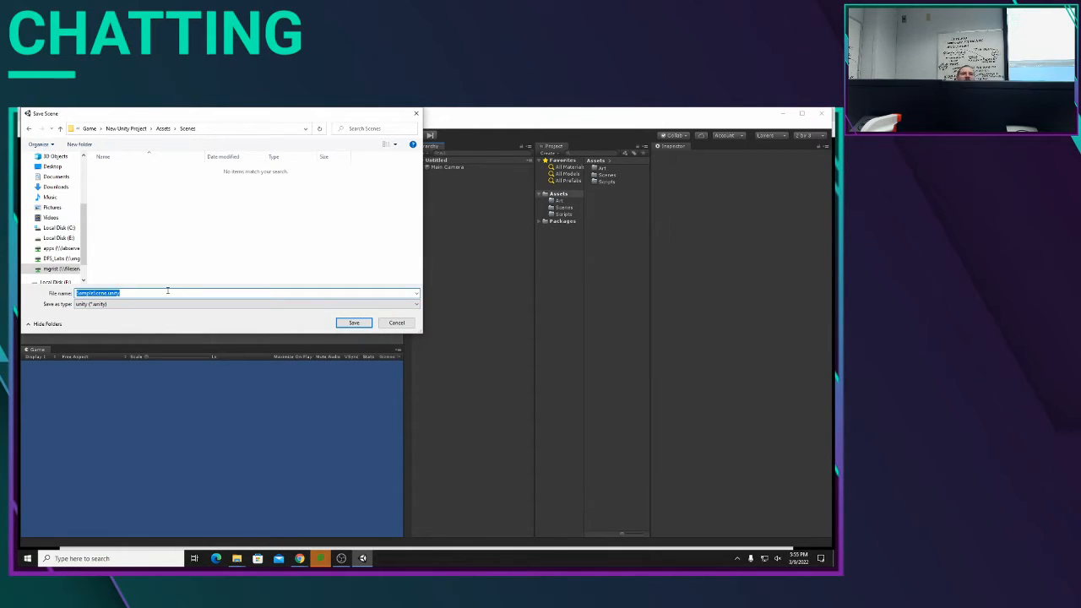
pyautogui.write('Main')
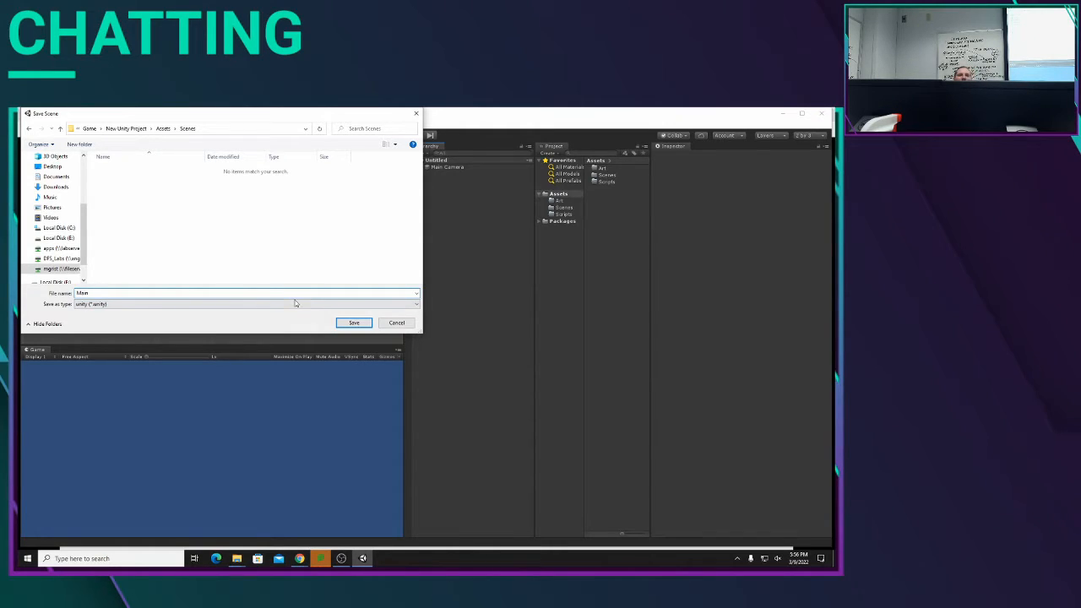
pyautogui.click(347, 324)
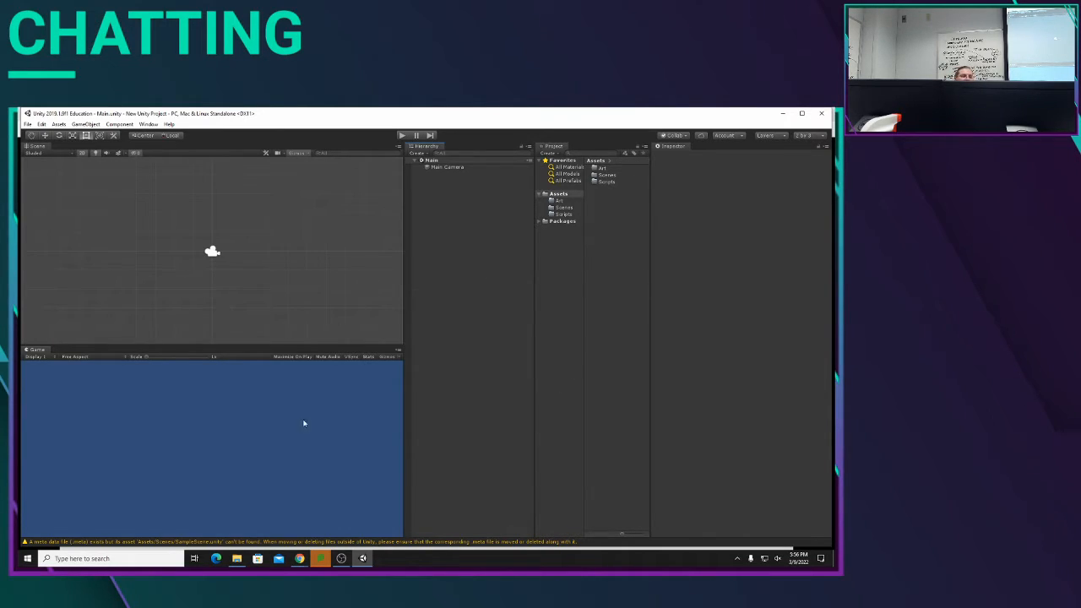
# Step: Close the existing Downloads window, switch to a new File Explorer window and open the Downloads folder
pyautogui.moveTo(236, 565)
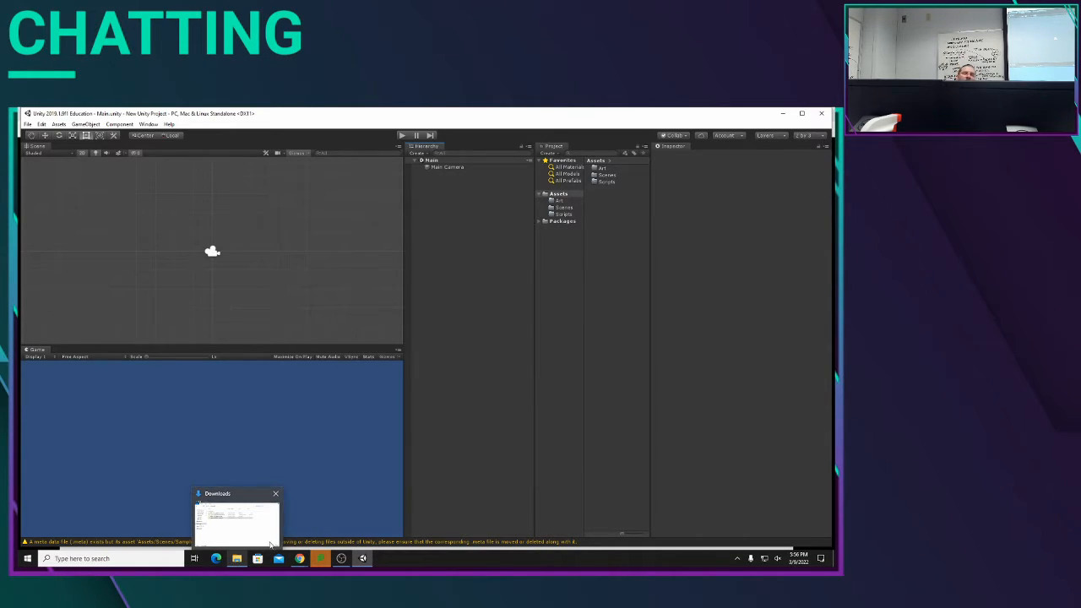
pyautogui.moveTo(271, 546)
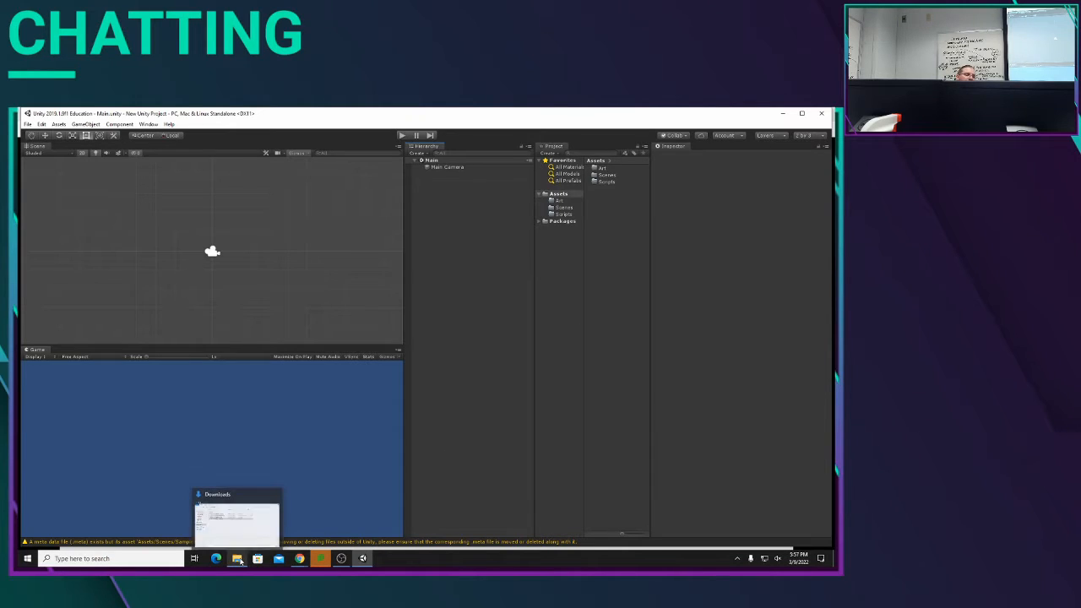
pyautogui.click(278, 495)
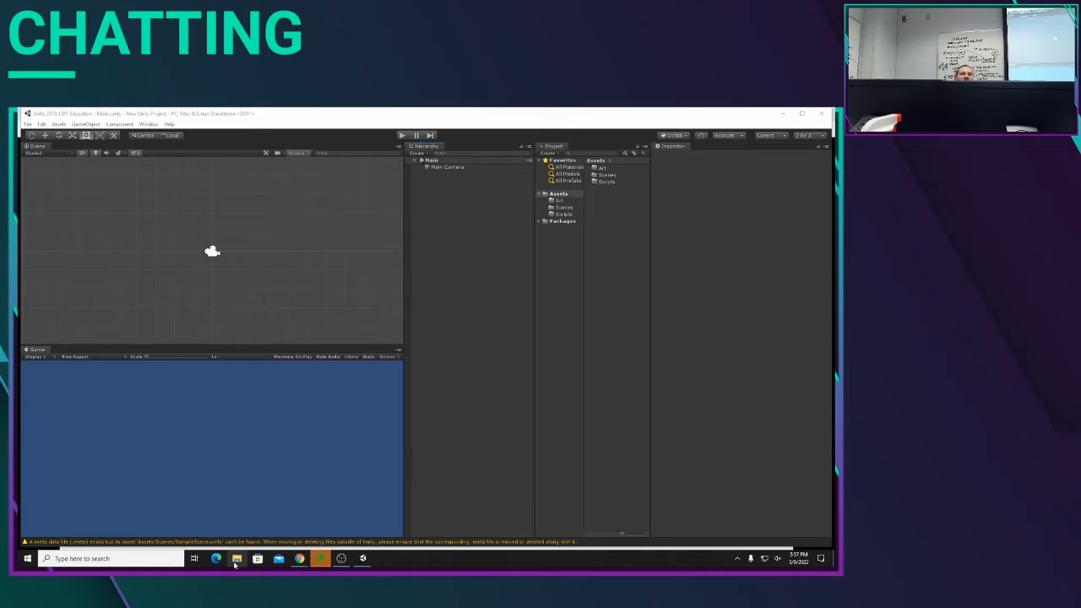
pyautogui.click(299, 558)
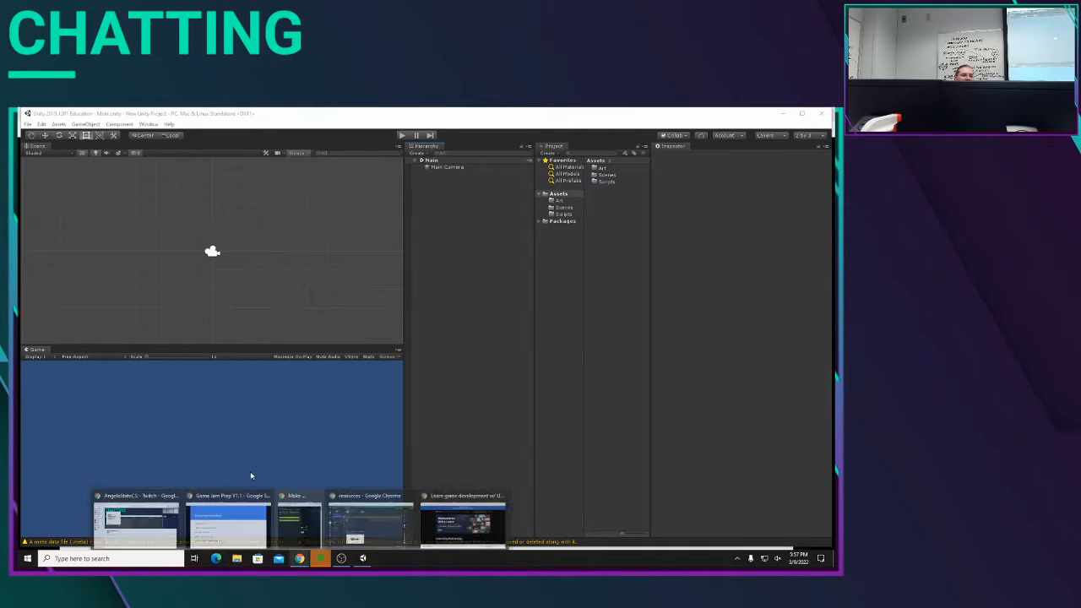
pyautogui.click(237, 561)
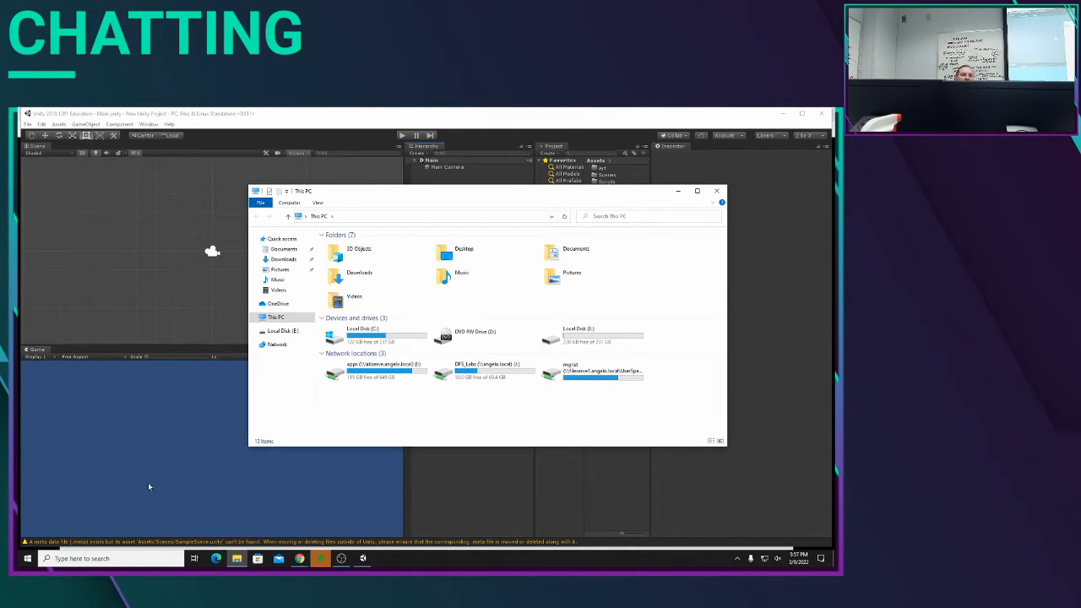
pyautogui.click(372, 280)
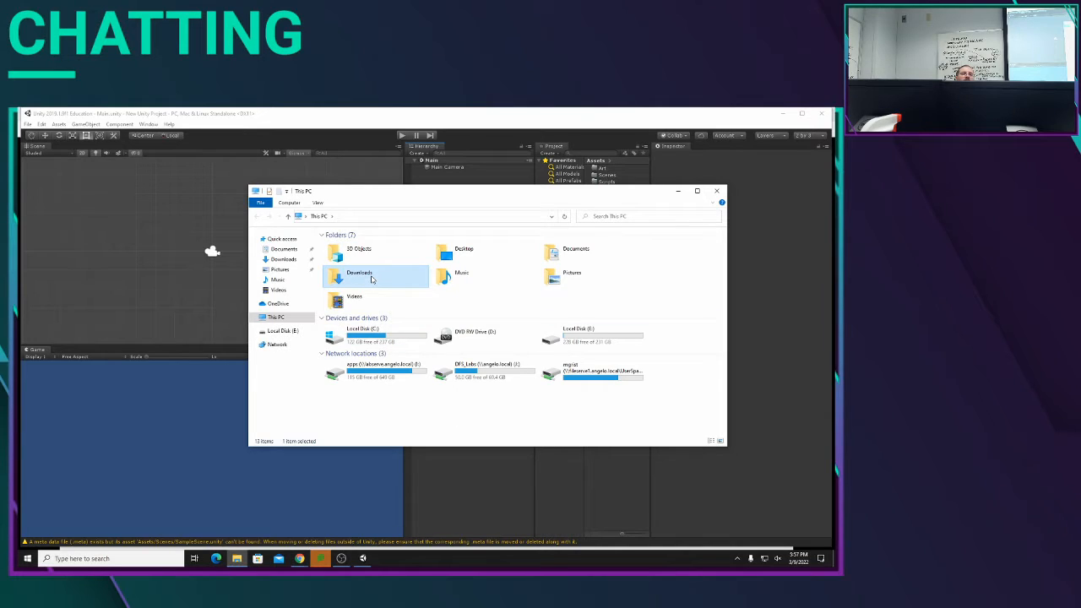
pyautogui.doubleClick(372, 279)
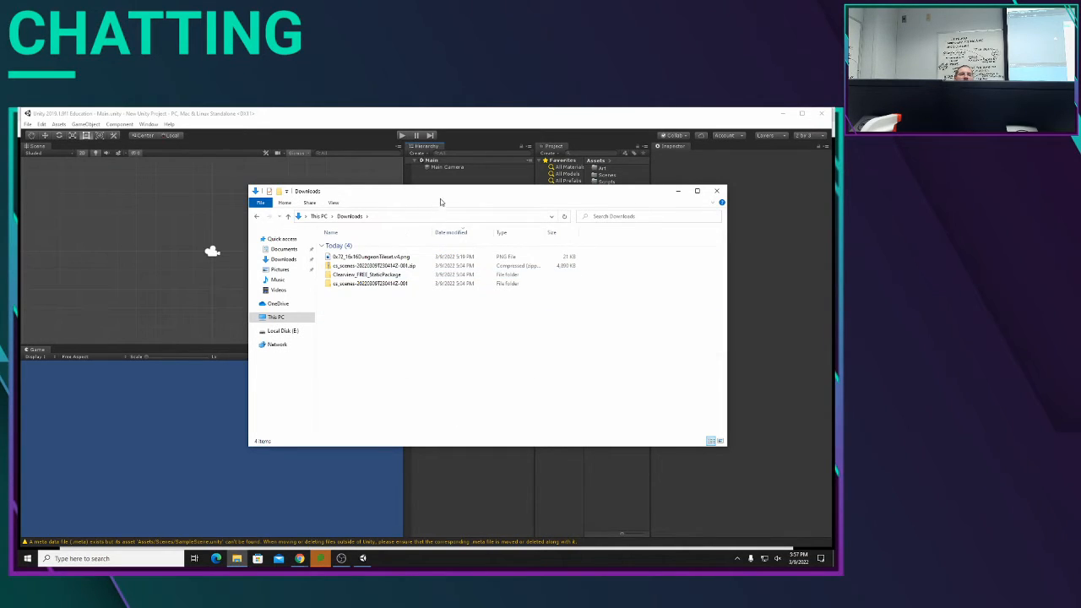
# Step: Import 0x72_16x16DungeonTileset.v4.png from Downloads into the Unity project's Art folder
pyautogui.moveTo(443, 202); pyautogui.dragTo(276, 199)
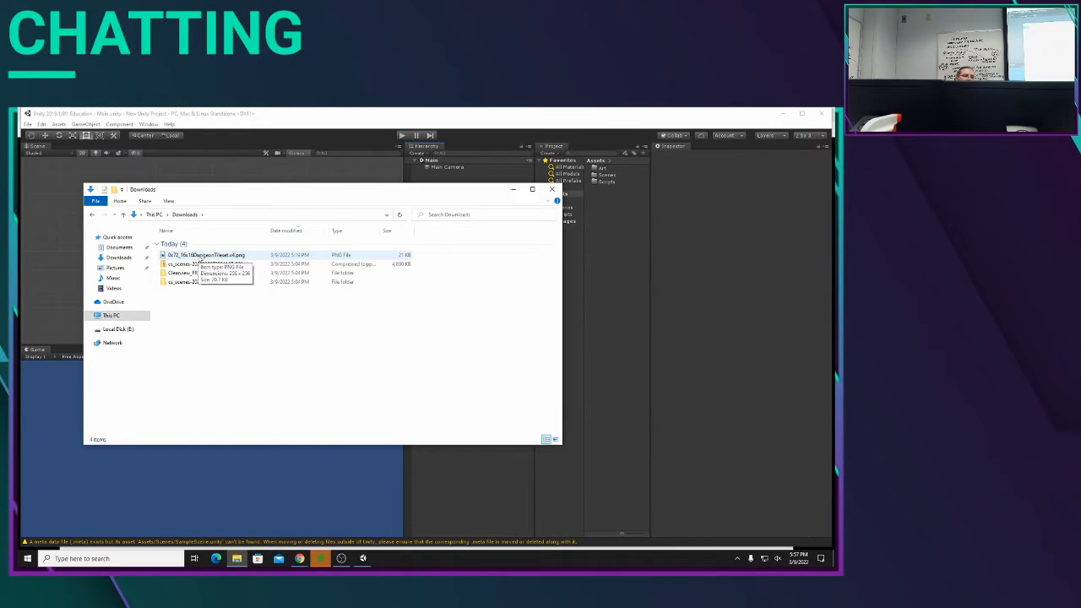
pyautogui.moveTo(201, 258); pyautogui.dragTo(618, 173)
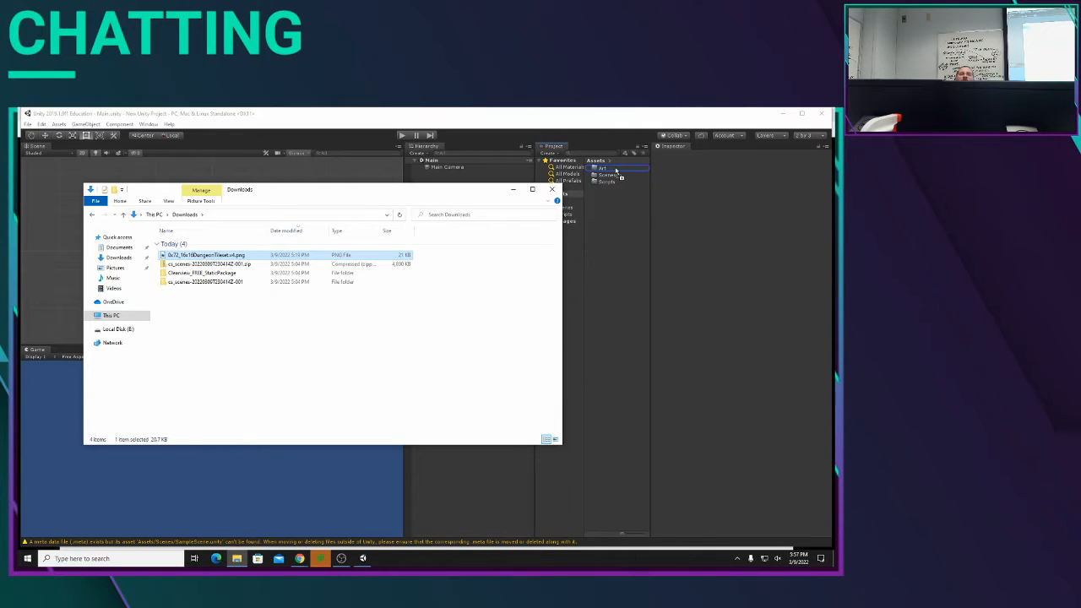
pyautogui.moveTo(616, 171); pyautogui.dragTo(616, 172)
pyautogui.moveTo(200, 258); pyautogui.dragTo(230, 319)
# Step: Rename the dungeon tileset image in the Art folder as atlas_0
pyautogui.click(603, 172)
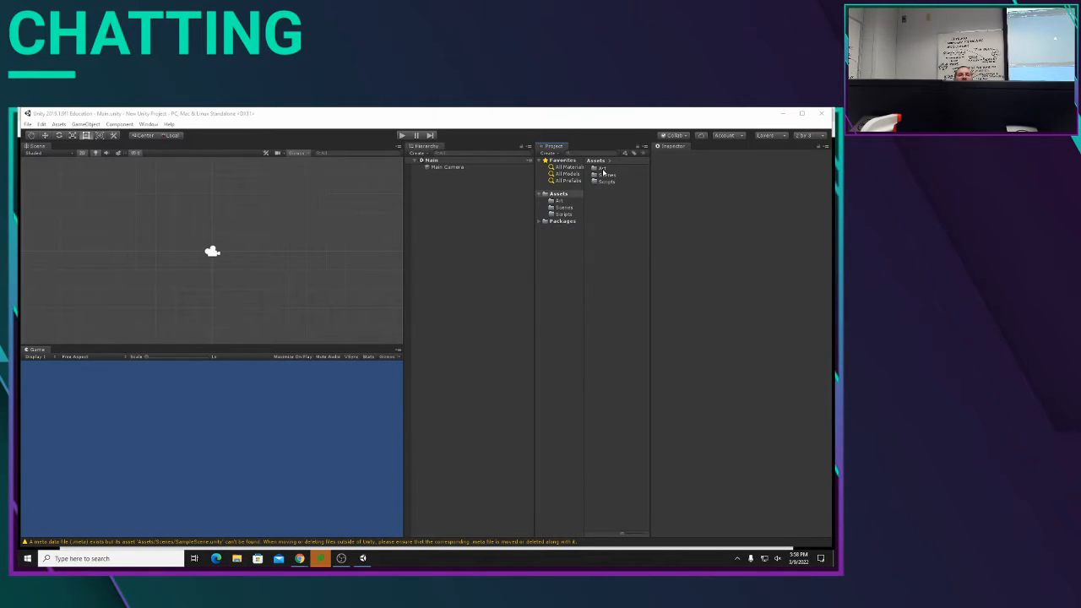
pyautogui.doubleClick(602, 169)
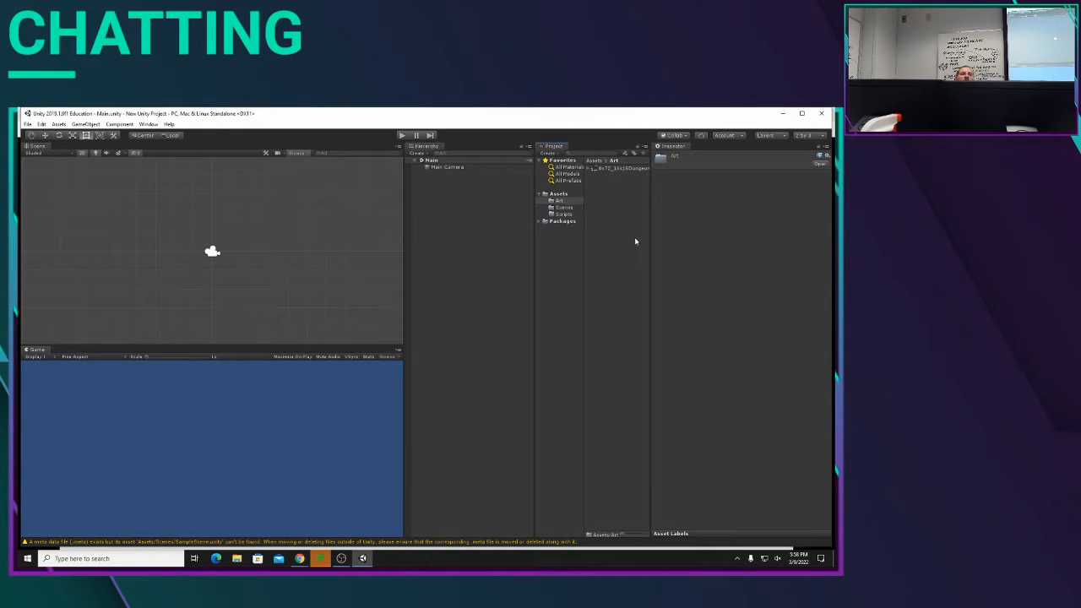
pyautogui.click(623, 168)
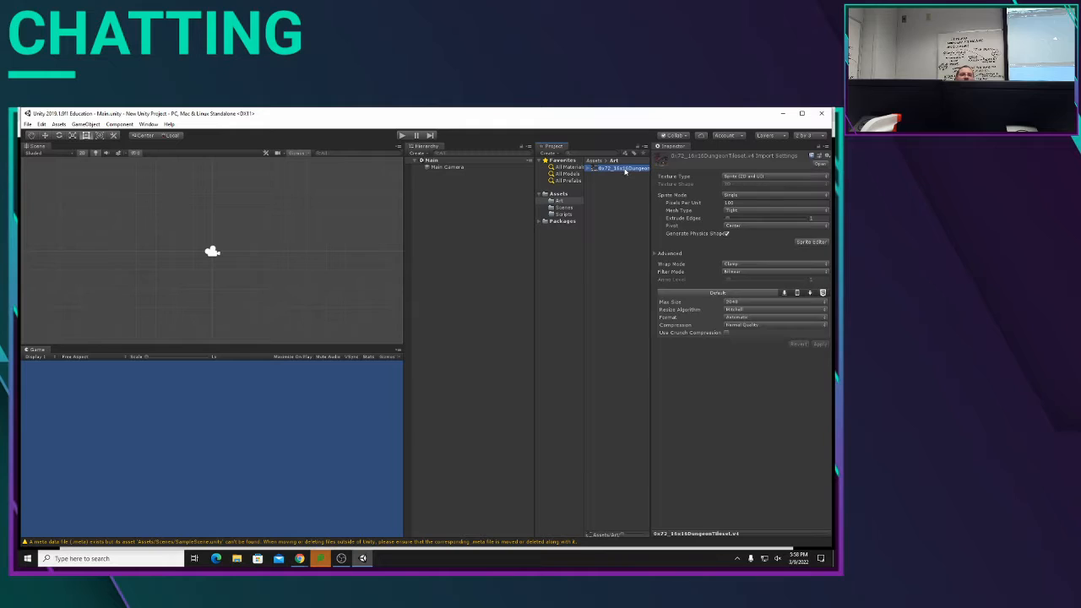
pyautogui.rightClick(627, 171)
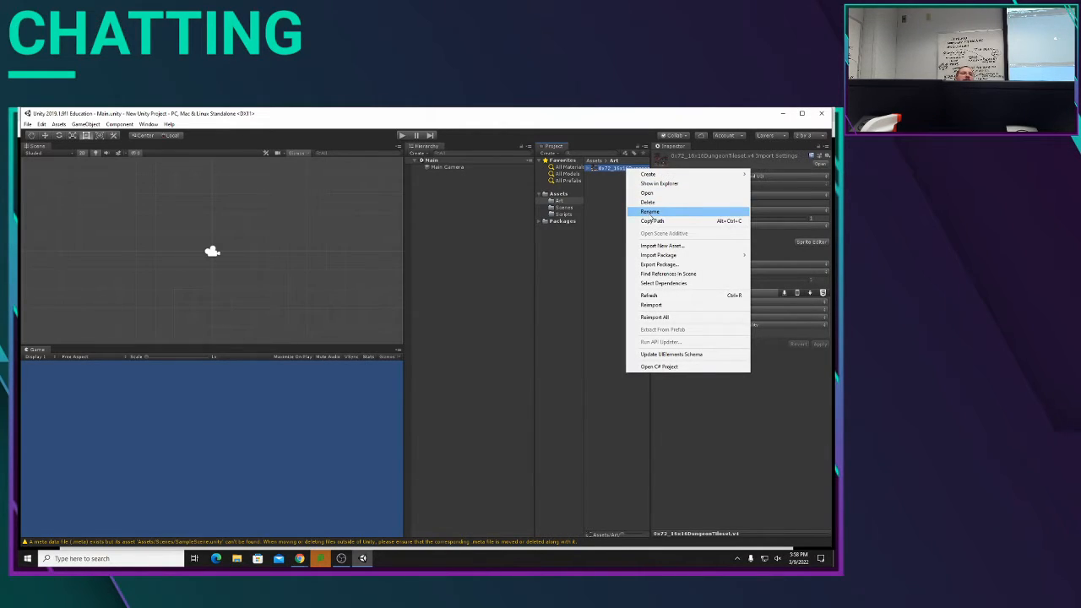
pyautogui.click(651, 212)
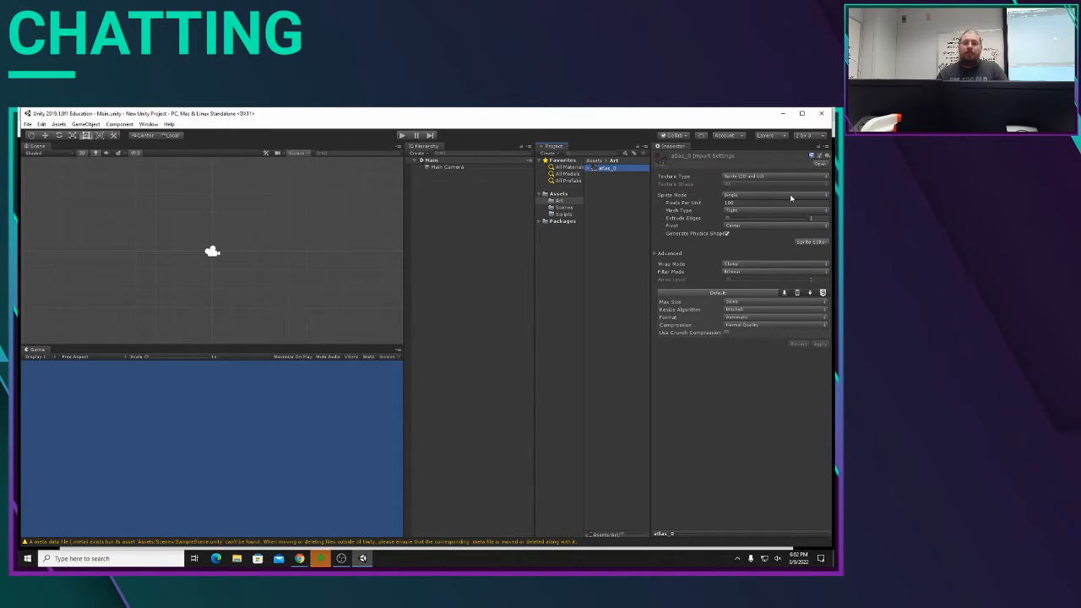
# Step: Configure atlas_0's import settings with sprite mode Multiple, 16 pixels per unit and filter mode Point (no filter)
pyautogui.click(824, 196)
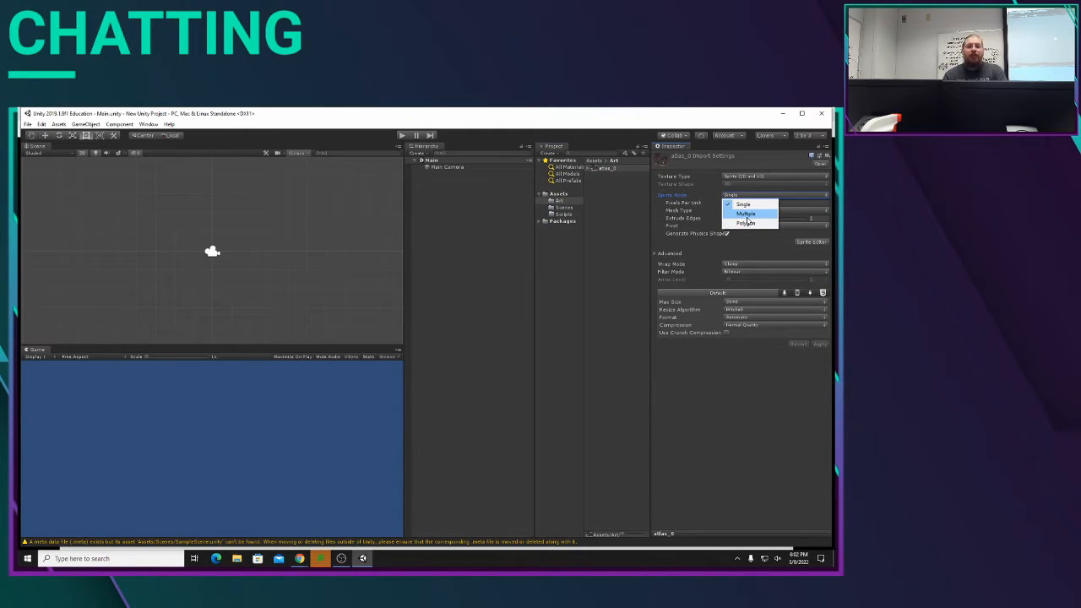
pyautogui.click(746, 213)
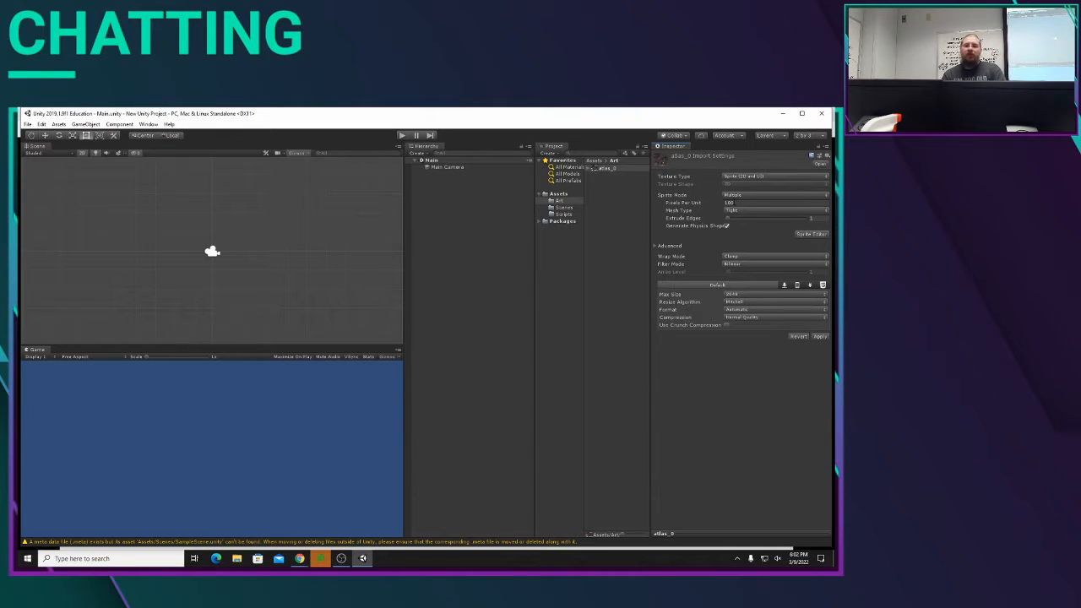
pyautogui.click(740, 202)
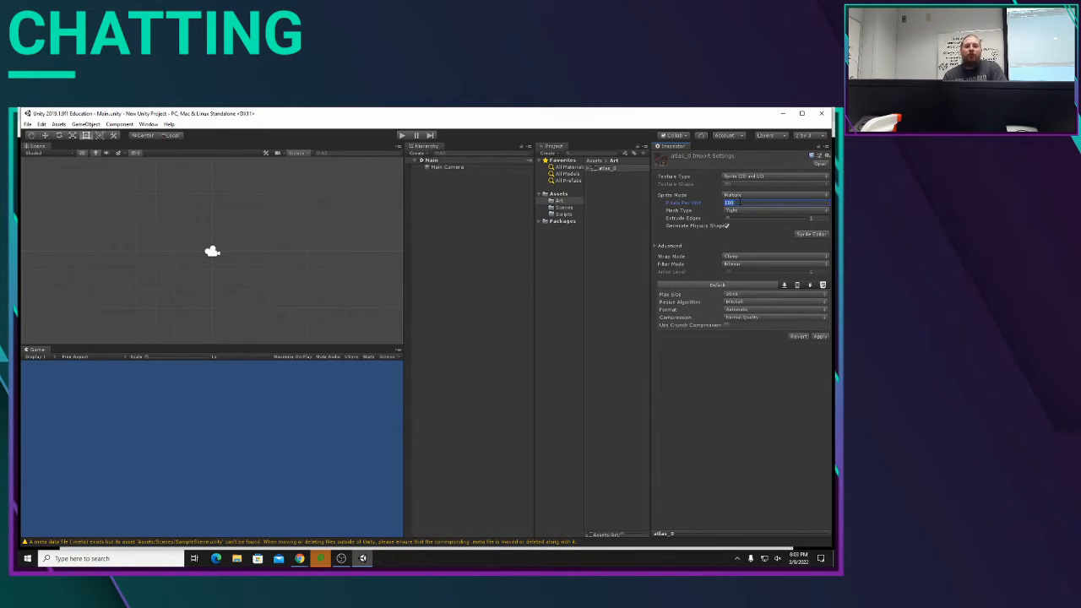
pyautogui.write('16')
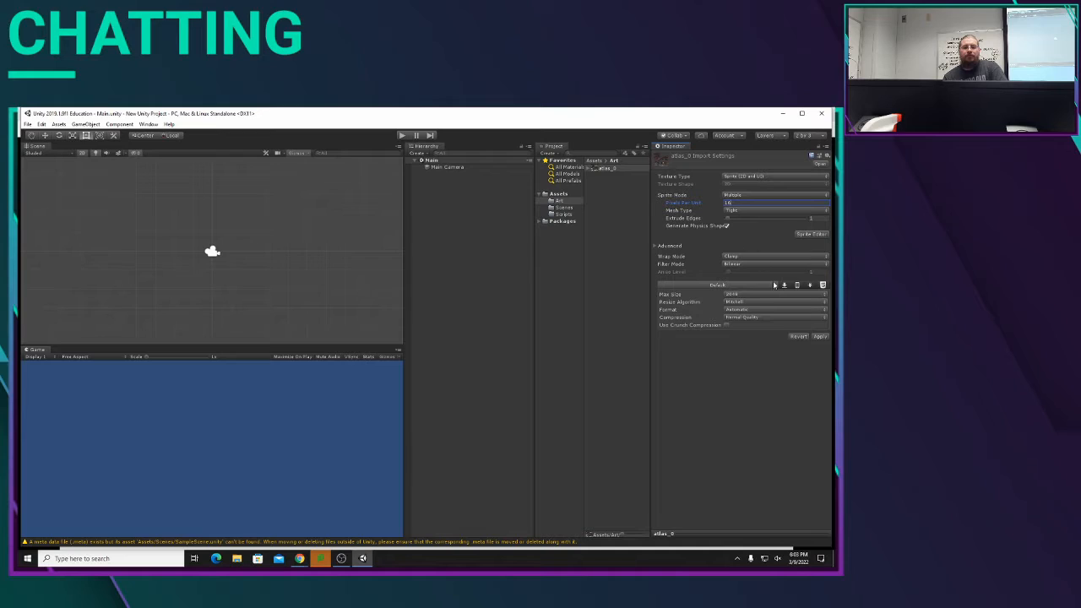
pyautogui.click(747, 389)
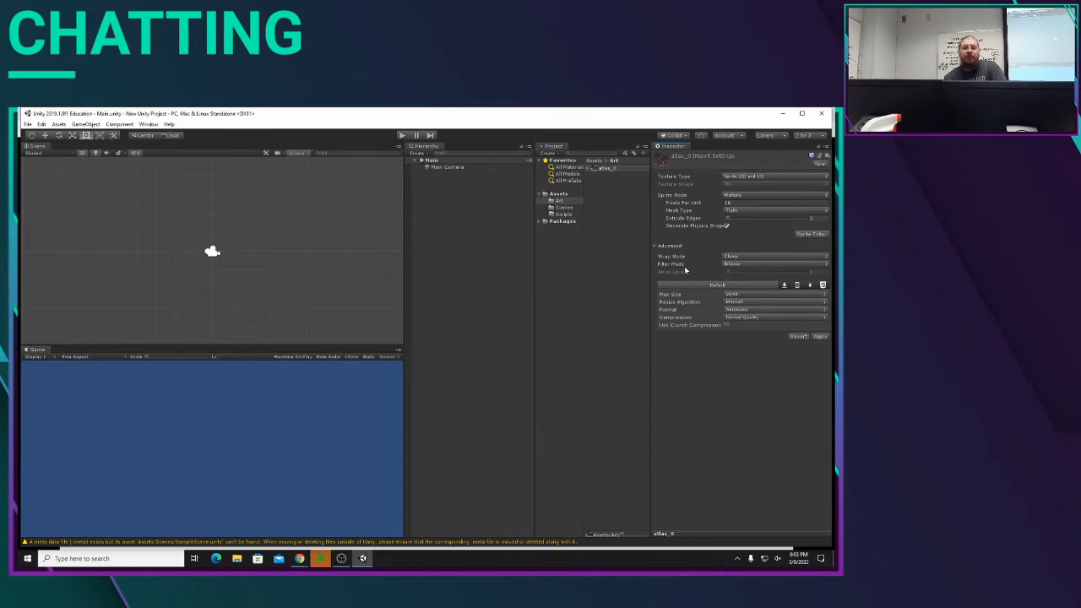
pyautogui.click(752, 266)
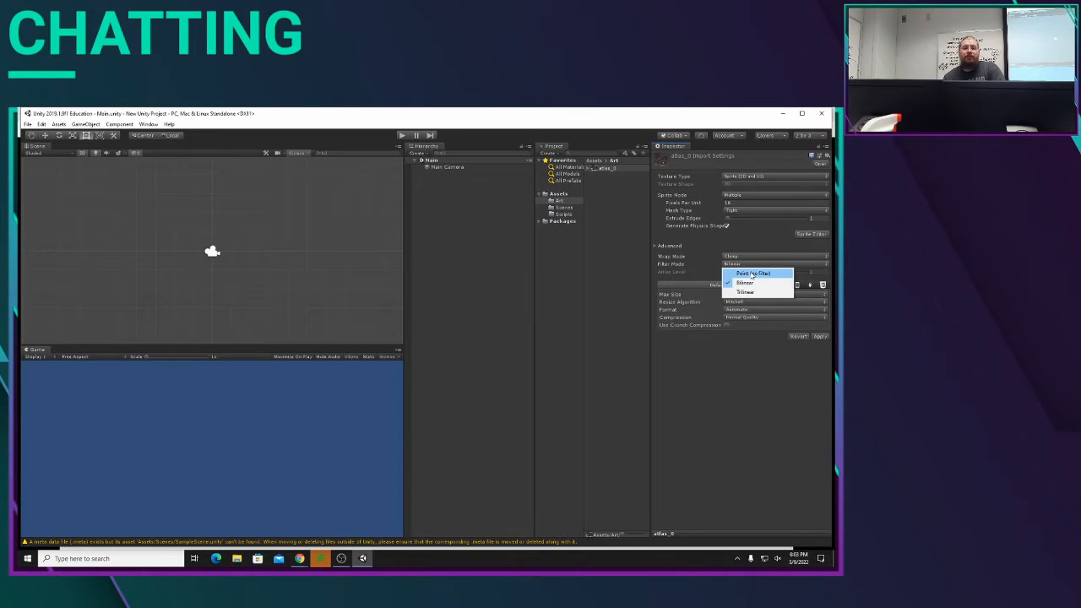
pyautogui.click(753, 274)
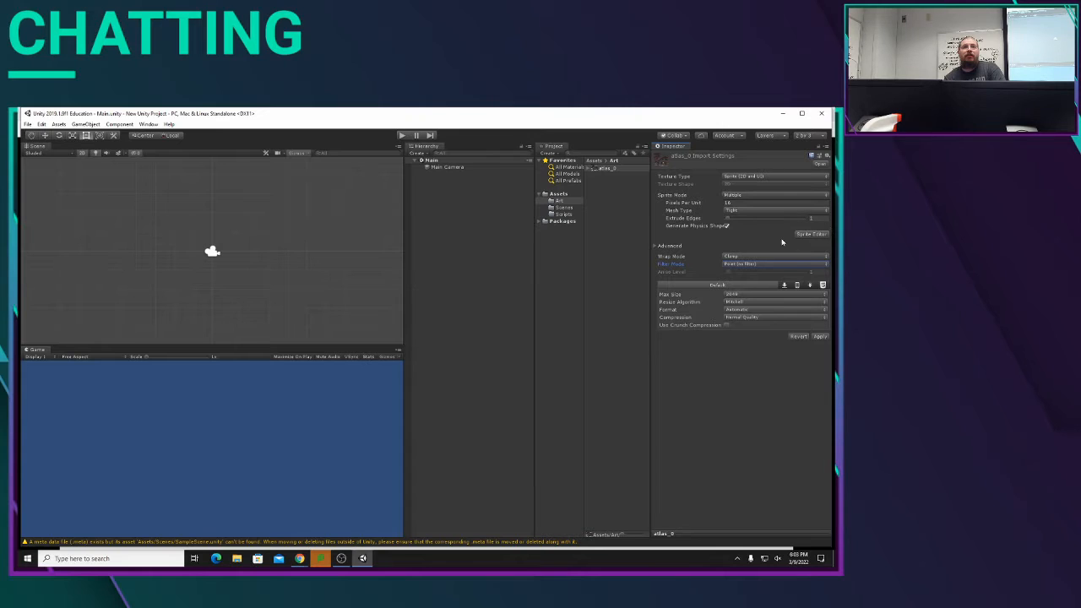
# Step: Apply atlas_0's import settings and open the image in a maximized Sprite Editor
pyautogui.click(812, 234)
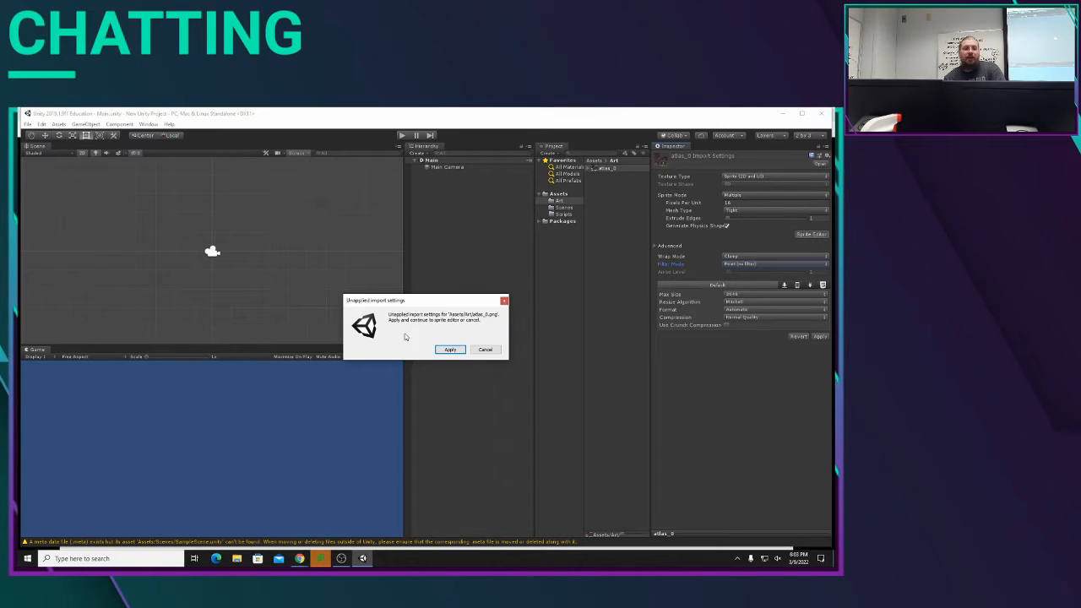
pyautogui.click(453, 348)
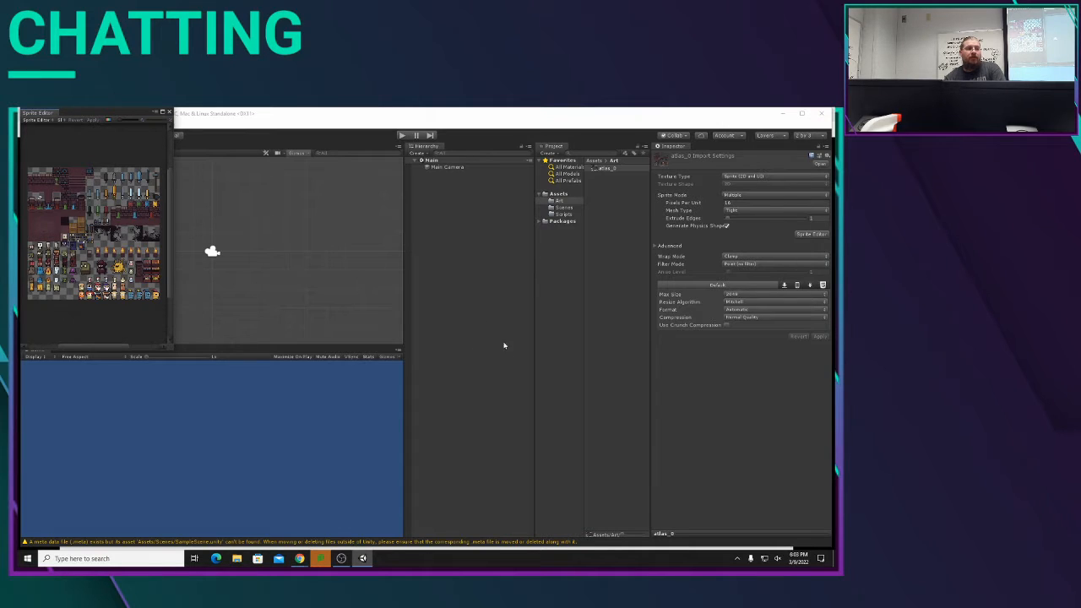
pyautogui.click(162, 111)
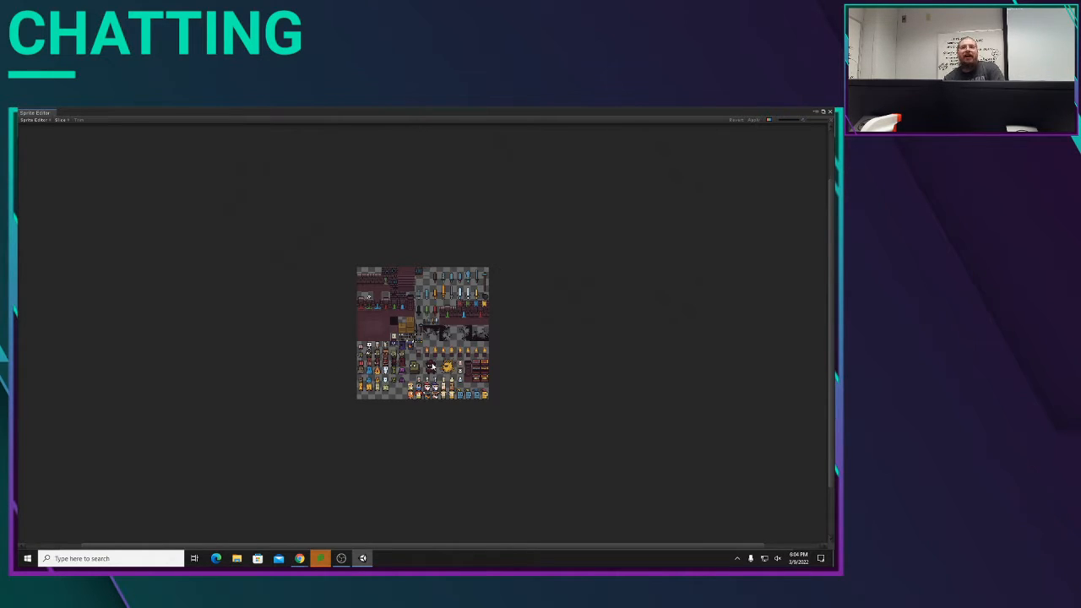
# Step: Examine the tiles, weapons and characters across the whole atlas_0 sprite sheet
pyautogui.scroll(6, 432, 366)
pyautogui.scroll(-2, 435, 364)
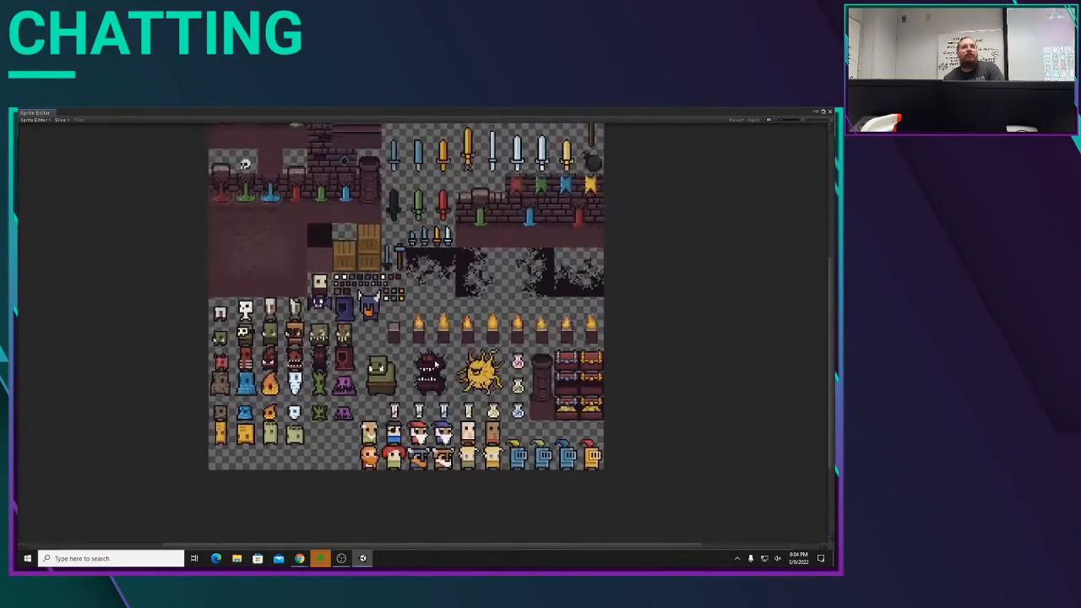
pyautogui.scroll(3, 435, 364)
pyautogui.scroll(-3, 435, 363)
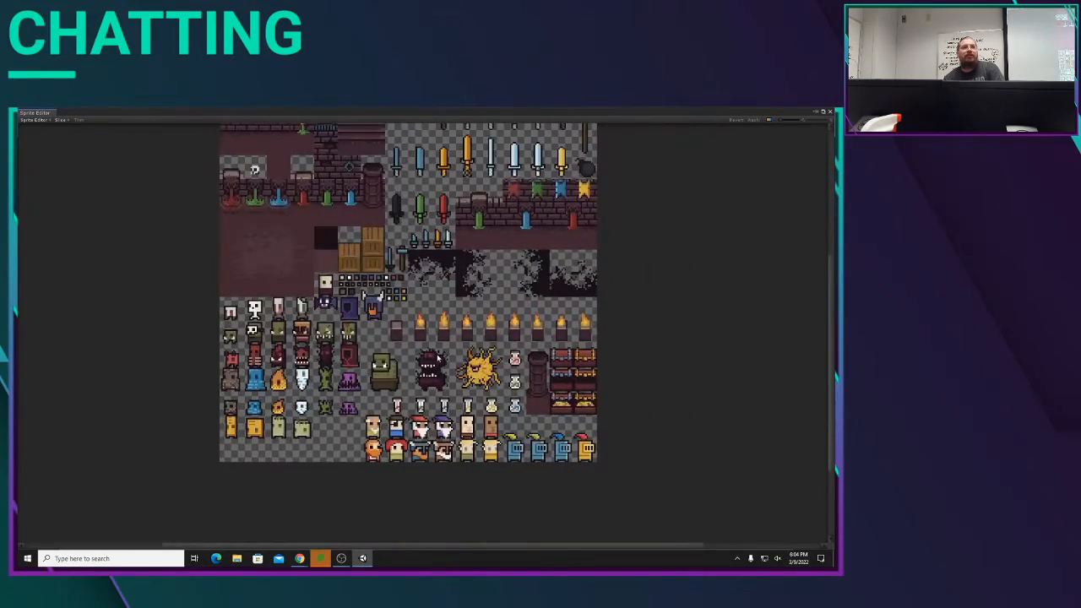
pyautogui.scroll(3, 437, 358)
pyautogui.scroll(-1, 437, 359)
pyautogui.scroll(-2, 396, 337)
pyautogui.moveTo(443, 332); pyautogui.dragTo(489, 458, button='middle')
pyautogui.moveTo(596, 478); pyautogui.dragTo(450, 350, button='middle')
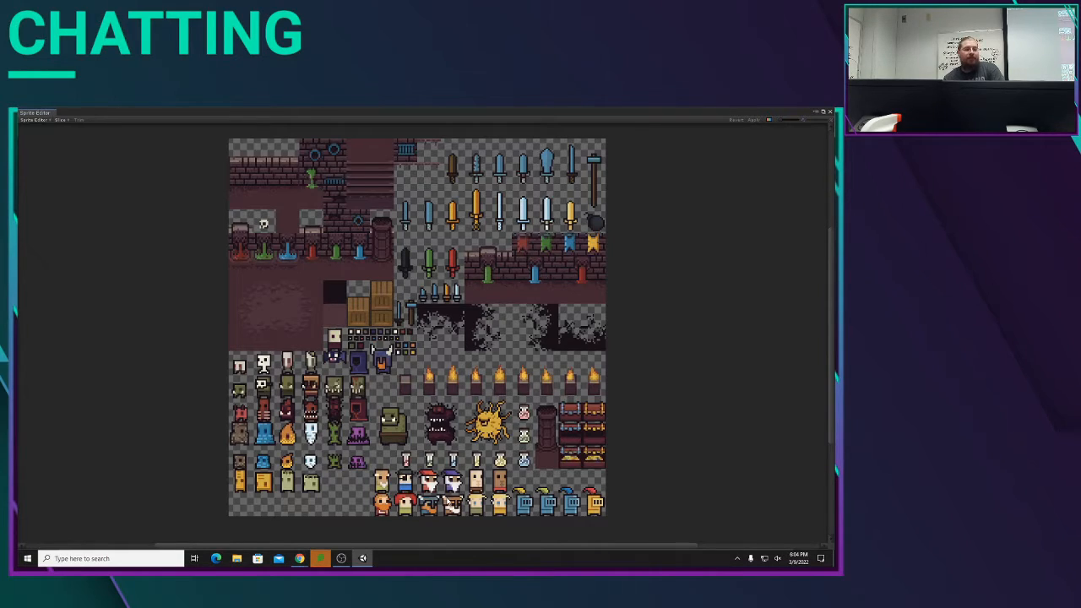
# Step: Draw a sprite rectangle about 15 by 16 pixels around the blond character in green and name it player_0
pyautogui.scroll(3, 447, 500)
pyautogui.scroll(3, 446, 502)
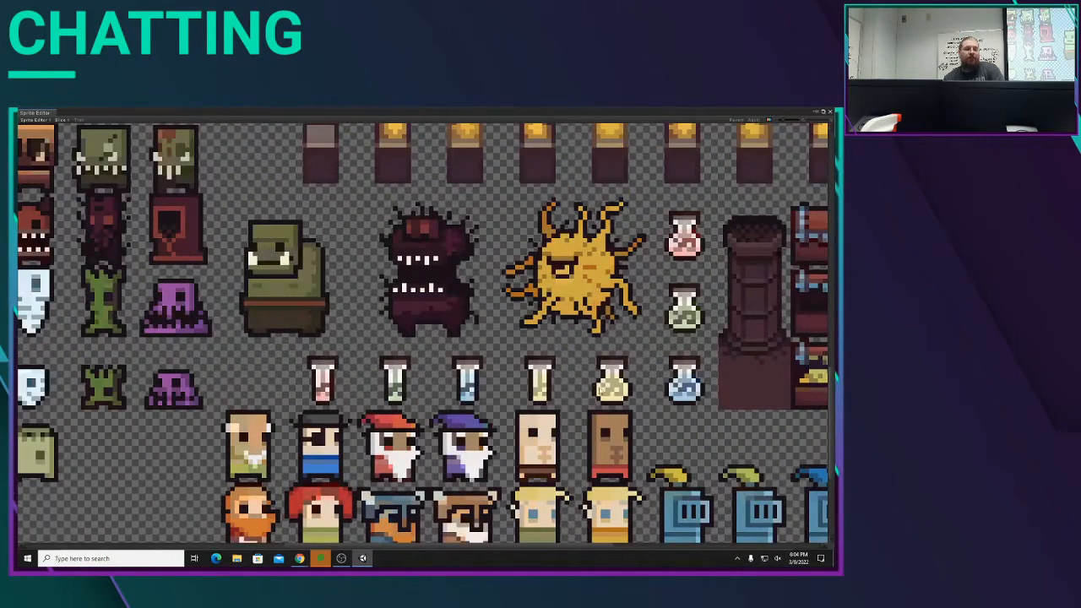
pyautogui.scroll(1, 596, 388)
pyautogui.moveTo(557, 337); pyautogui.dragTo(435, 229, button='middle')
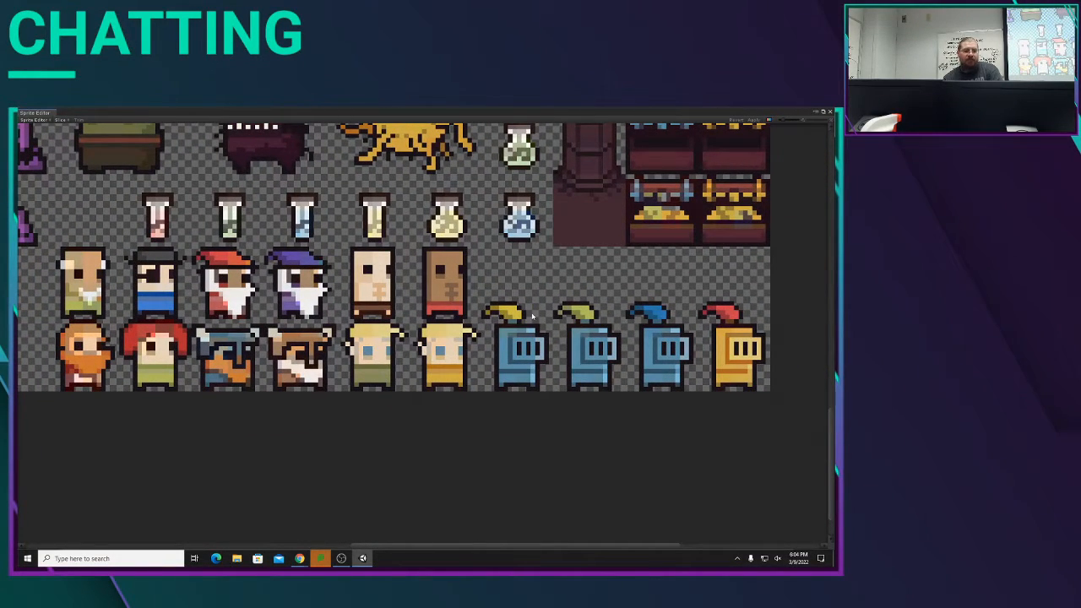
pyautogui.scroll(1, 370, 372)
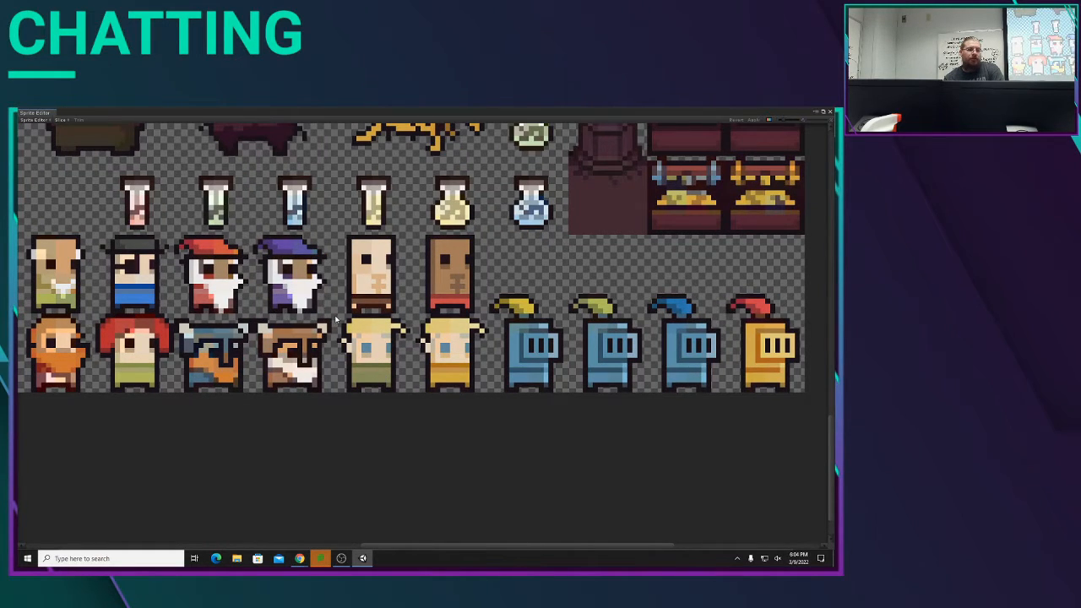
pyautogui.moveTo(340, 319); pyautogui.dragTo(409, 398)
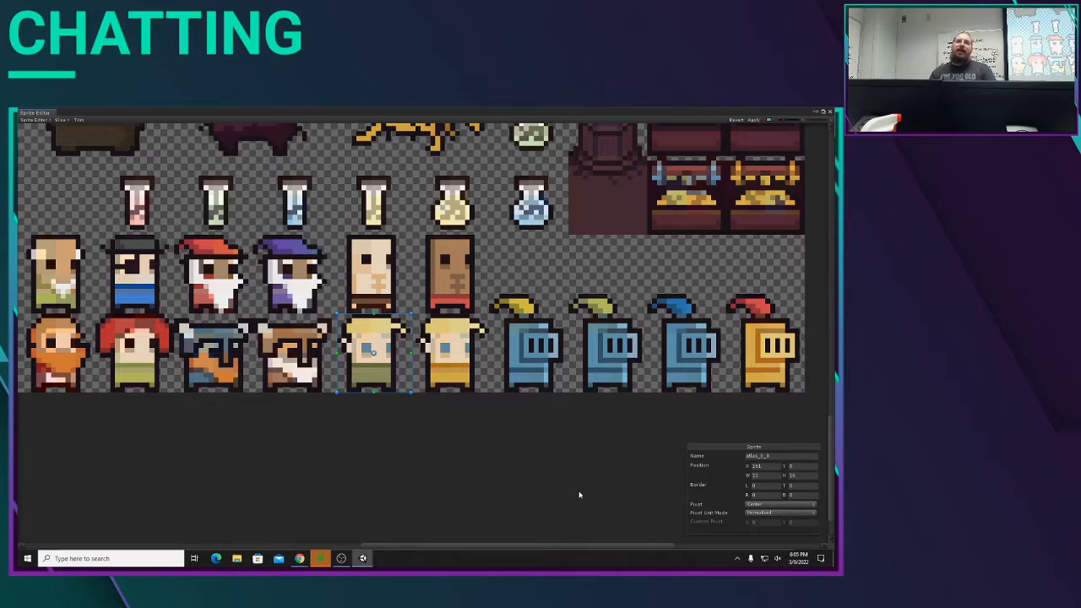
pyautogui.click(769, 456)
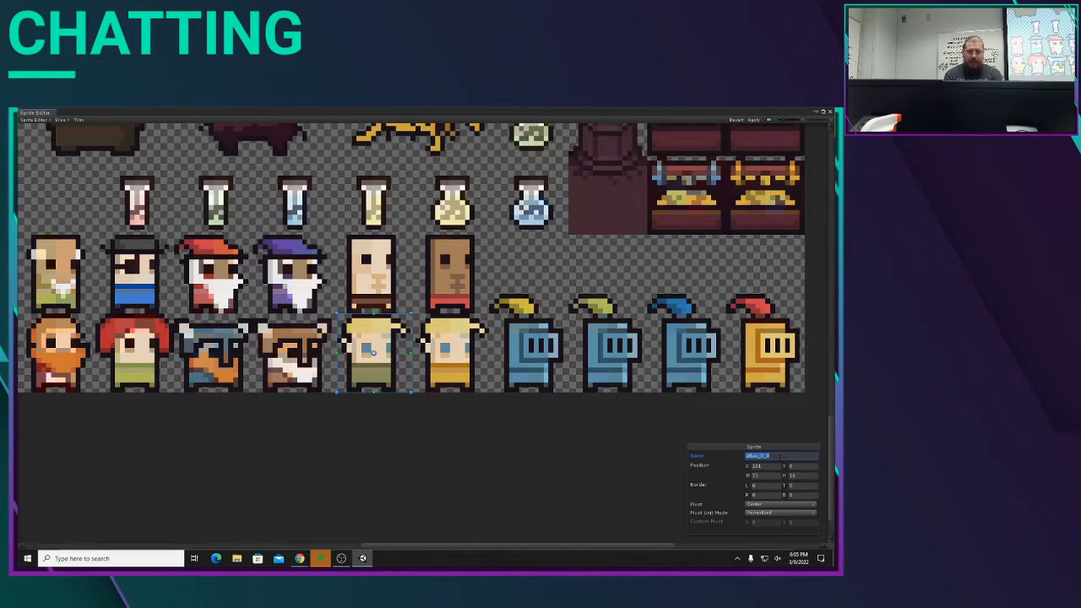
pyautogui.write('player')
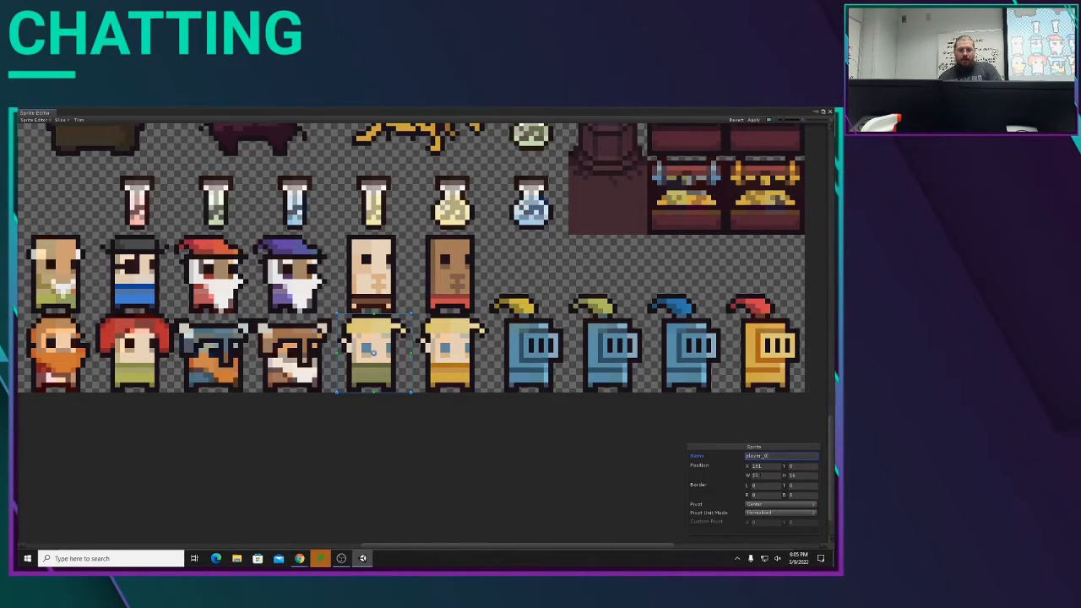
# Step: Set the player_0 sprite's width to 16 and shift its rectangle slightly left to centre it on the character
pyautogui.click(760, 474)
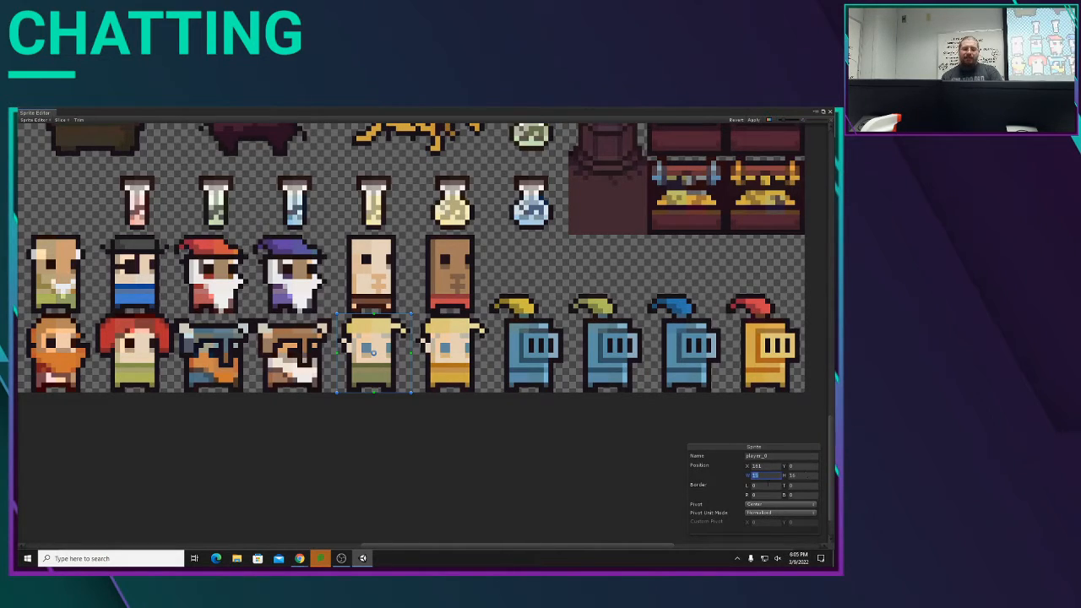
pyautogui.write('16')
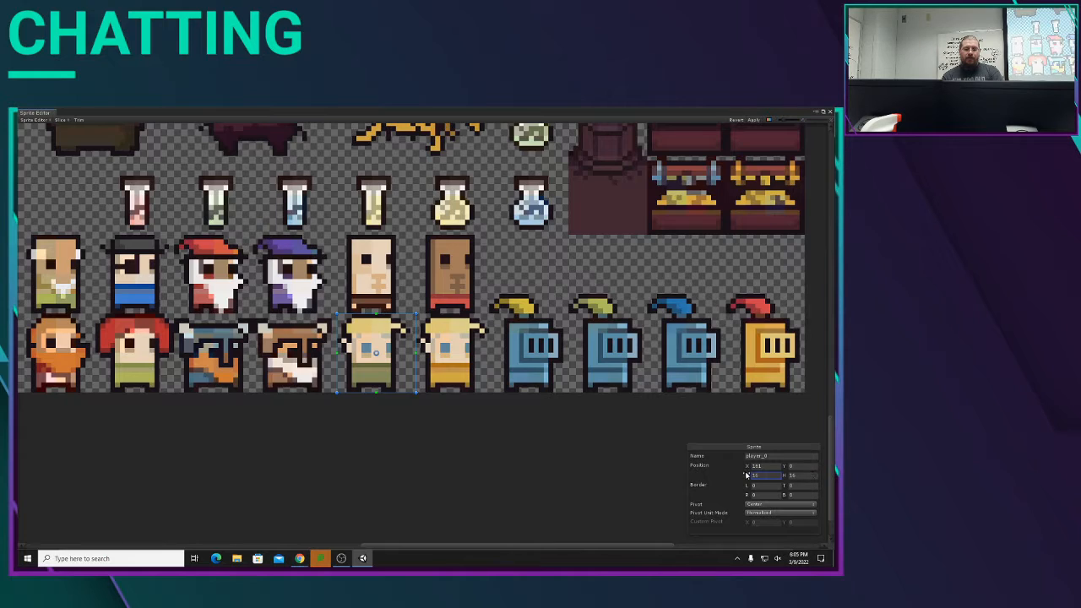
pyautogui.moveTo(403, 347); pyautogui.dragTo(398, 347)
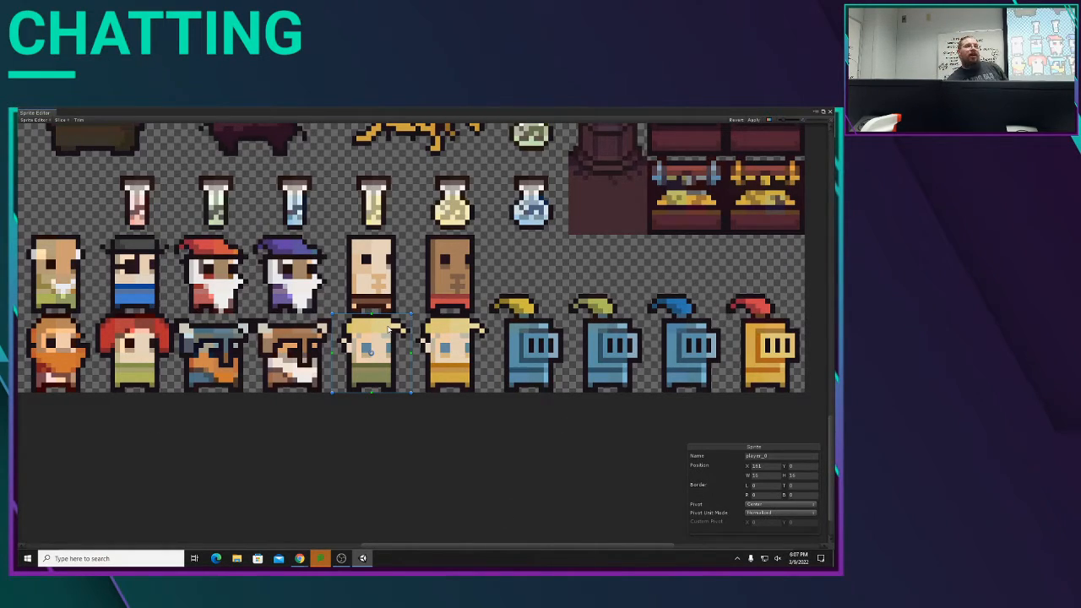
# Step: Try moving the player_0 rectangle to other parts of the sheet and back onto the blond character in green, and delete it
pyautogui.click(681, 242)
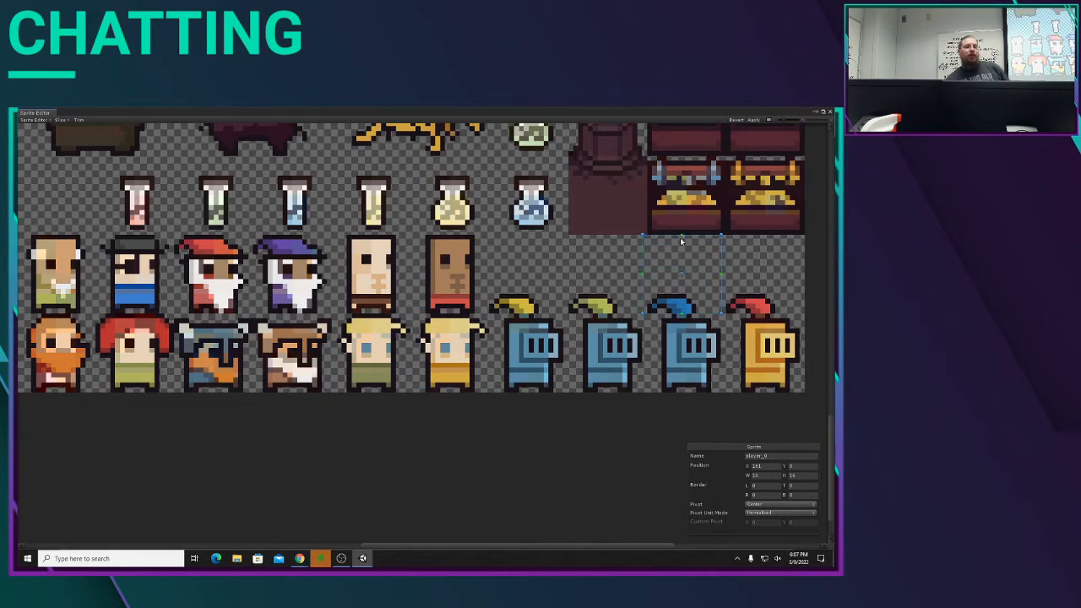
pyautogui.moveTo(681, 242); pyautogui.dragTo(319, 333)
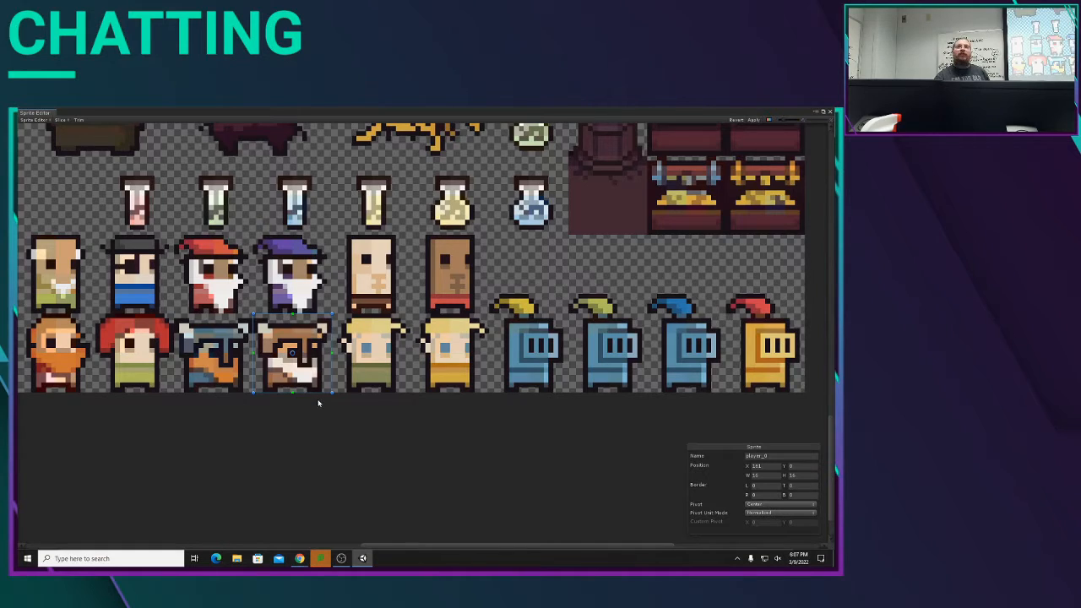
pyautogui.moveTo(321, 353); pyautogui.dragTo(399, 375)
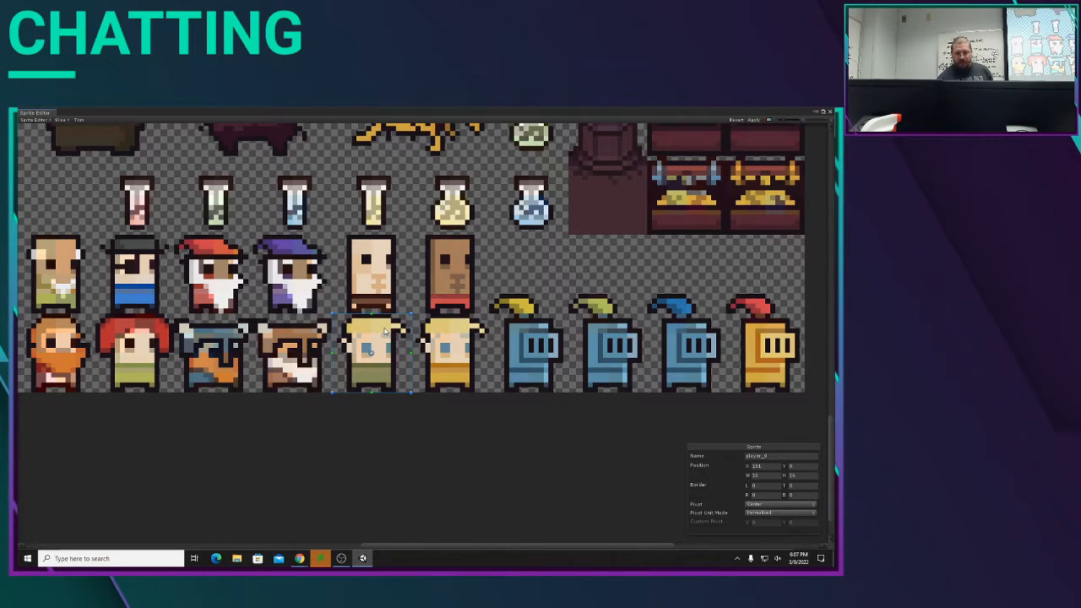
pyautogui.press('Delete')
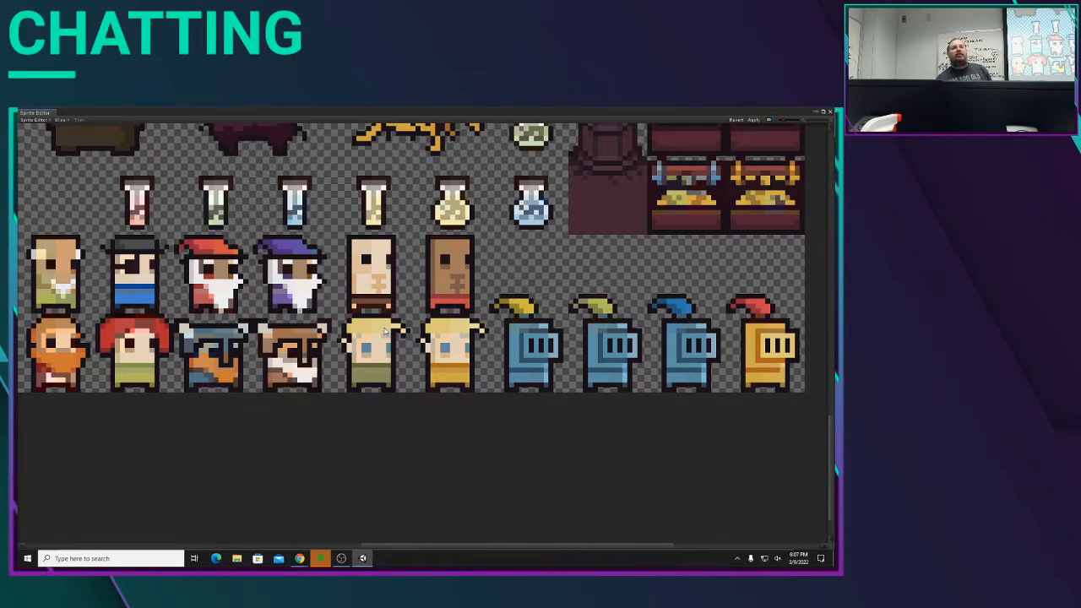
# Step: Try a sprite rectangle about 16 by 17 pixels around the pale bald character, with its height set to 16
pyautogui.moveTo(339, 233); pyautogui.dragTo(415, 314)
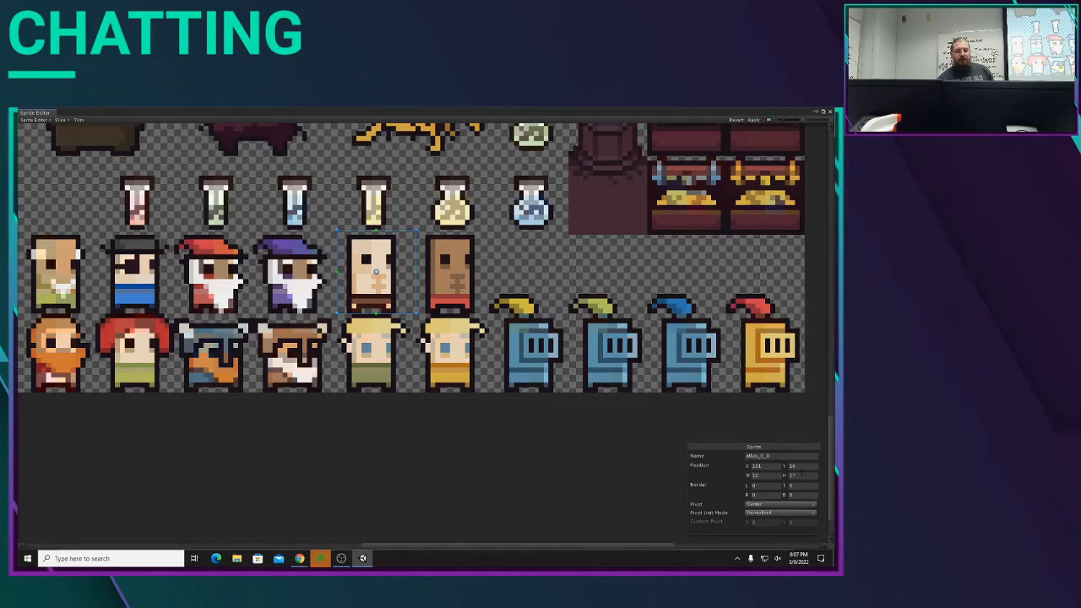
pyautogui.click(799, 475)
pyautogui.write('16')
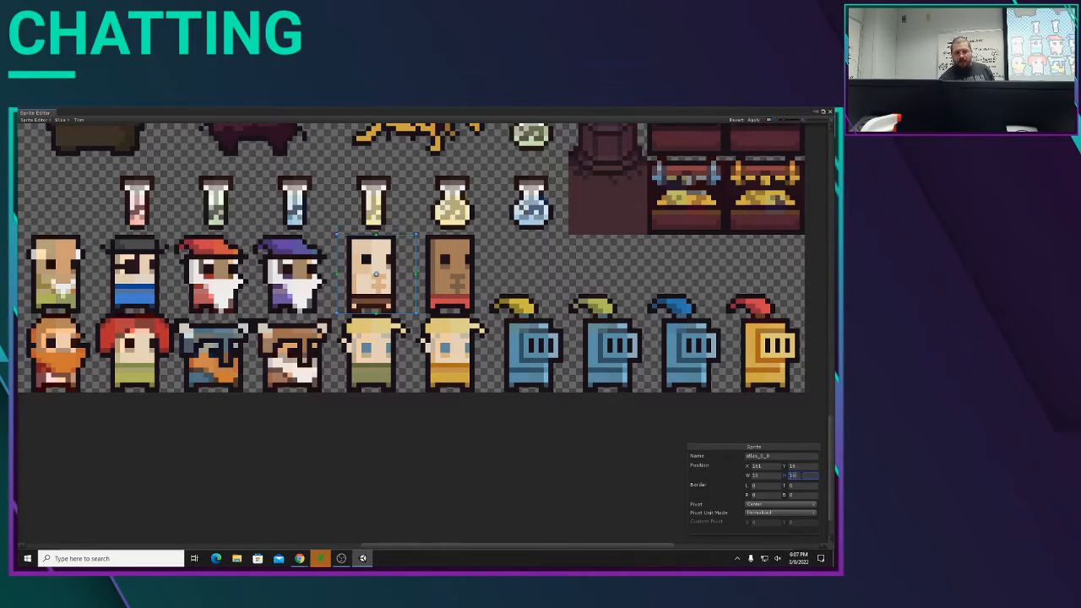
pyautogui.click(463, 455)
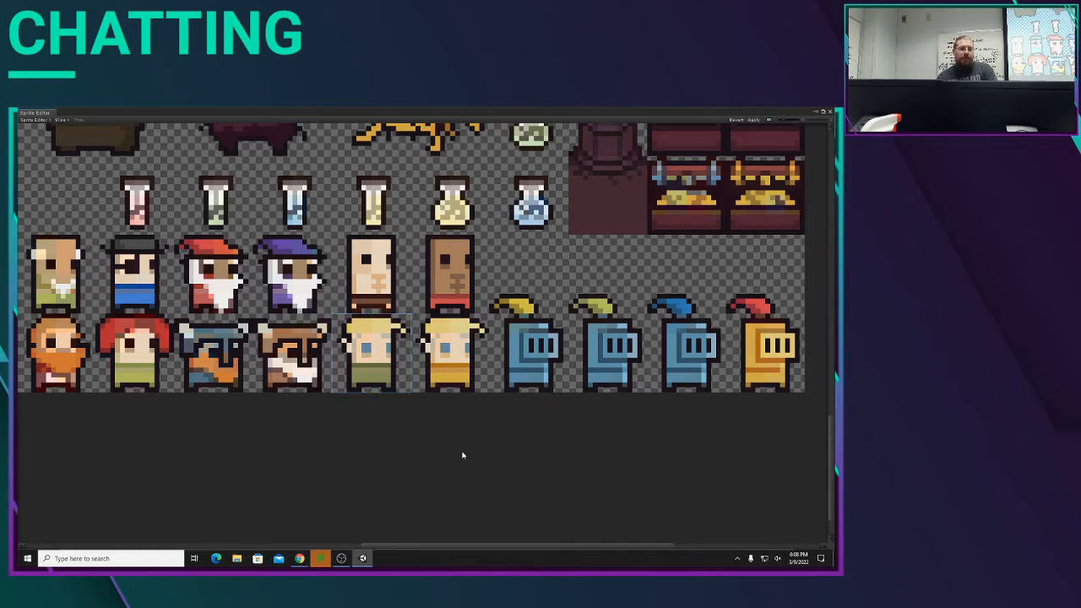
# Step: Draw a sprite rectangle about 17 by 17 pixels in the lower-left part of the dark dungeon floor
pyautogui.scroll(-4, 553, 314)
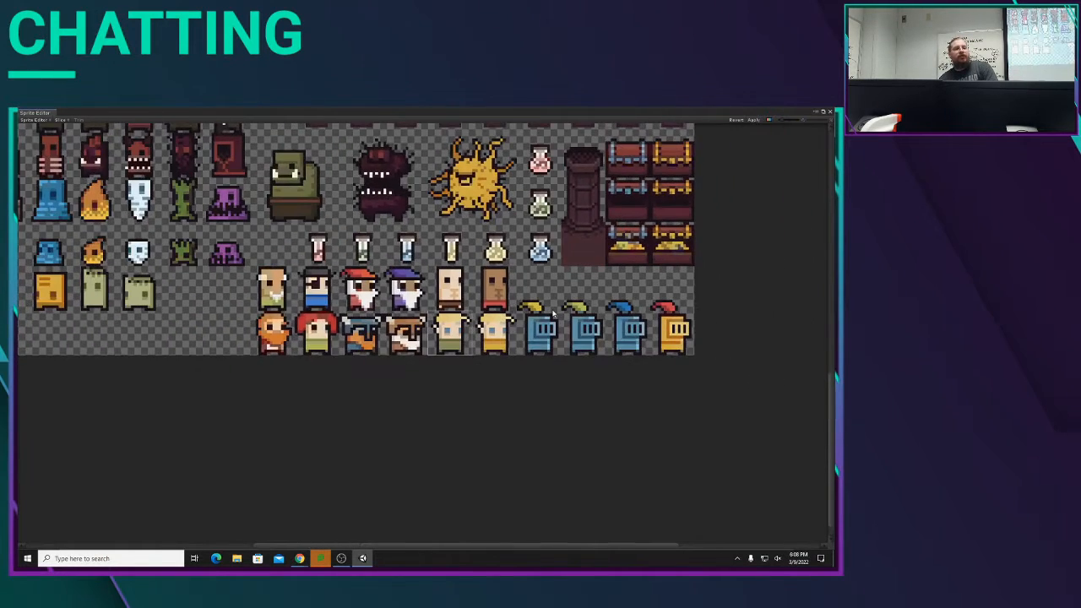
pyautogui.moveTo(348, 148); pyautogui.dragTo(391, 349, button='middle')
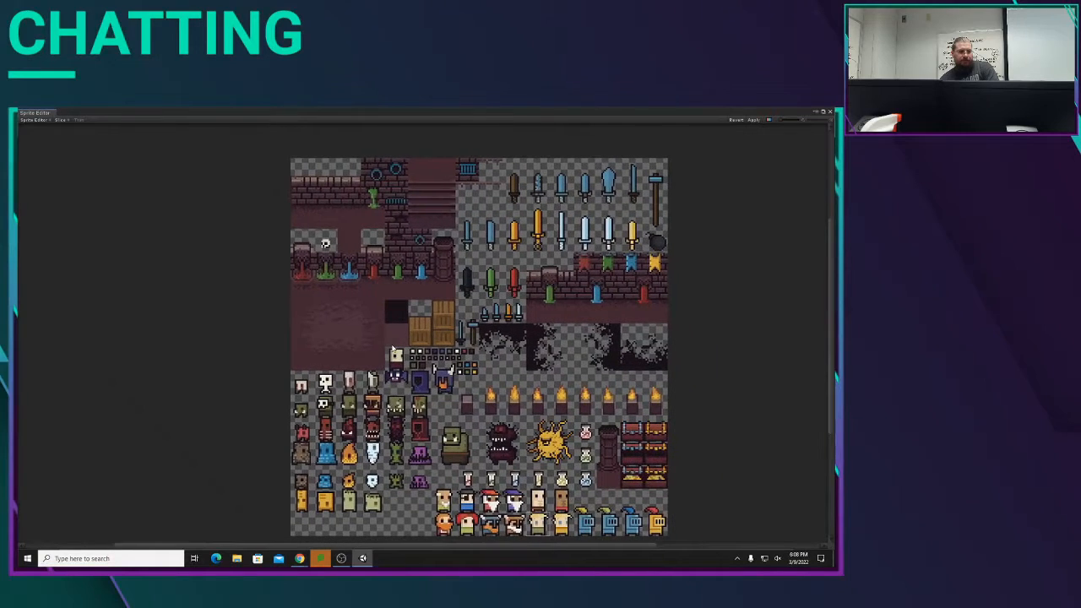
pyautogui.scroll(4, 304, 362)
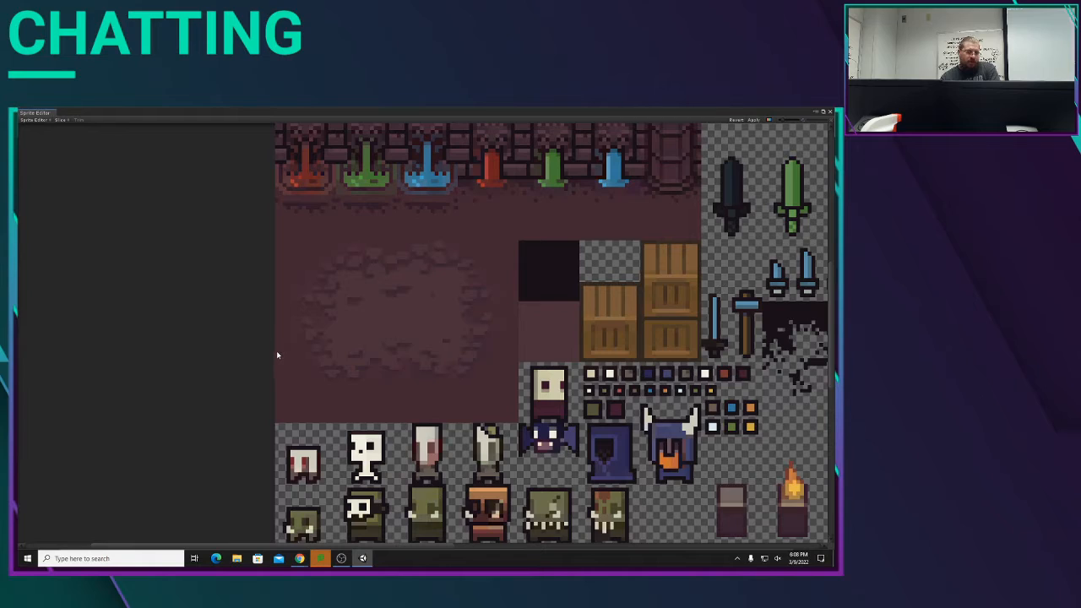
pyautogui.moveTo(276, 351); pyautogui.dragTo(340, 415)
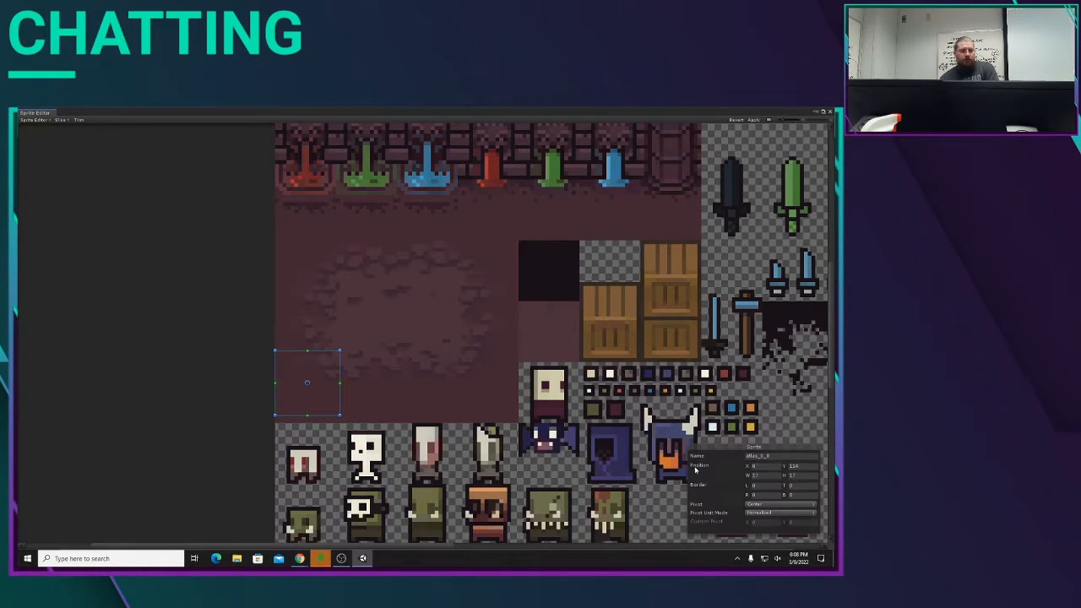
# Step: Set the floor rectangle's width and height to 16 pixels each
pyautogui.click(762, 476)
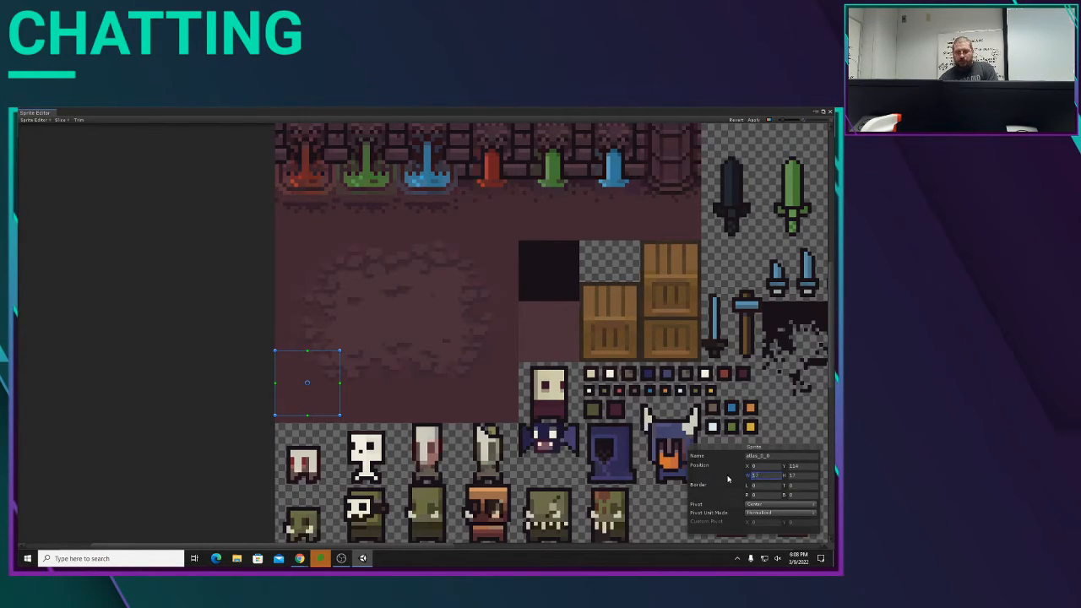
pyautogui.write('256')
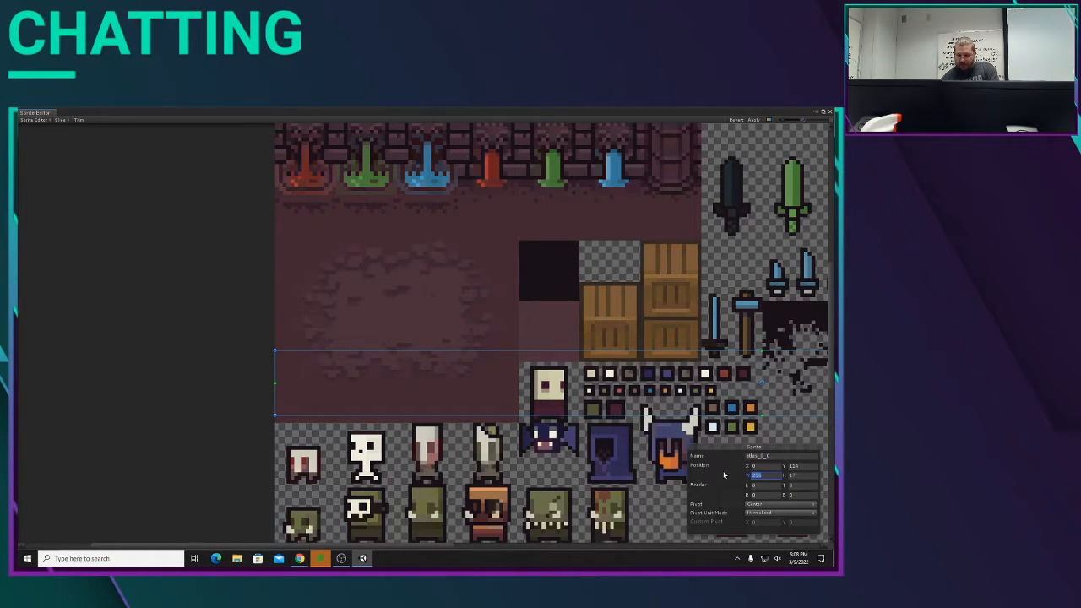
pyautogui.write('16')
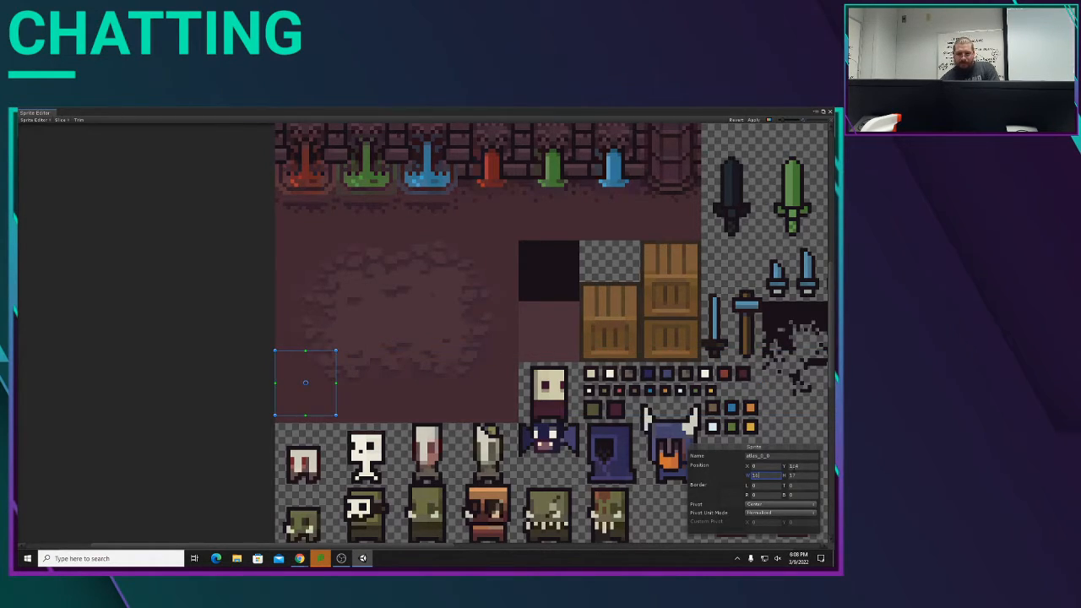
pyautogui.press('Tab')
pyautogui.write('1')
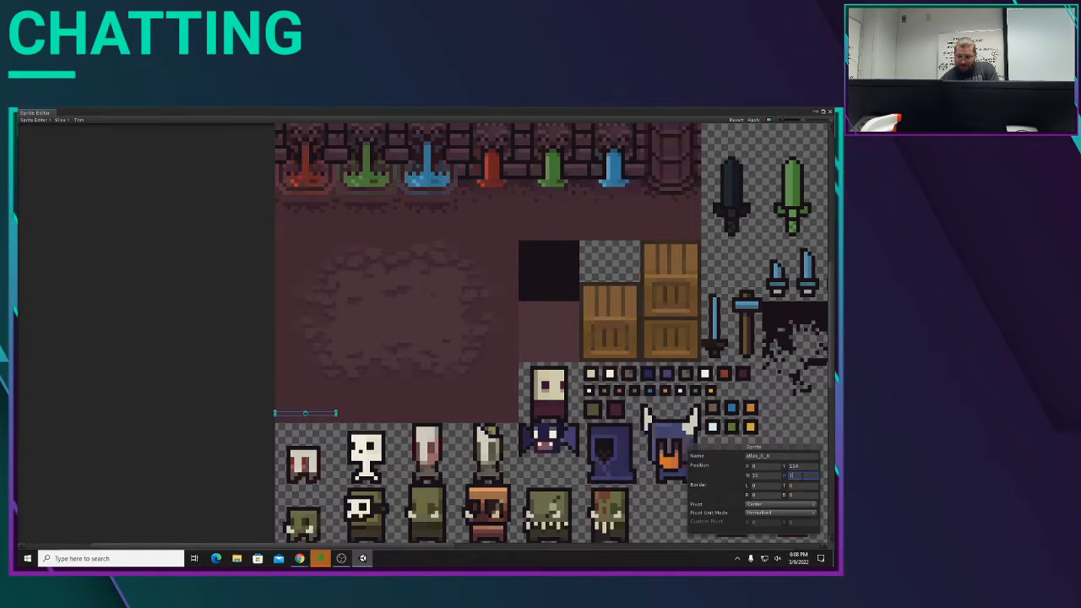
pyautogui.write('6')
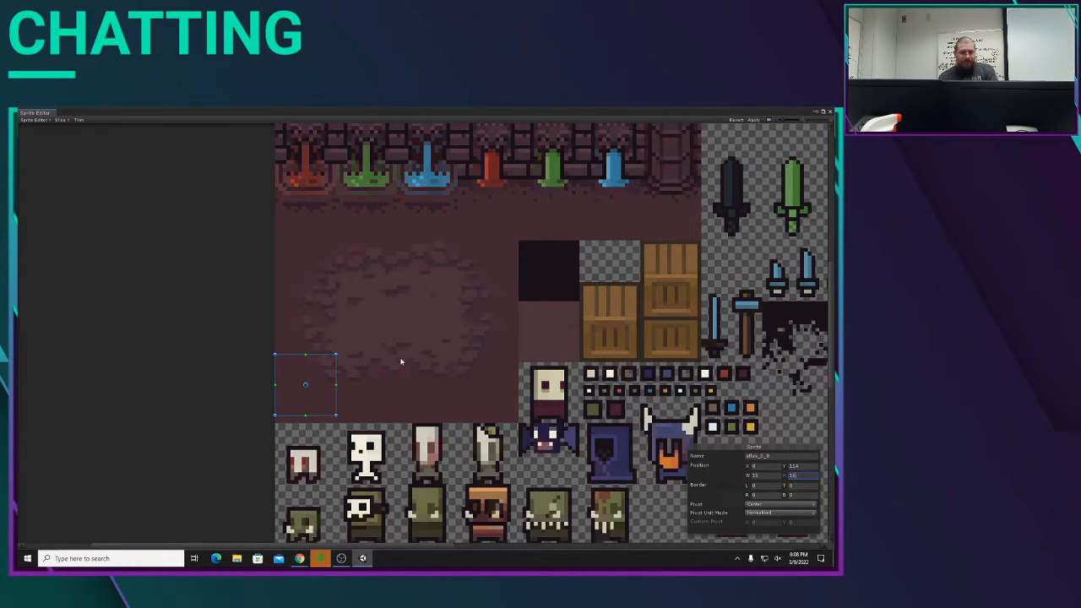
# Step: Move the rectangle down flush with the floor's lower-left corner and name it floorTile_0
pyautogui.moveTo(329, 369); pyautogui.dragTo(330, 375)
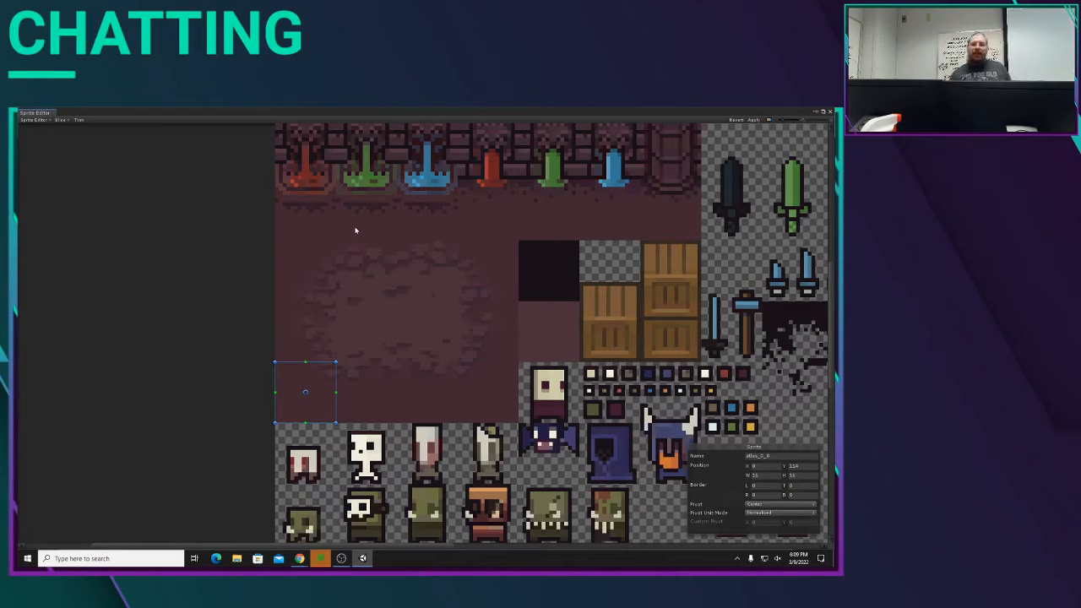
pyautogui.click(784, 456)
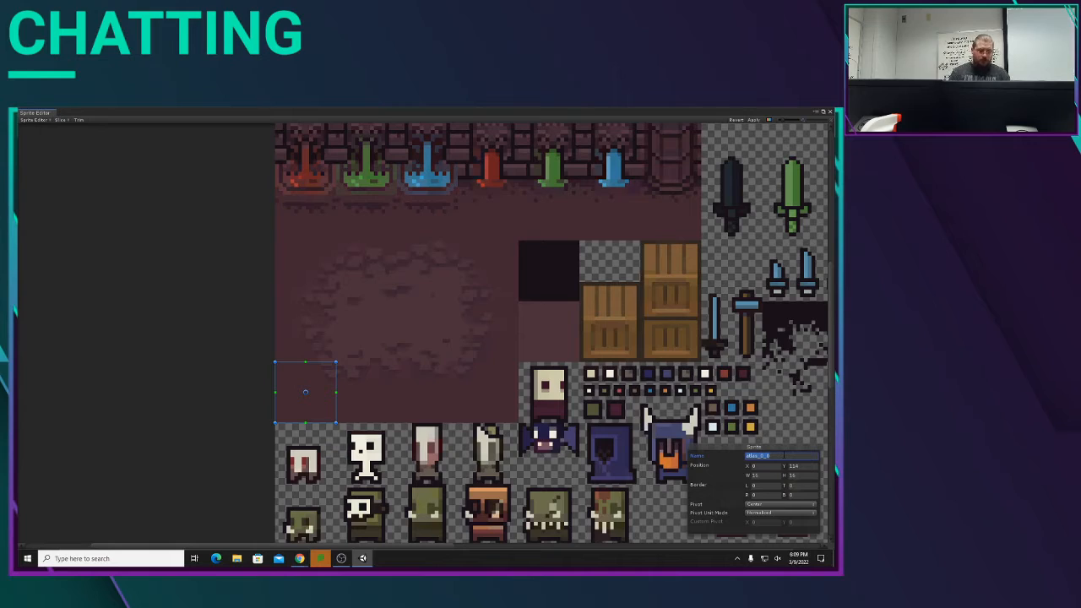
pyautogui.write('H')
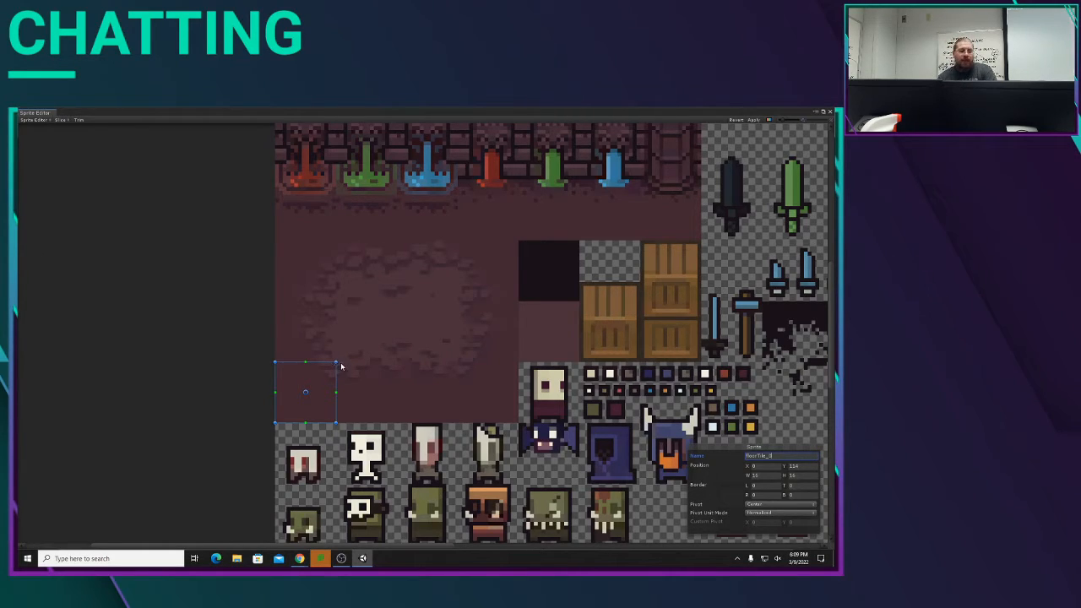
# Step: Draw a second sprite rectangle just right of floorTile_0 and set its width and height to 16 pixels
pyautogui.moveTo(339, 361); pyautogui.dragTo(405, 419)
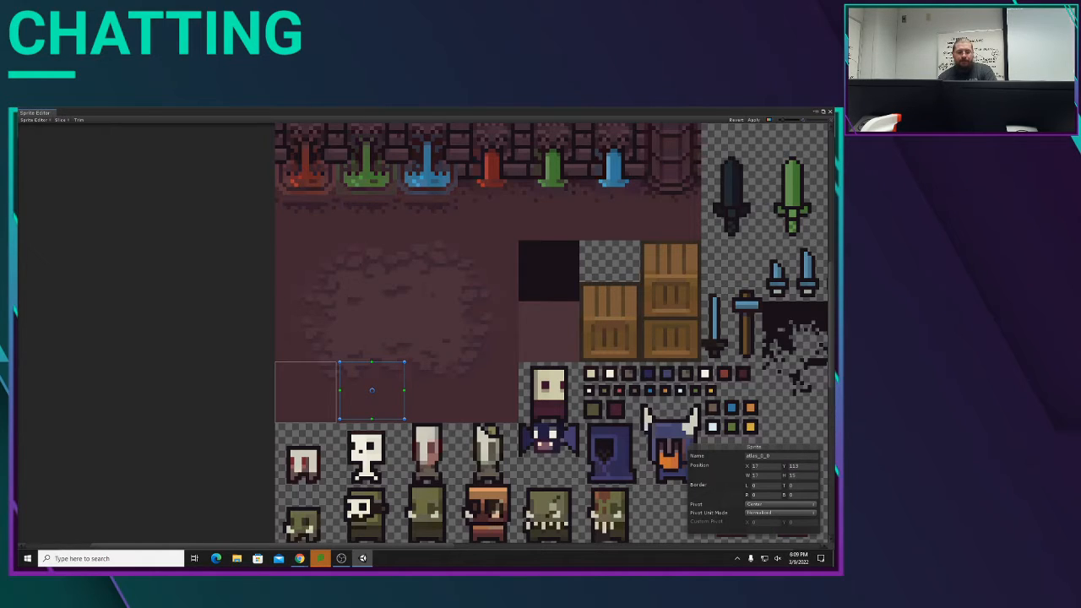
pyautogui.click(770, 475)
pyautogui.write('16')
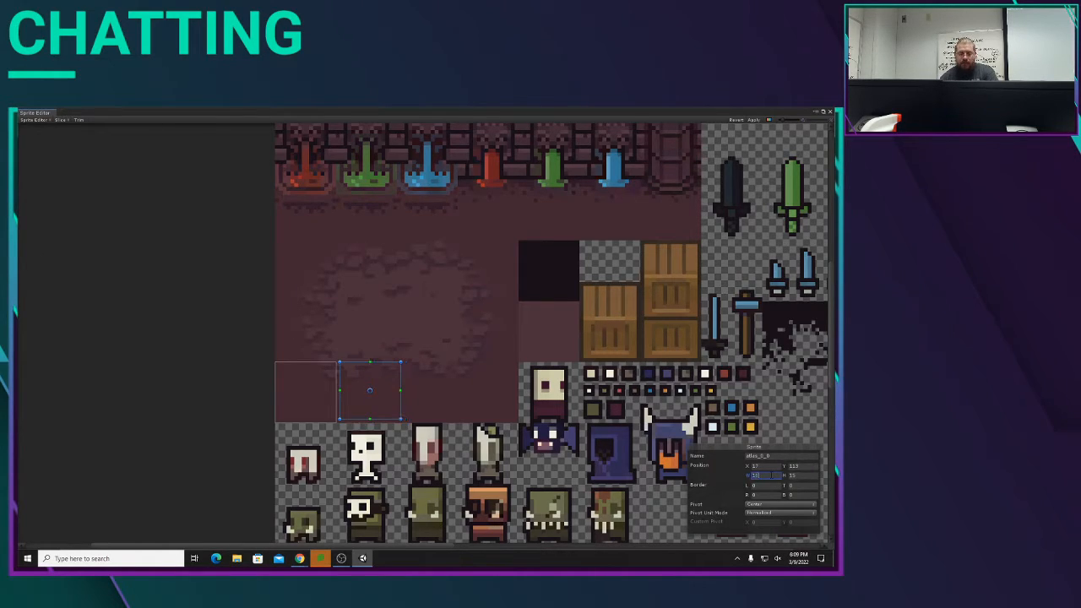
pyautogui.press('Tab')
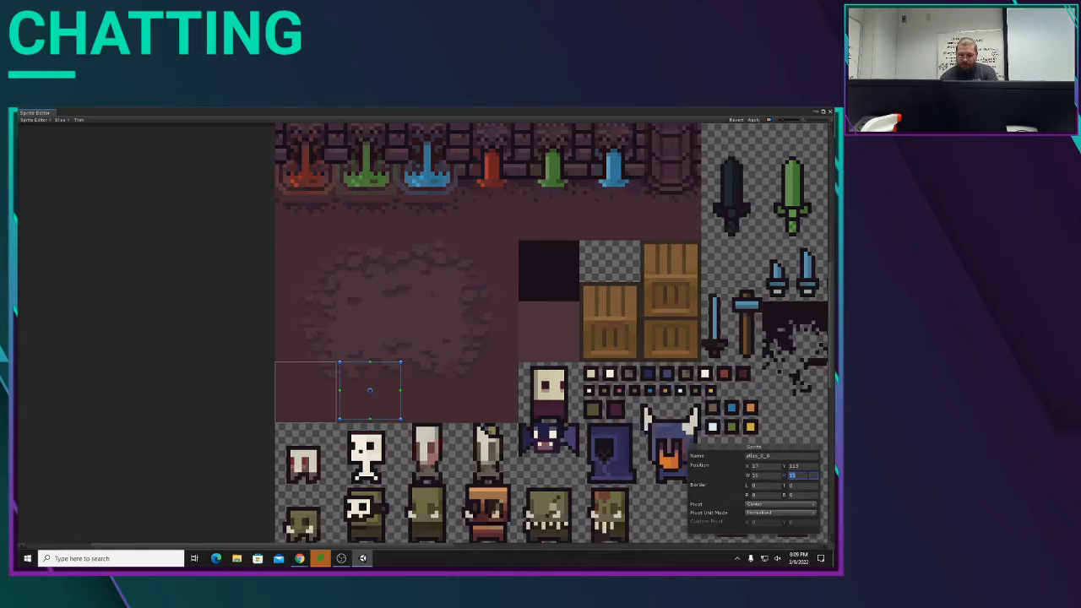
pyautogui.write('16')
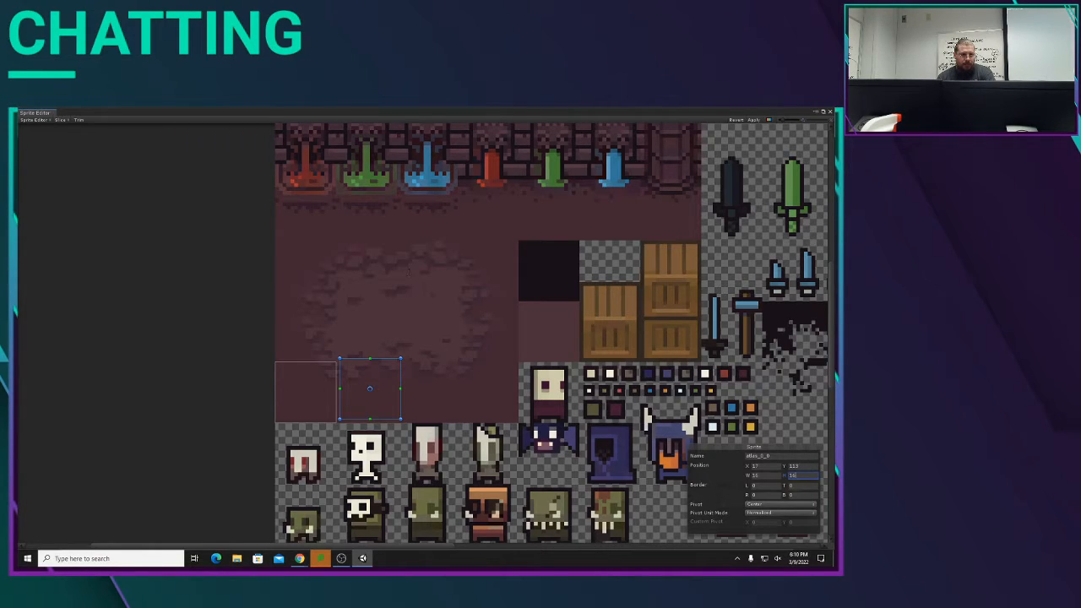
# Step: Reuse the first floor tile's name to call the second one floorTile_1, and align its rectangle flush against floorTile_0
pyautogui.click(296, 396)
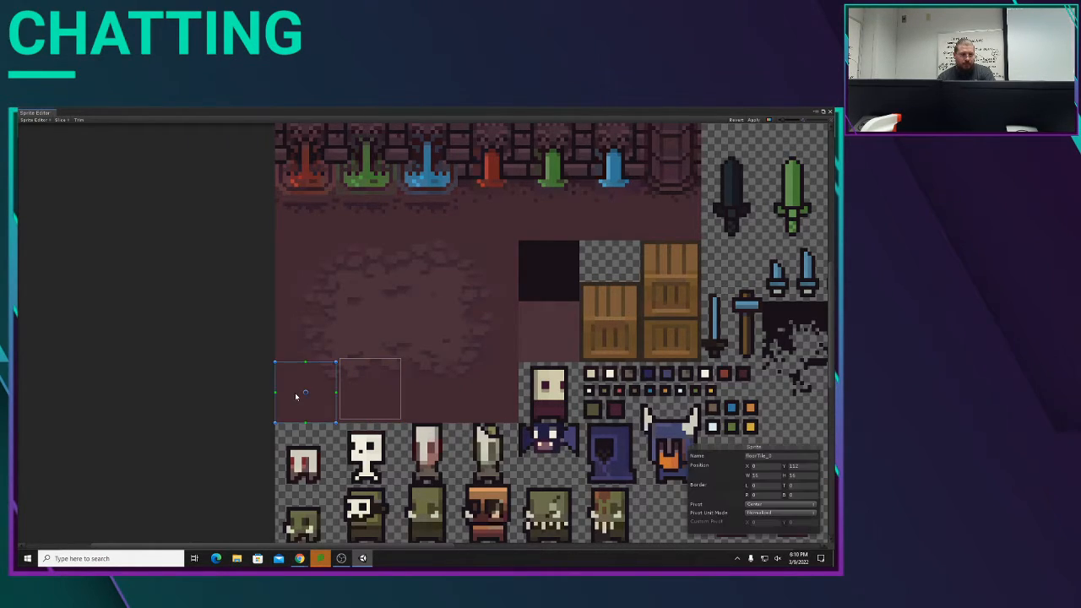
pyautogui.click(764, 455)
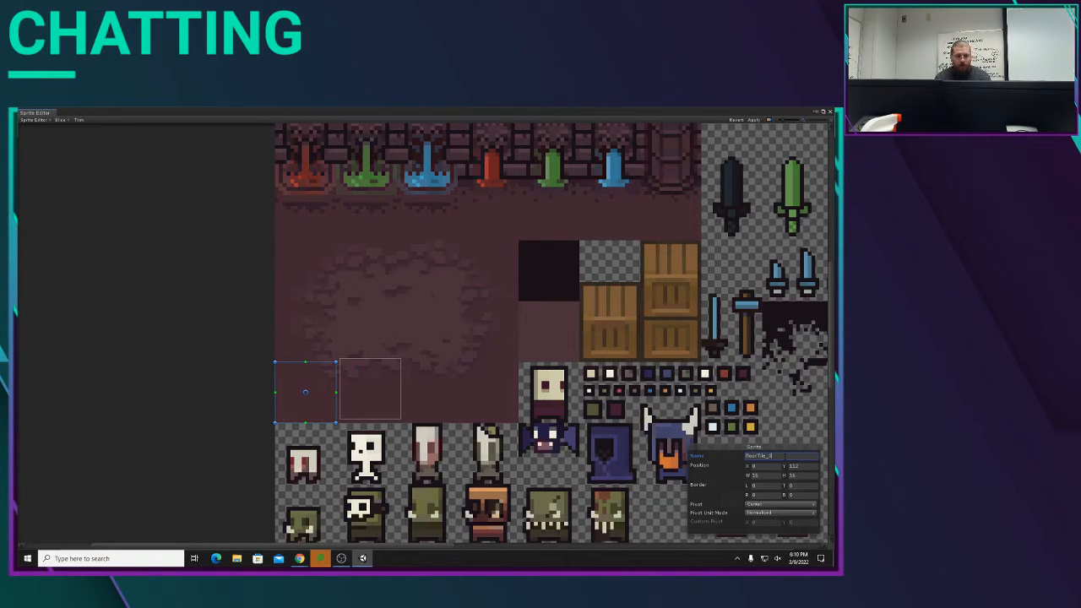
pyautogui.moveTo(784, 457); pyautogui.dragTo(623, 460)
pyautogui.hotkey('ctrl', 'c')
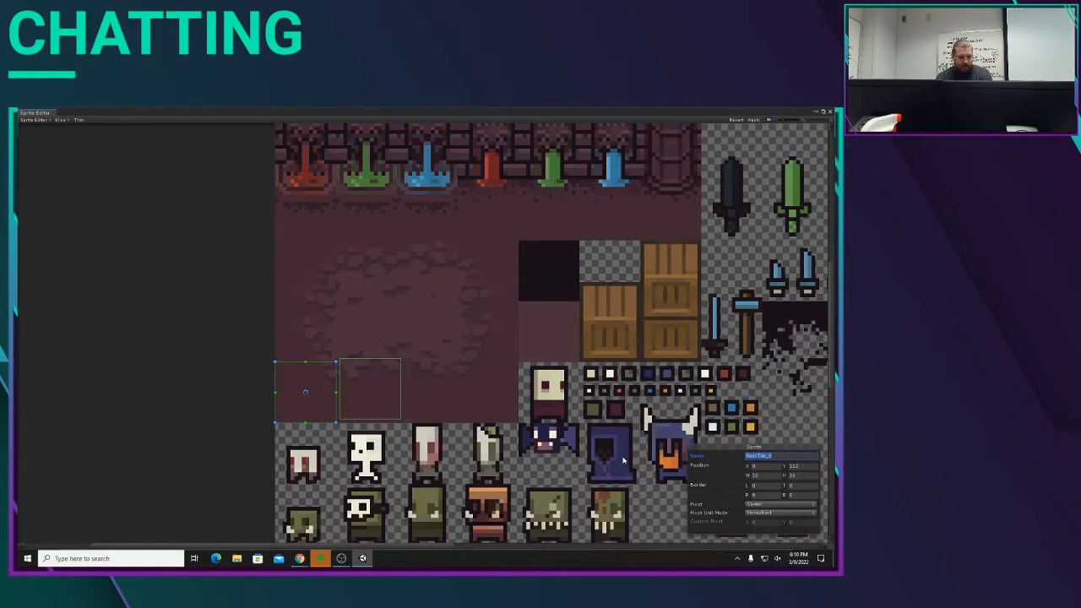
pyautogui.click(391, 403)
pyautogui.click(774, 457)
pyautogui.moveTo(774, 457); pyautogui.dragTo(646, 445)
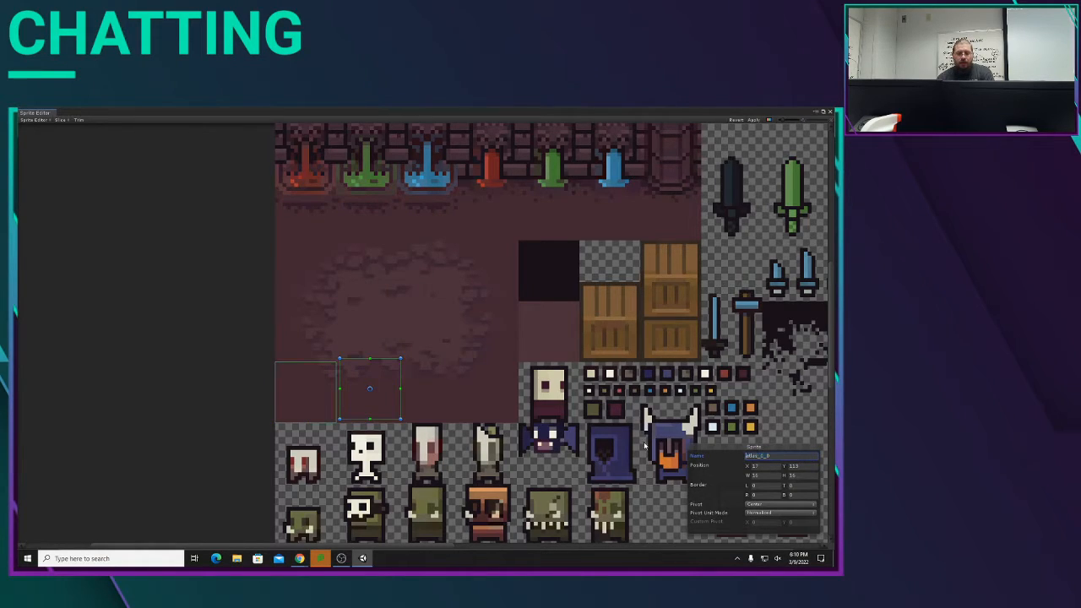
pyautogui.hotkey('ctrl', 'v')
pyautogui.hotkey('shift', 'End')
pyautogui.press('Delete')
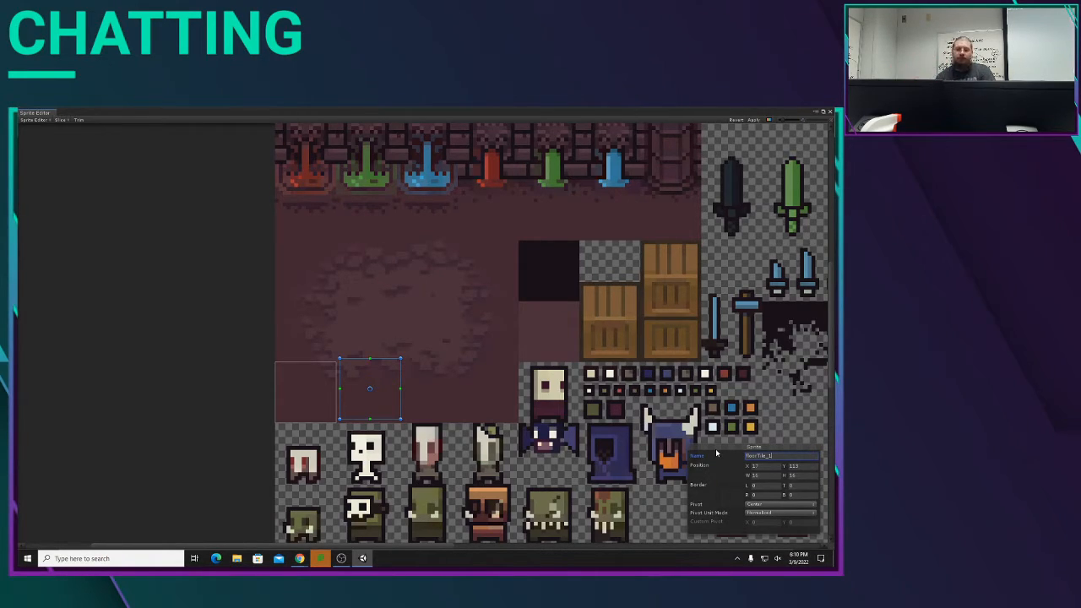
pyautogui.moveTo(385, 383); pyautogui.dragTo(381, 381)
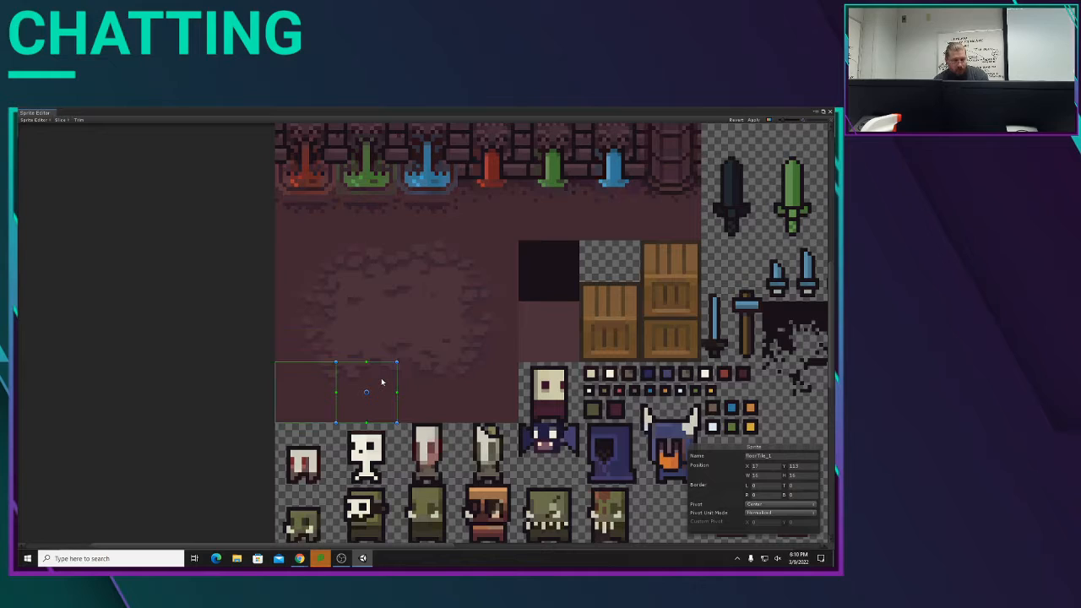
# Step: Duplicate floorTile_1, place the copy flush to its right, and name it floorTile_2
pyautogui.hotkey('ctrl', 'd')
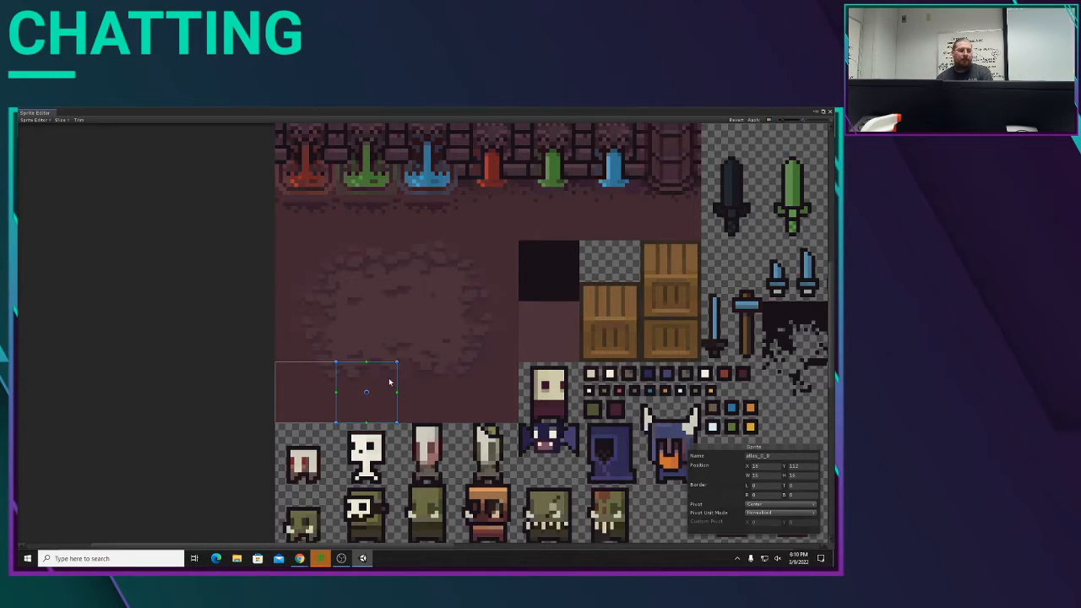
pyautogui.moveTo(390, 382); pyautogui.dragTo(443, 382)
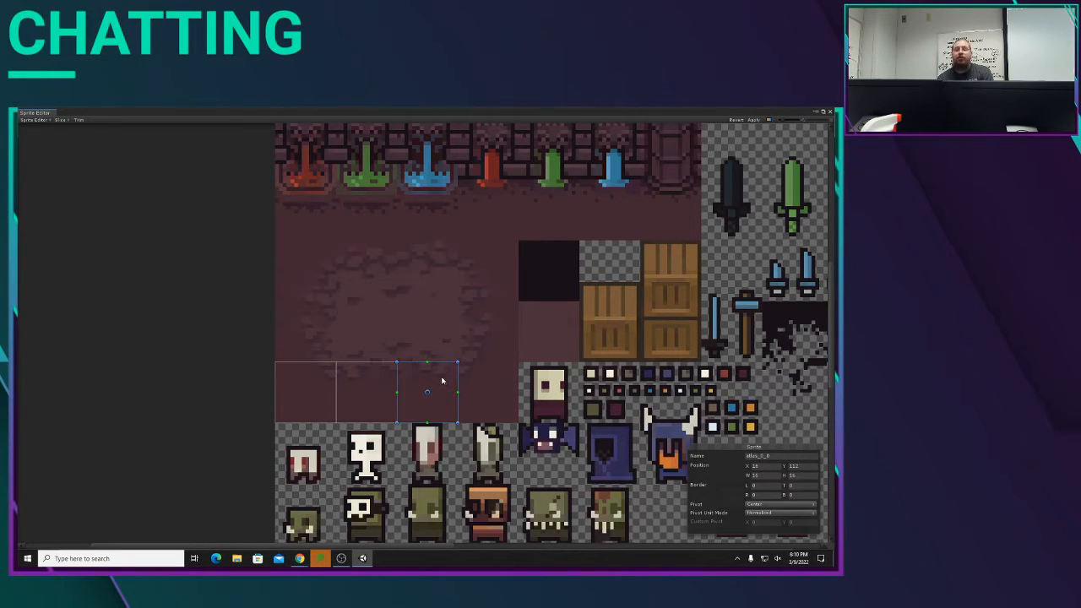
pyautogui.click(779, 457)
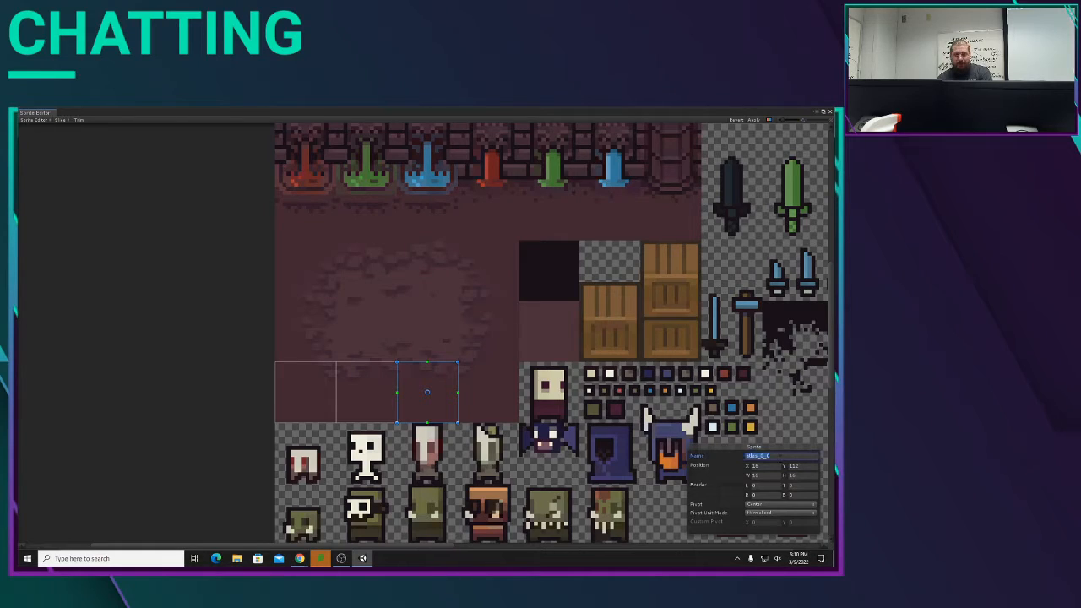
pyautogui.hotkey('ctrl', 'v')
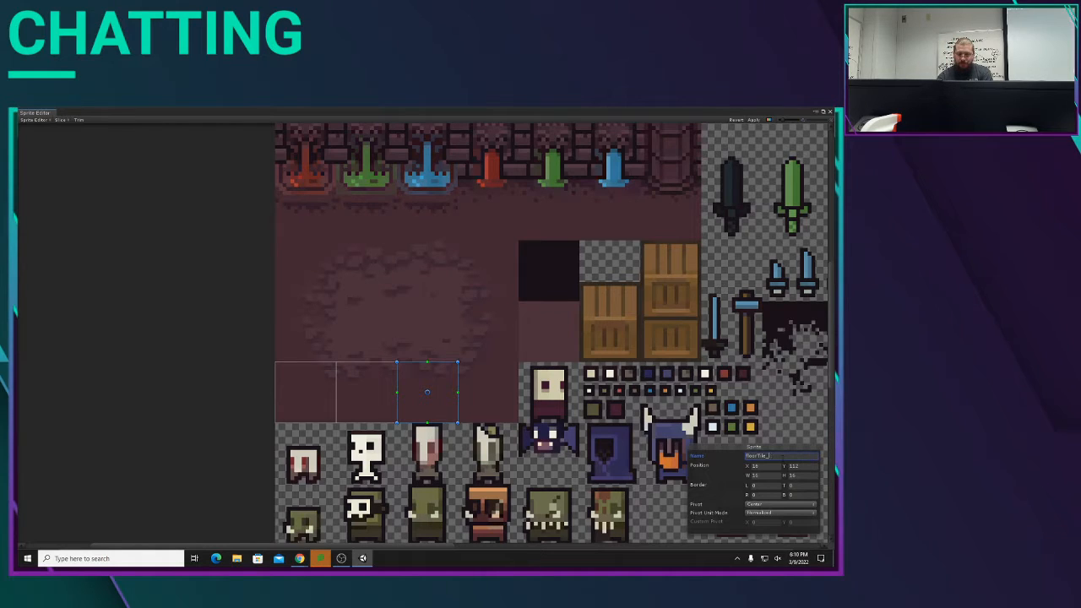
pyautogui.press('Return')
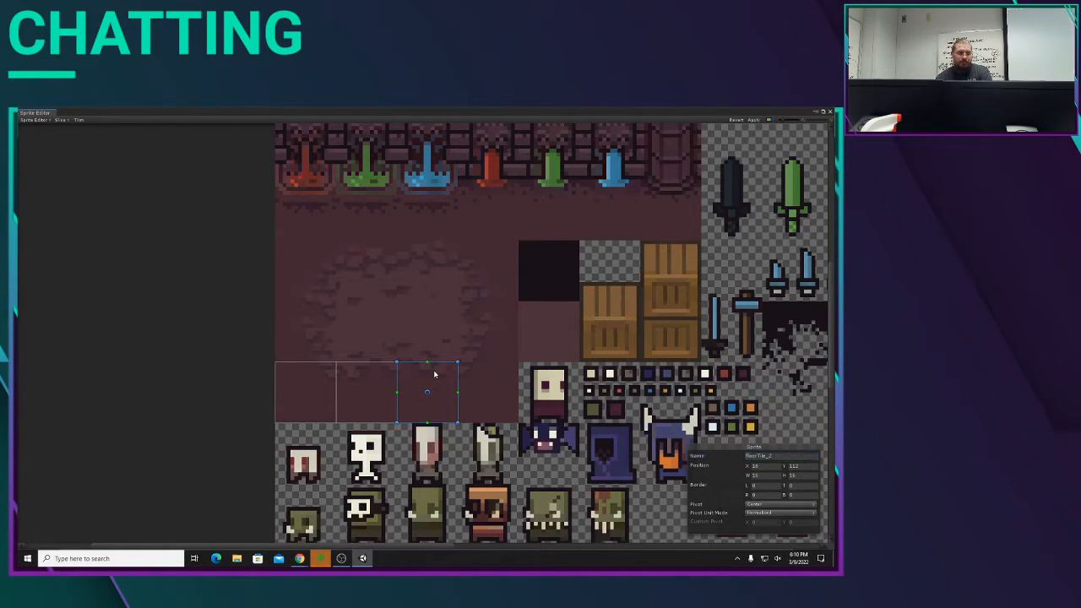
# Step: Duplicate floorTile_2, place the copy flush to its right, and name it floorTile_3
pyautogui.click(435, 374)
pyautogui.click(496, 370)
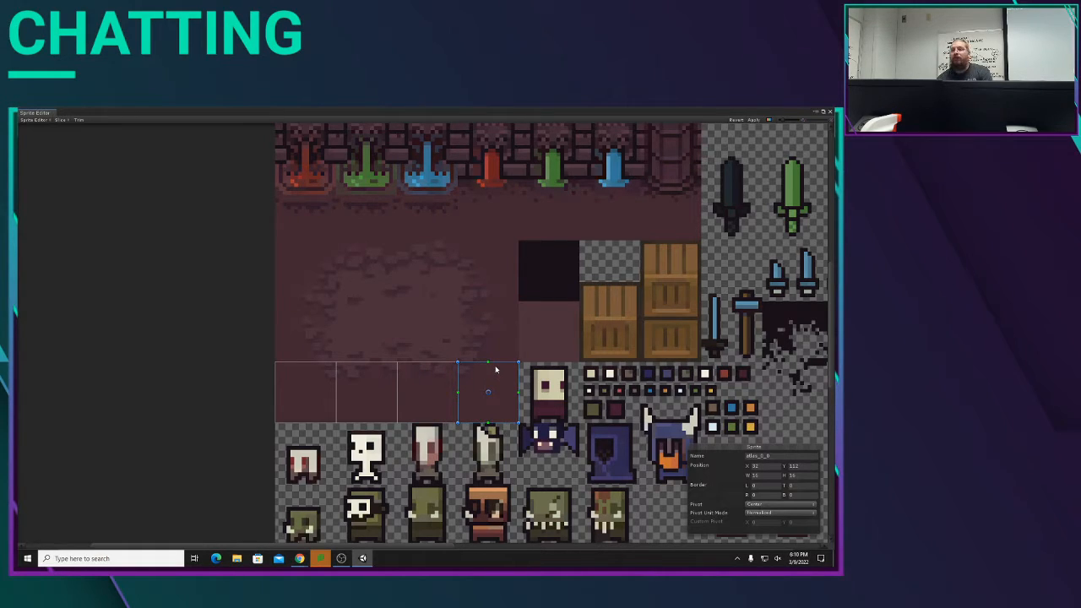
pyautogui.click(774, 456)
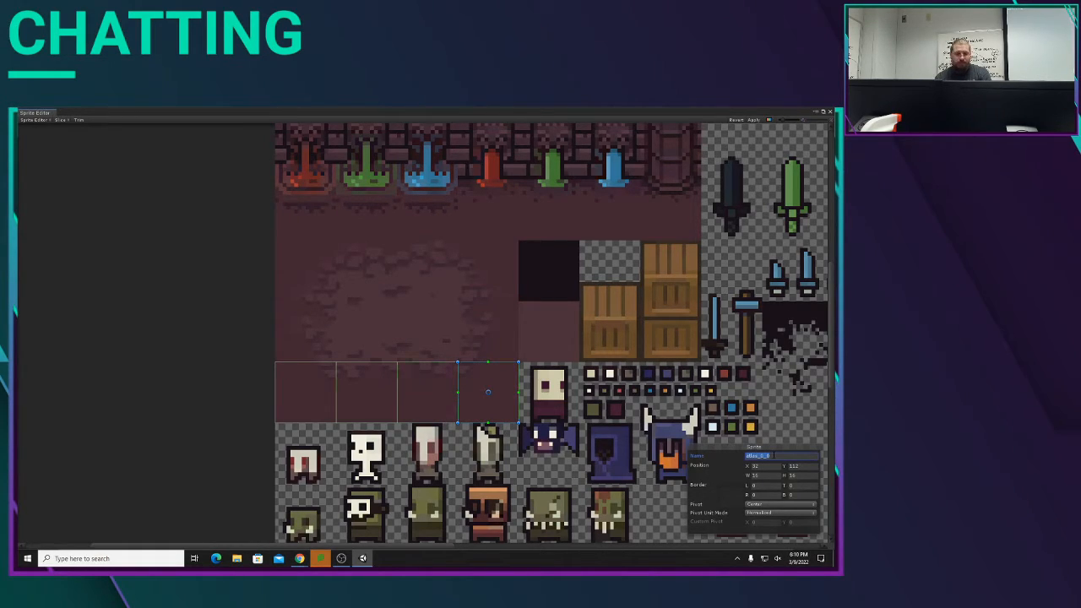
pyautogui.write('floorTile_0')
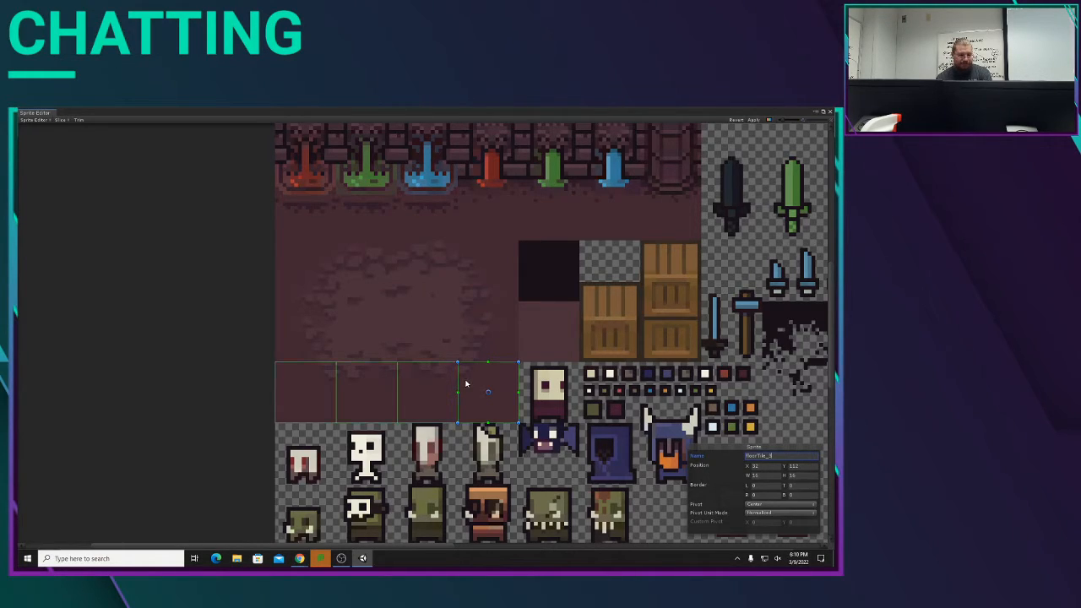
# Step: Duplicate floorTile_3 and arrange flush copies to cover the two floor rows above, four tiles per row
pyautogui.moveTo(468, 382)
pyautogui.mouseDown()
pyautogui.moveTo(470, 319)
pyautogui.moveTo(473, 378)
pyautogui.mouseUp()
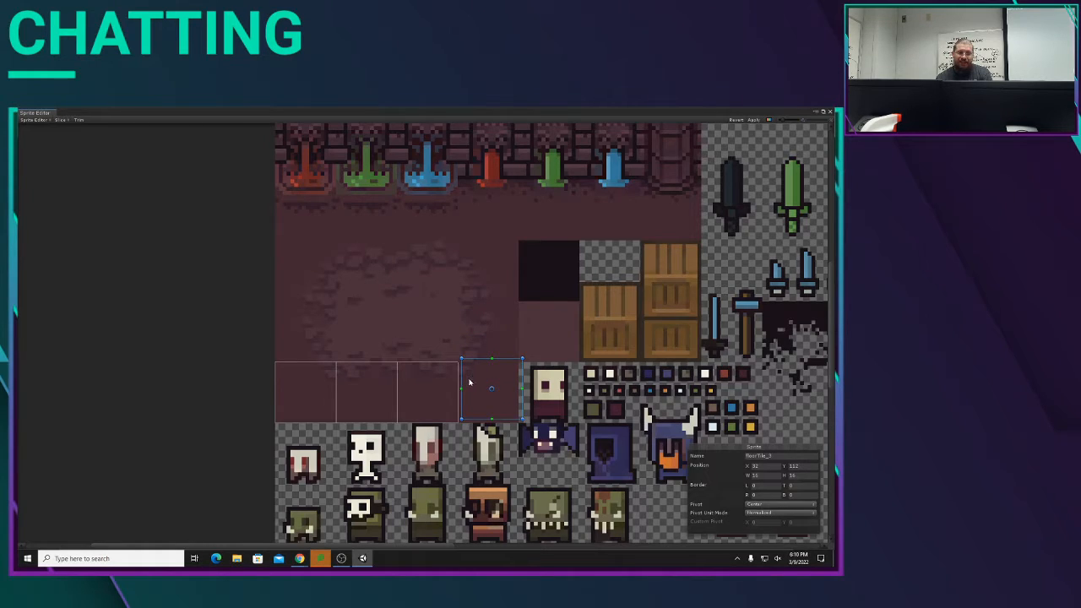
pyautogui.moveTo(473, 374); pyautogui.dragTo(485, 318)
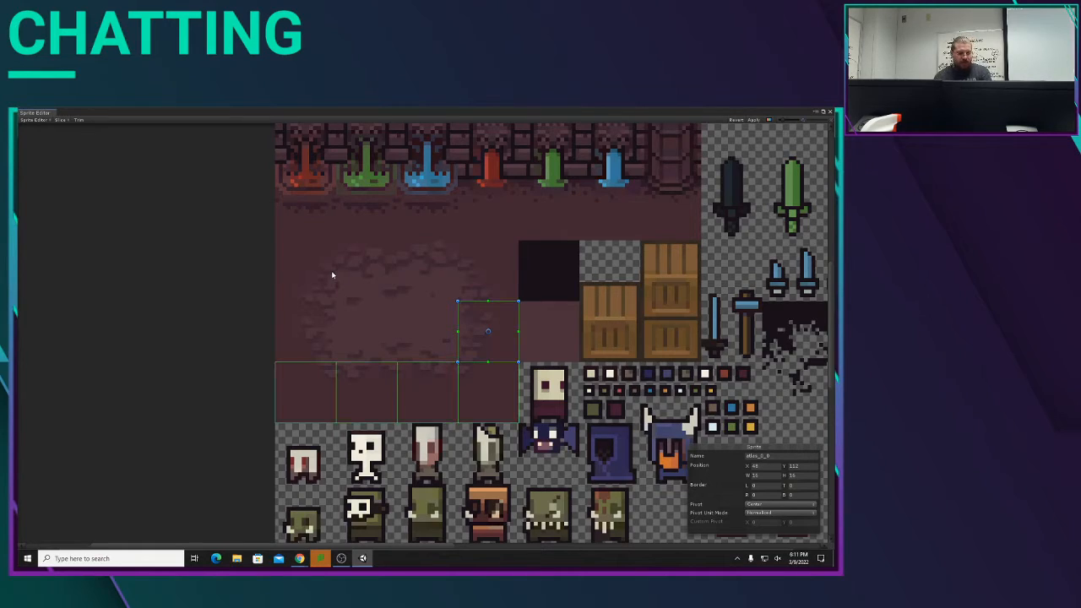
pyautogui.moveTo(484, 314); pyautogui.dragTo(416, 319)
pyautogui.hotkey('ctrl', 'd')
pyautogui.hotkey('ctrl', 'd')
pyautogui.hotkey('ctrl', 'd')
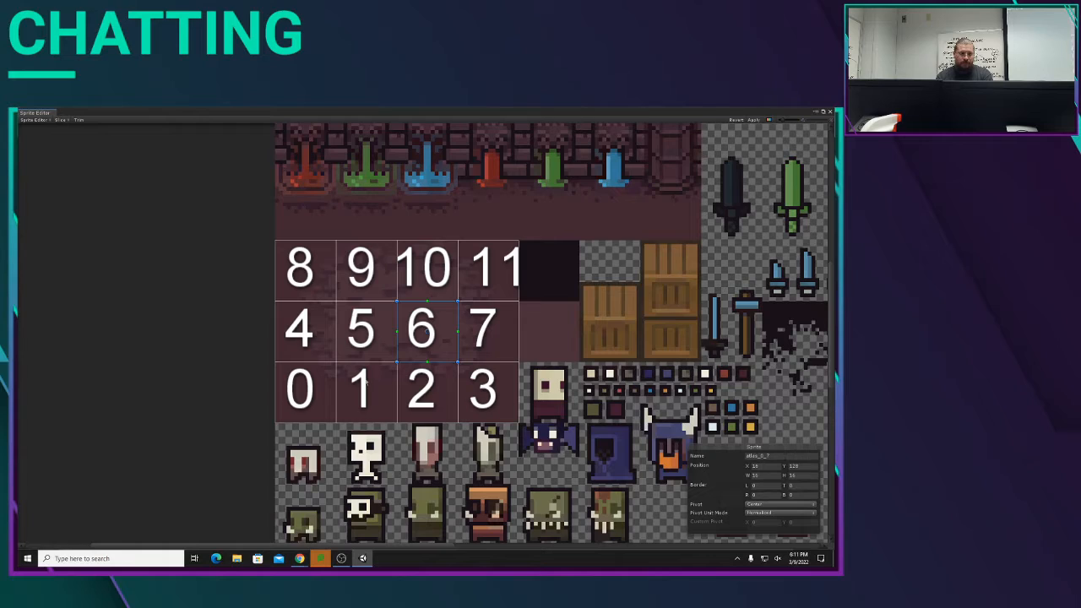
# Step: Review the lowest row's tile names and reuse the floorTile_ name for the leftmost tile of the middle row
pyautogui.click(365, 382)
pyautogui.click(438, 400)
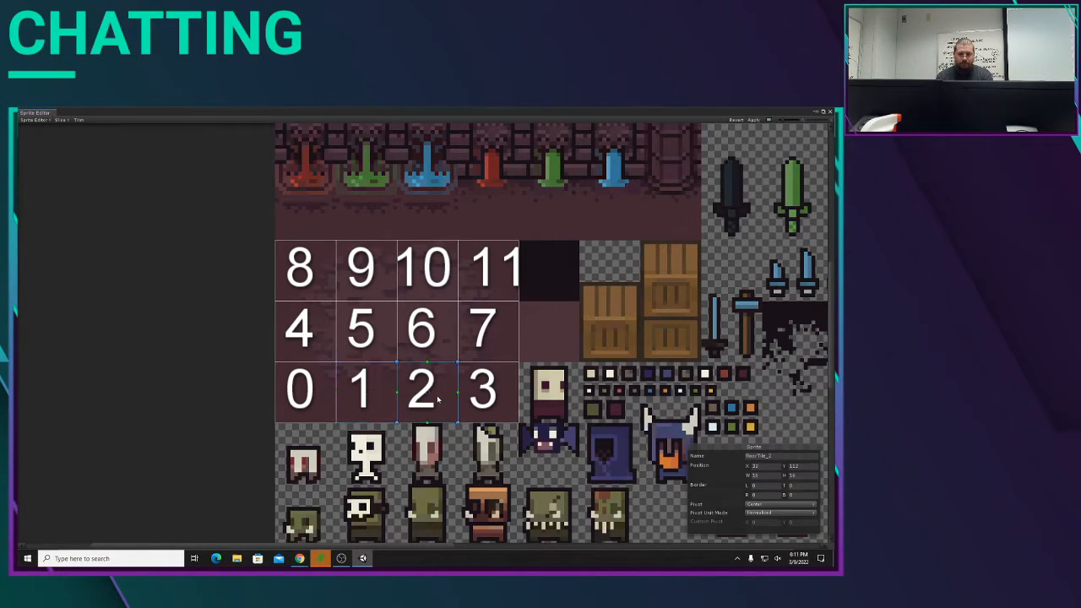
pyautogui.click(504, 396)
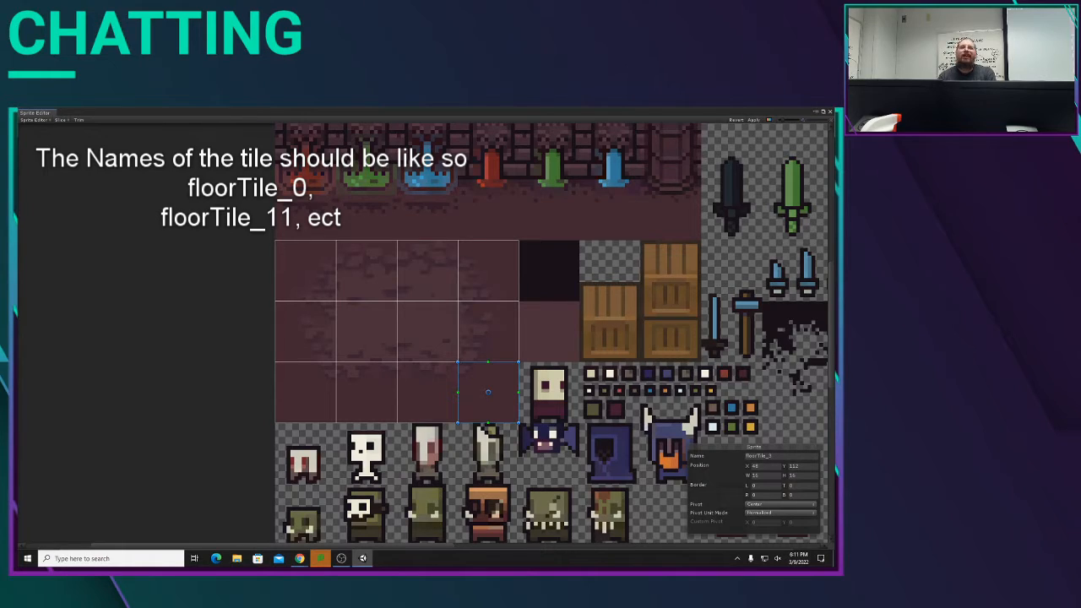
pyautogui.click(295, 360)
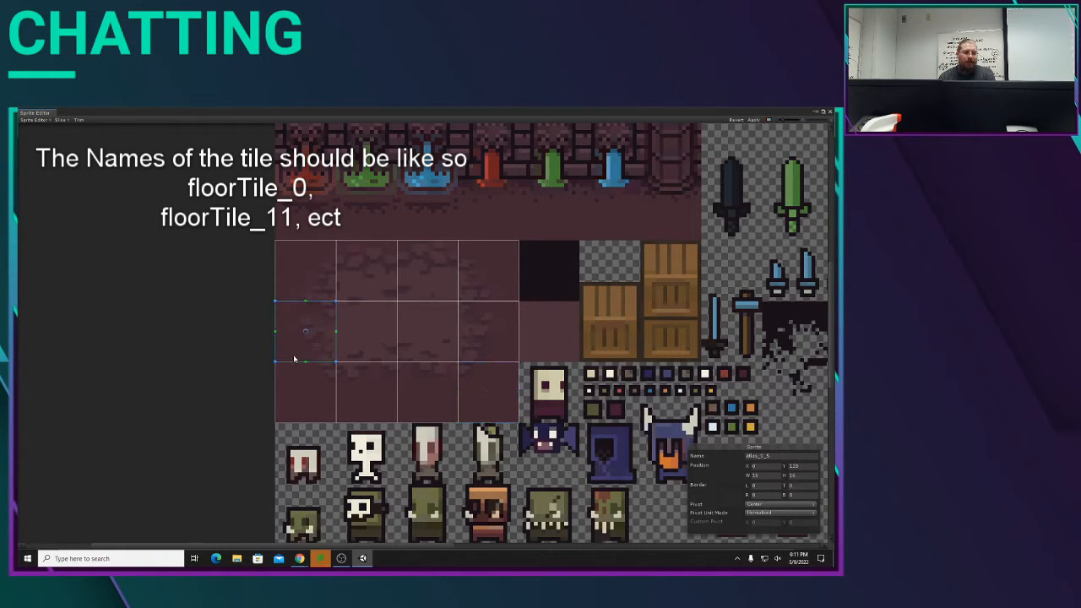
pyautogui.click(758, 456)
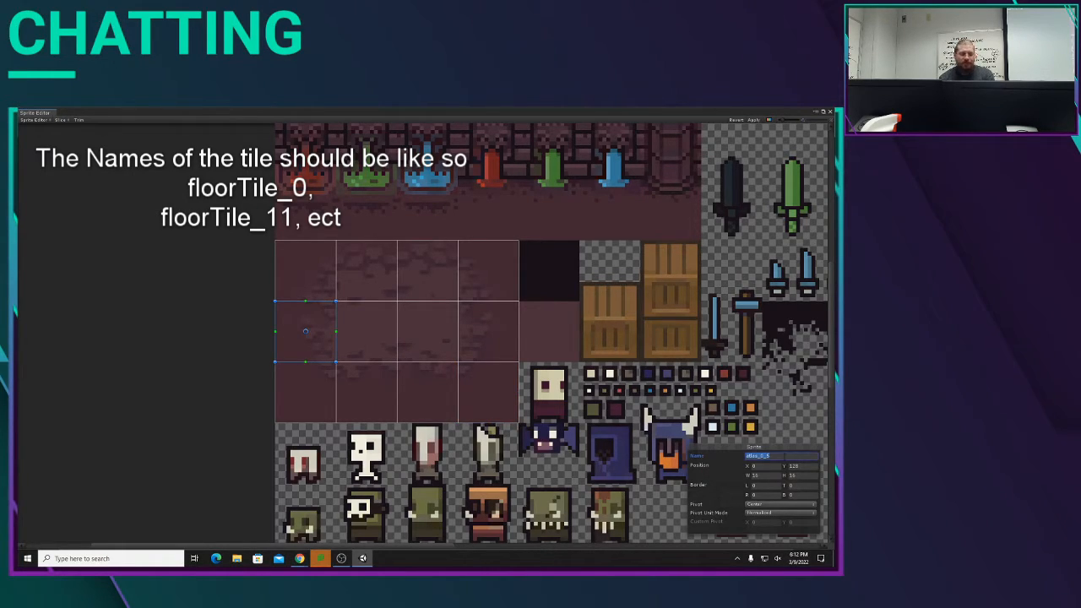
pyautogui.write('floorTile_0')
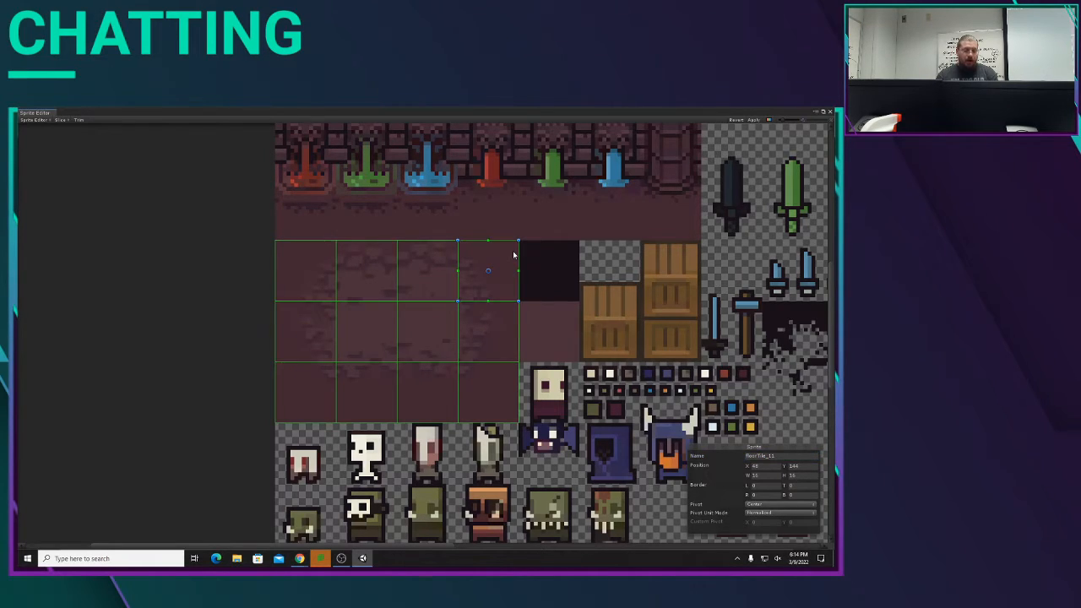
# Step: Place a copy of the upper-right floor tile's rectangle over the adjacent black square and replace its name
pyautogui.click(514, 255)
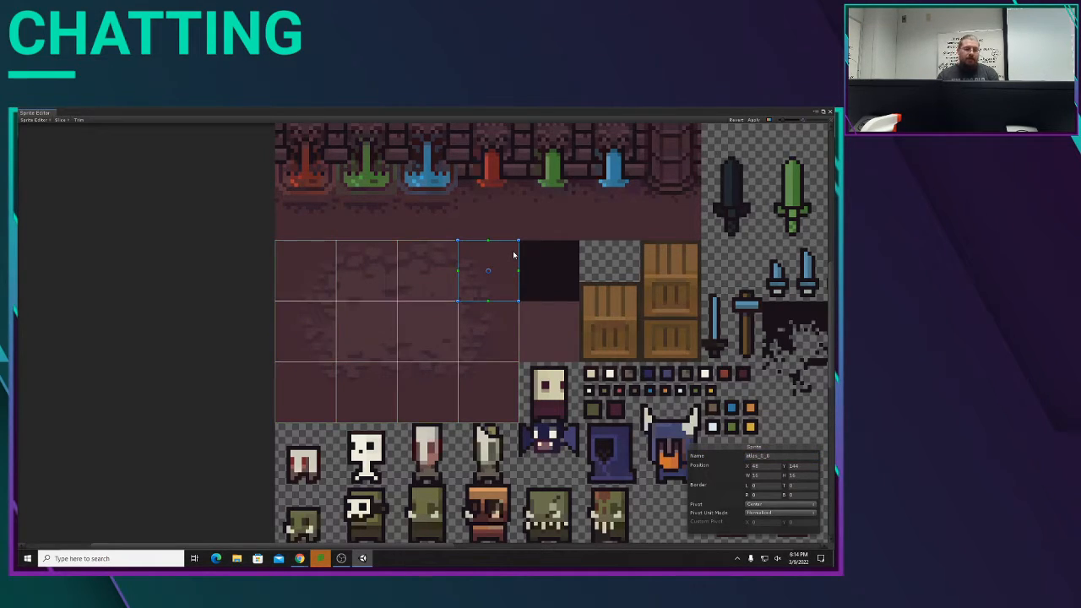
pyautogui.click(576, 251)
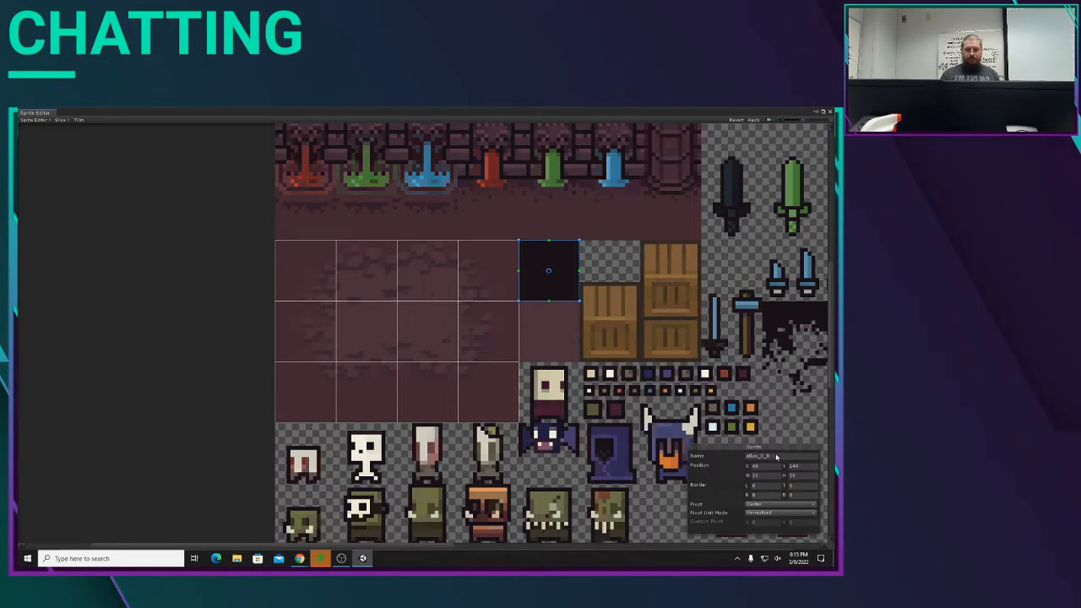
pyautogui.click(441, 332)
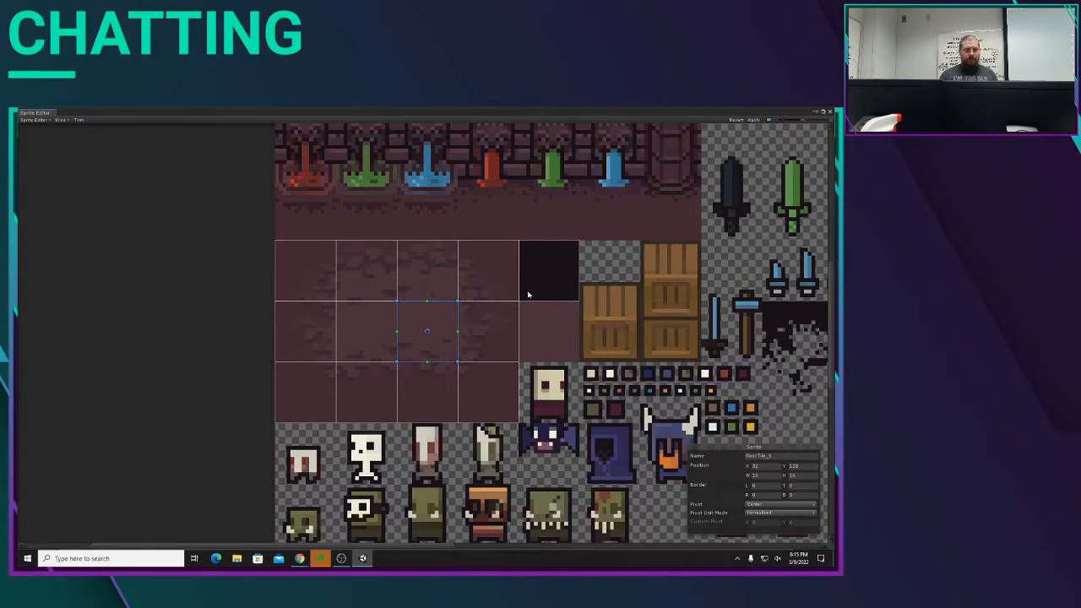
pyautogui.click(532, 281)
pyautogui.click(774, 455)
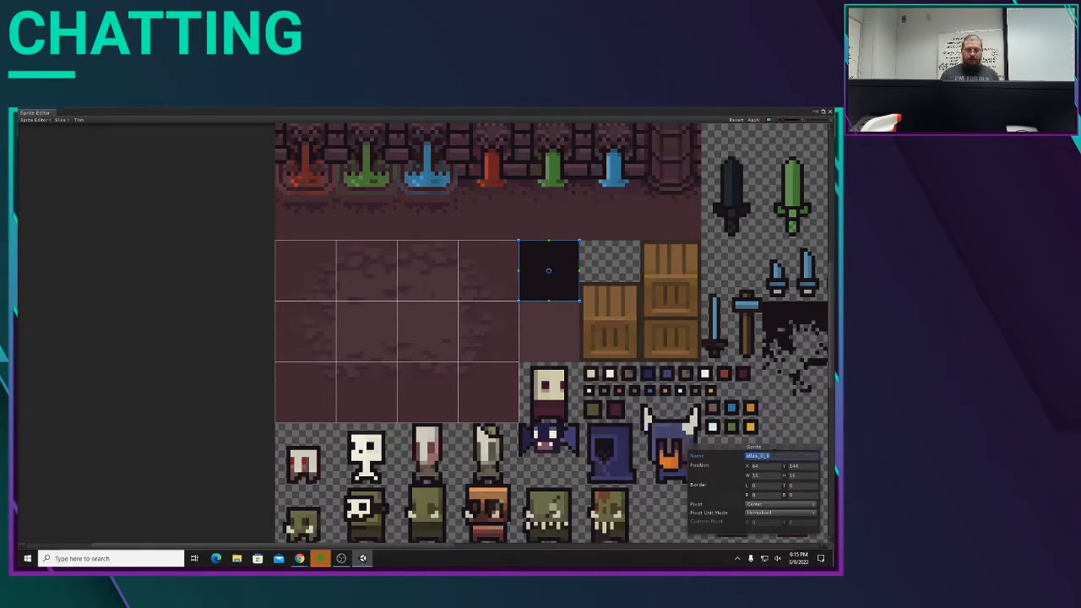
pyautogui.write('w')
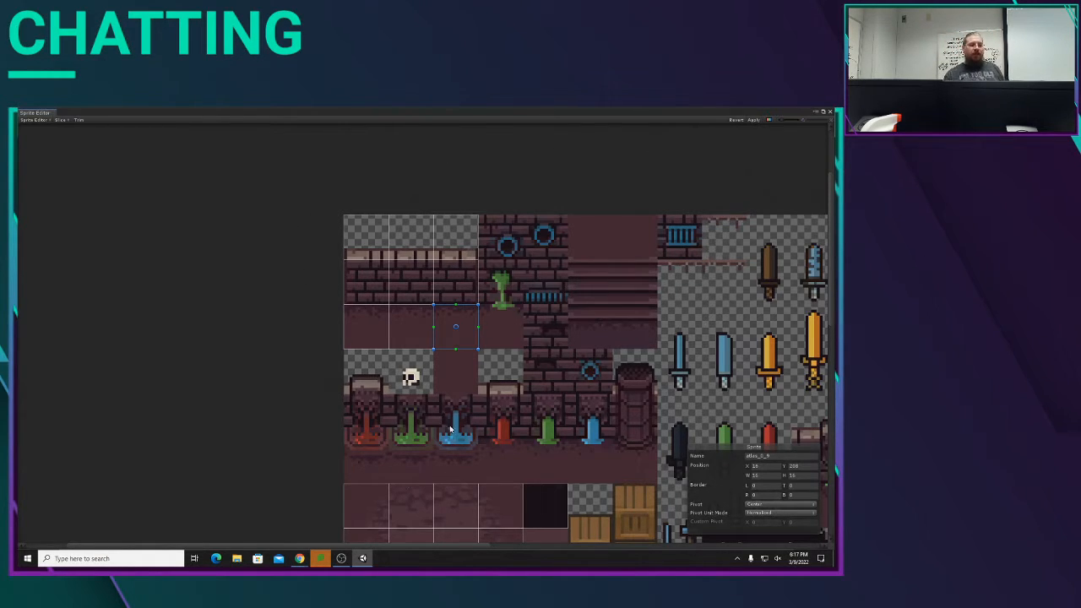
# Step: Name the sprite rectangle at the tileset's upper-left corner, over the wall's top edge, wallTopLeft_0
pyautogui.moveTo(478, 385); pyautogui.dragTo(517, 399, button='middle')
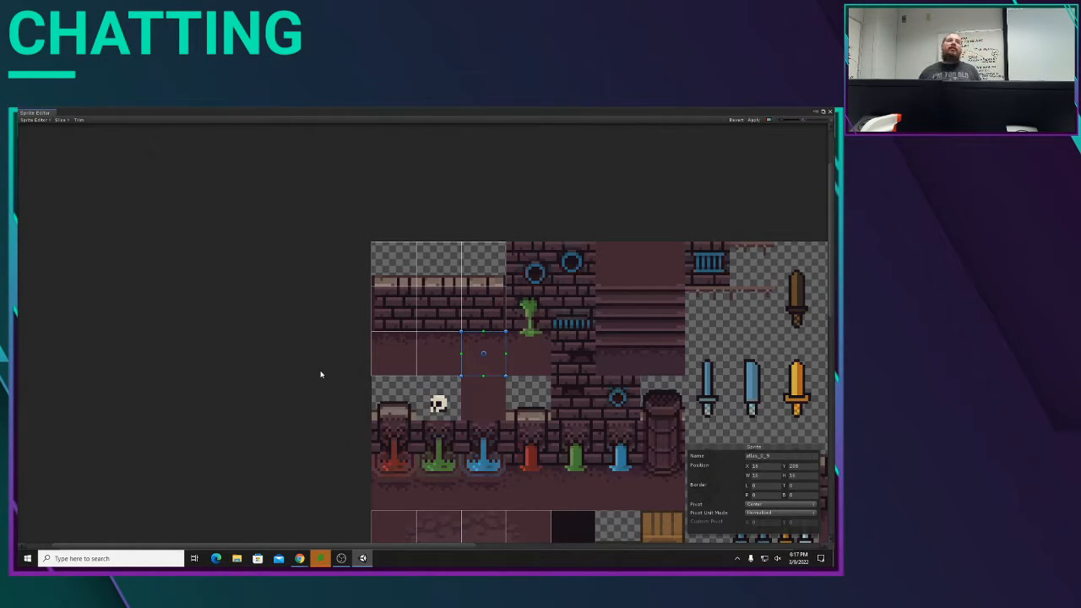
pyautogui.click(392, 261)
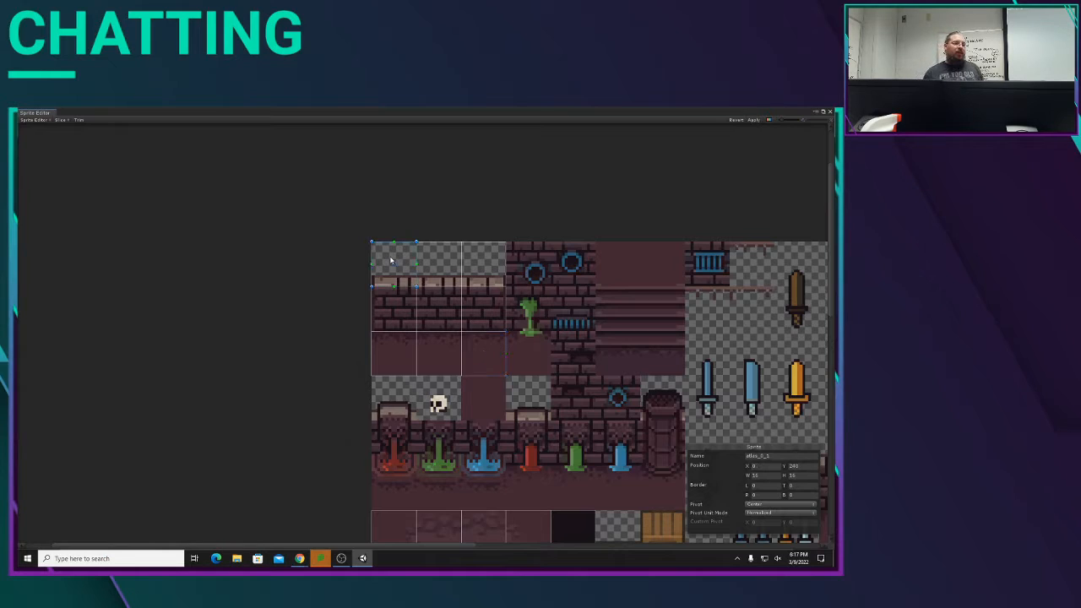
pyautogui.click(778, 456)
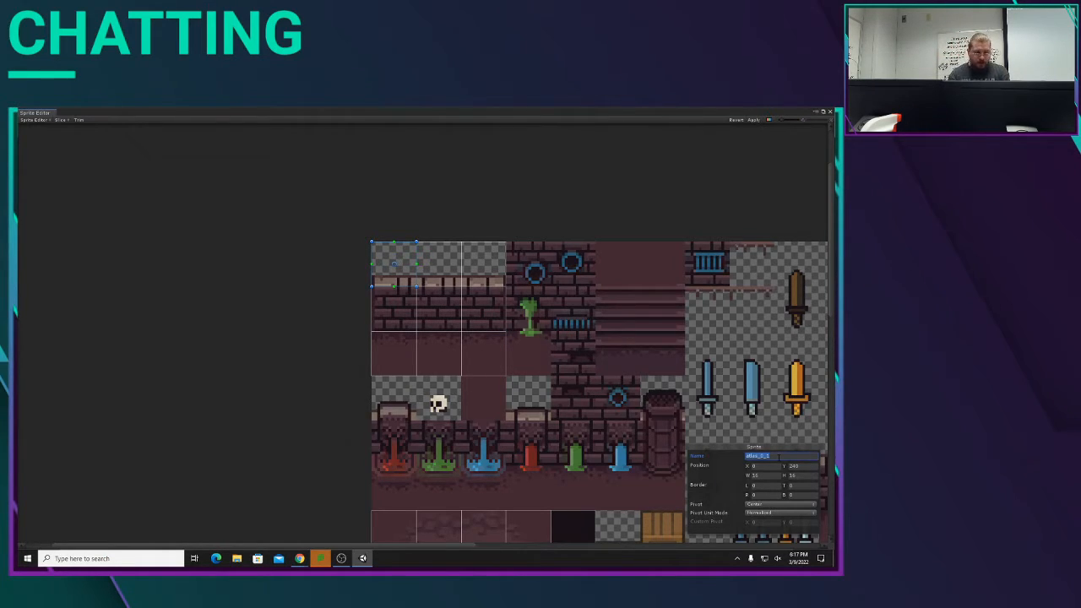
pyautogui.write('wallTopLeft')
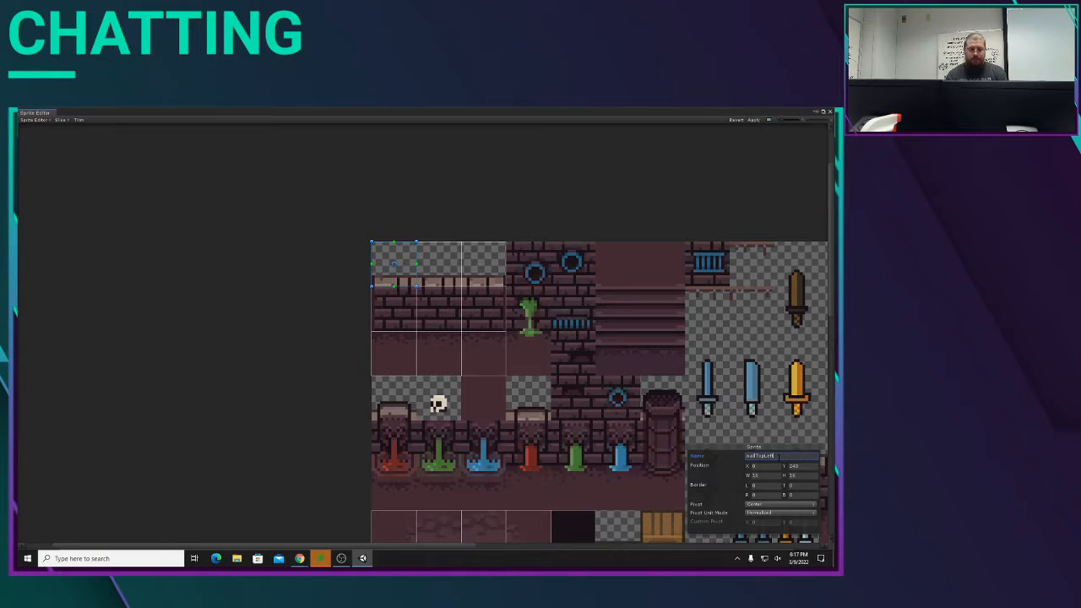
pyautogui.write('_')
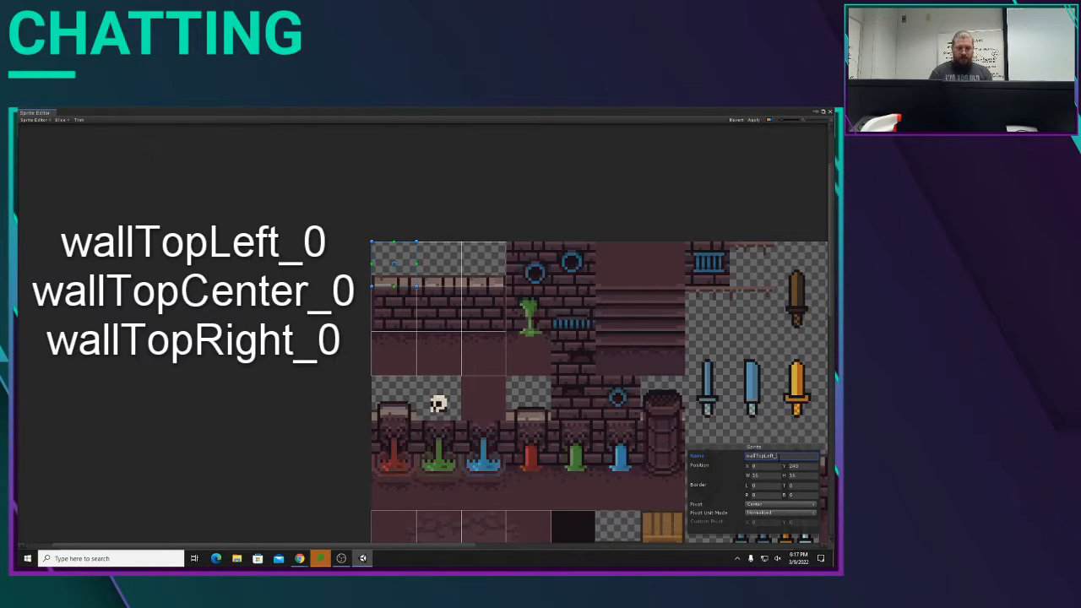
pyautogui.write('0')
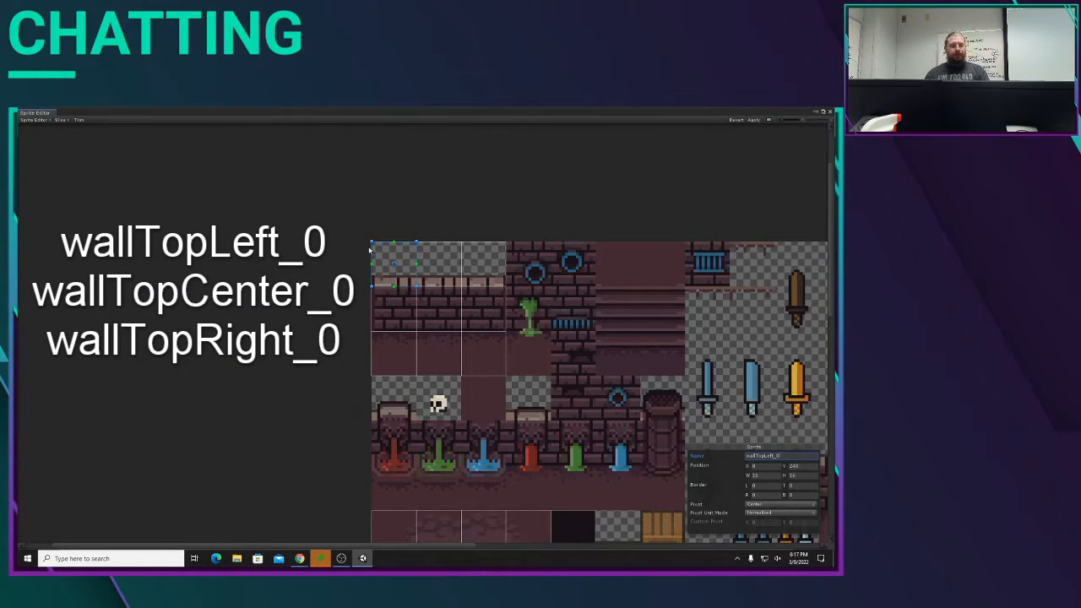
pyautogui.click(439, 263)
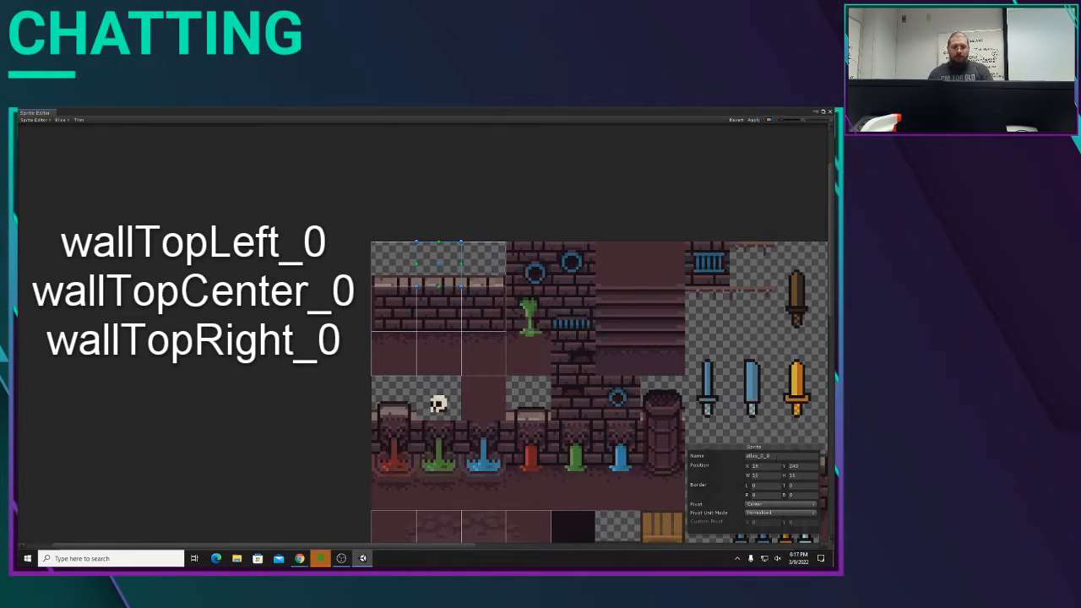
pyautogui.click(394, 269)
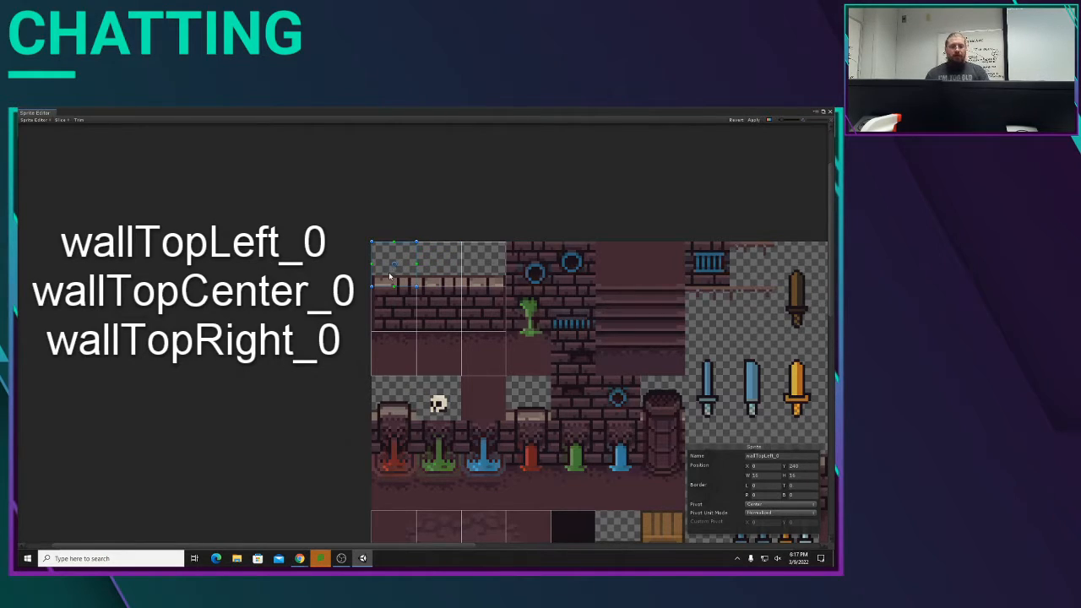
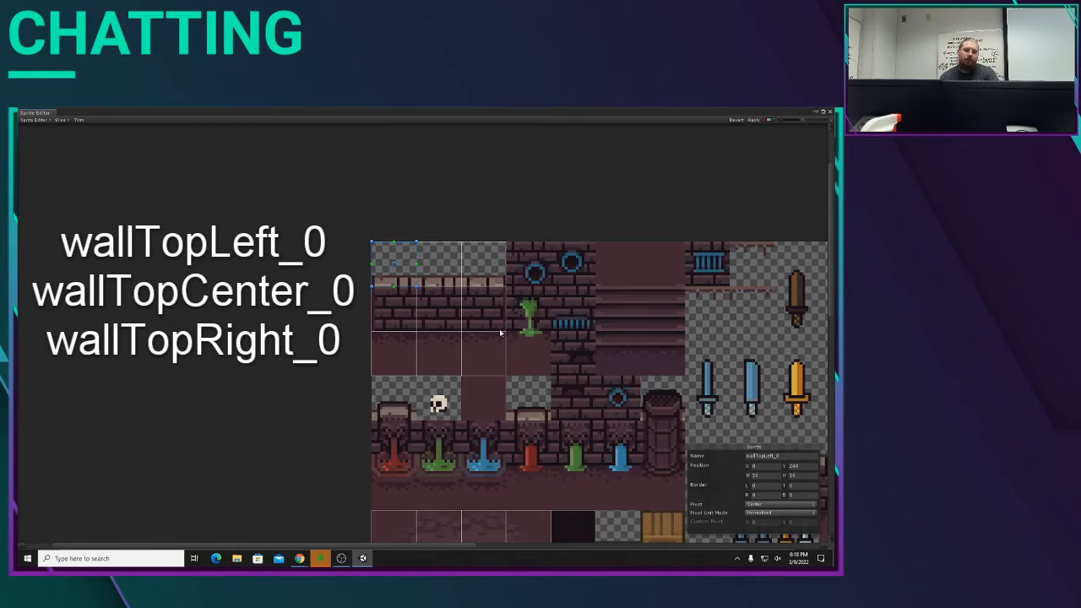
# Step: Name the sprite rectangle over the wall's upper-right edge wallTopRight_0, adapting the copied wallTopLeft_0 name
pyautogui.click(498, 257)
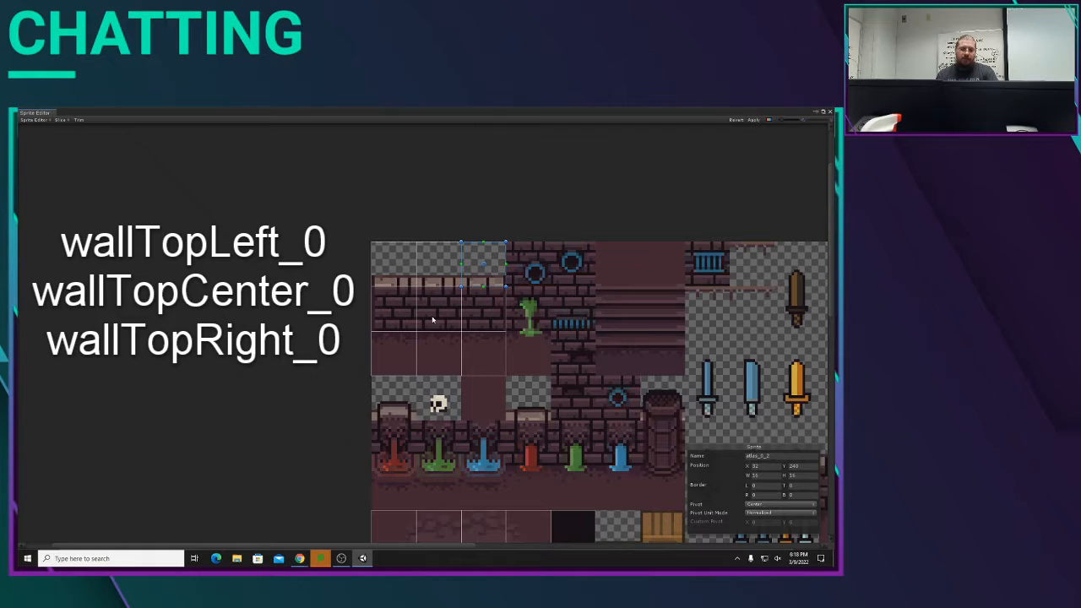
pyautogui.click(379, 250)
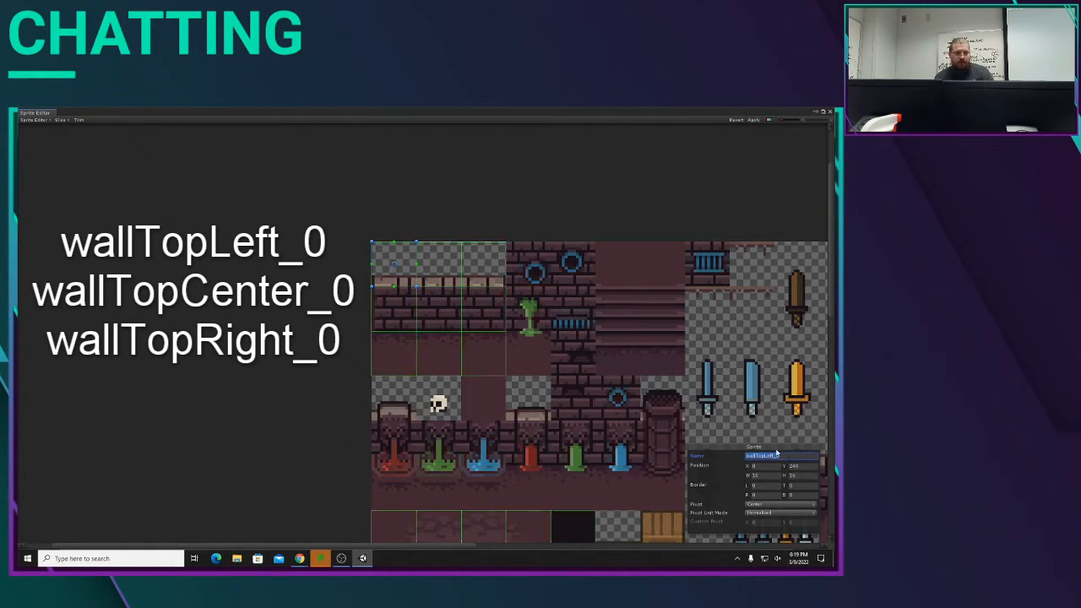
pyautogui.click(489, 258)
pyautogui.click(777, 456)
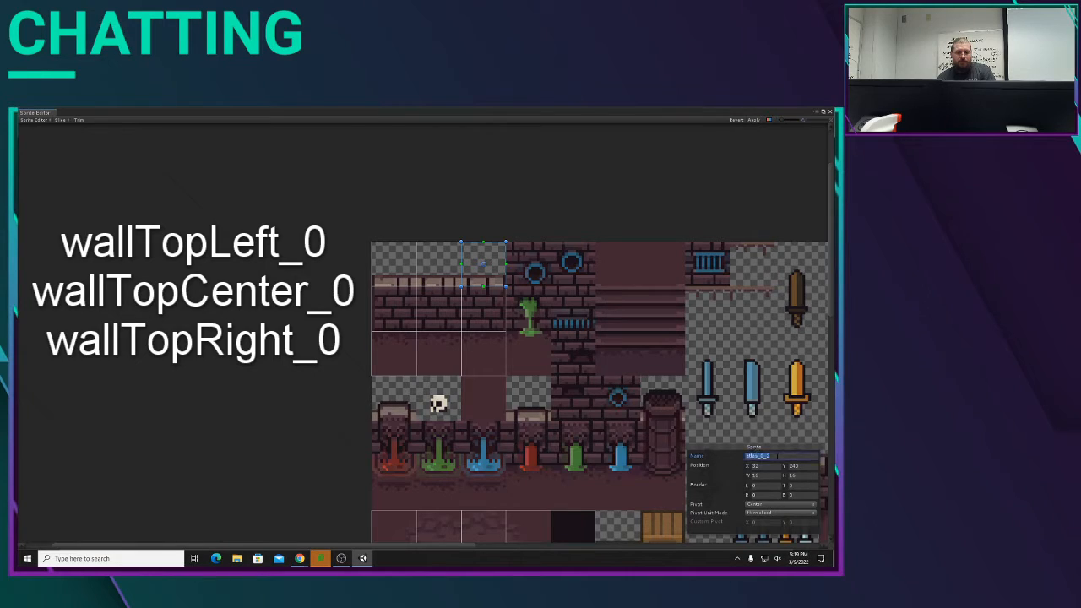
pyautogui.write('wallTopLeft_0')
pyautogui.press('BackSpace')
pyautogui.press('BackSpace')
pyautogui.press('BackSpace')
pyautogui.press('BackSpace')
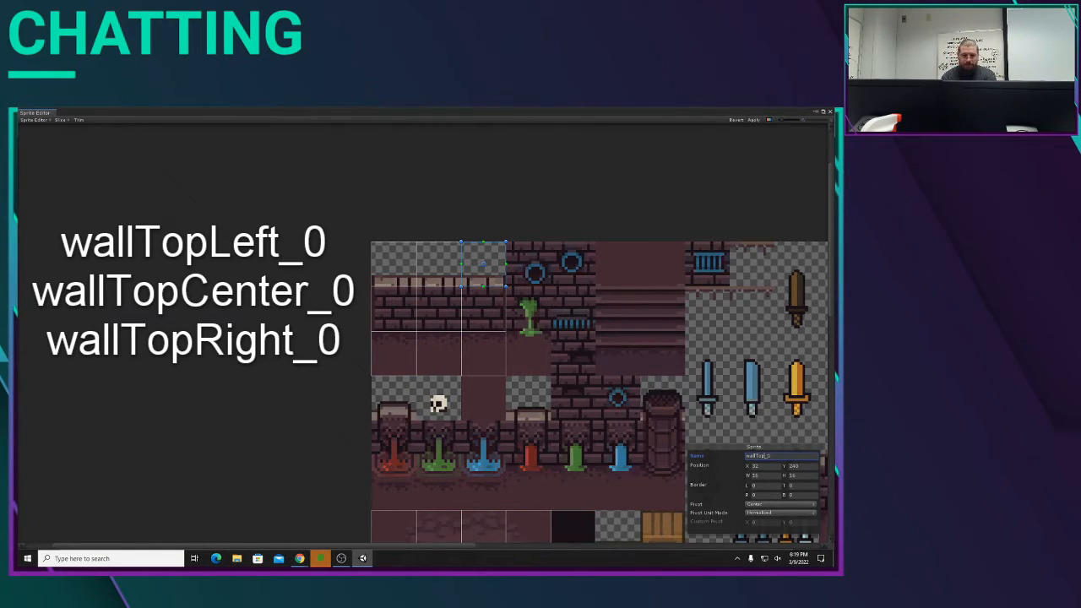
pyautogui.write('Right')
# Step: Name the middle sprite rectangle of the wall's top edge wallTopCenter_0, adapting the copied name
pyautogui.click(438, 263)
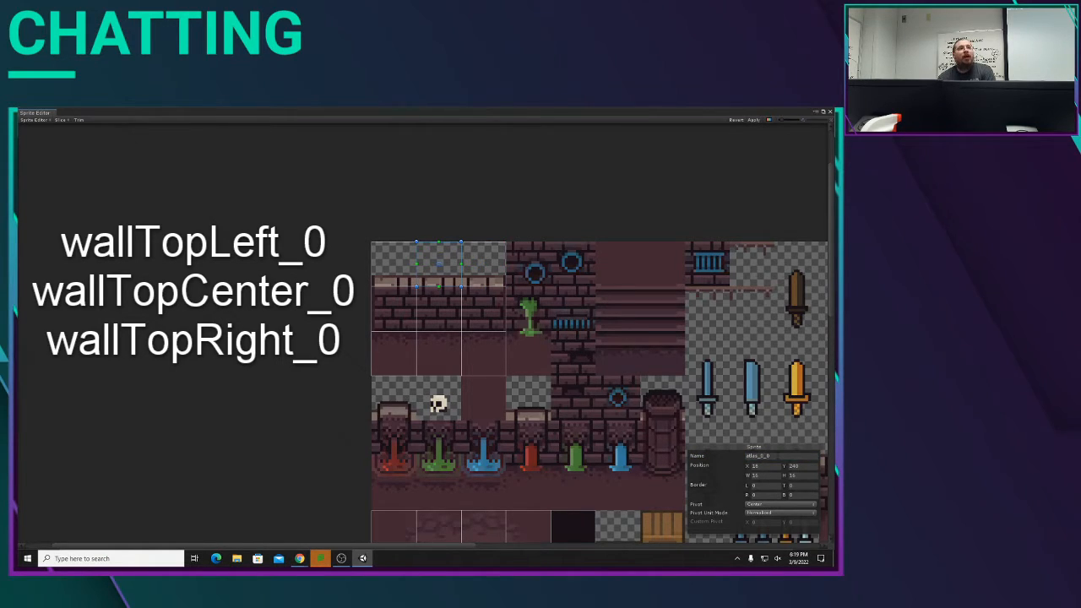
pyautogui.click(777, 457)
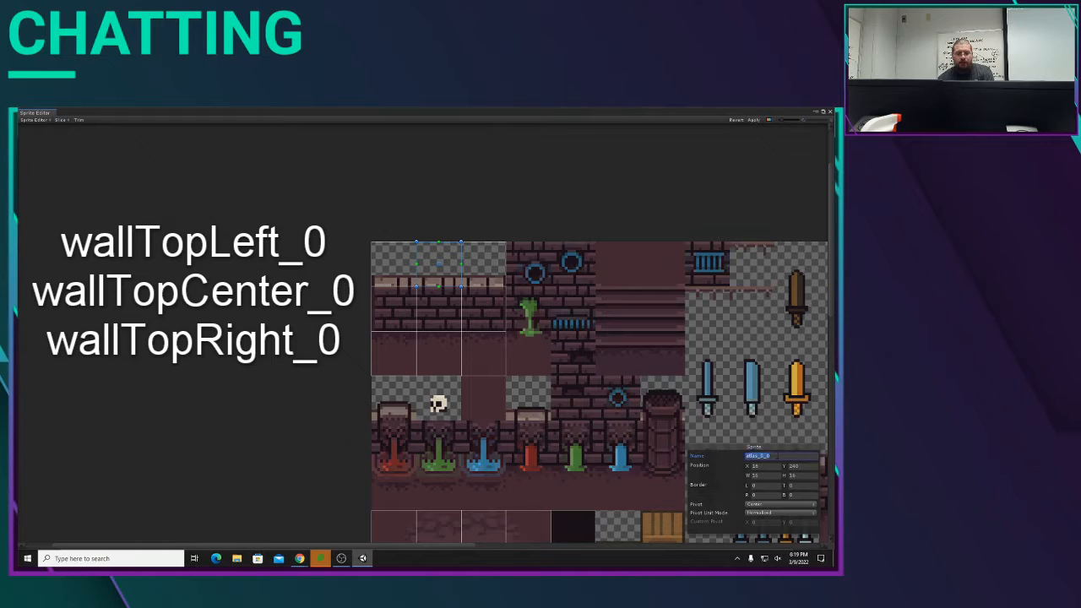
pyautogui.write('wallTopRight_0')
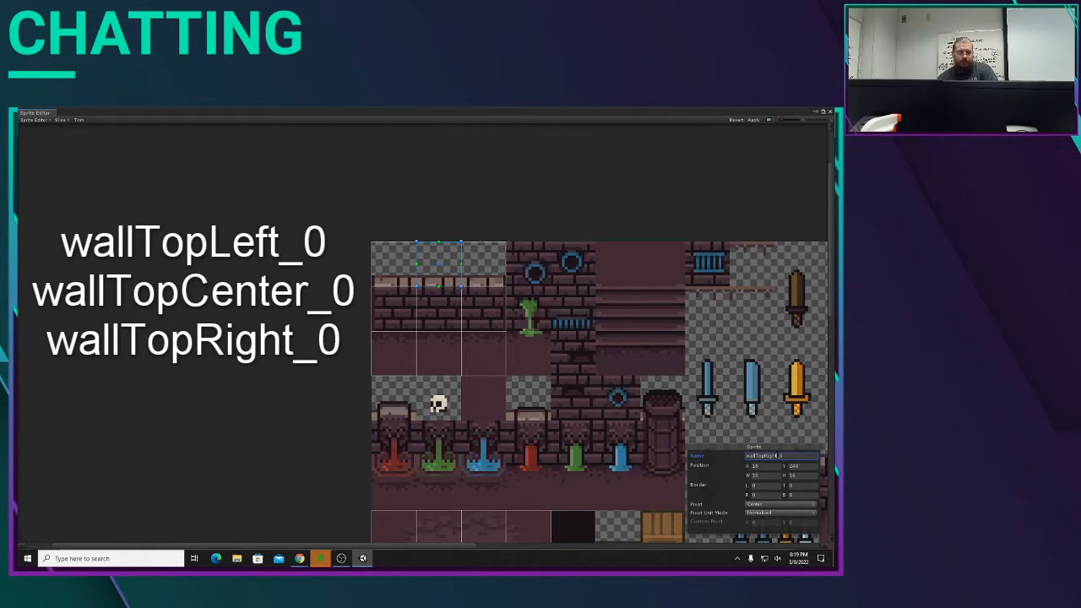
pyautogui.press('BackSpace')
pyautogui.press('BackSpace')
pyautogui.press('BackSpace')
pyautogui.press('BackSpace')
pyautogui.press('BackSpace')
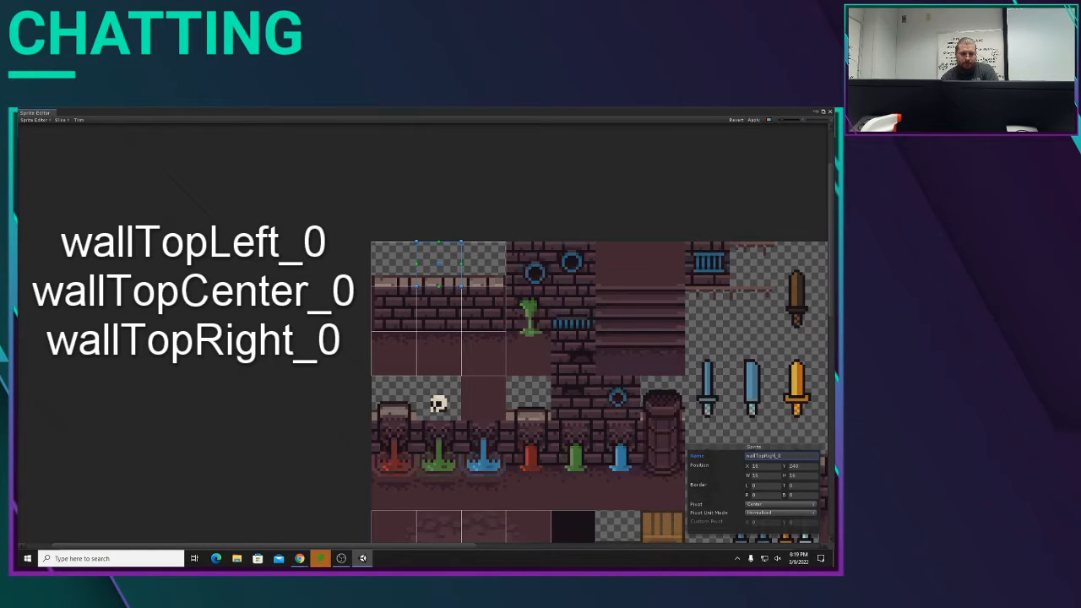
# Step: Name the brick wall sprites in the second row wallLeft_0, wallCenter_0 and wallRight_0
pyautogui.click(393, 327)
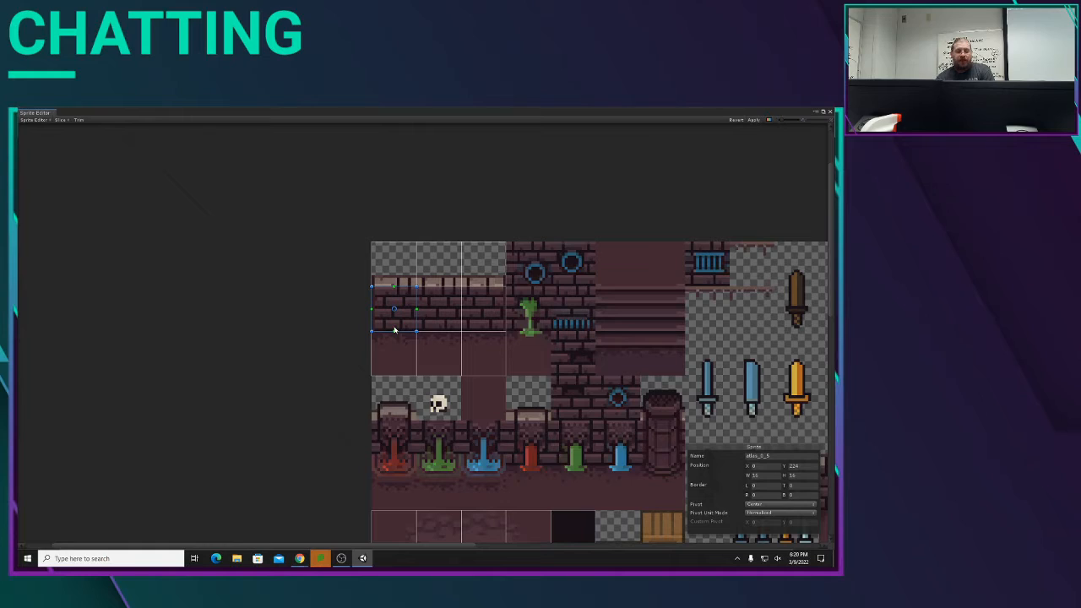
pyautogui.click(785, 455)
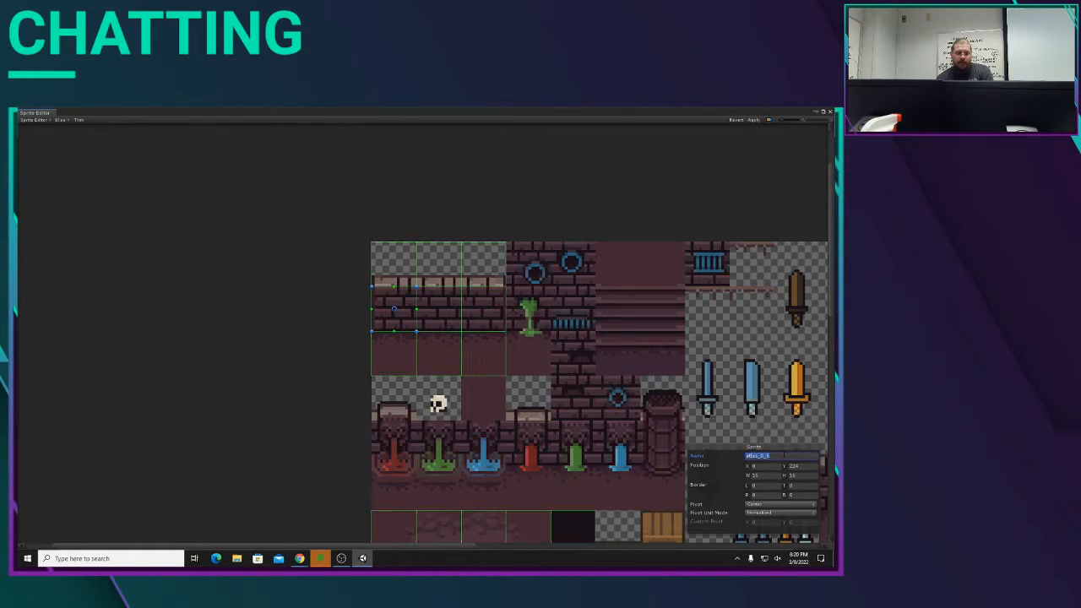
pyautogui.write('wallTopLeft_0')
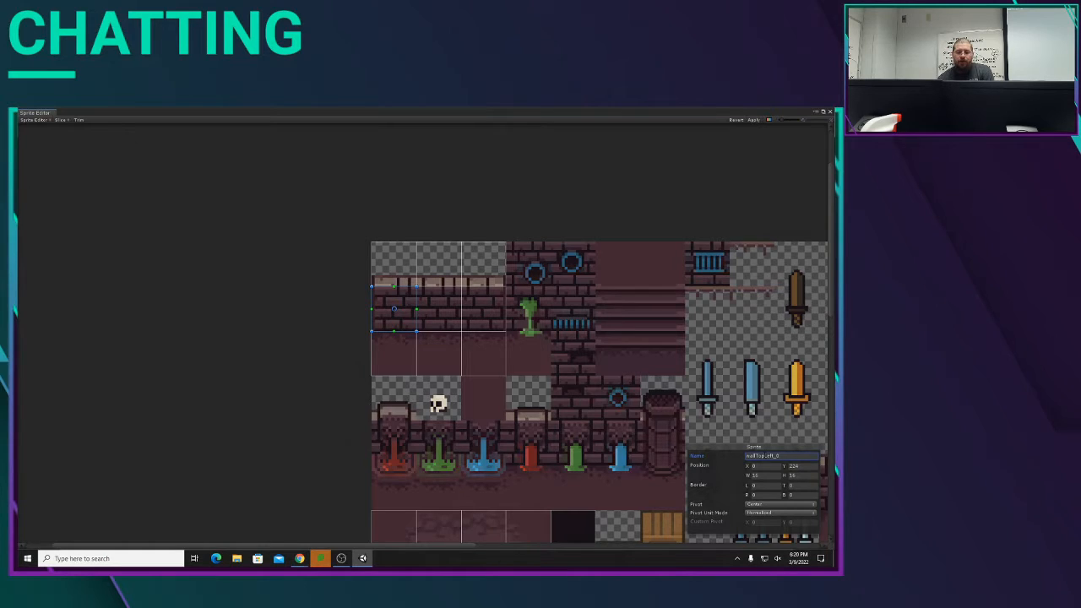
pyautogui.press('BackSpace')
pyautogui.press('BackSpace')
pyautogui.press('BackSpace')
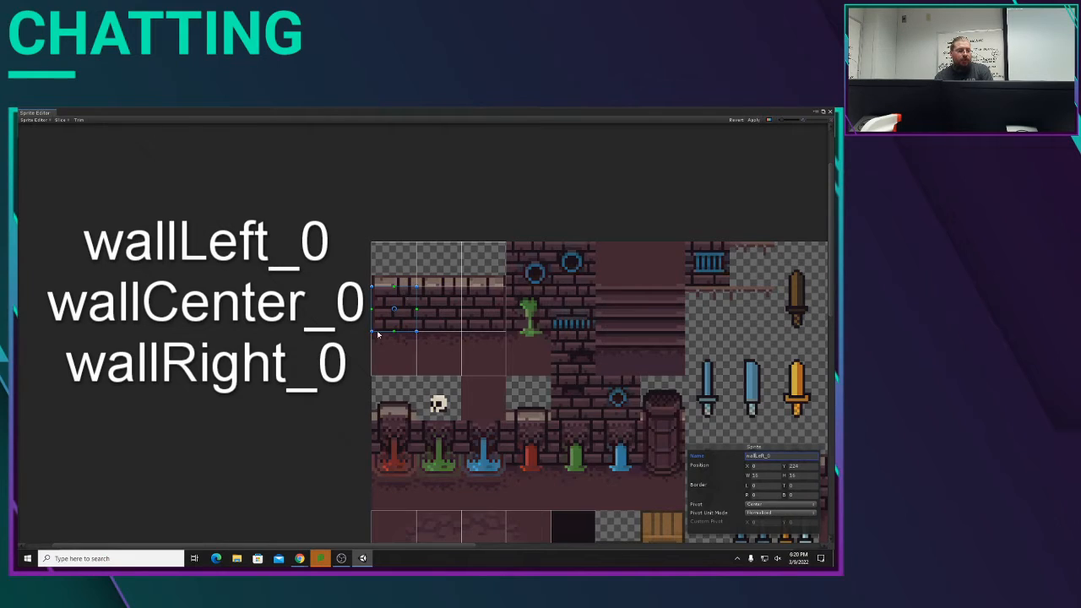
pyautogui.click(447, 324)
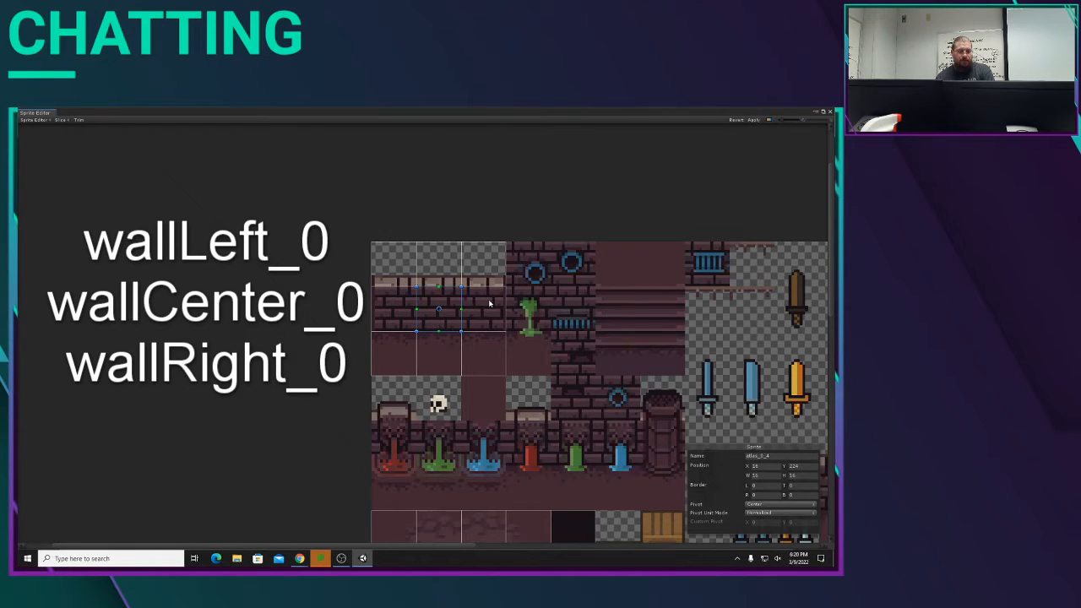
# Step: Name the leftmost floor sprite directly below the brick wall wallFloorTile_0
pyautogui.click(394, 353)
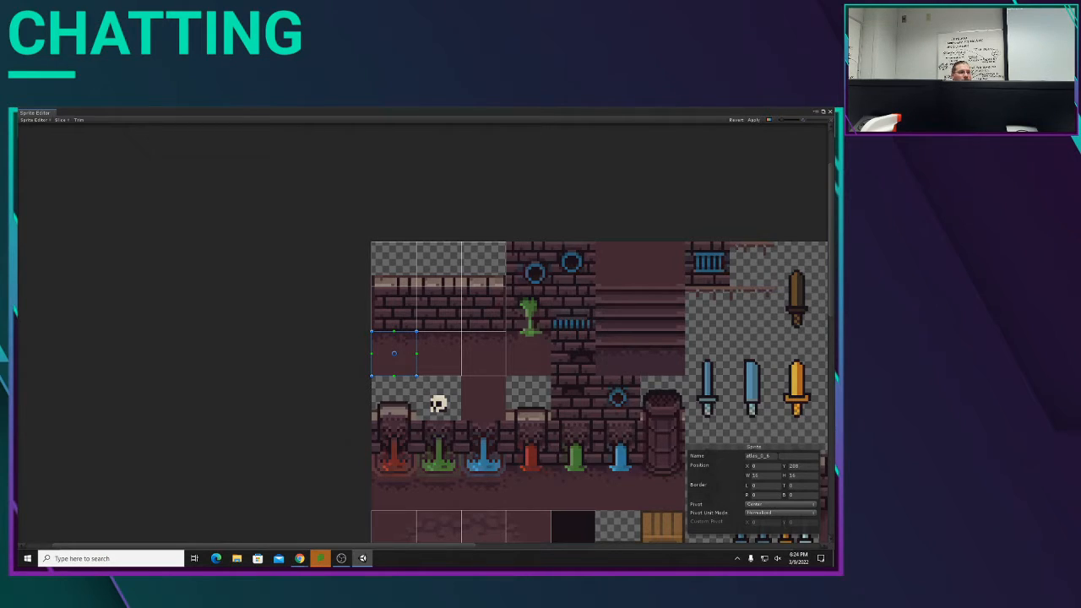
pyautogui.click(778, 456)
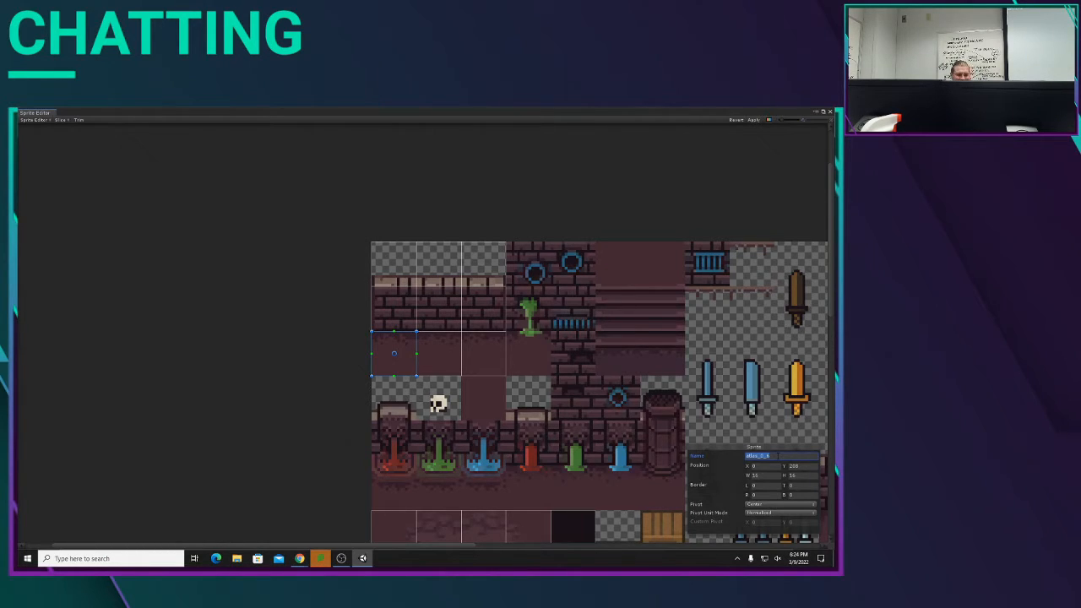
pyautogui.write('W')
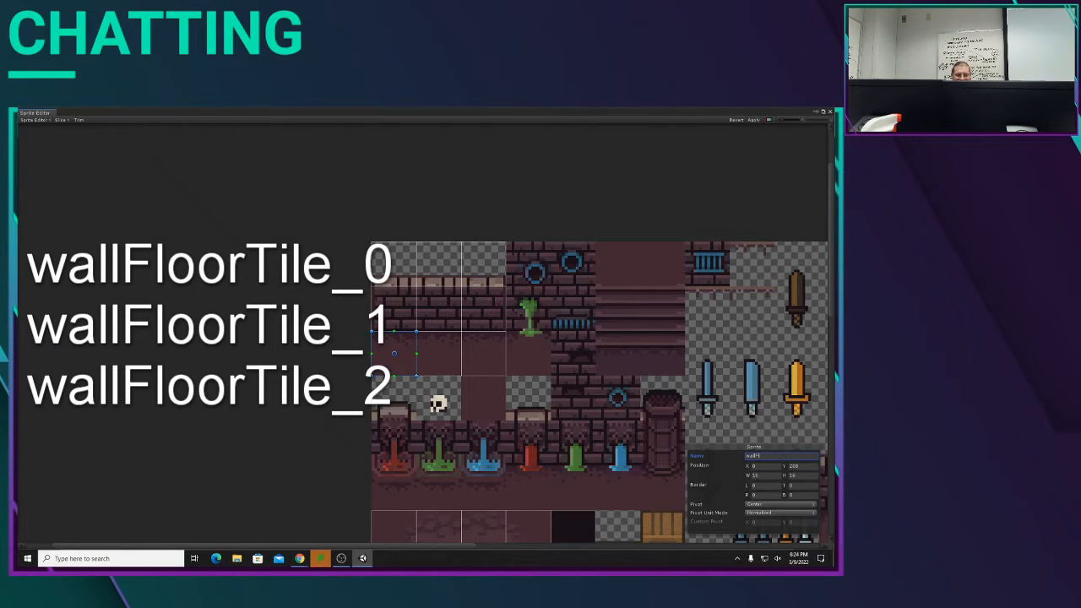
pyautogui.write('oorTile_0')
# Step: Copy the wallFloorTile_0 name and use it to name the two tiles beside it wallFloorTile_1 and wallFloorTile_2
pyautogui.click(448, 373)
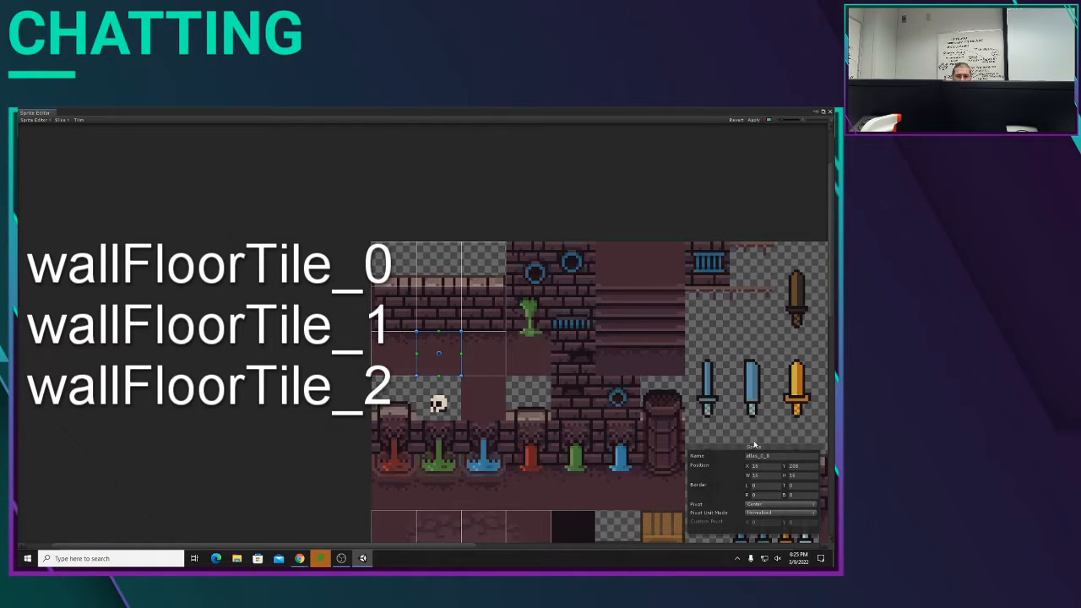
pyautogui.click(413, 374)
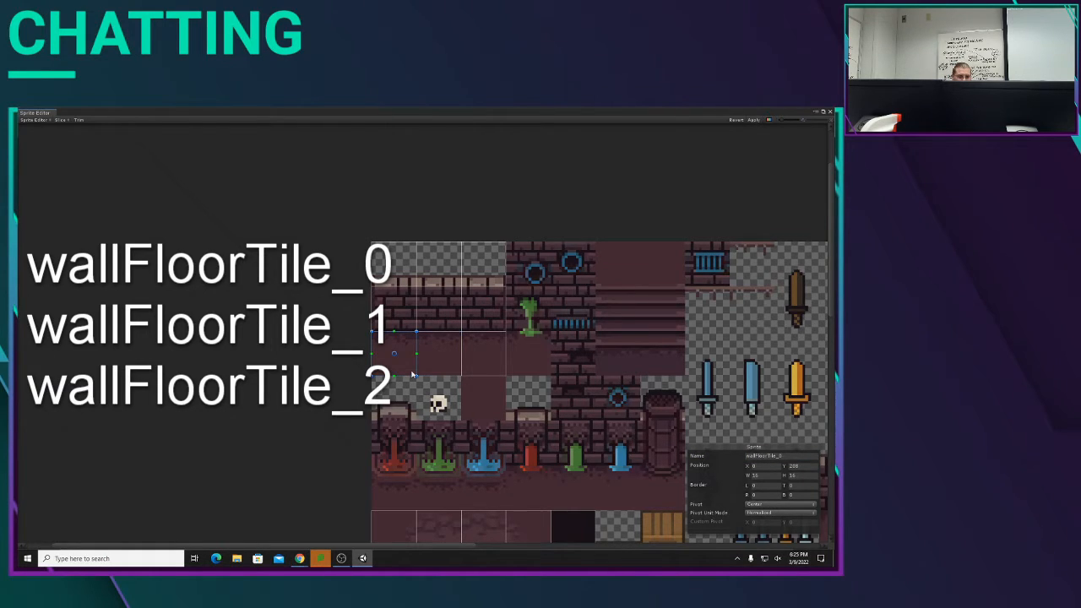
pyautogui.moveTo(790, 456); pyautogui.dragTo(706, 450)
pyautogui.click(764, 456)
pyautogui.moveTo(789, 456); pyautogui.dragTo(735, 461)
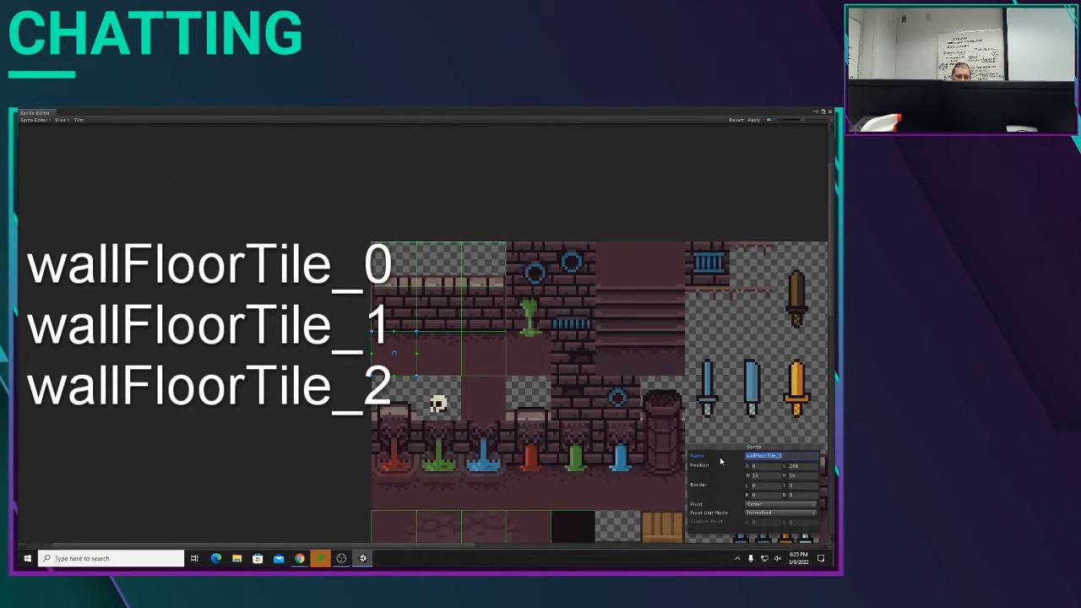
pyautogui.click(435, 359)
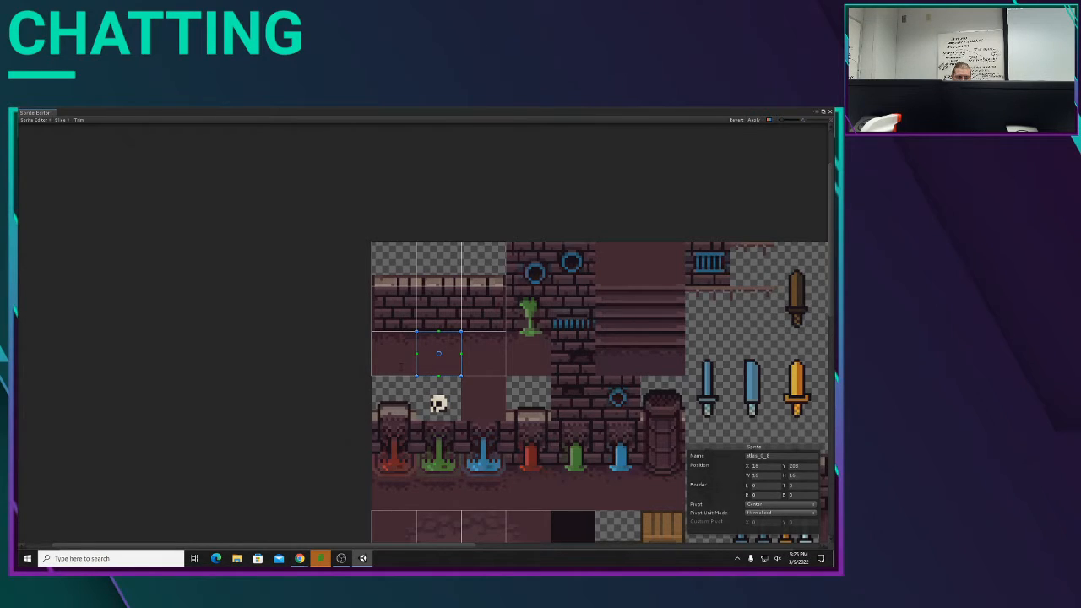
pyautogui.click(483, 355)
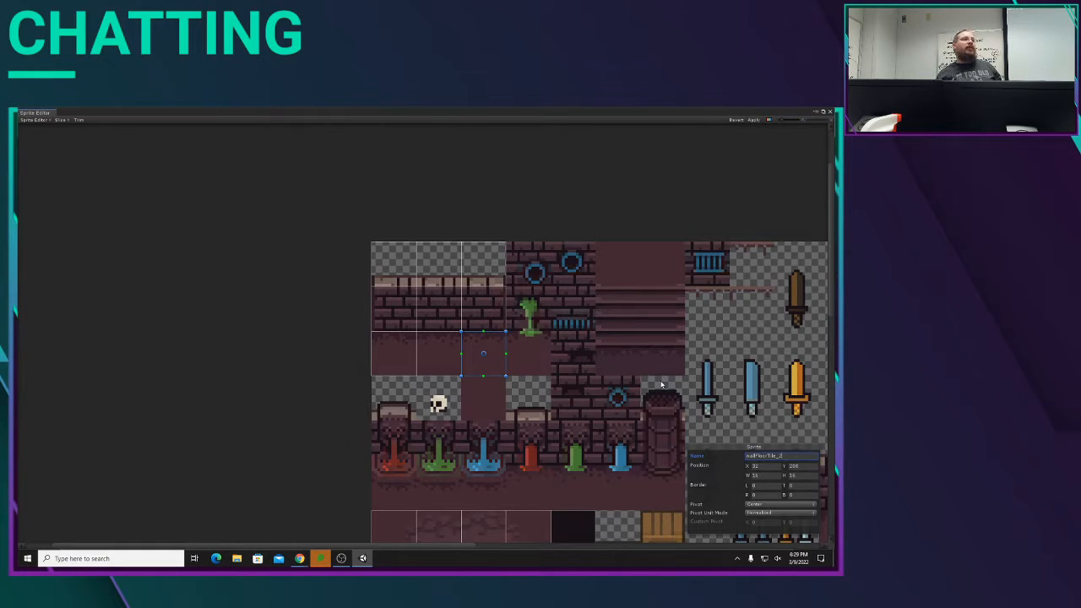
# Step: Apply the sprite changes to the tileset and close the Sprite Editor
pyautogui.click(751, 122)
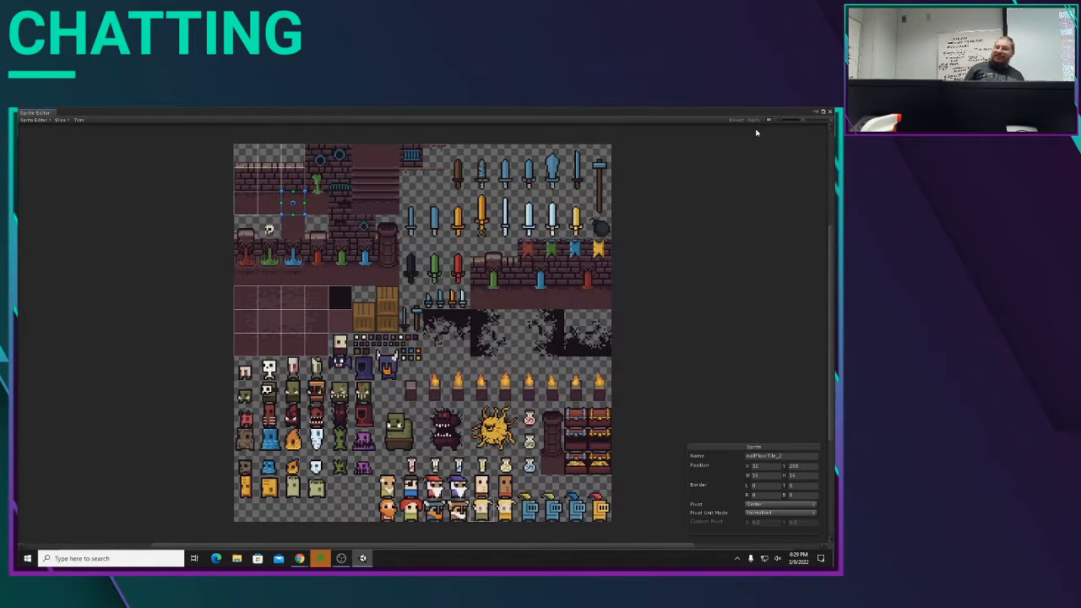
pyautogui.click(830, 113)
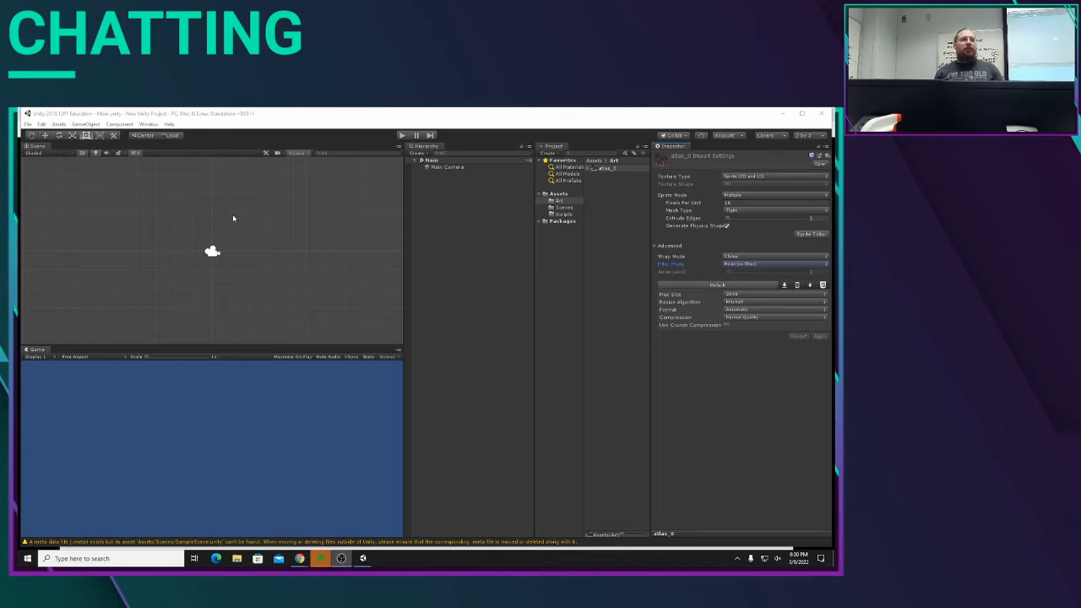
# Step: Expand the atlas_0 asset and place its player_0 sprite in the scene beside the camera
pyautogui.click(589, 169)
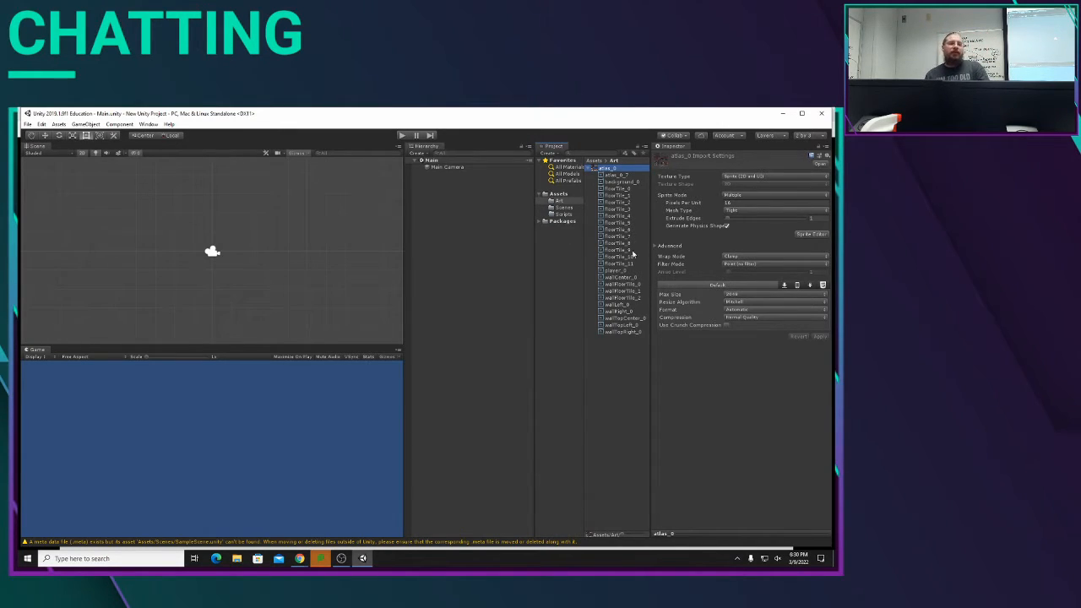
pyautogui.click(619, 272)
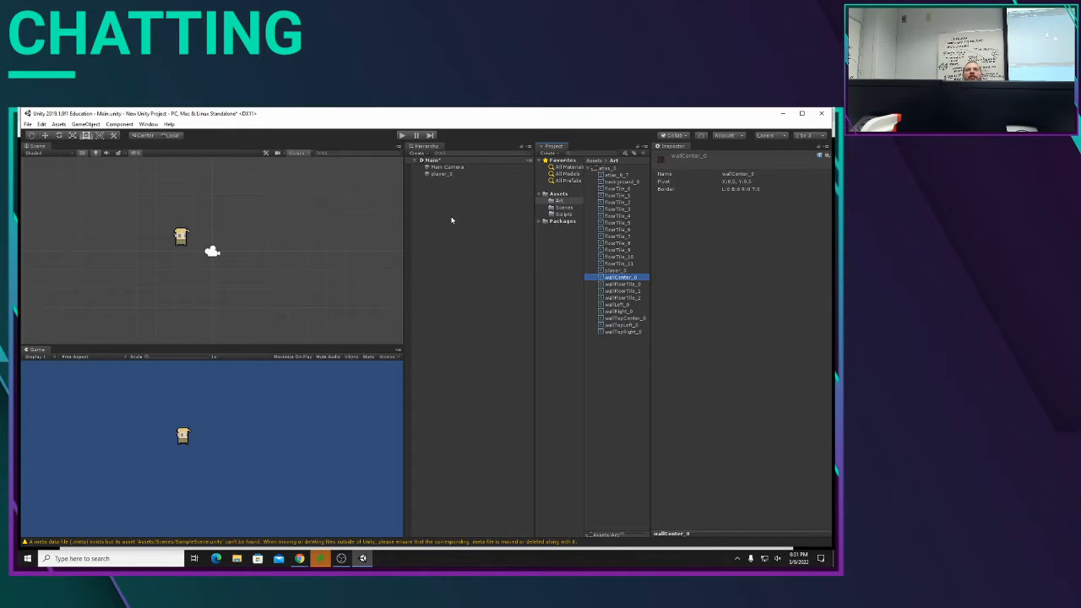
# Step: Add a rectangular 2D Tilemap object to the Main scene
pyautogui.rightClick(455, 218)
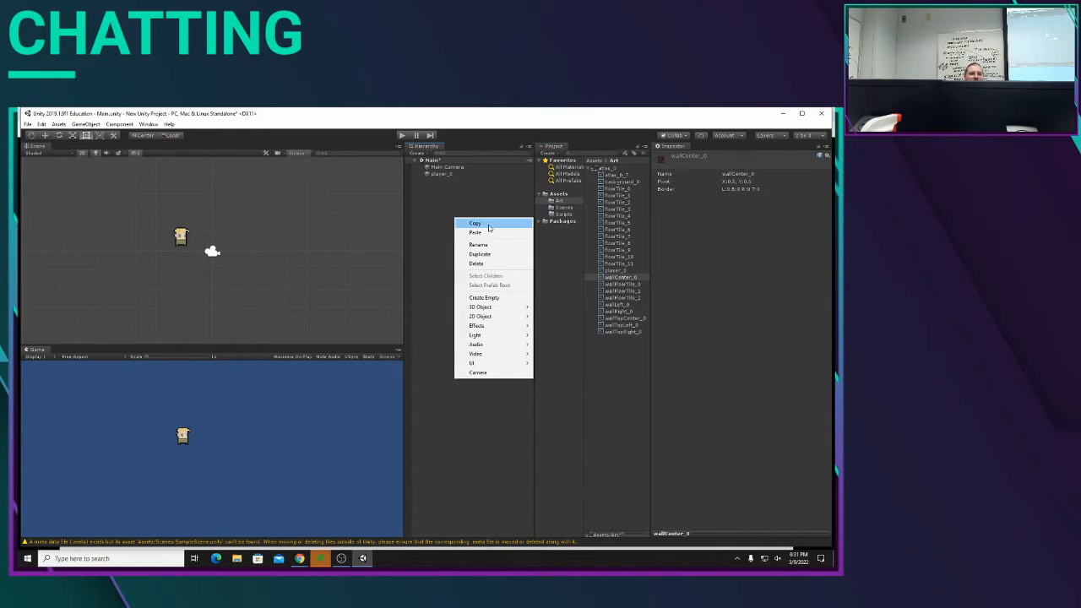
pyautogui.click(436, 196)
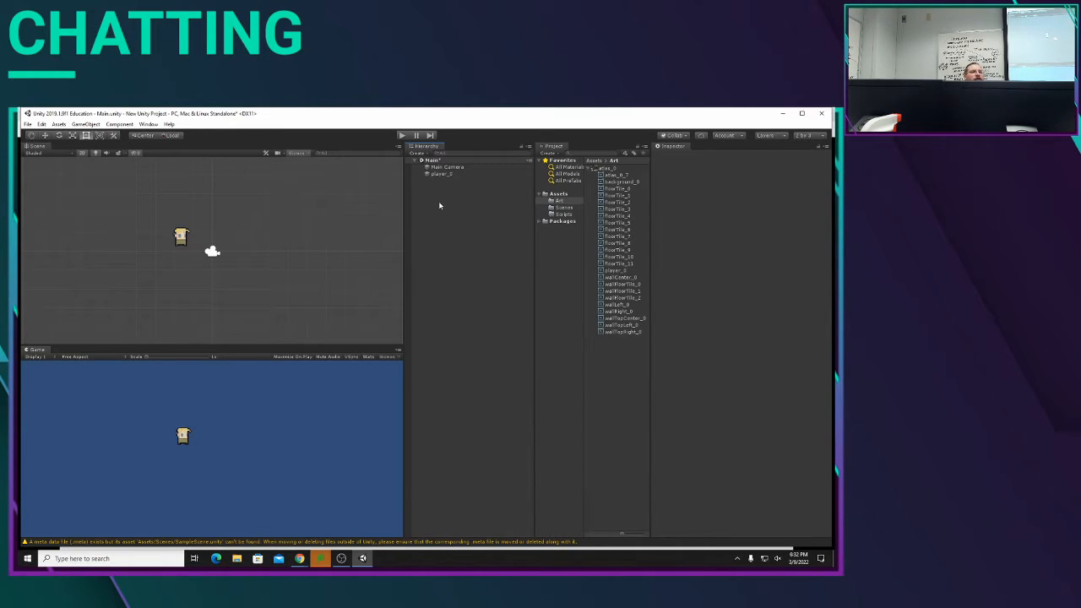
pyautogui.rightClick(439, 205)
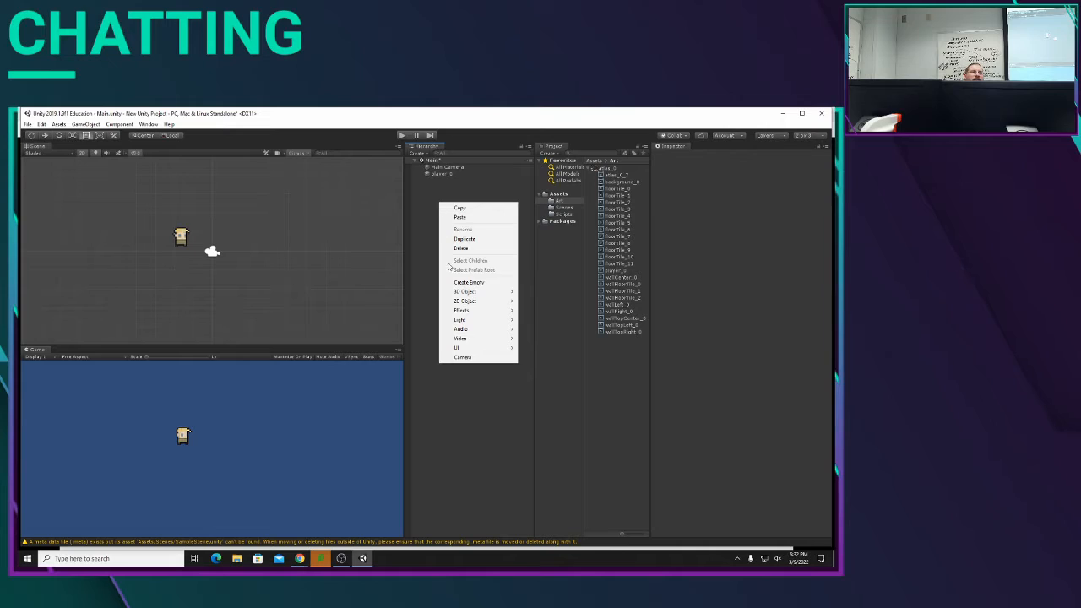
pyautogui.moveTo(467, 301)
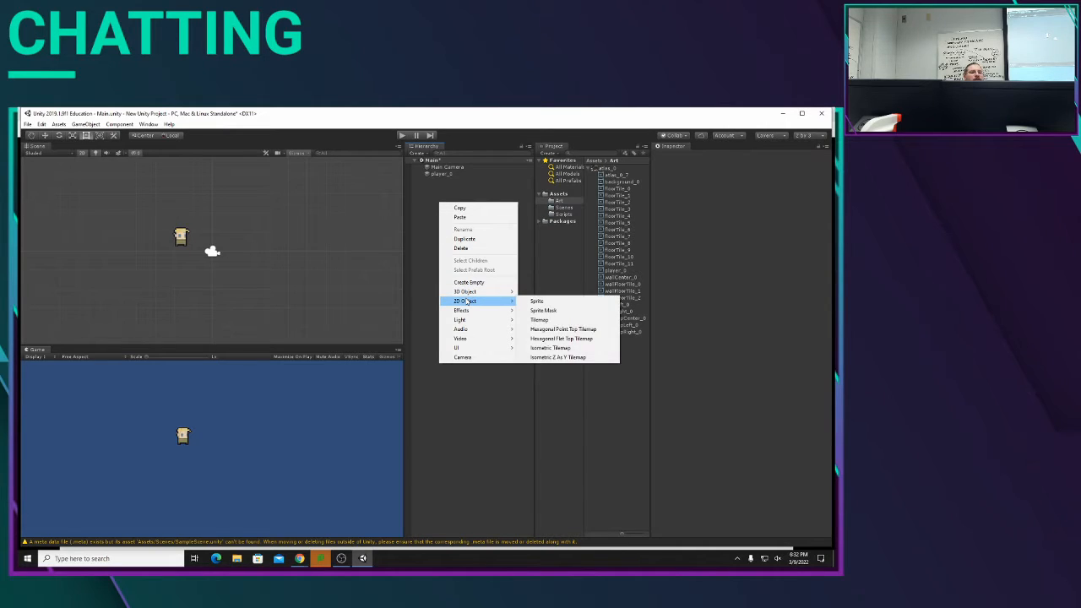
pyautogui.click(539, 320)
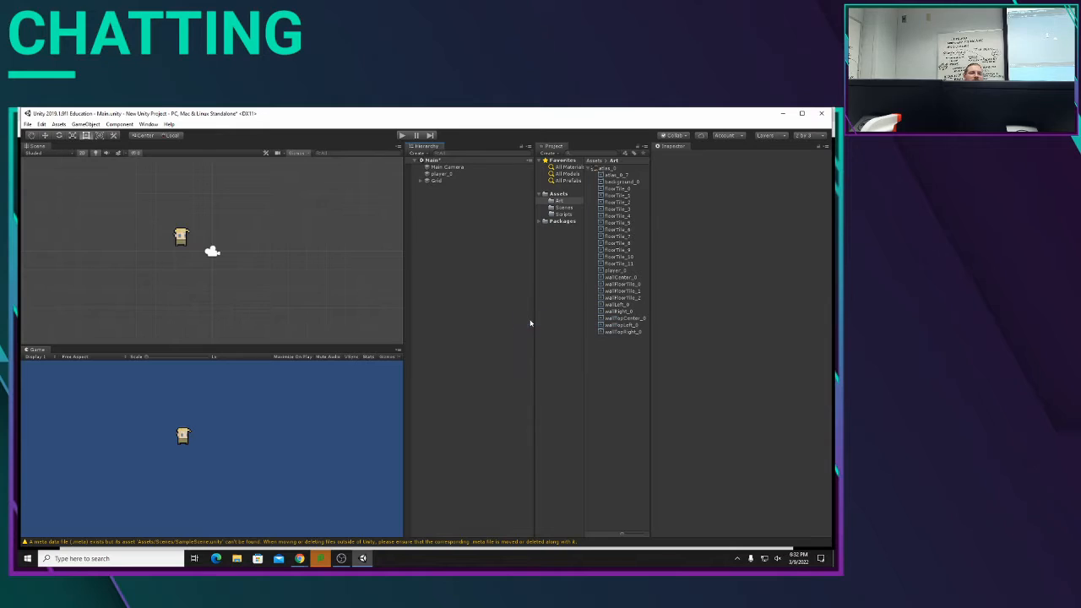
pyautogui.rightClick(424, 197)
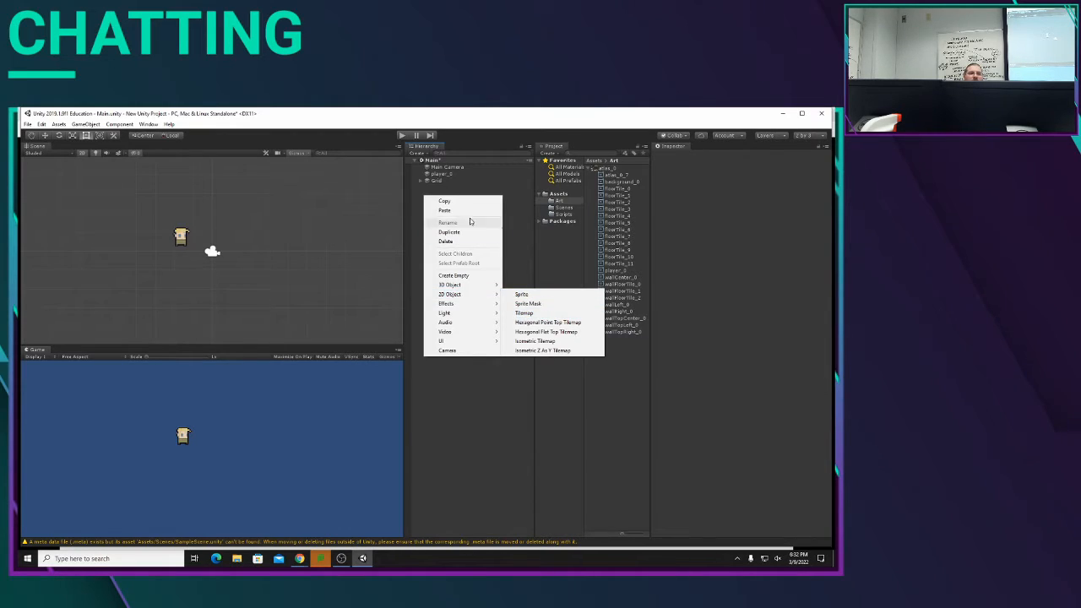
pyautogui.click(420, 183)
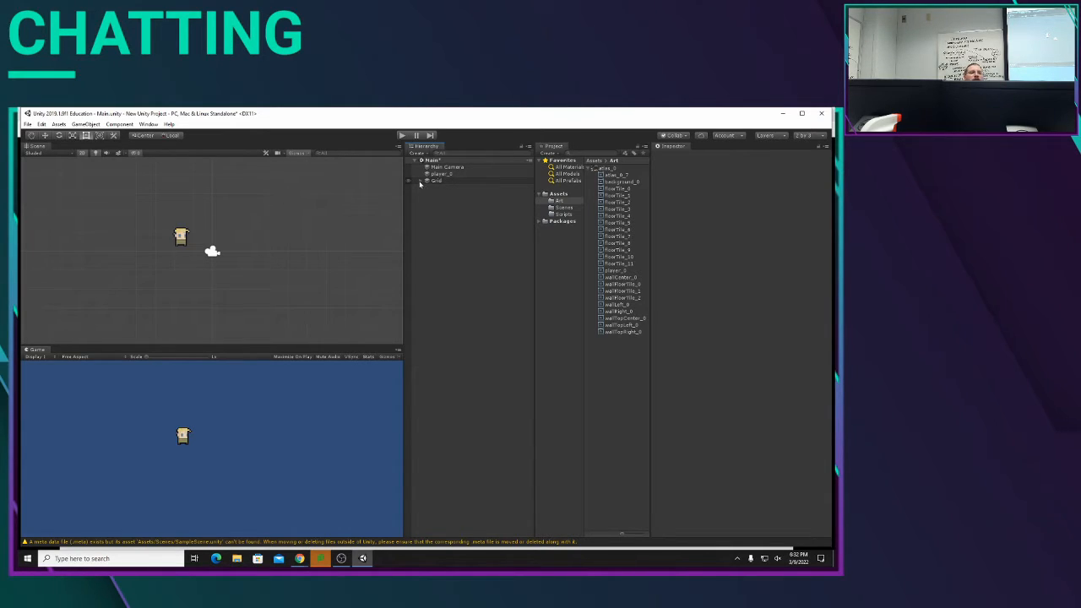
# Step: Expand the Grid object and rename its Tilemap child to background
pyautogui.click(421, 181)
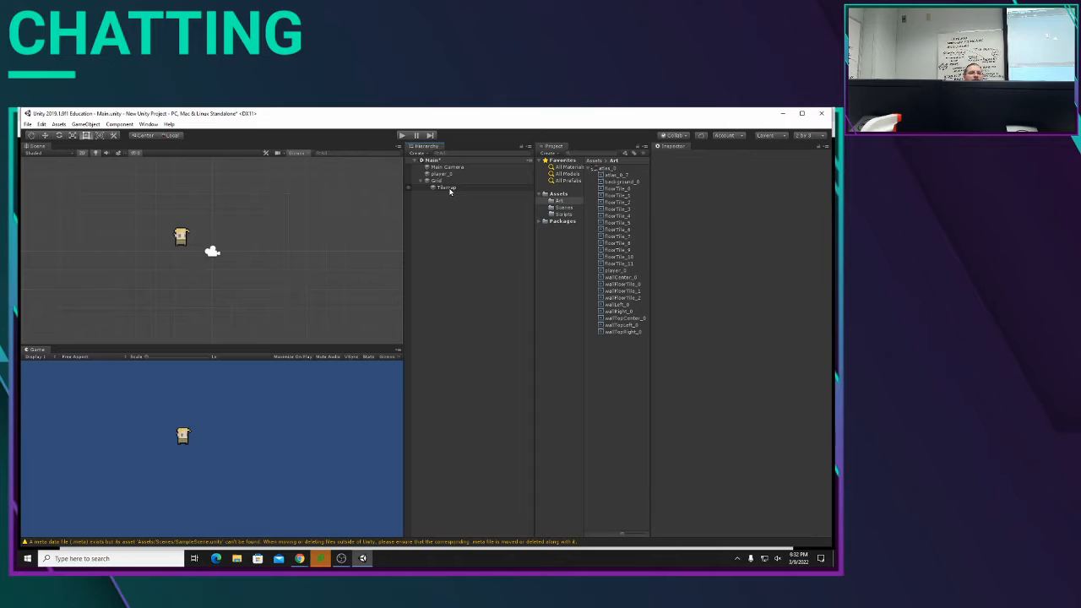
pyautogui.rightClick(449, 188)
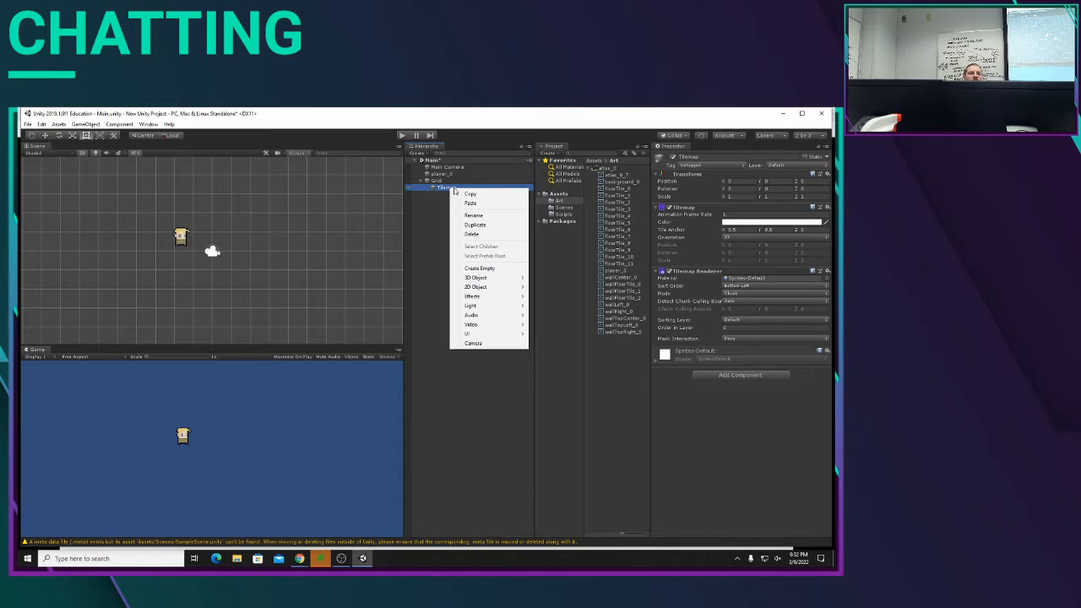
pyautogui.click(475, 215)
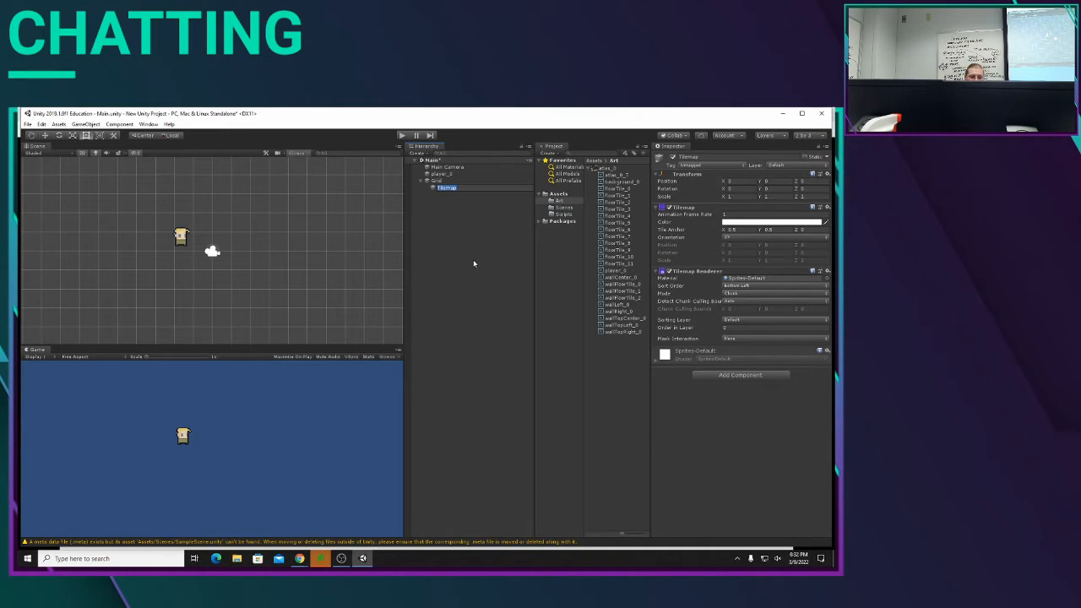
pyautogui.write('background')
pyautogui.press('Return')
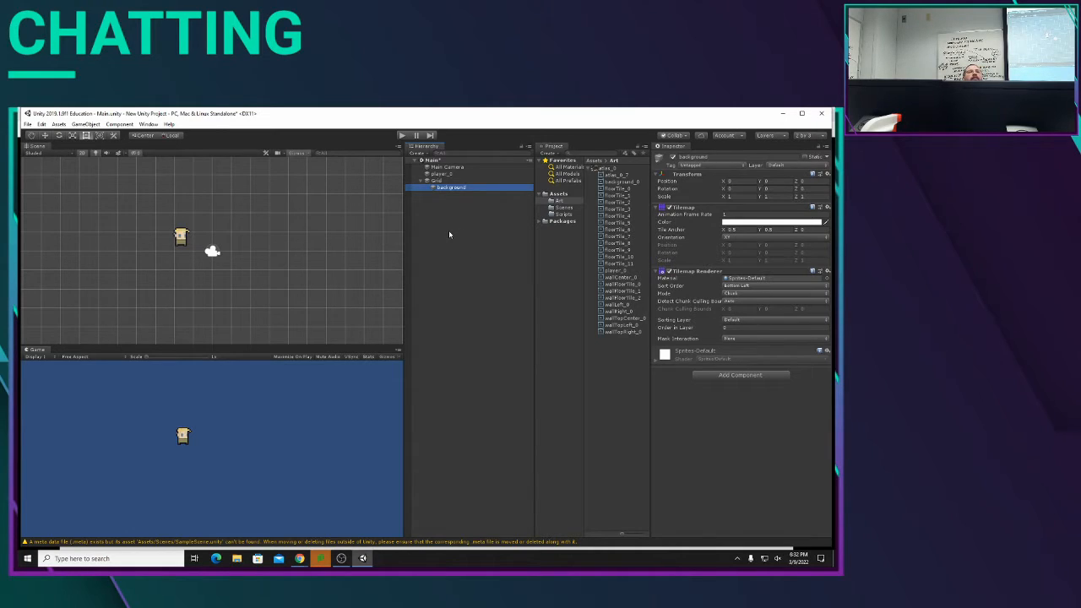
# Step: Add a second rectangular Tilemap under Grid and name it floor
pyautogui.rightClick(437, 182)
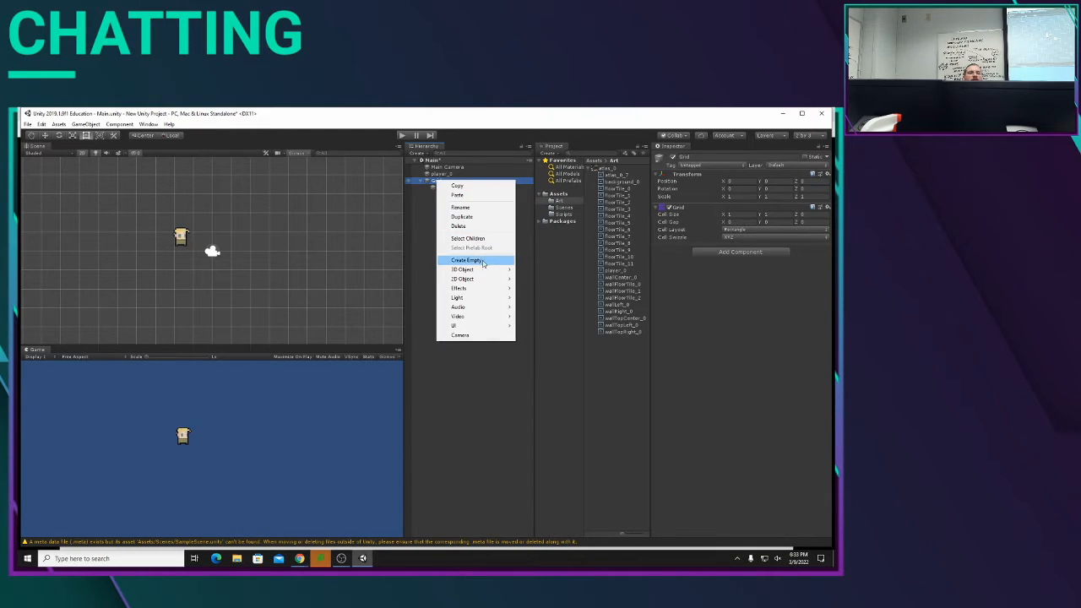
pyautogui.moveTo(483, 280)
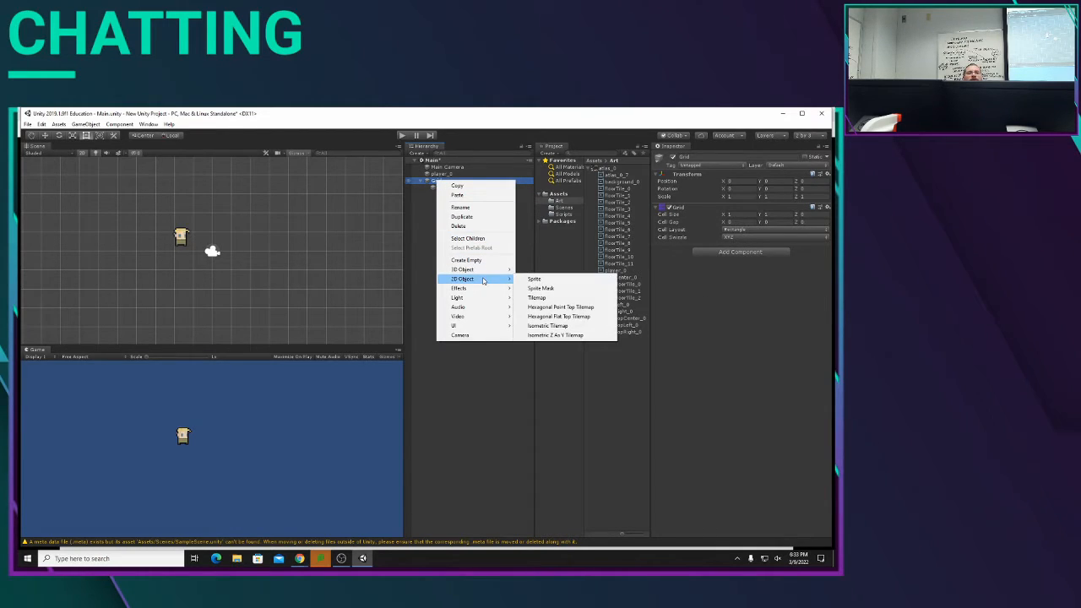
pyautogui.click(552, 299)
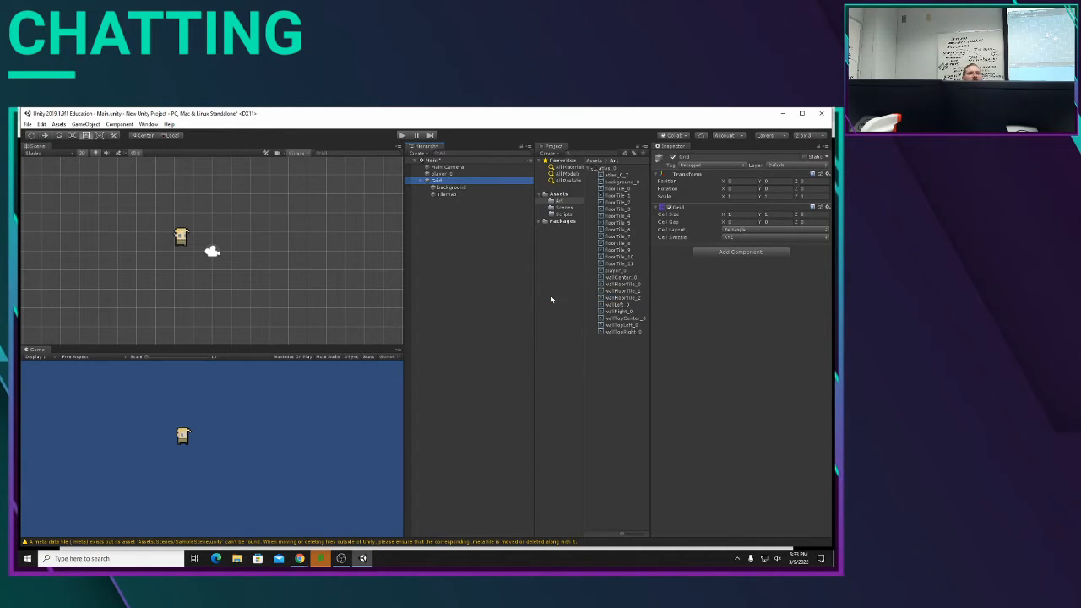
pyautogui.rightClick(448, 197)
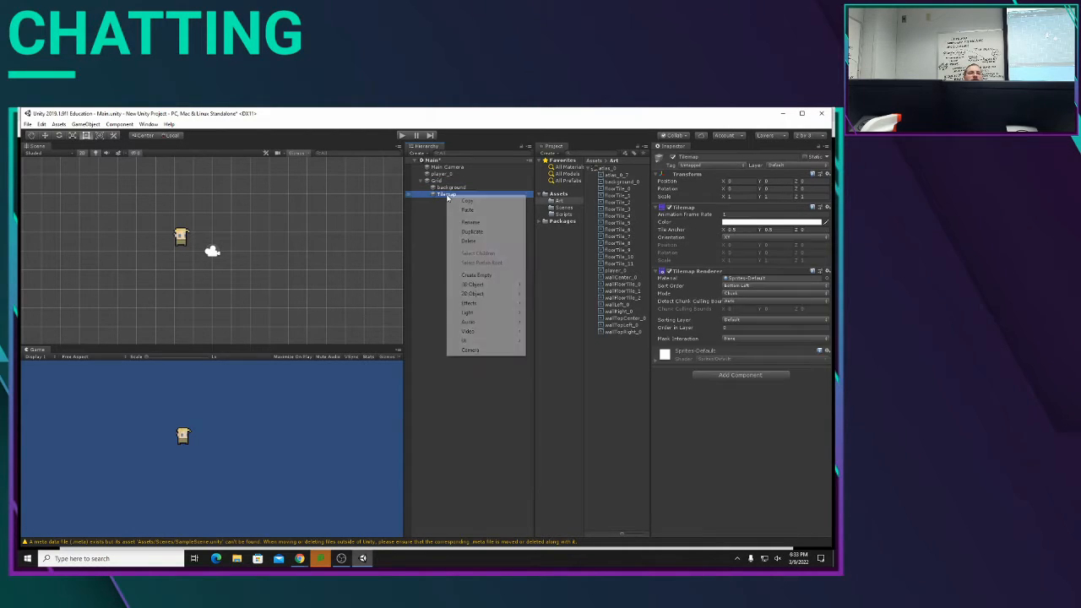
pyautogui.click(467, 223)
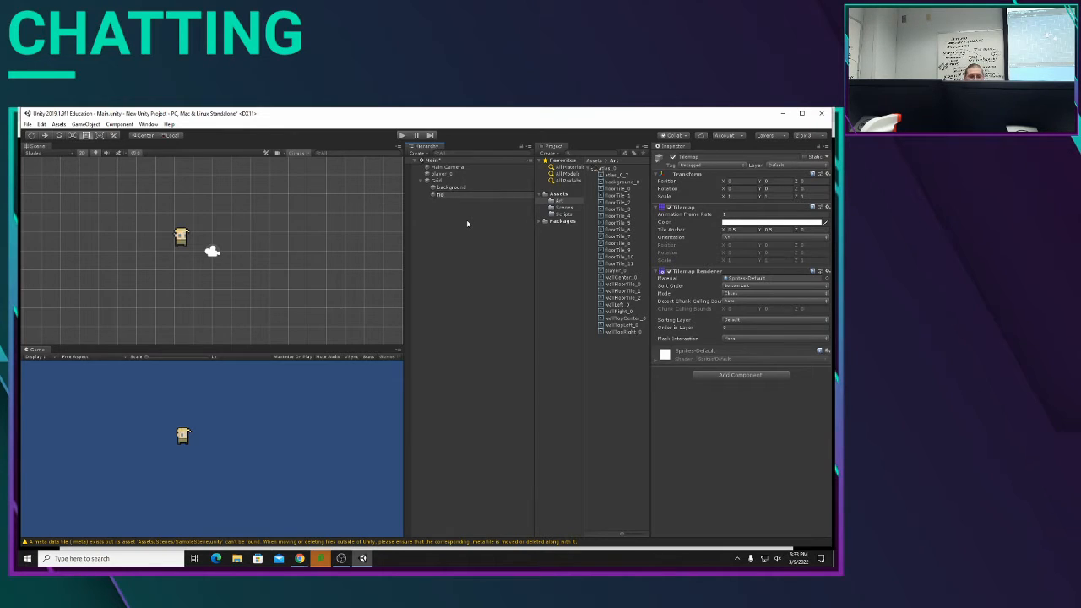
pyautogui.press('Return')
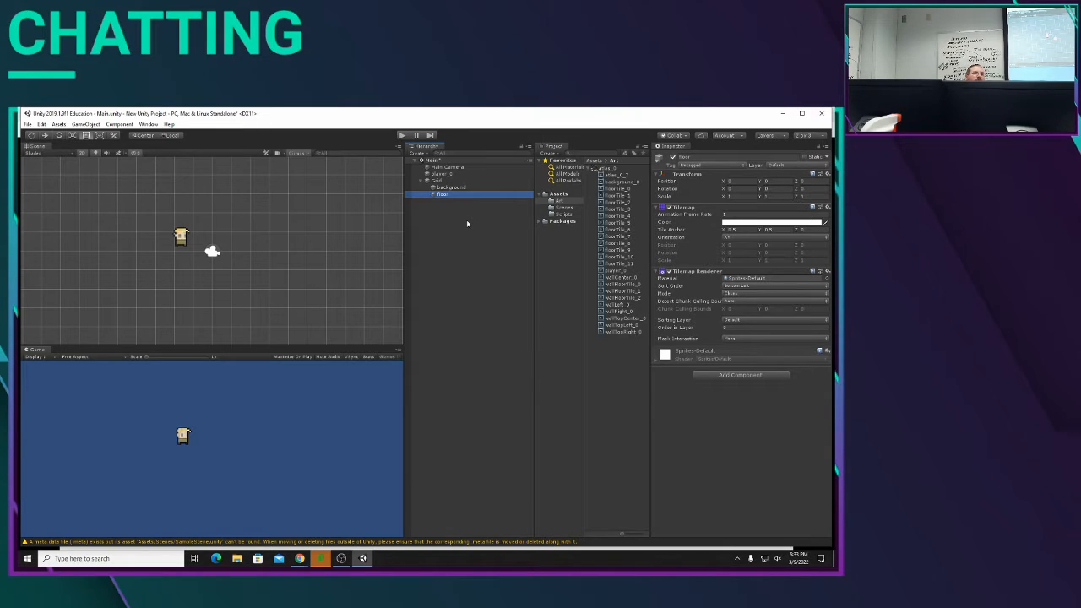
# Step: Add a third rectangular Tilemap under Grid and name it decor
pyautogui.rightClick(435, 182)
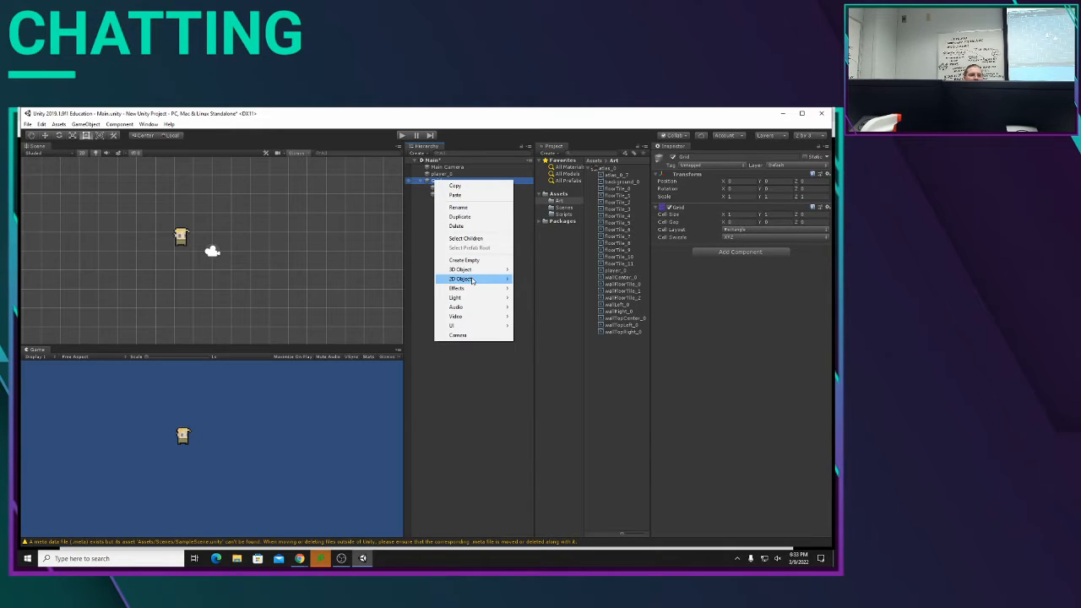
pyautogui.moveTo(472, 282)
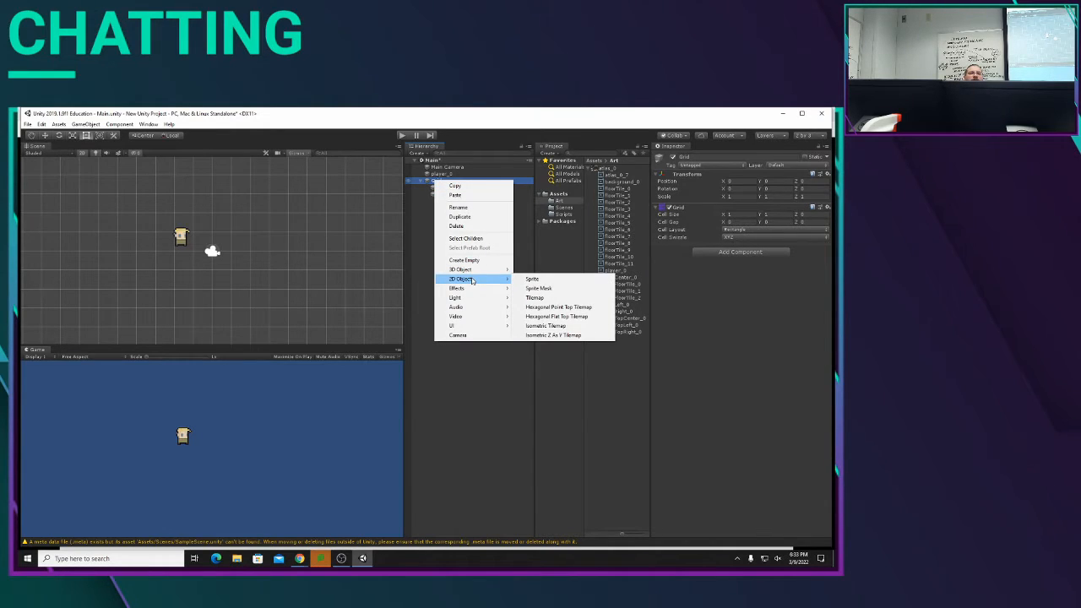
pyautogui.click(549, 300)
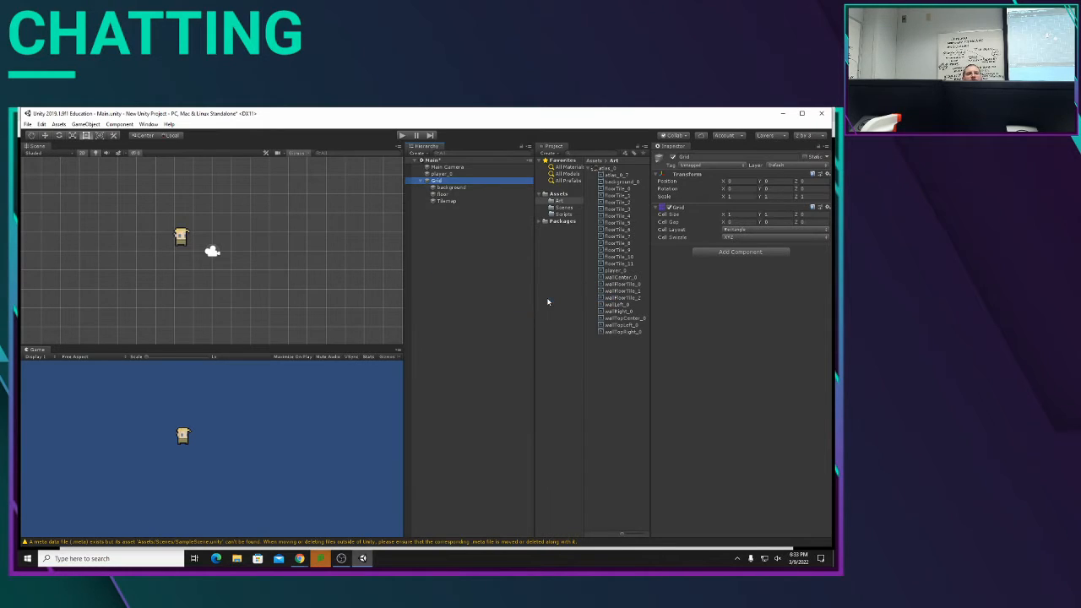
pyautogui.rightClick(449, 202)
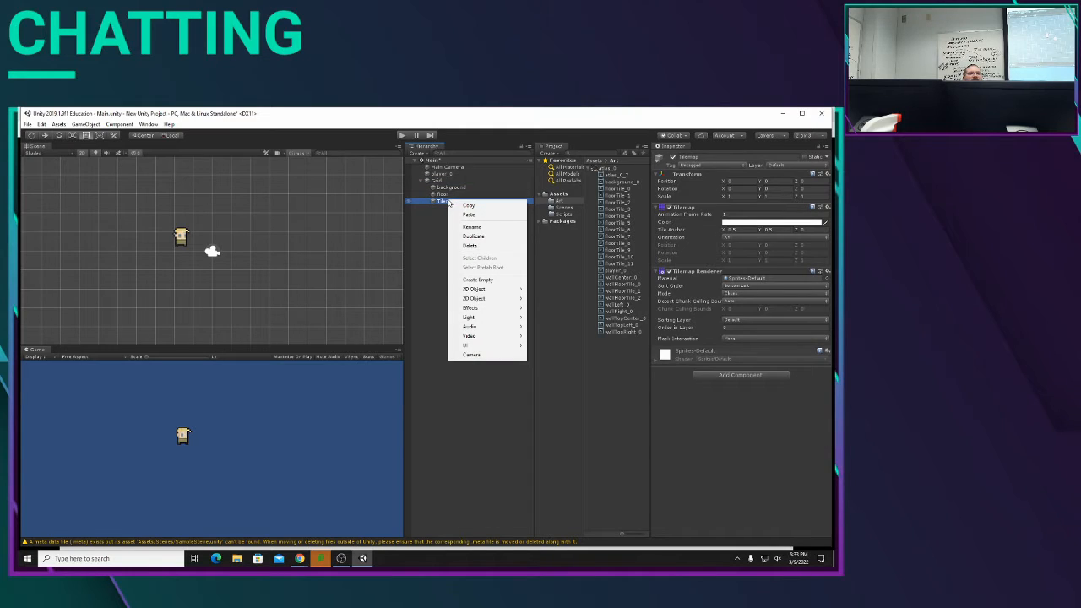
pyautogui.click(472, 228)
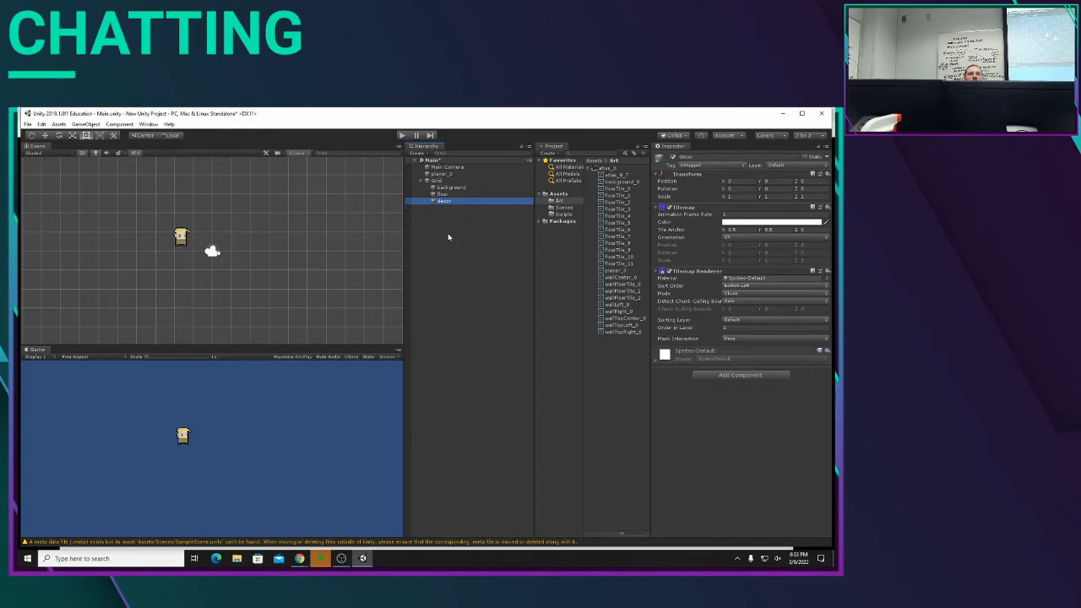
# Step: Add a fourth rectangular Tilemap under Grid, name it collision and clear the selection
pyautogui.rightClick(440, 182)
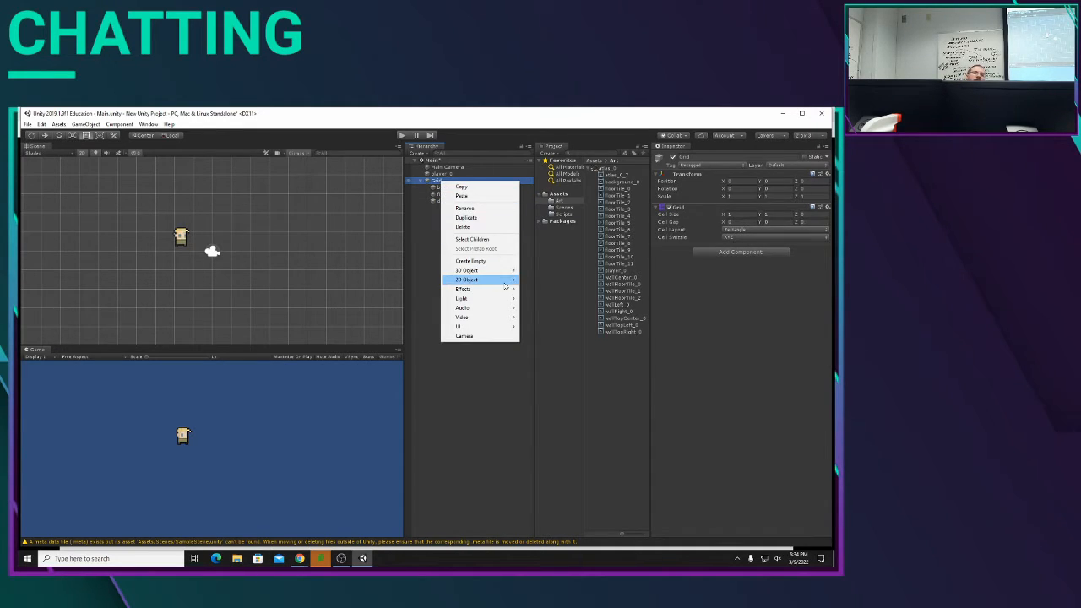
pyautogui.moveTo(505, 284)
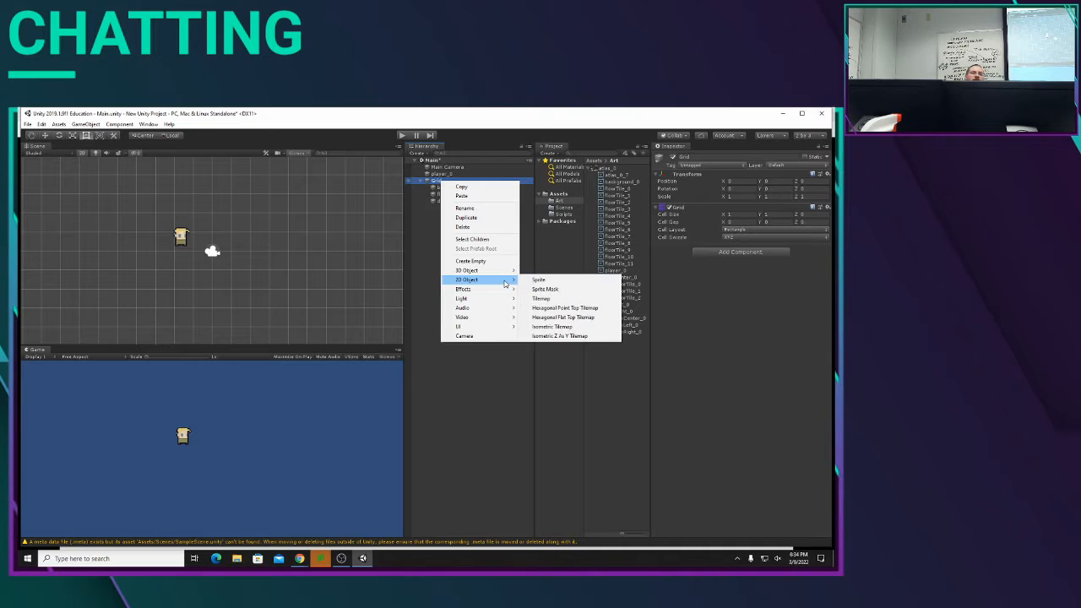
pyautogui.click(552, 300)
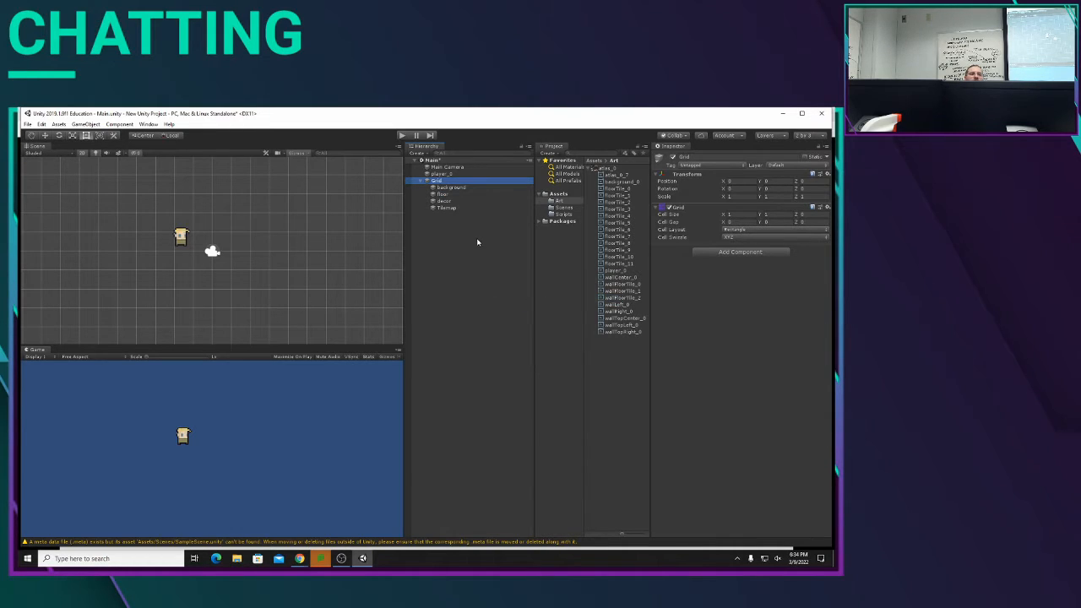
pyautogui.rightClick(448, 211)
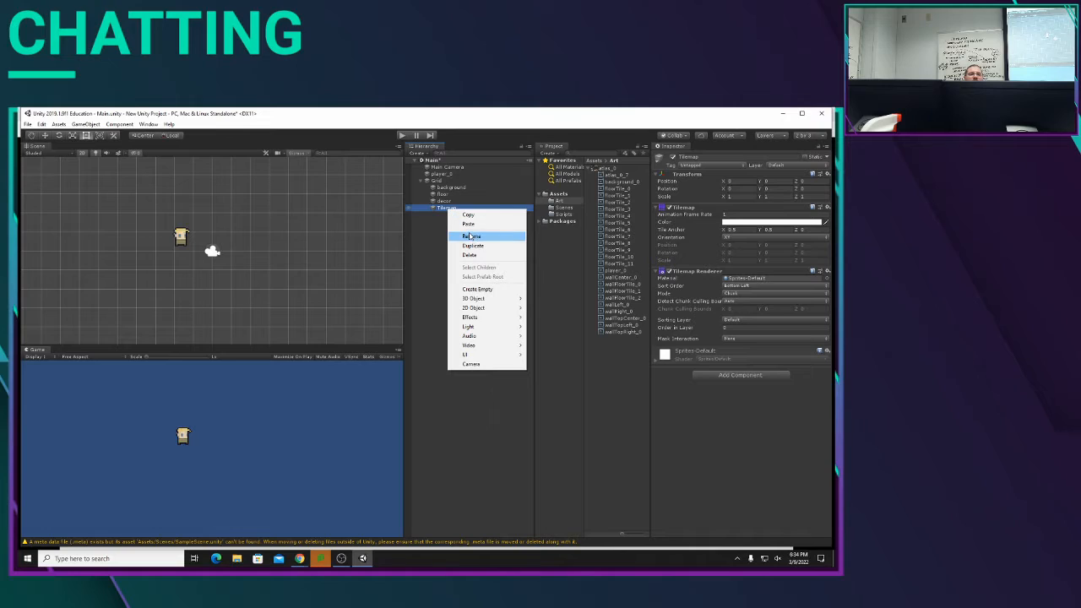
pyautogui.click(470, 235)
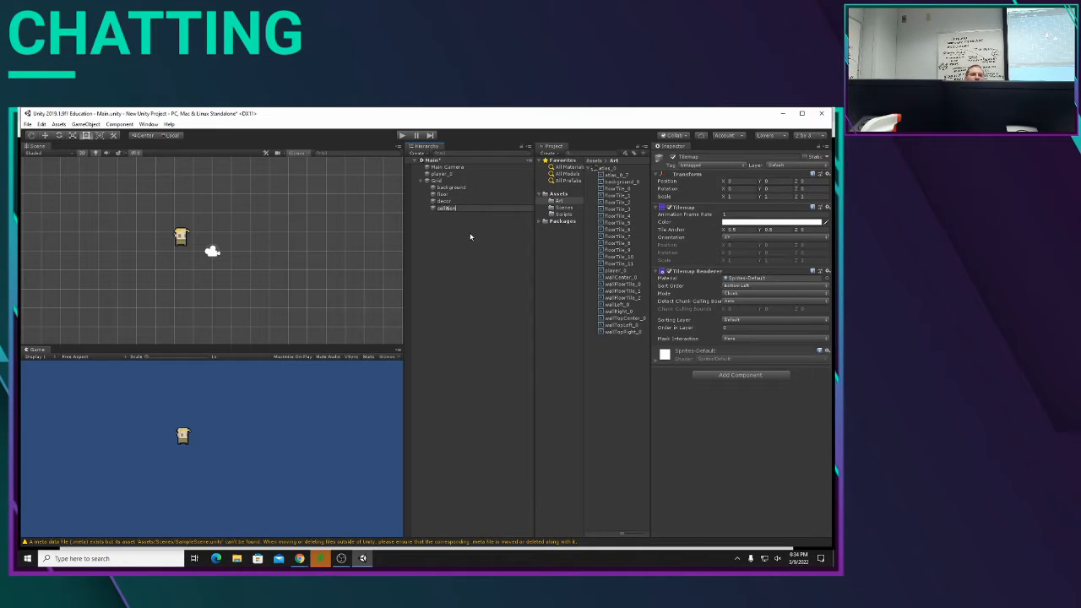
pyautogui.press('Return')
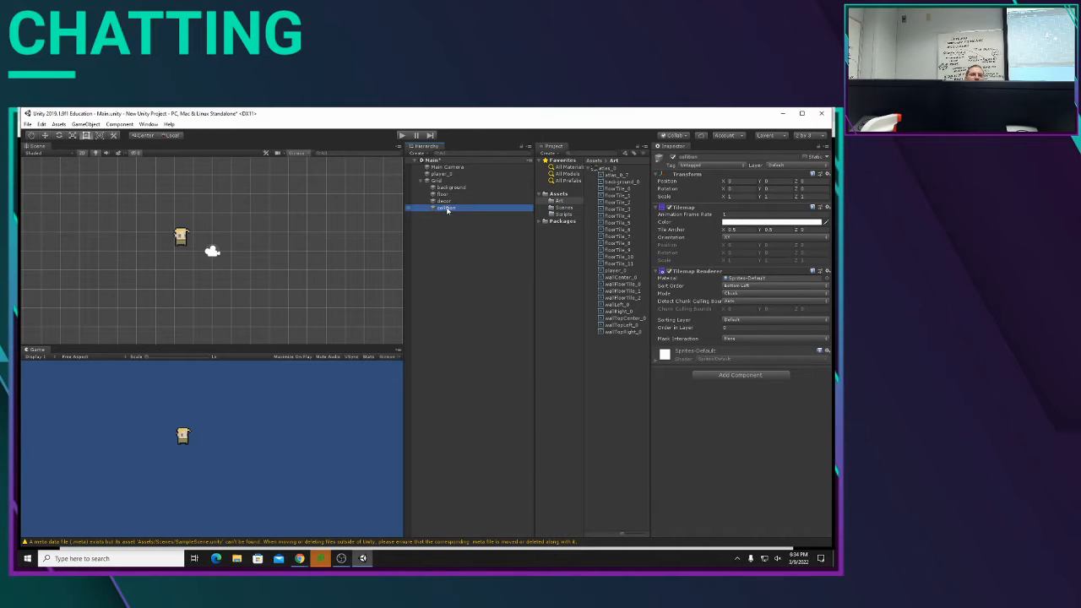
pyautogui.rightClick(449, 209)
pyautogui.click(470, 235)
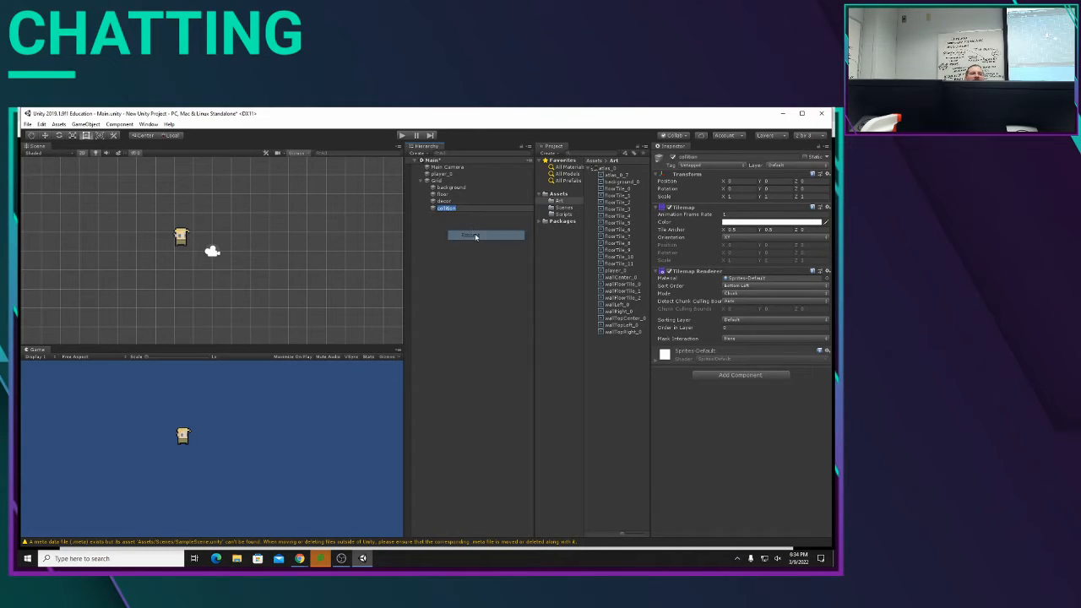
pyautogui.write('collision')
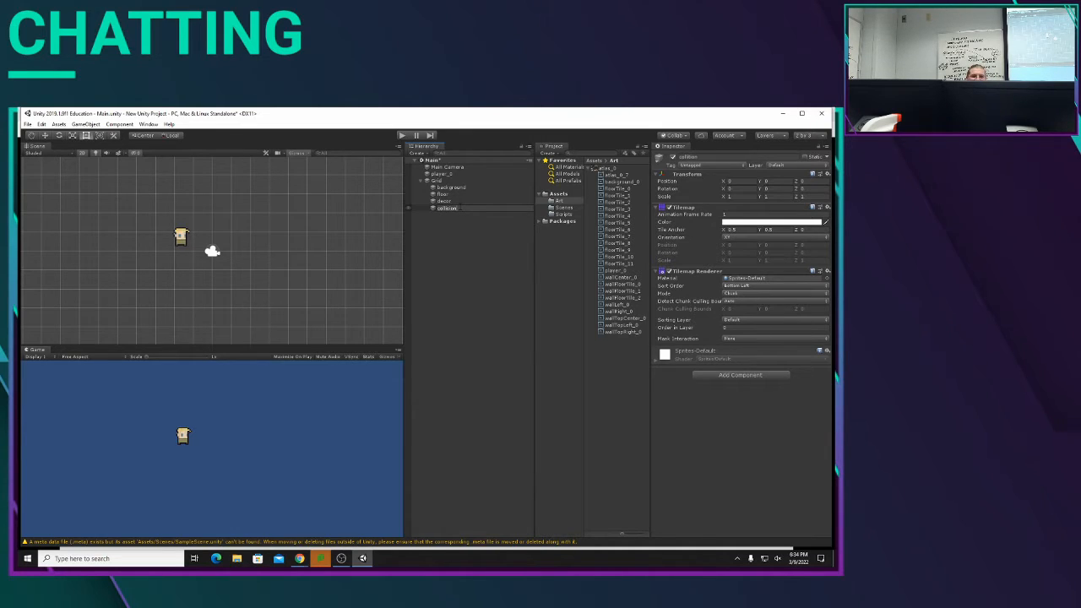
pyautogui.press('Return')
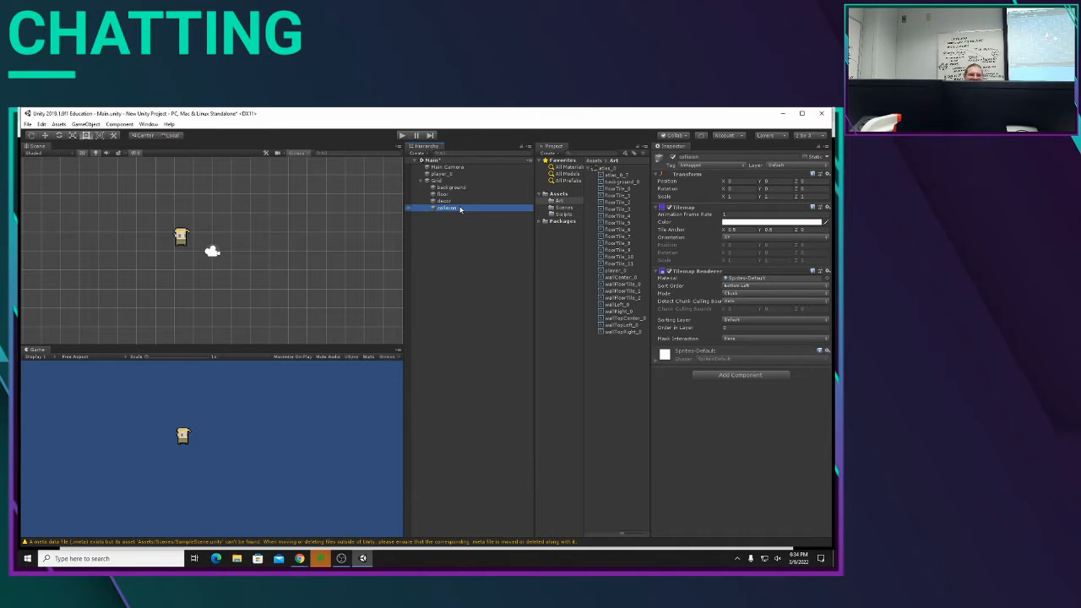
pyautogui.click(472, 282)
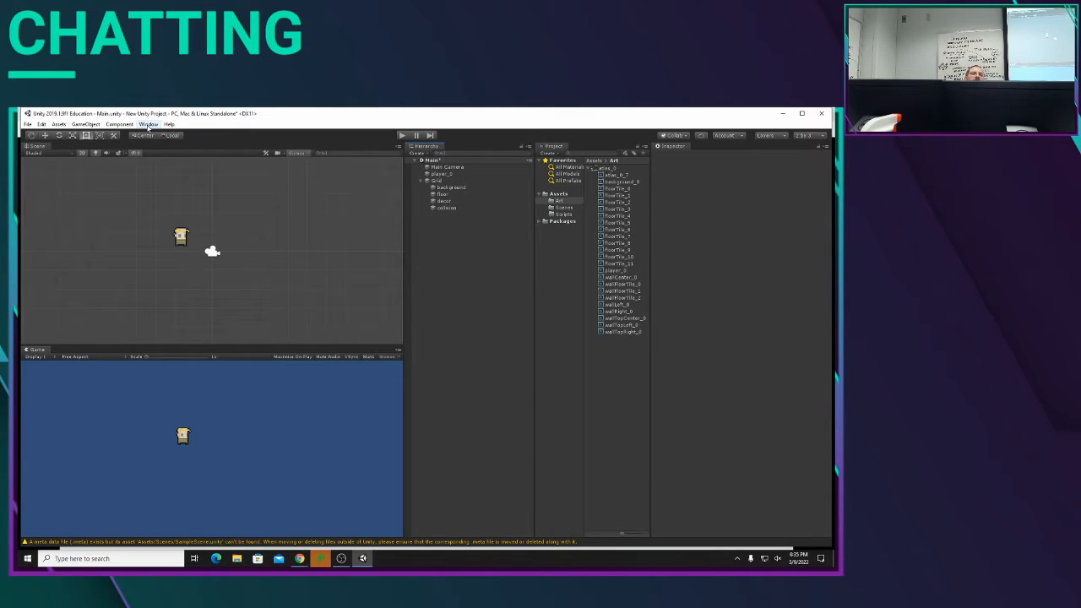
# Step: Open the Tile Palette window and dock it beside the Game view
pyautogui.click(149, 125)
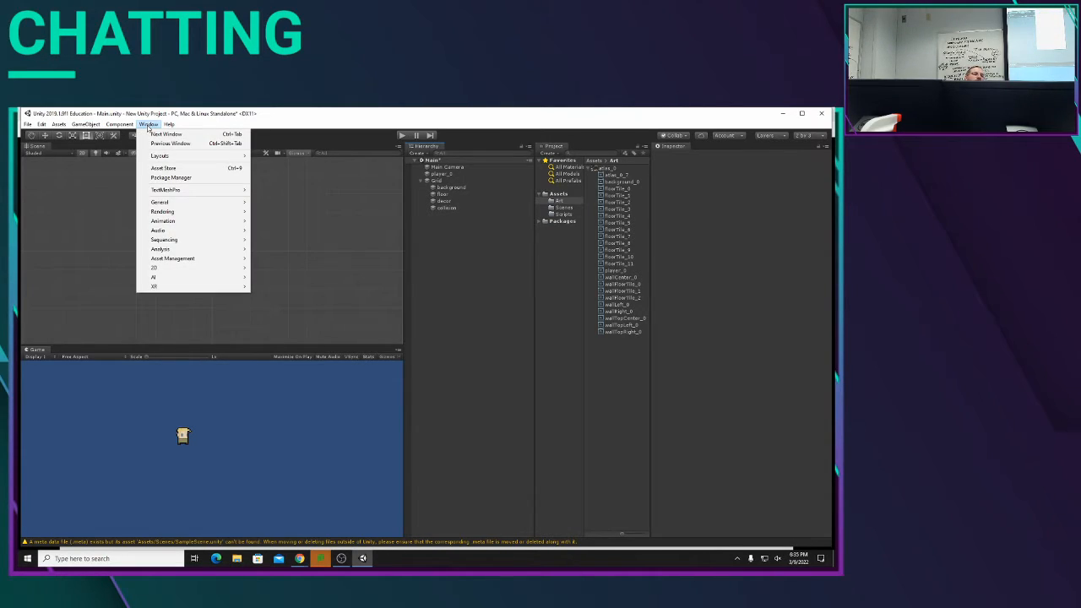
pyautogui.moveTo(119, 124)
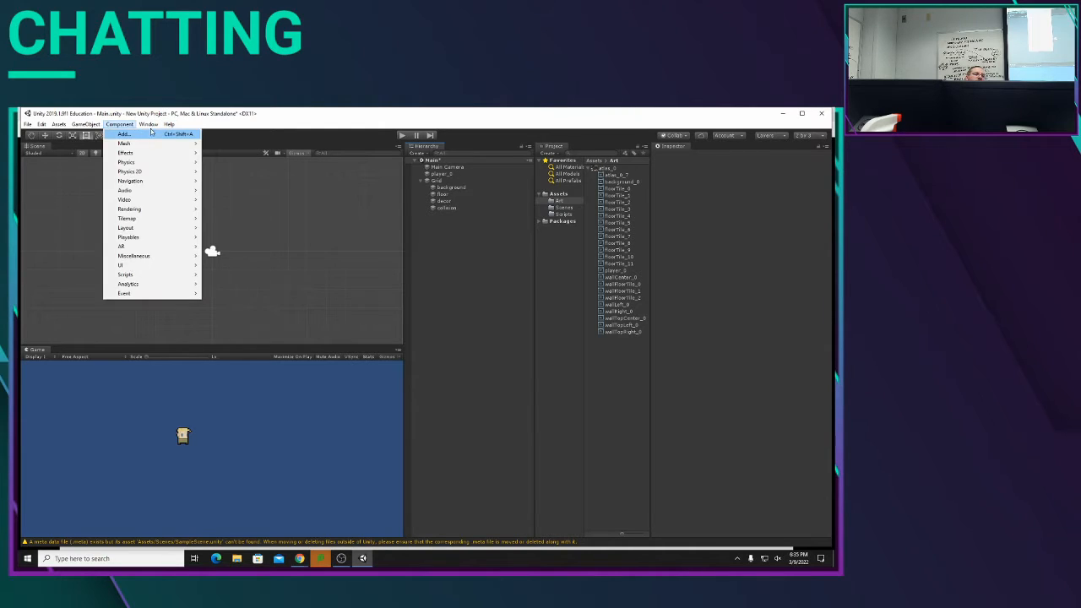
pyautogui.moveTo(173, 269)
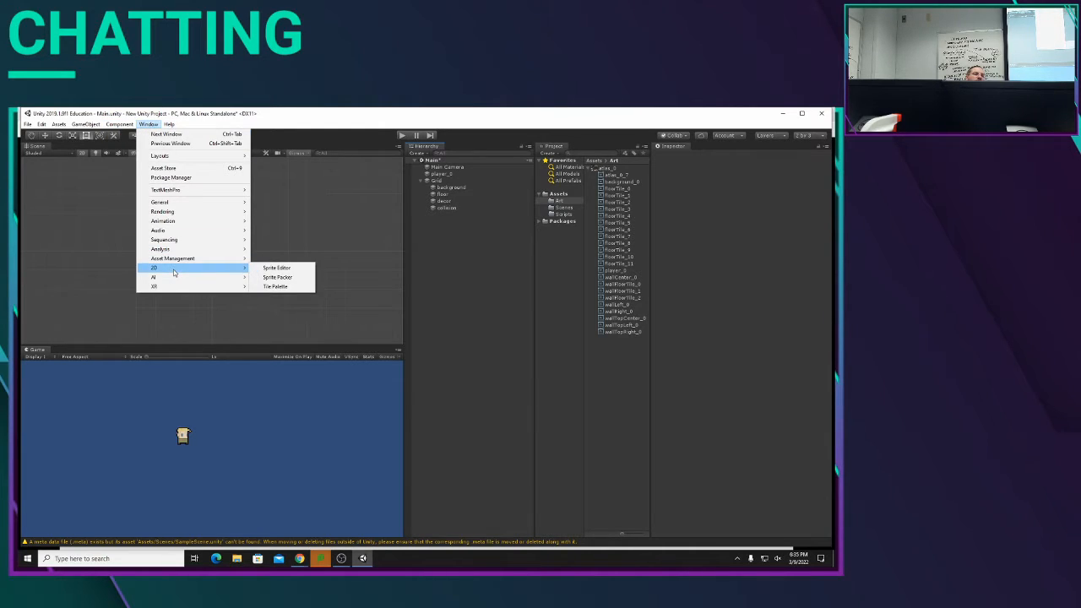
pyautogui.click(294, 288)
pyautogui.moveTo(28, 116); pyautogui.dragTo(227, 353)
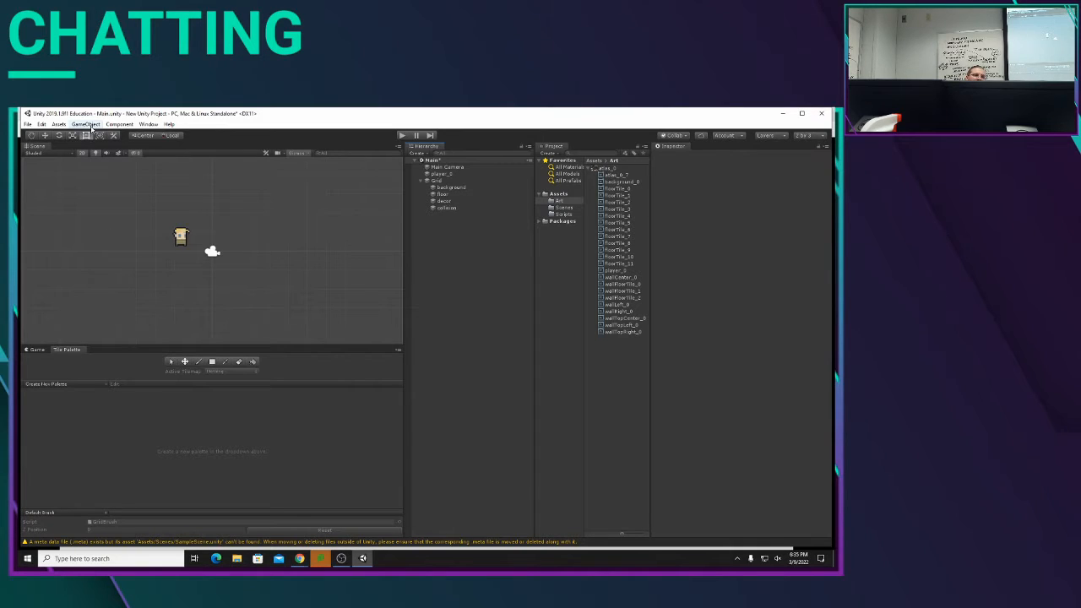
pyautogui.click(148, 124)
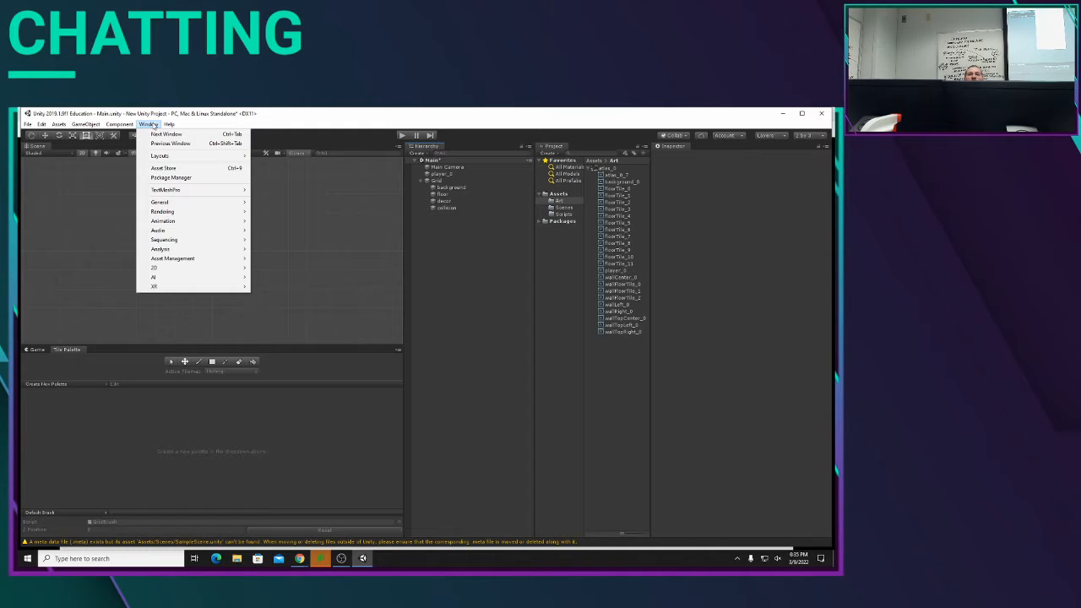
pyautogui.moveTo(224, 270)
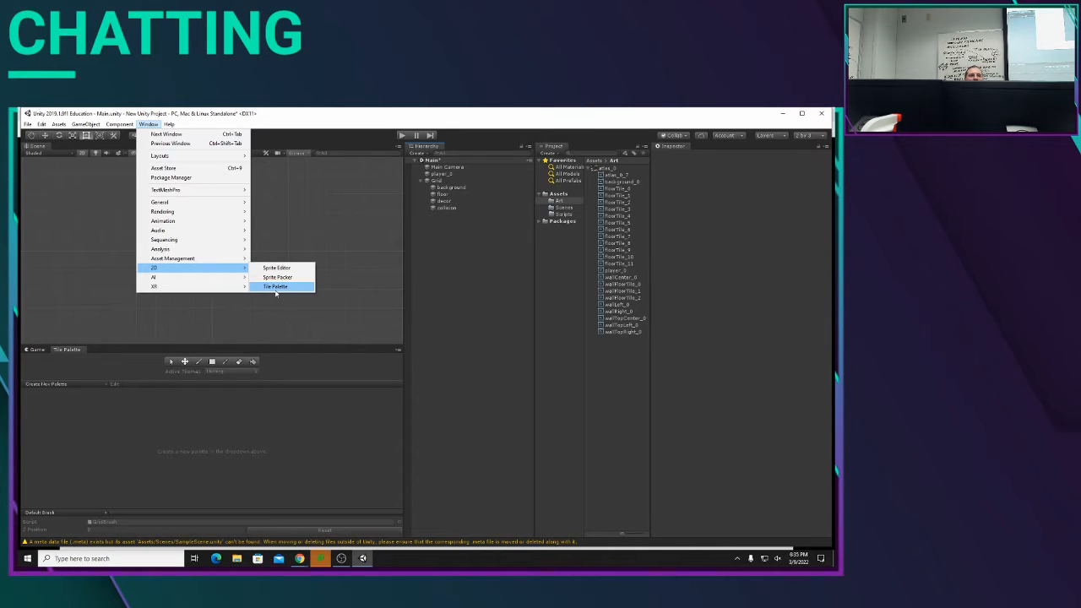
pyautogui.click(521, 344)
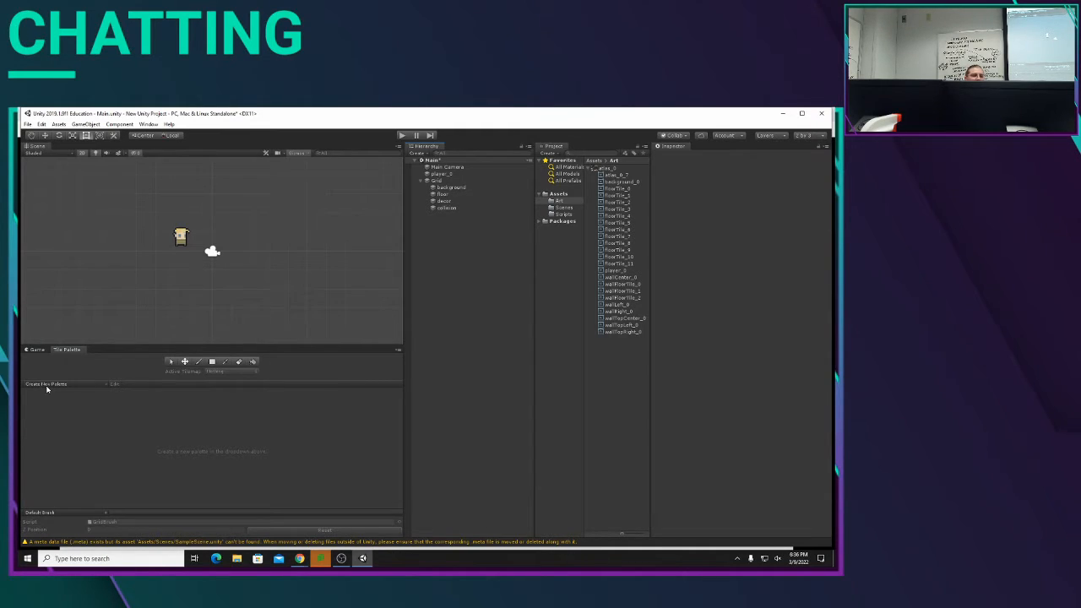
# Step: Create a new tile palette named background with the default grid settings
pyautogui.click(46, 387)
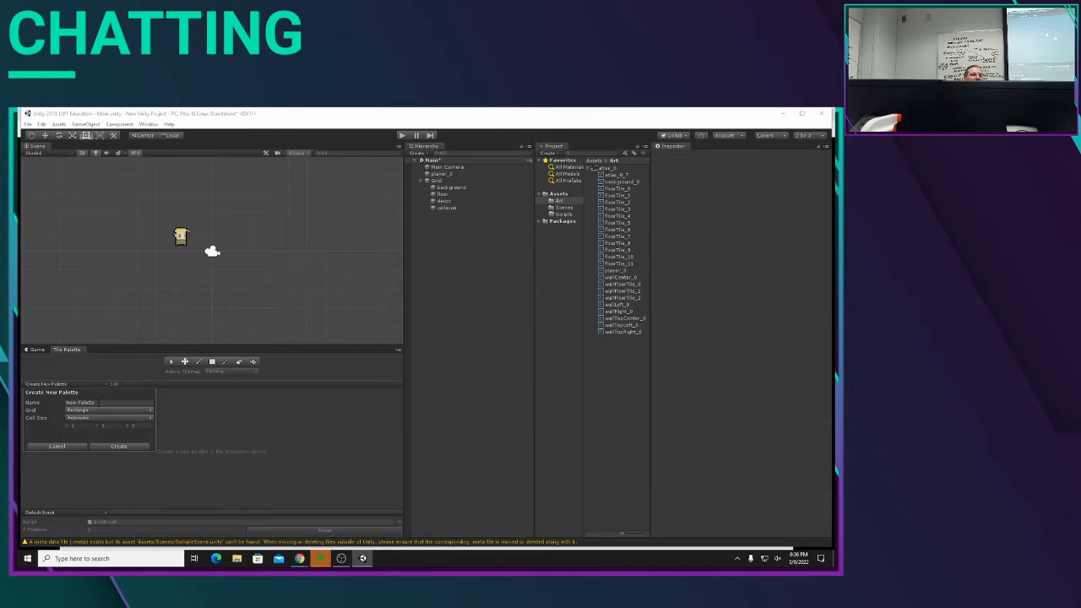
pyautogui.click(102, 403)
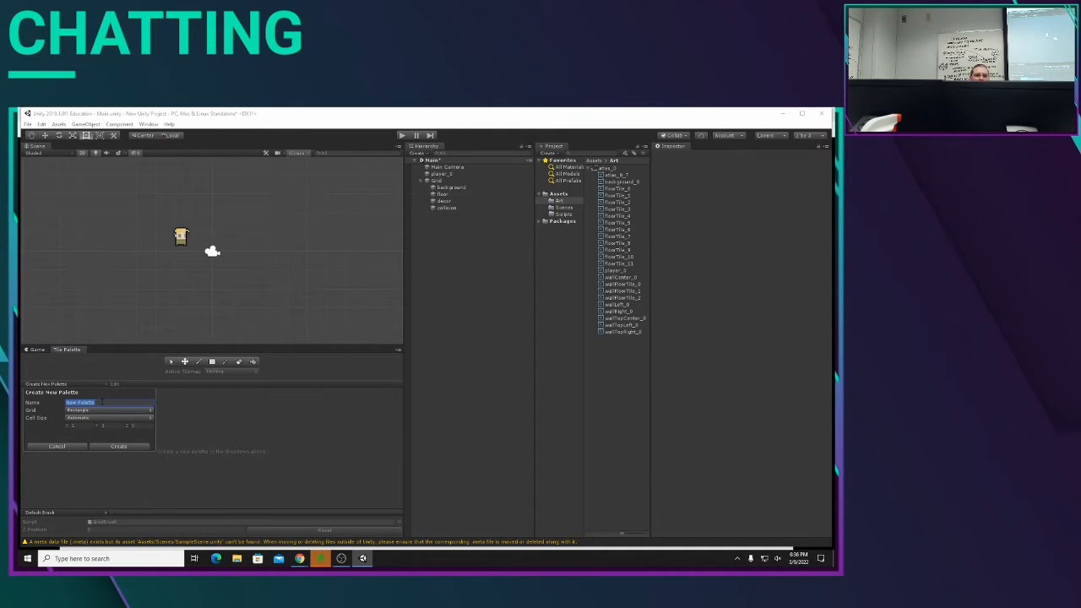
pyautogui.write('Sa')
pyautogui.press('BackSpace')
pyautogui.press('BackSpace')
pyautogui.write('Sackgro')
pyautogui.click(107, 448)
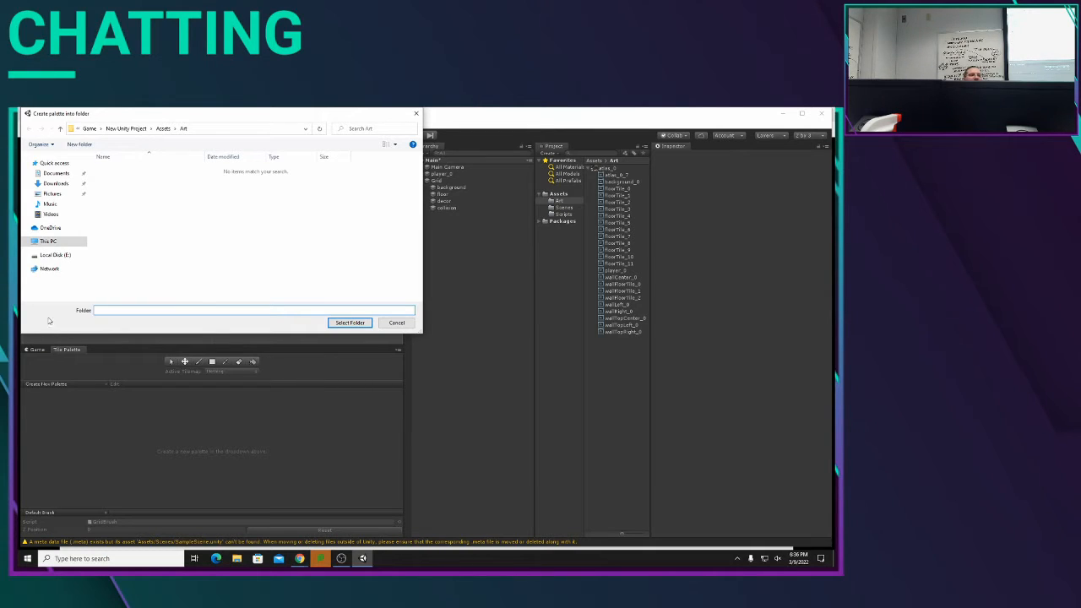
# Step: Browse to the Game > New Unity Project > Assets > Art folder as the palette's save location
pyautogui.click(28, 242)
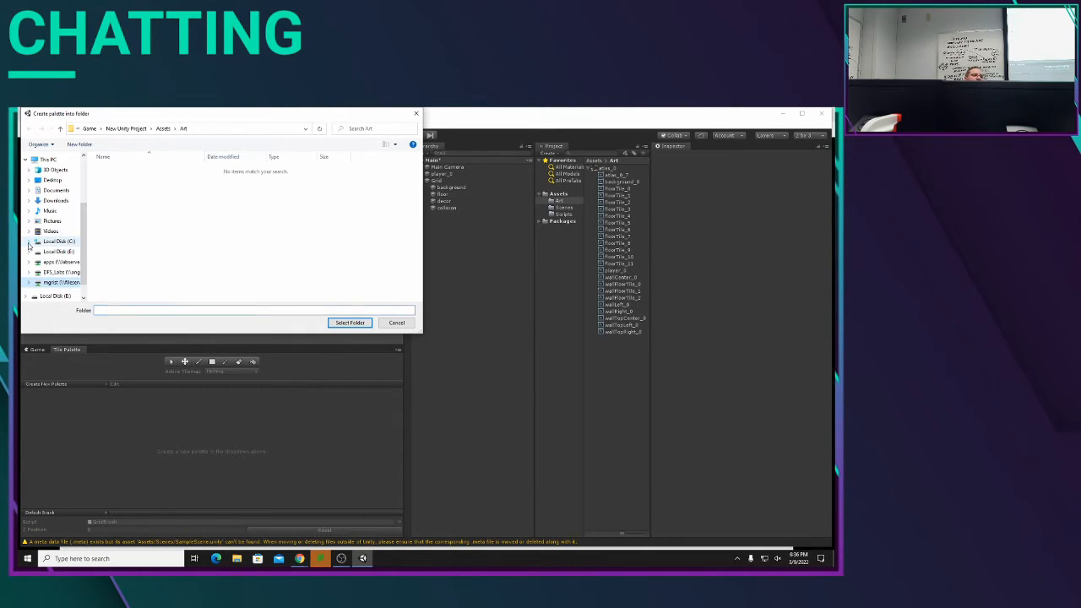
pyautogui.click(49, 287)
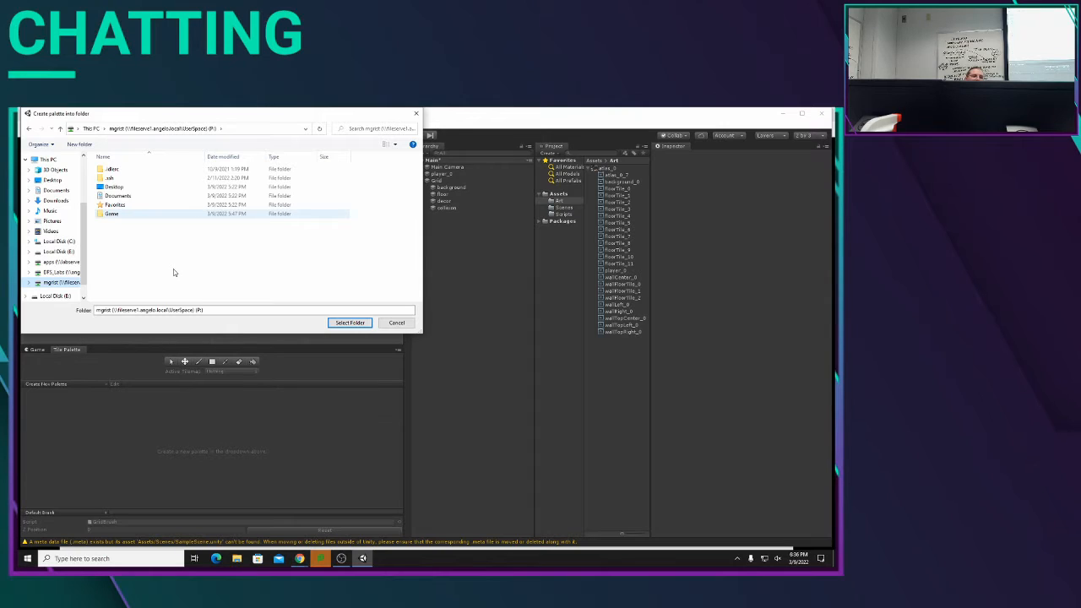
pyautogui.doubleClick(117, 211)
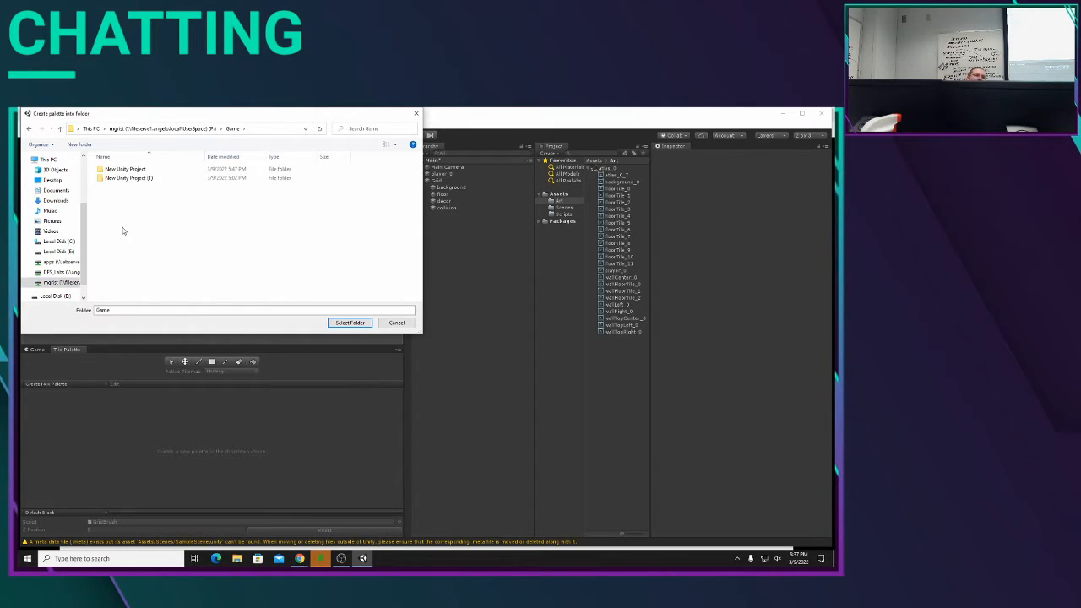
pyautogui.doubleClick(138, 170)
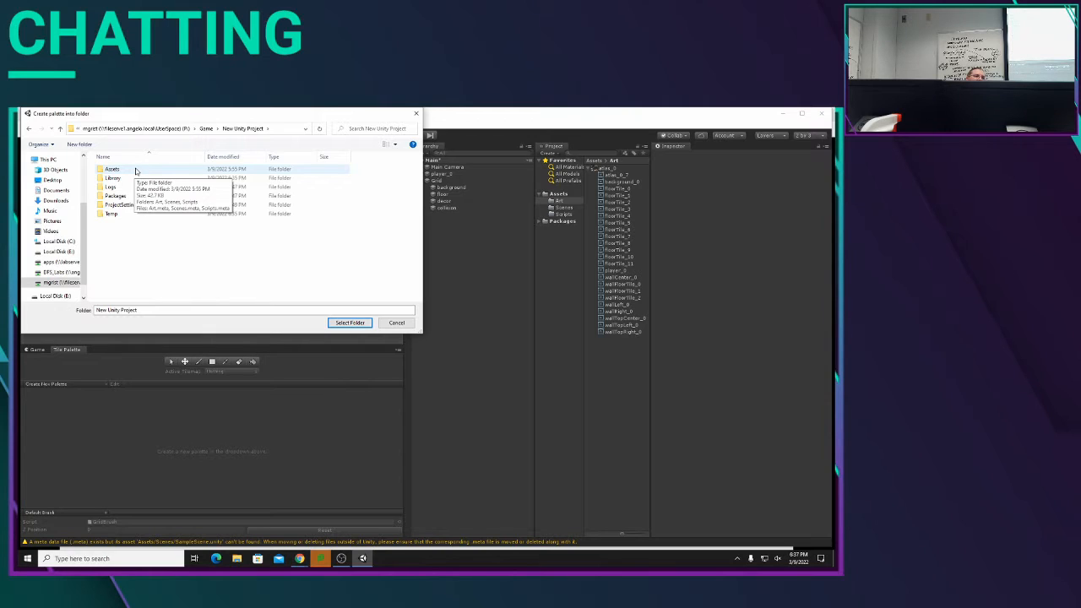
pyautogui.doubleClick(135, 171)
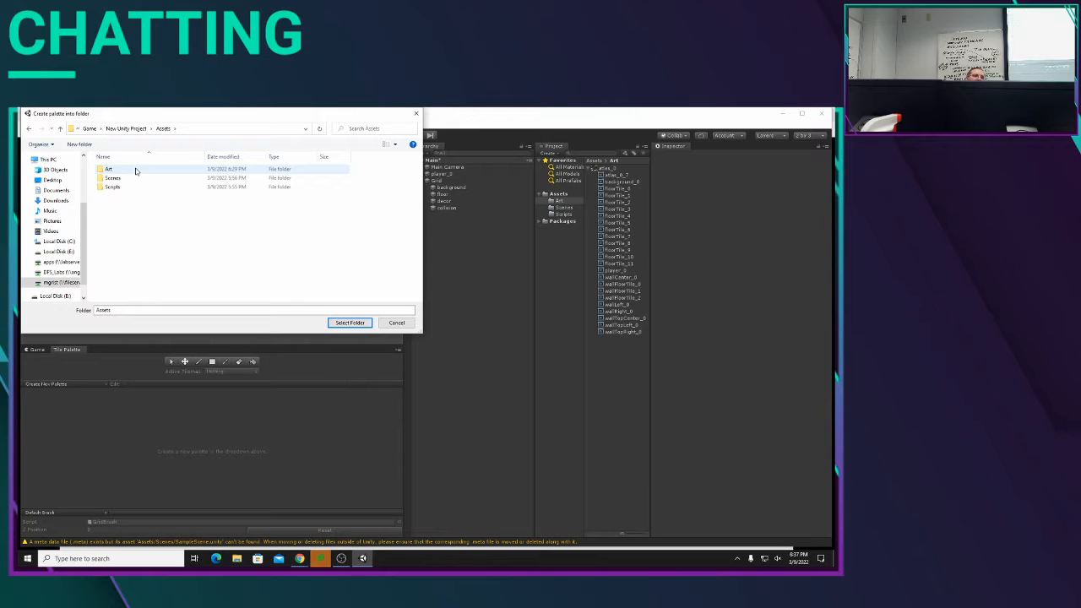
pyautogui.doubleClick(135, 171)
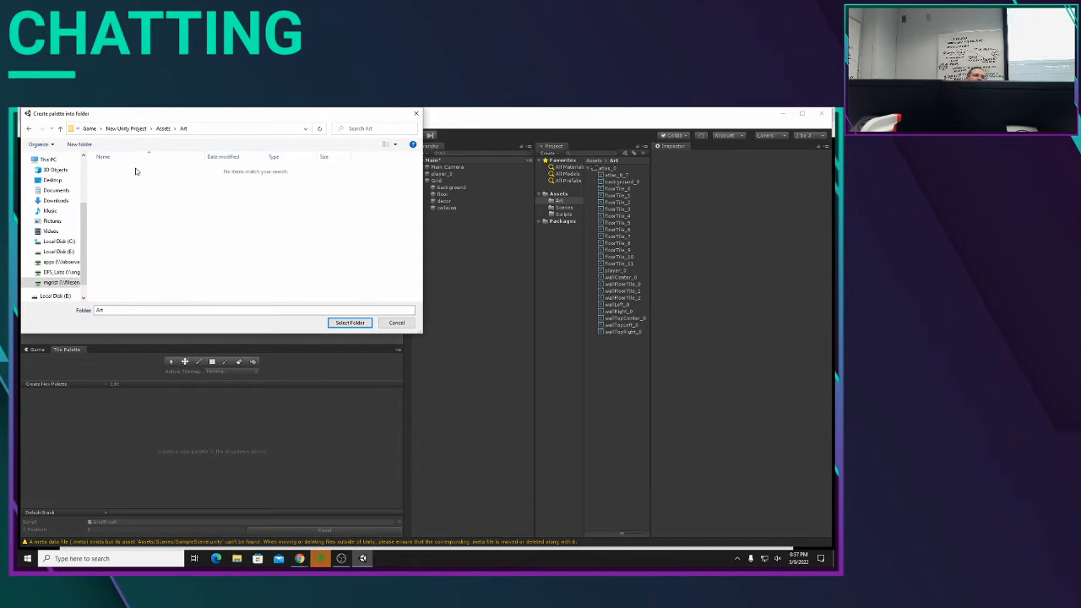
# Step: Create a Tiles folder inside Art and save the new palette into it
pyautogui.rightClick(147, 228)
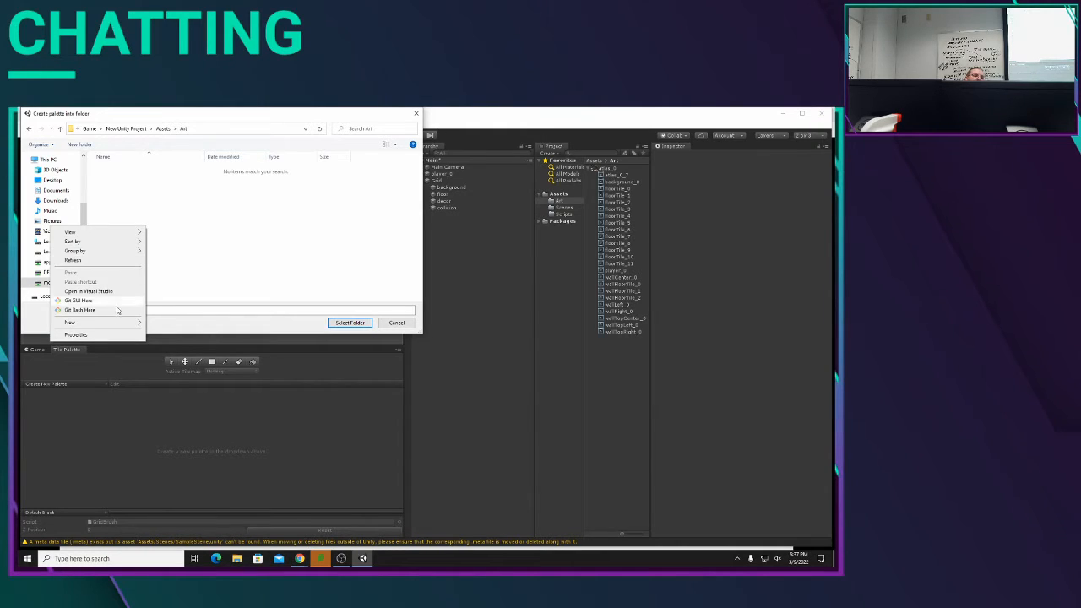
pyautogui.moveTo(120, 325)
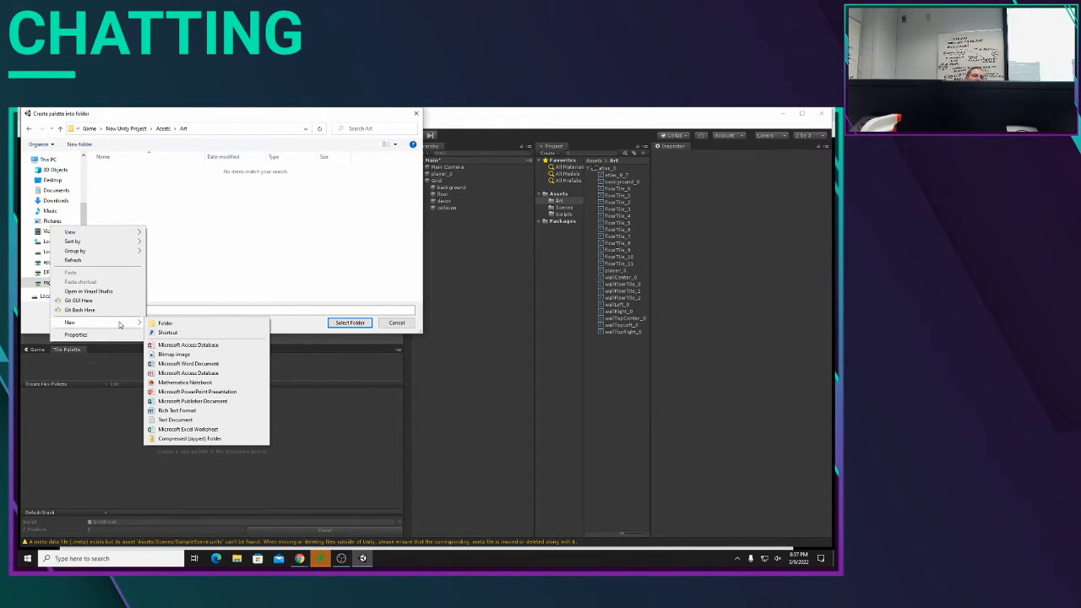
pyautogui.click(166, 323)
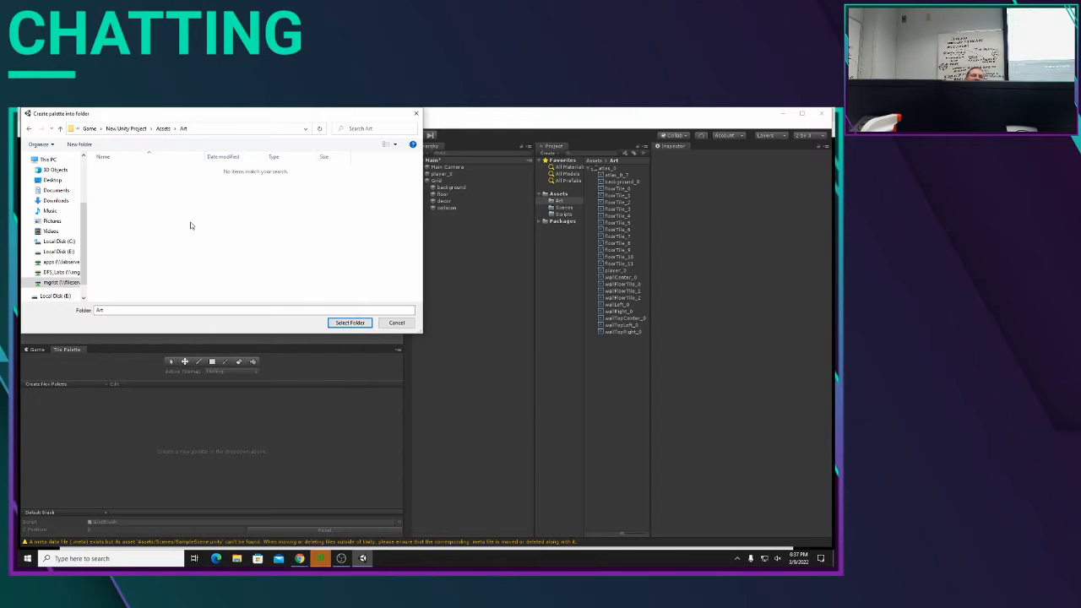
pyautogui.hotkey('ctrl', 'shift', 'n')
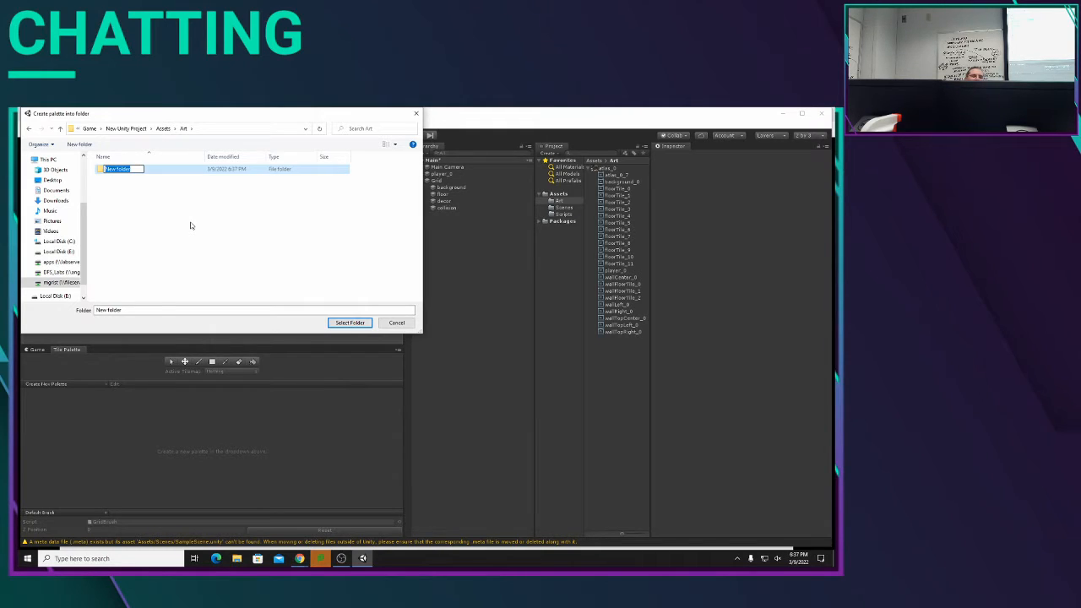
pyautogui.write('T')
pyautogui.write('ill')
pyautogui.press('BackSpace')
pyautogui.press('BackSpace')
pyautogui.press('BackSpace')
pyautogui.write('les')
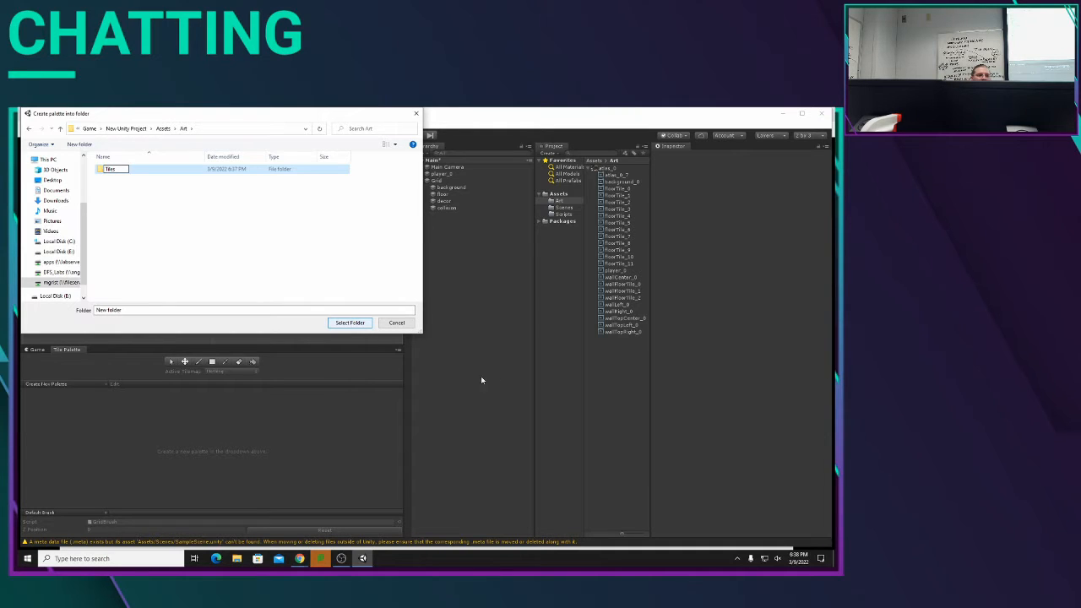
pyautogui.press('Return')
pyautogui.press('Return')
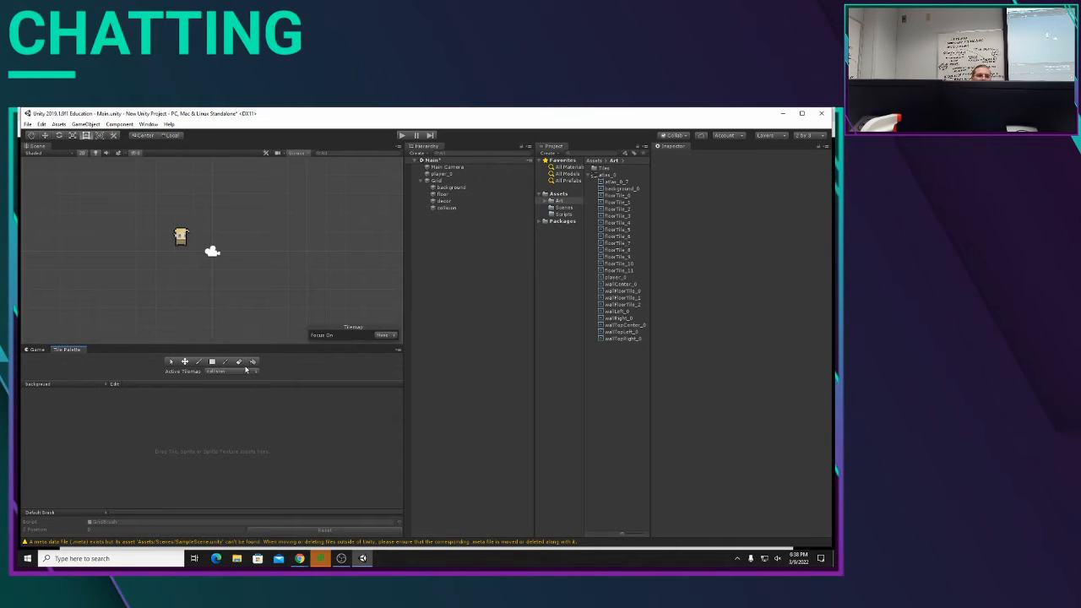
# Step: Make background the active tilemap for painting
pyautogui.click(237, 372)
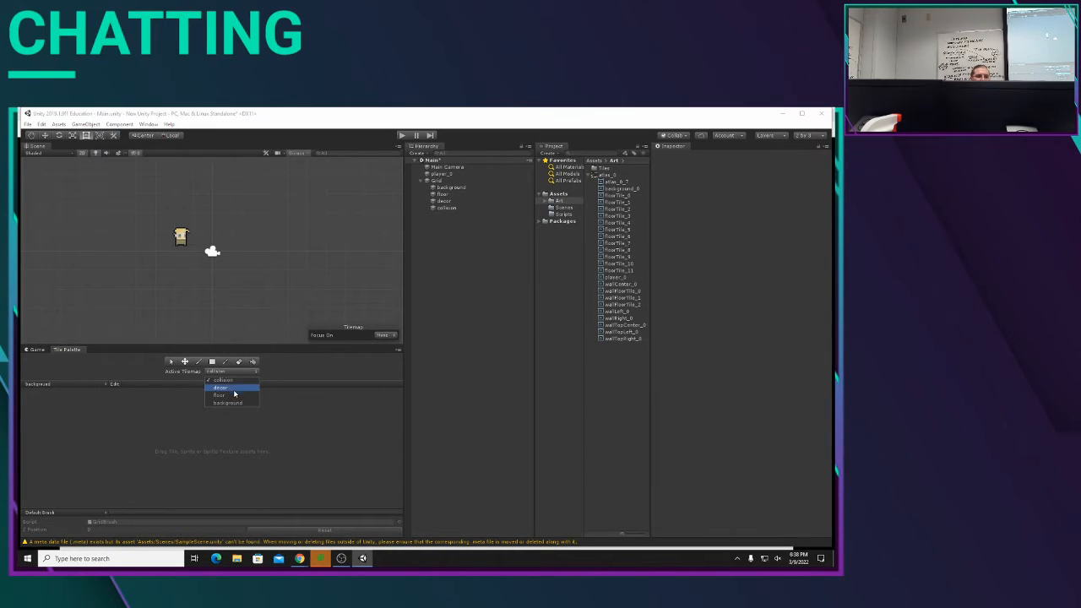
pyautogui.click(228, 402)
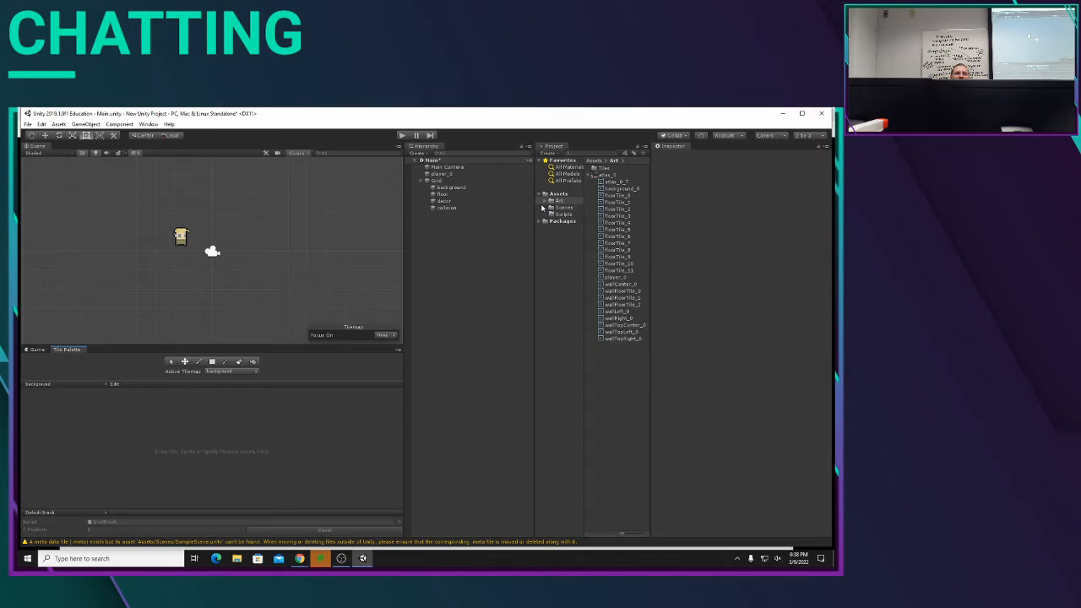
pyautogui.click(624, 189)
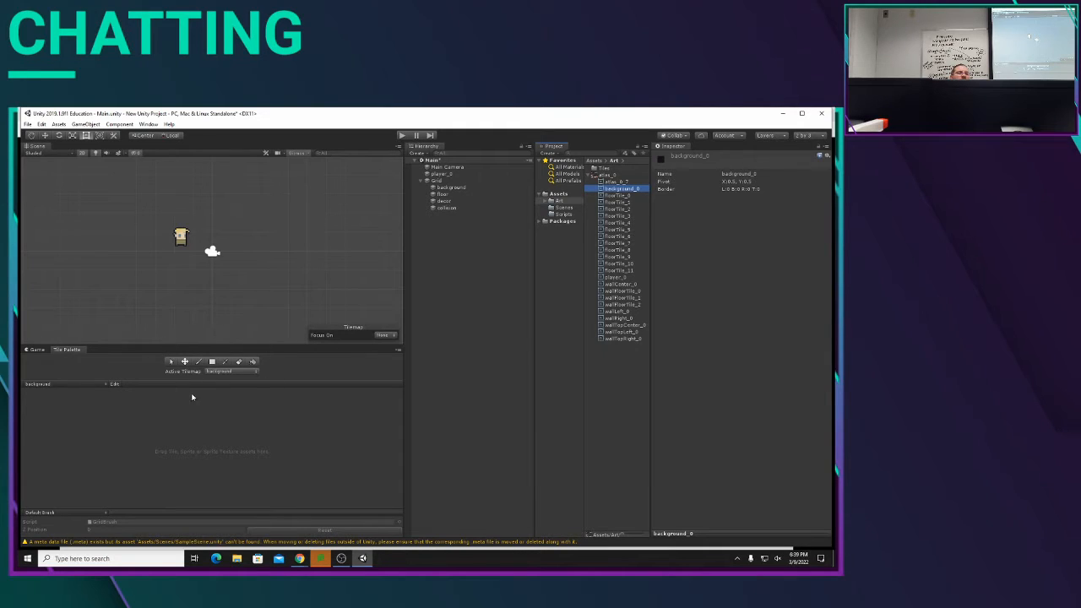
pyautogui.click(232, 372)
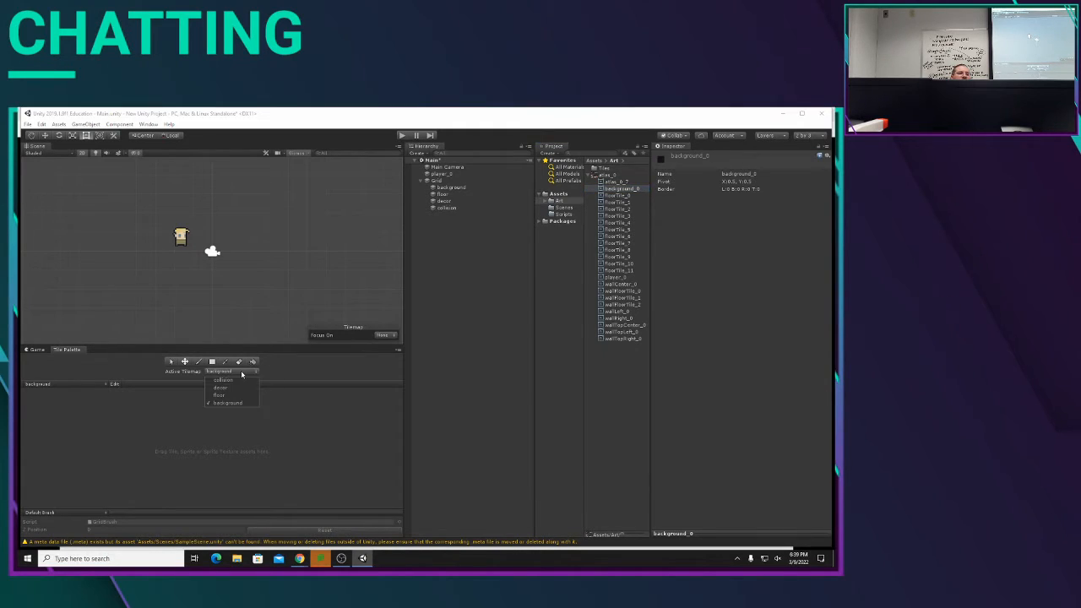
pyautogui.click(236, 403)
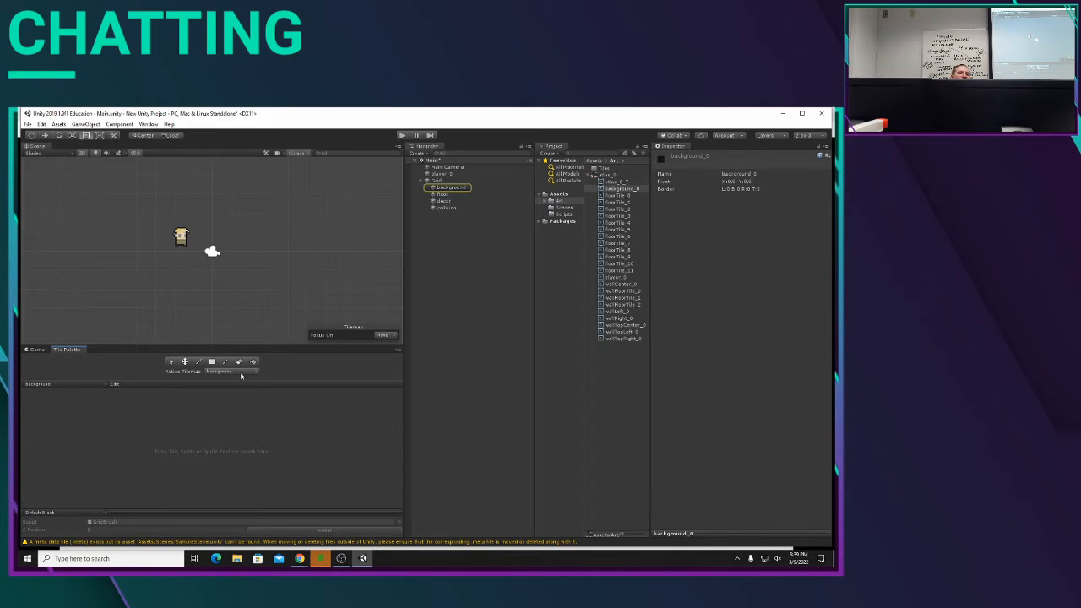
pyautogui.click(240, 373)
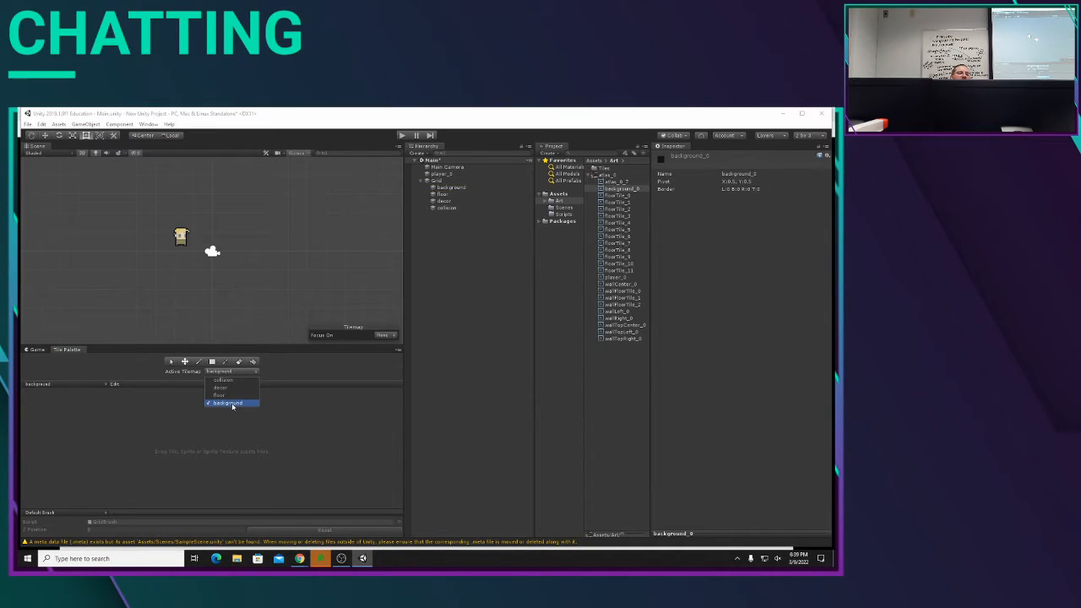
pyautogui.click(232, 404)
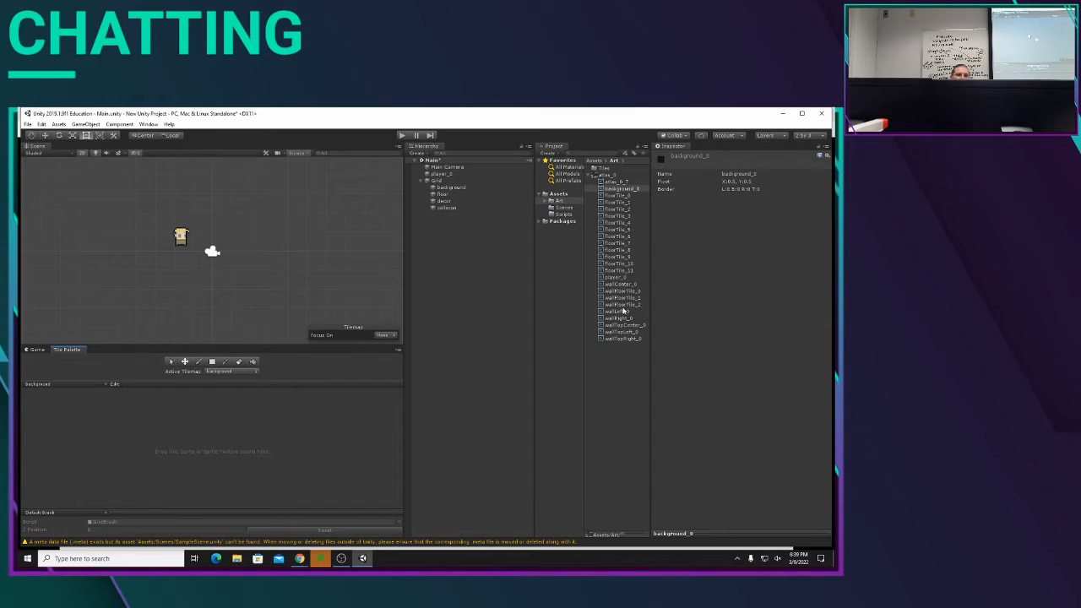
# Step: Add the background_0 sprite to the background palette and save its tile as background_0.asset in the Tiles folder
pyautogui.click(621, 190)
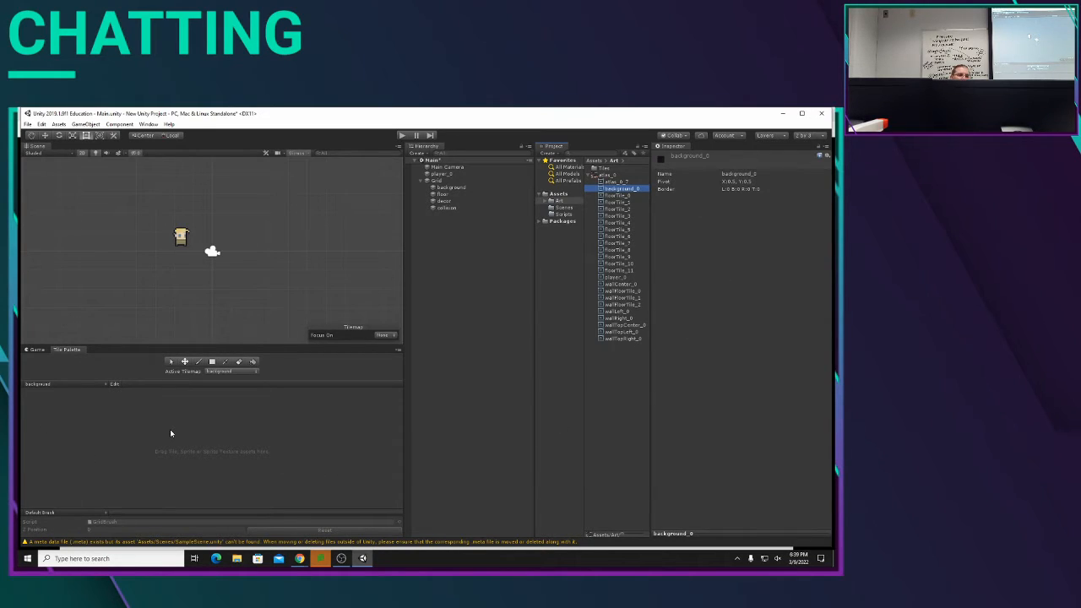
pyautogui.moveTo(169, 433); pyautogui.dragTo(210, 444)
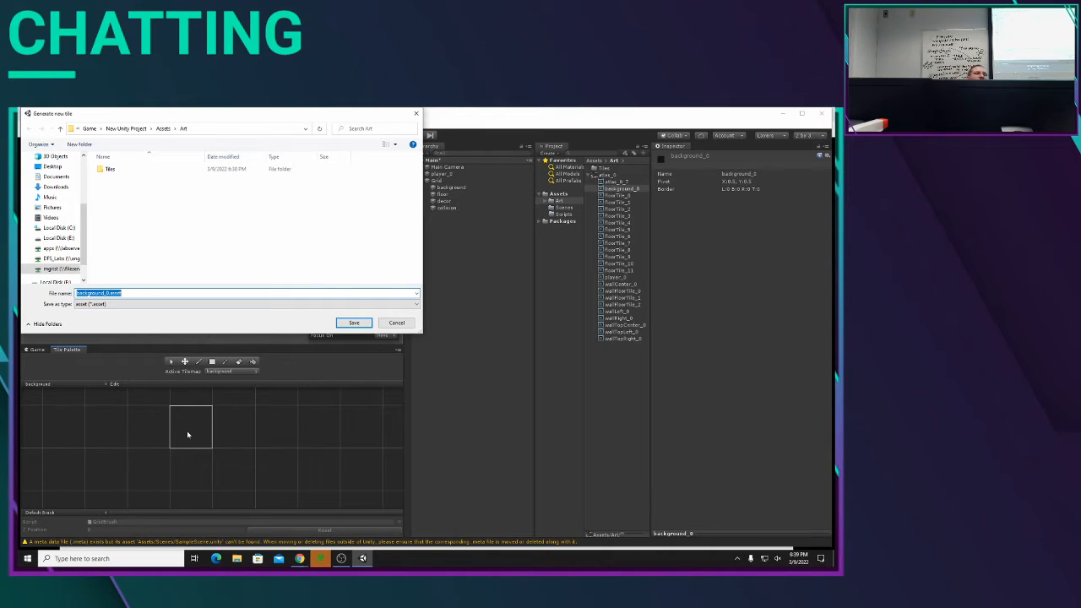
pyautogui.click(111, 171)
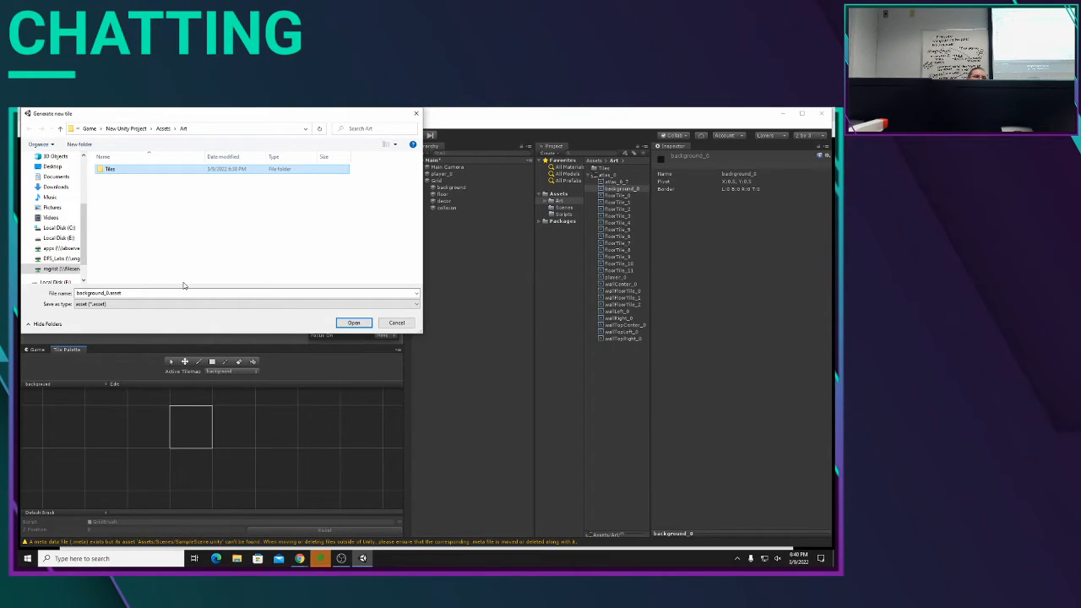
pyautogui.press('Return')
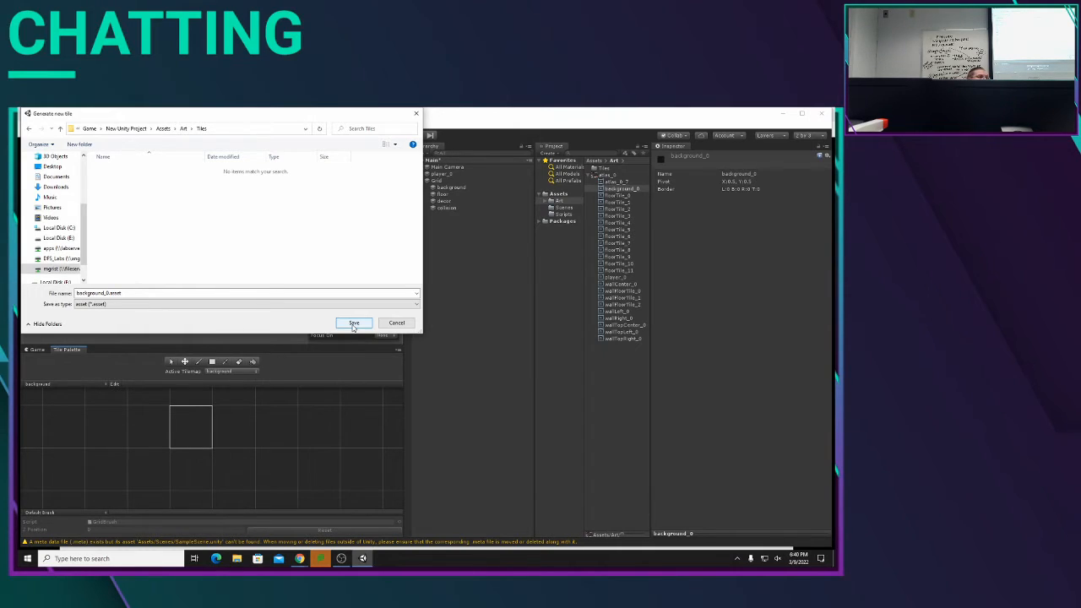
pyautogui.click(354, 323)
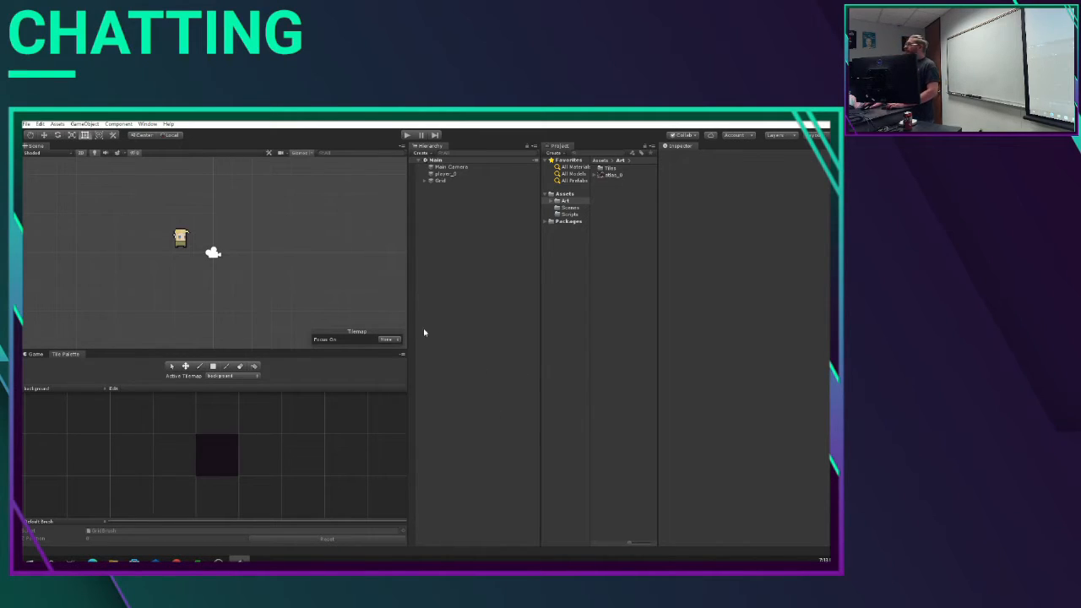
# Step: Brush strokes of the dark background tile above the camera frame, and fill a box of it covering the whole frame and its surroundings
pyautogui.click(183, 242)
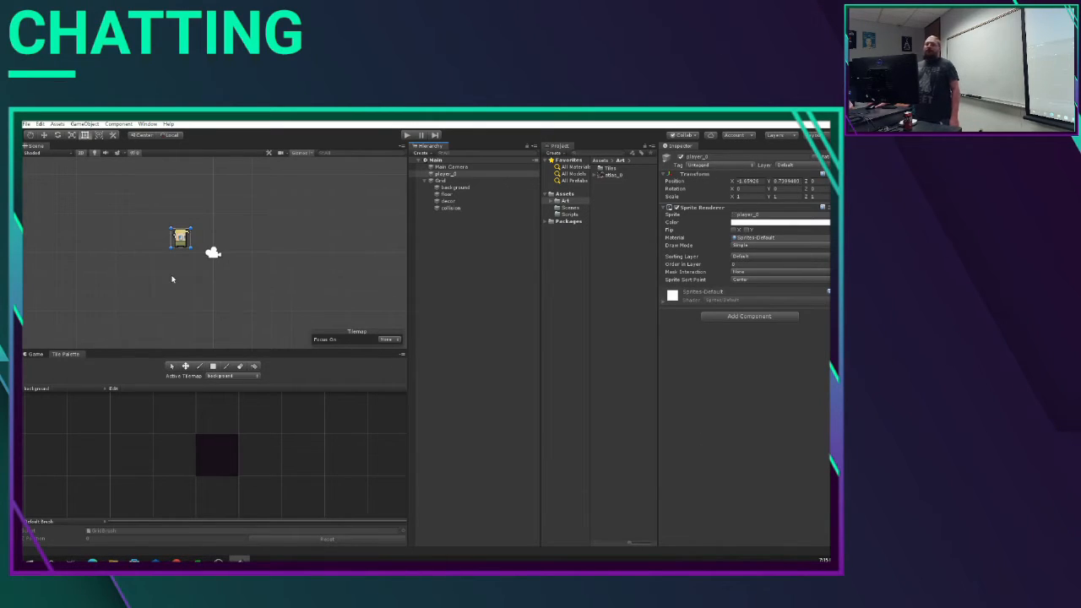
pyautogui.scroll(-5, 213, 257)
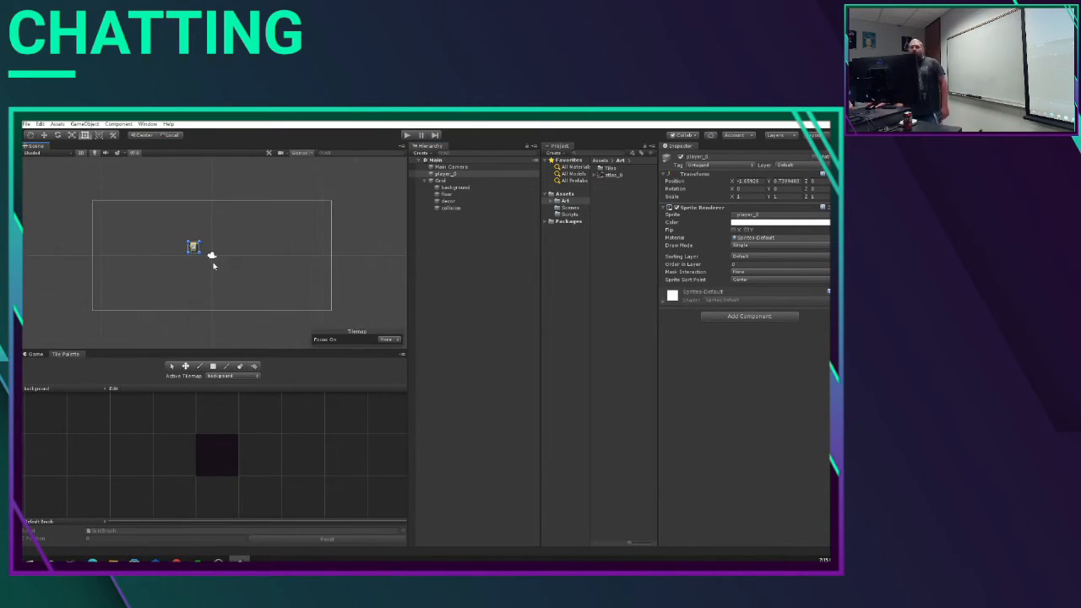
pyautogui.scroll(-3, 198, 264)
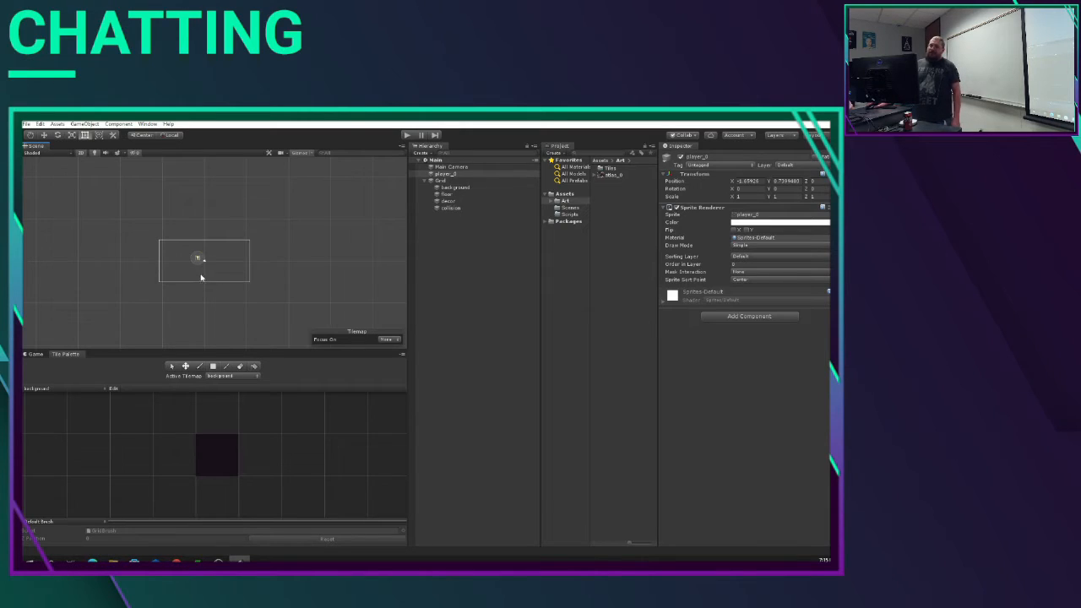
pyautogui.scroll(1, 202, 276)
pyautogui.moveTo(182, 290); pyautogui.dragTo(193, 270, button='middle')
pyautogui.scroll(1, 195, 278)
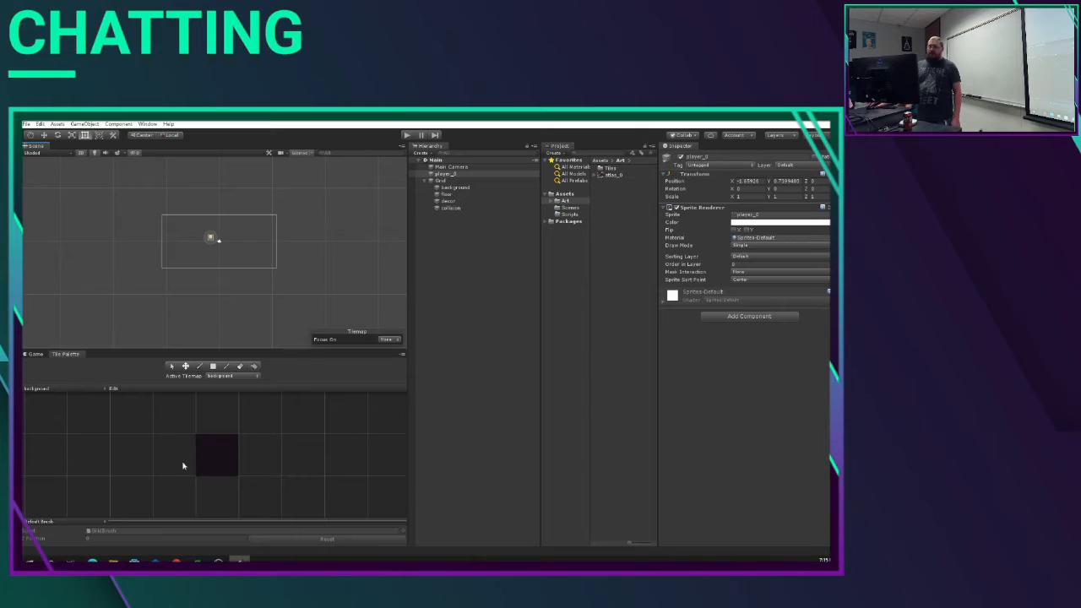
pyautogui.click(226, 455)
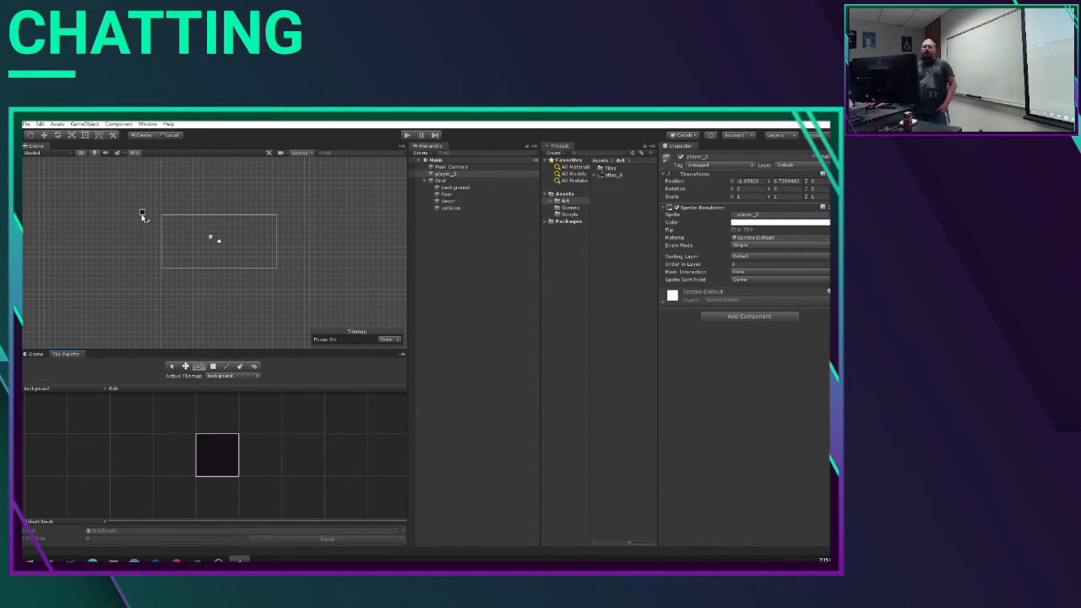
pyautogui.moveTo(142, 202)
pyautogui.mouseDown()
pyautogui.moveTo(323, 202)
pyautogui.moveTo(161, 205)
pyautogui.moveTo(291, 198)
pyautogui.mouseUp()
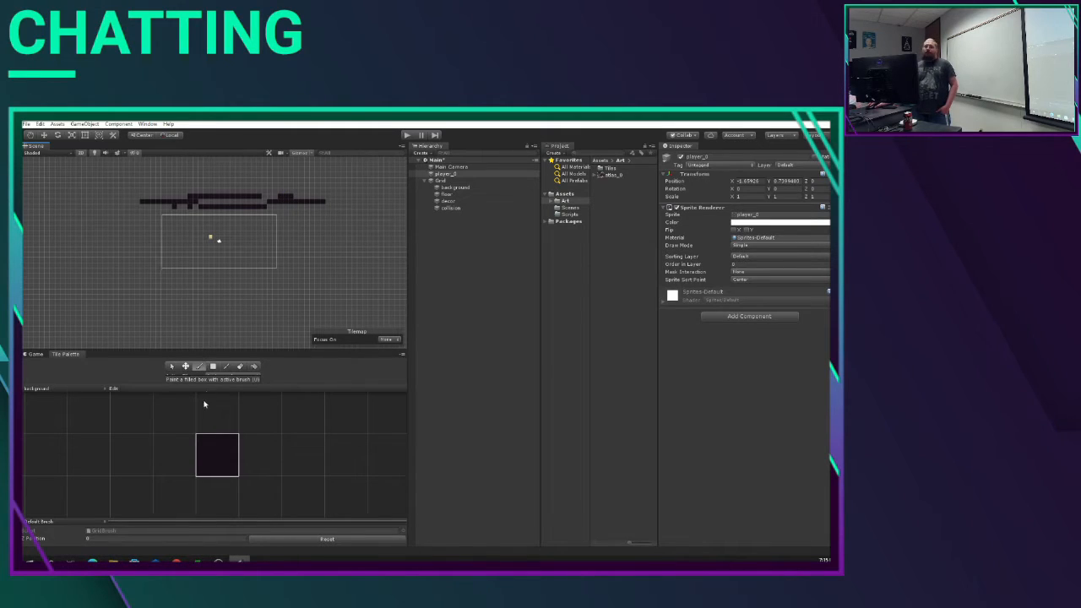
pyautogui.click(213, 368)
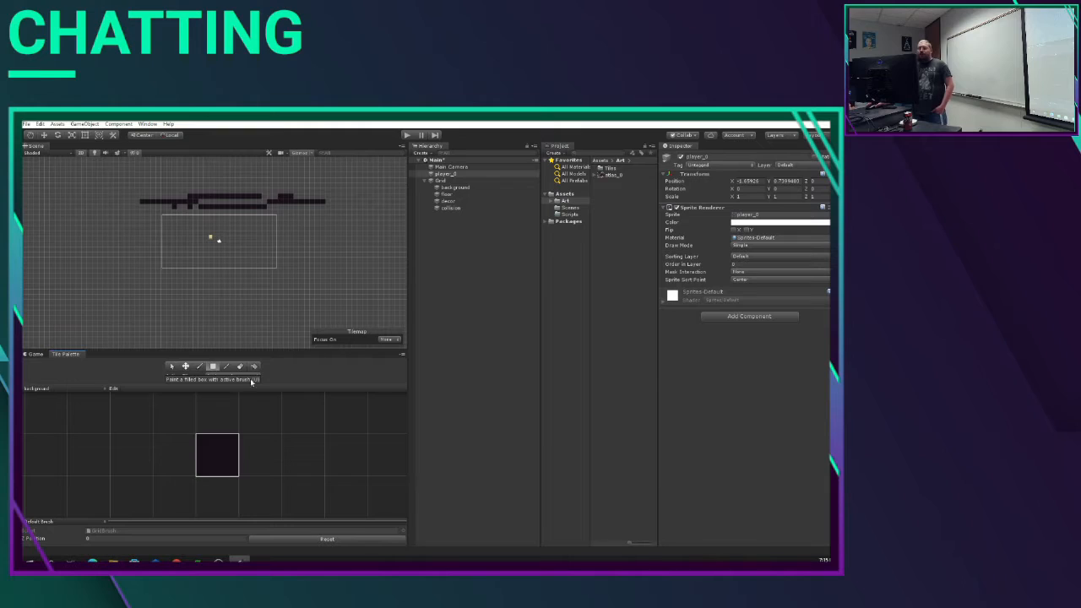
pyautogui.moveTo(138, 189)
pyautogui.mouseDown()
pyautogui.moveTo(252, 273)
pyautogui.moveTo(322, 303)
pyautogui.mouseUp()
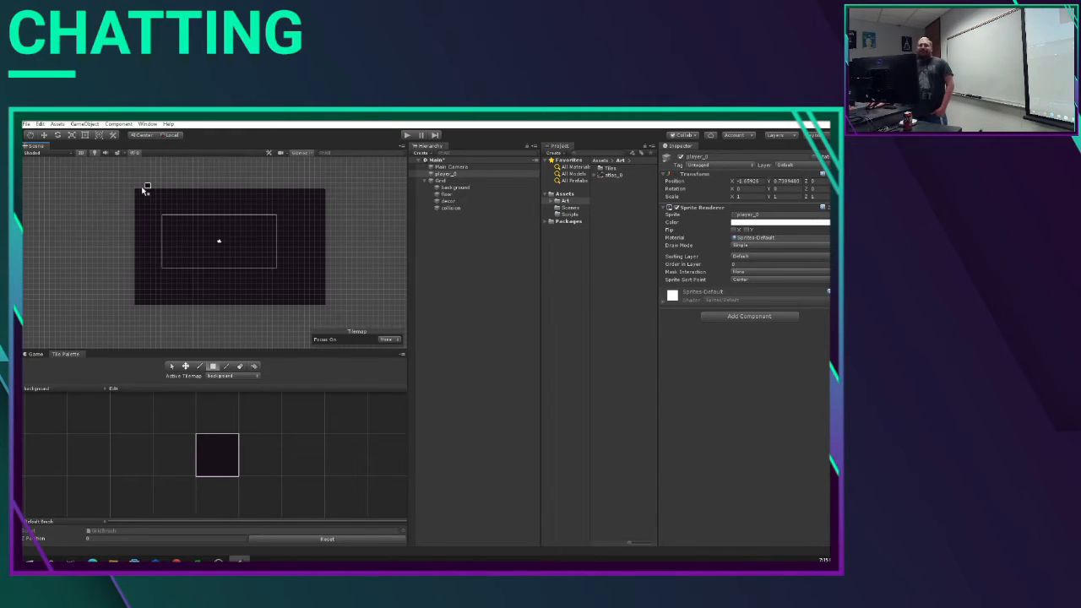
# Step: Extend the dark background fill with larger boxes around the camera frame, and select the background tilemap
pyautogui.moveTo(125, 182)
pyautogui.mouseDown()
pyautogui.moveTo(217, 265)
pyautogui.moveTo(324, 311)
pyautogui.mouseUp()
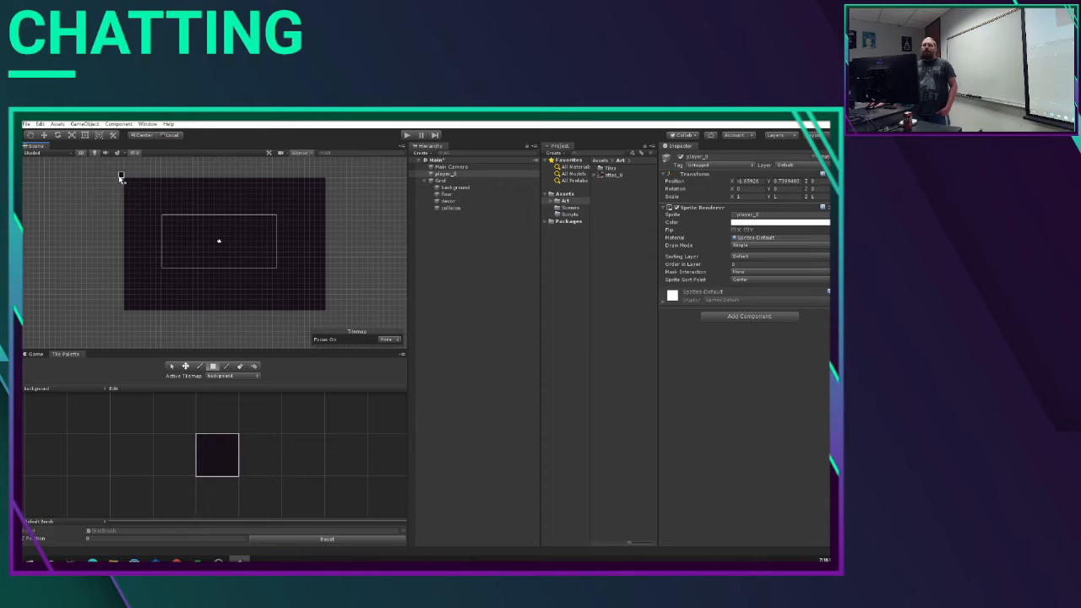
pyautogui.moveTo(121, 176); pyautogui.dragTo(323, 313)
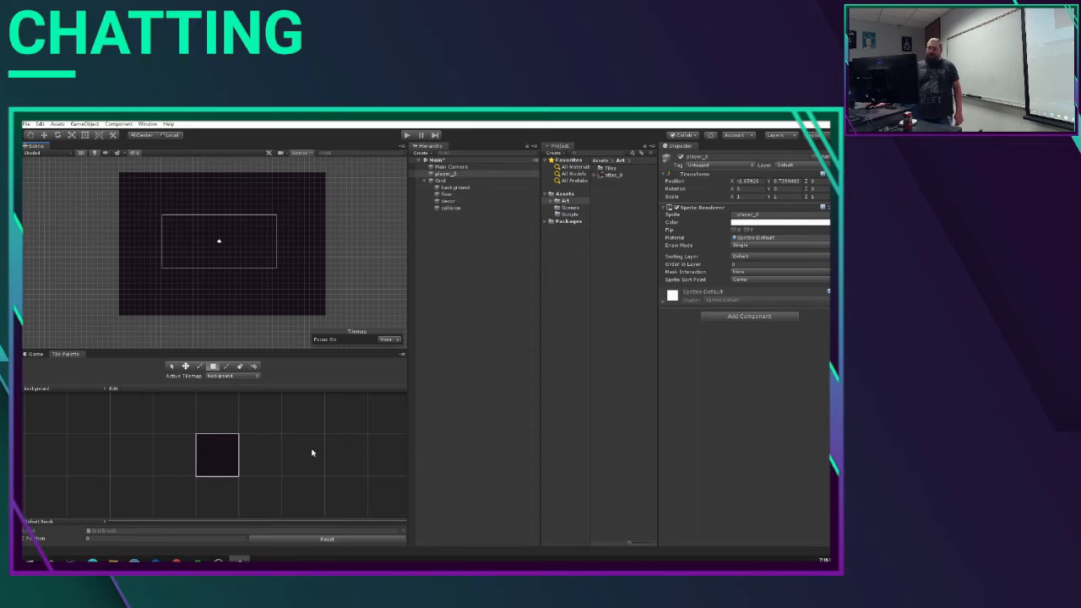
pyautogui.click(451, 187)
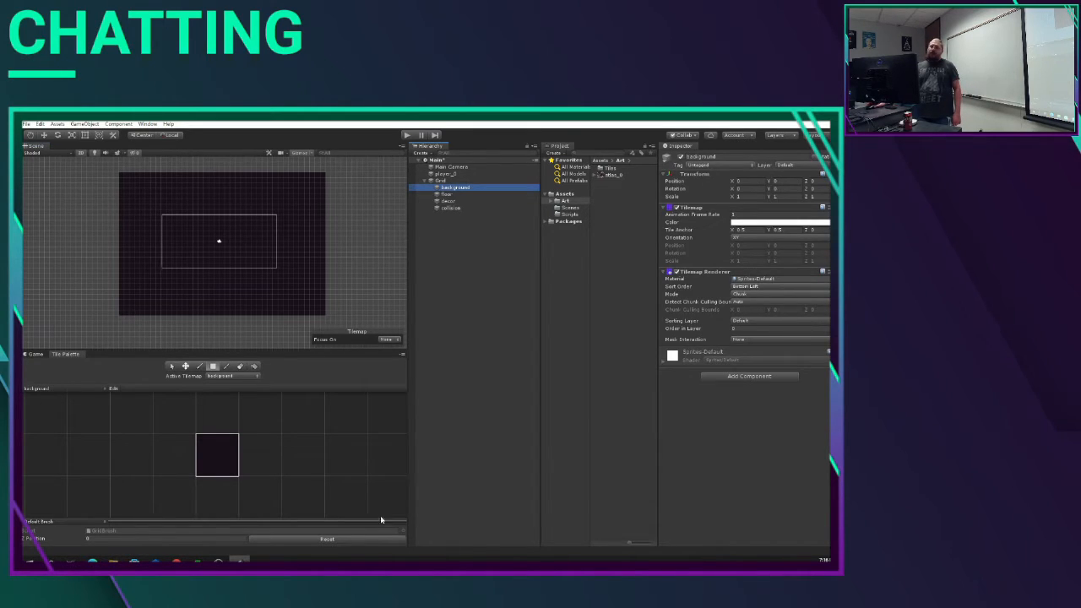
# Step: Select the floor tilemap, create a new tile palette named floor, and save it in the Tiles folder
pyautogui.click(449, 195)
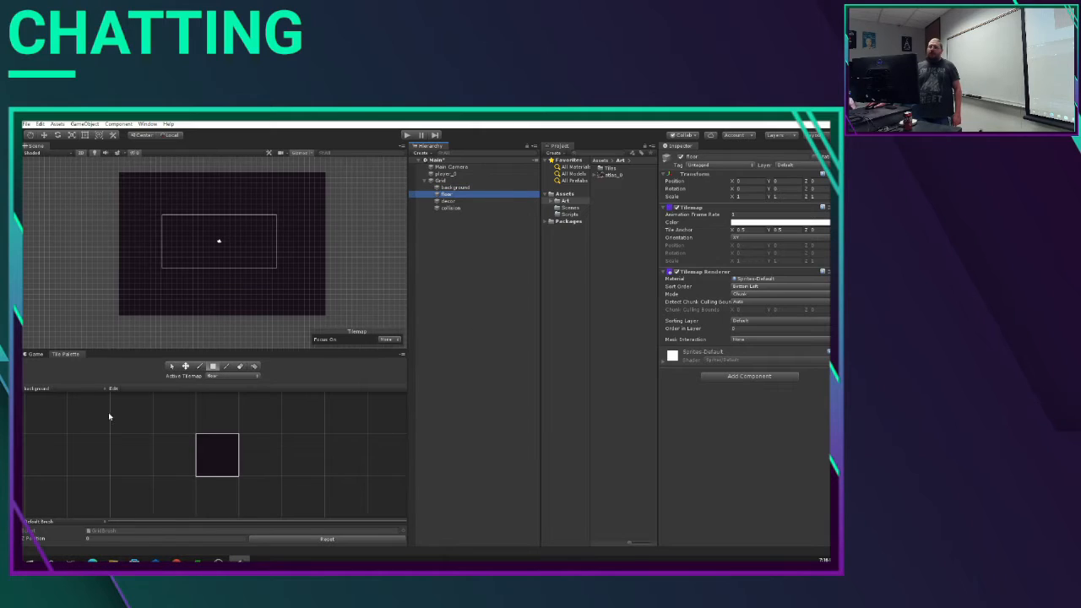
pyautogui.click(39, 389)
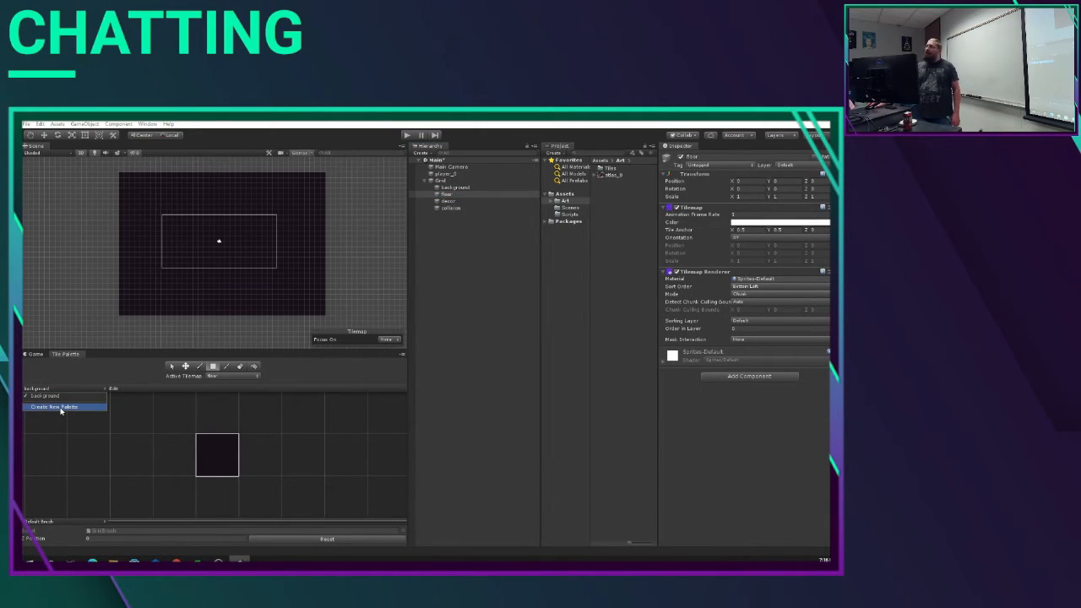
pyautogui.click(55, 407)
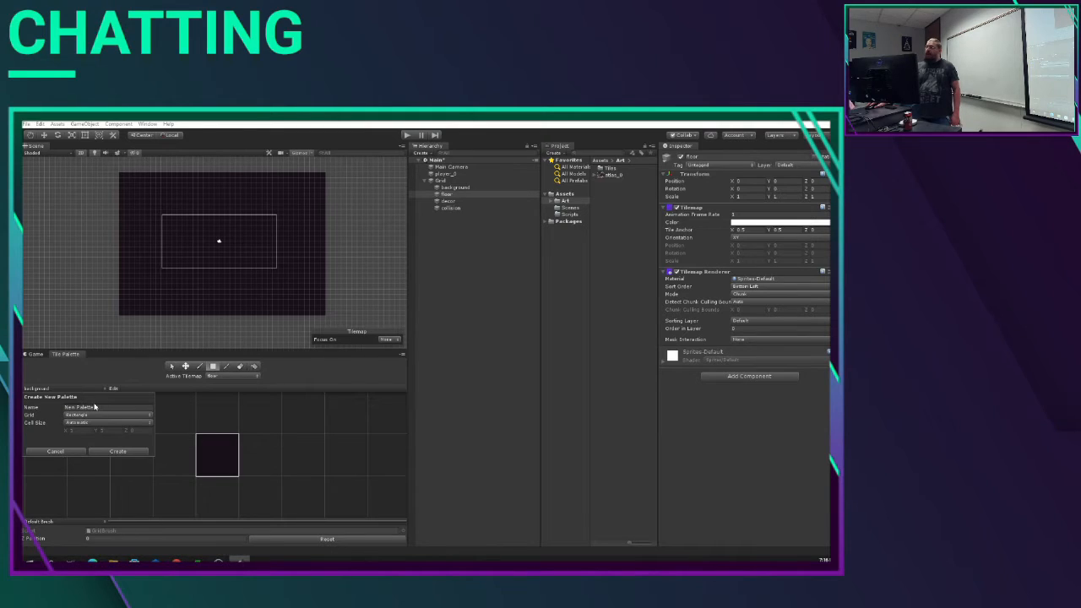
pyautogui.click(84, 407)
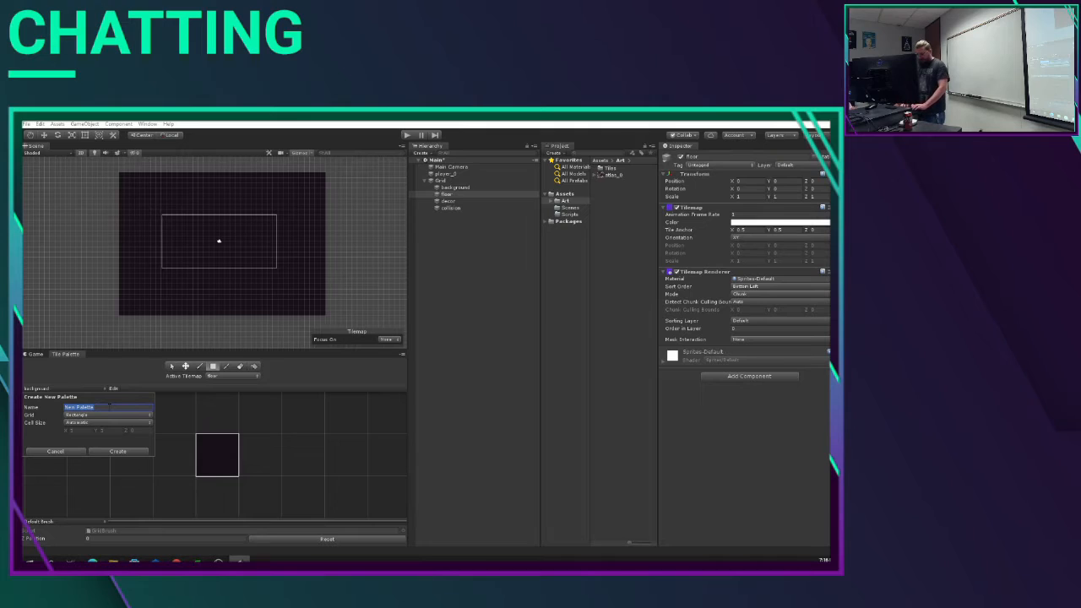
pyautogui.write('floor')
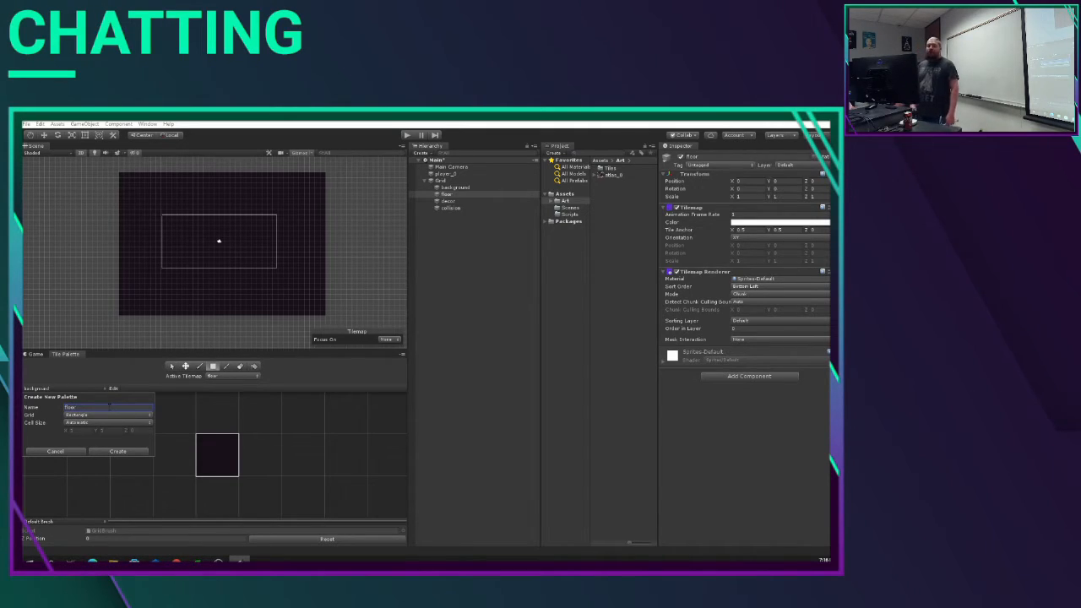
pyautogui.click(117, 451)
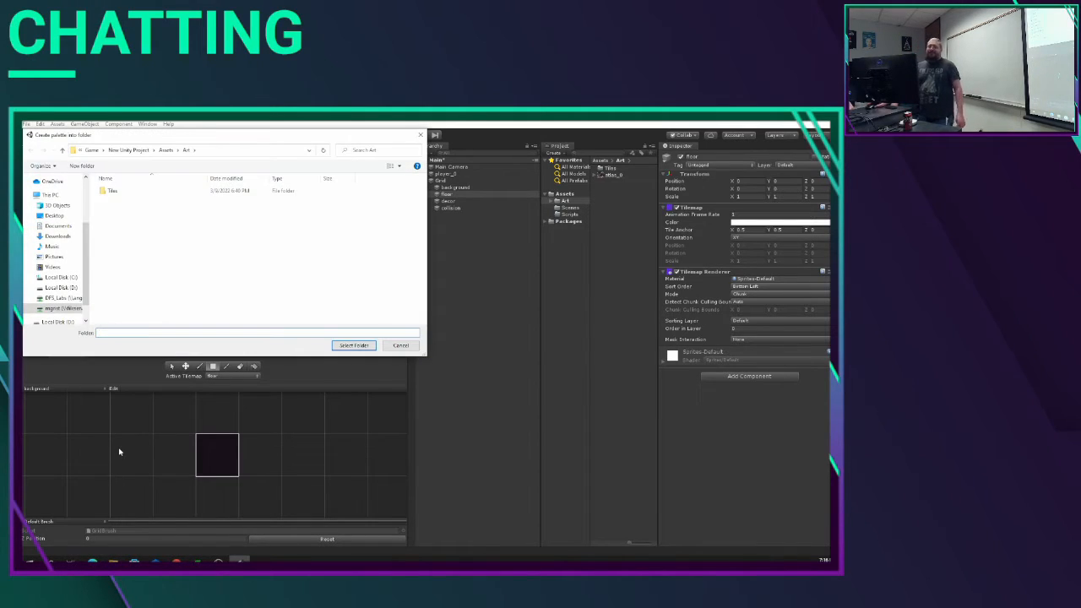
pyautogui.click(121, 193)
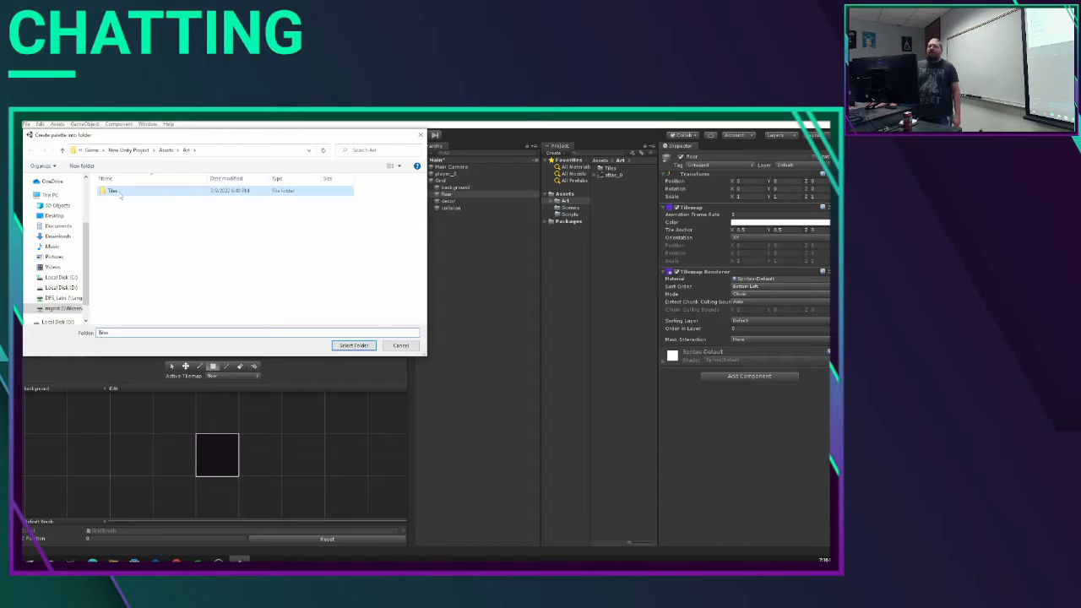
pyautogui.click(354, 346)
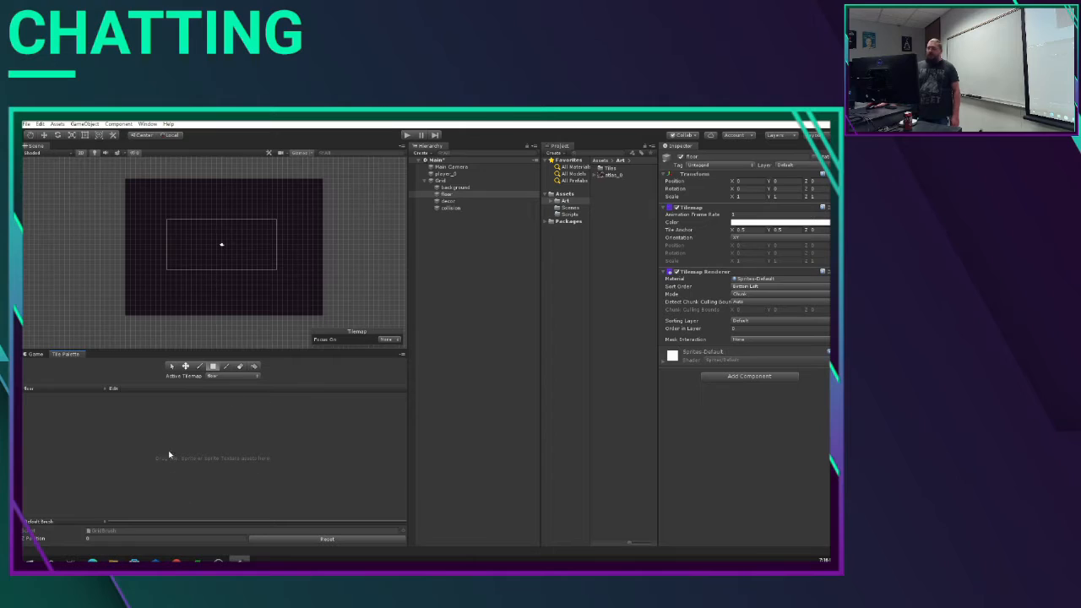
# Step: Switch to the floor palette with floor as the active tilemap, and expand the atlas_0 sprites in the Art folder
pyautogui.click(552, 201)
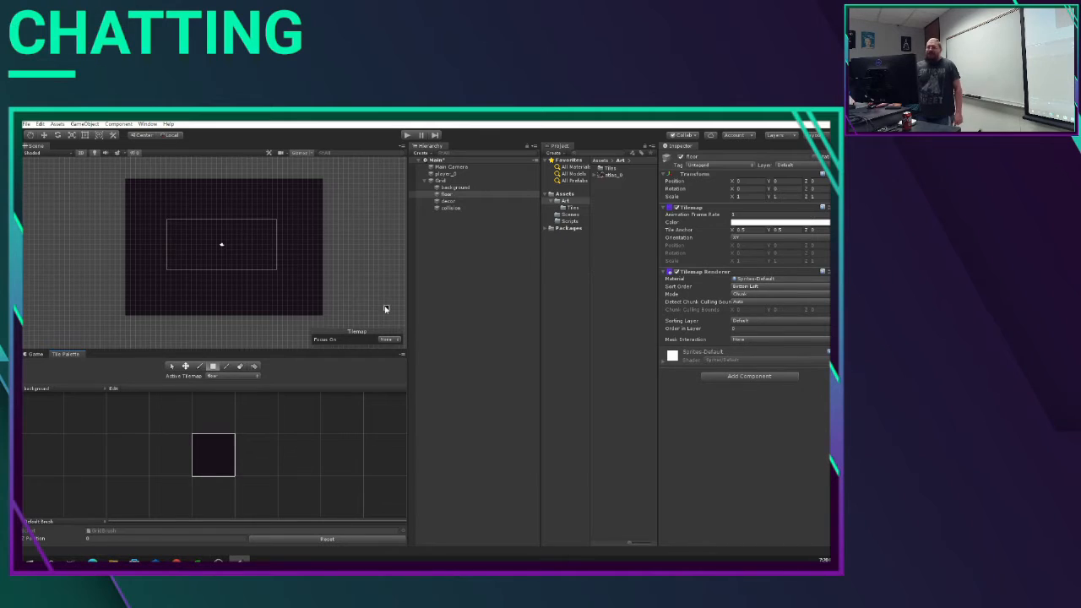
pyautogui.click(230, 376)
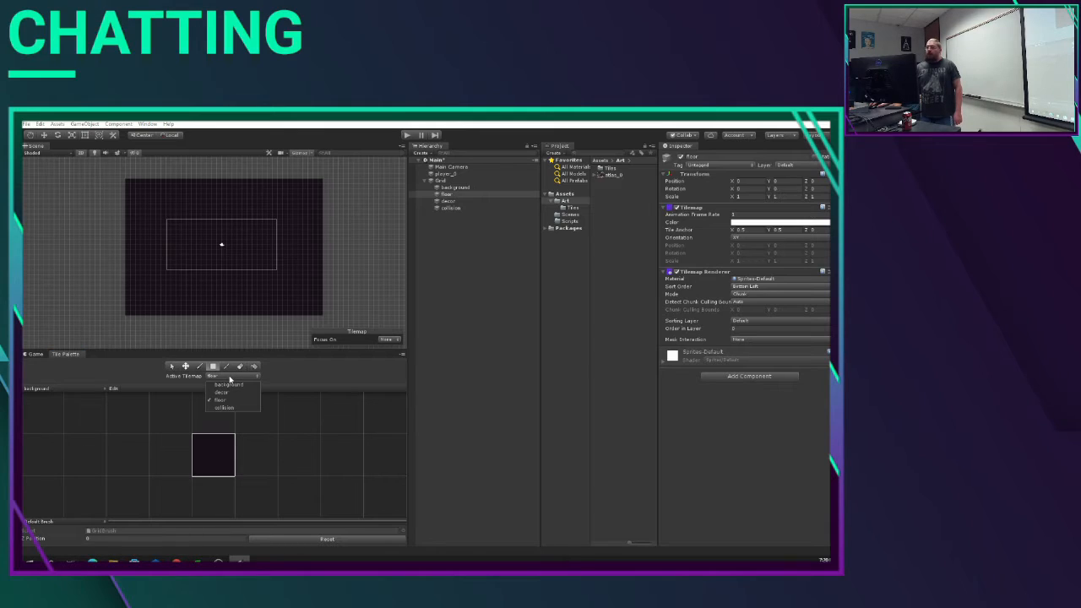
pyautogui.click(231, 402)
pyautogui.click(50, 394)
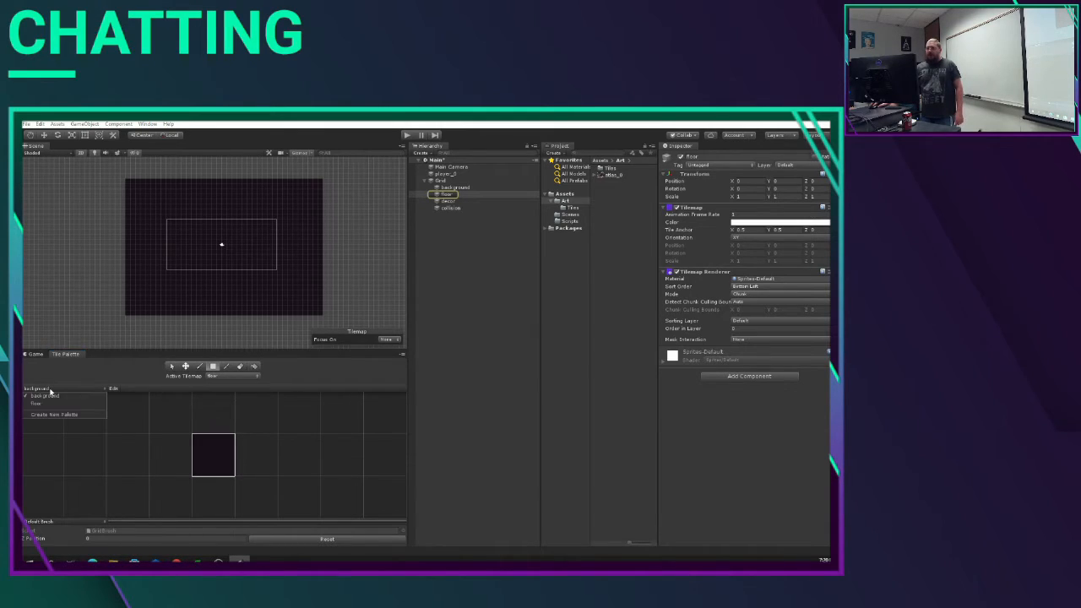
pyautogui.click(48, 412)
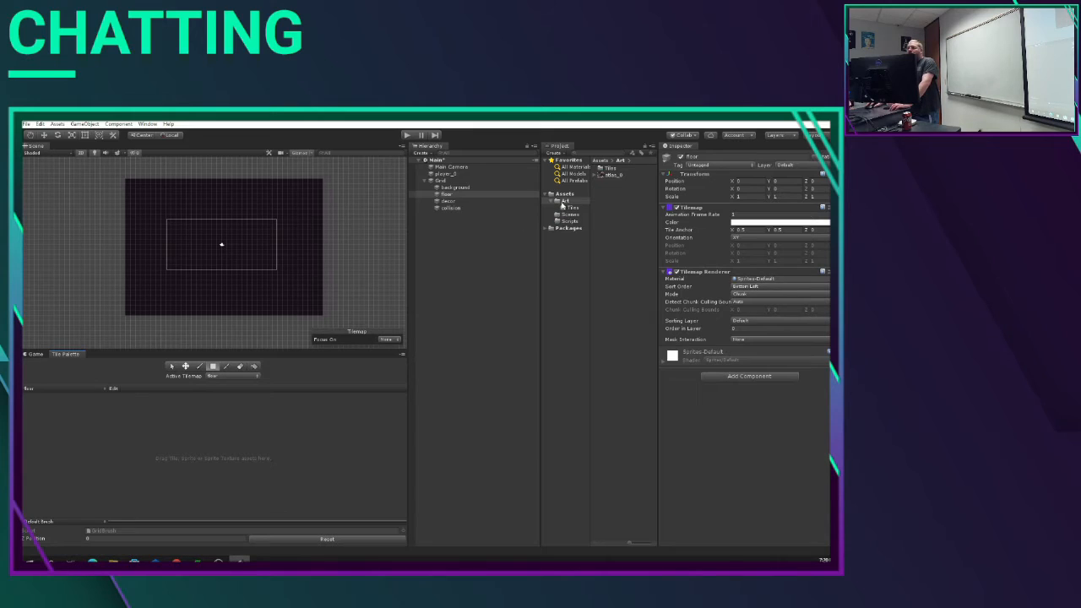
pyautogui.click(596, 177)
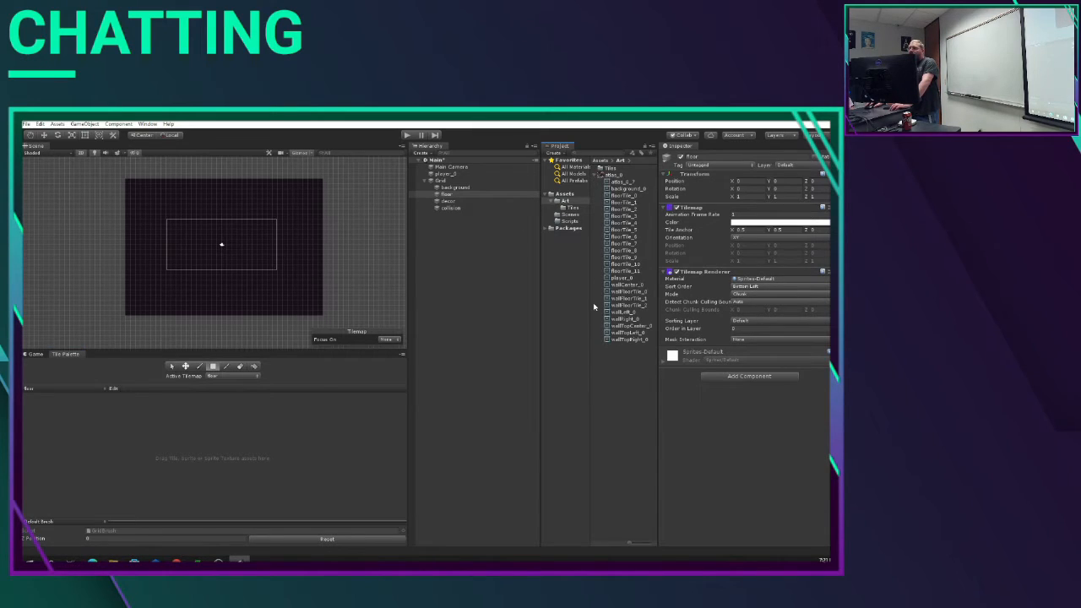
# Step: Try to add sprites floorTile_0 through floorTile_11 to the floor palette, generating their tiles in the Tiles folder
pyautogui.click(625, 196)
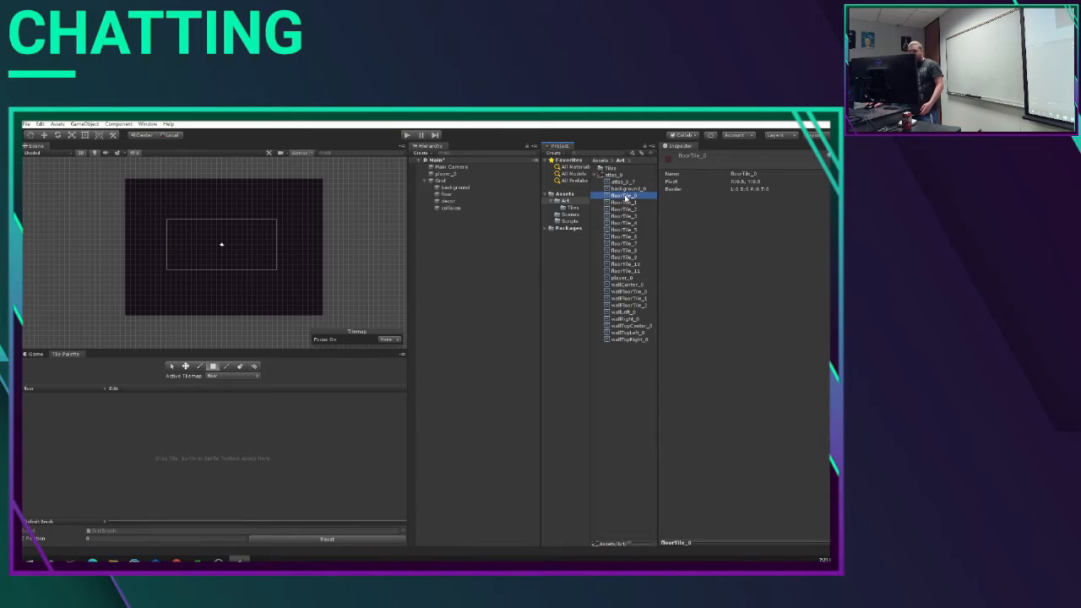
pyautogui.keyDown('shift'); pyautogui.click(627, 272); pyautogui.keyUp('shift')
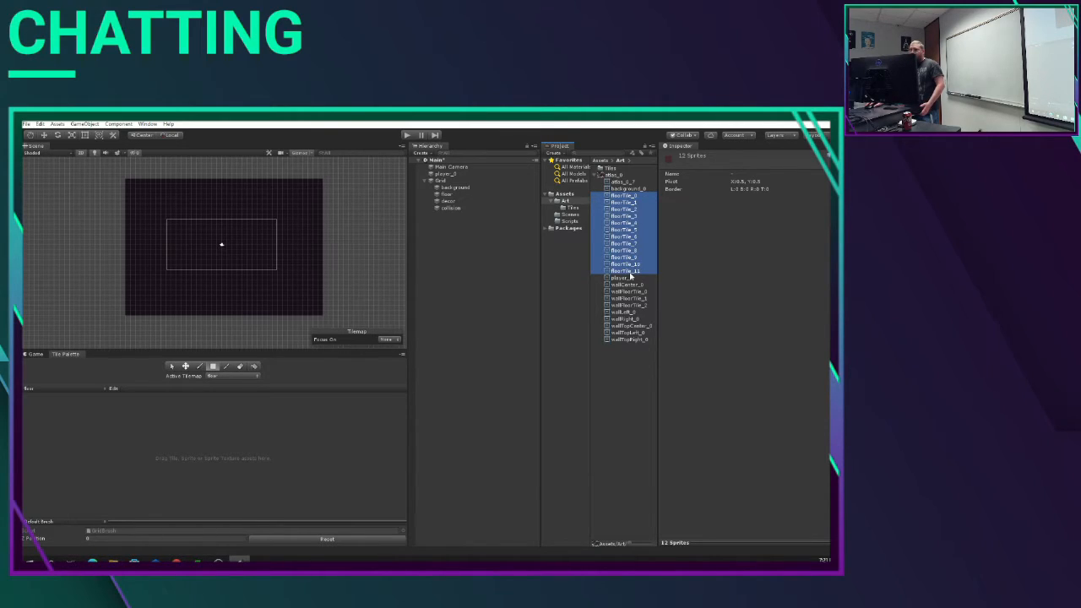
pyautogui.moveTo(631, 276); pyautogui.dragTo(132, 422)
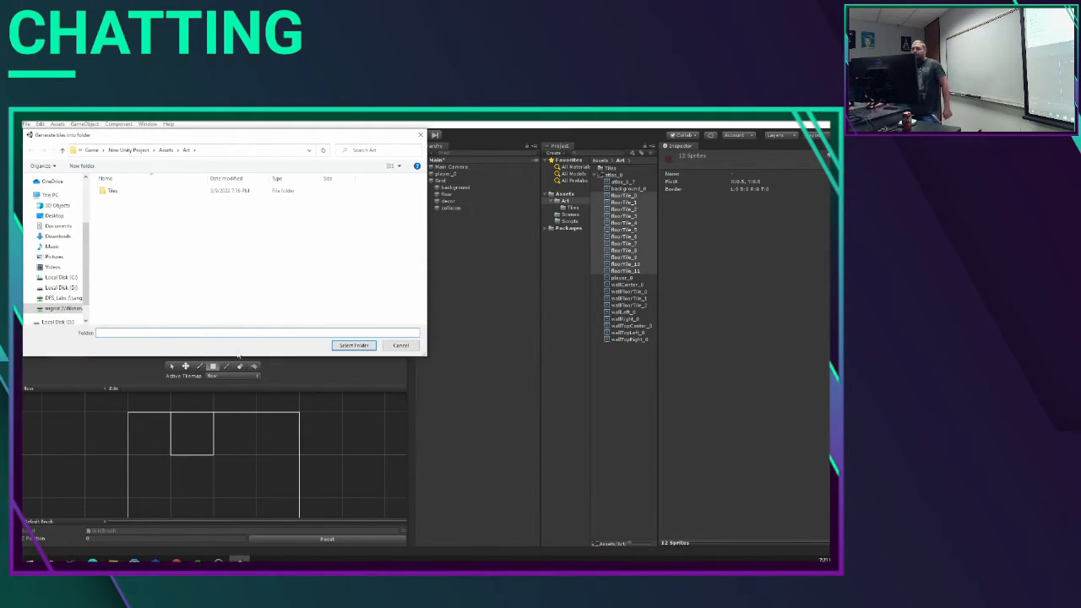
pyautogui.click(122, 195)
pyautogui.click(354, 344)
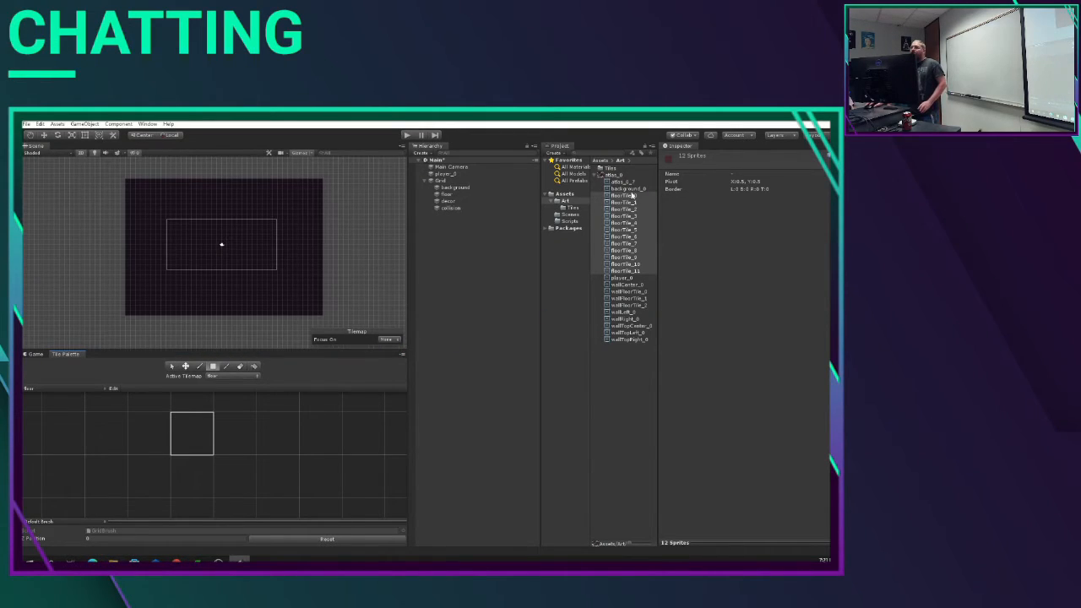
# Step: Add sprites floorTile_0 through floorTile_11 to the floor palette and save their generated tiles in the Tiles folder
pyautogui.click(629, 196)
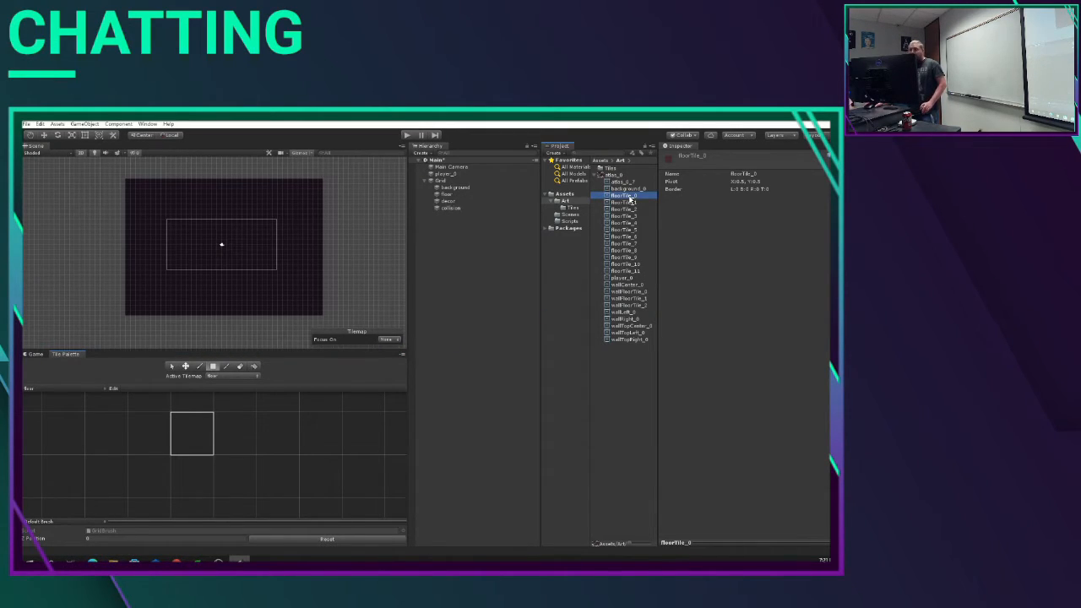
pyautogui.keyDown('shift'); pyautogui.click(624, 272); pyautogui.keyUp('shift')
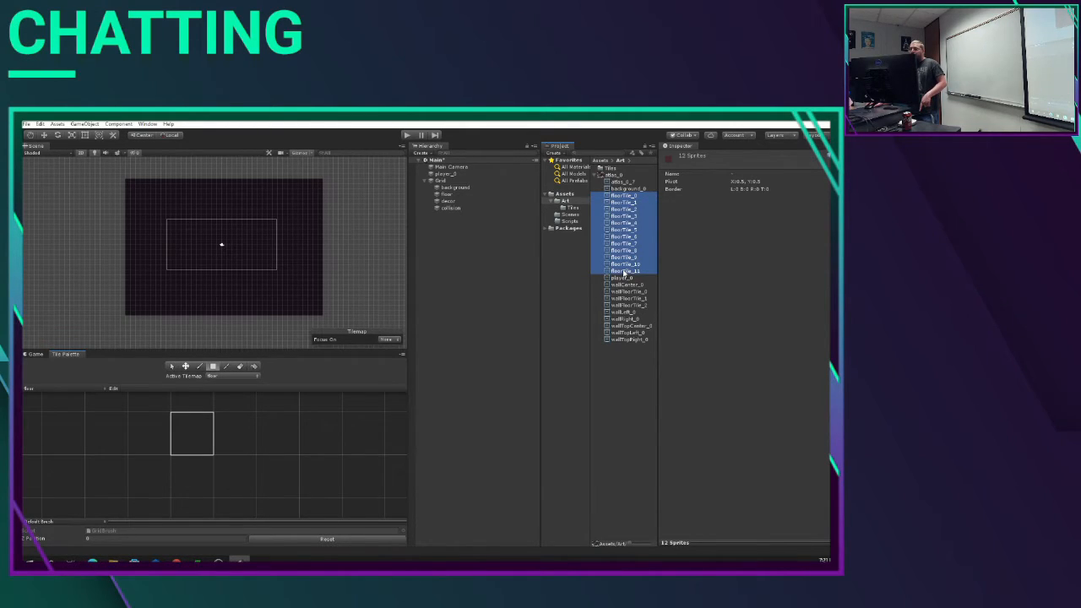
pyautogui.moveTo(624, 272); pyautogui.dragTo(139, 420)
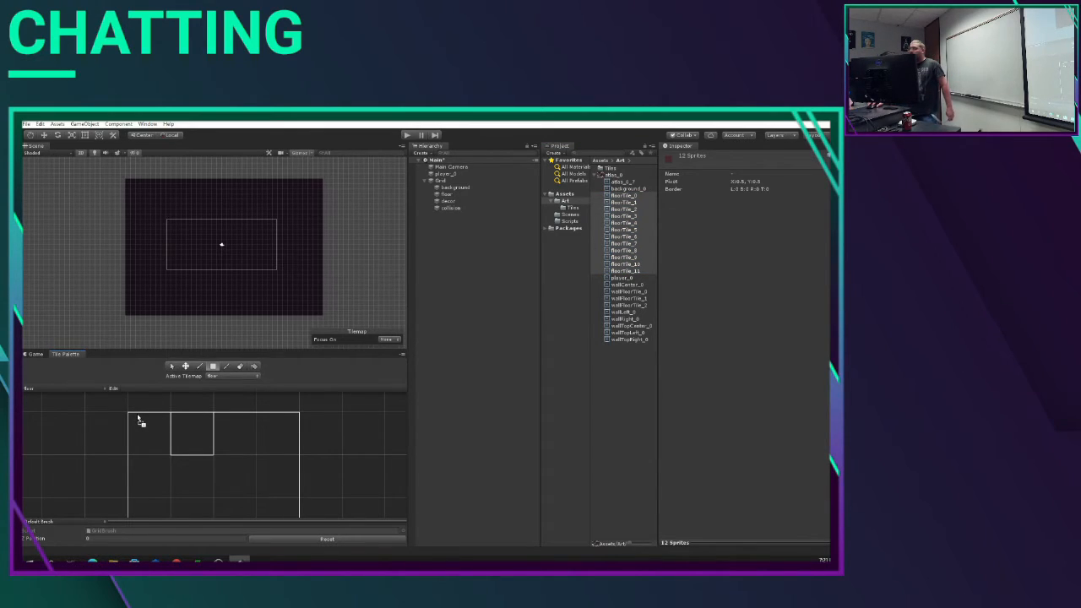
pyautogui.moveTo(139, 420); pyautogui.dragTo(139, 419)
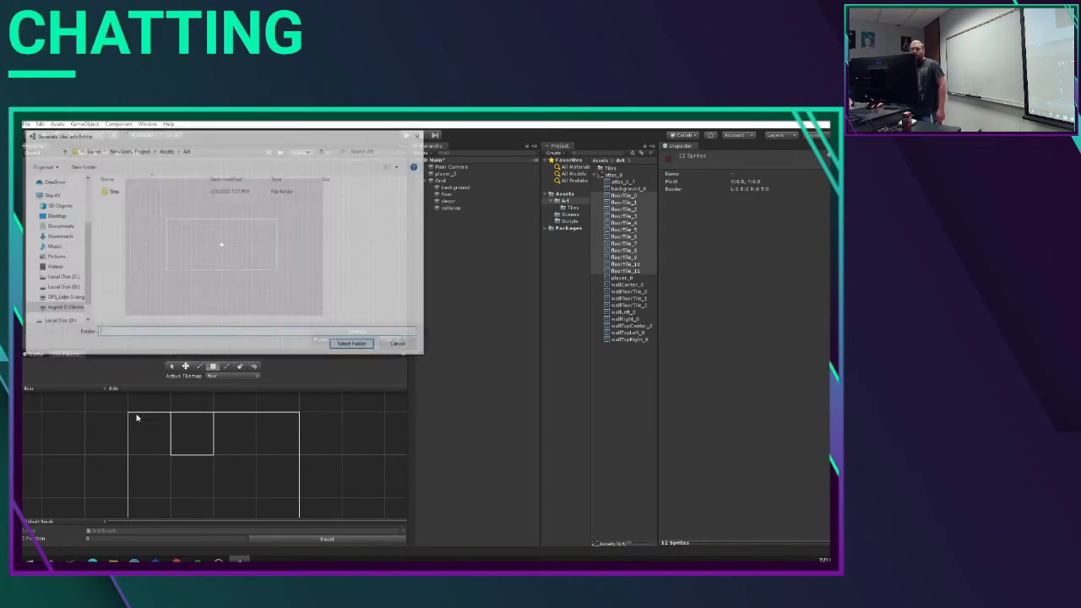
pyautogui.click(141, 193)
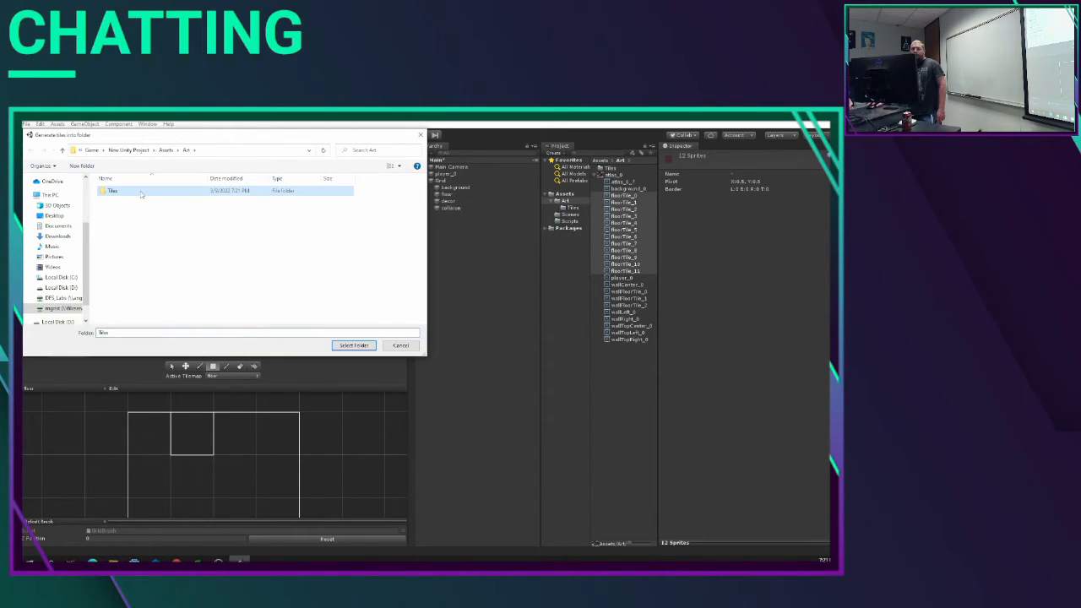
pyautogui.click(355, 345)
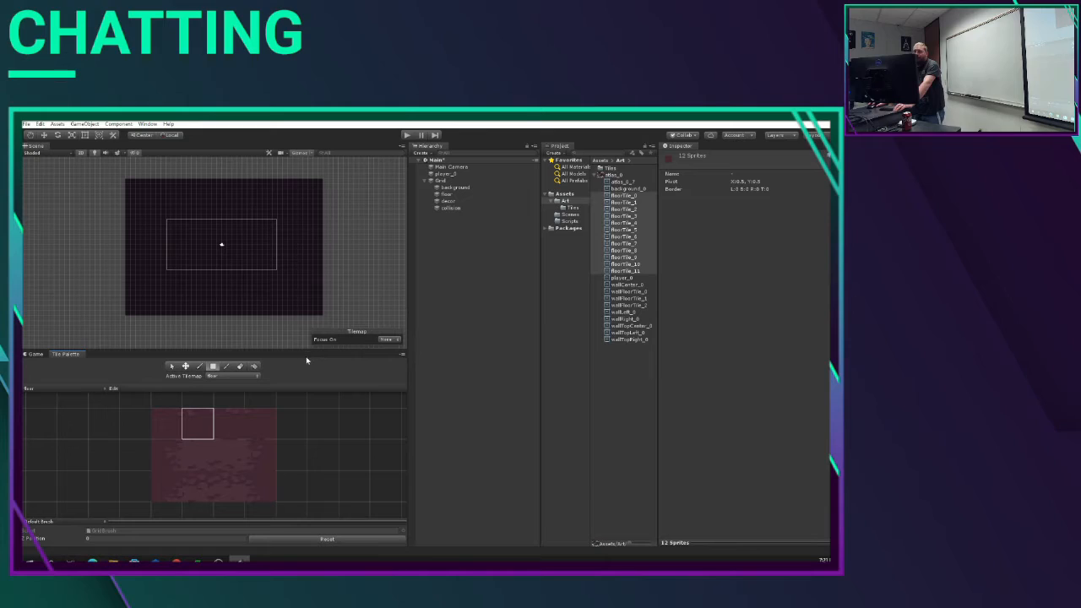
# Step: Enlarge the tile palette area by shrinking the Scene view above it
pyautogui.click(309, 262)
pyautogui.moveTo(282, 349); pyautogui.dragTo(285, 258)
pyautogui.moveTo(280, 276)
pyautogui.mouseDown()
pyautogui.moveTo(267, 347)
pyautogui.moveTo(263, 287)
pyautogui.mouseUp()
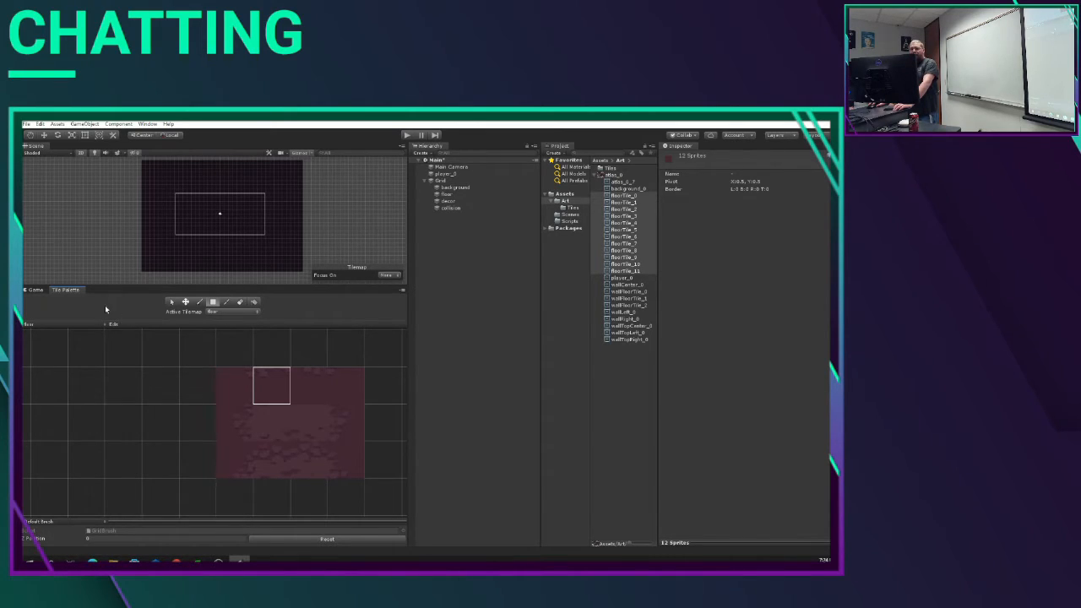
# Step: Enable editing of the floor palette and move its top row of four floor tiles below the bottom row
pyautogui.click(113, 324)
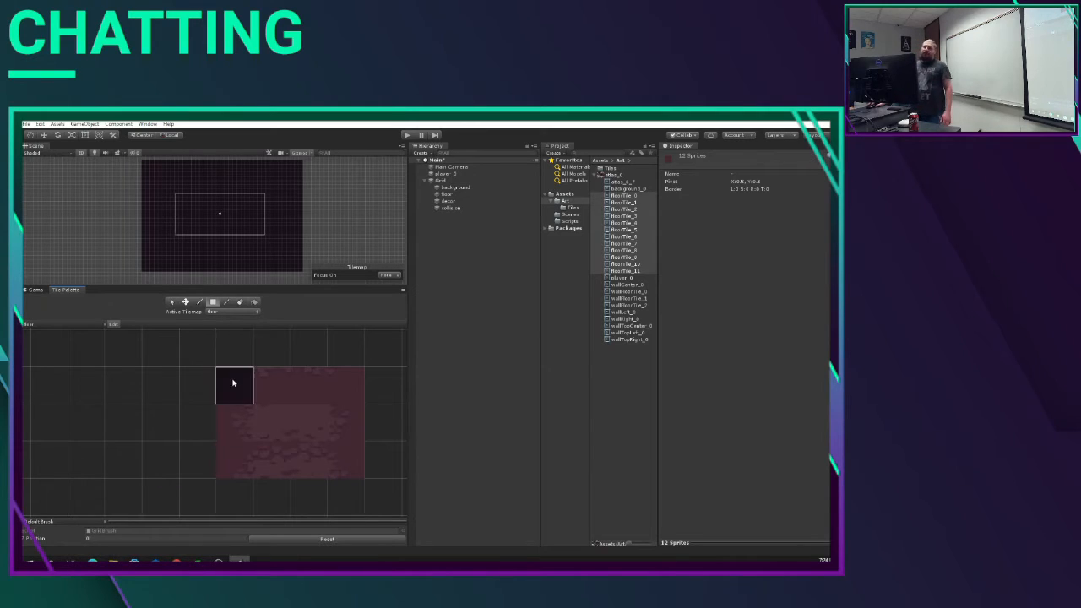
pyautogui.click(112, 326)
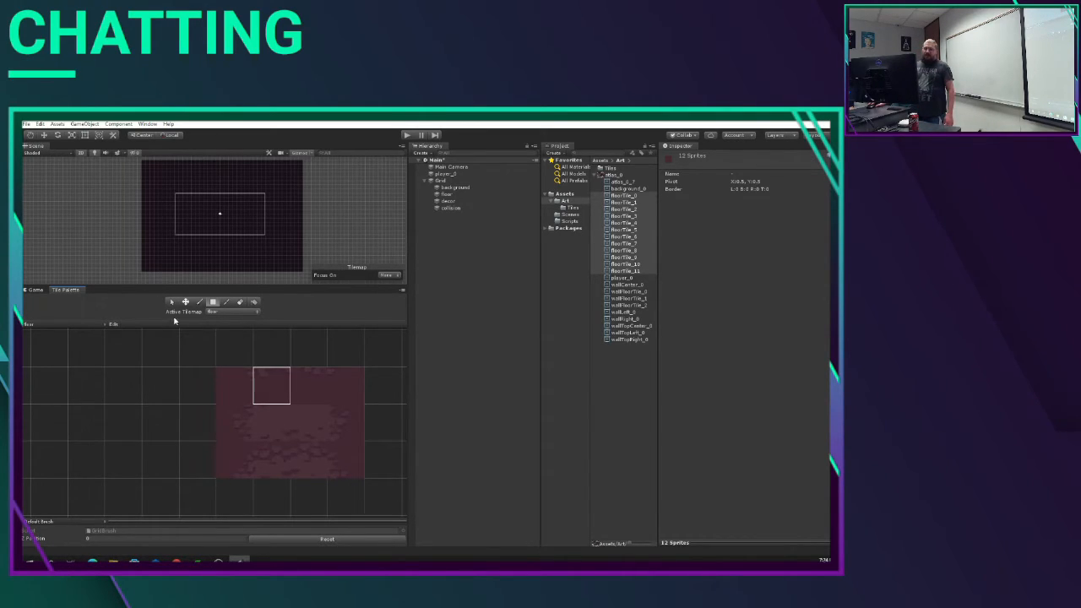
pyautogui.click(113, 326)
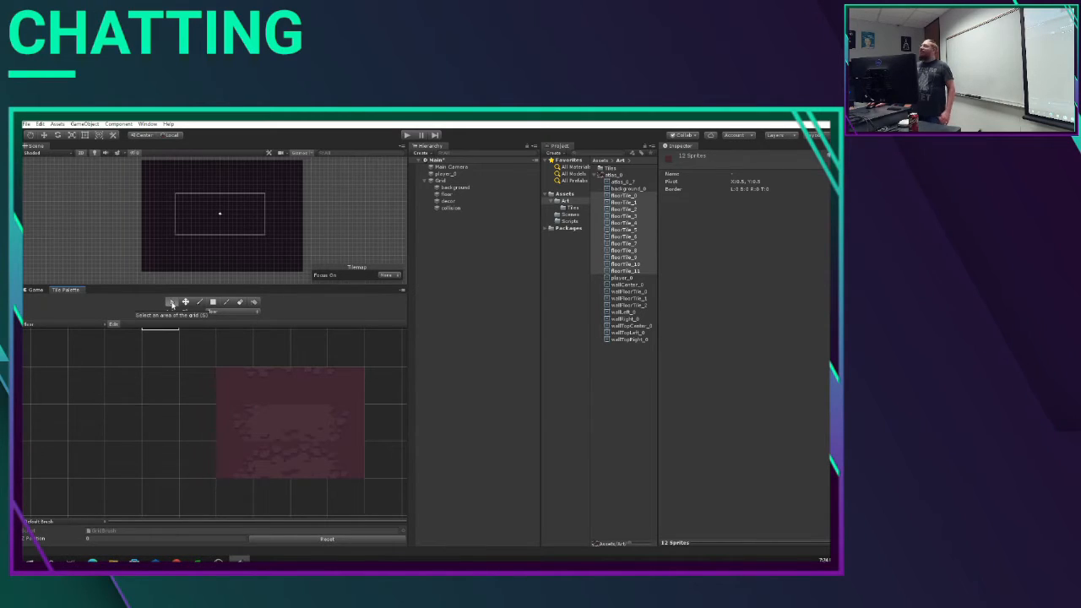
pyautogui.click(172, 303)
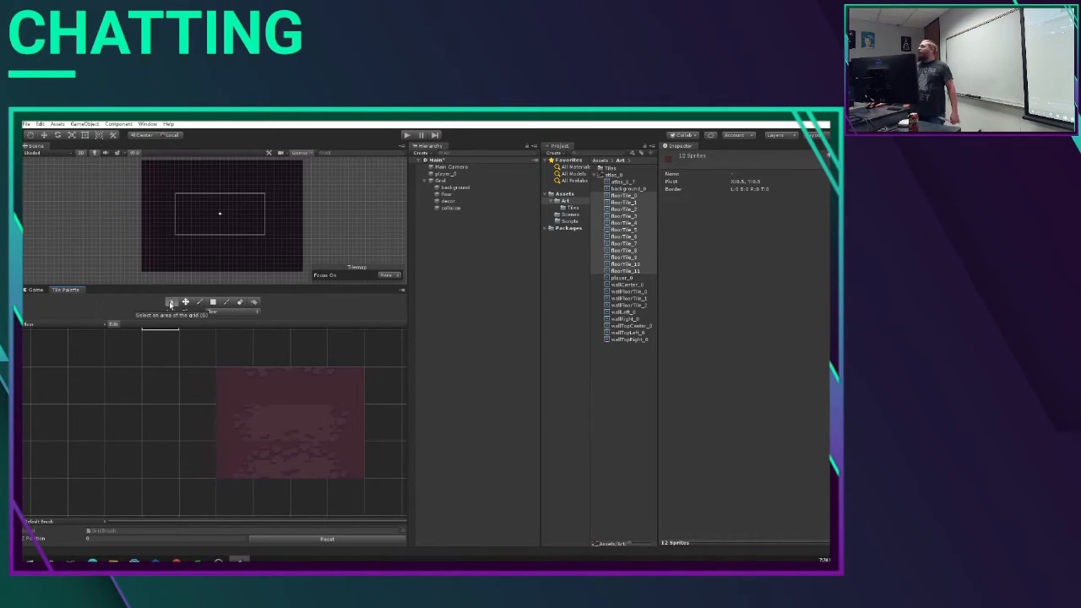
pyautogui.click(228, 390)
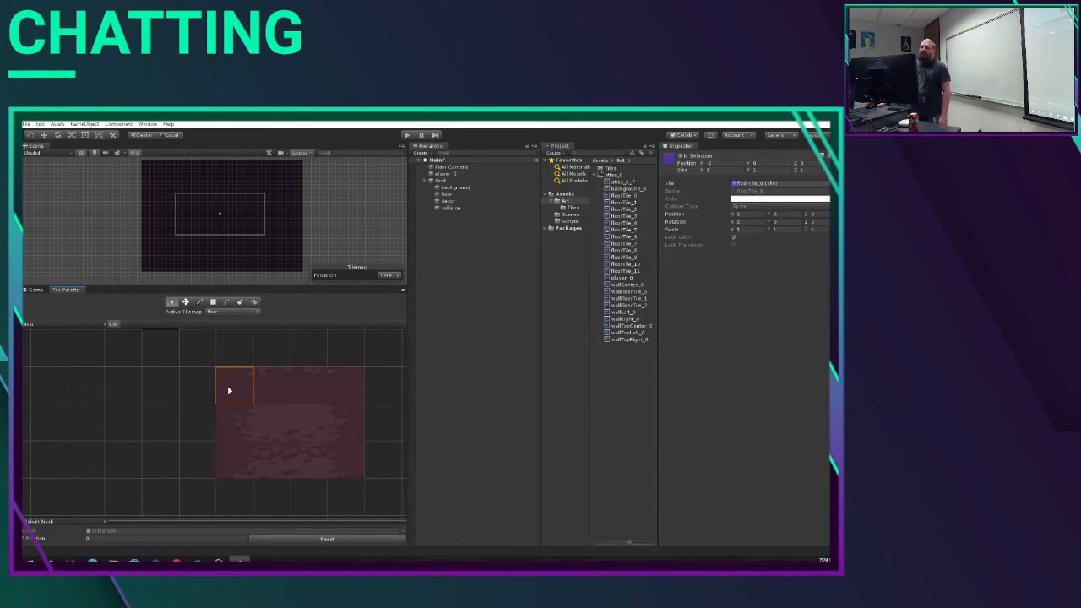
pyautogui.moveTo(228, 390); pyautogui.dragTo(357, 391)
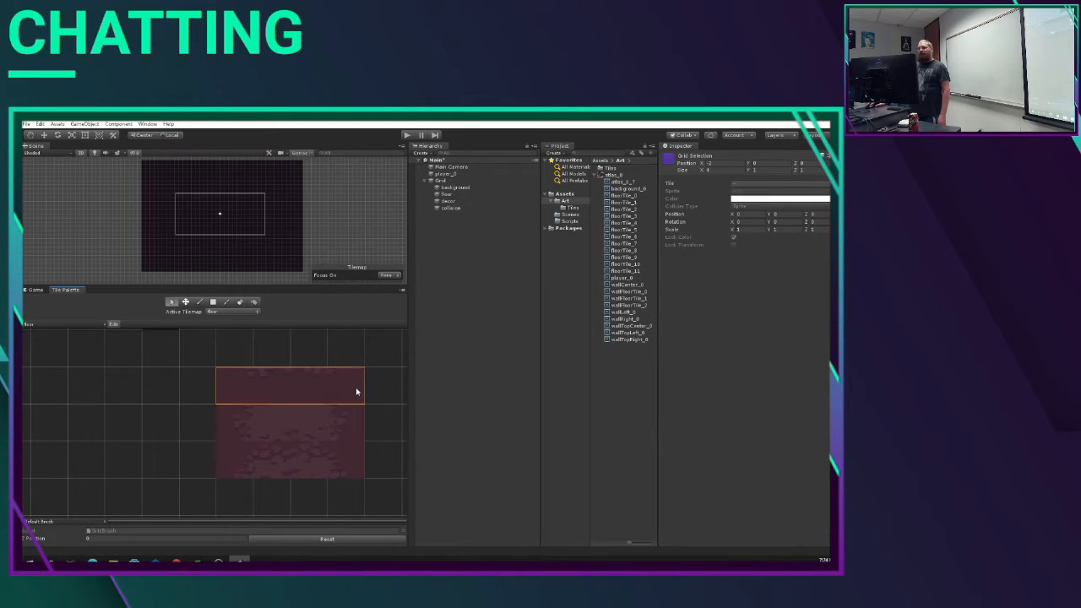
pyautogui.click(186, 303)
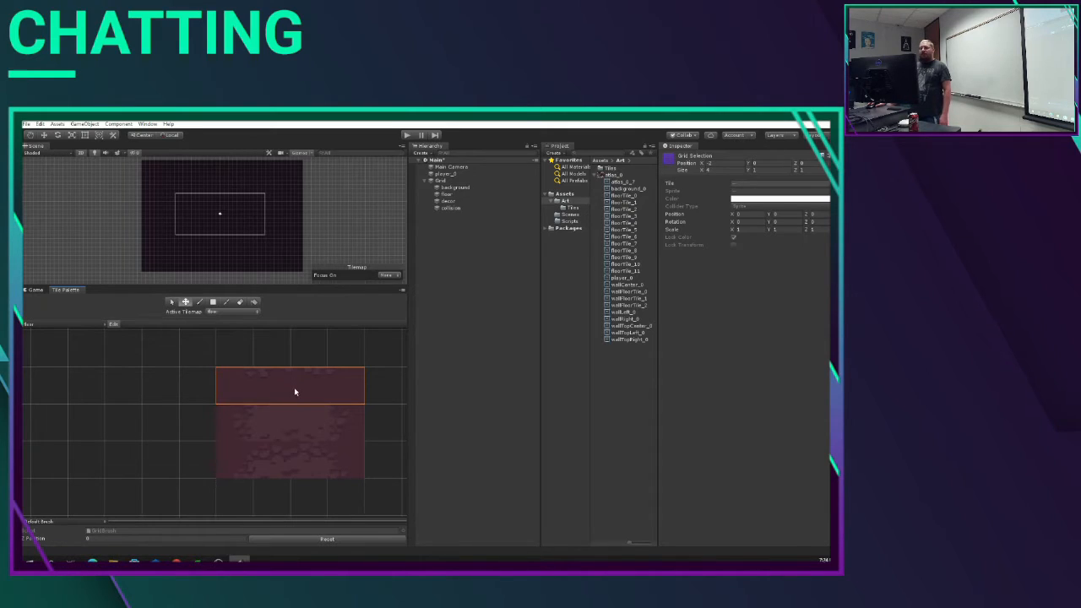
pyautogui.moveTo(295, 392); pyautogui.dragTo(320, 506)
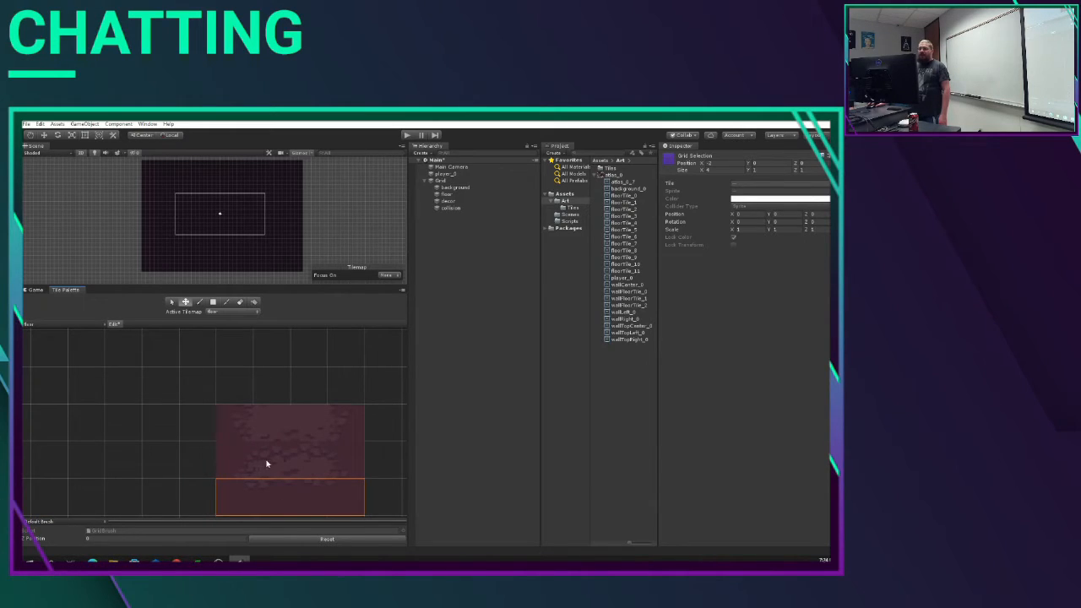
# Step: Move the middle row of four floor tiles above the top row of the floor palette
pyautogui.click(171, 303)
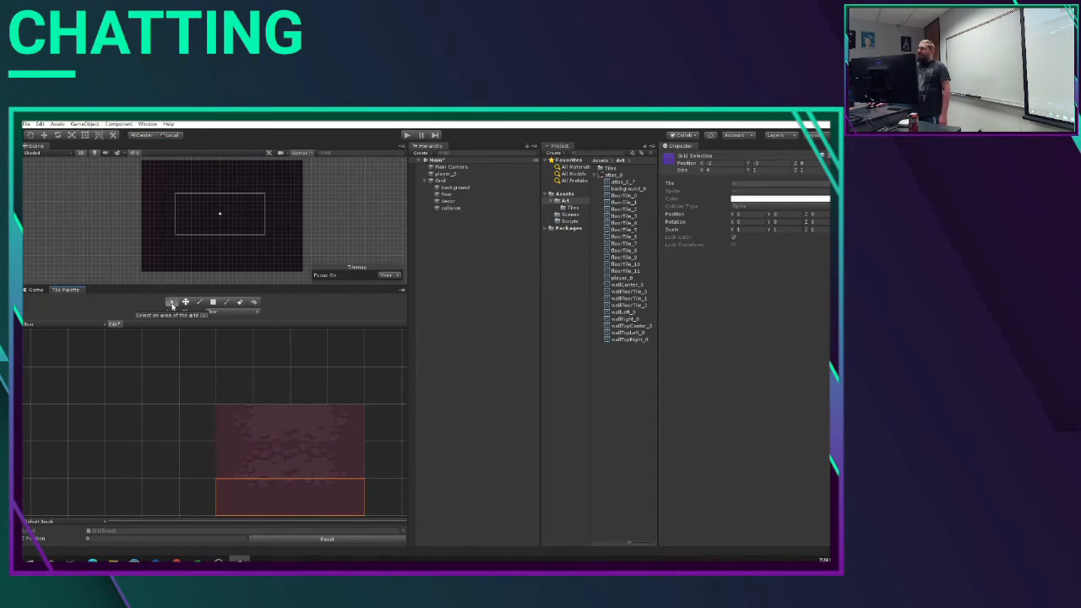
pyautogui.moveTo(244, 475); pyautogui.dragTo(336, 470)
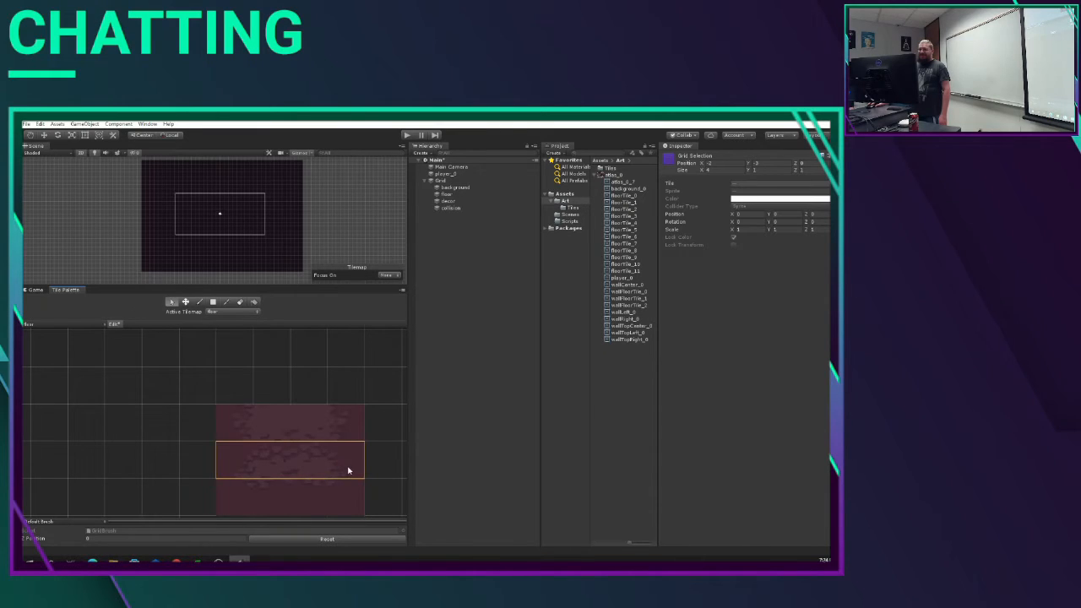
pyautogui.click(185, 302)
pyautogui.moveTo(277, 455); pyautogui.dragTo(284, 384)
# Step: Move the bottom row of four floor tiles up one cell to close the gap, and finish editing the floor palette
pyautogui.click(172, 303)
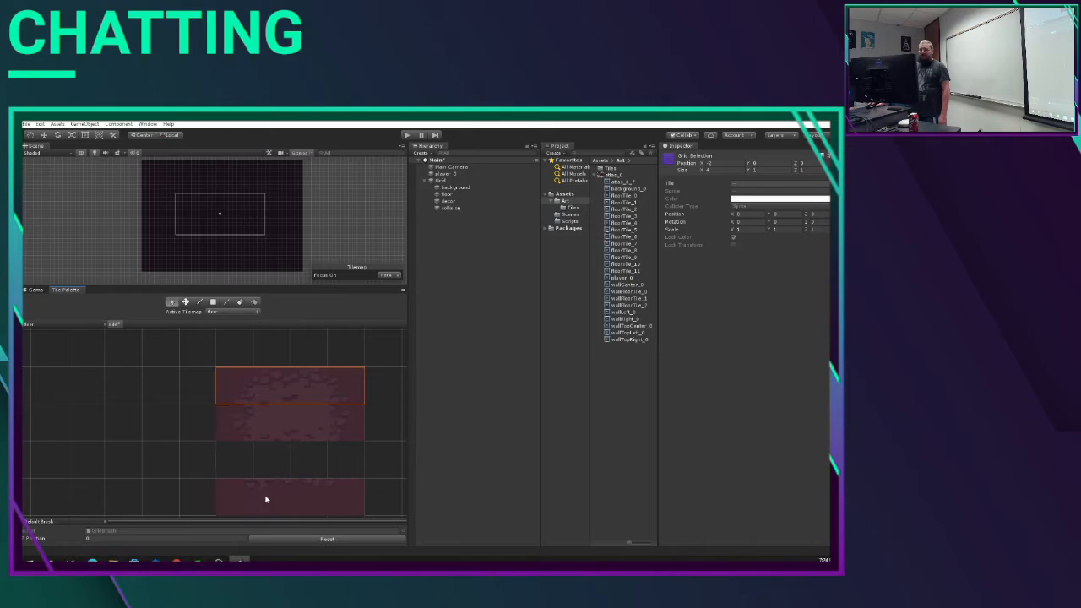
pyautogui.moveTo(249, 499); pyautogui.dragTo(338, 500)
pyautogui.press('m')
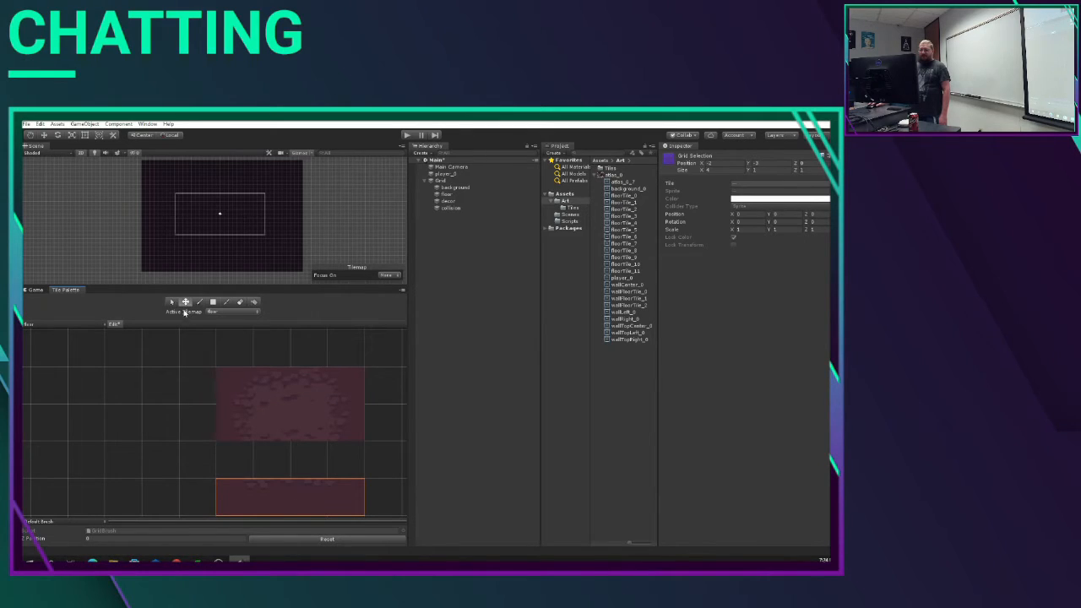
pyautogui.moveTo(267, 505); pyautogui.dragTo(272, 457)
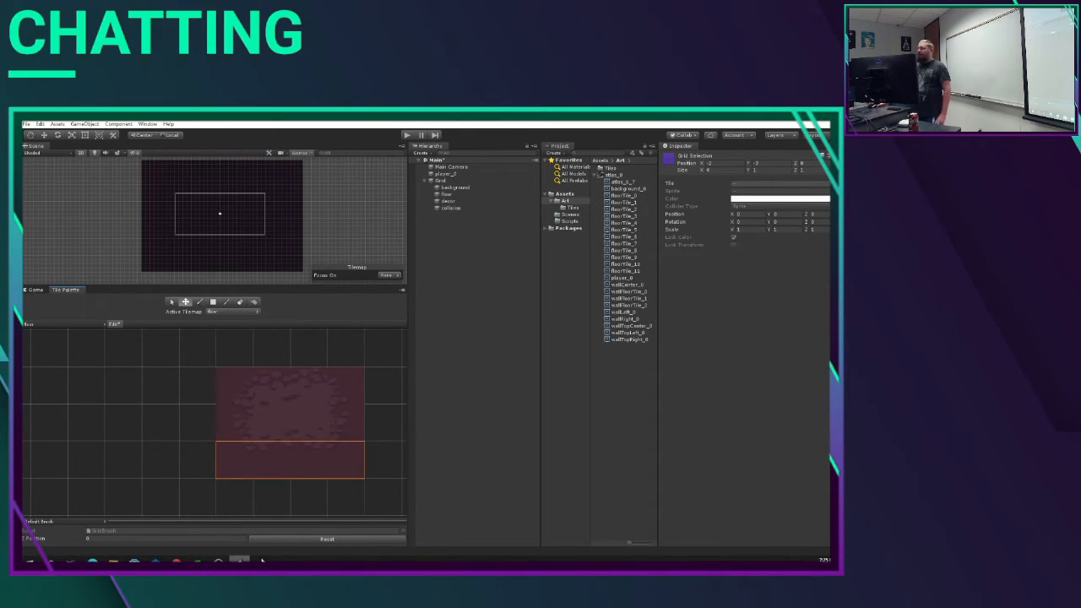
pyautogui.click(171, 302)
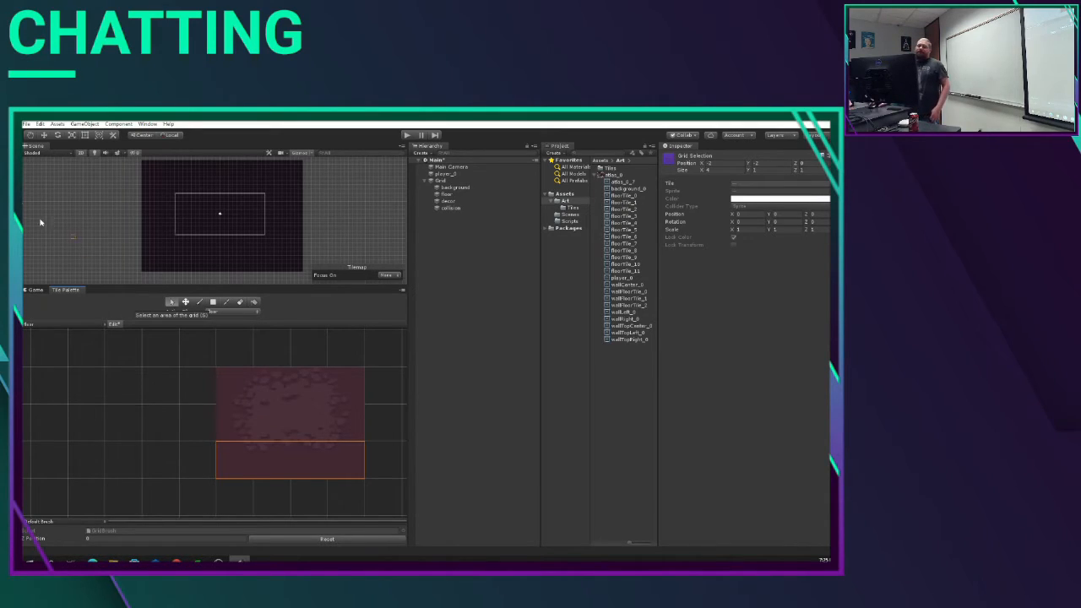
pyautogui.click(113, 326)
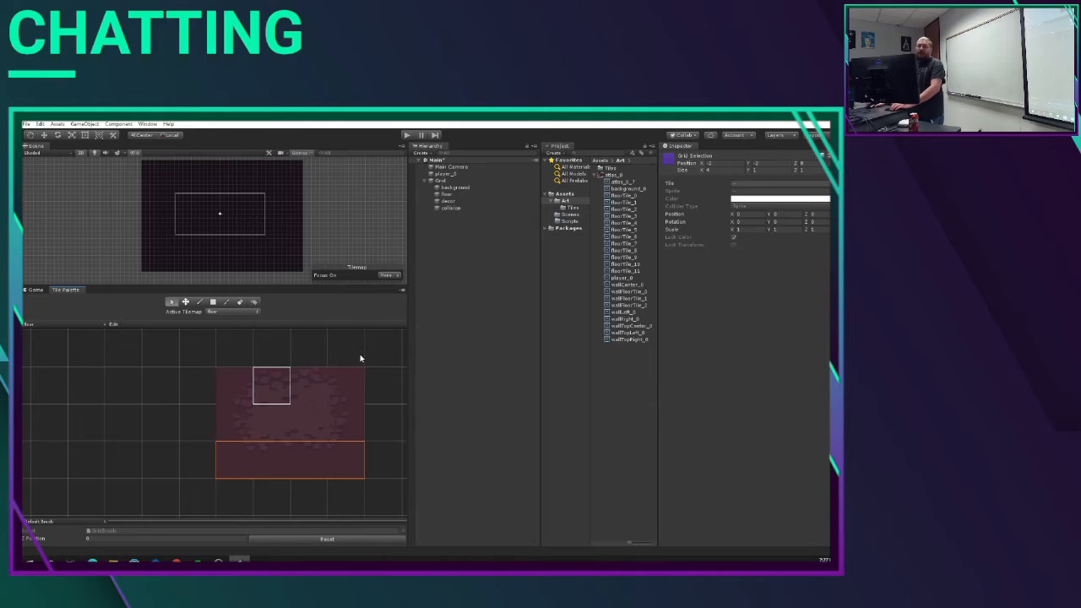
# Step: Try to place the floor palette's top-left tile in the top-left cell of the camera frame with the selection tool
pyautogui.scroll(1, 207, 219)
pyautogui.scroll(5, 209, 220)
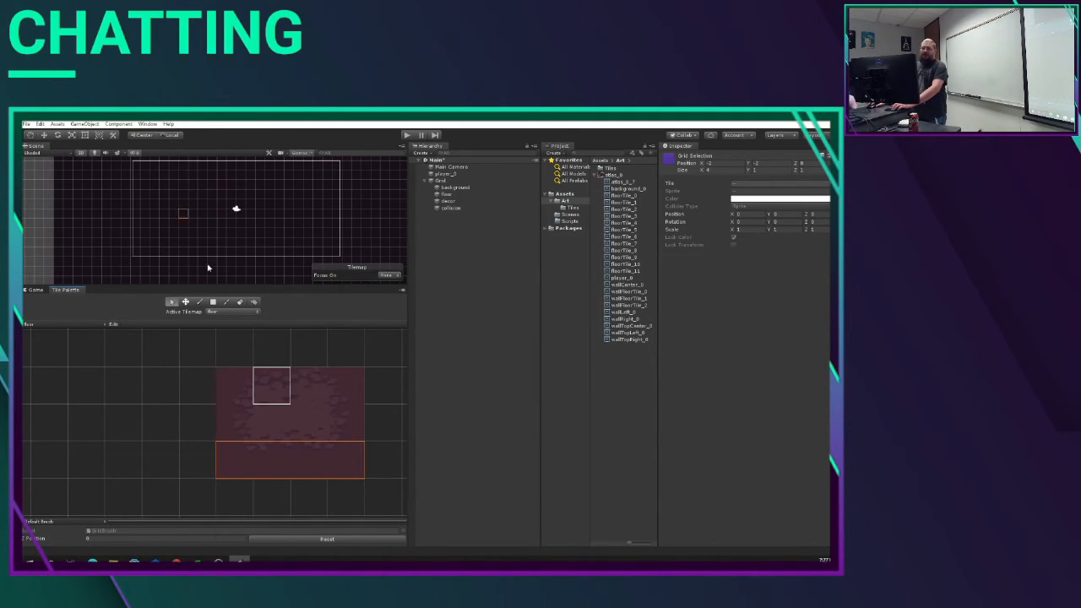
pyautogui.scroll(1, 212, 215)
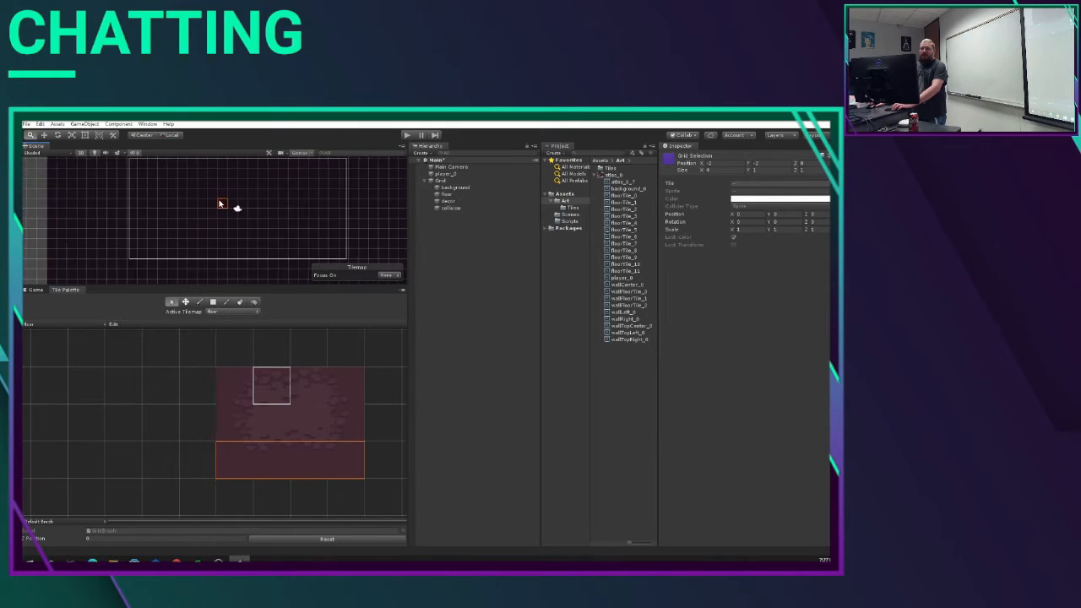
pyautogui.moveTo(220, 203)
pyautogui.mouseDown(button='middle')
pyautogui.moveTo(201, 261)
pyautogui.moveTo(222, 207)
pyautogui.mouseUp(button='middle')
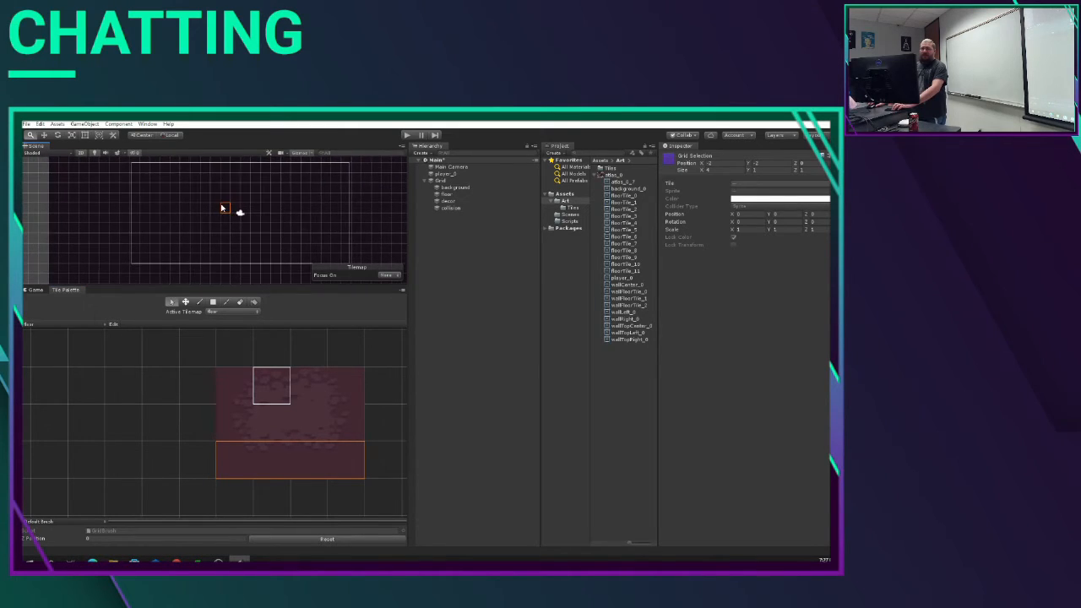
pyautogui.click(170, 303)
pyautogui.click(170, 302)
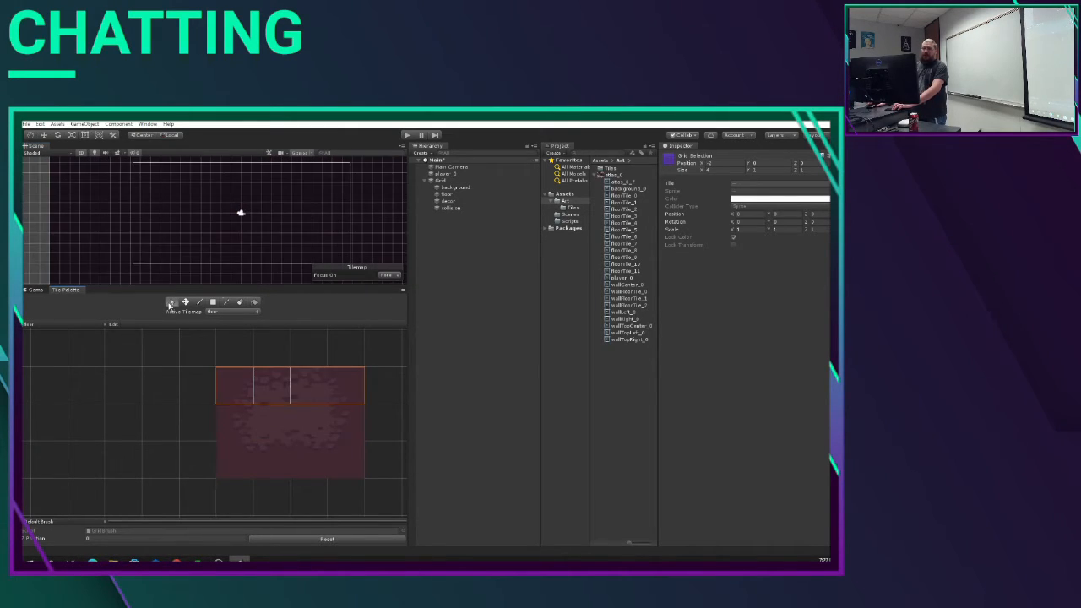
pyautogui.click(236, 394)
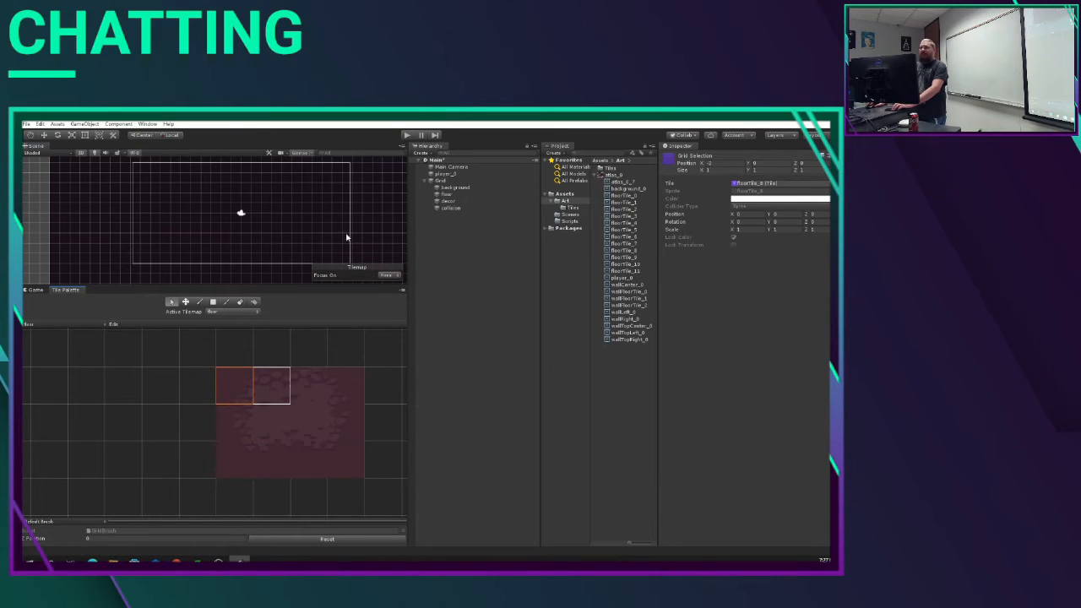
pyautogui.click(141, 176)
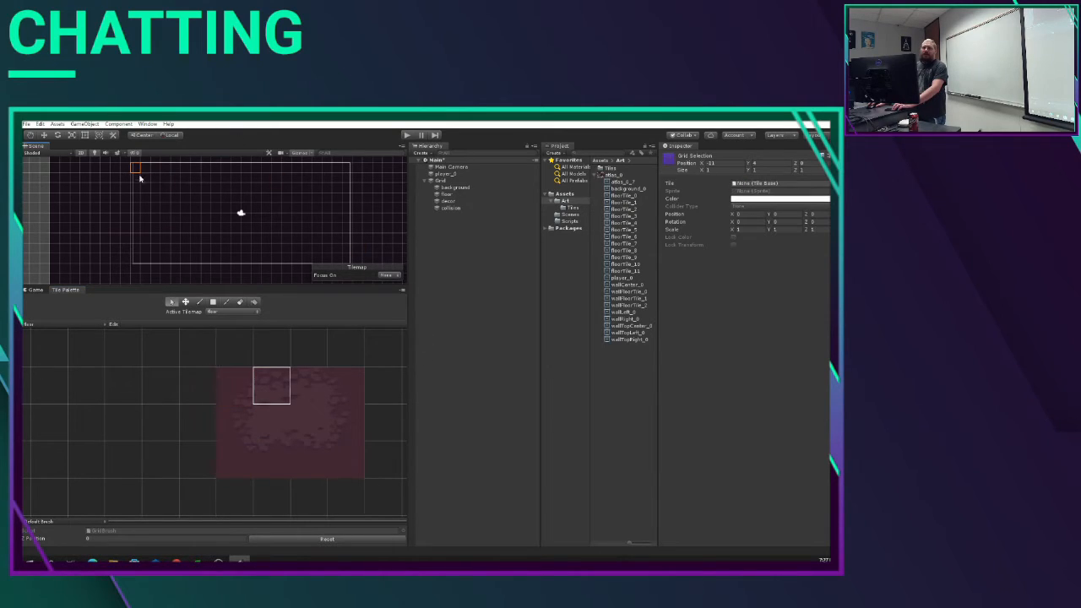
pyautogui.click(237, 391)
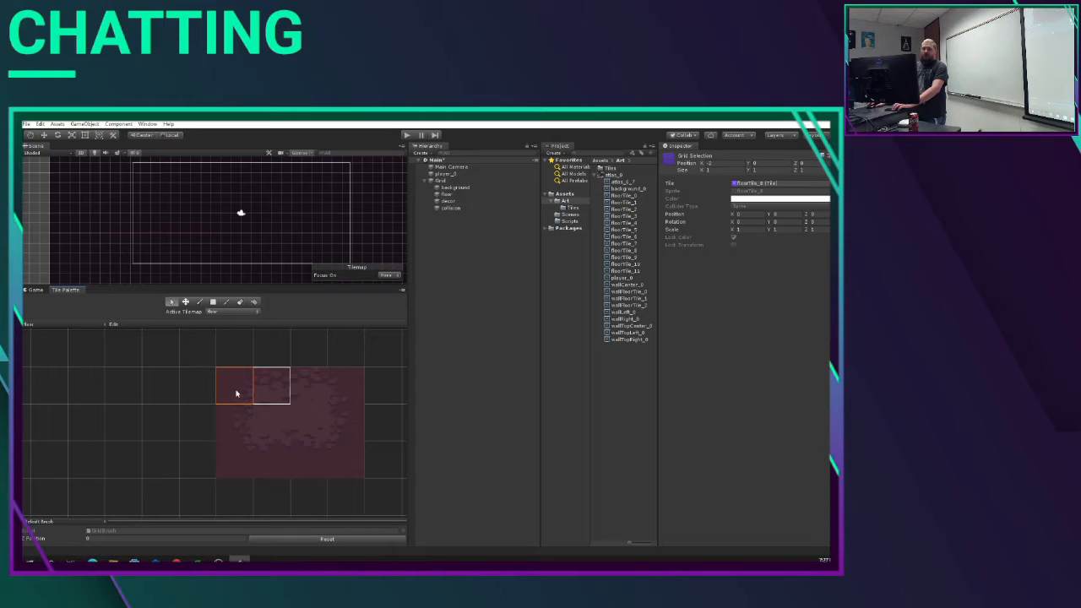
pyautogui.click(138, 170)
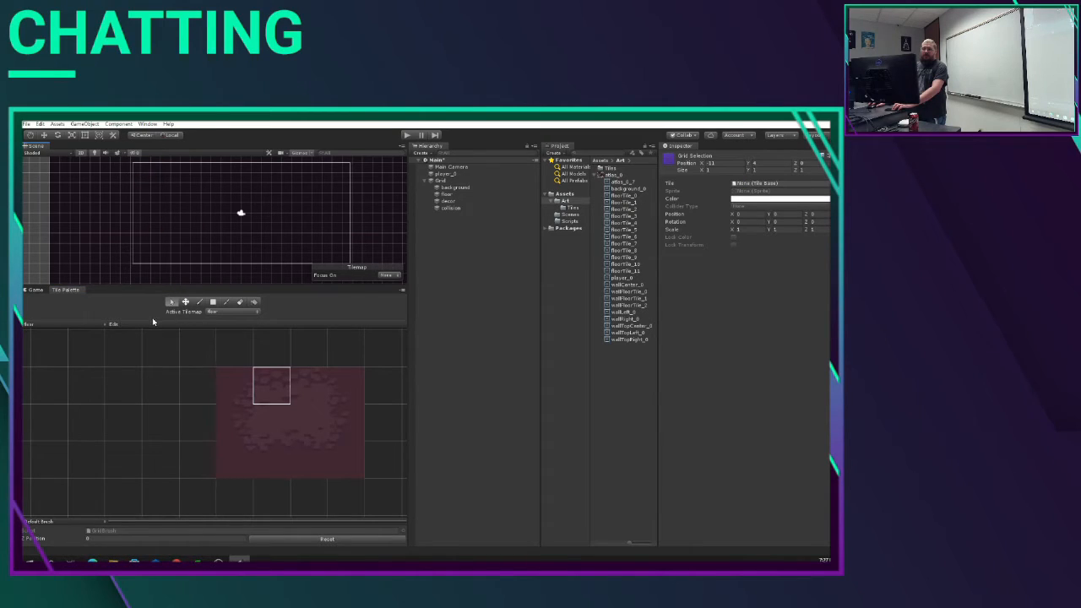
# Step: Paint the camera frame's top-left corner and left edge with the matching corner and left-edge floor tiles
pyautogui.click(200, 302)
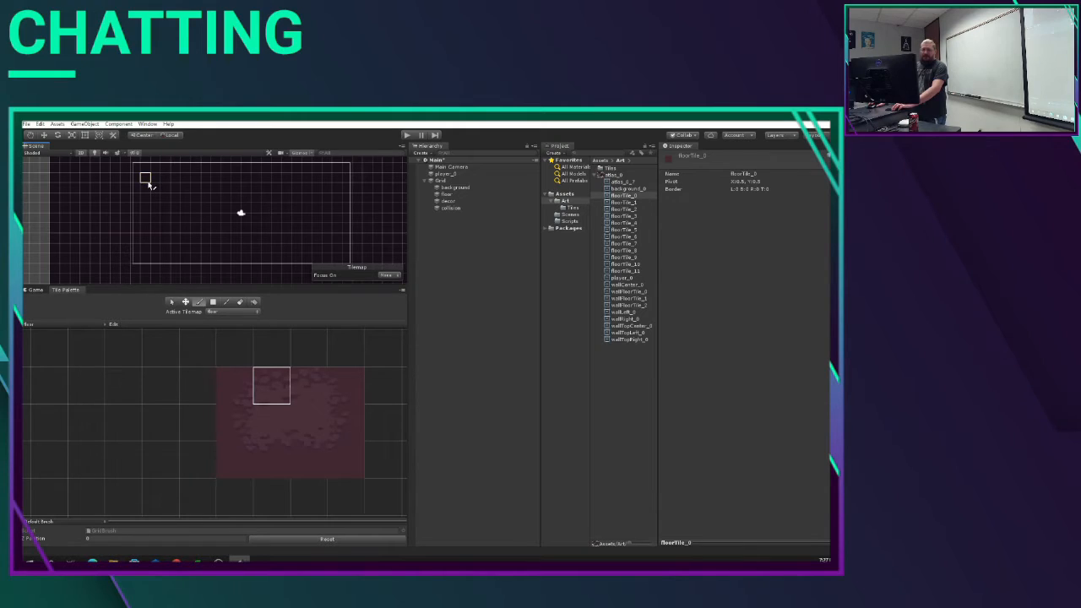
pyautogui.click(239, 389)
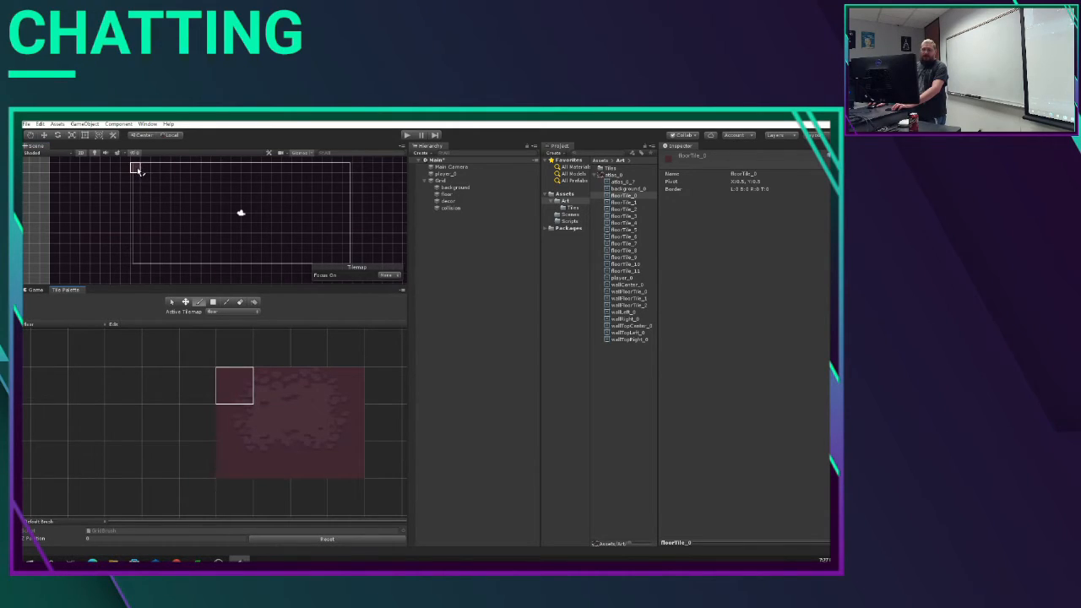
pyautogui.moveTo(135, 169)
pyautogui.mouseDown()
pyautogui.moveTo(135, 258)
pyautogui.moveTo(136, 235)
pyautogui.mouseUp()
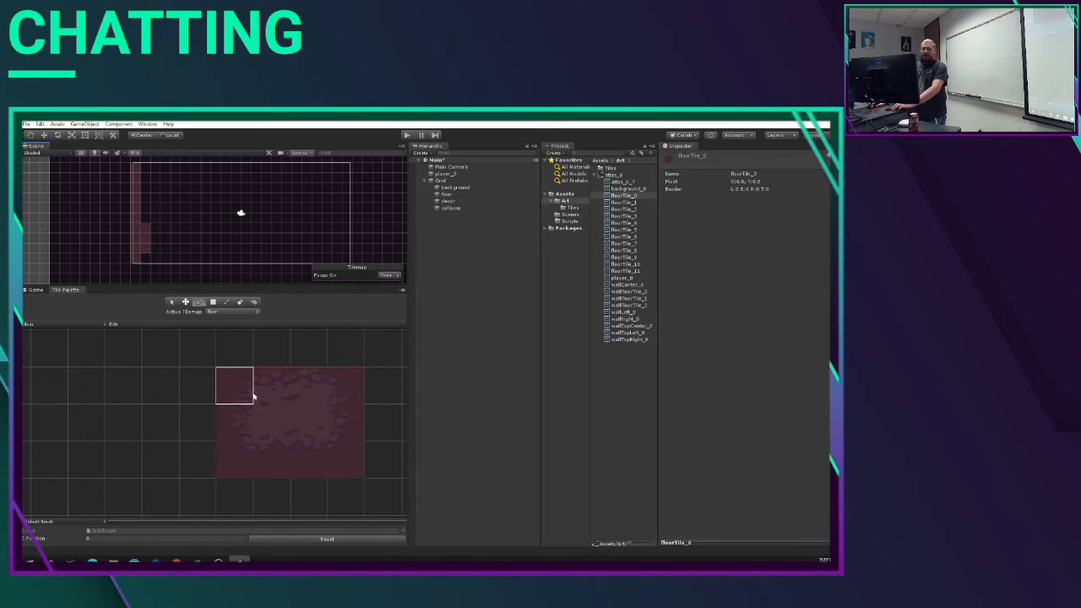
pyautogui.click(236, 423)
pyautogui.moveTo(136, 180); pyautogui.dragTo(140, 248)
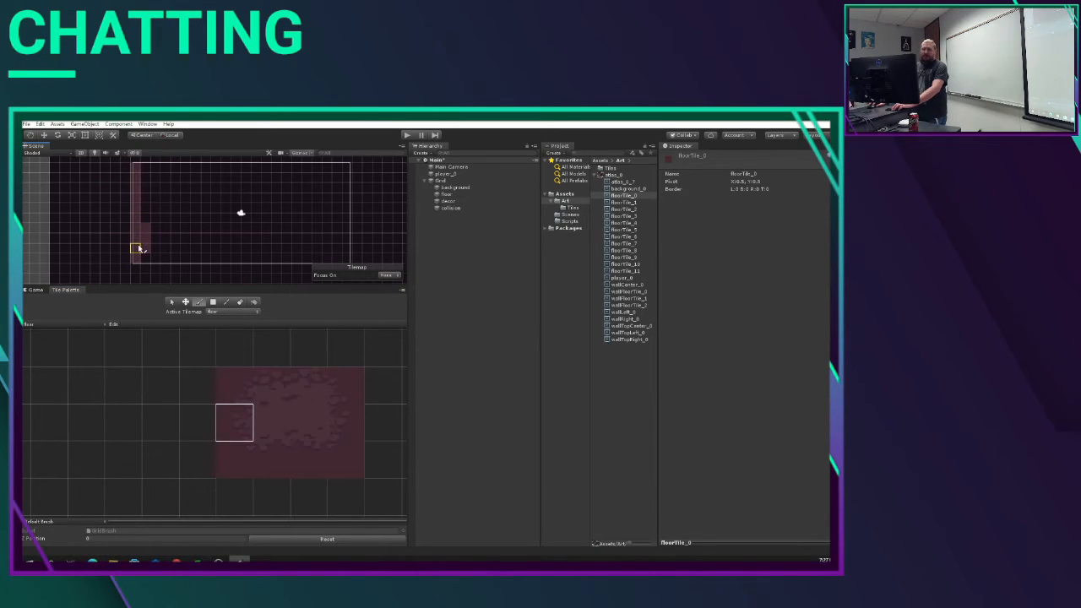
# Step: Paint the bottom-left corner and the bottom edge of the camera frame with the palette's bottom-row floor tiles
pyautogui.click(234, 461)
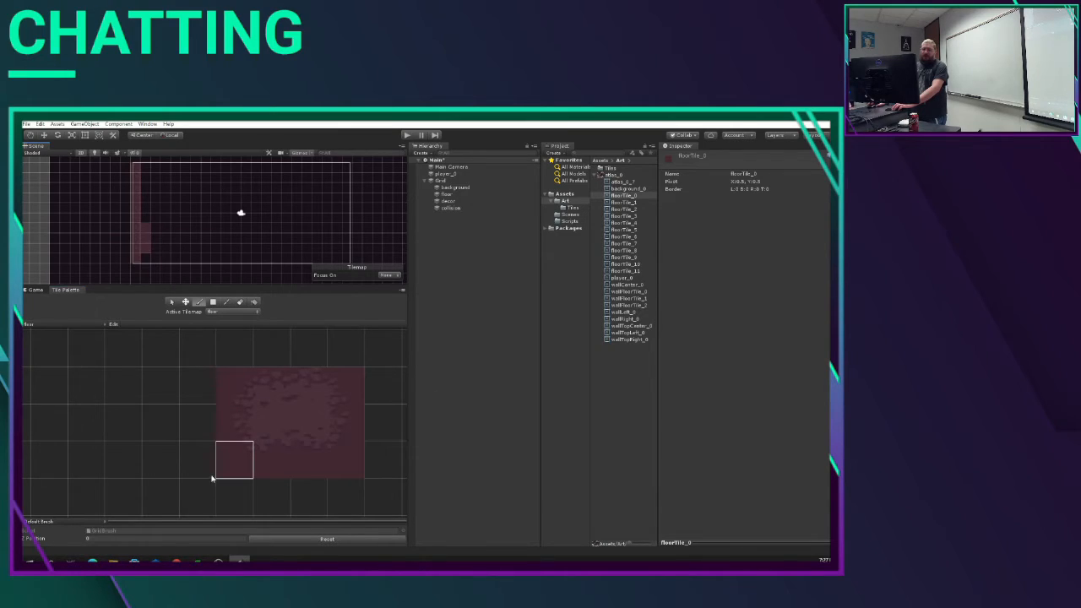
pyautogui.click(263, 469)
pyautogui.moveTo(132, 244)
pyautogui.mouseDown()
pyautogui.moveTo(249, 273)
pyautogui.moveTo(297, 259)
pyautogui.mouseUp()
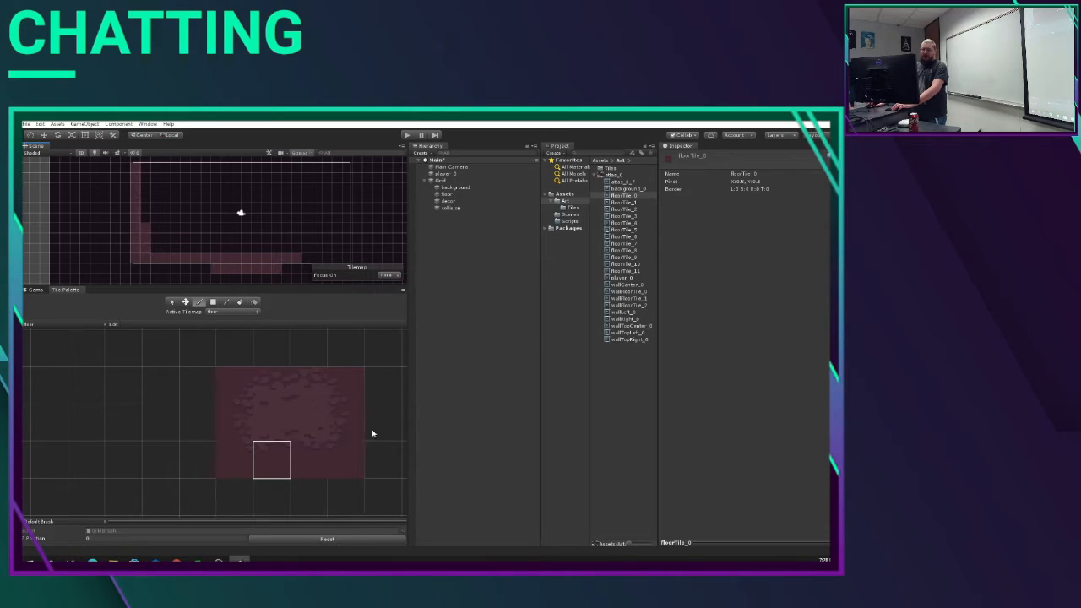
pyautogui.click(310, 464)
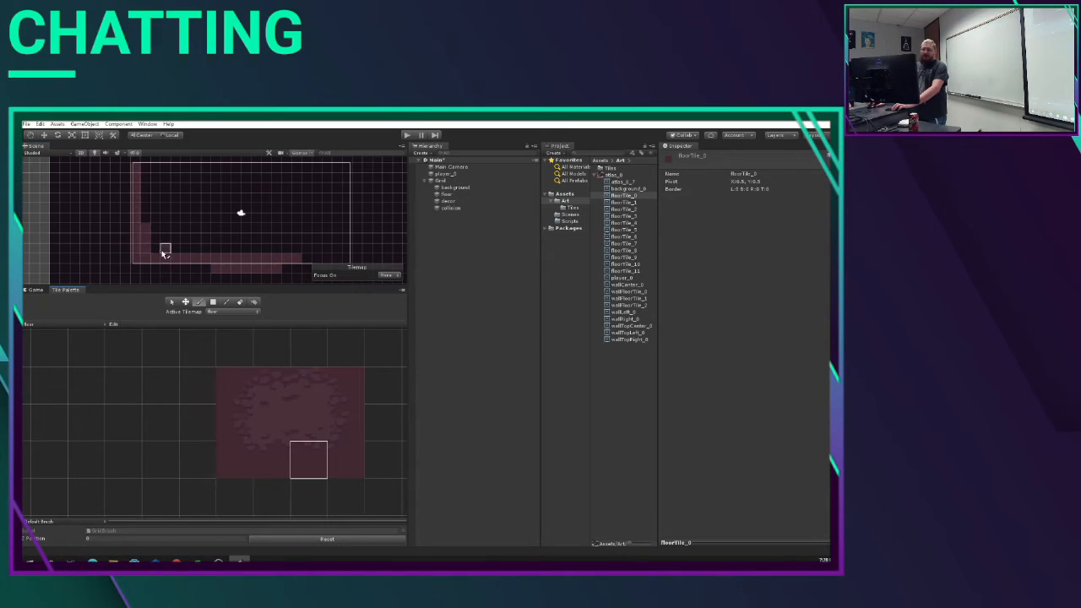
pyautogui.click(287, 267)
# Step: Paint the right edge of the camera frame, including both corners, with the palette's rightmost floor tiles
pyautogui.click(342, 466)
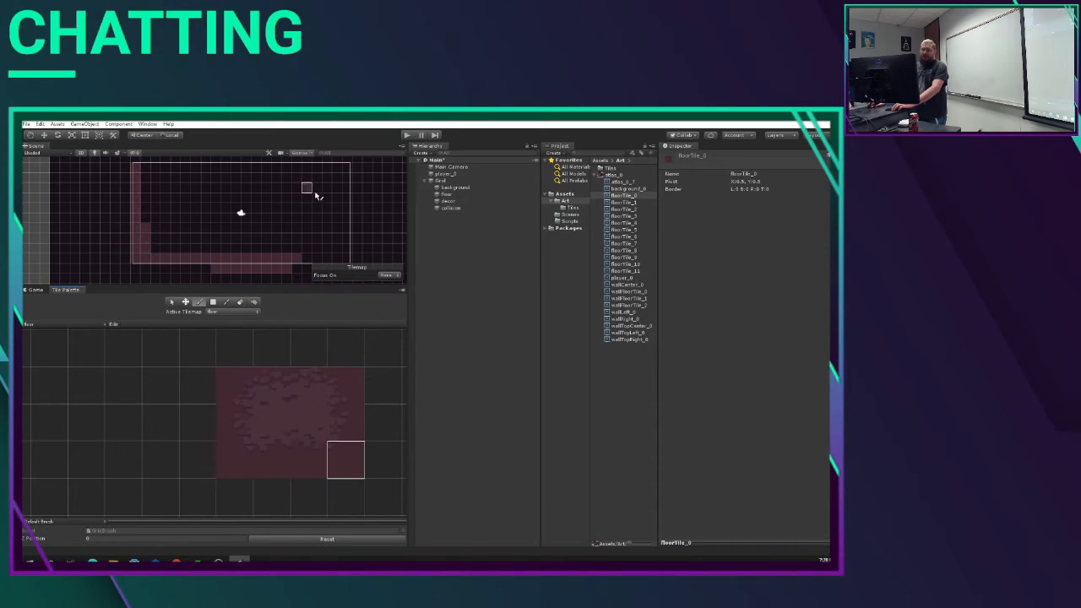
pyautogui.moveTo(309, 261)
pyautogui.mouseDown()
pyautogui.moveTo(348, 259)
pyautogui.moveTo(350, 178)
pyautogui.mouseUp()
pyautogui.click(347, 420)
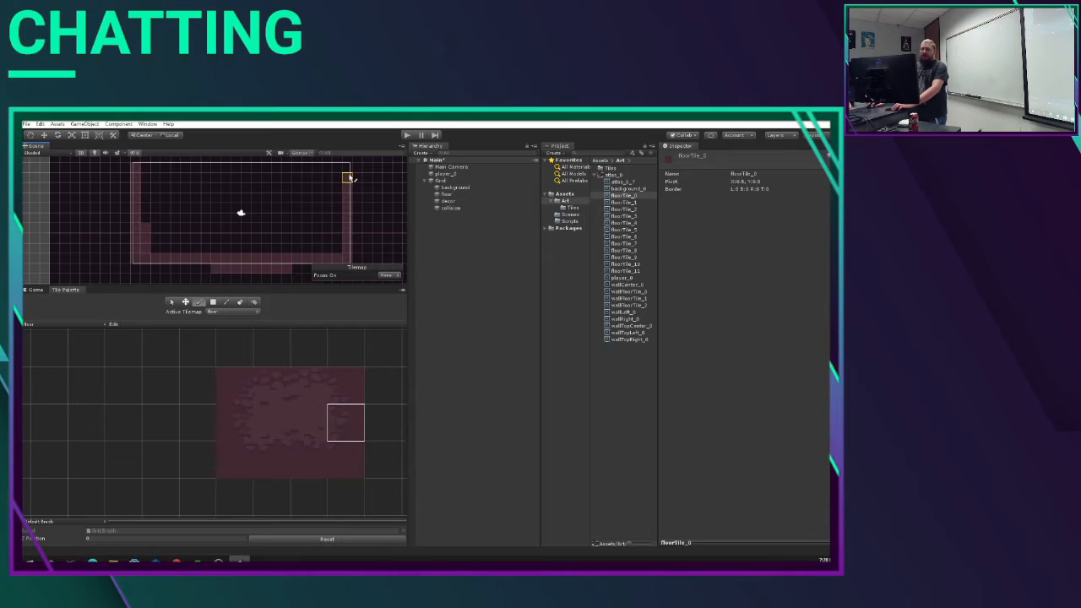
pyautogui.click(346, 395)
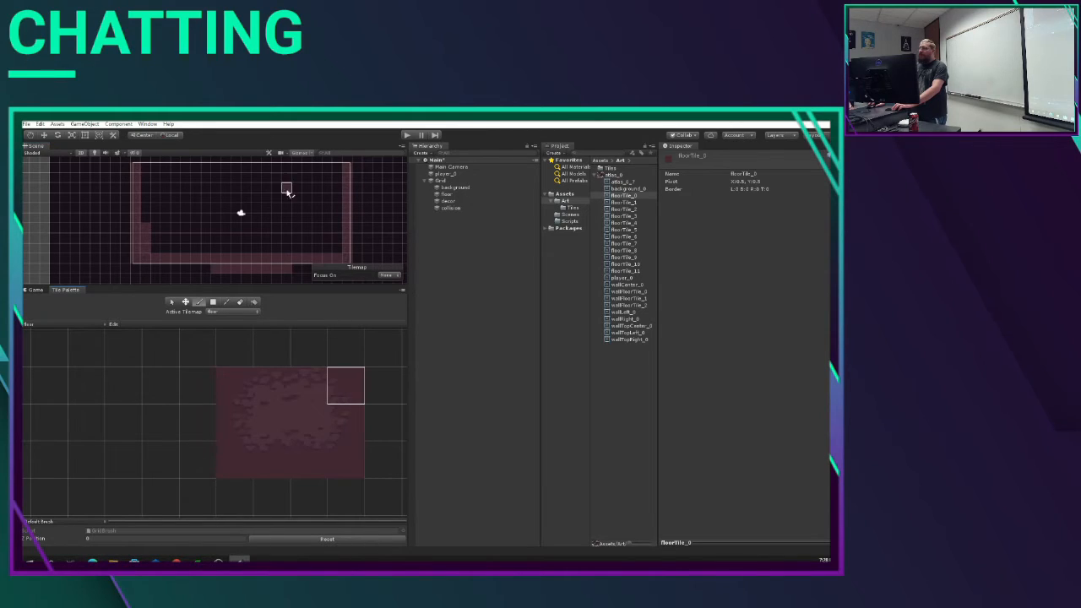
pyautogui.click(343, 169)
# Step: Paint the top edge of the camera frame with the two middle tiles from the floor palette's top row
pyautogui.click(311, 393)
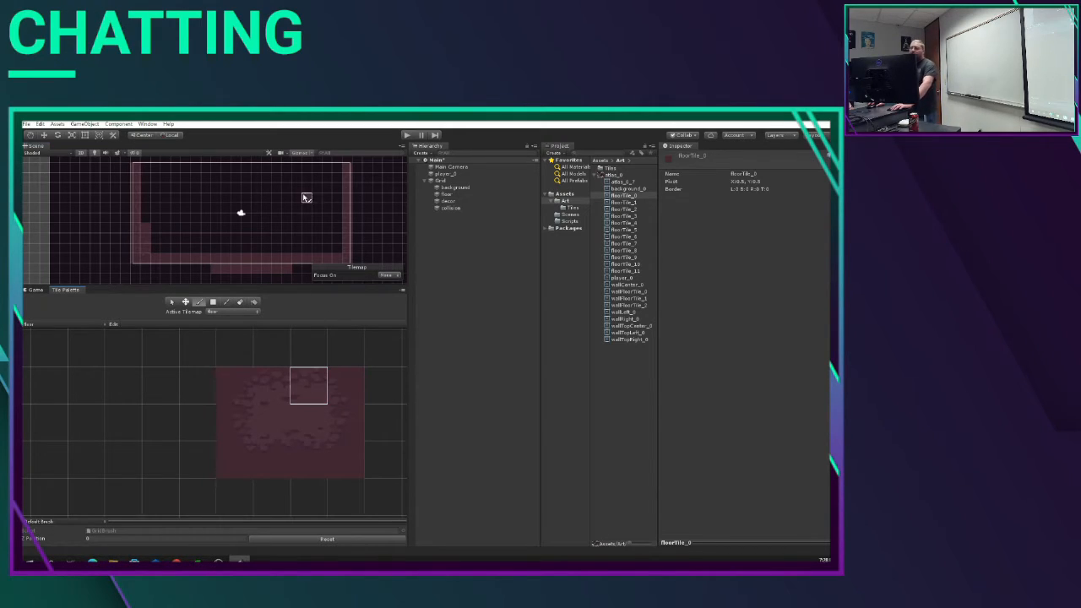
pyautogui.moveTo(339, 169)
pyautogui.mouseDown()
pyautogui.moveTo(161, 168)
pyautogui.moveTo(288, 169)
pyautogui.mouseUp()
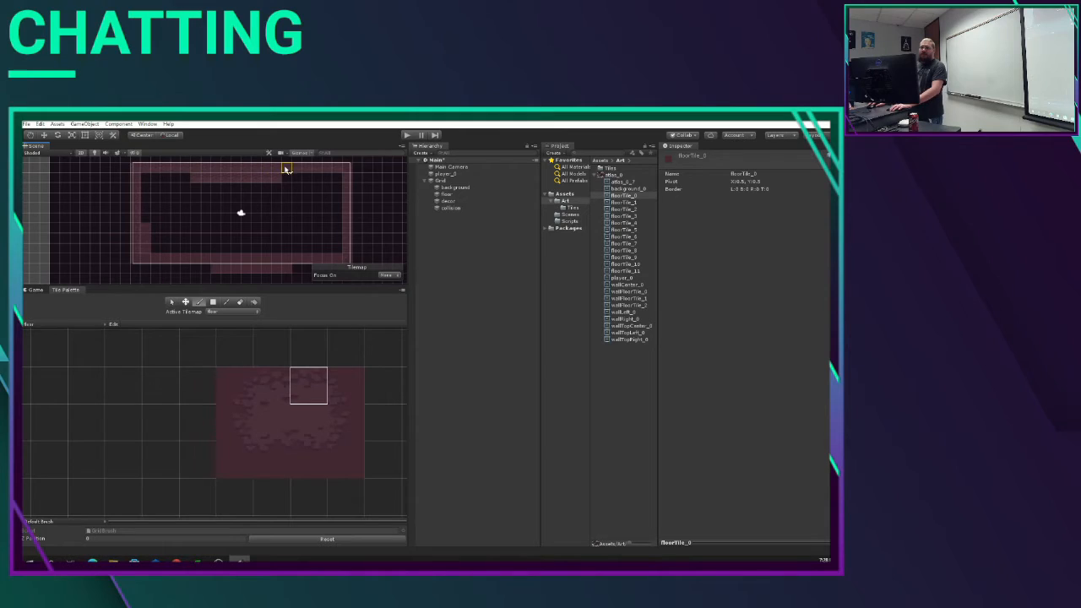
pyautogui.click(272, 388)
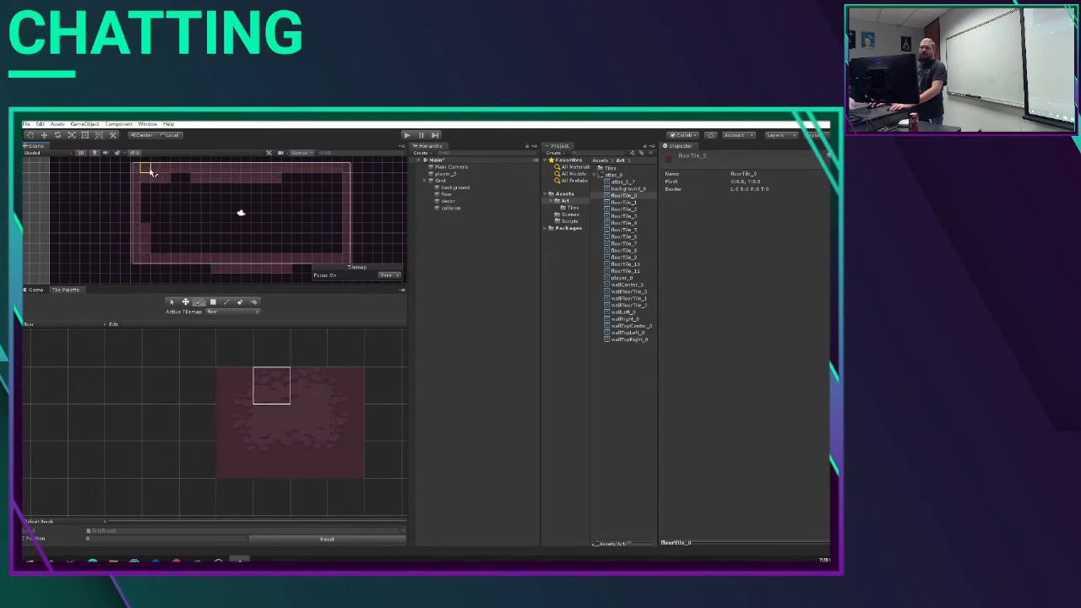
# Step: Fill the interior of the floor inside the camera frame with the palette's central floor tiles
pyautogui.click(278, 420)
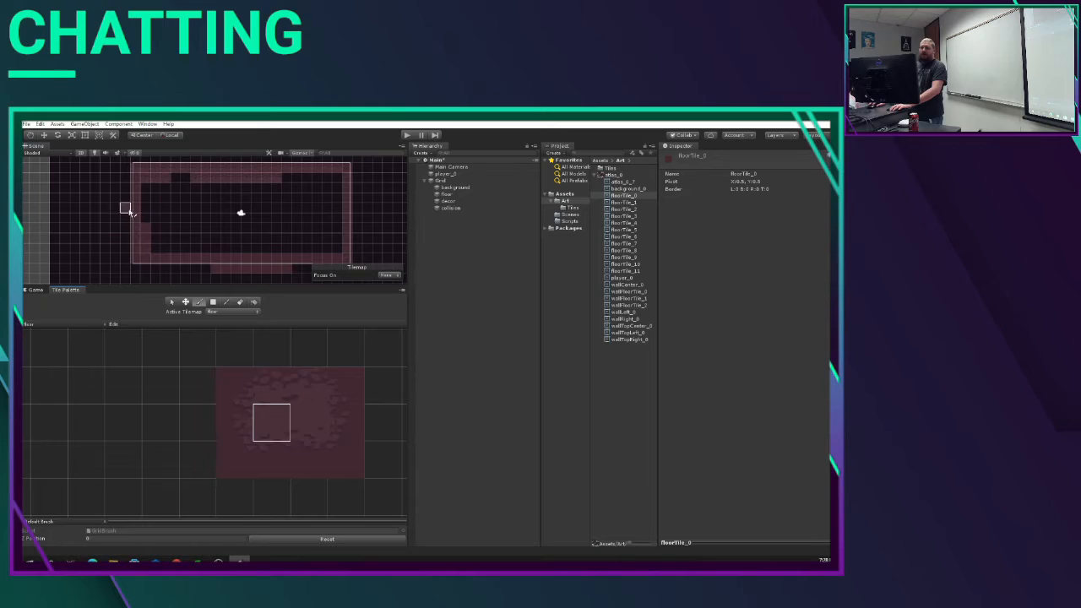
pyautogui.moveTo(145, 184)
pyautogui.mouseDown()
pyautogui.moveTo(329, 176)
pyautogui.moveTo(335, 190)
pyautogui.moveTo(181, 186)
pyautogui.moveTo(309, 208)
pyautogui.moveTo(288, 208)
pyautogui.moveTo(333, 198)
pyautogui.moveTo(244, 178)
pyautogui.moveTo(207, 202)
pyautogui.moveTo(154, 209)
pyautogui.moveTo(149, 243)
pyautogui.moveTo(335, 246)
pyautogui.moveTo(336, 212)
pyautogui.moveTo(211, 250)
pyautogui.moveTo(326, 228)
pyautogui.moveTo(309, 212)
pyautogui.moveTo(181, 213)
pyautogui.moveTo(295, 211)
pyautogui.moveTo(164, 225)
pyautogui.moveTo(169, 236)
pyautogui.moveTo(316, 212)
pyautogui.mouseUp()
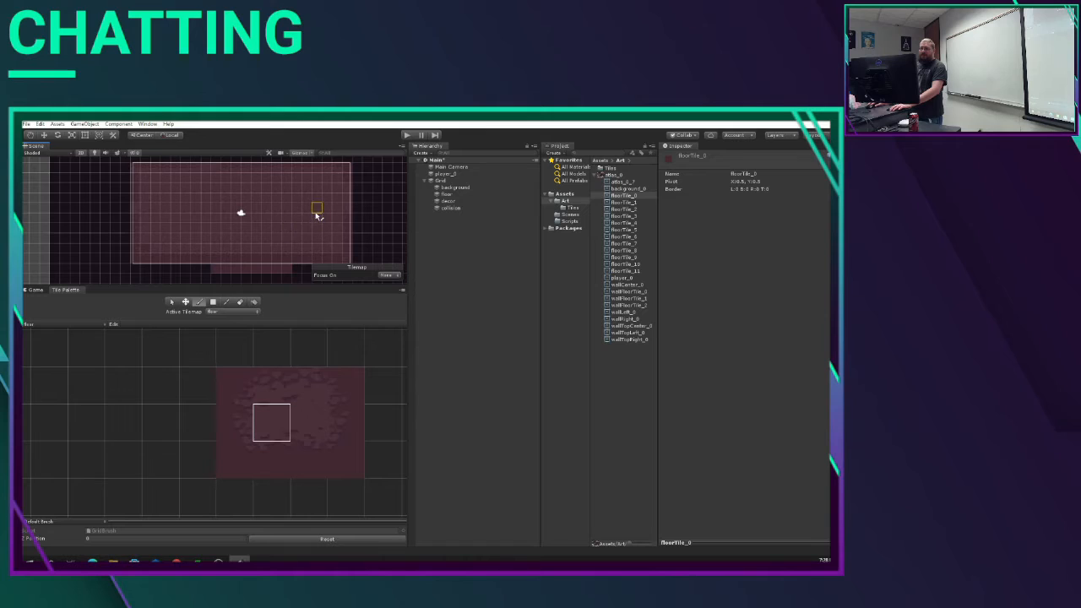
pyautogui.click(312, 409)
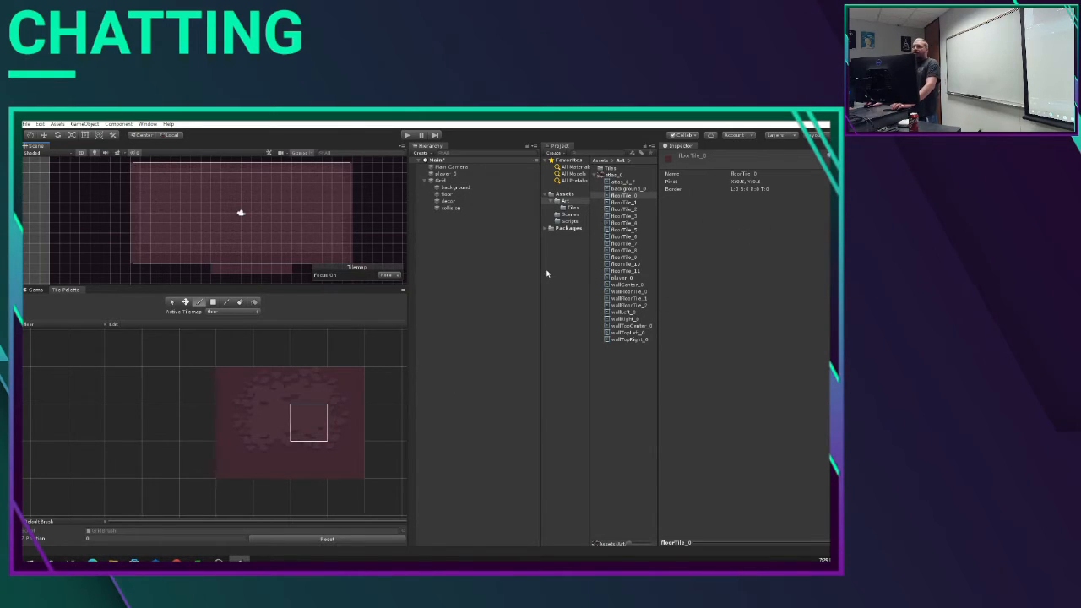
pyautogui.click(454, 188)
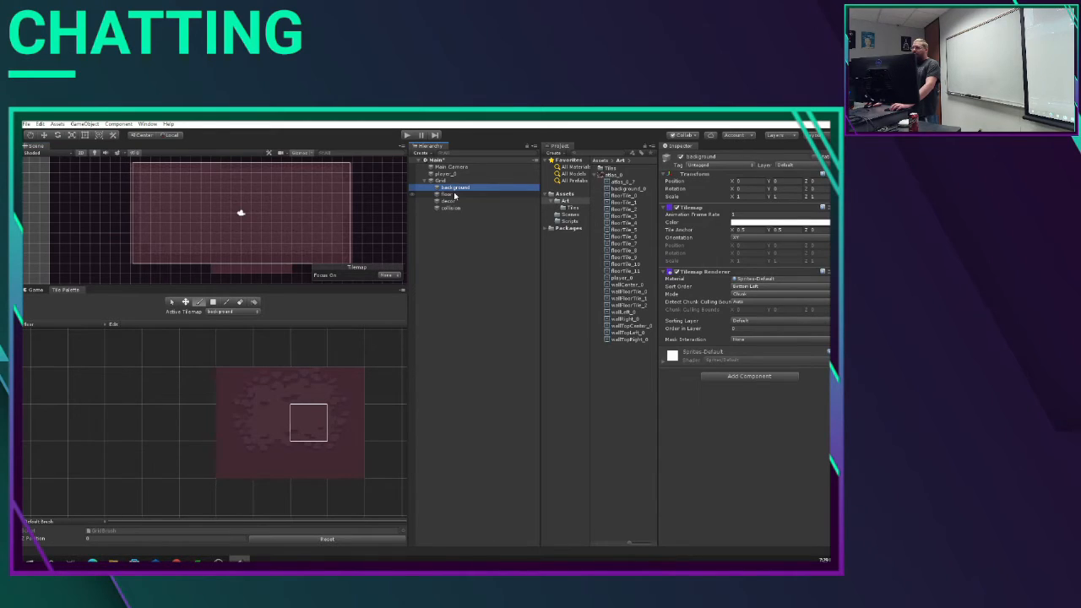
pyautogui.click(455, 195)
pyautogui.click(456, 201)
pyautogui.click(456, 208)
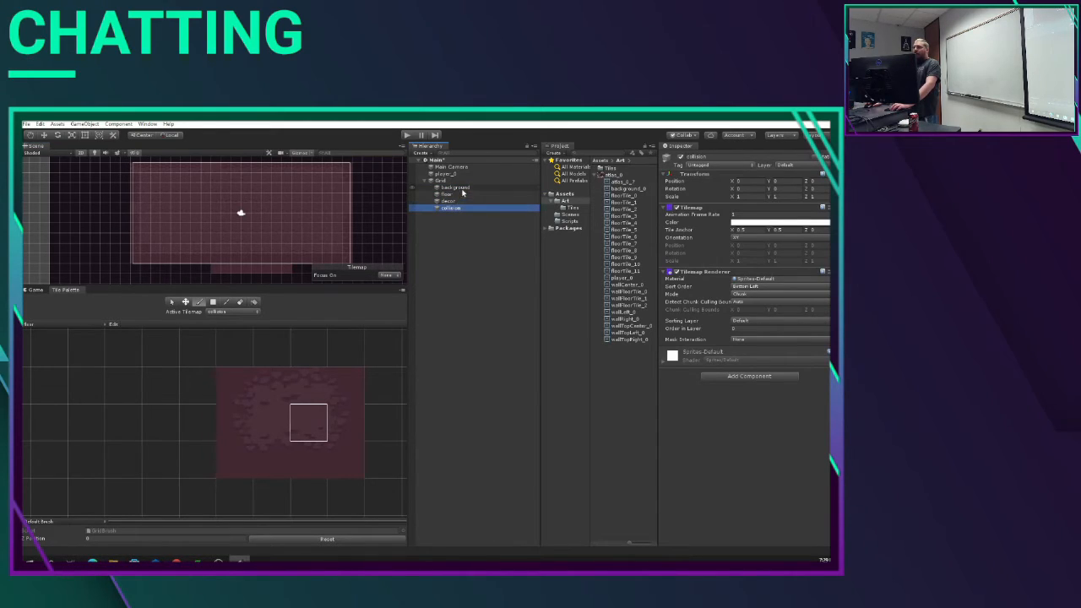
# Step: Open the sorting layer settings from the background tilemap's renderer
pyautogui.click(462, 188)
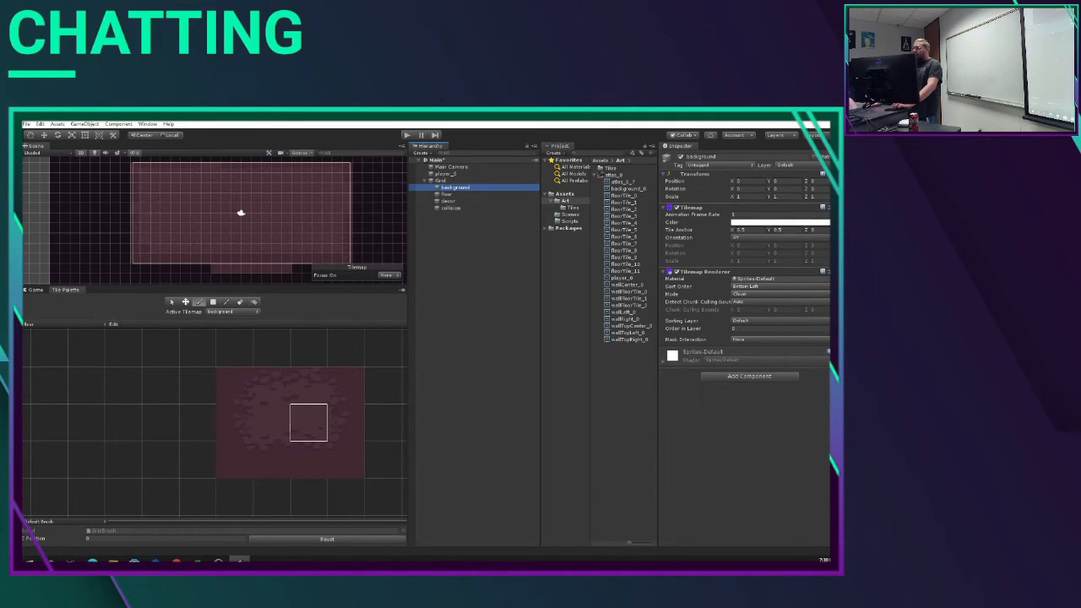
pyautogui.click(760, 321)
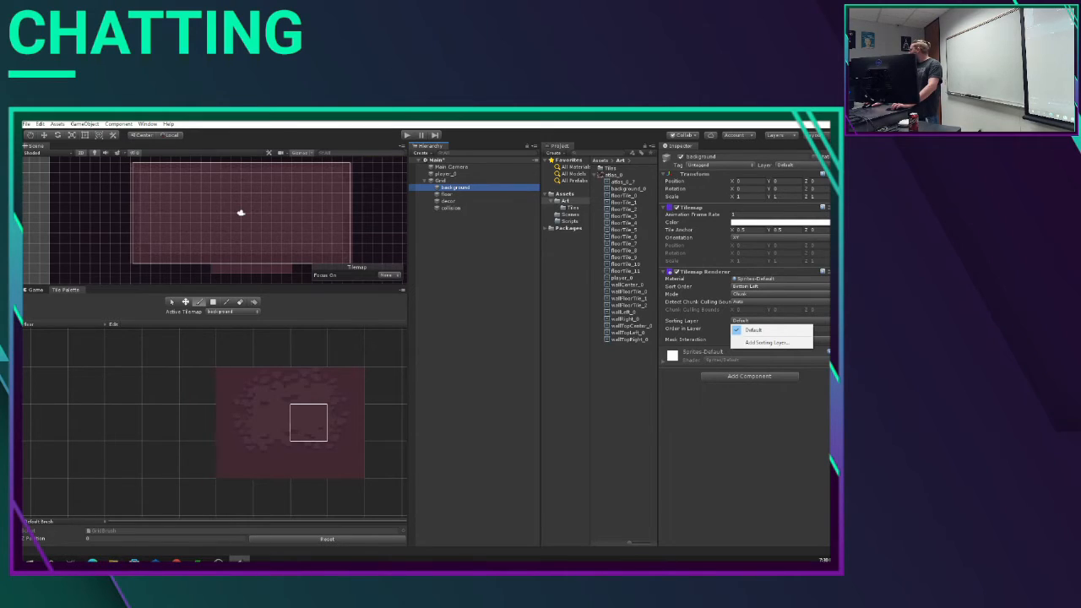
pyautogui.click(763, 343)
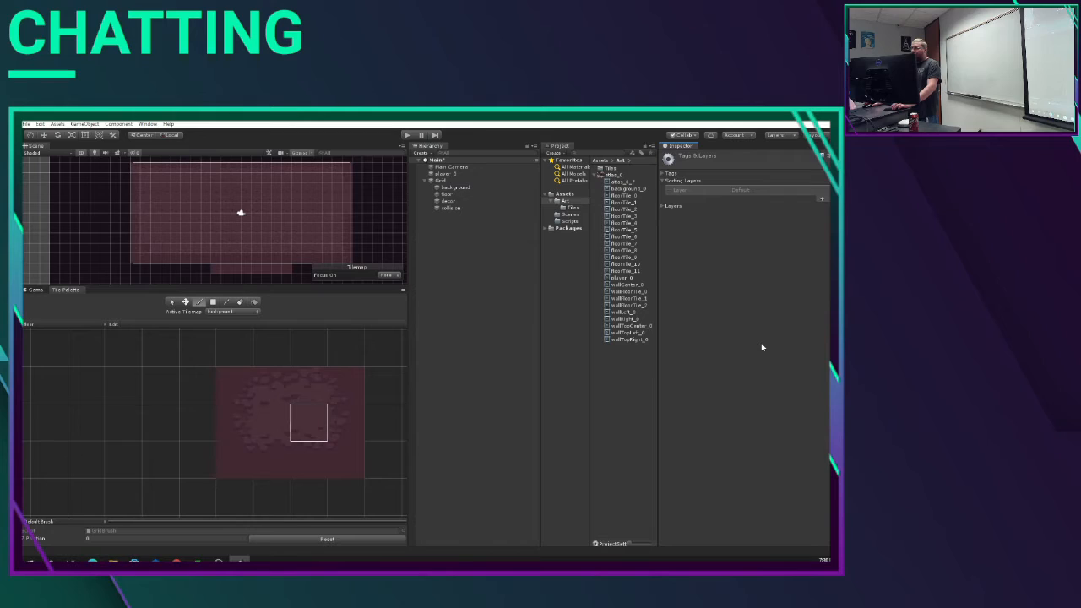
pyautogui.click(456, 188)
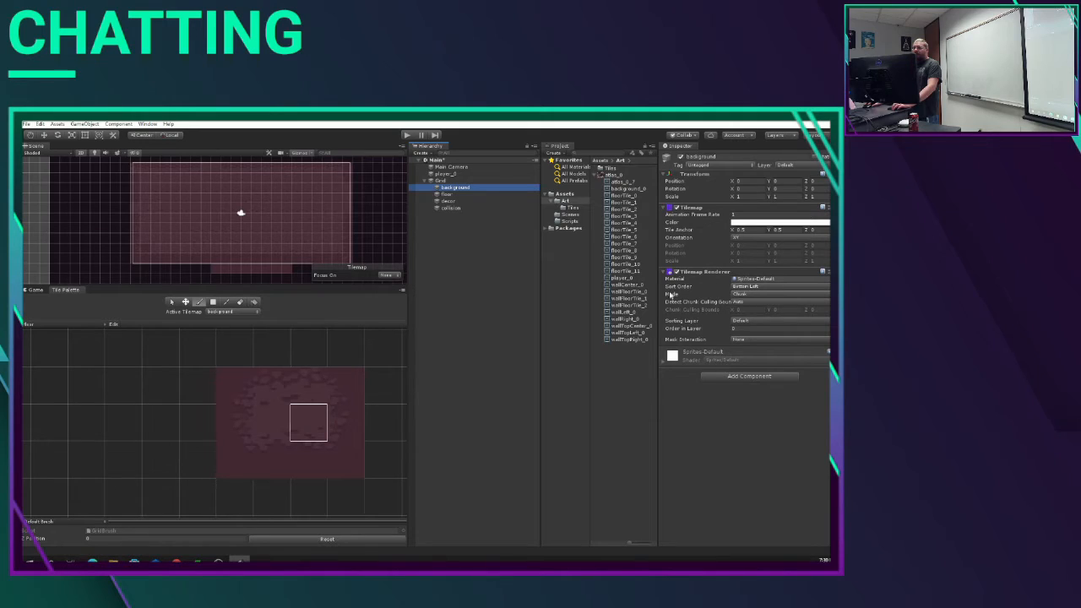
pyautogui.click(751, 322)
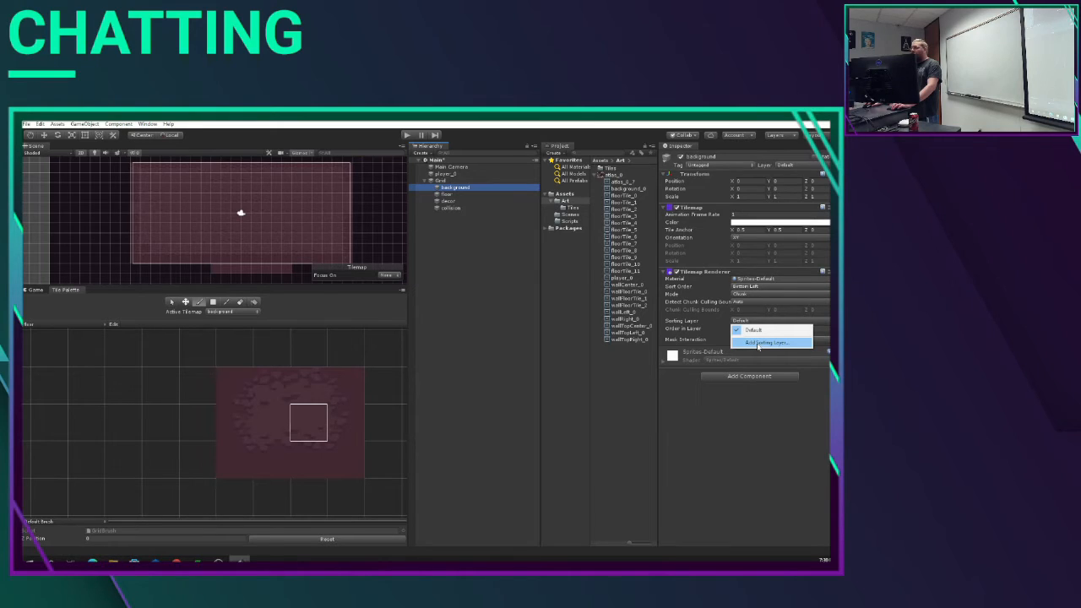
pyautogui.click(758, 343)
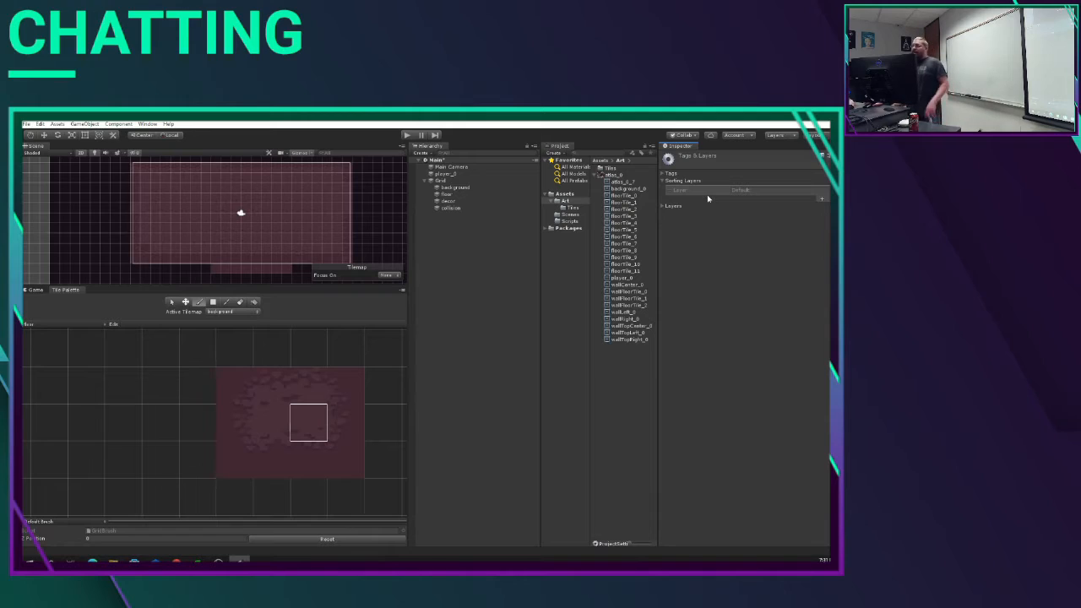
# Step: Add two sorting layers below Default, named background and floor
pyautogui.click(821, 201)
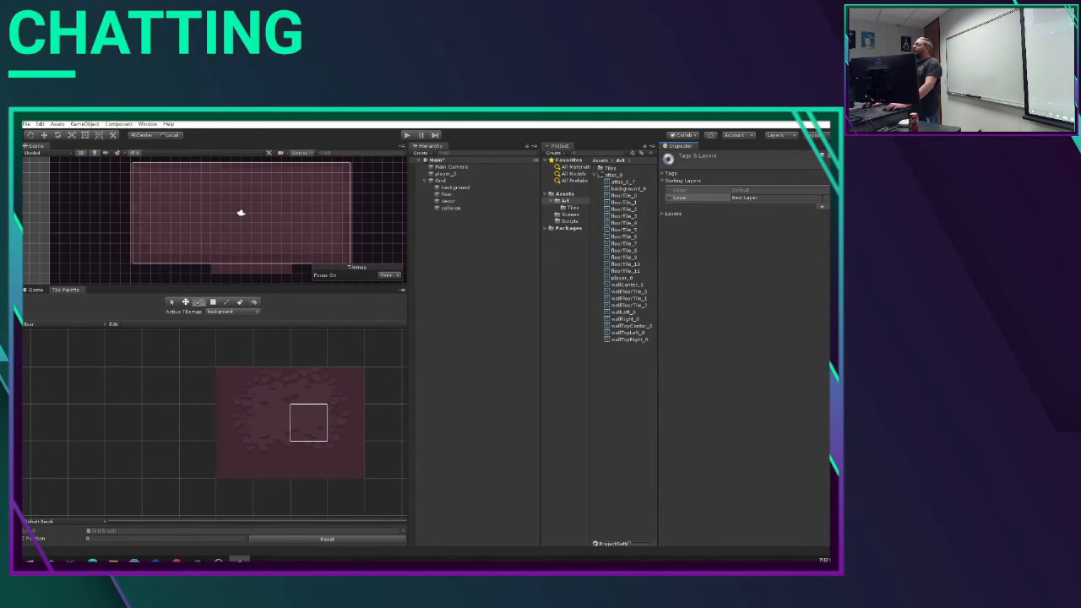
pyautogui.click(822, 199)
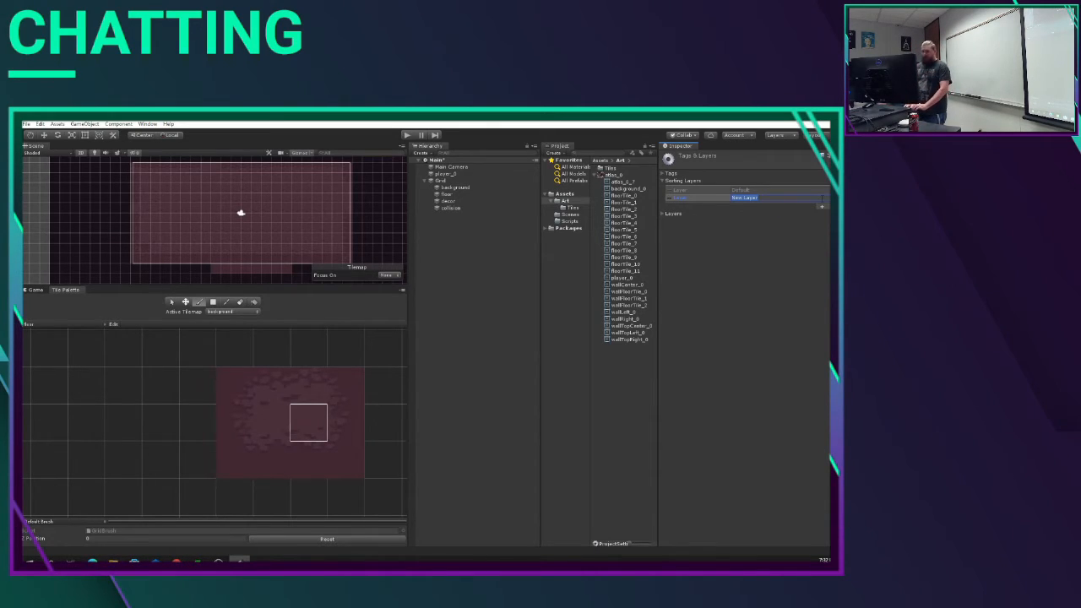
pyautogui.write('background')
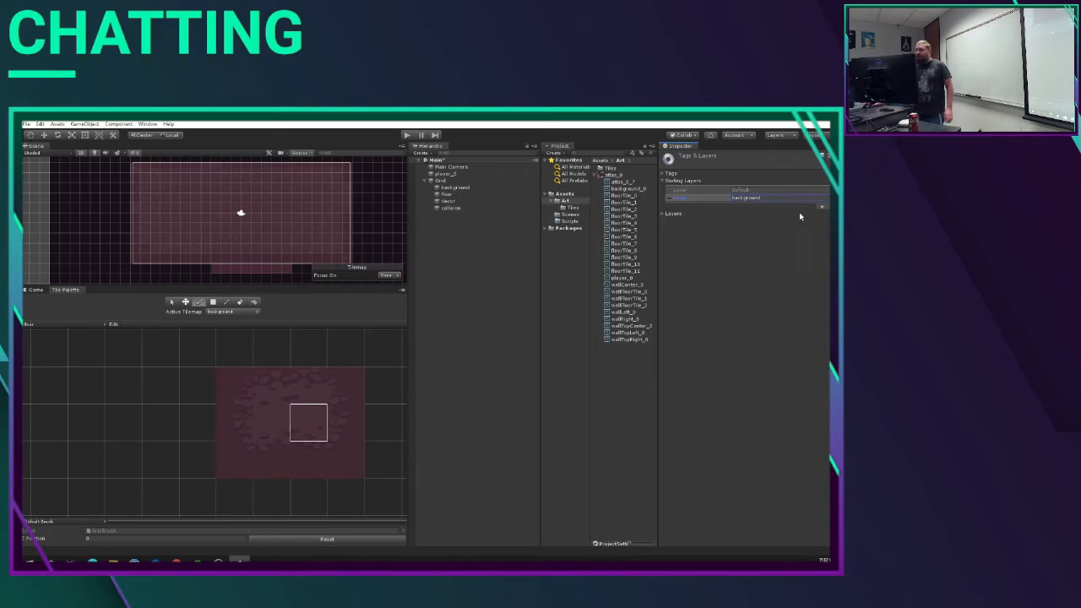
pyautogui.click(821, 207)
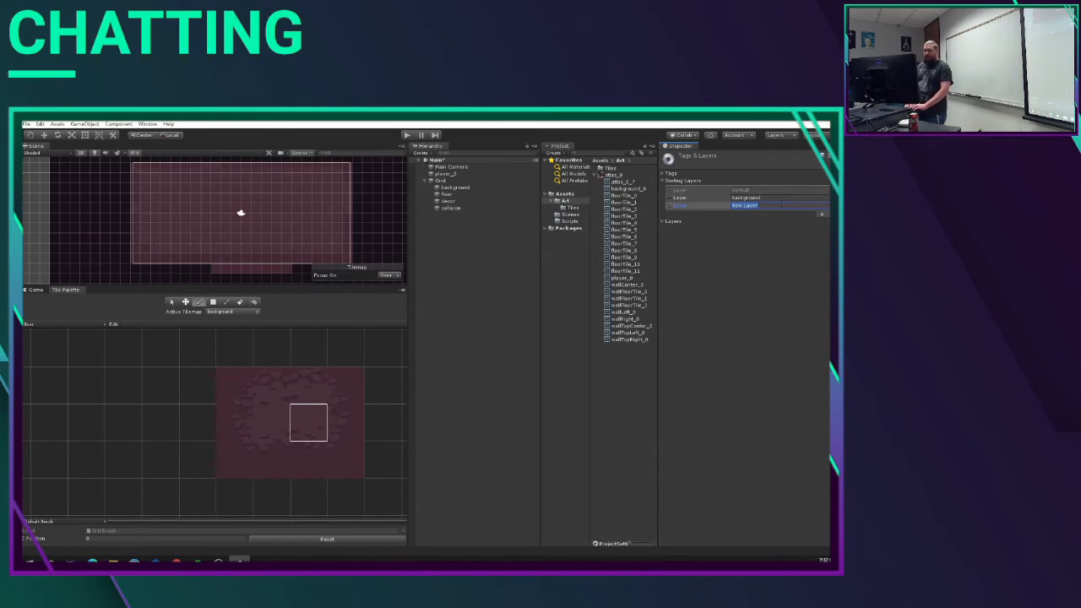
pyautogui.write('floor')
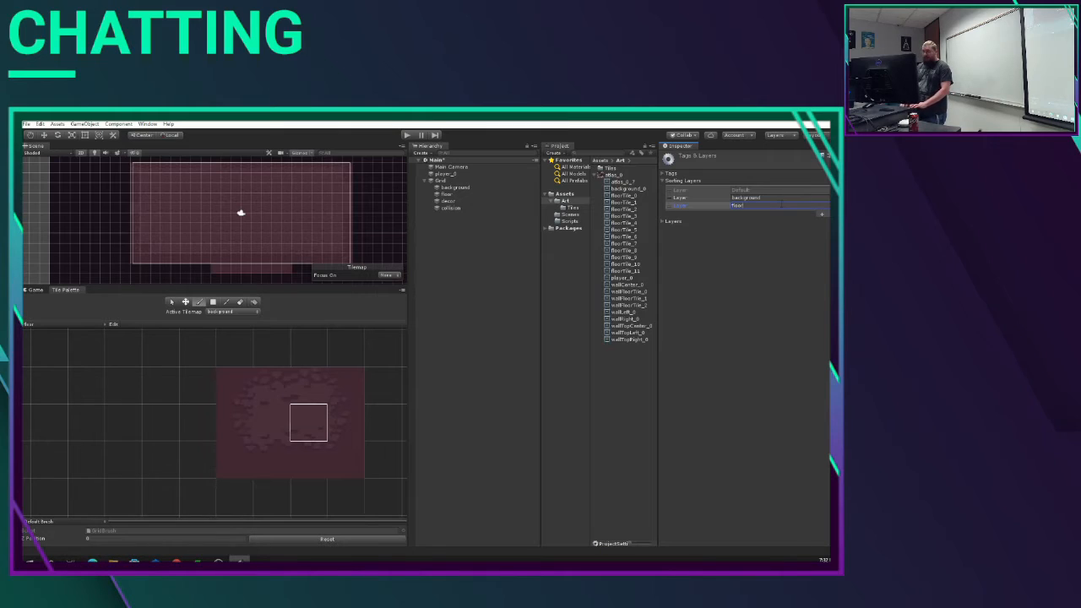
# Step: Add two more sorting layers below floor, named decor and collision
pyautogui.click(822, 215)
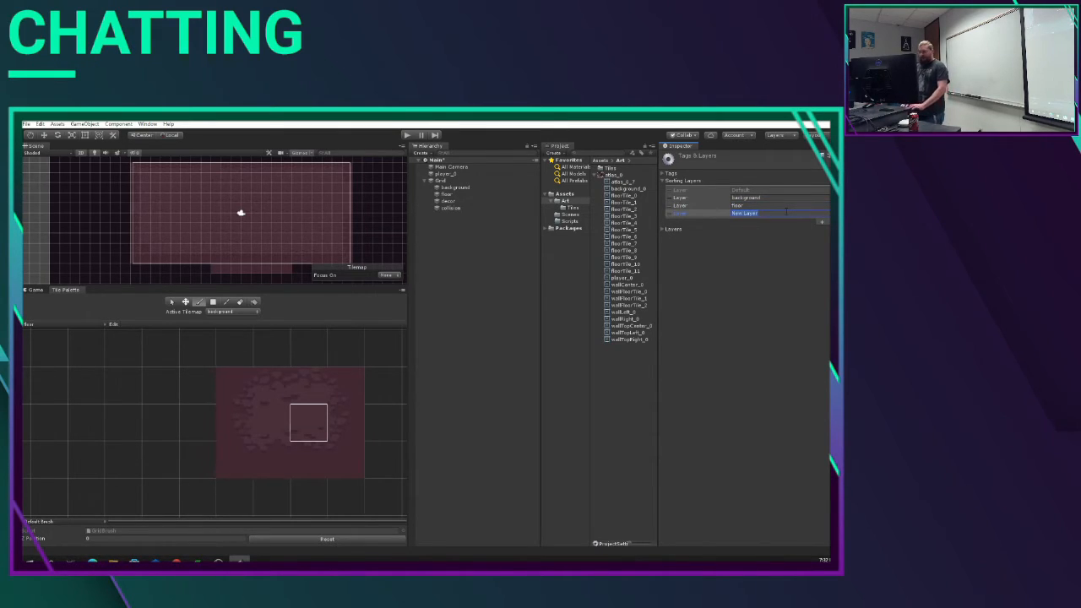
pyautogui.write('decor')
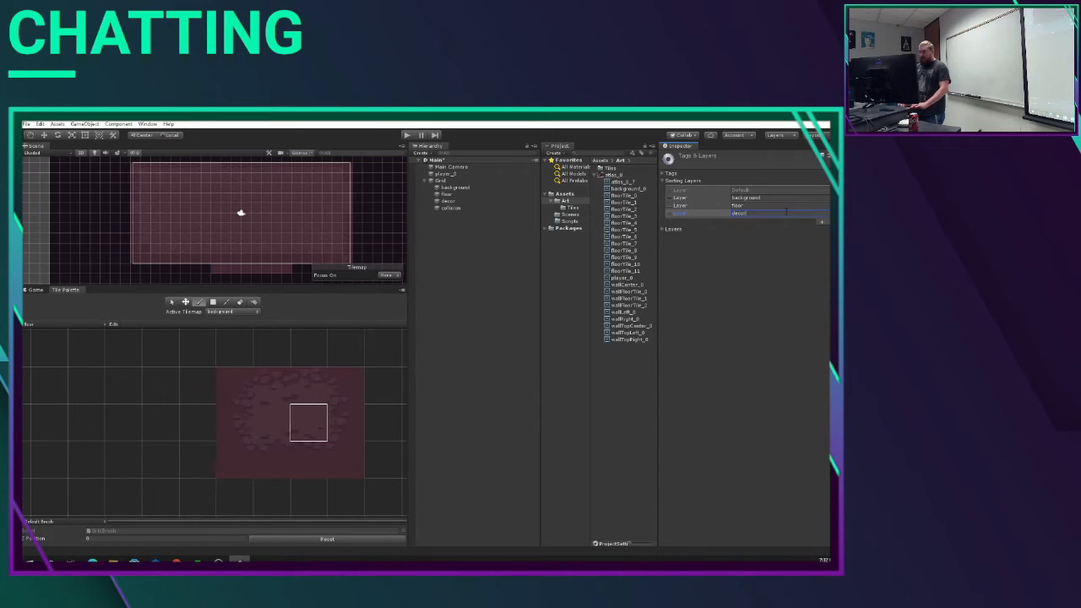
pyautogui.click(821, 222)
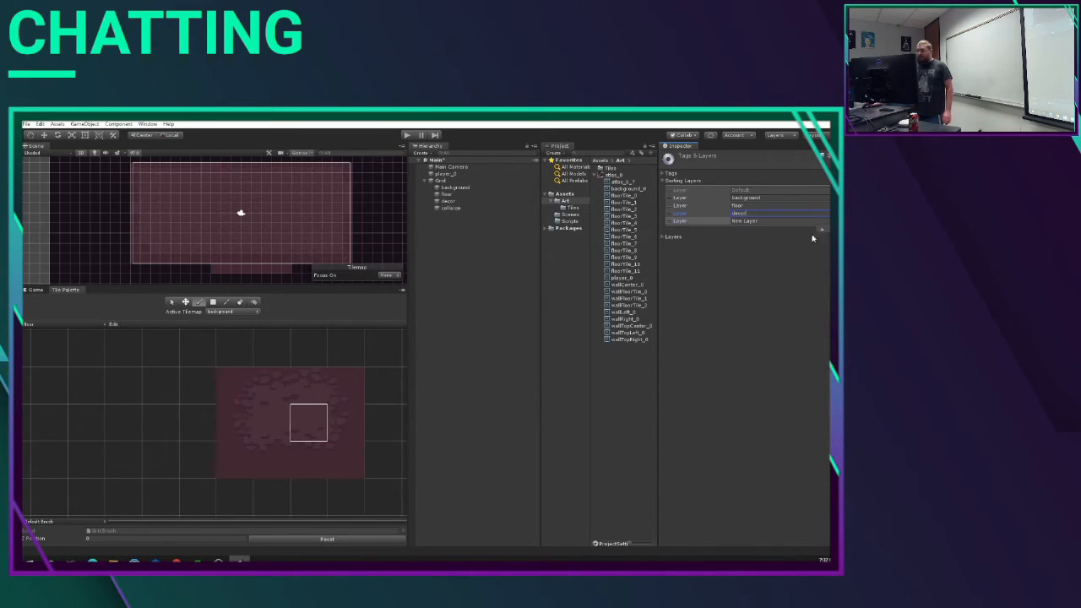
pyautogui.click(769, 221)
pyautogui.write('co')
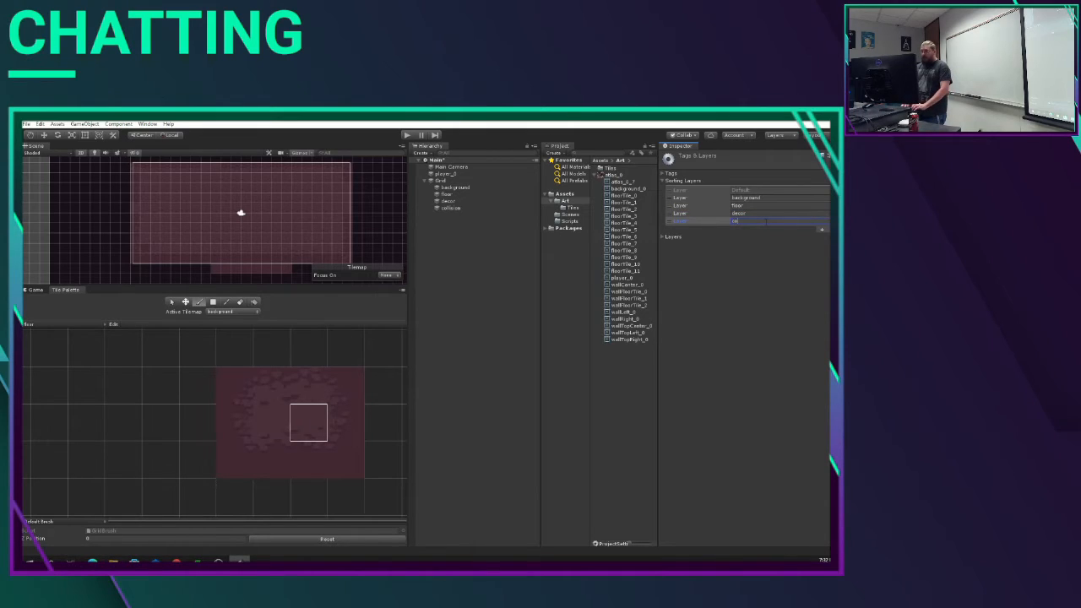
pyautogui.write('llision')
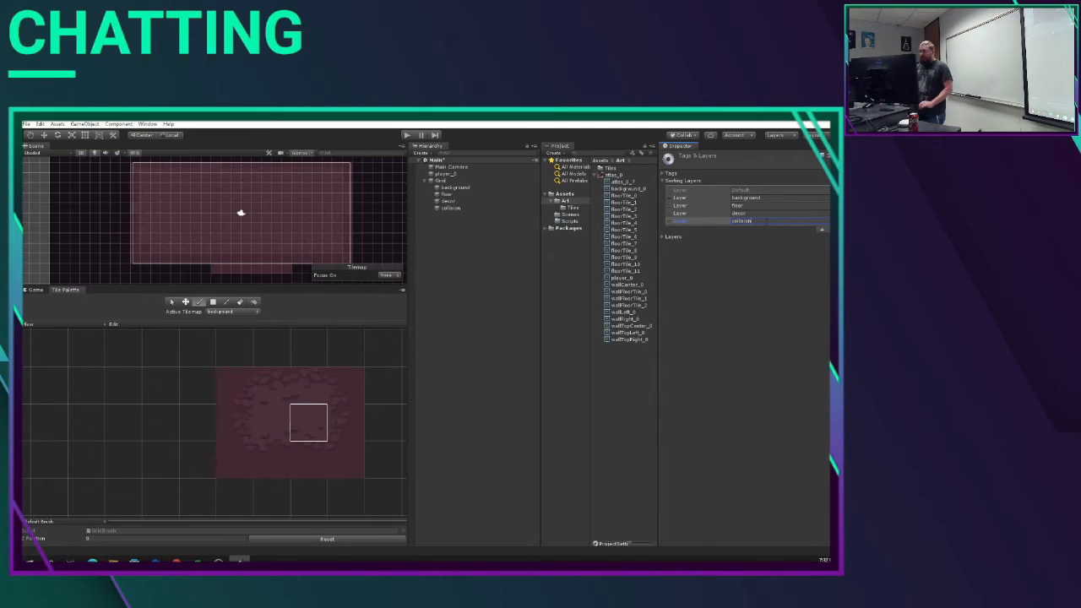
# Step: Add a last sorting layer named actor below collision and leave the sorting layer settings
pyautogui.click(821, 230)
pyautogui.click(787, 228)
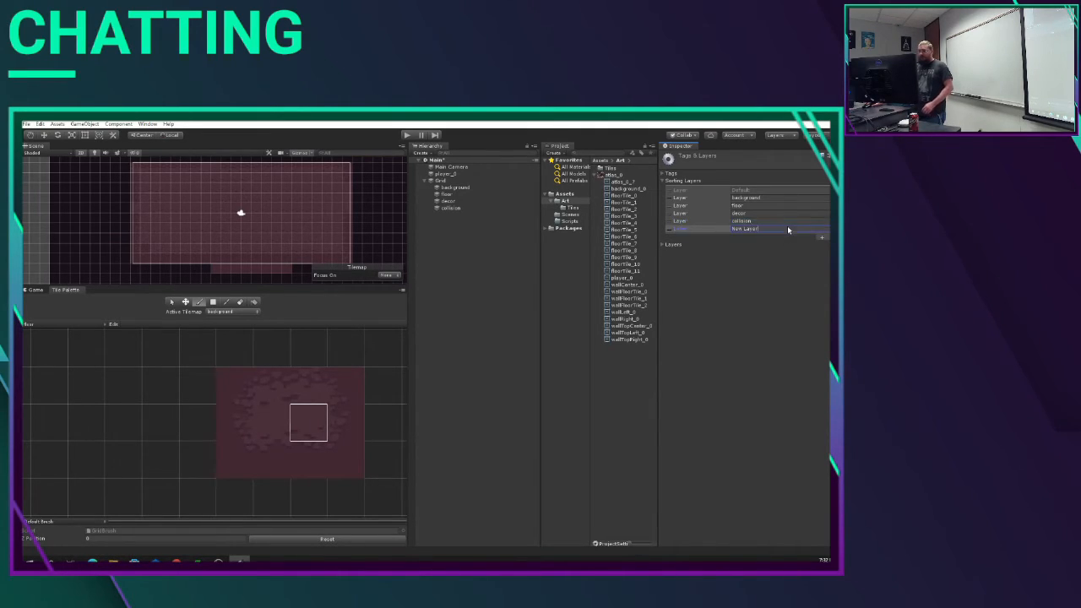
pyautogui.write('actor')
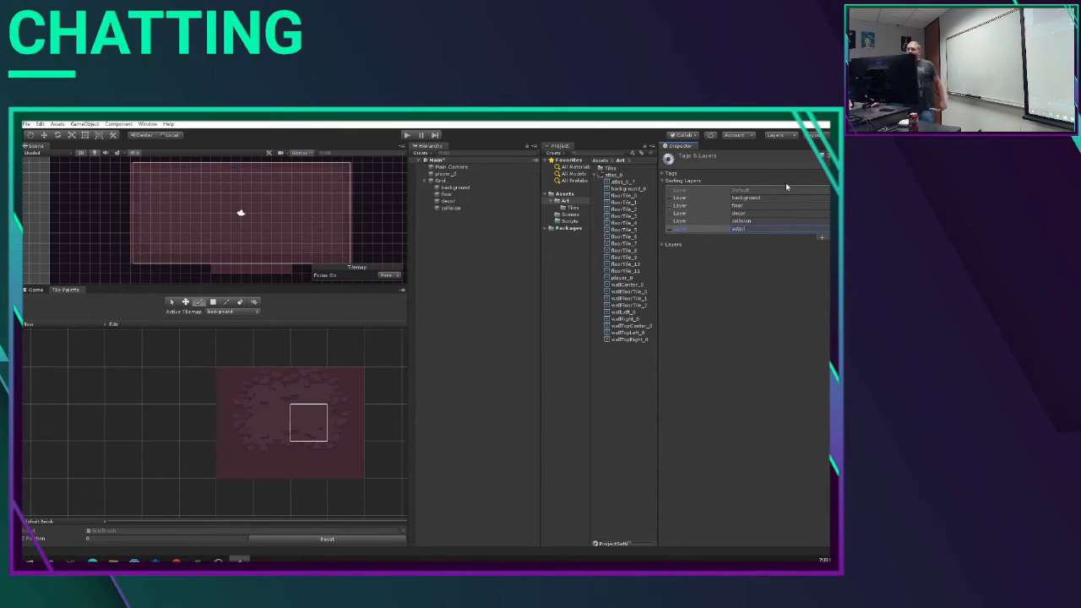
pyautogui.click(769, 265)
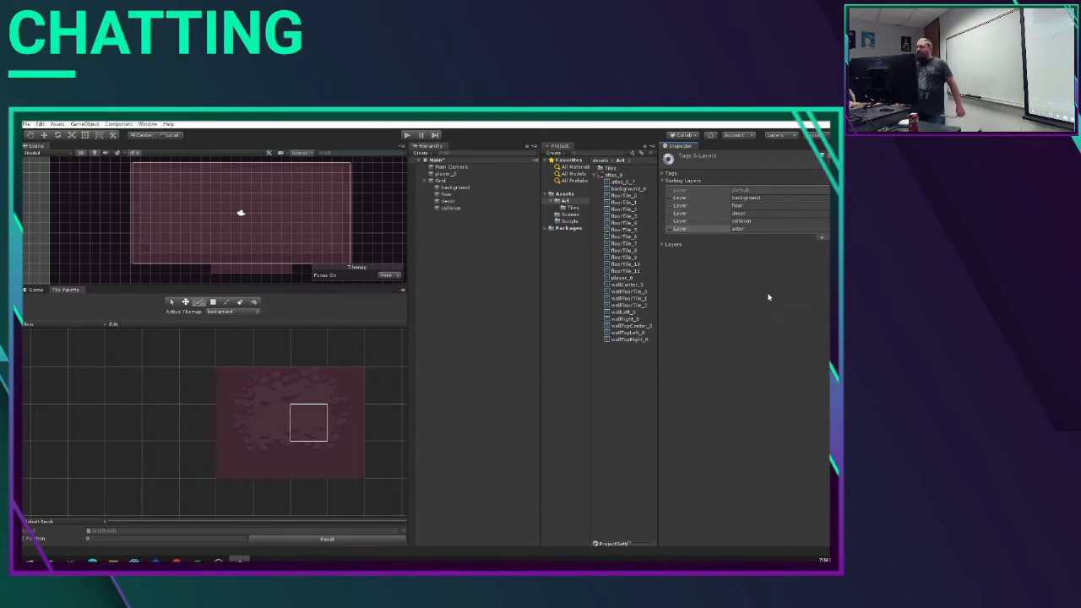
pyautogui.click(465, 277)
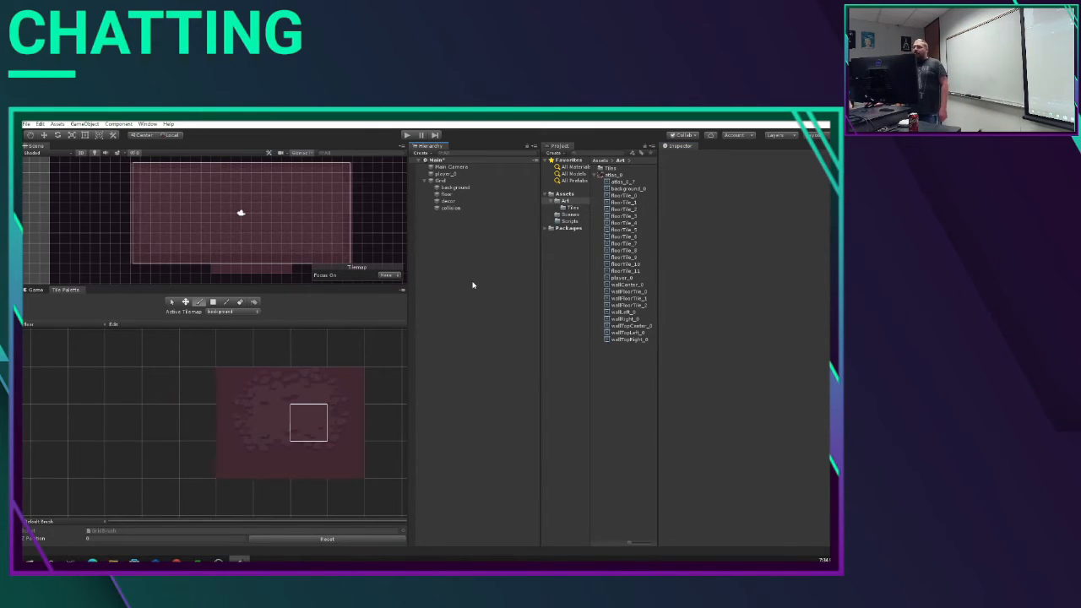
# Step: Assign the background tilemap to the background sorting layer and the floor tilemap to the floor sorting layer
pyautogui.click(456, 187)
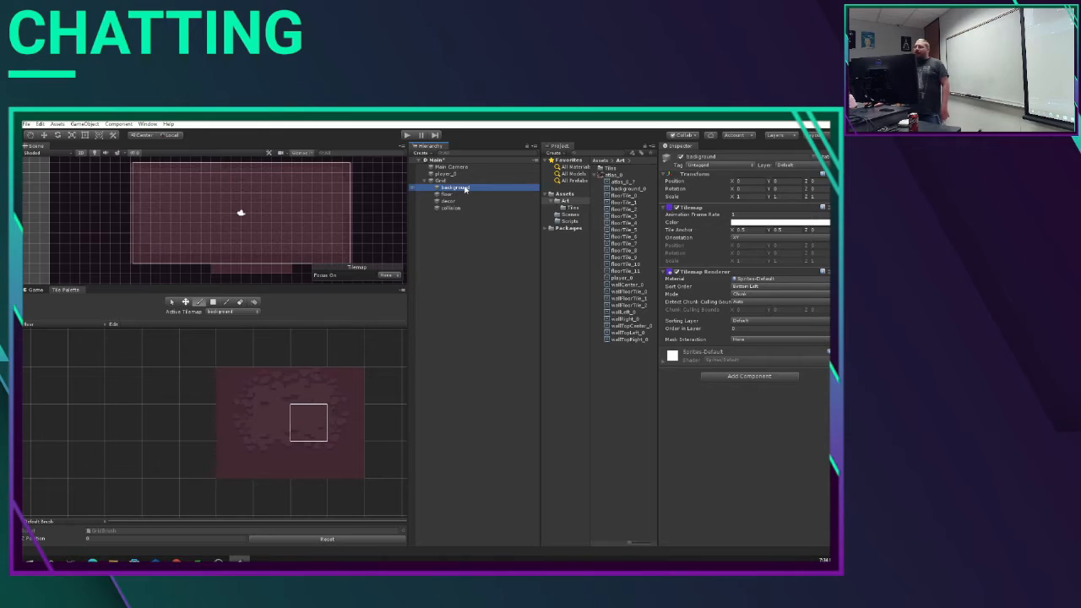
pyautogui.click(740, 321)
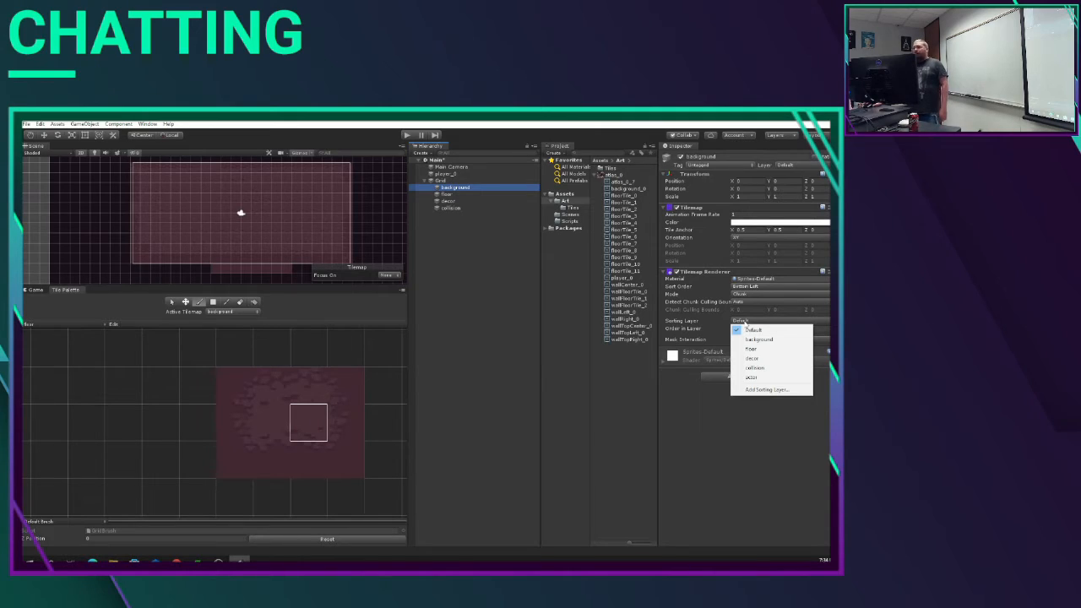
pyautogui.click(758, 338)
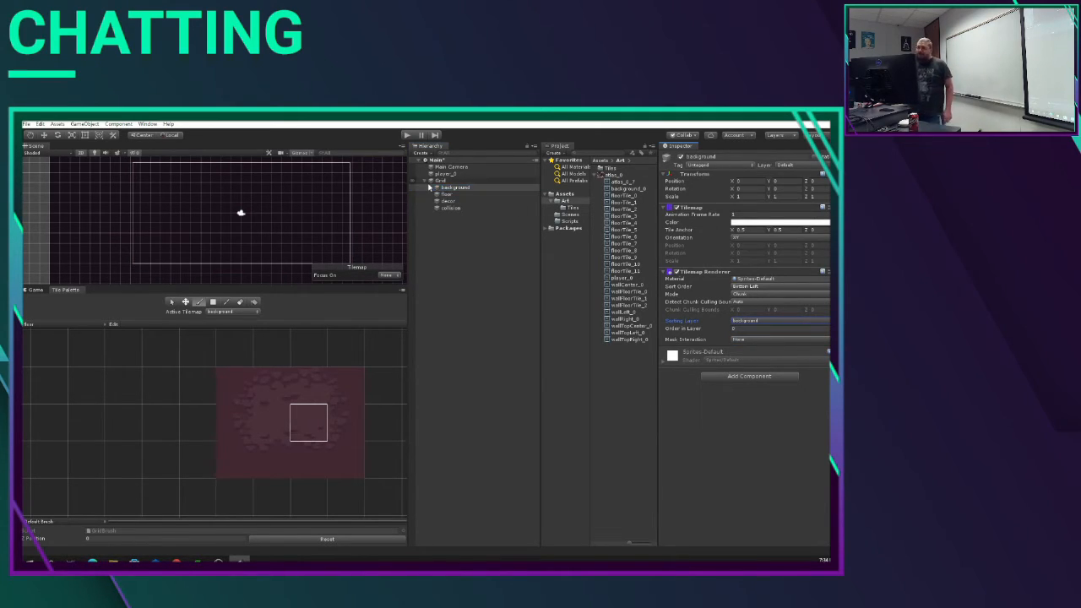
pyautogui.click(446, 194)
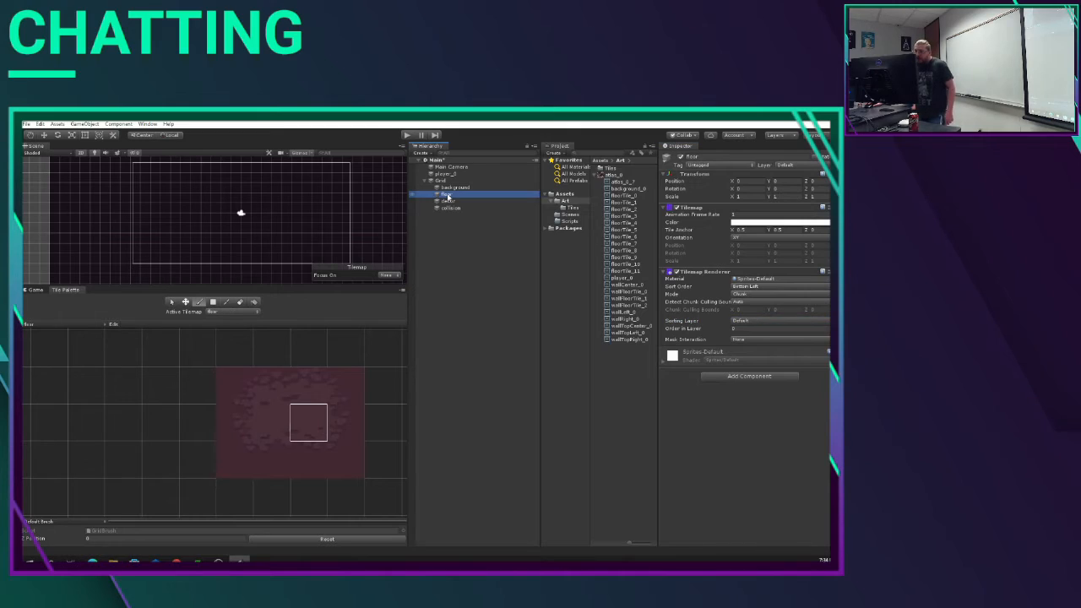
pyautogui.click(763, 322)
pyautogui.click(761, 350)
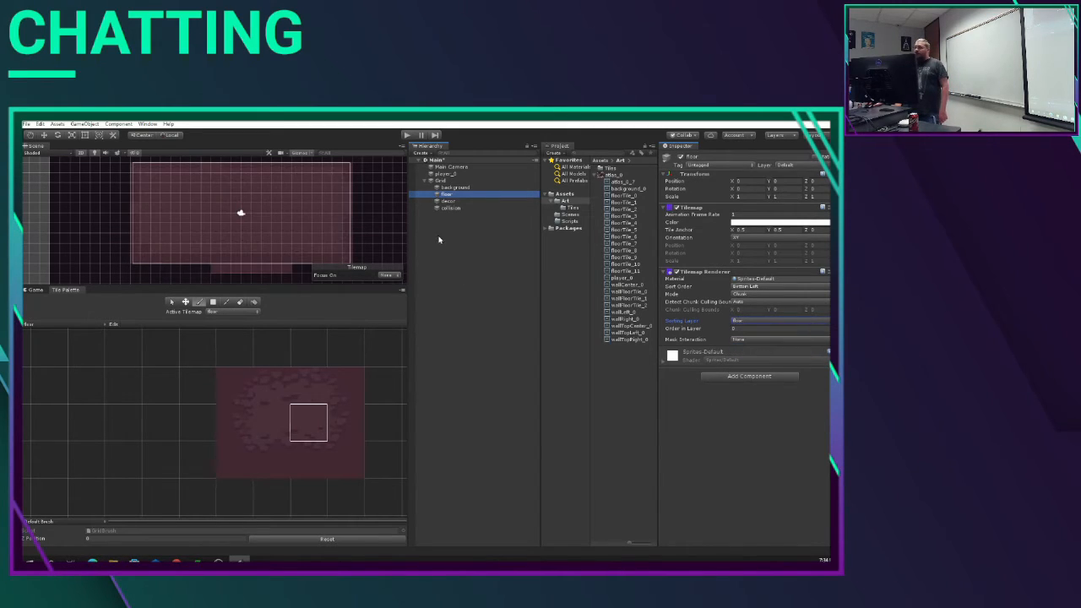
# Step: Assign the decor tilemap to the decor sorting layer and the collision tilemap to the collision sorting layer
pyautogui.click(448, 201)
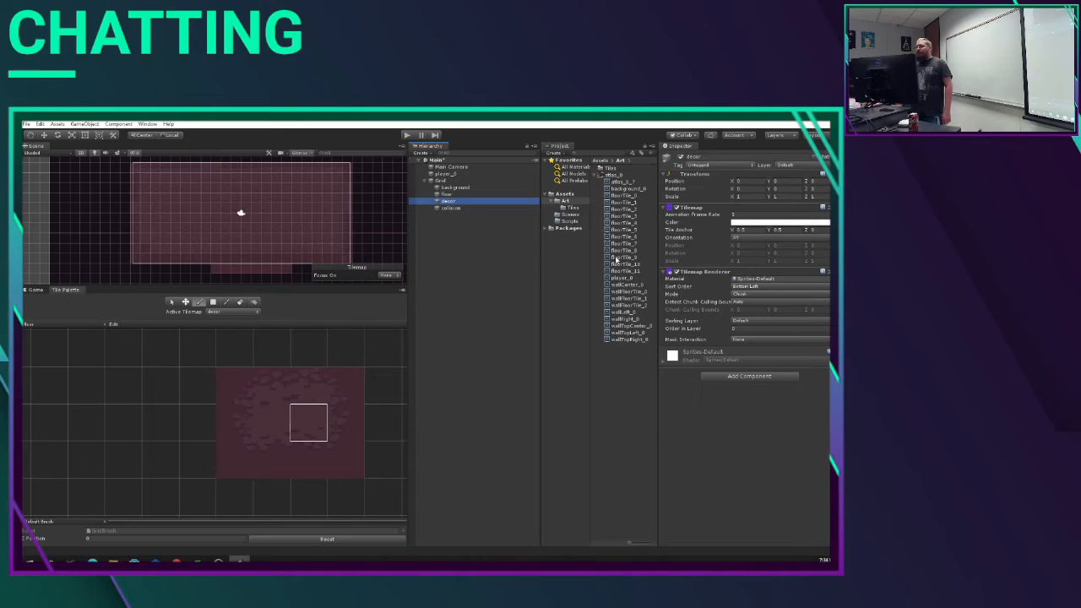
pyautogui.click(801, 326)
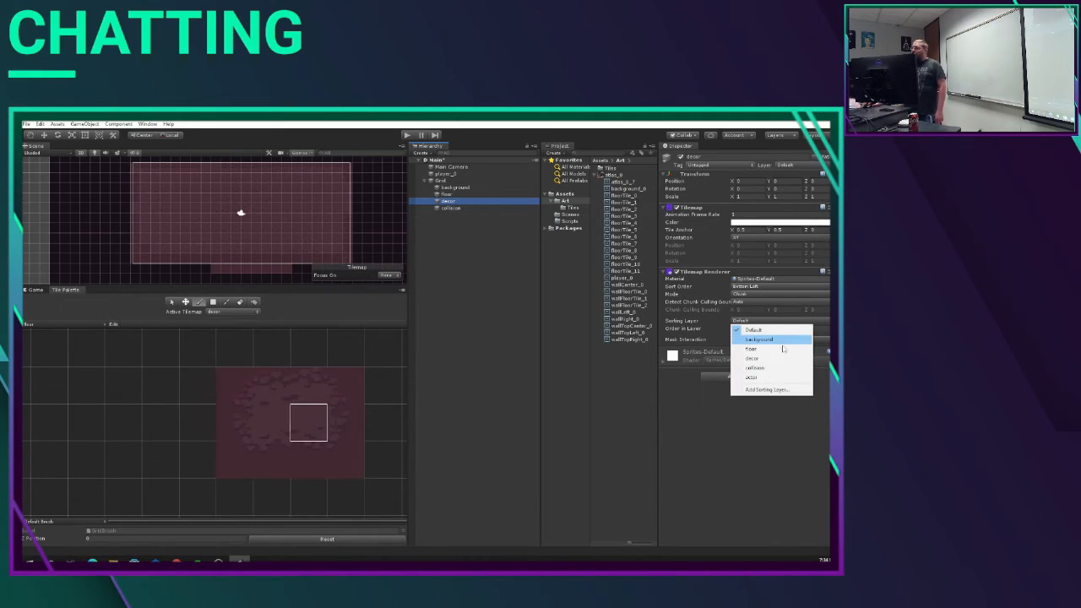
pyautogui.click(764, 358)
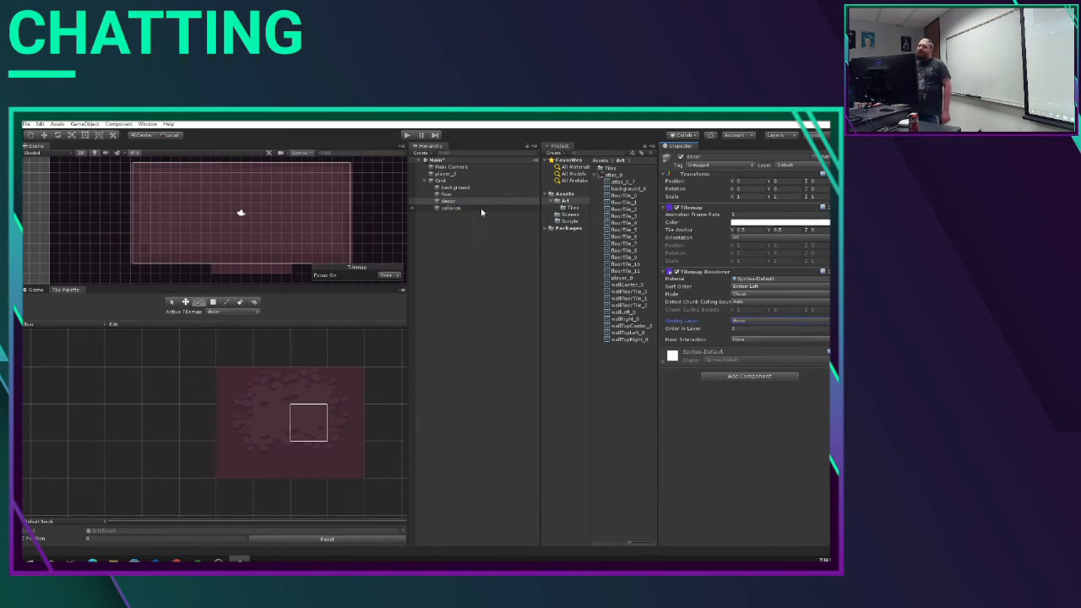
pyautogui.click(480, 208)
pyautogui.click(801, 324)
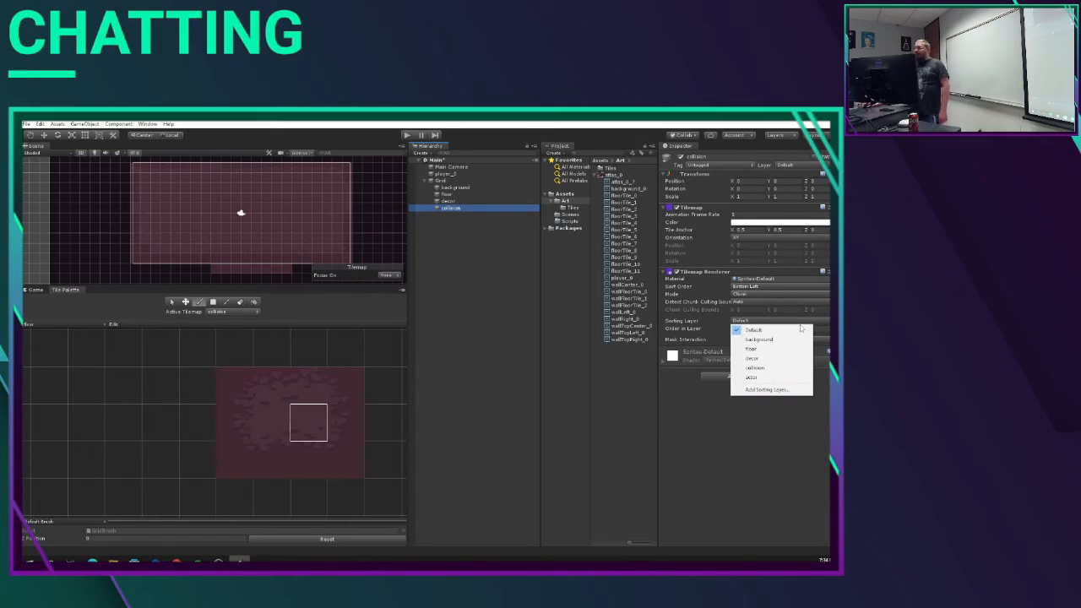
pyautogui.click(785, 368)
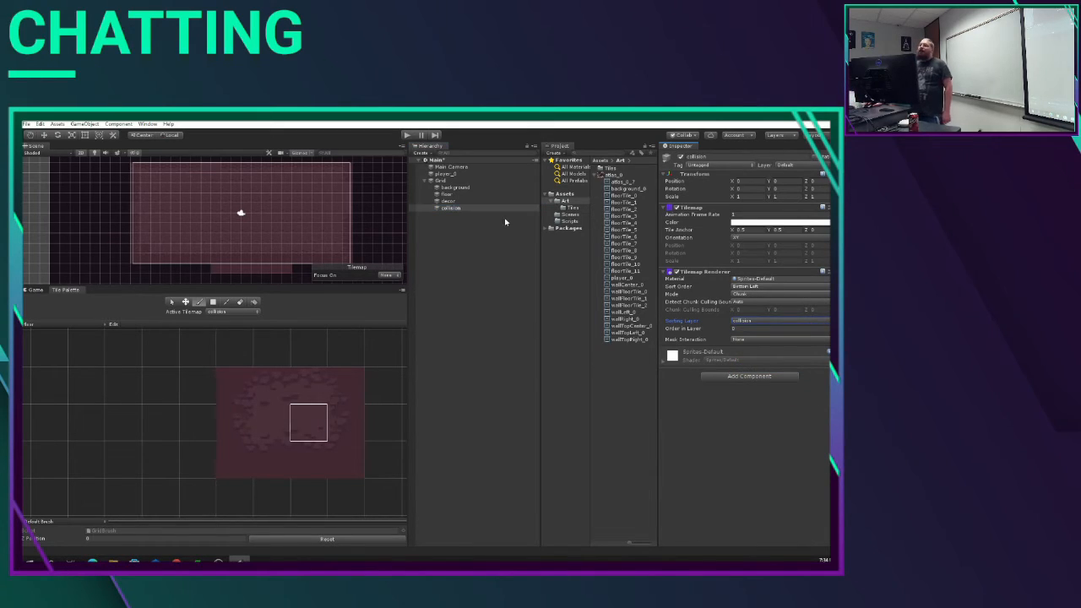
# Step: Assign the player_0 sprite to the actor sorting layer
pyautogui.click(456, 175)
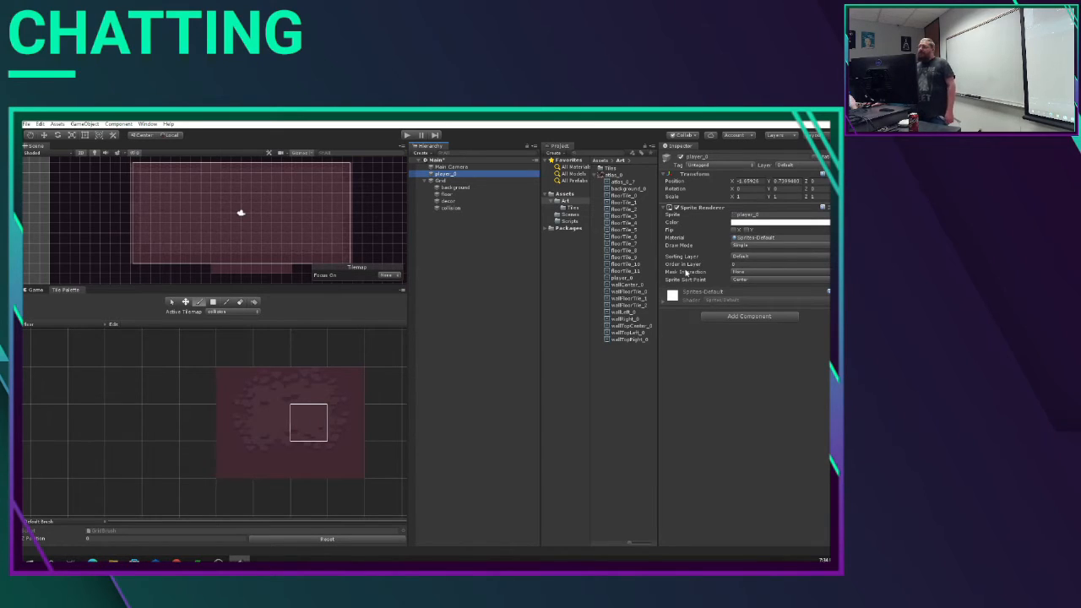
pyautogui.click(743, 256)
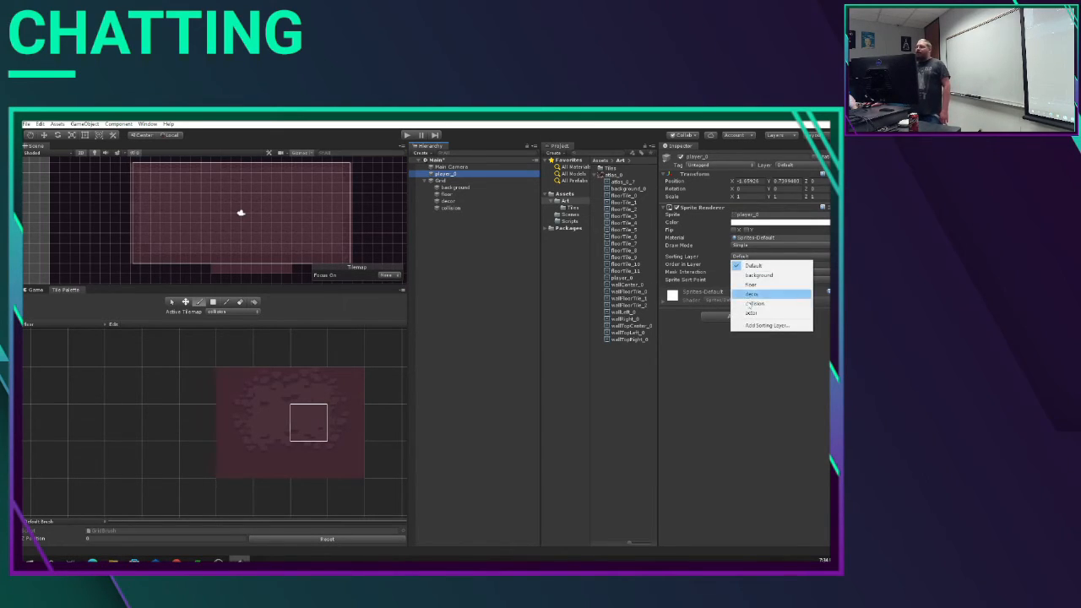
pyautogui.click(751, 315)
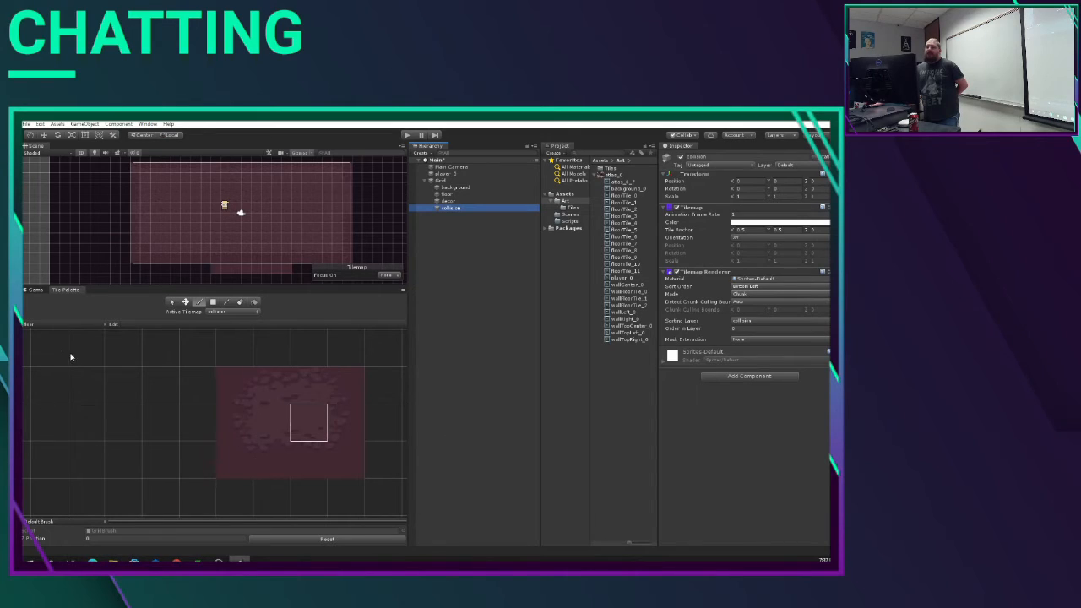
# Step: Create a new tile palette named decor and save it in the Tiles folder
pyautogui.click(34, 324)
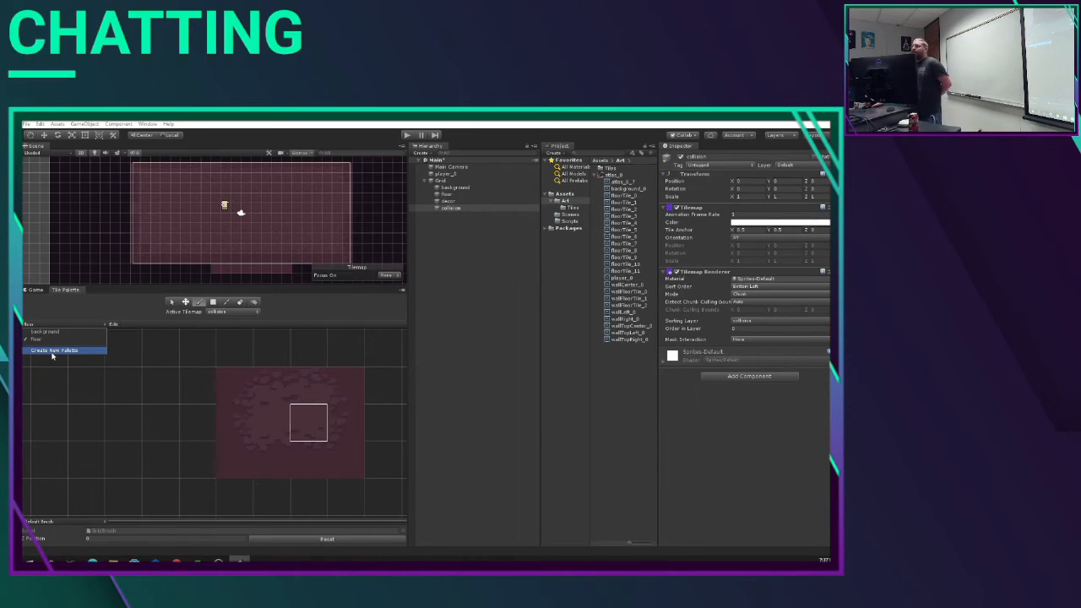
pyautogui.click(52, 351)
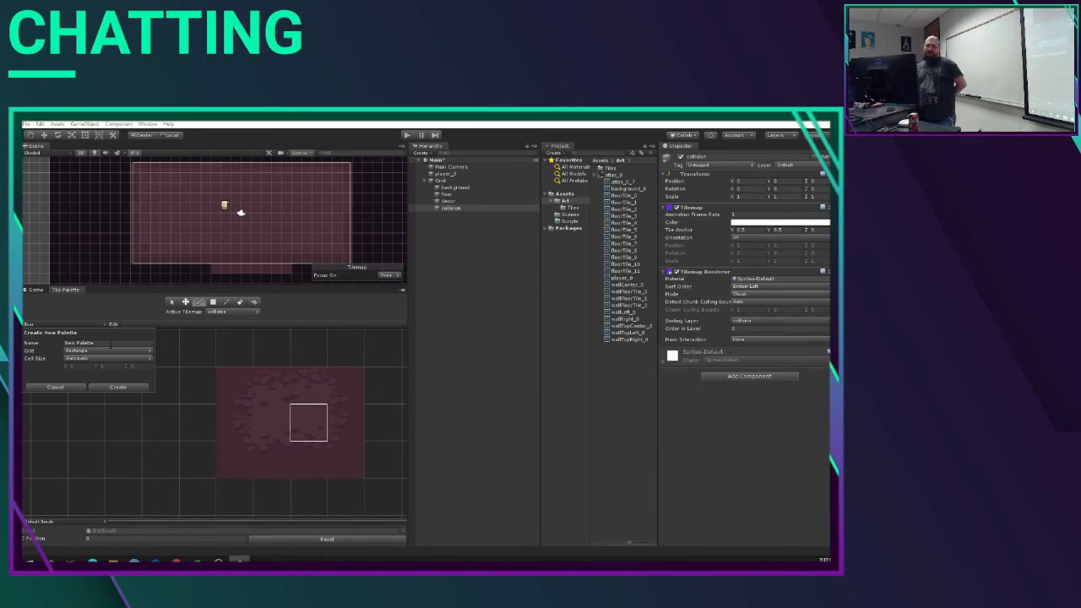
pyautogui.click(111, 344)
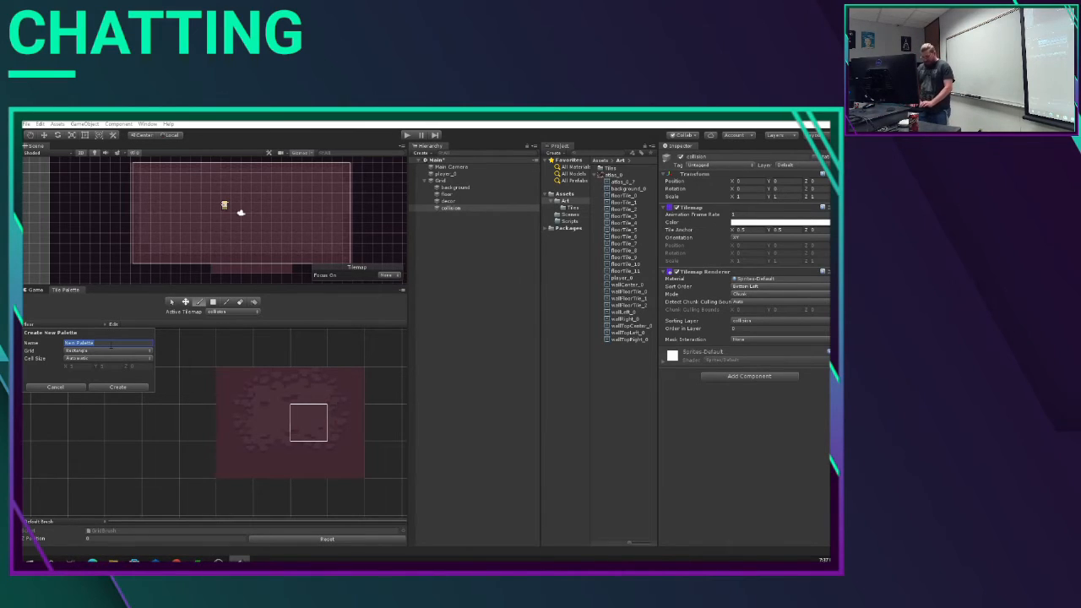
pyautogui.write('decor')
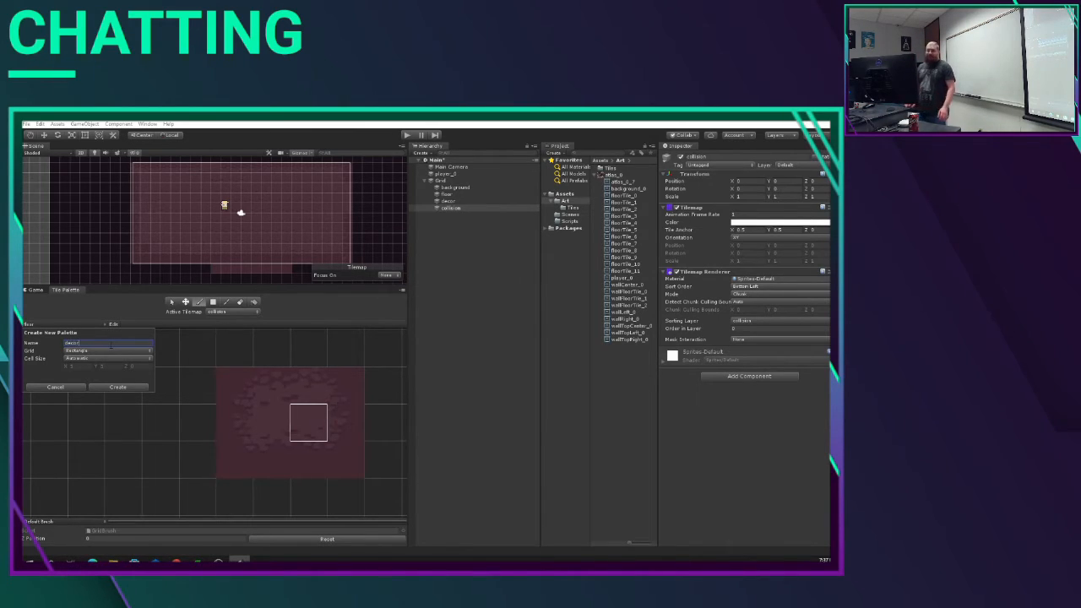
pyautogui.click(123, 386)
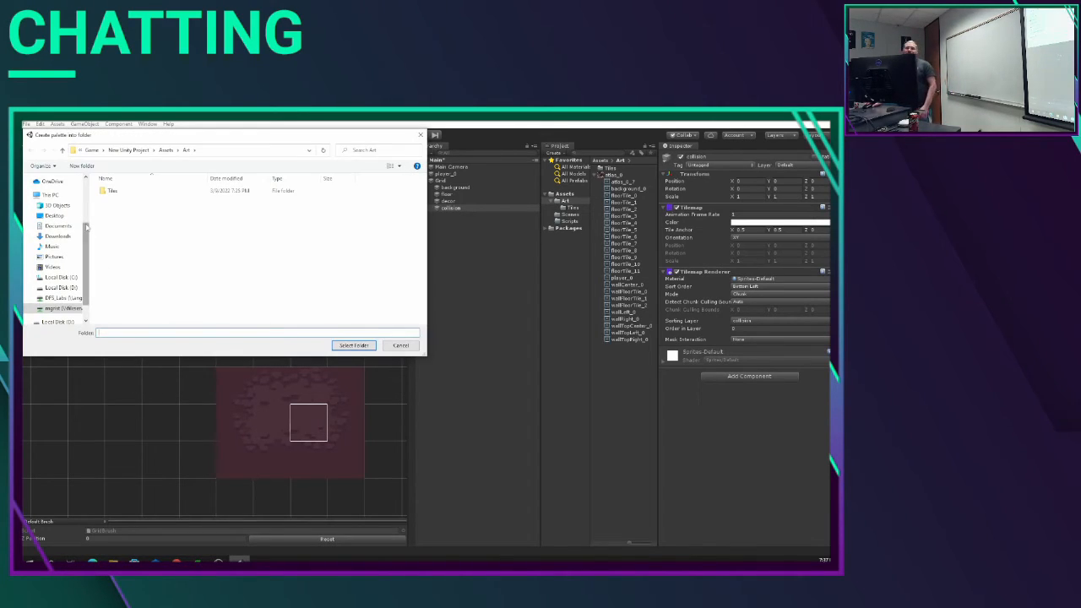
pyautogui.click(127, 191)
pyautogui.click(363, 346)
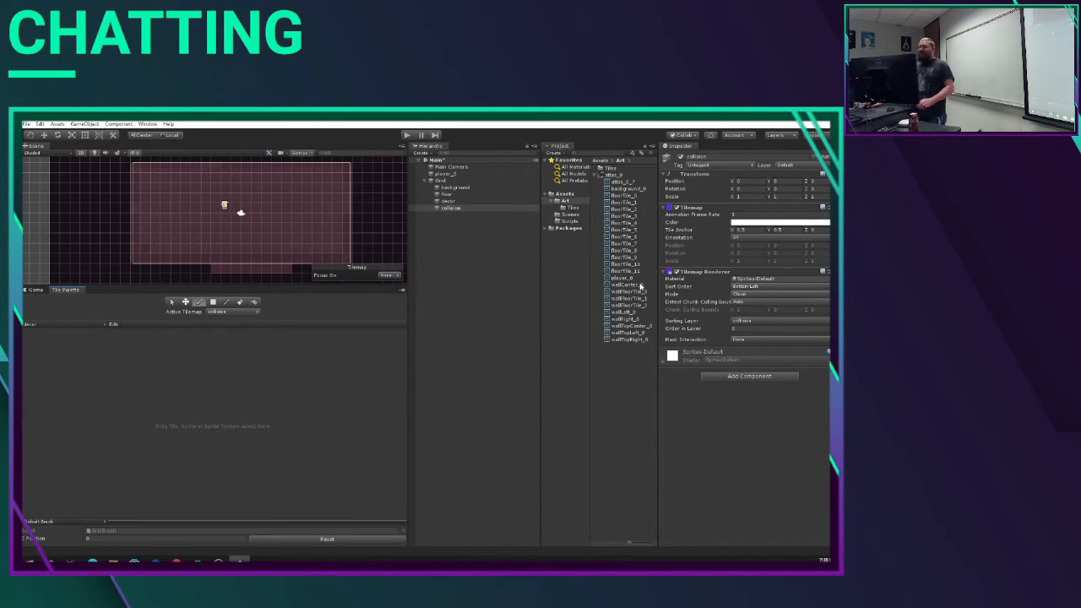
# Step: Add the sprites wallCenter_0 through wallTopRight_0 to the decor palette, generating their tiles in the Art folder
pyautogui.click(639, 285)
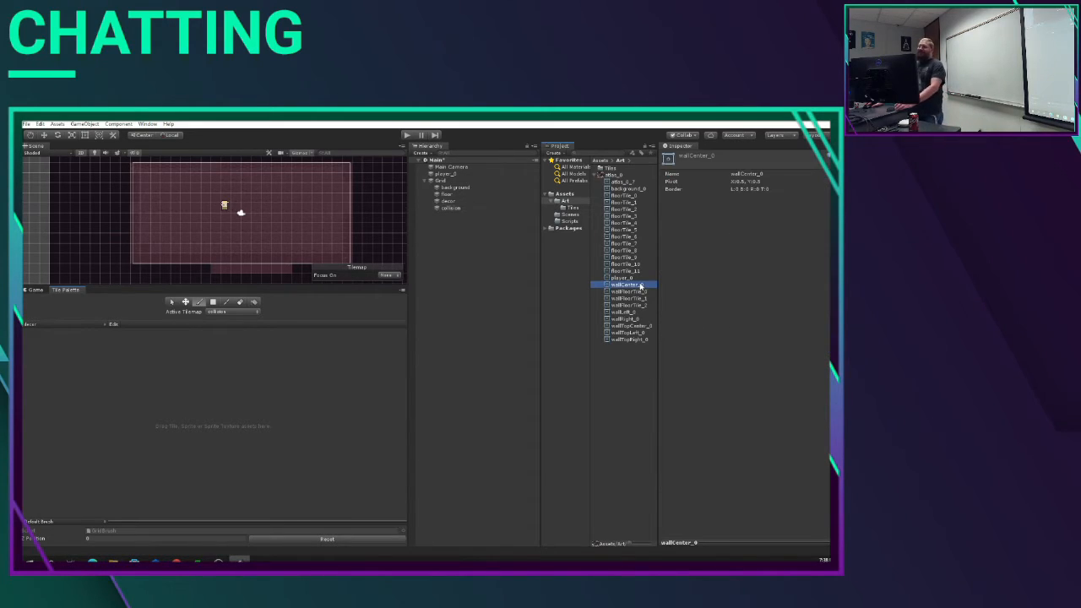
pyautogui.keyDown('shift'); pyautogui.click(638, 340); pyautogui.keyUp('shift')
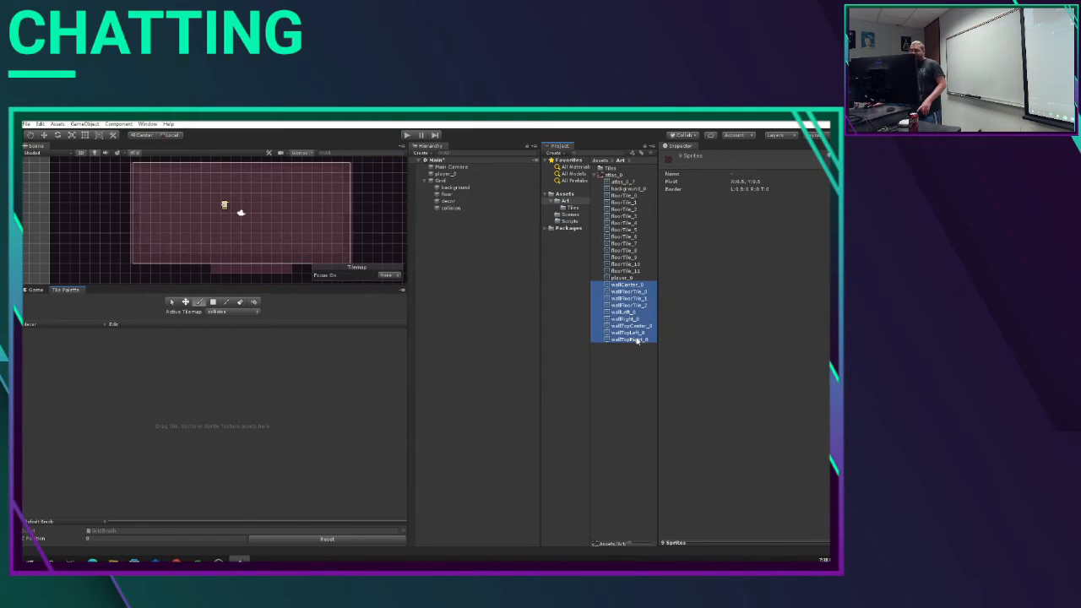
pyautogui.moveTo(630, 287); pyautogui.dragTo(125, 378)
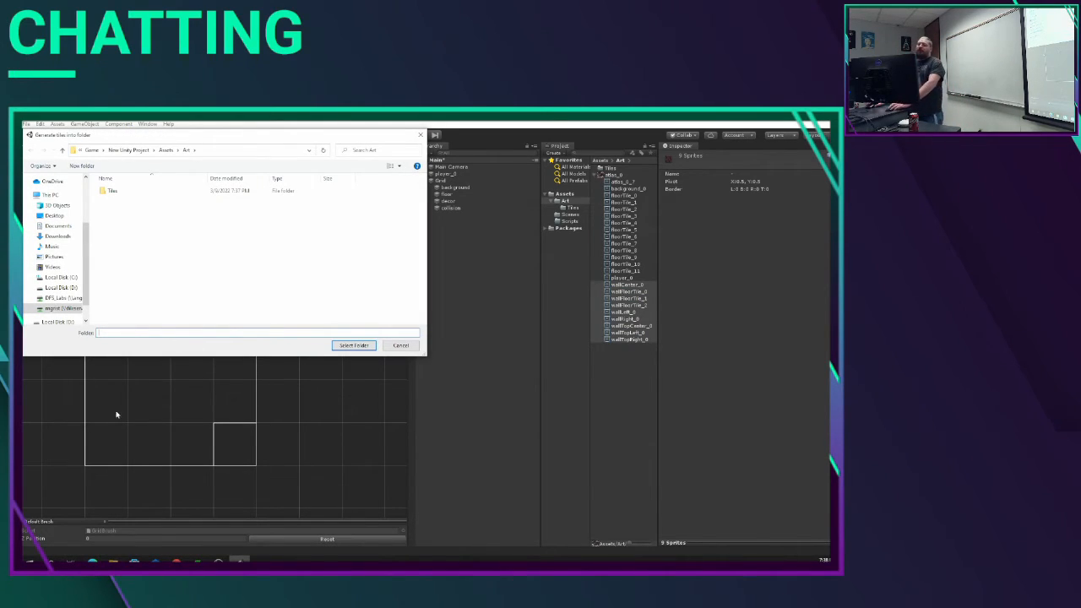
pyautogui.click(353, 345)
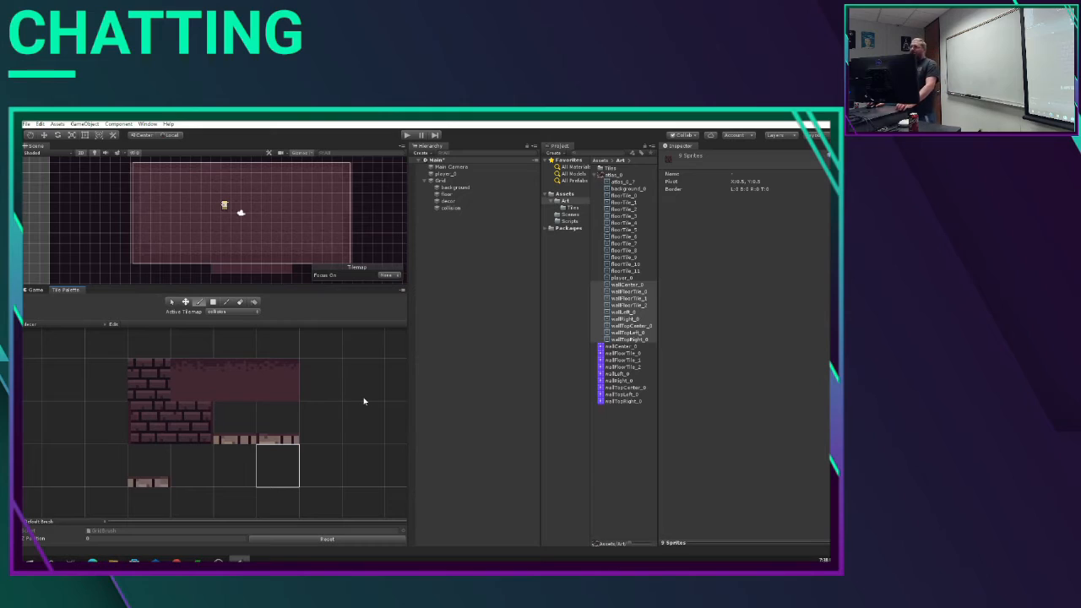
# Step: Erase the three wallFloorTile tiles beside the wall center tile from the decor palette
pyautogui.click(227, 302)
pyautogui.moveTo(183, 380); pyautogui.dragTo(284, 389)
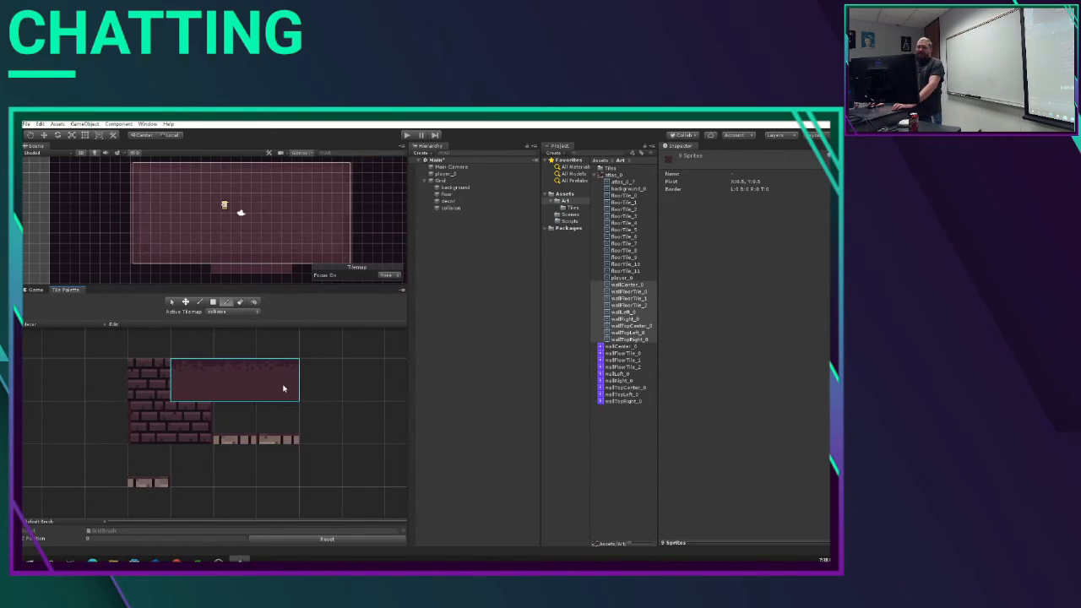
pyautogui.click(114, 325)
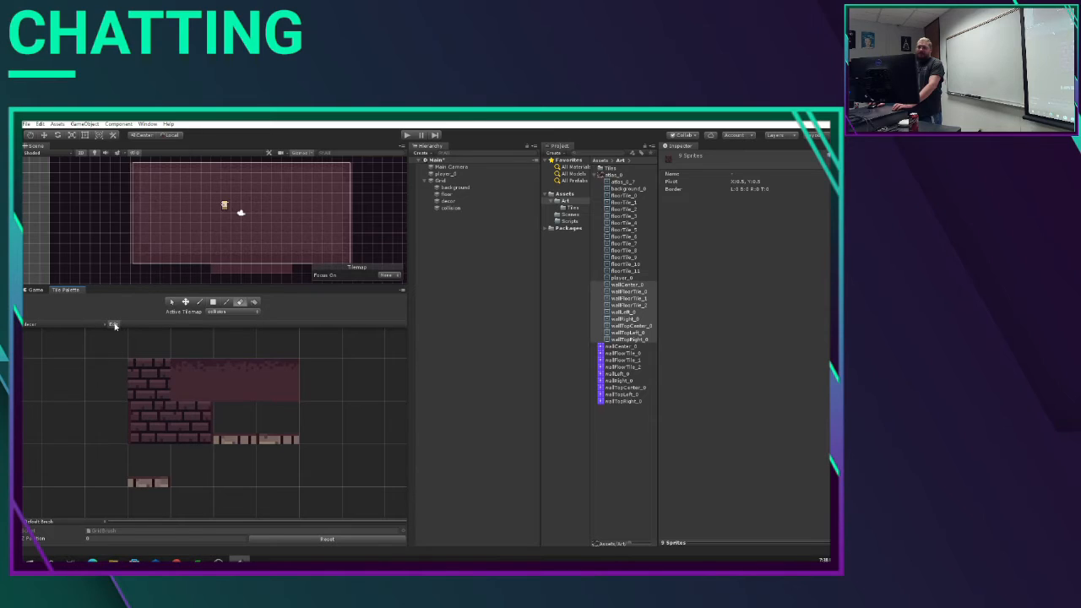
pyautogui.click(239, 306)
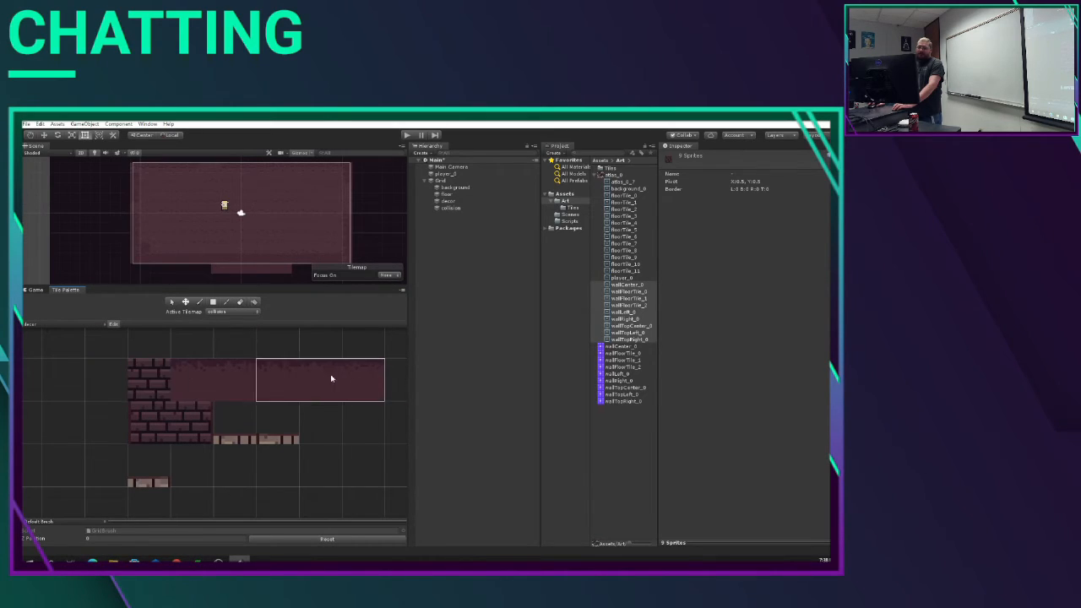
pyautogui.click(115, 327)
pyautogui.click(115, 327)
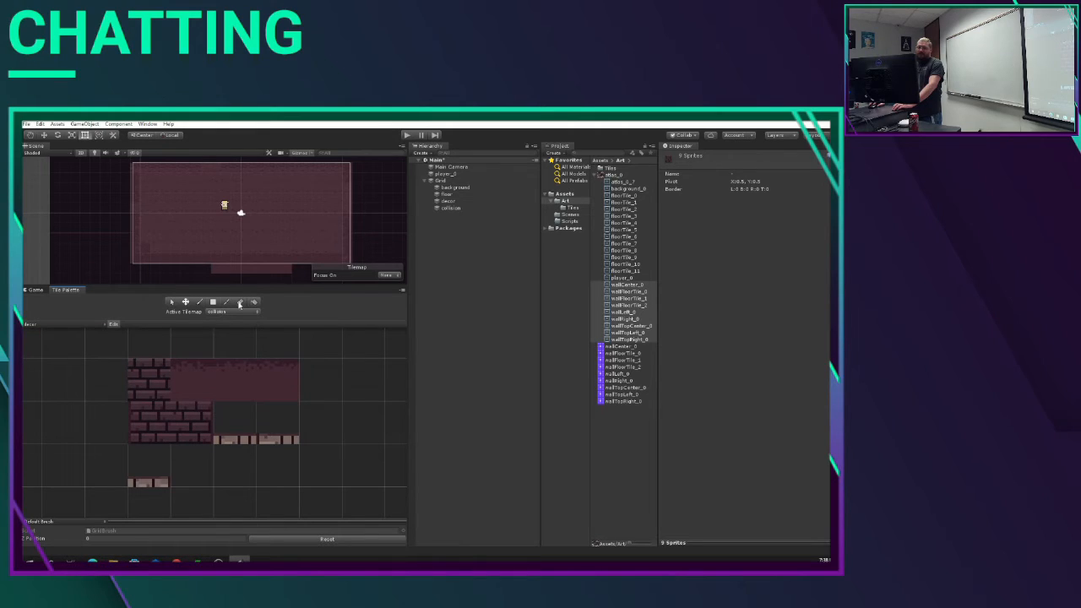
pyautogui.click(240, 305)
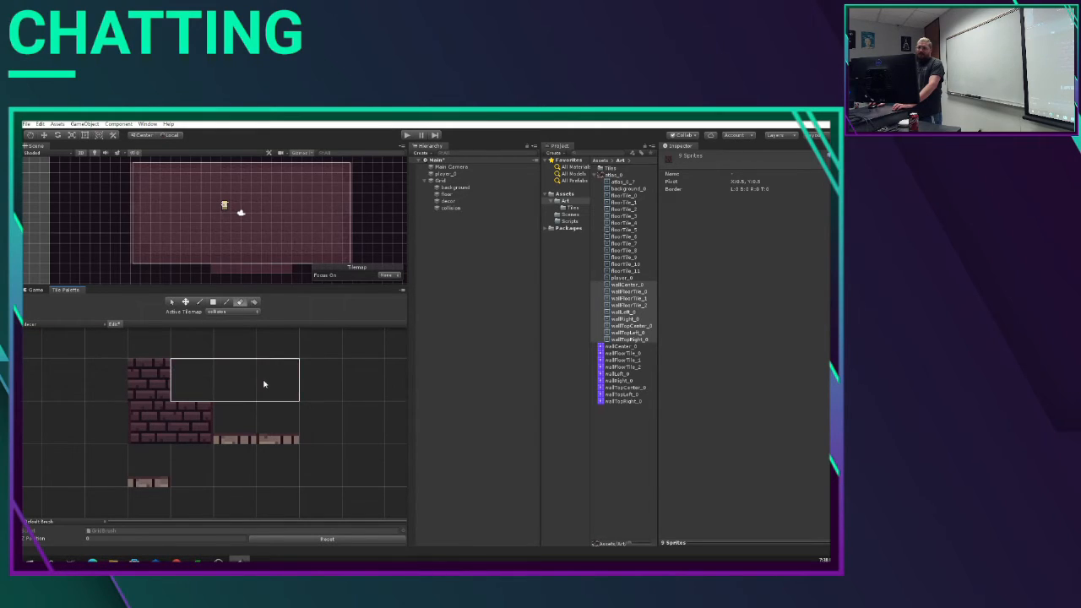
pyautogui.click(265, 381)
pyautogui.click(115, 326)
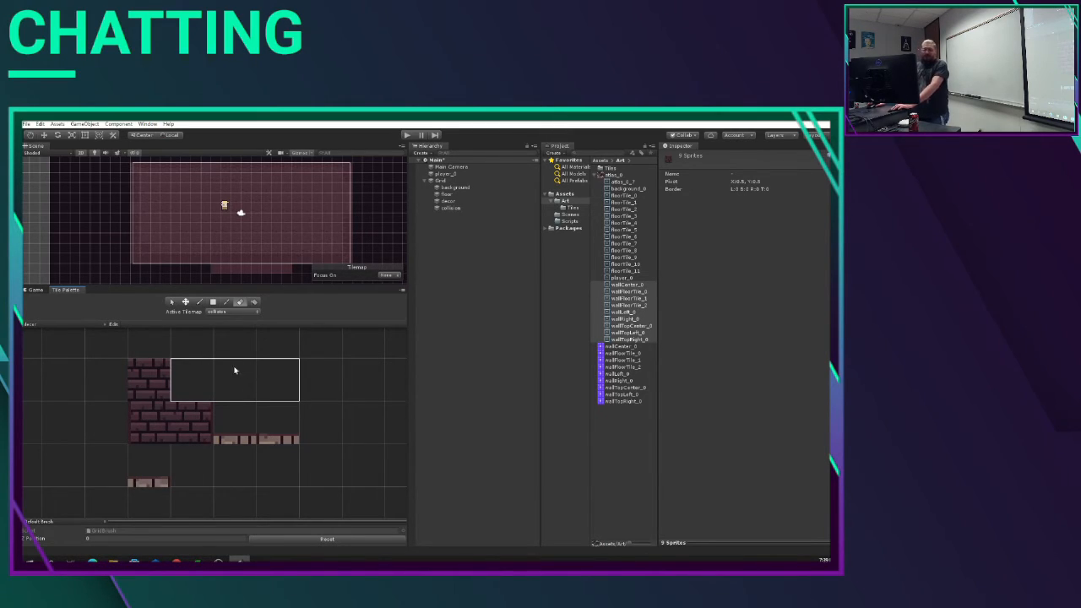
# Step: Move the wallLeft_0 and wallRight_0 tiles to either side of the wall center tile in the decor palette
pyautogui.click(151, 428)
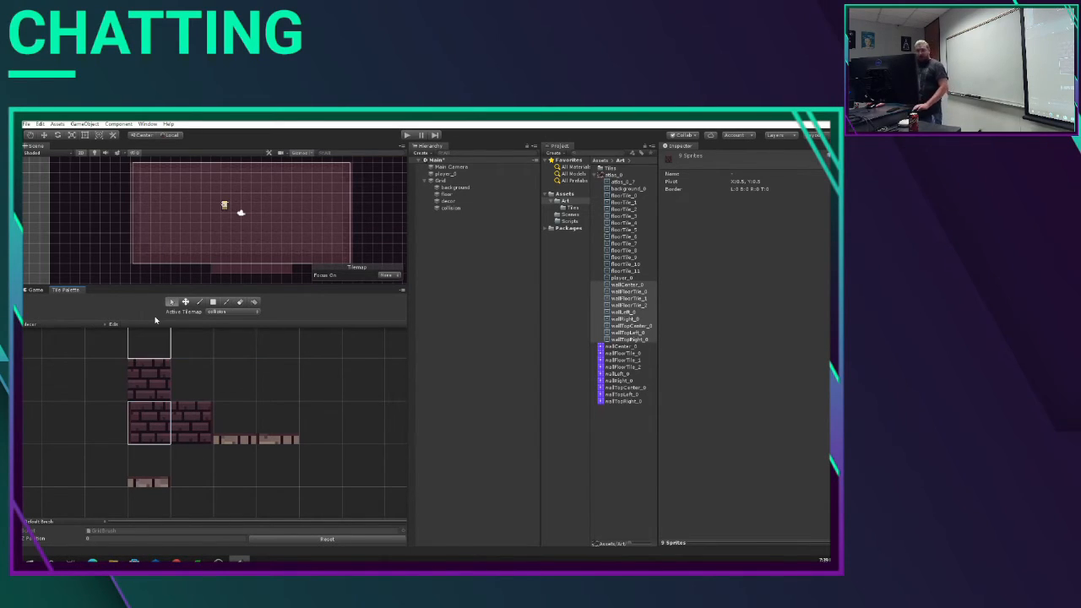
pyautogui.click(114, 324)
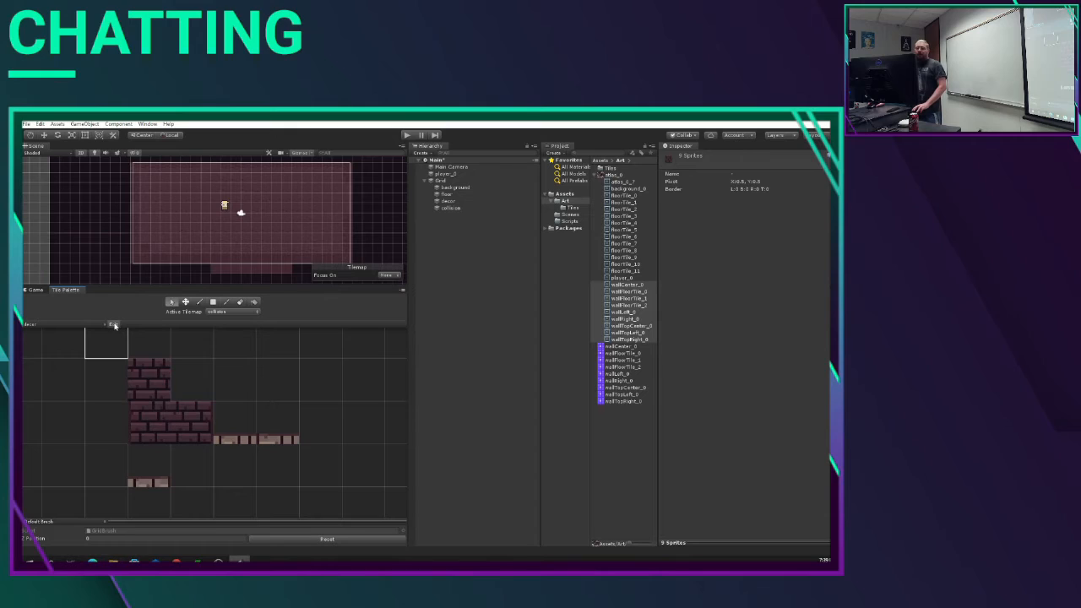
pyautogui.click(149, 418)
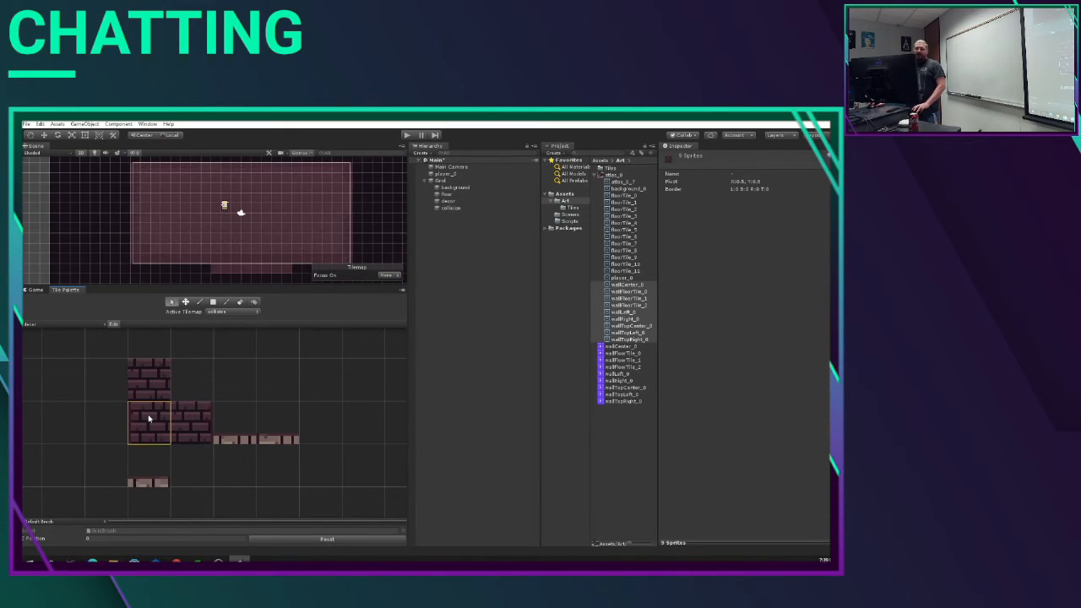
pyautogui.press('m')
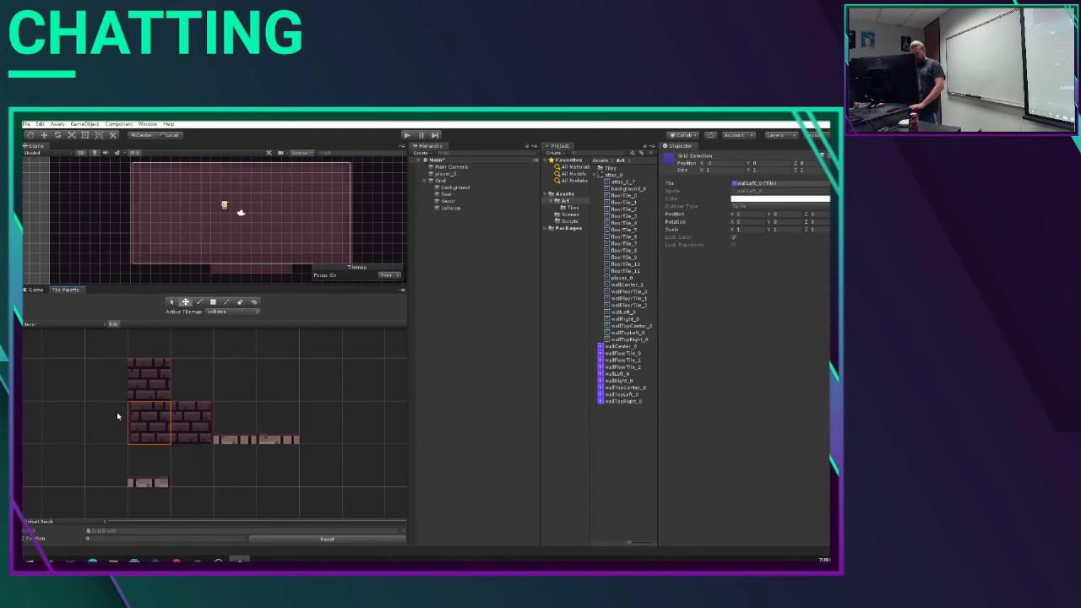
pyautogui.moveTo(149, 430); pyautogui.dragTo(96, 385)
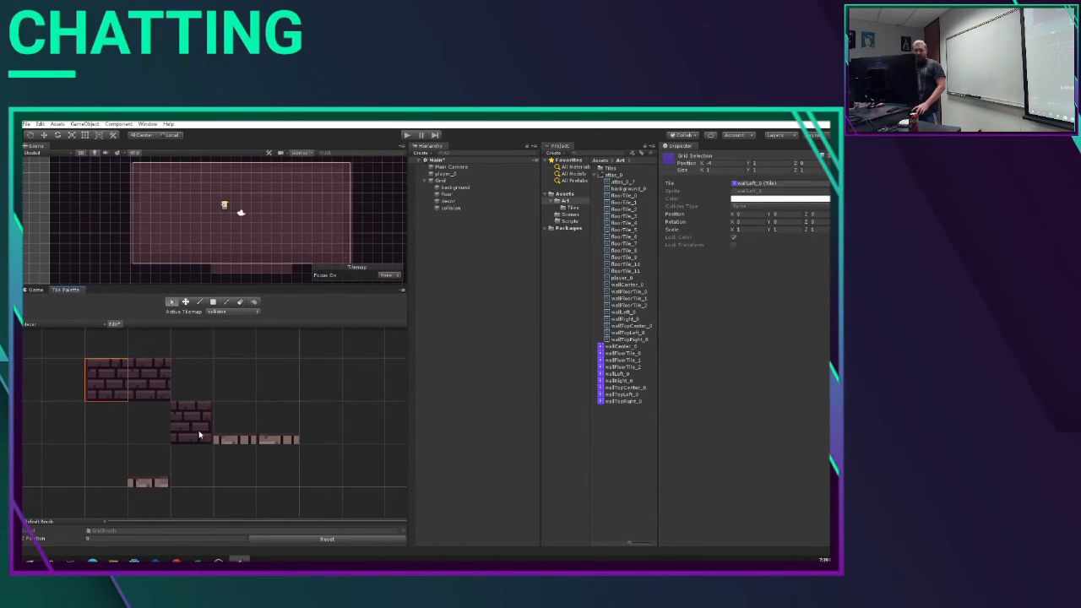
pyautogui.click(200, 434)
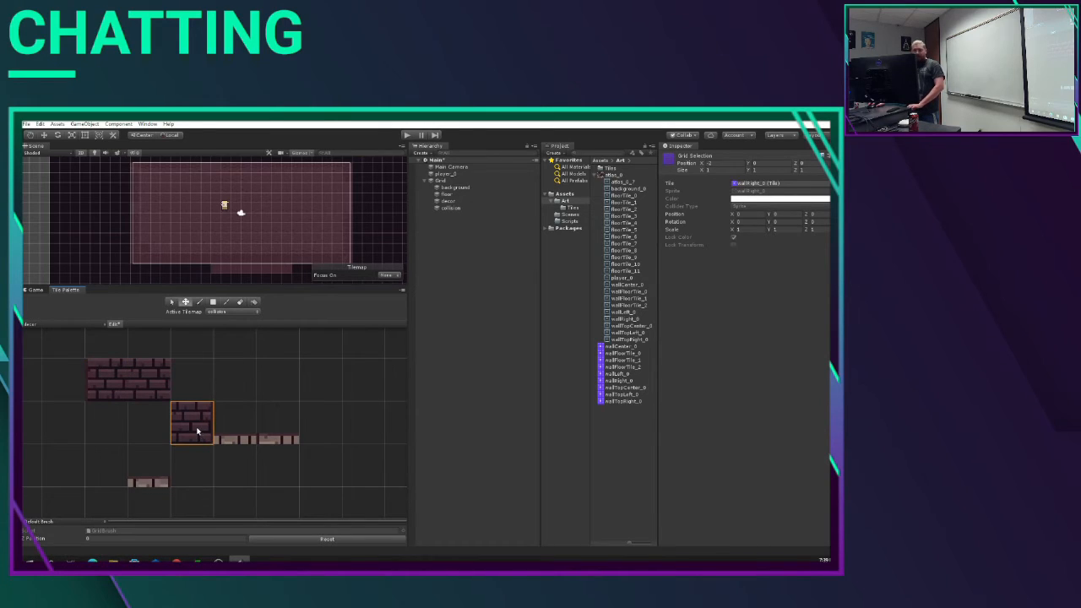
pyautogui.moveTo(199, 430); pyautogui.dragTo(197, 384)
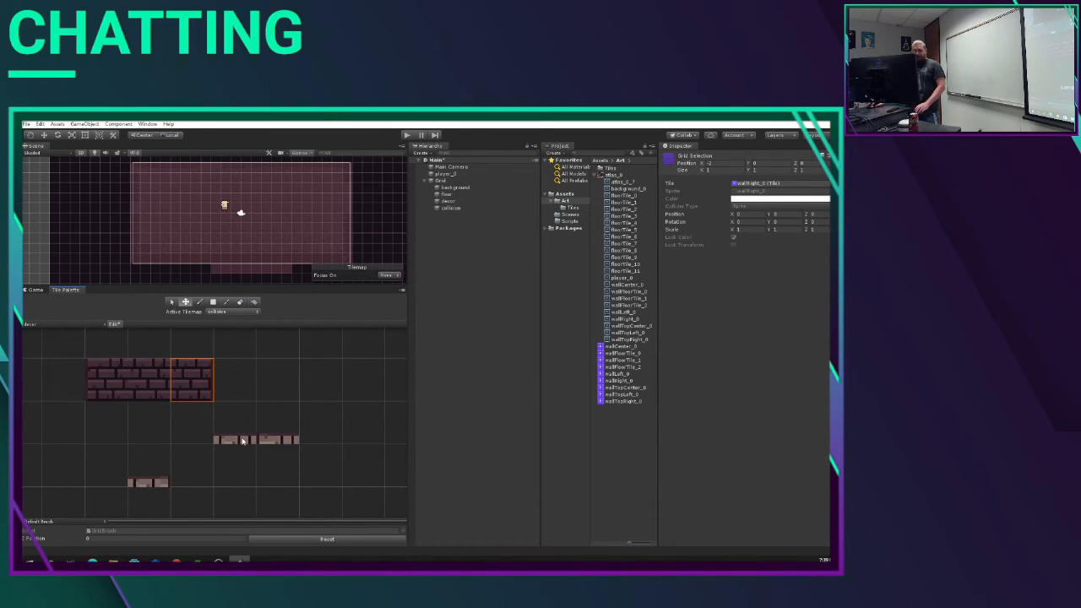
# Step: Move the wallTopCenter_0 tile directly above the wall center tile in the decor palette
pyautogui.press('s')
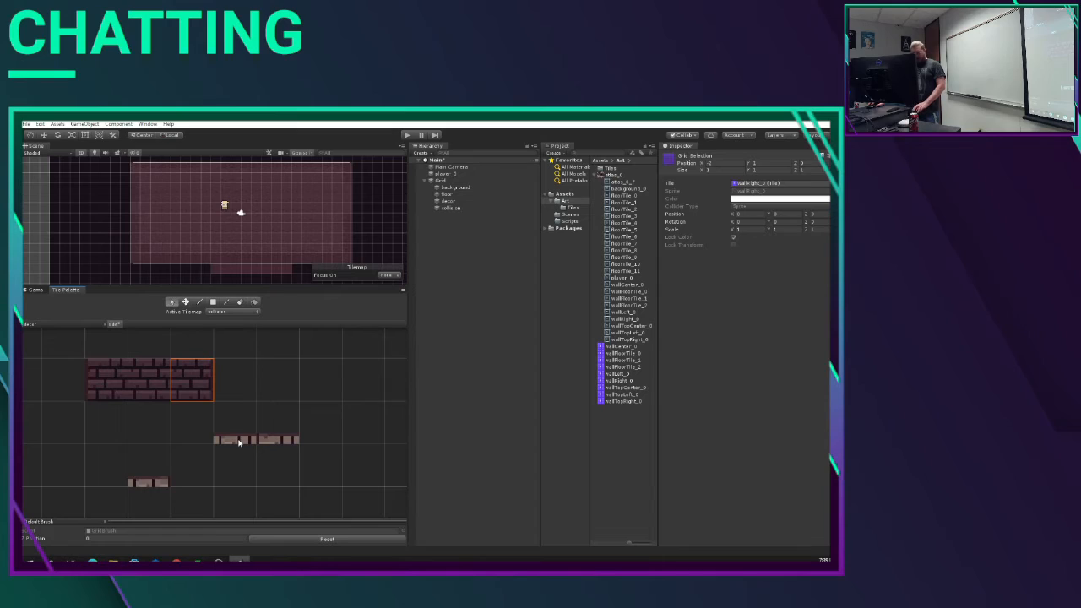
pyautogui.click(236, 444)
pyautogui.moveTo(264, 438); pyautogui.dragTo(246, 359)
pyautogui.click(242, 435)
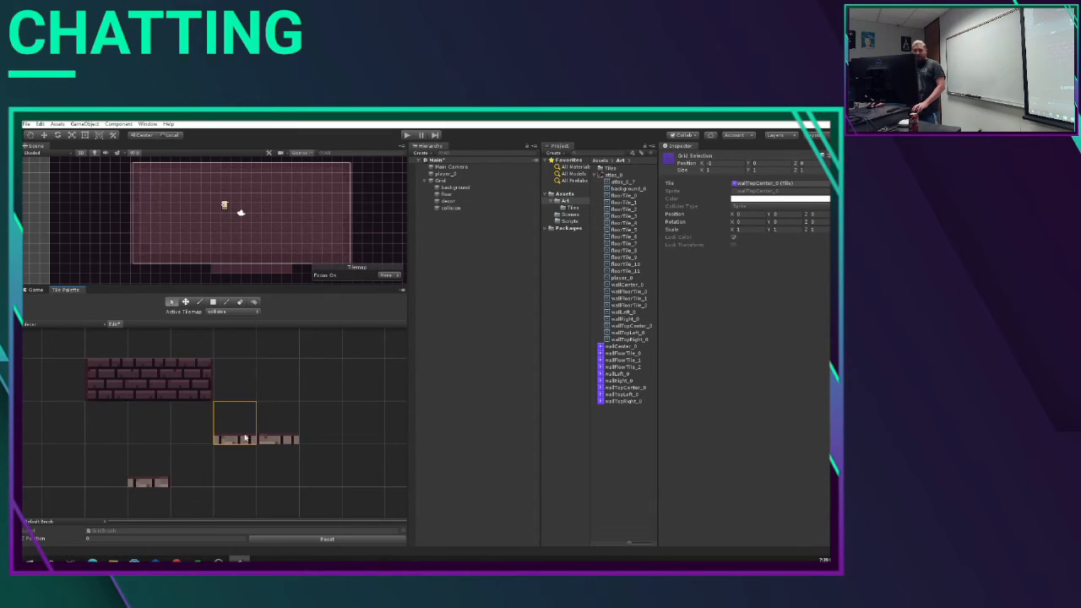
pyautogui.press('m')
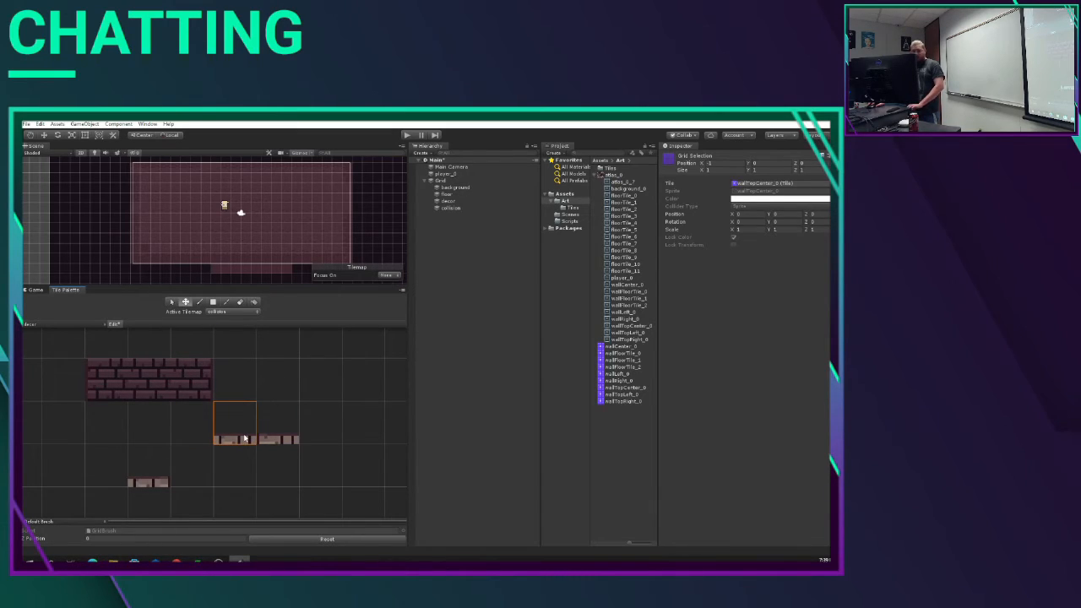
pyautogui.moveTo(244, 439); pyautogui.dragTo(157, 353)
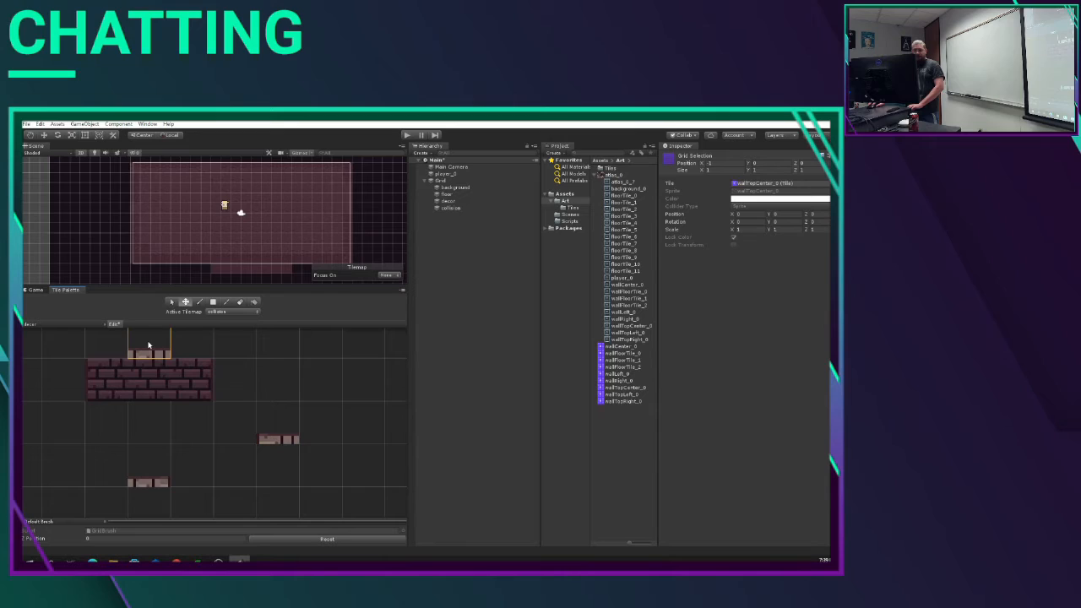
# Step: Place wallTopLeft_0 above the left wall tile and wallTopRight_0 above the right one, and finish editing the decor palette
pyautogui.press('s')
pyautogui.click(281, 443)
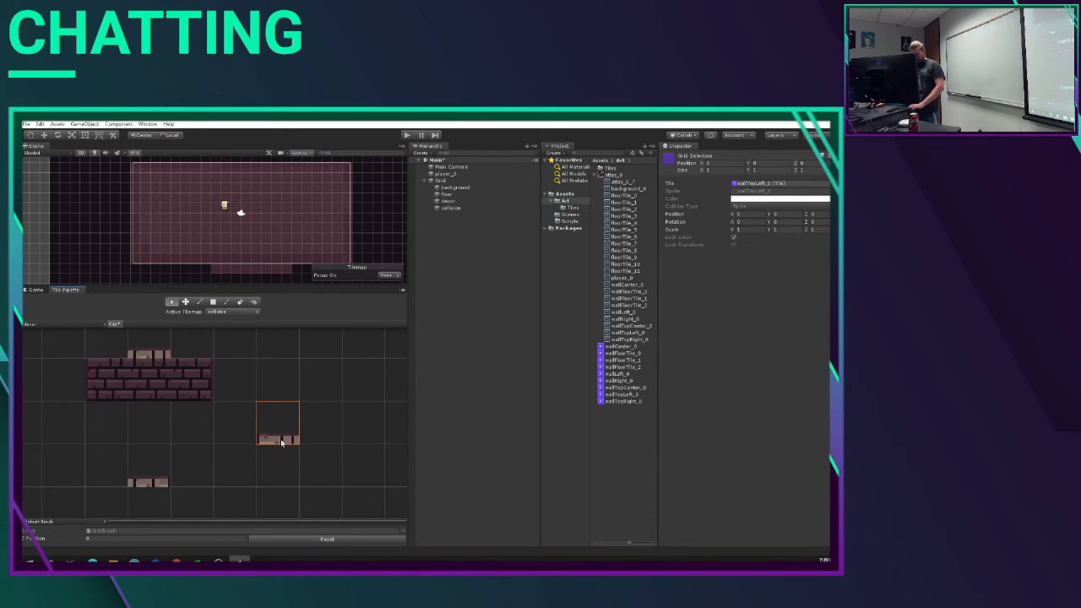
pyautogui.press('m')
pyautogui.moveTo(281, 443); pyautogui.dragTo(105, 347)
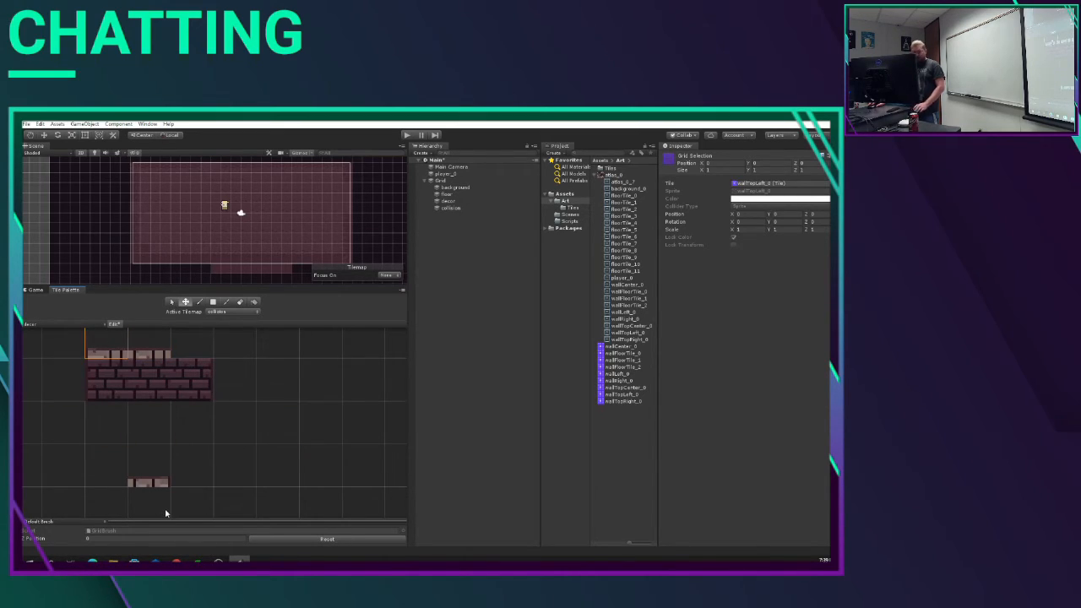
pyautogui.press('s')
pyautogui.click(135, 482)
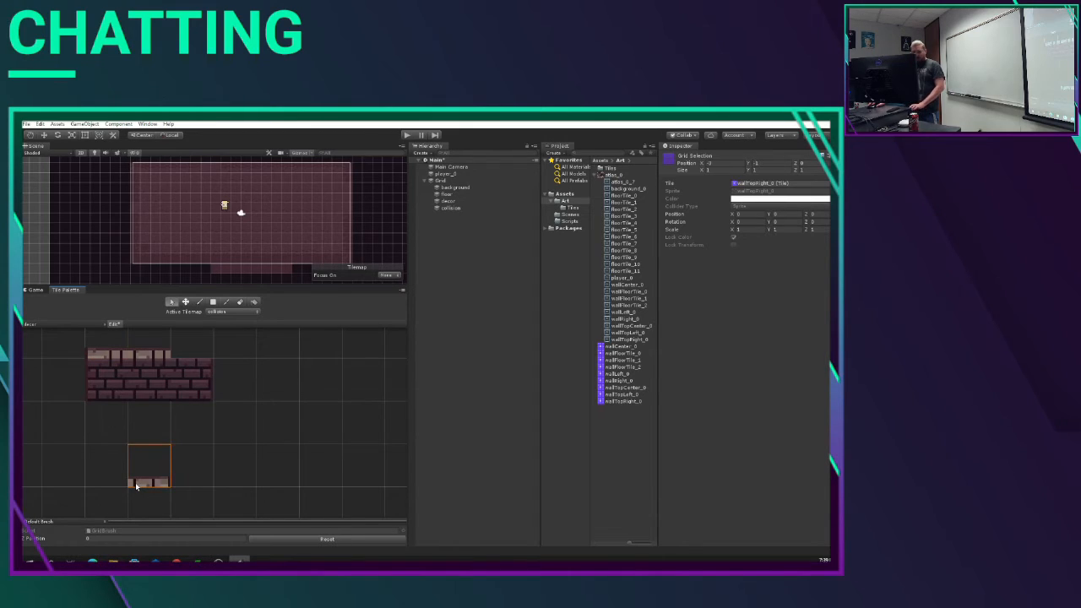
pyautogui.press('m')
pyautogui.moveTo(135, 482); pyautogui.dragTo(196, 351)
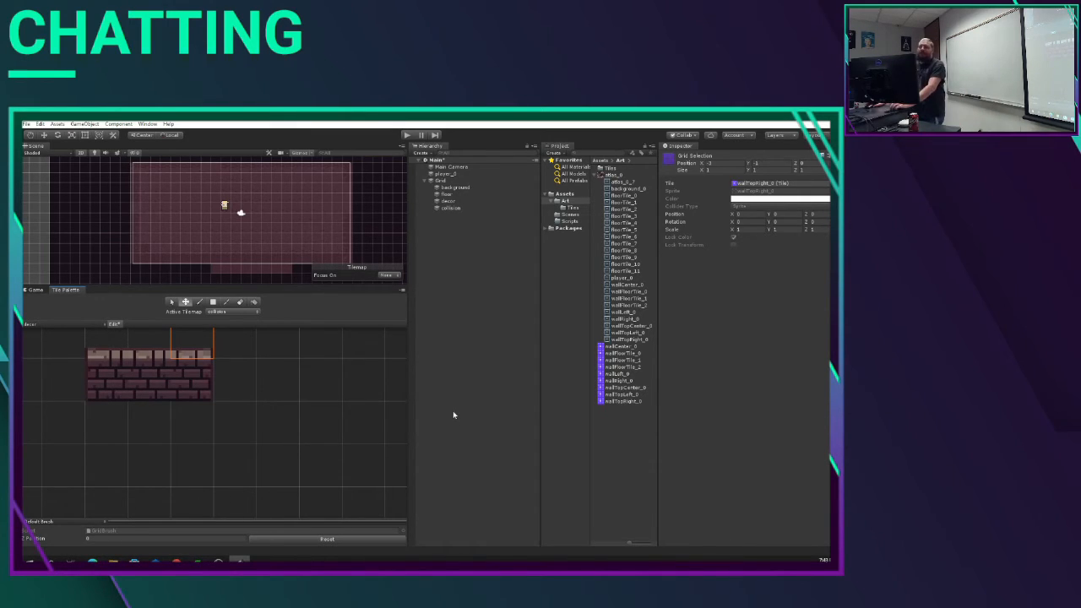
pyautogui.click(116, 325)
# Step: With the floor palette and floor tilemap active, erase the stray strip of tiles below the room in the scene
pyautogui.click(241, 301)
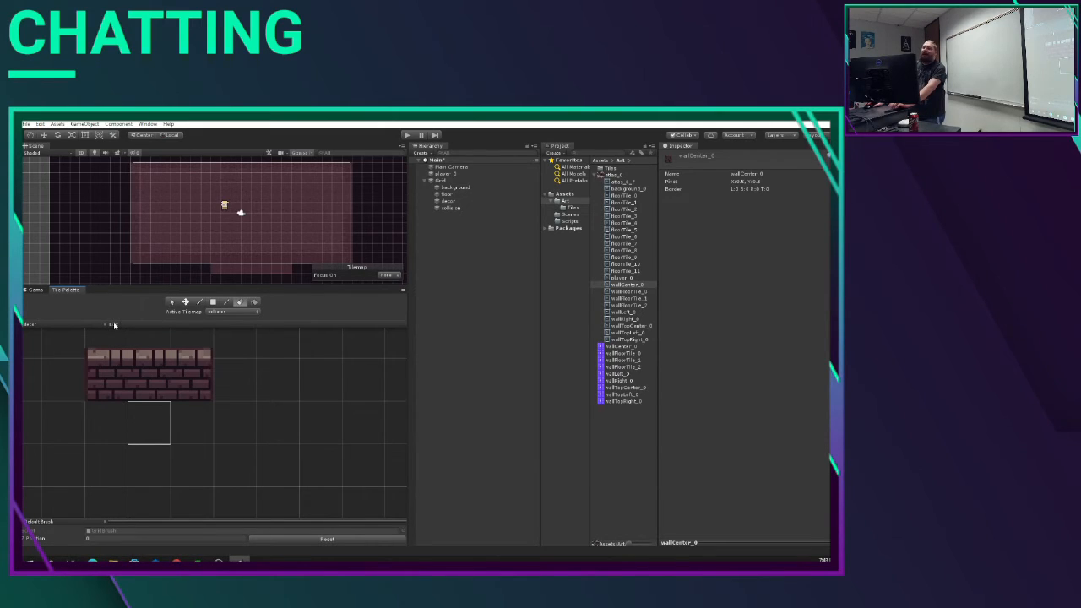
pyautogui.click(240, 304)
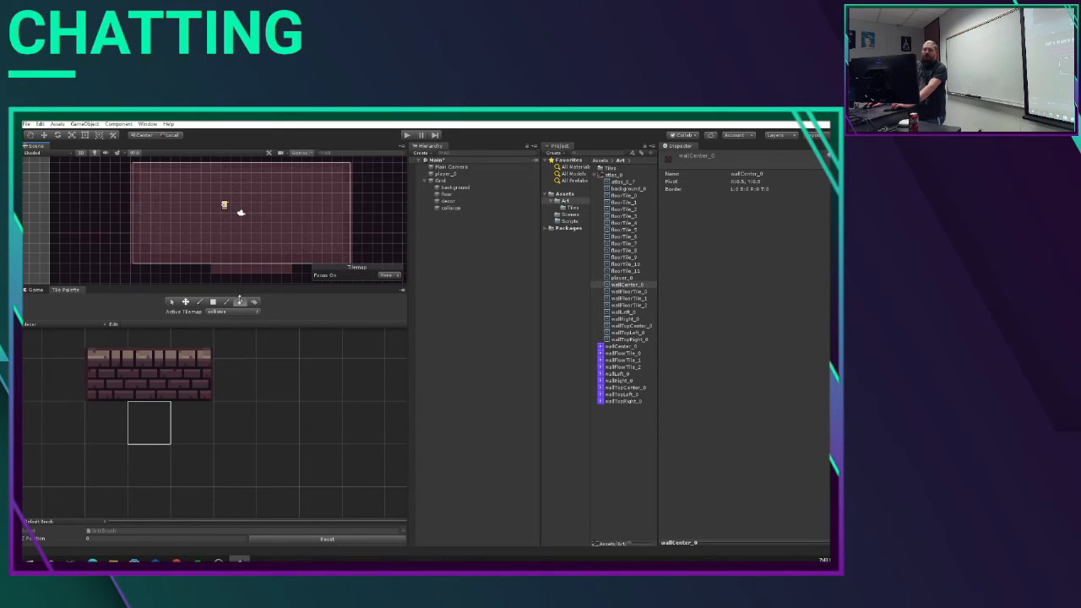
pyautogui.click(61, 322)
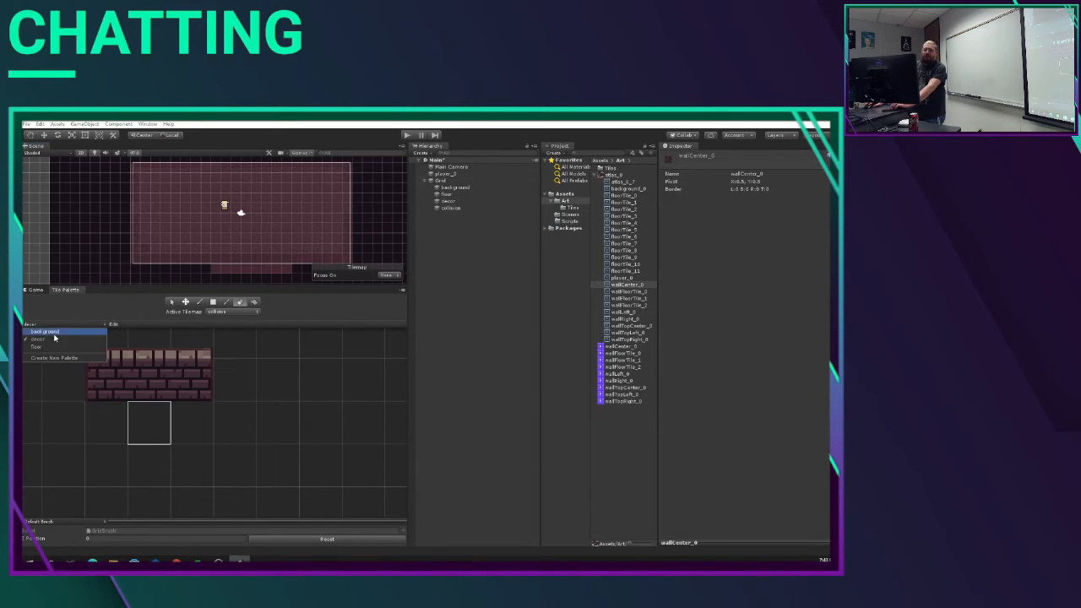
pyautogui.click(50, 349)
pyautogui.click(221, 312)
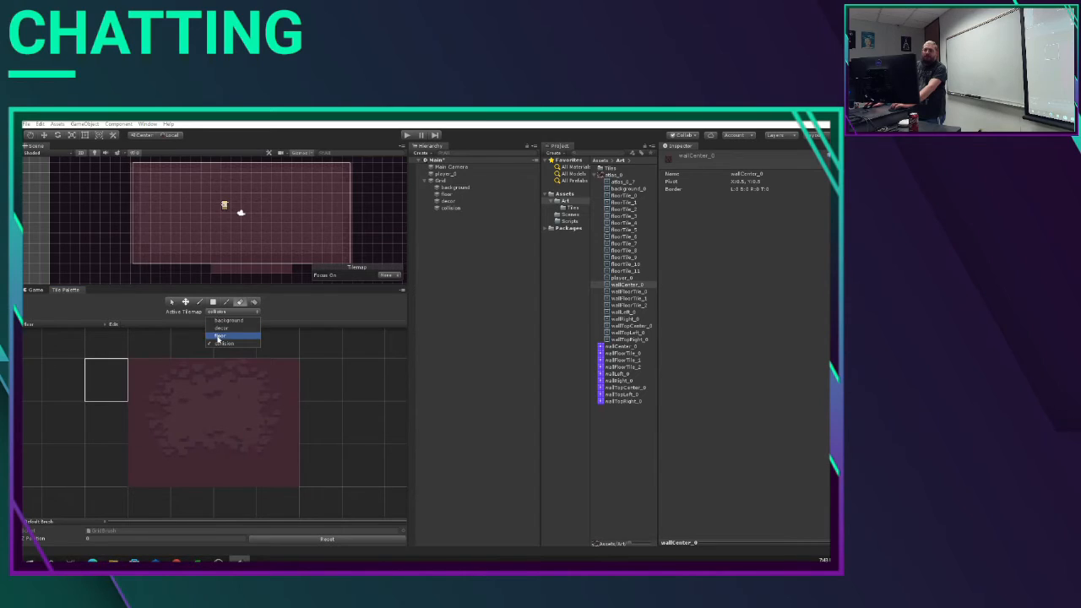
pyautogui.click(217, 339)
pyautogui.click(240, 303)
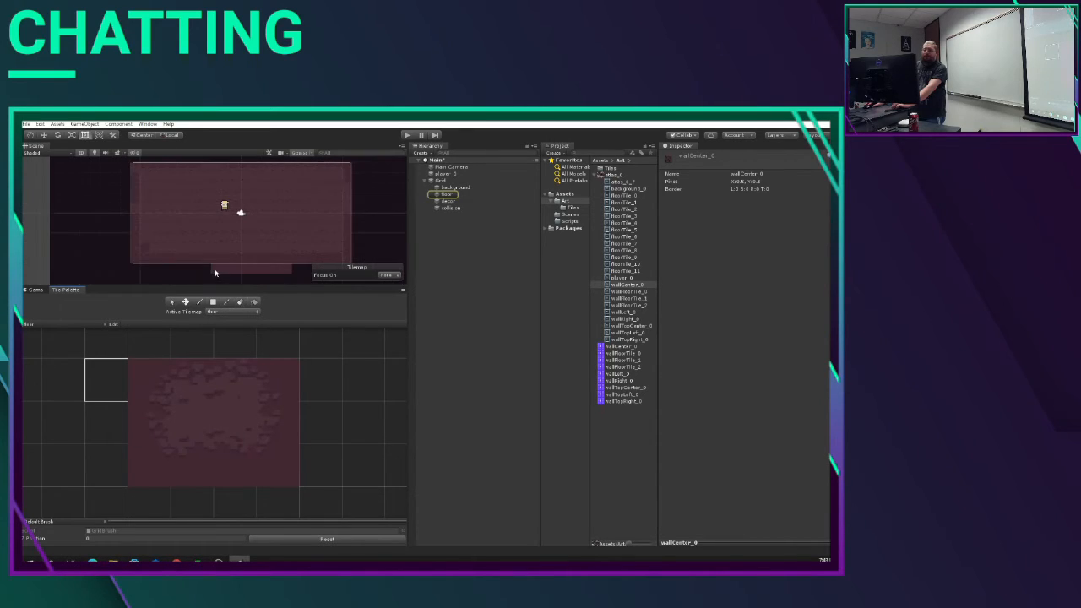
pyautogui.click(239, 304)
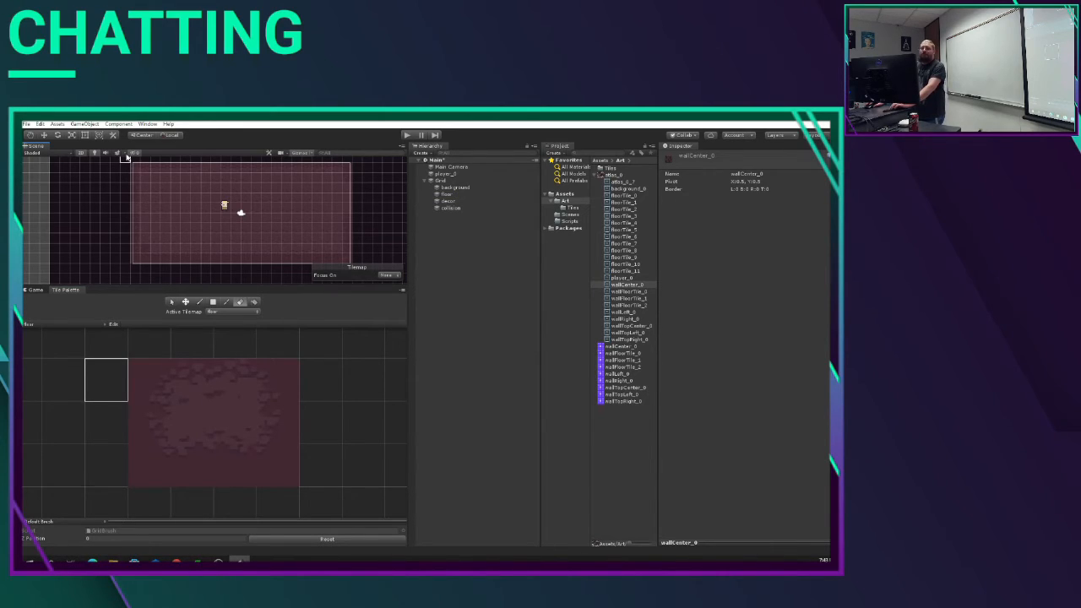
# Step: Erase the outermost column of floor tiles along both the left and right sides of the room
pyautogui.moveTo(134, 168); pyautogui.dragTo(145, 266)
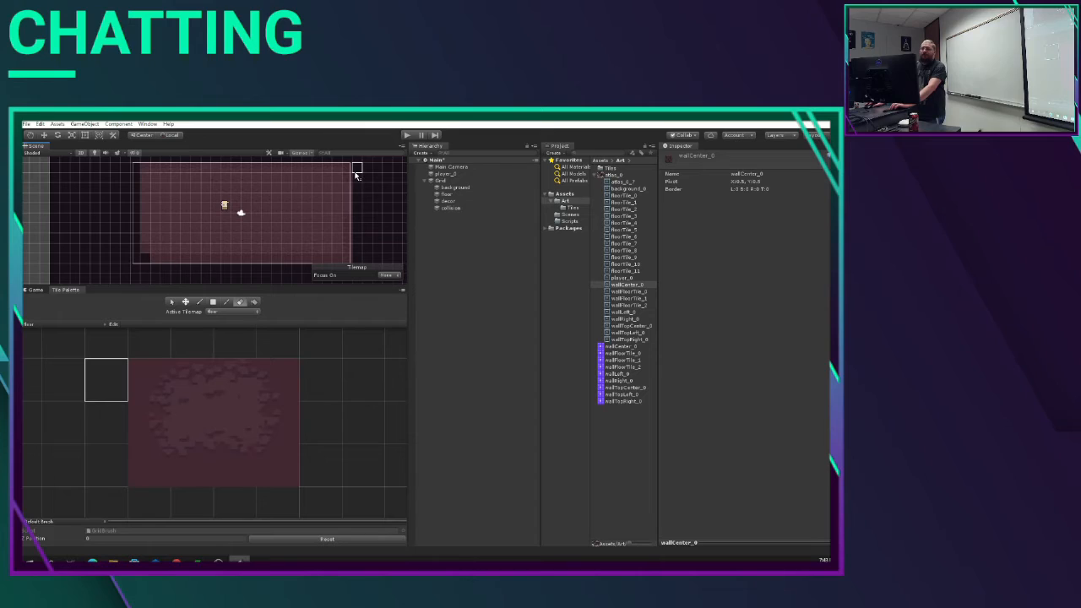
pyautogui.moveTo(347, 166); pyautogui.dragTo(351, 259)
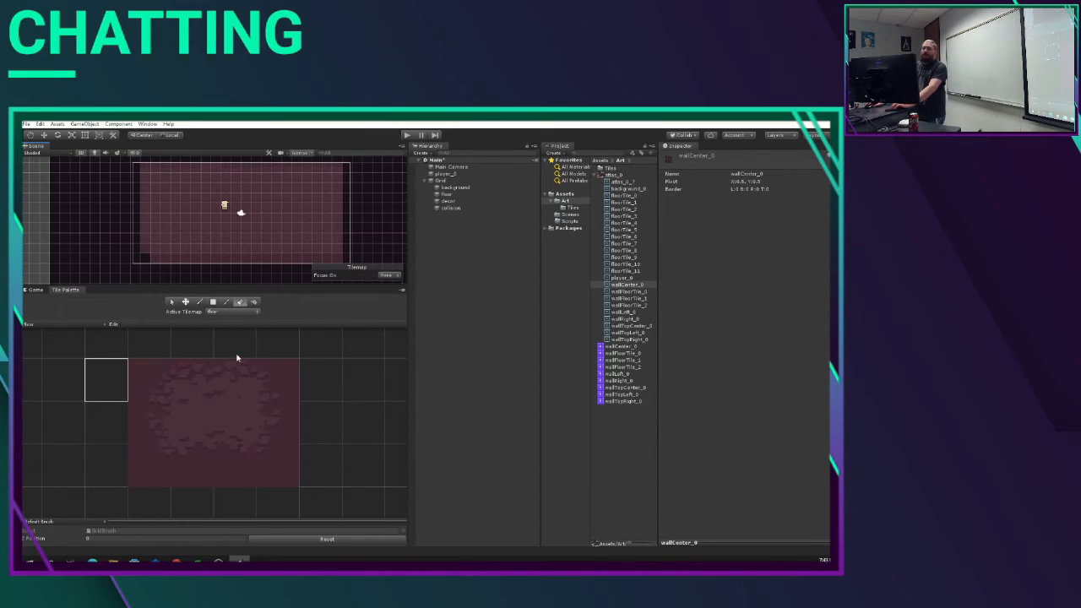
# Step: Using the decor palette on the decor tilemap, box-fill the room's left edge with left wall tiles and its right edge with right wall tiles
pyautogui.click(38, 326)
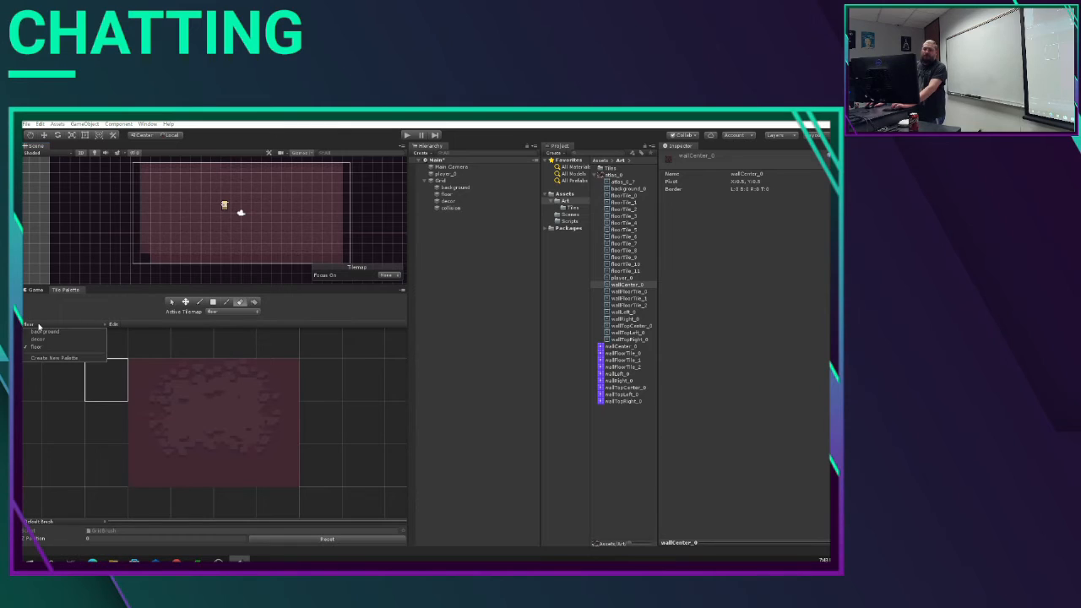
pyautogui.click(39, 339)
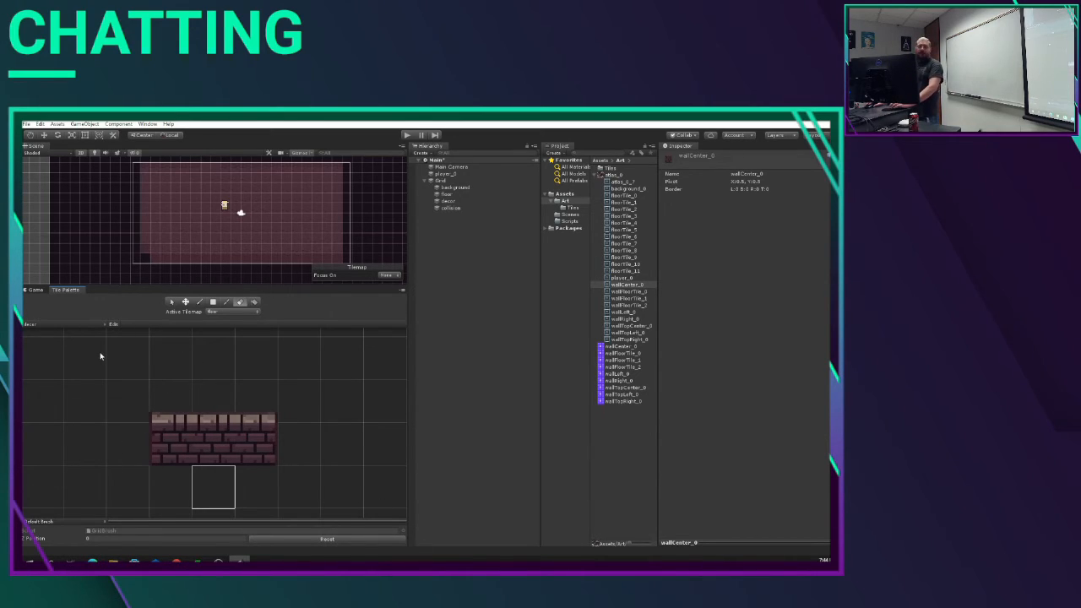
pyautogui.click(226, 313)
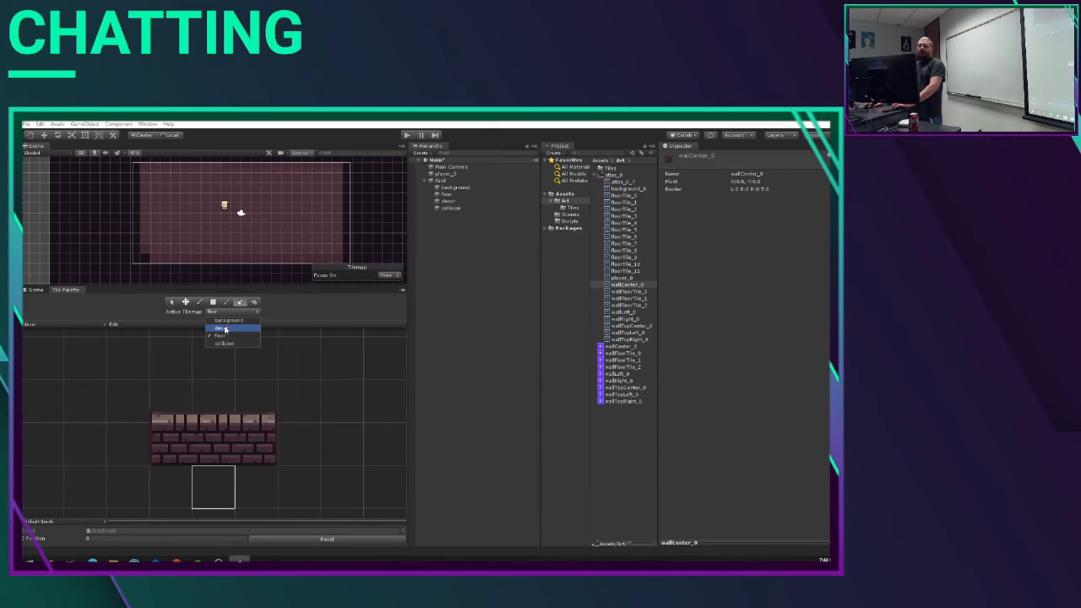
pyautogui.click(224, 329)
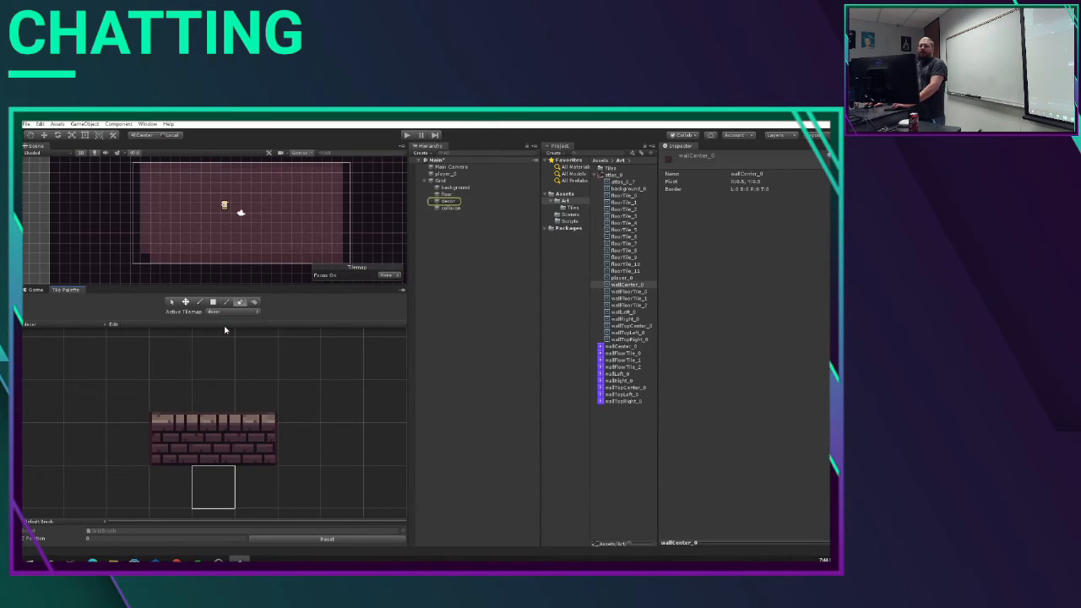
pyautogui.click(32, 324)
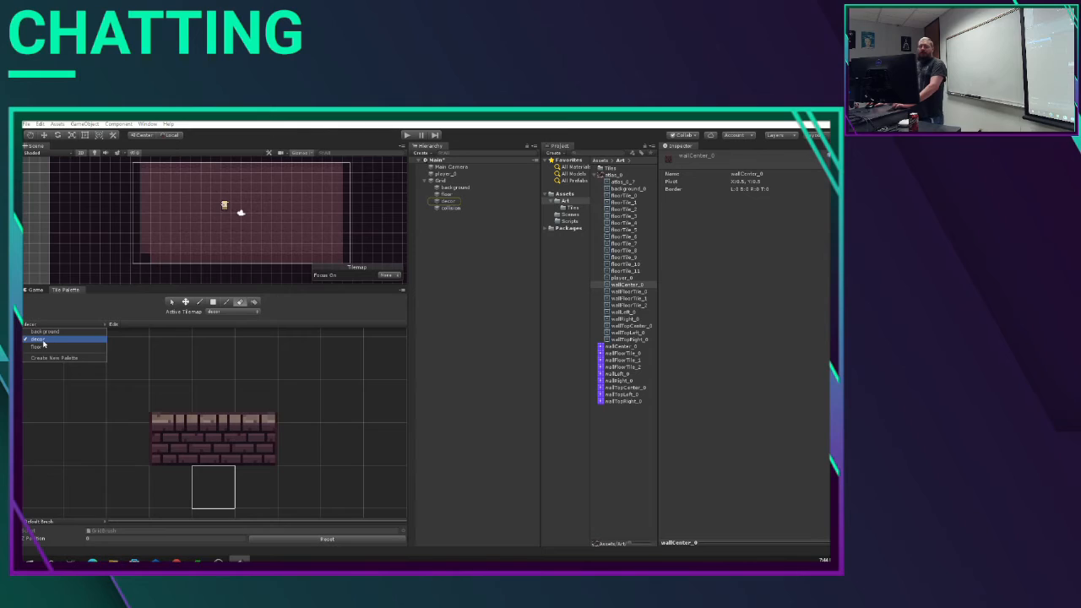
pyautogui.click(45, 339)
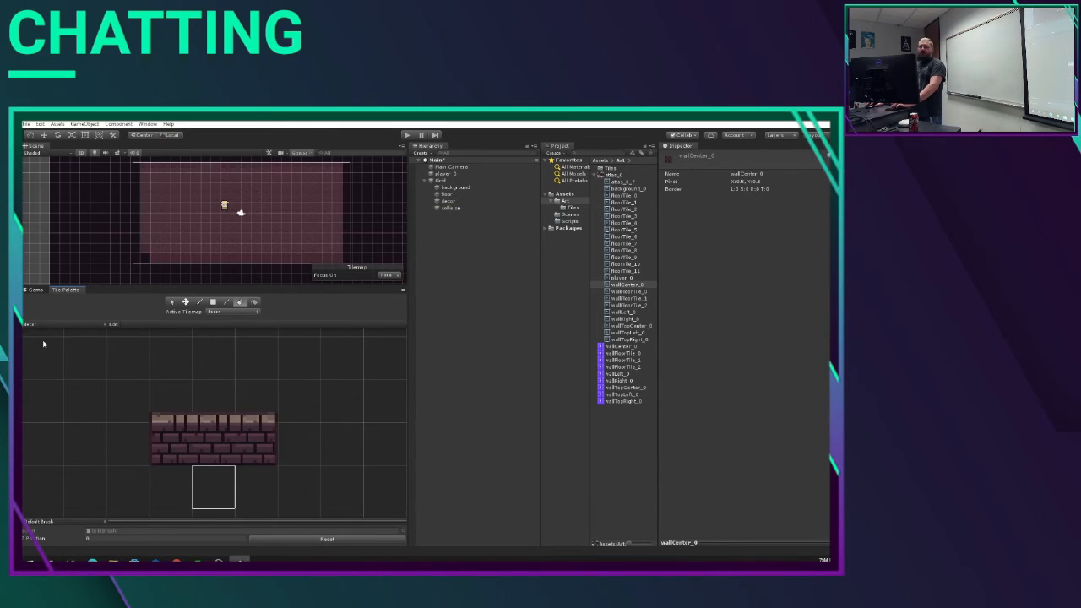
pyautogui.click(178, 459)
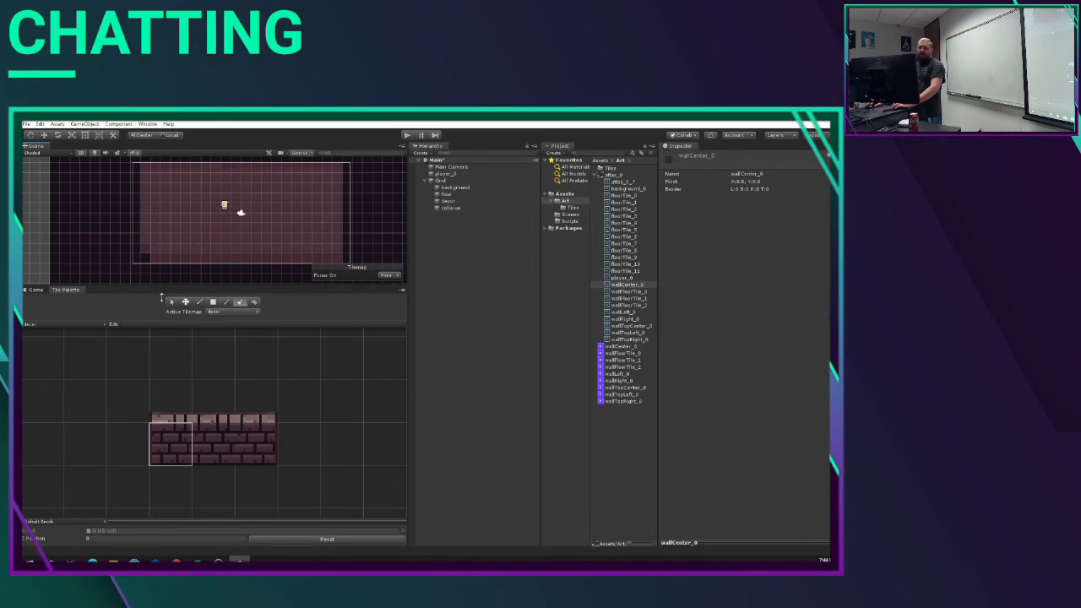
pyautogui.click(213, 301)
pyautogui.moveTo(146, 175); pyautogui.dragTo(147, 253)
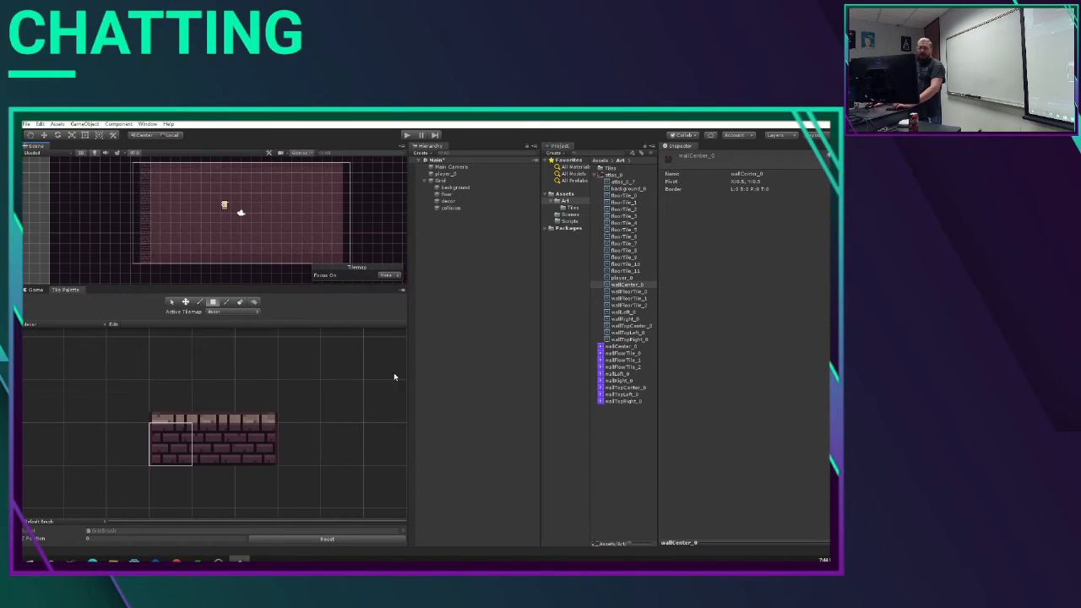
pyautogui.click(253, 441)
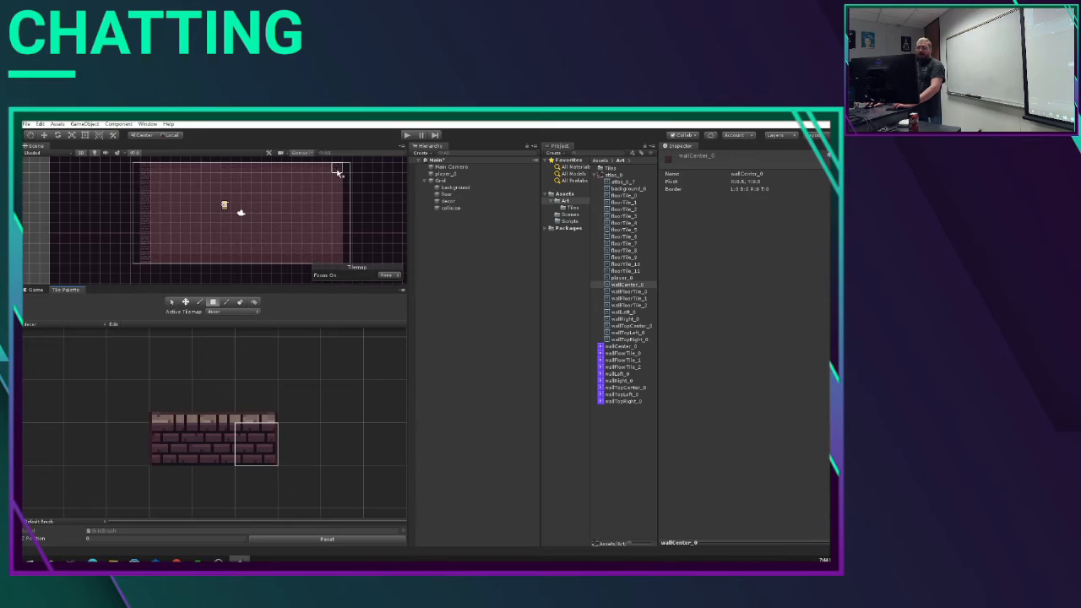
pyautogui.moveTo(337, 174); pyautogui.dragTo(339, 267)
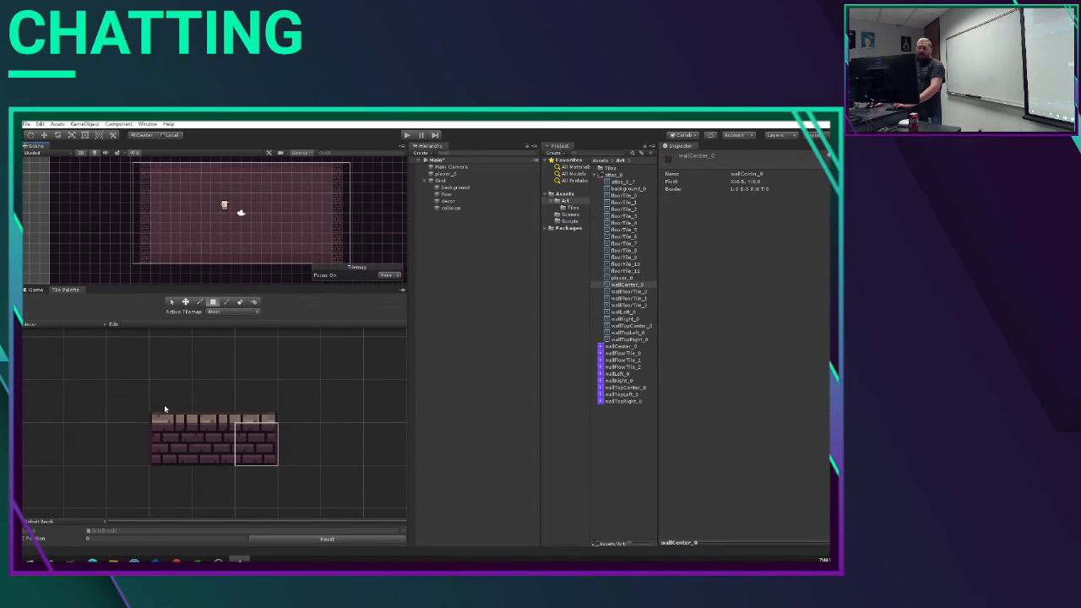
# Step: Paint the wall top-left and top-right tiles at the upper and lower ends of the room's side walls
pyautogui.click(169, 401)
pyautogui.click(157, 261)
pyautogui.click(261, 419)
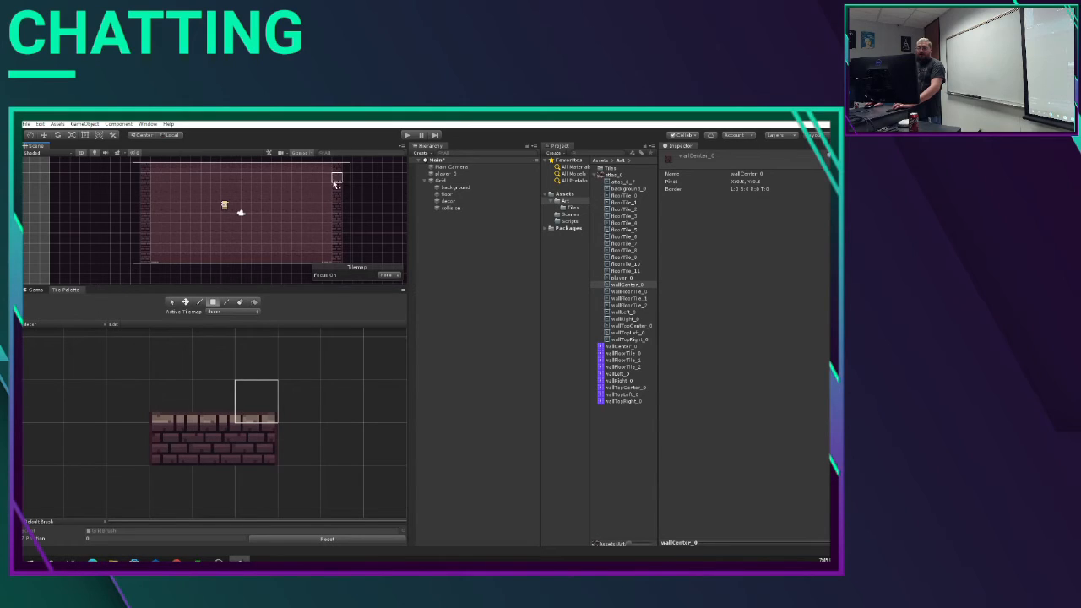
pyautogui.scroll(-1, 347, 188)
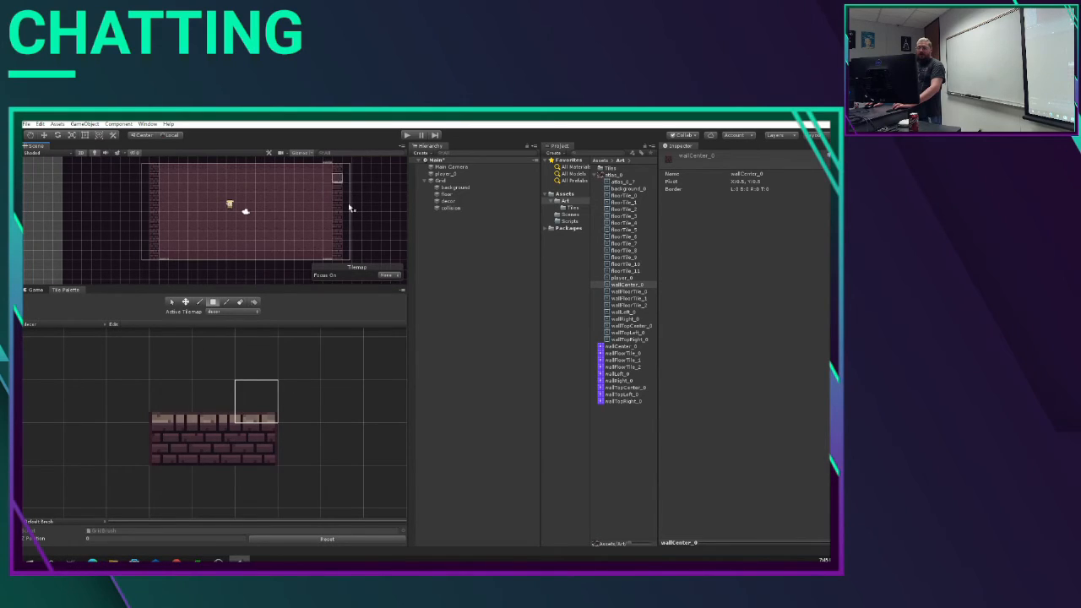
pyautogui.click(190, 408)
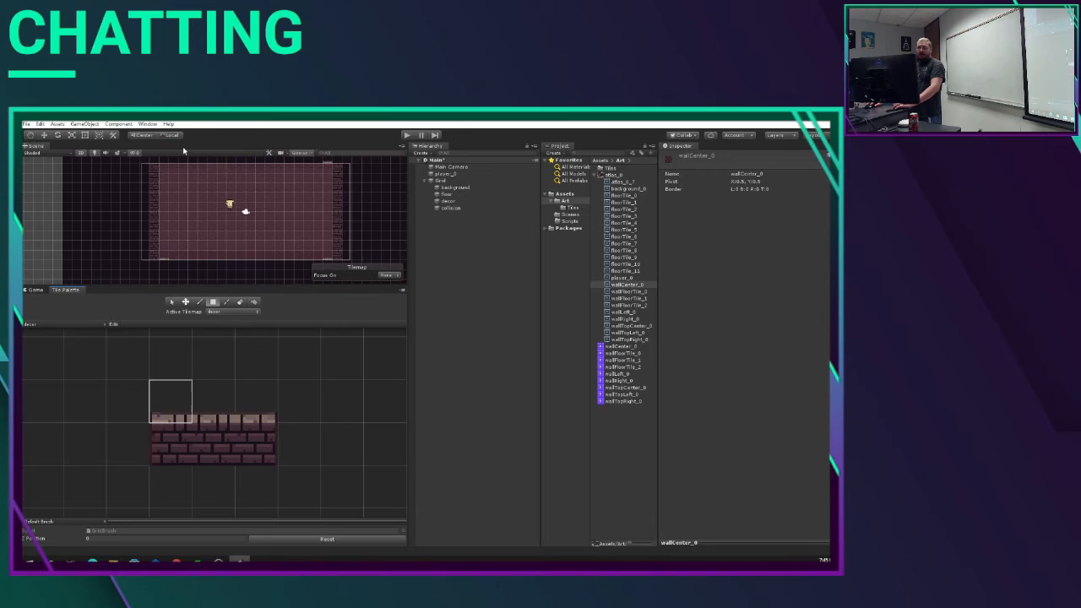
pyautogui.click(255, 412)
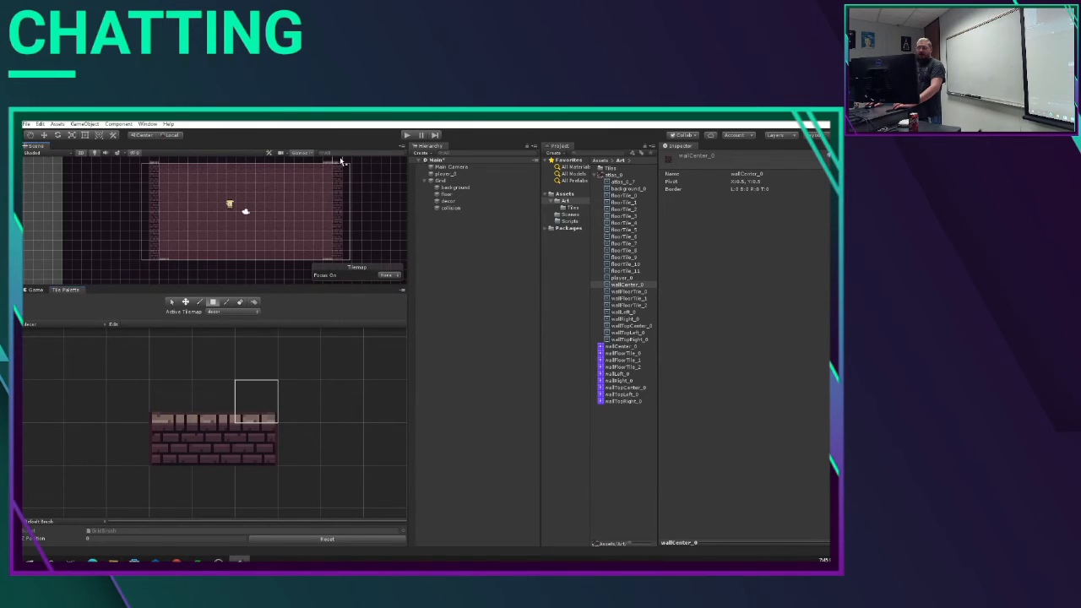
# Step: Fill the room's upper and lower edges with wall top center tiles, and add a row of wall center tiles beneath the lower edge
pyautogui.click(213, 411)
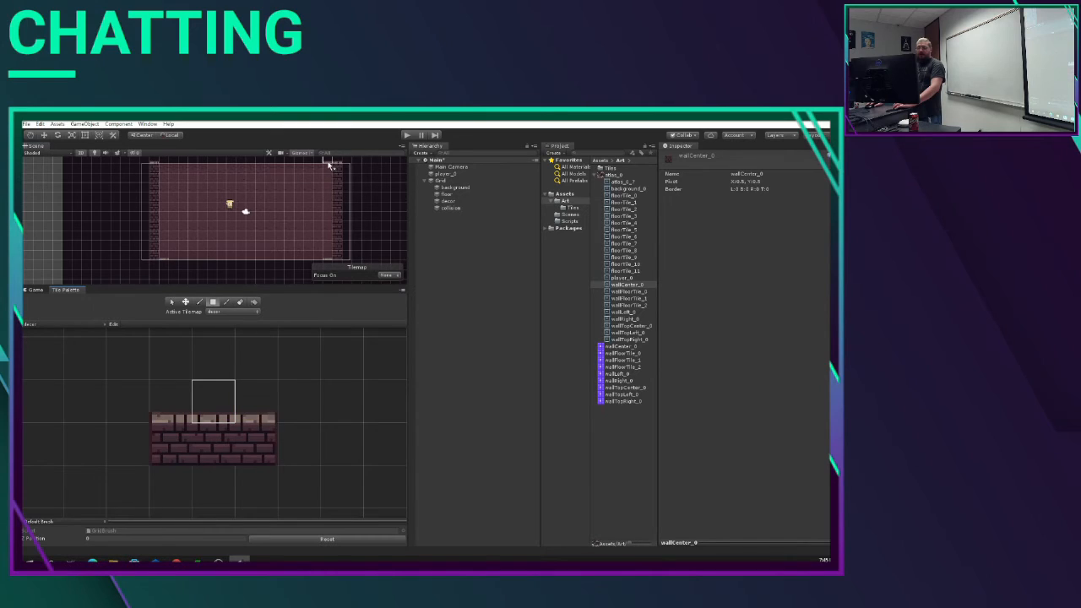
pyautogui.moveTo(329, 165); pyautogui.dragTo(159, 164)
pyautogui.moveTo(173, 255); pyautogui.dragTo(304, 263)
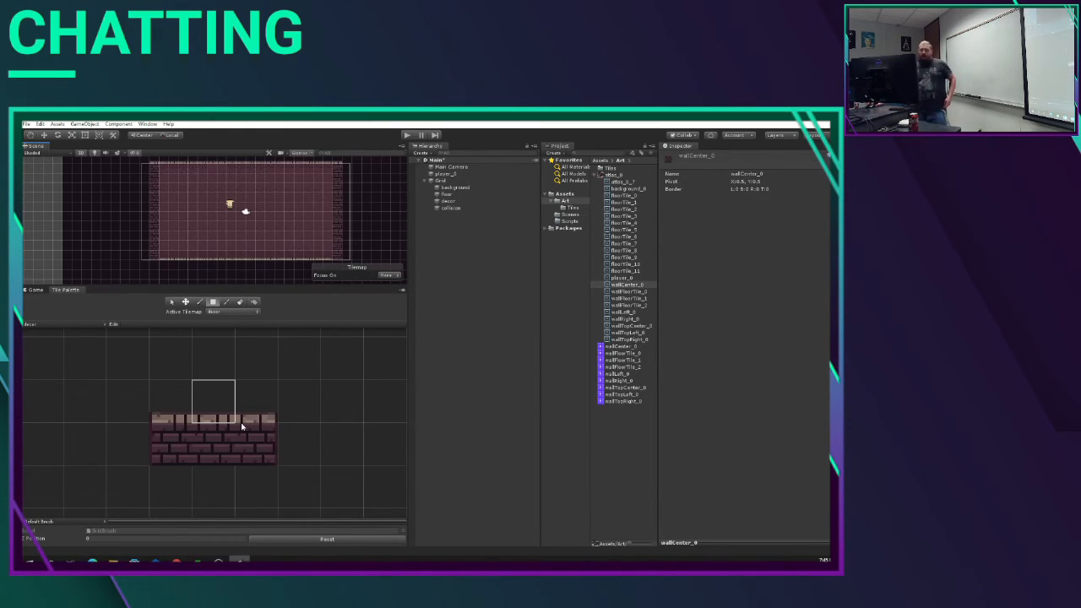
pyautogui.click(213, 447)
pyautogui.moveTo(151, 265); pyautogui.dragTo(341, 272)
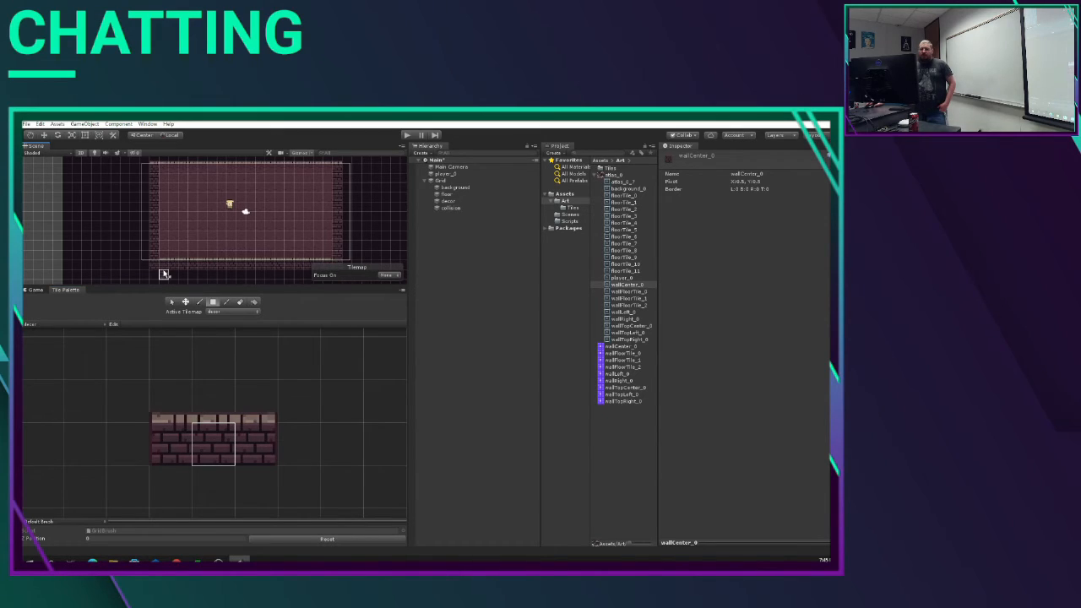
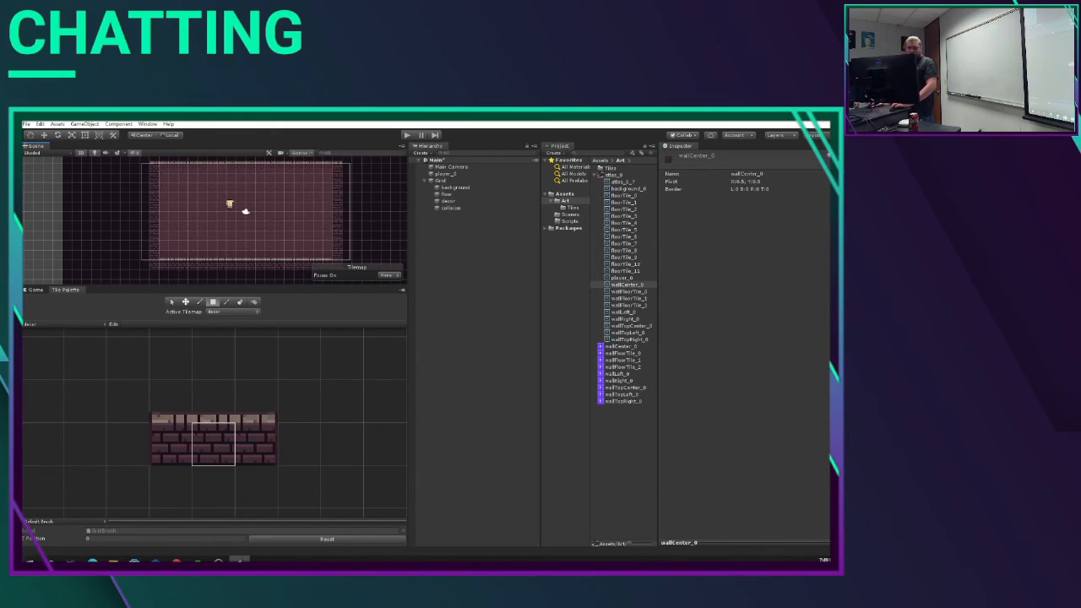
# Step: Switch to Discord in the browser and download CSClubFreeAssets.zip from the resources channel, continuing past the download warning
pyautogui.moveTo(176, 562)
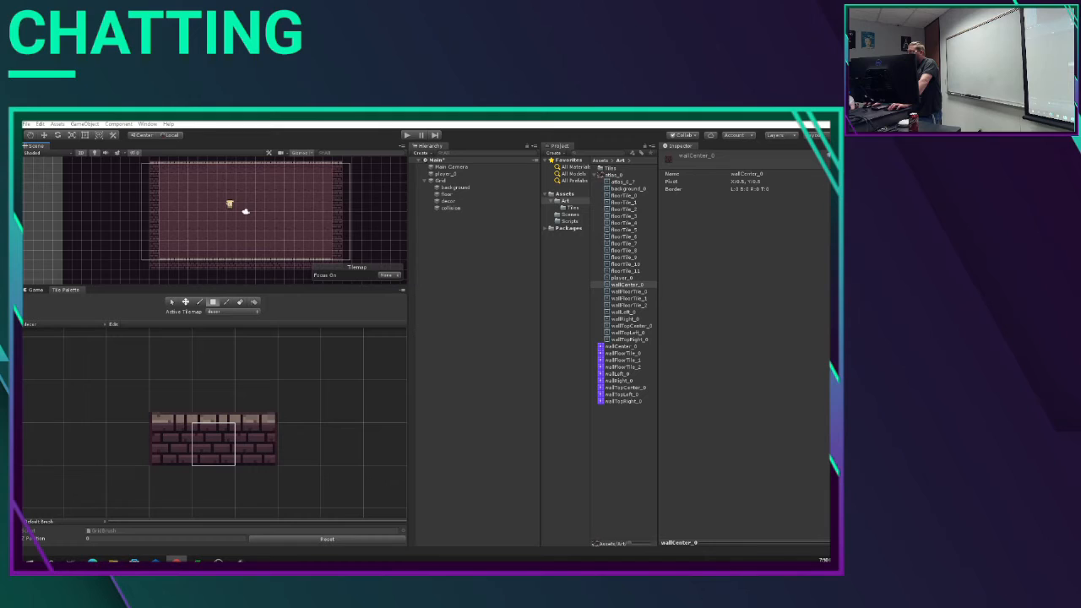
pyautogui.click(177, 562)
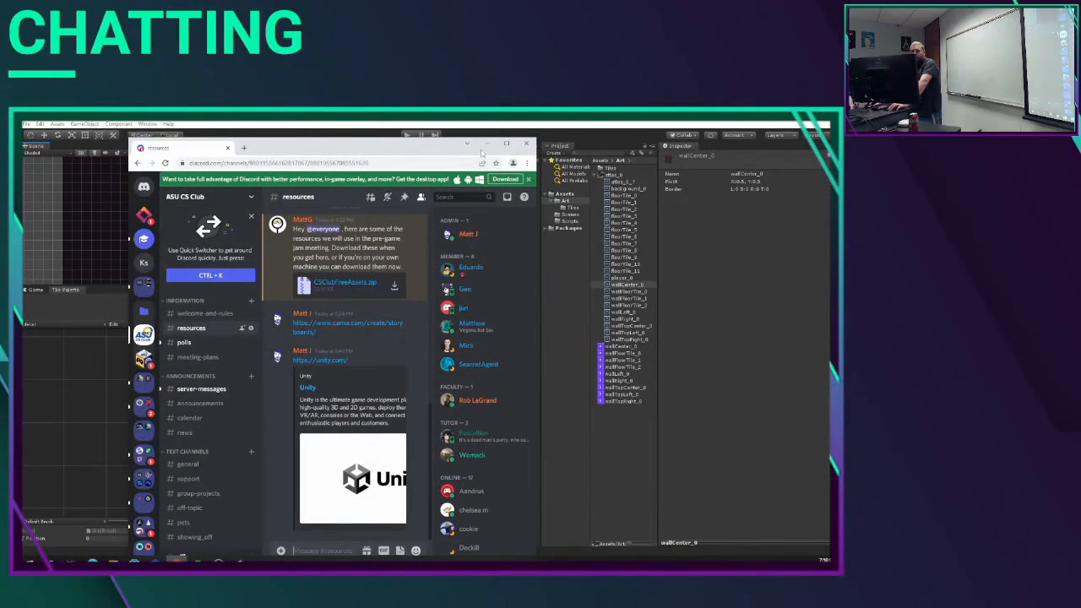
pyautogui.click(508, 144)
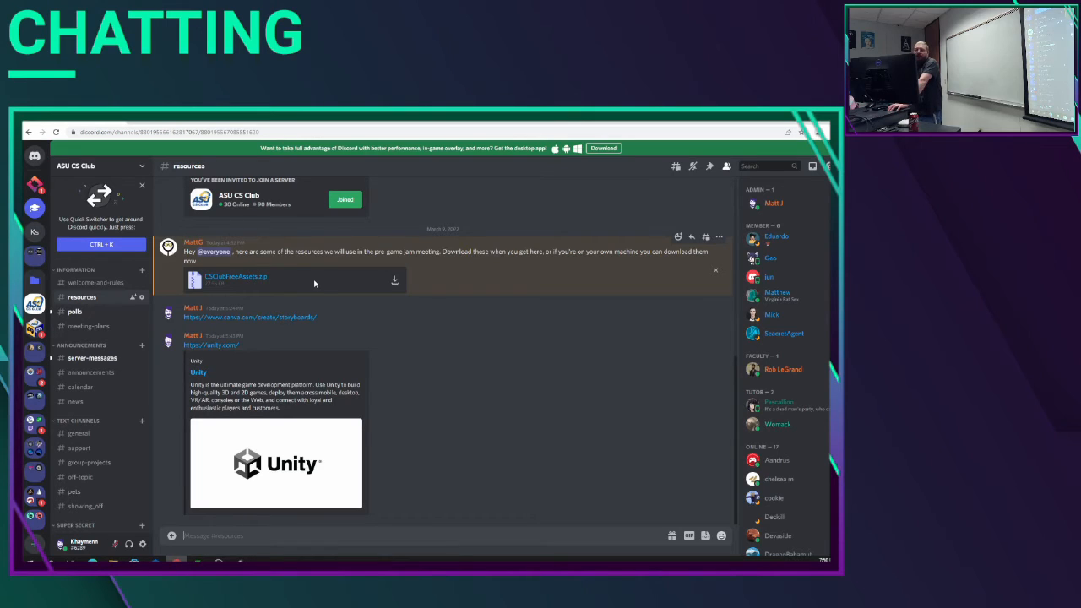
pyautogui.scroll(1, 315, 284)
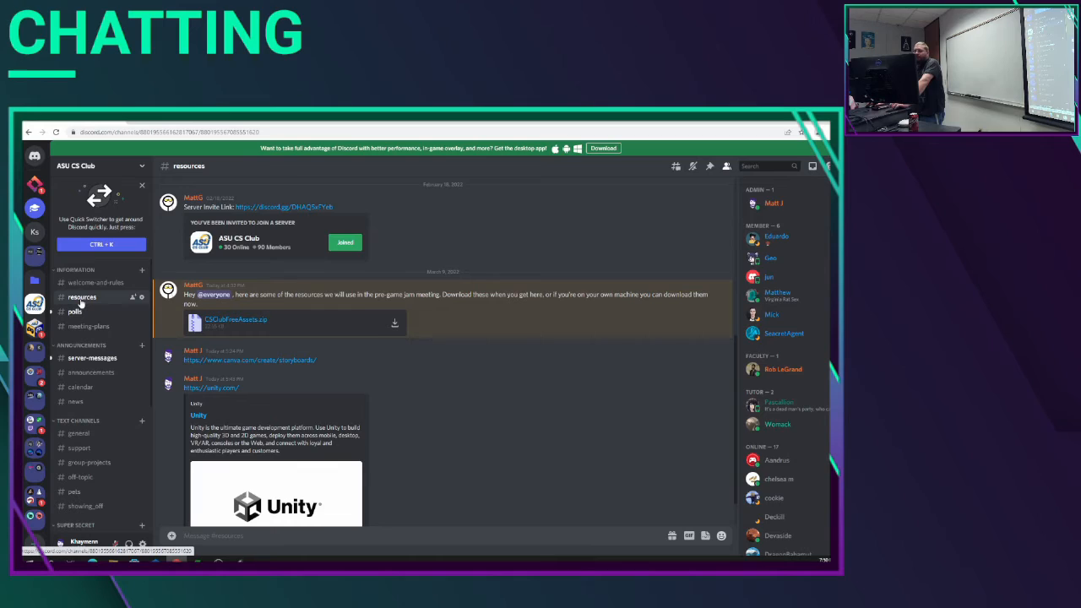
pyautogui.click(394, 328)
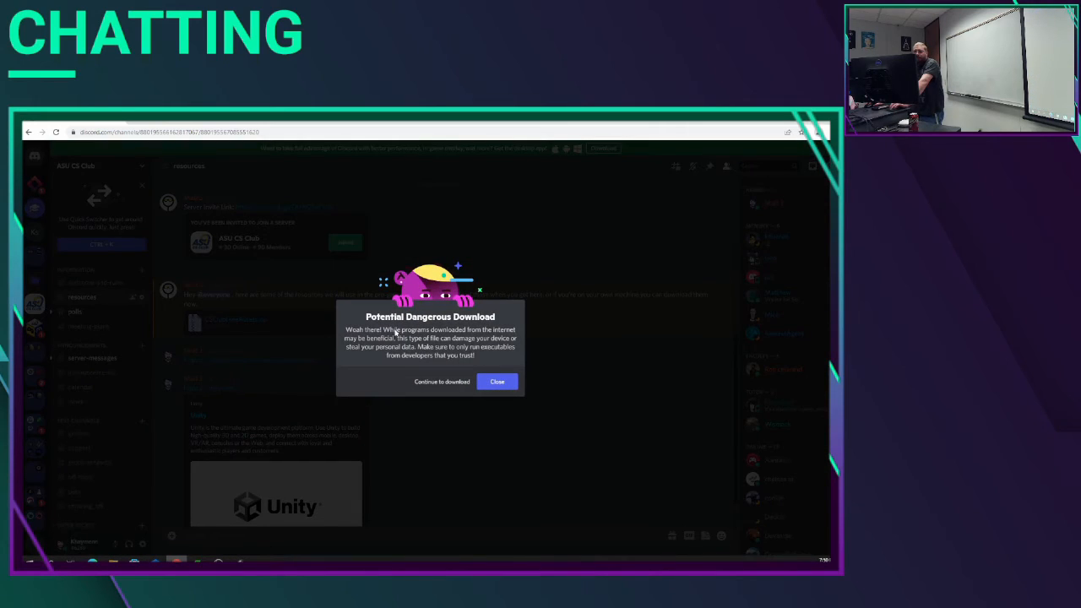
pyautogui.click(457, 382)
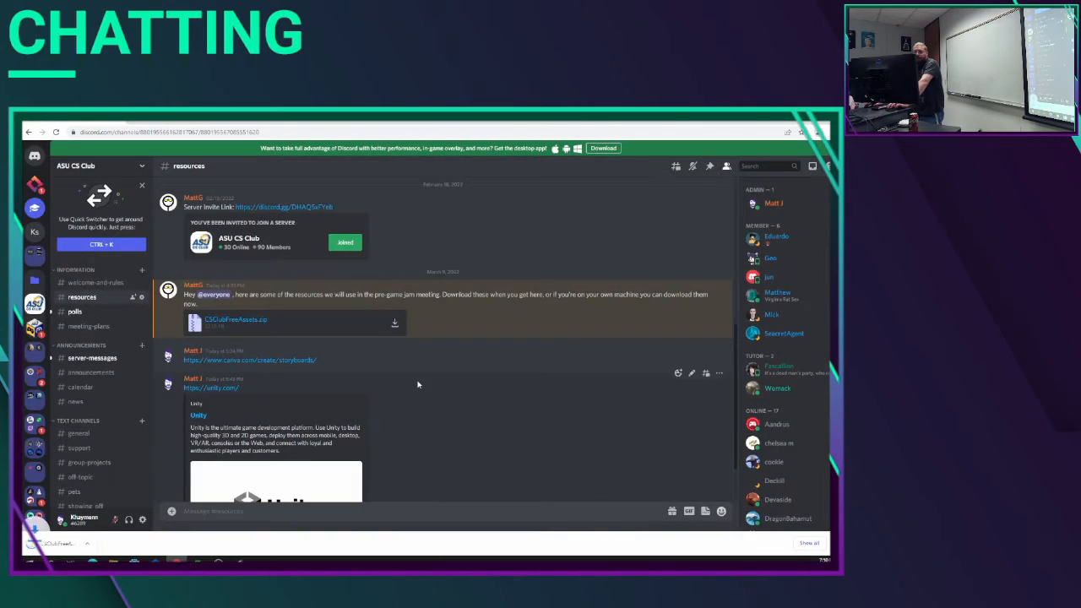
# Step: Show the downloaded archive in its Downloads folder and open the extracted CSClubFreeAssets folder
pyautogui.click(110, 543)
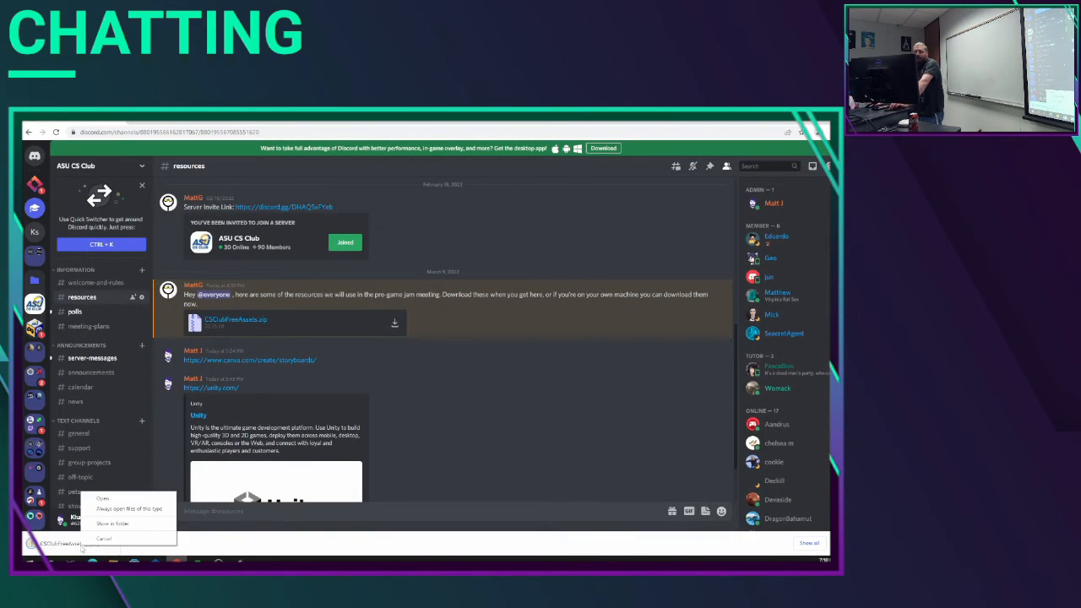
pyautogui.click(105, 524)
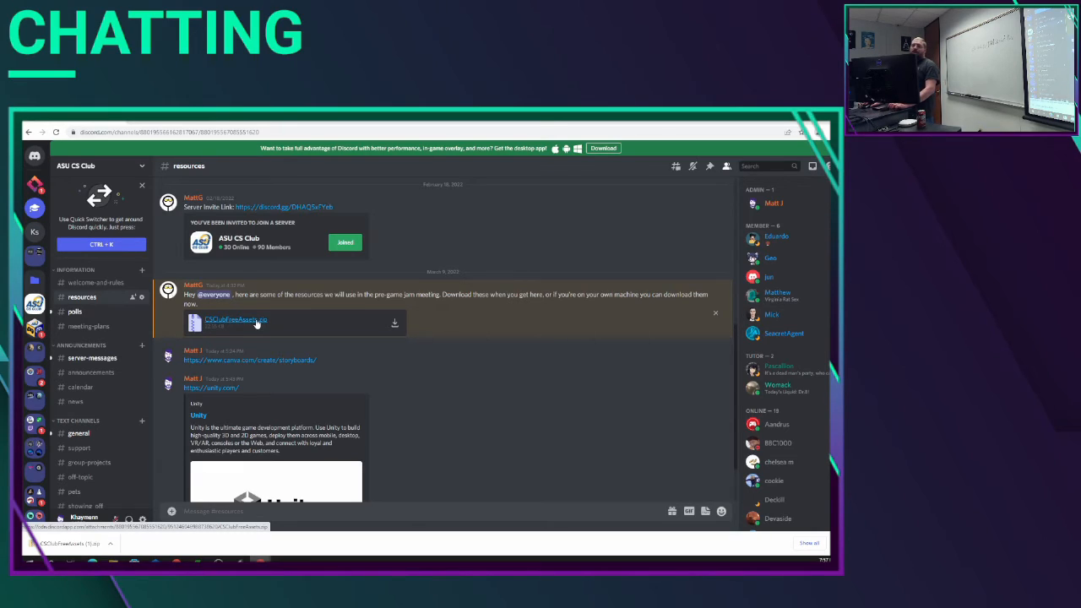
pyautogui.click(111, 544)
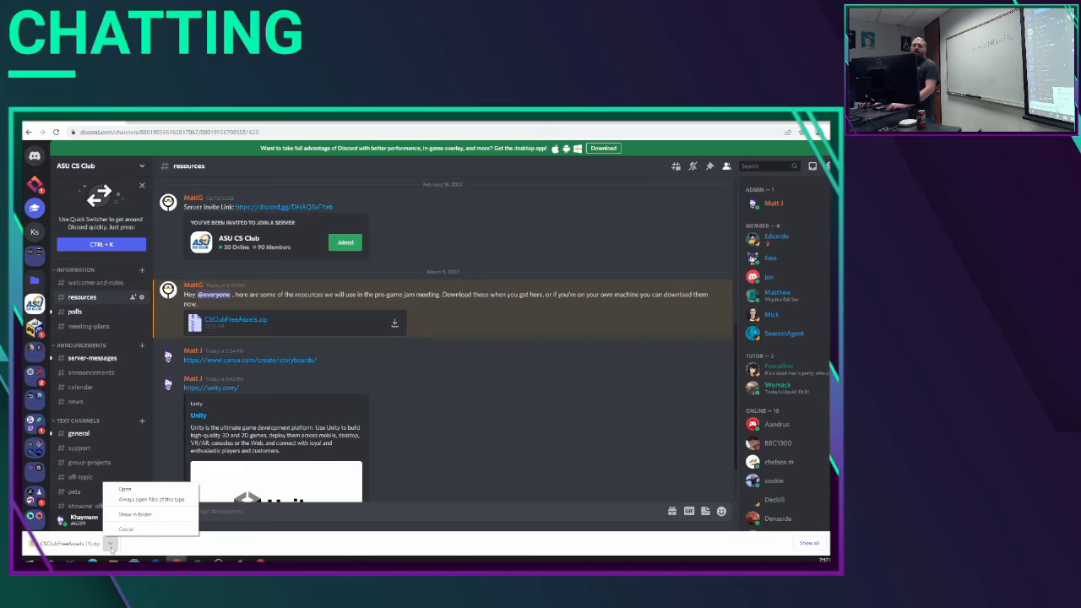
pyautogui.click(149, 518)
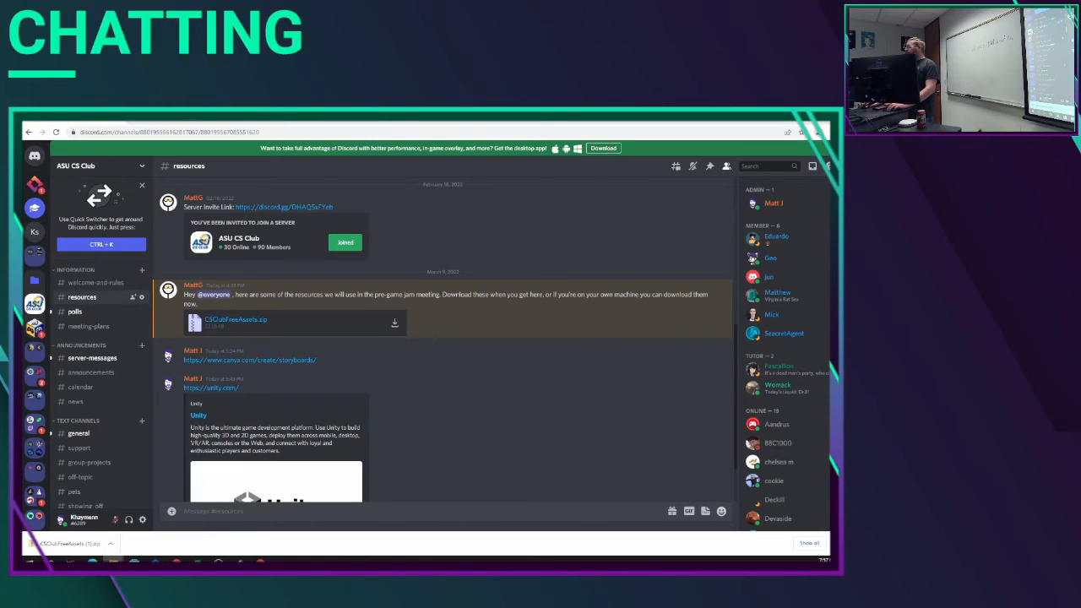
pyautogui.moveTo(830, 236); pyautogui.dragTo(388, 171)
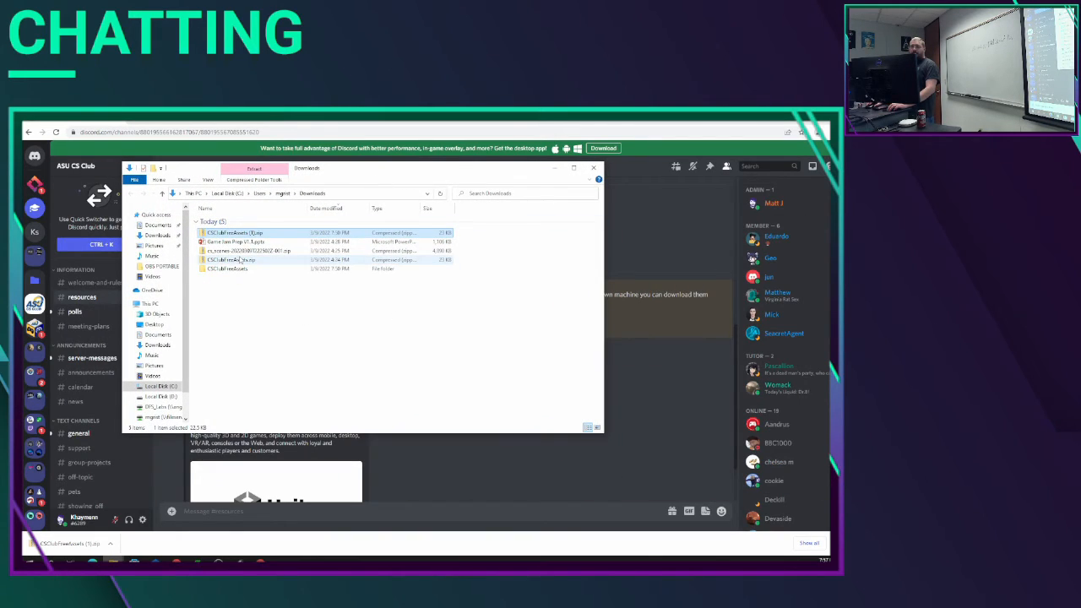
pyautogui.rightClick(240, 262)
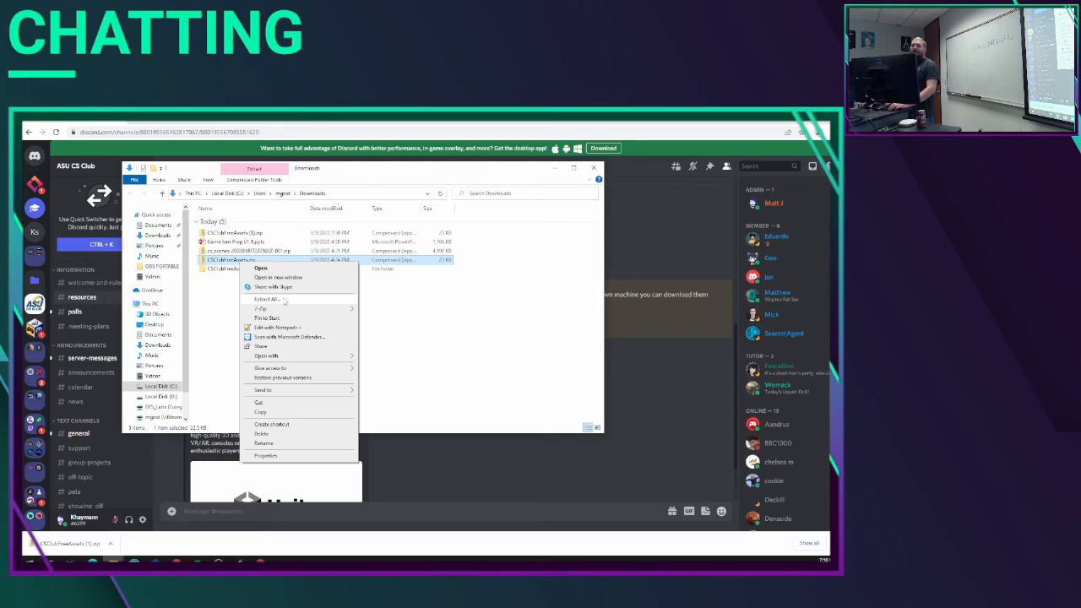
pyautogui.click(216, 304)
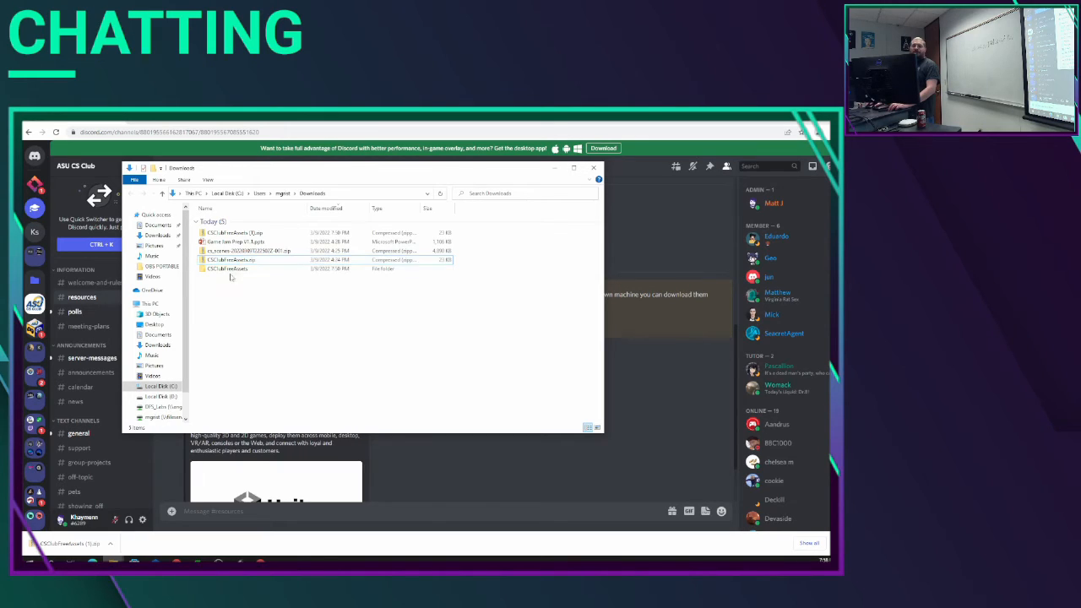
pyautogui.doubleClick(236, 270)
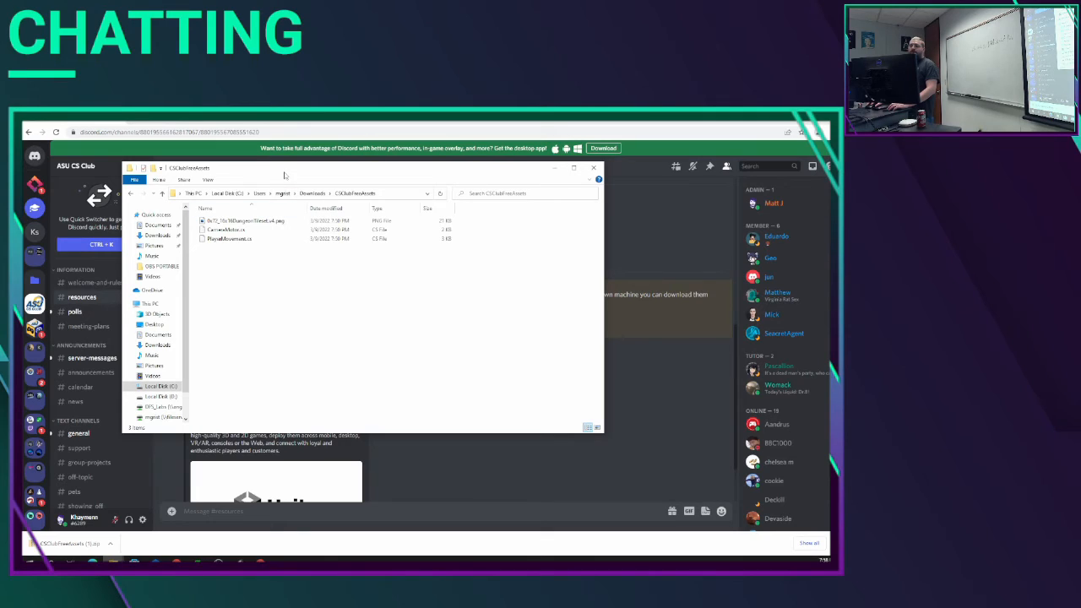
# Step: Show CameraMotor.cs and PlayerMovement.cs in the CSClubFreeAssets file window, then return to Unity and view the project's Scripts folder
pyautogui.click(240, 562)
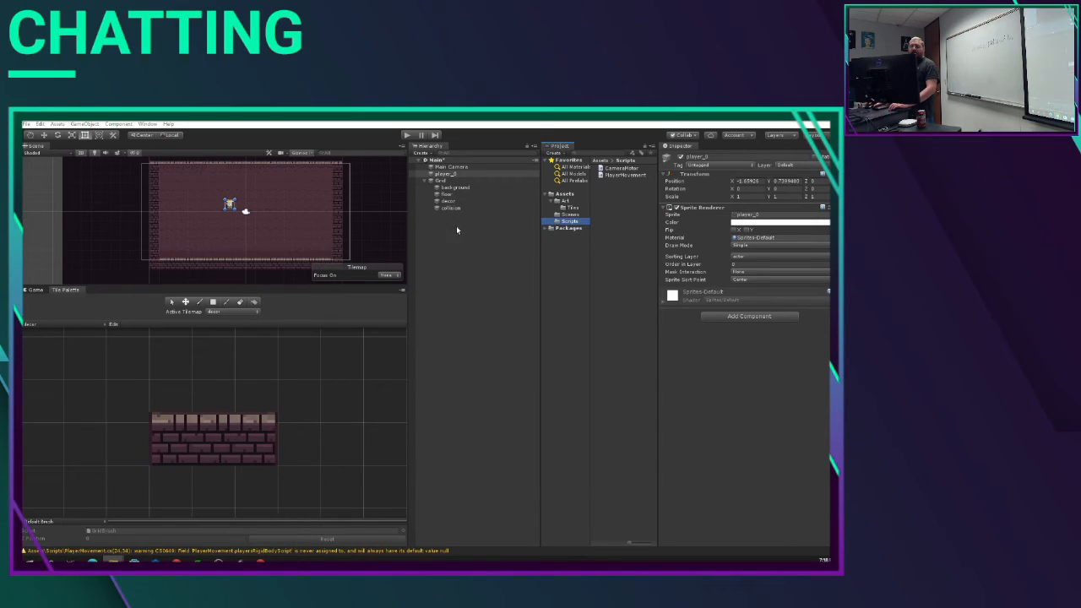
pyautogui.moveTo(113, 561)
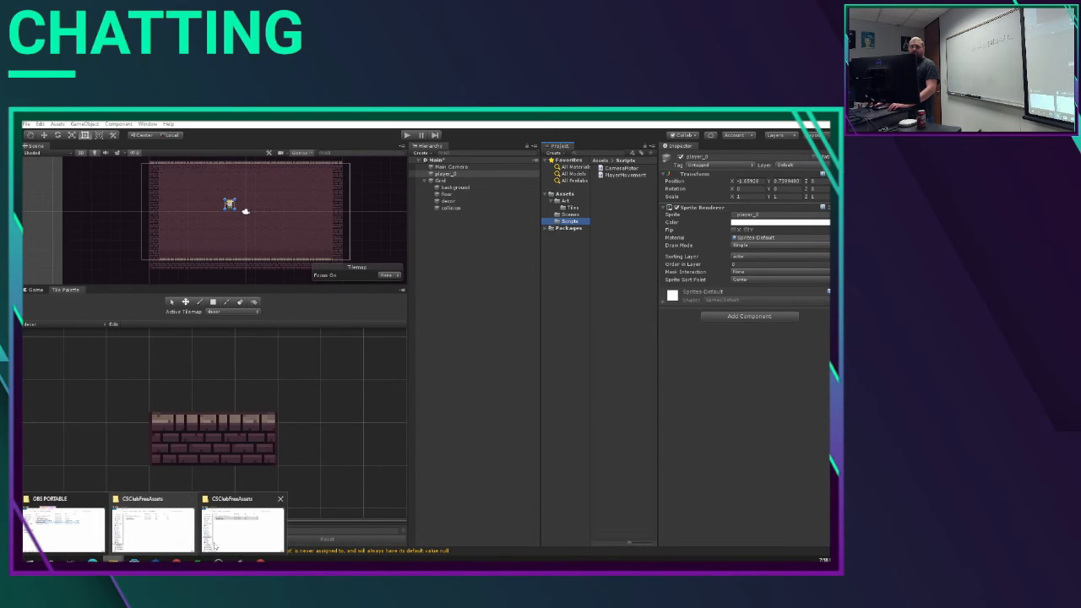
pyautogui.click(224, 541)
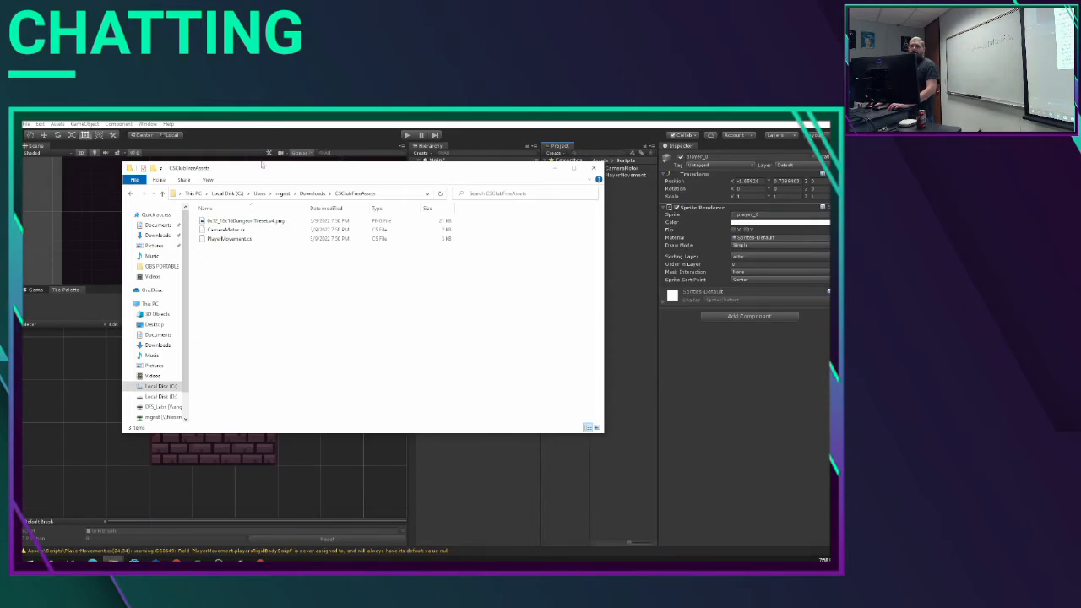
pyautogui.moveTo(289, 170); pyautogui.dragTo(228, 151)
pyautogui.click(169, 211)
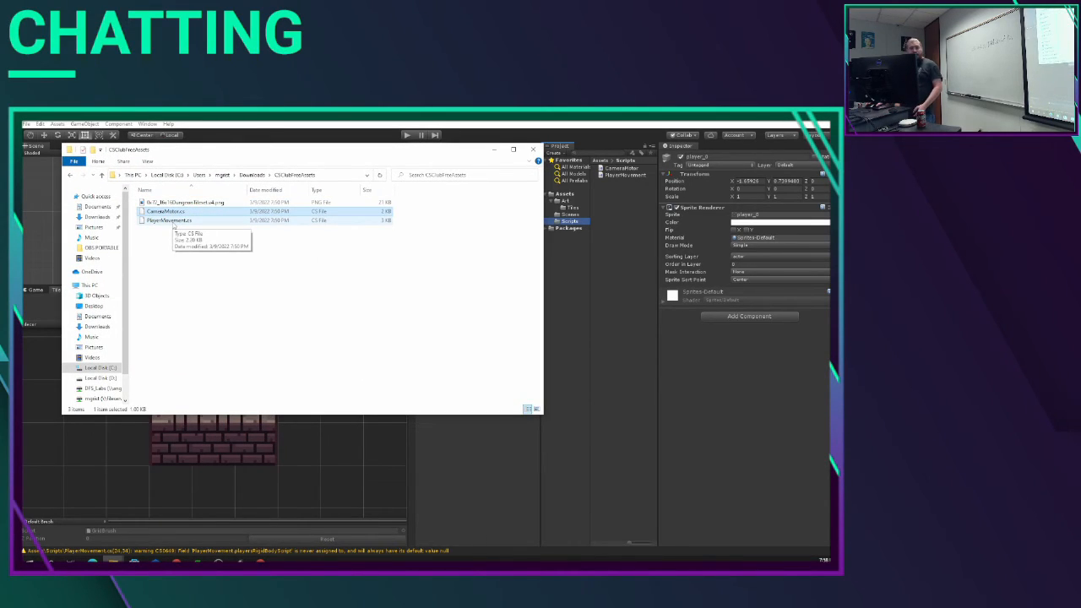
pyautogui.keyDown('shift'); pyautogui.click(173, 220); pyautogui.keyUp('shift')
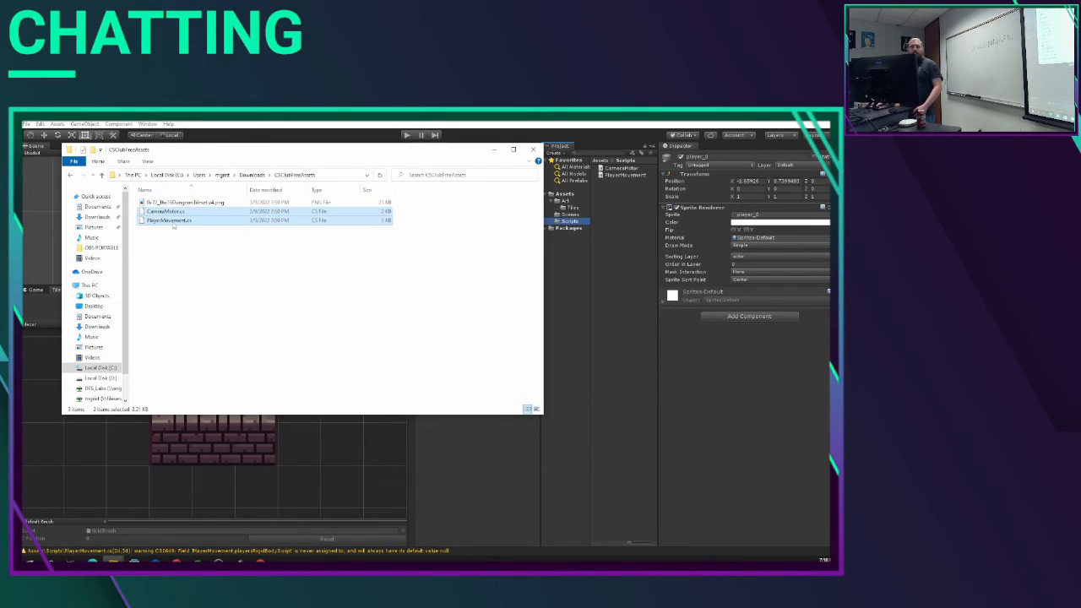
pyautogui.click(579, 237)
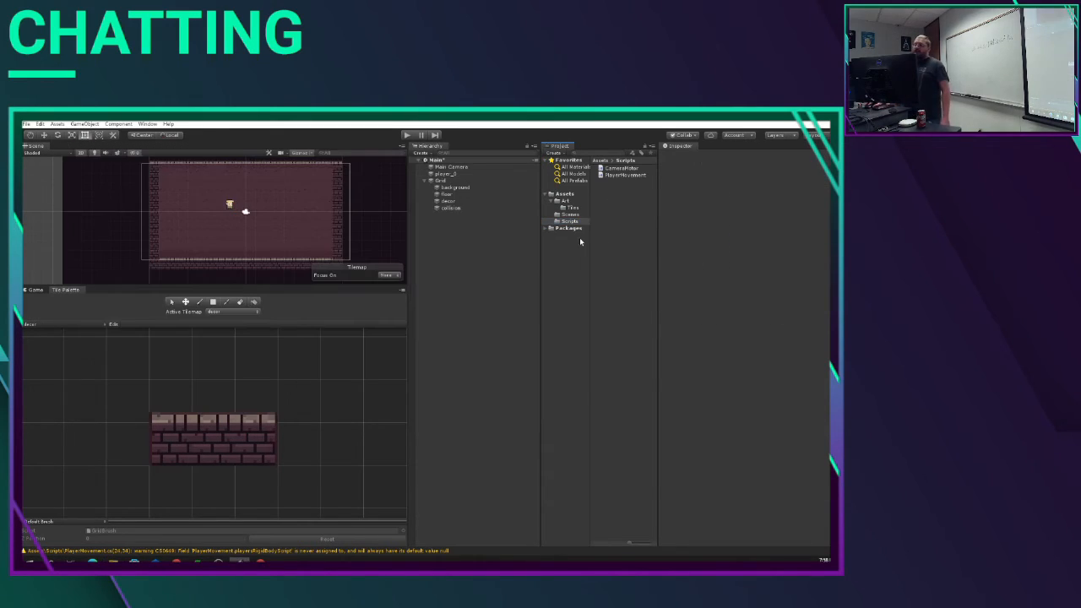
pyautogui.click(567, 222)
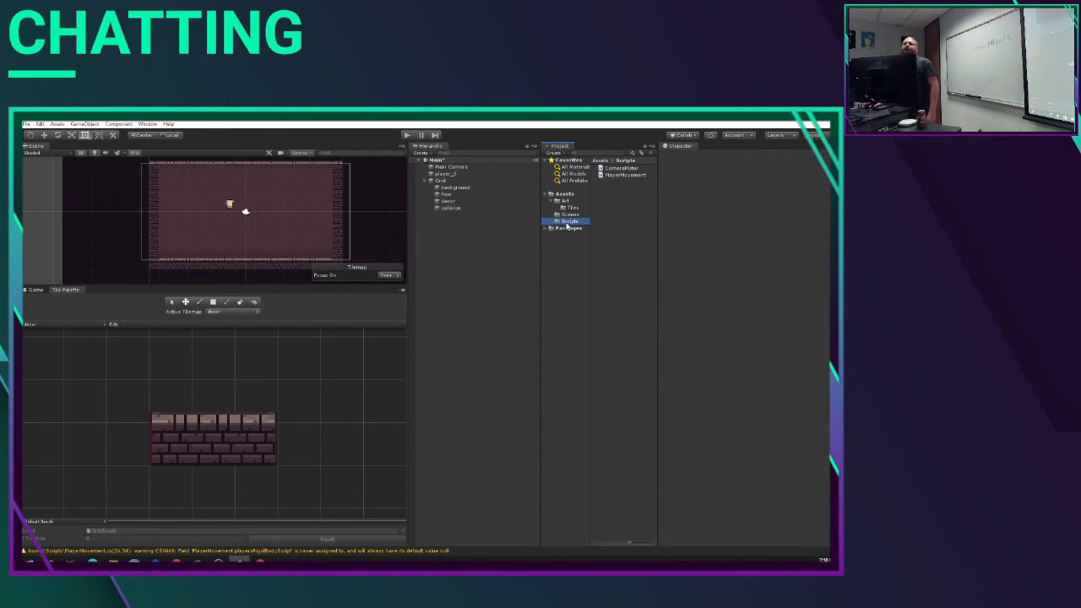
# Step: Add a Box Collider 2D component to the player object in the scene
pyautogui.click(446, 174)
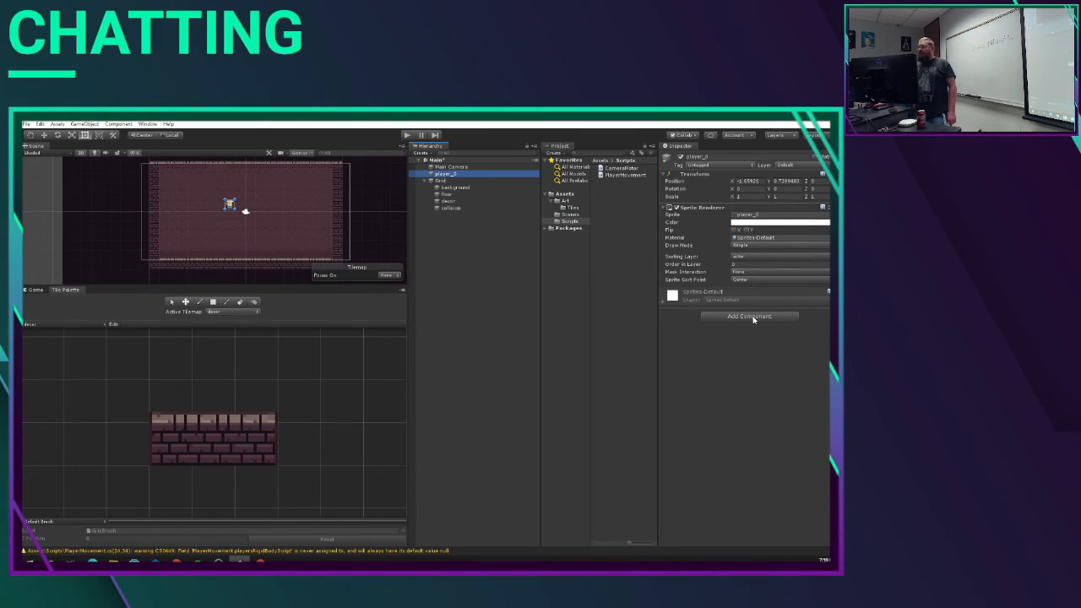
pyautogui.click(477, 174)
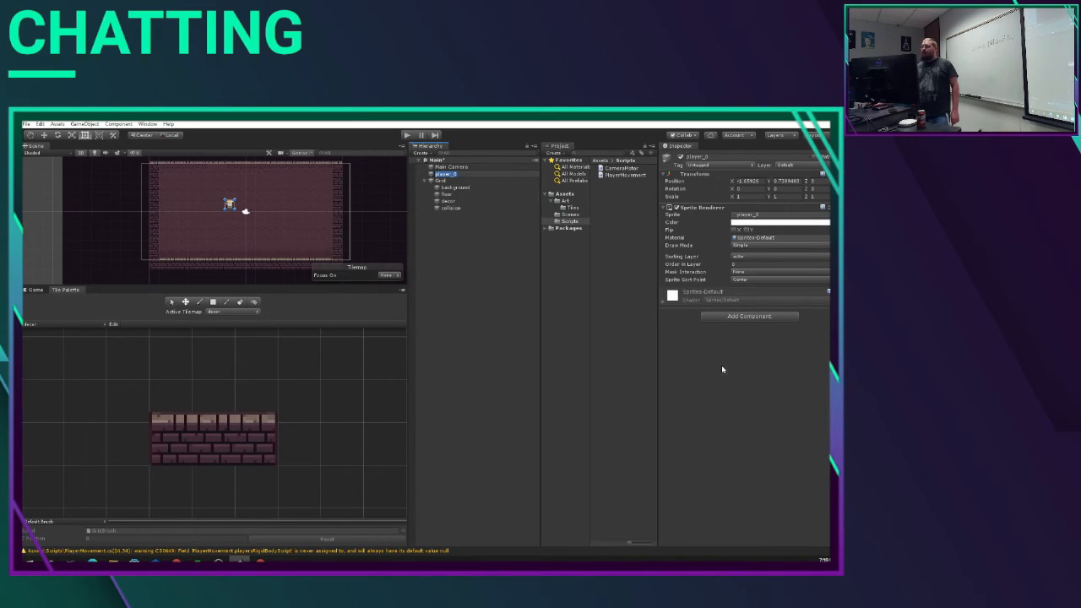
pyautogui.click(734, 317)
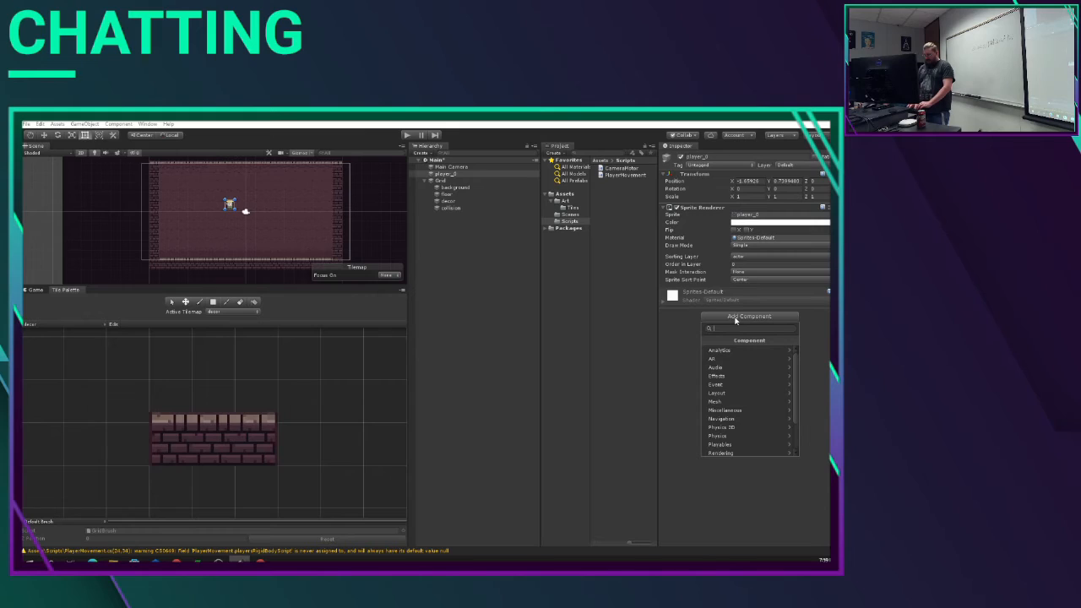
pyautogui.write('box')
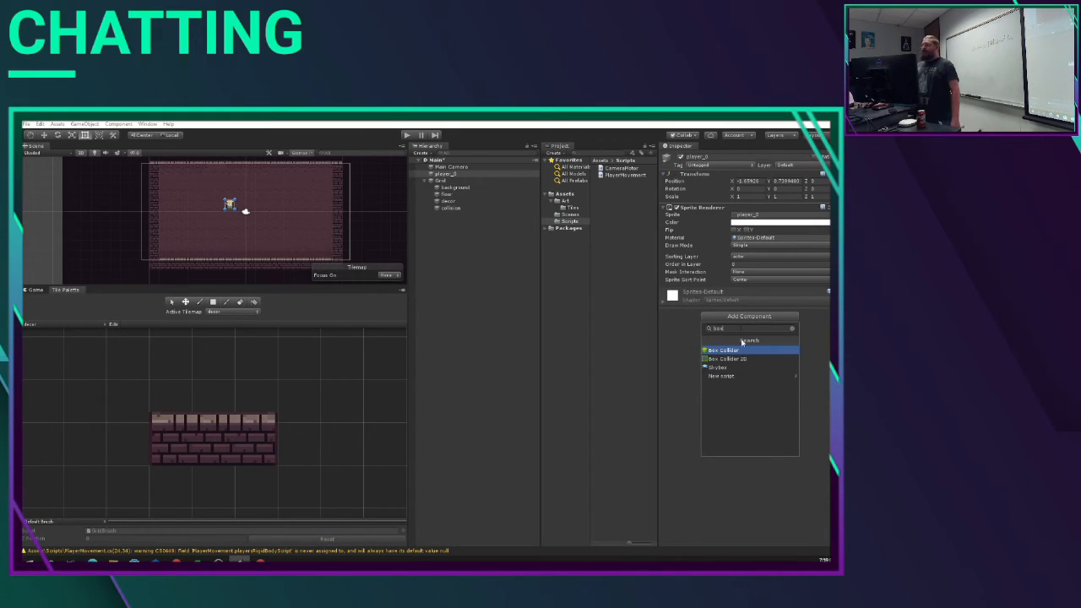
pyautogui.click(732, 359)
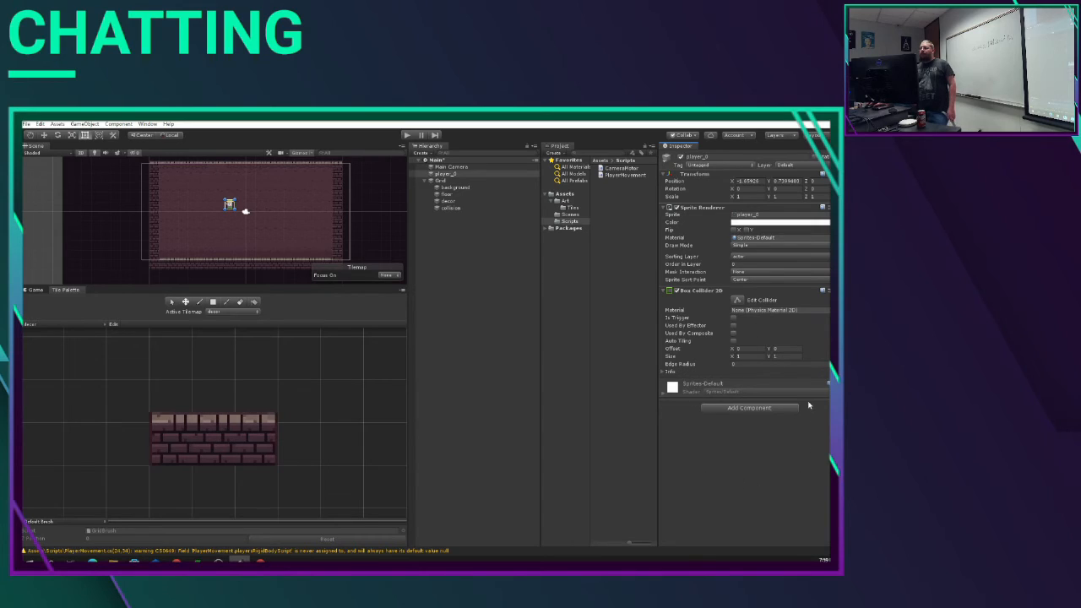
# Step: Add a Rigidbody 2D component to the player object
pyautogui.click(743, 412)
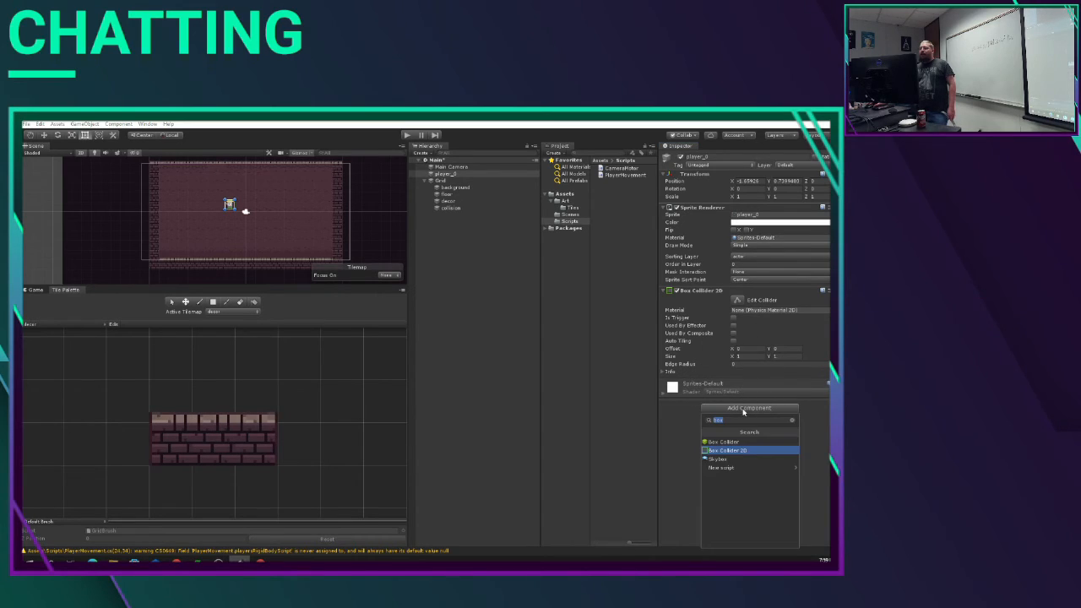
pyautogui.press('Up')
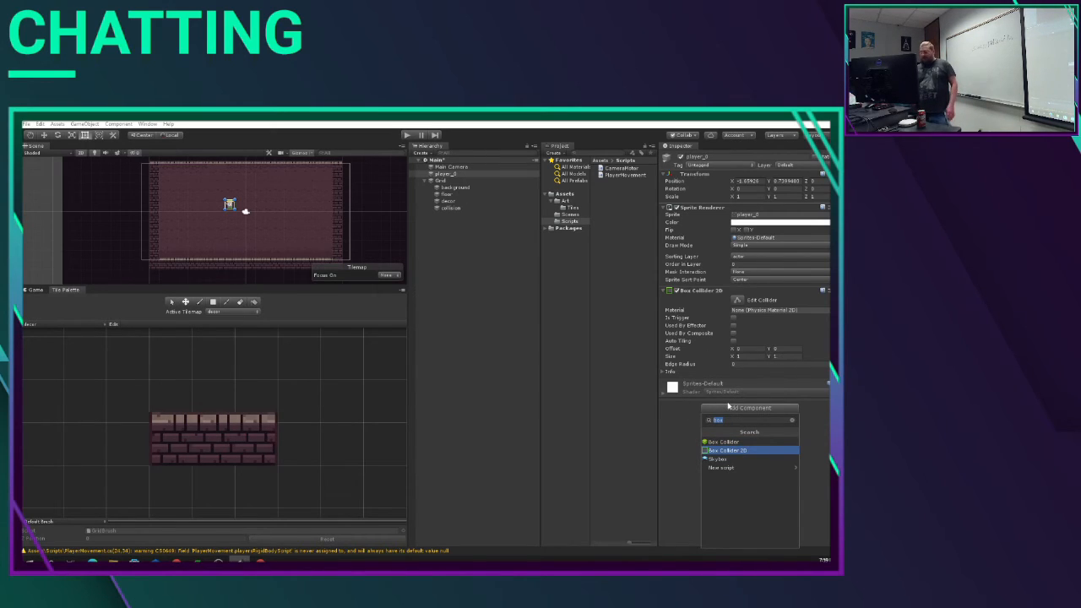
pyautogui.write('ri')
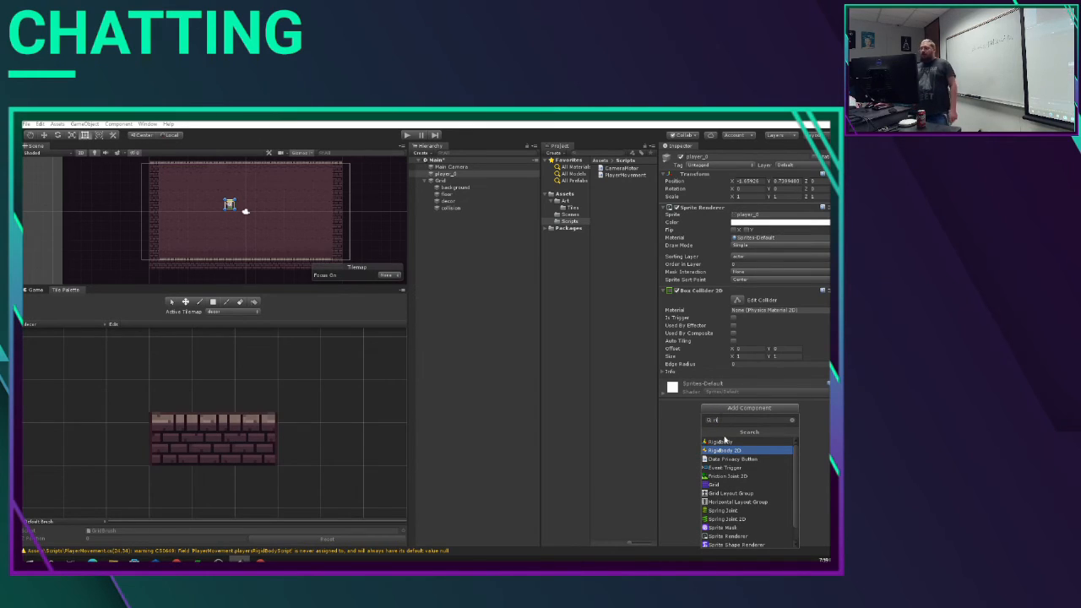
pyautogui.click(729, 451)
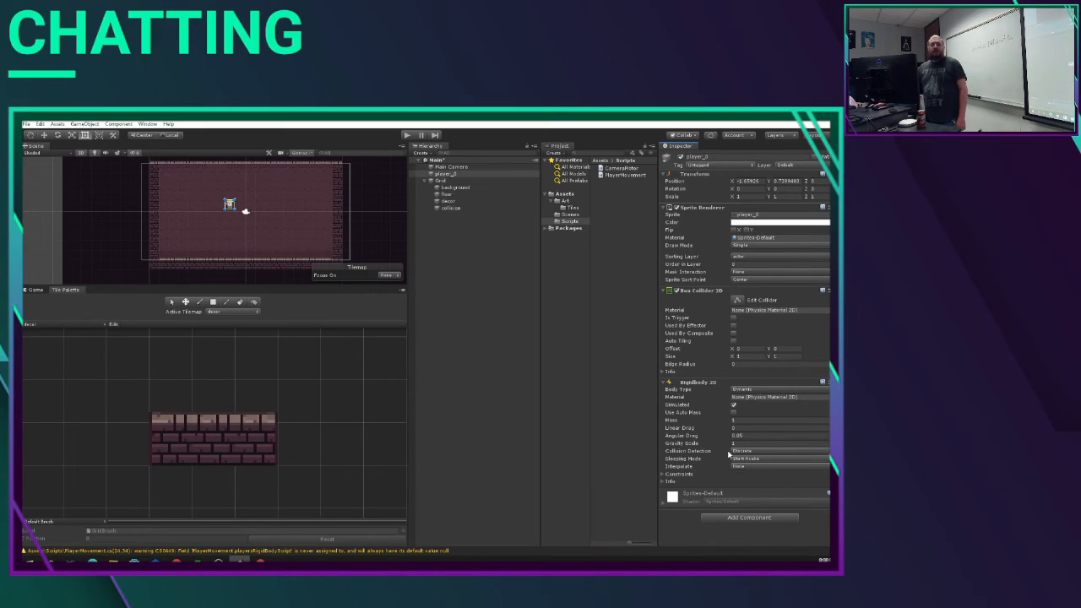
# Step: Attach the Player Movement script to the player object and bring its settings into view
pyautogui.click(750, 518)
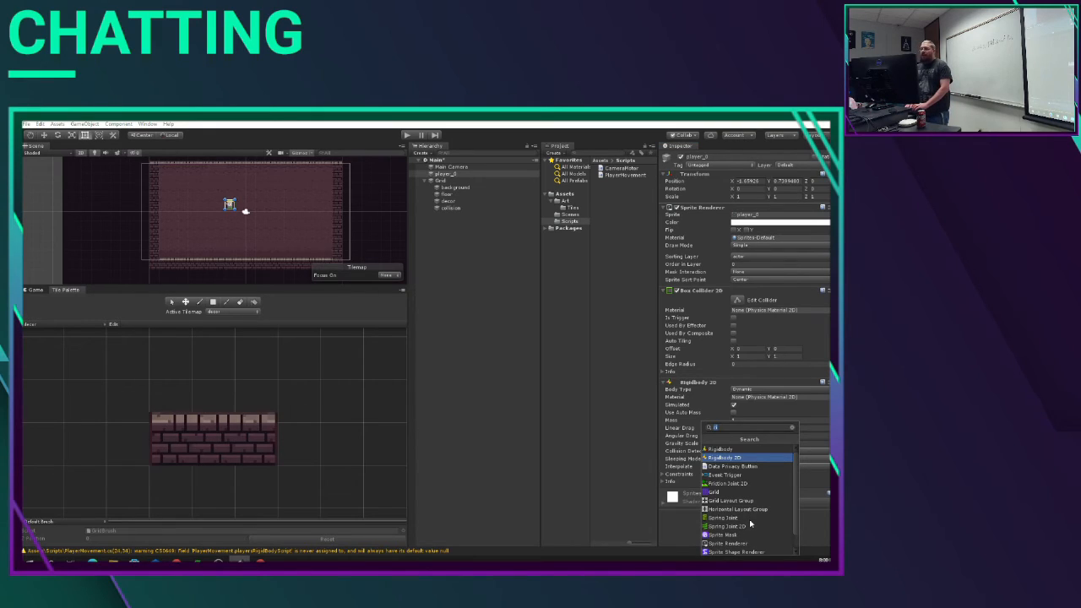
pyautogui.write('pla')
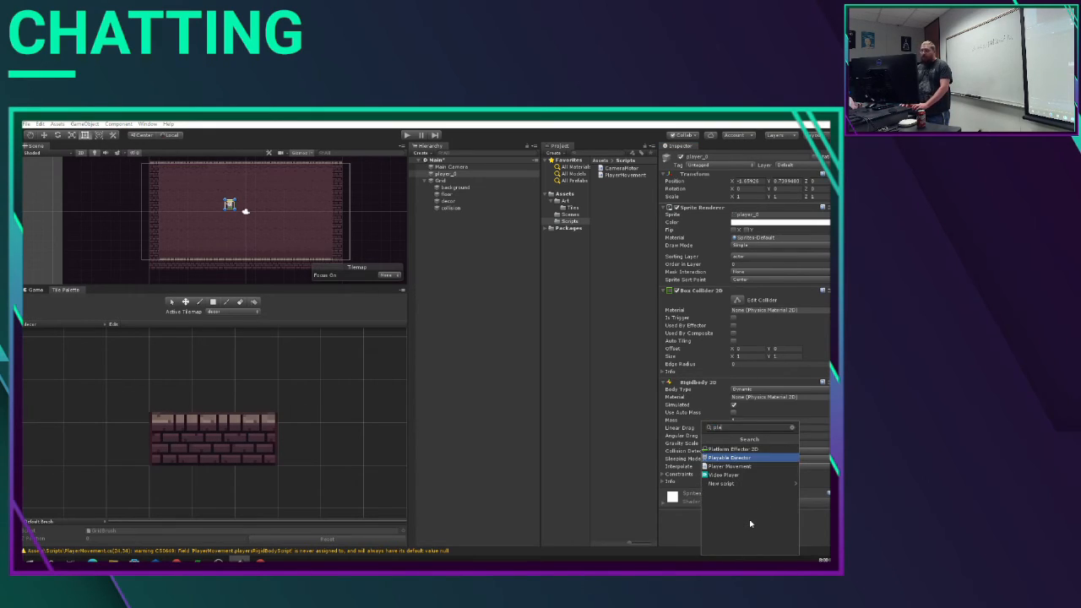
pyautogui.click(775, 469)
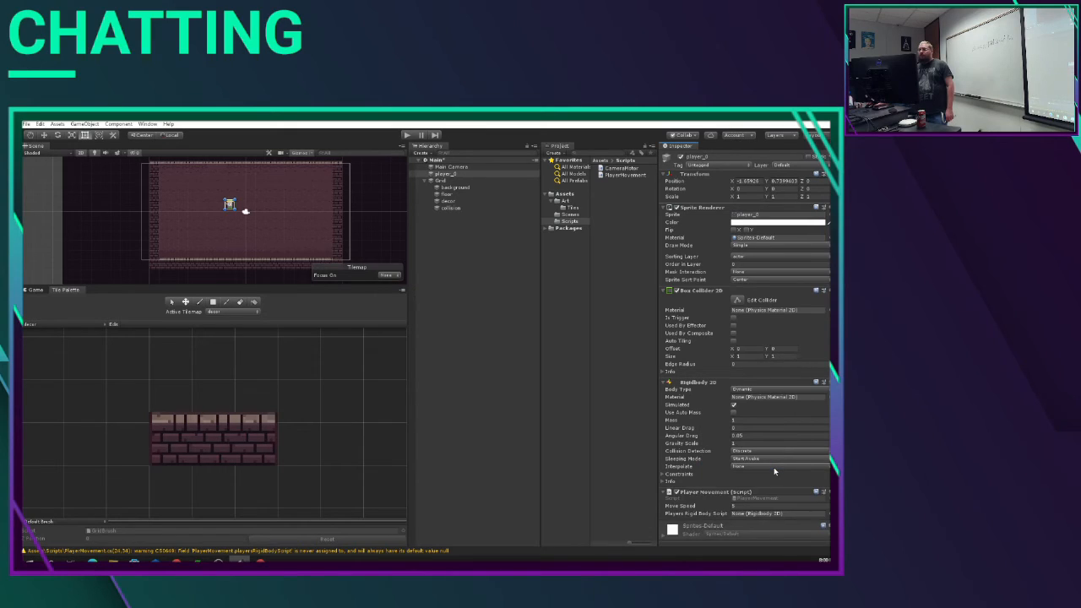
pyautogui.scroll(-1, 714, 435)
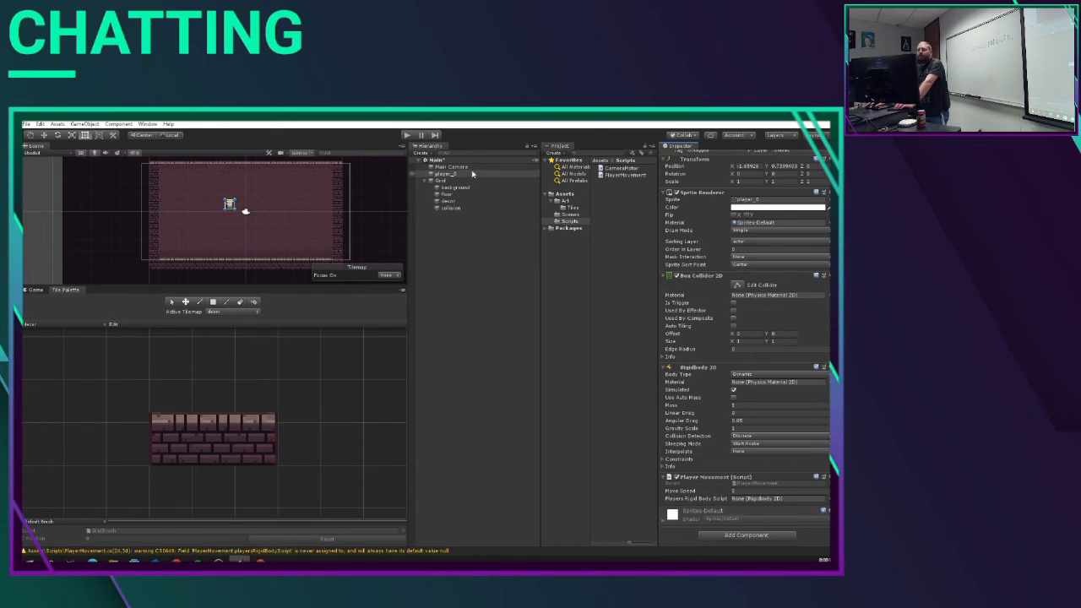
pyautogui.click(446, 174)
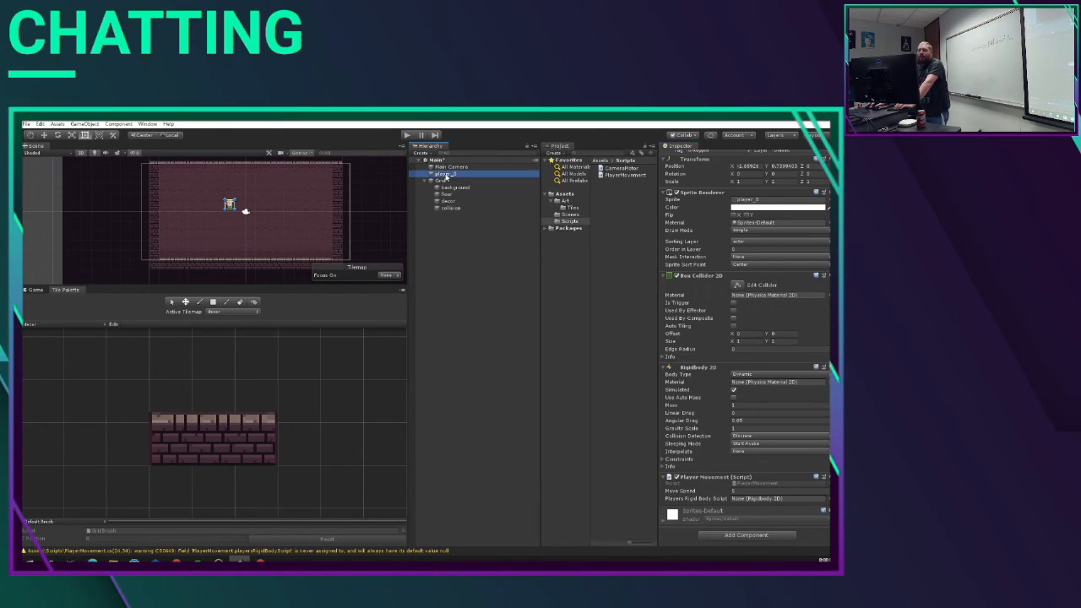
# Step: Assign player_0 as the Player Movement script's rigidbody reference and briefly play the scene to test it
pyautogui.moveTo(446, 176); pyautogui.dragTo(749, 504)
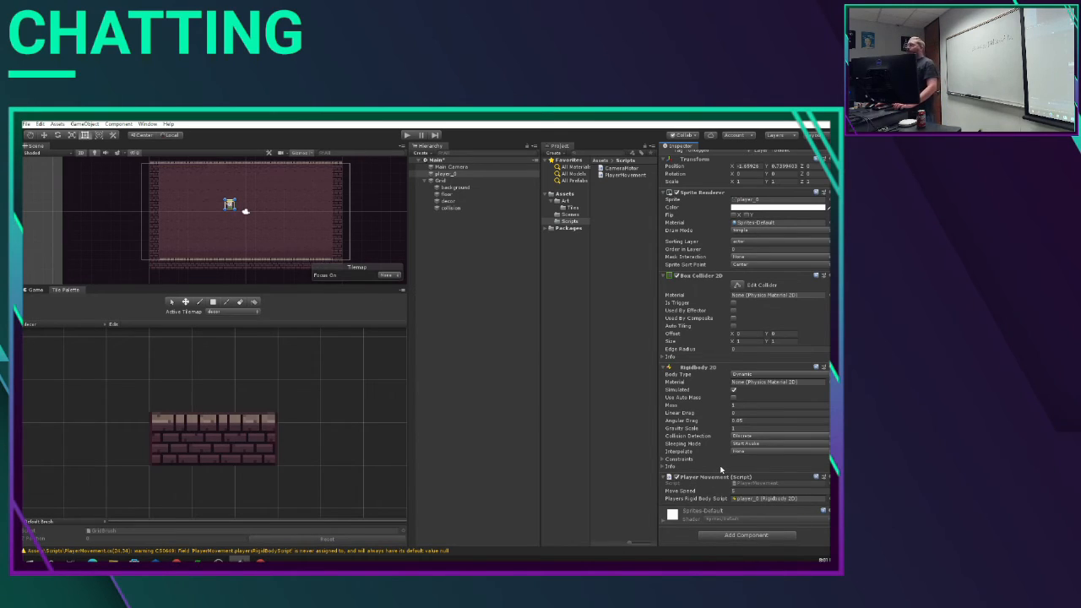
pyautogui.click(406, 136)
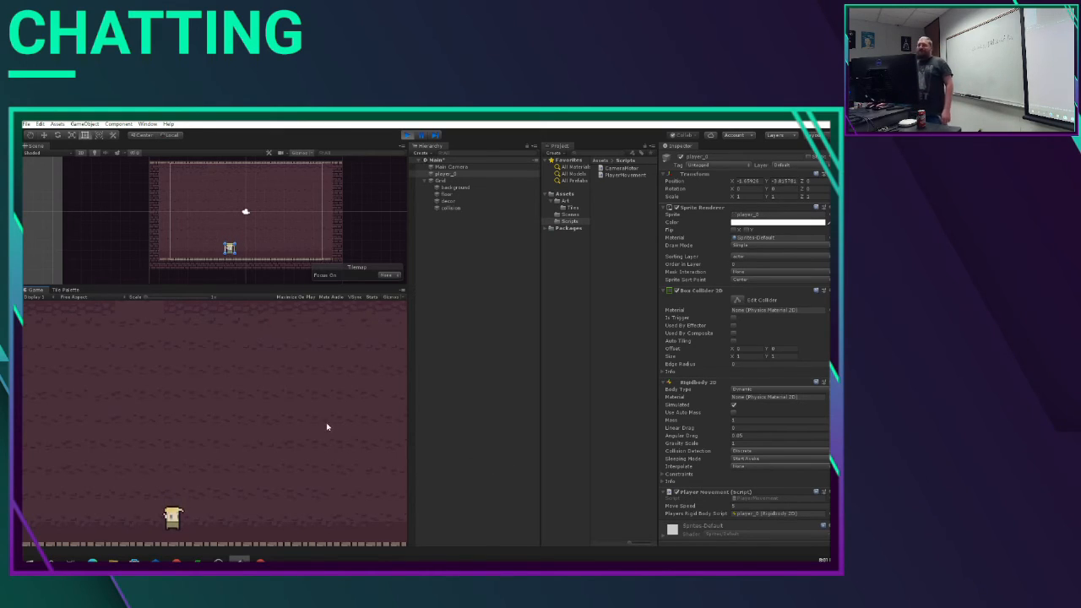
pyautogui.click(407, 135)
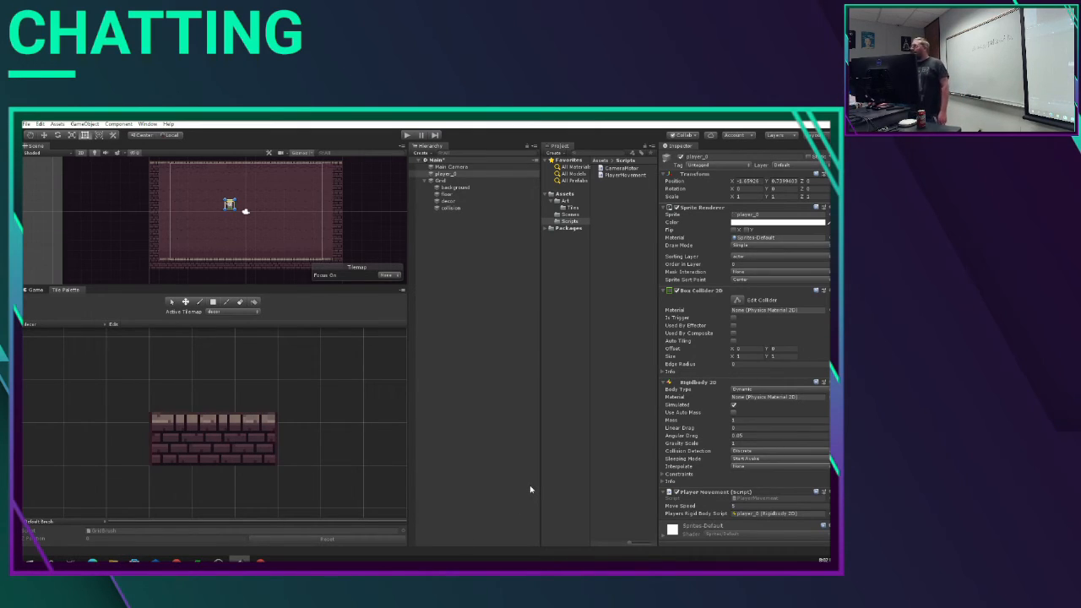
# Step: Set the player's Move Speed to 10 and expand the Rigidbody 2D constraints
pyautogui.scroll(-1, 725, 435)
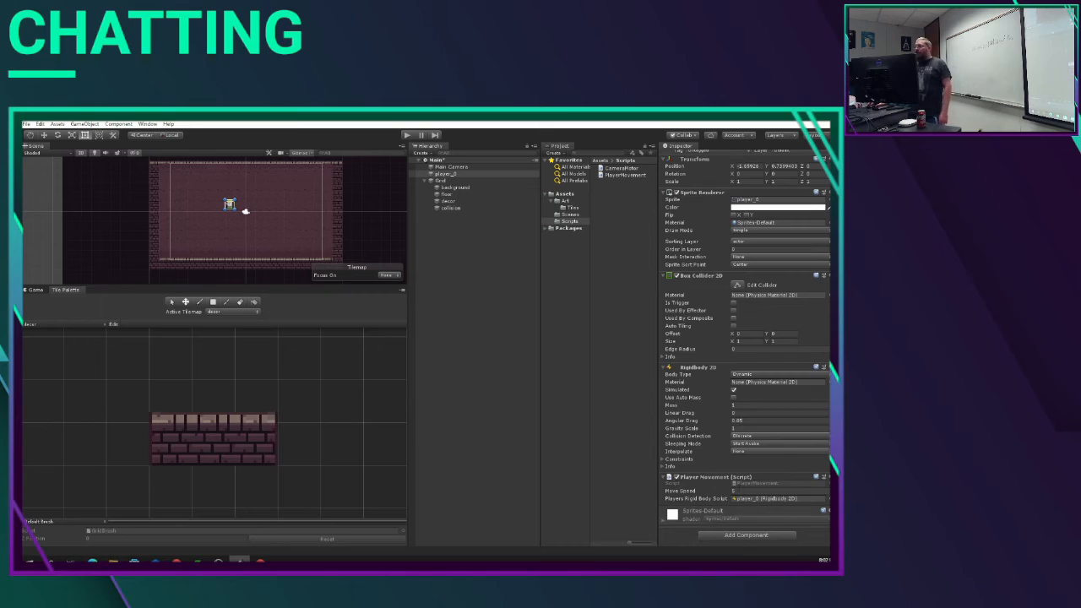
pyautogui.moveTo(738, 490); pyautogui.dragTo(697, 491)
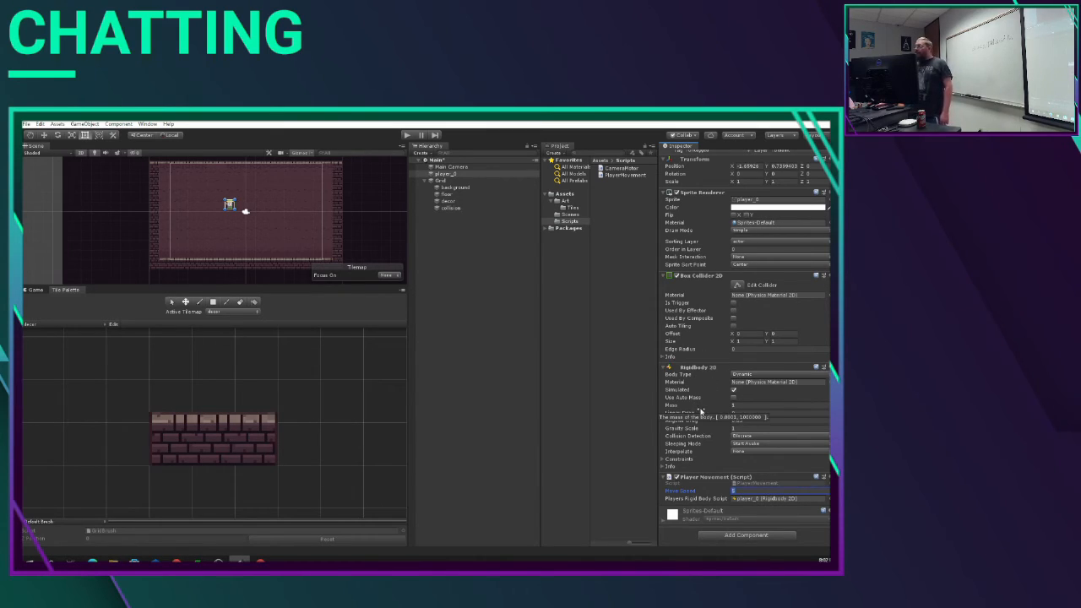
pyautogui.click(665, 460)
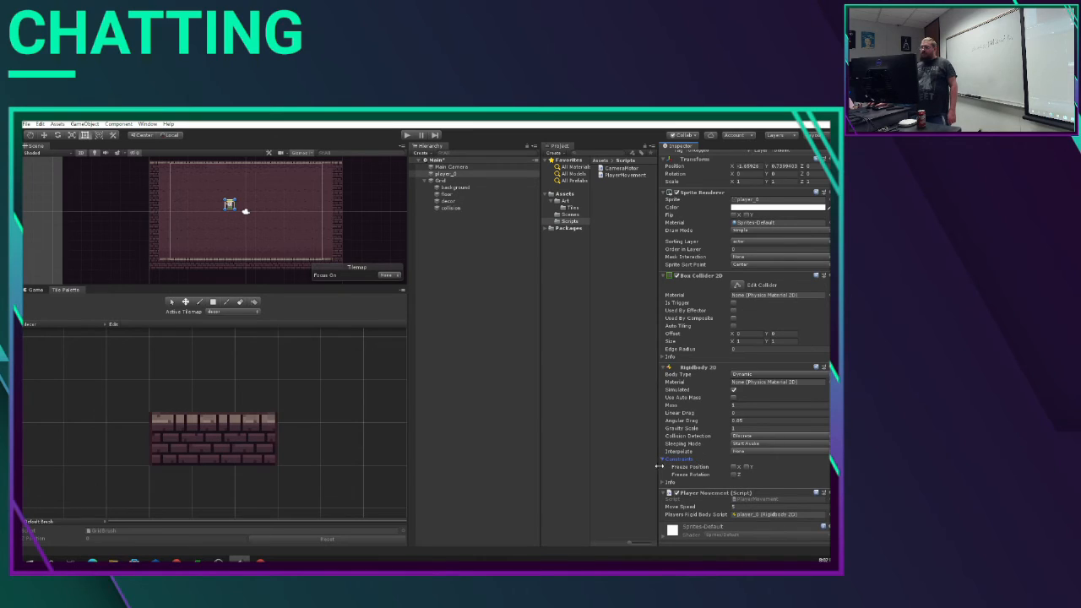
pyautogui.click(734, 475)
# Step: Play the scene to test moving the player vertically and horizontally, including with its Y position frozen, and stop playback
pyautogui.hotkey('ctrl', 'p')
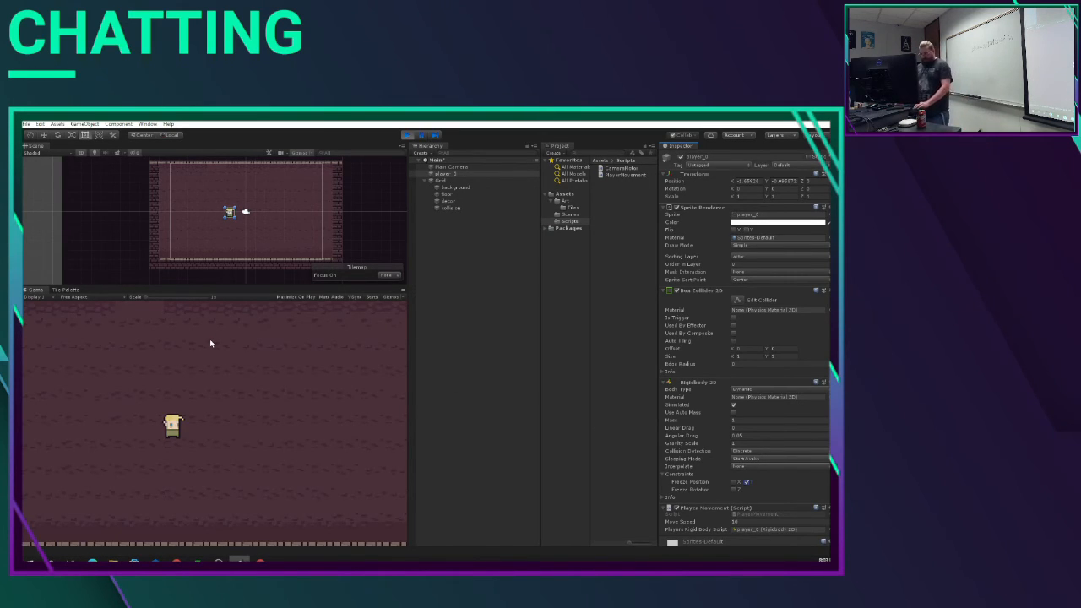
pyautogui.press('s')
pyautogui.press('w')
pyautogui.press('s')
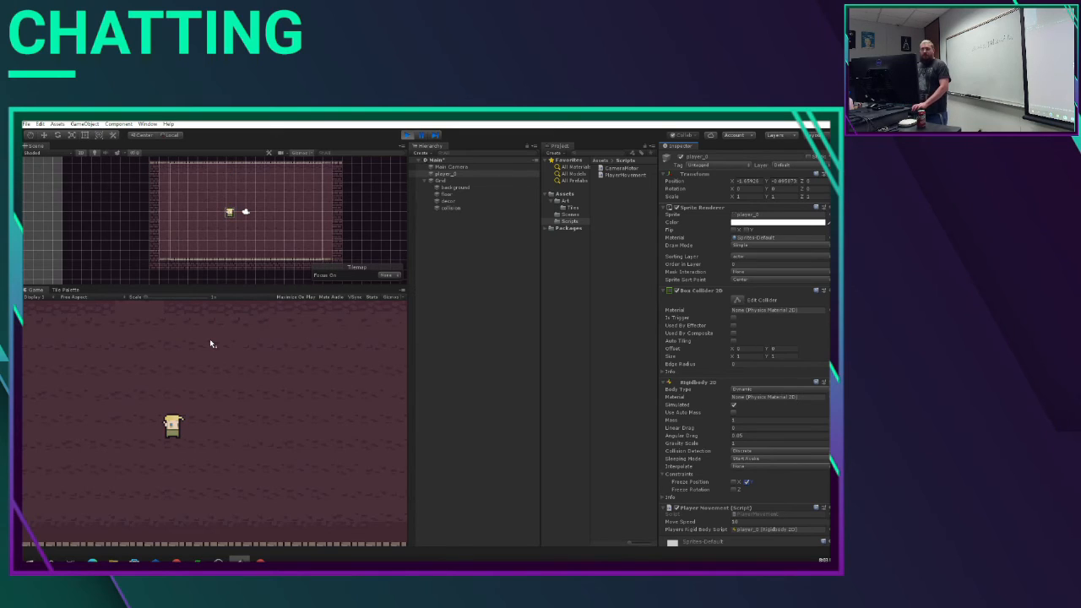
pyautogui.click(489, 301)
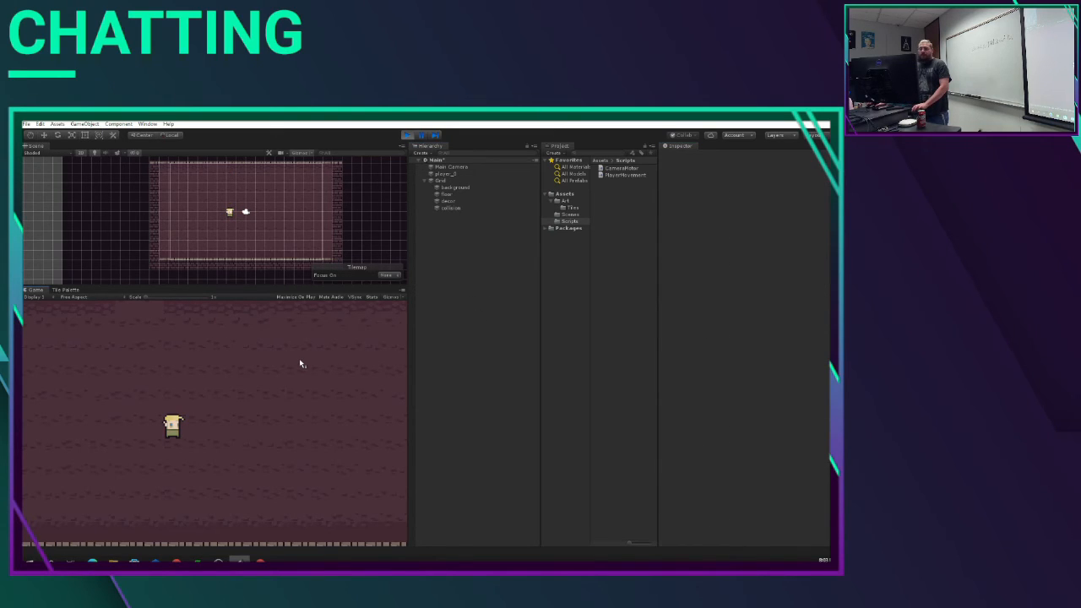
pyautogui.press('d')
pyautogui.press('a')
pyautogui.hotkey('ctrl', 'p')
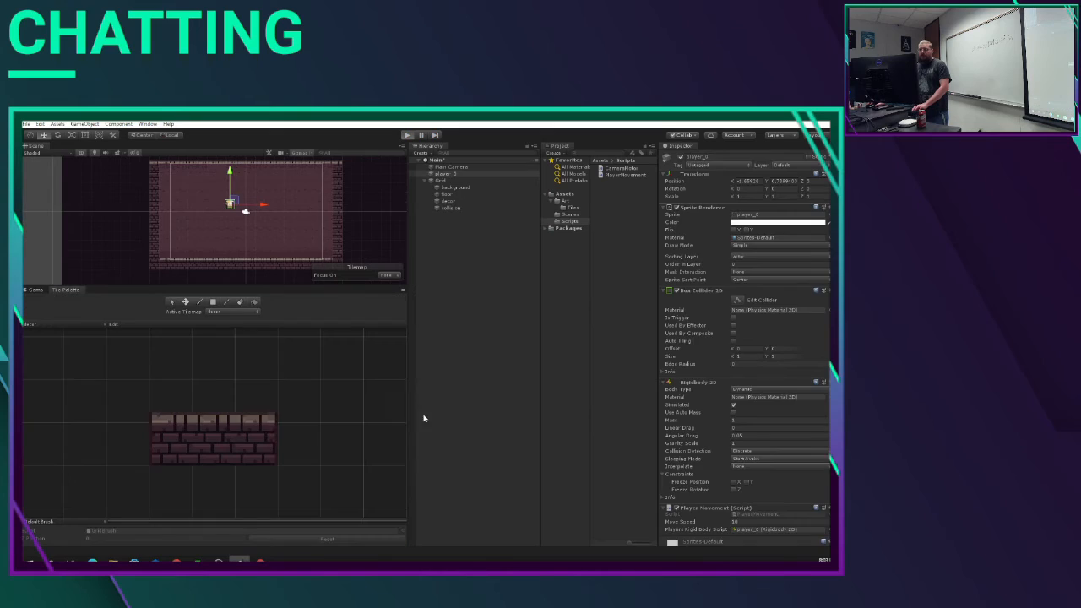
pyautogui.hotkey('ctrl', 'p')
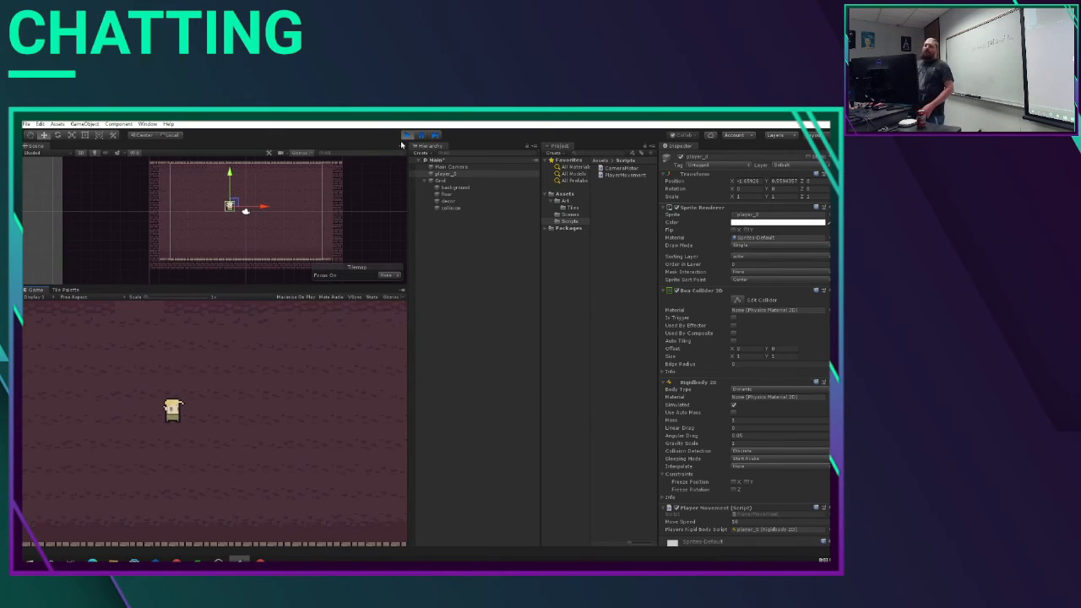
pyautogui.click(407, 135)
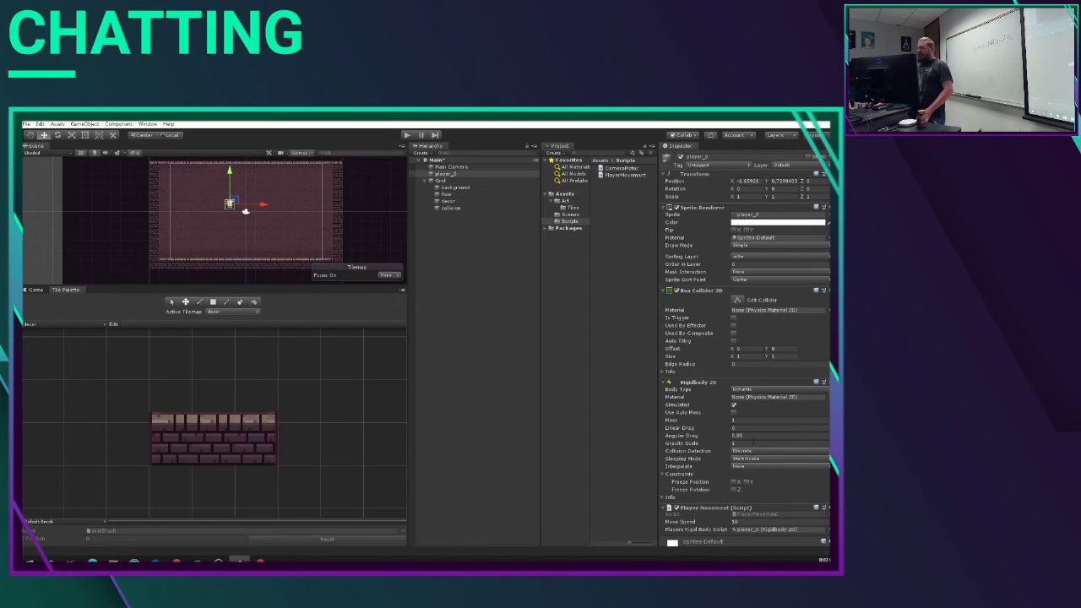
# Step: Set the Gravity Scale of the player's Rigidbody 2D to 0 and keep player_0 selected
pyautogui.click(754, 441)
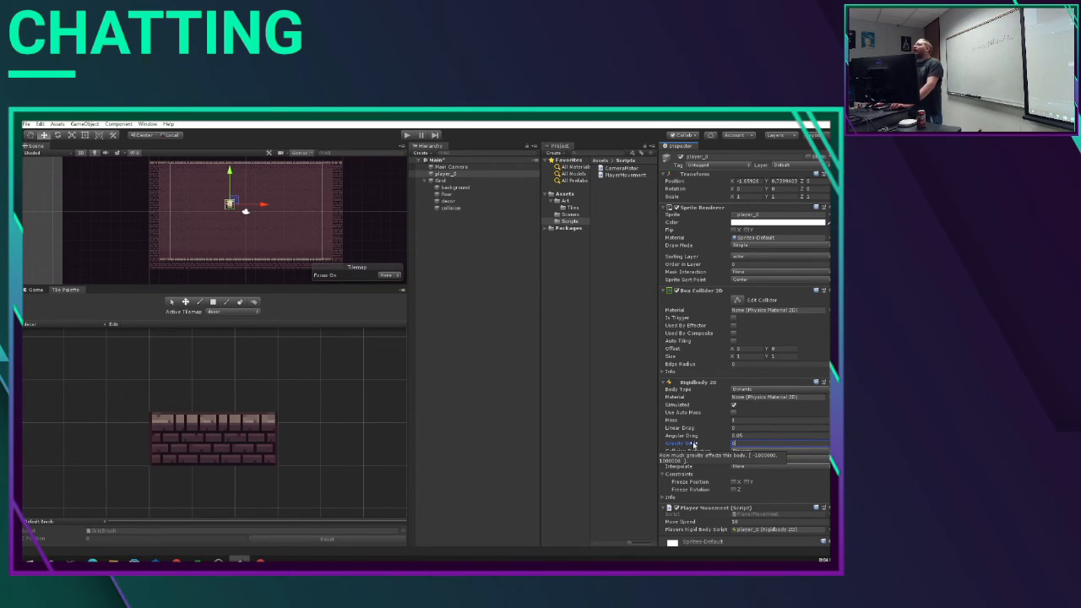
pyautogui.click(617, 456)
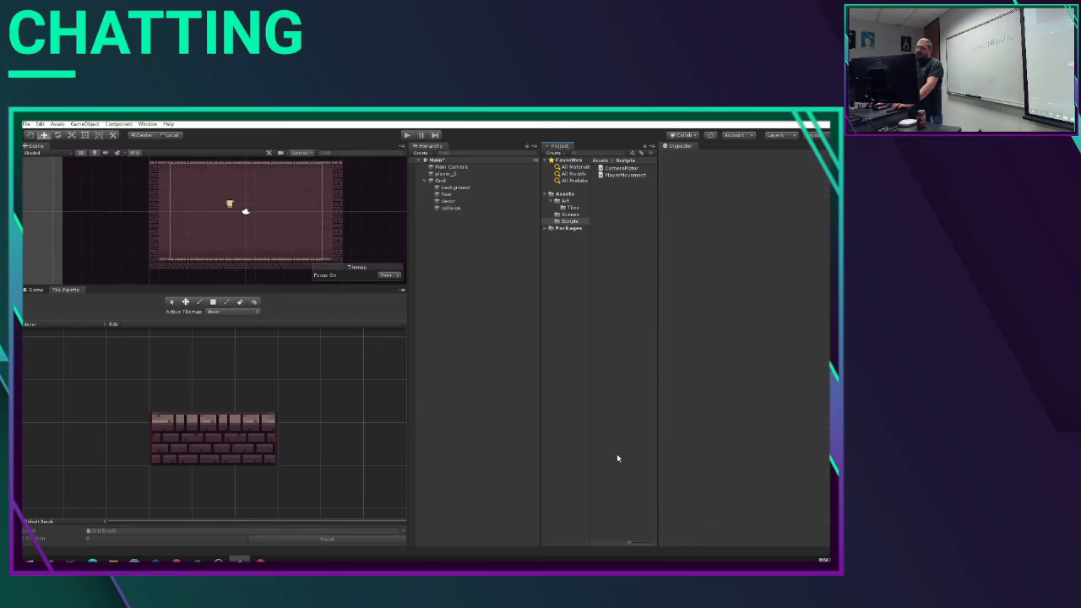
pyautogui.click(444, 174)
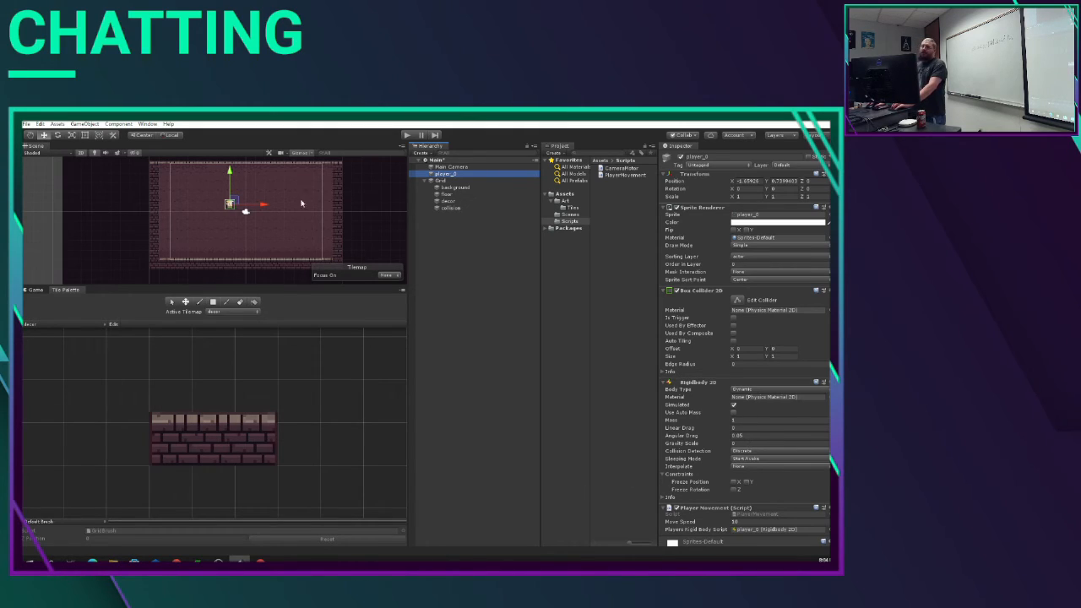
# Step: Play the scene, move the player around the dungeon in all four directions, and stop playback
pyautogui.click(406, 135)
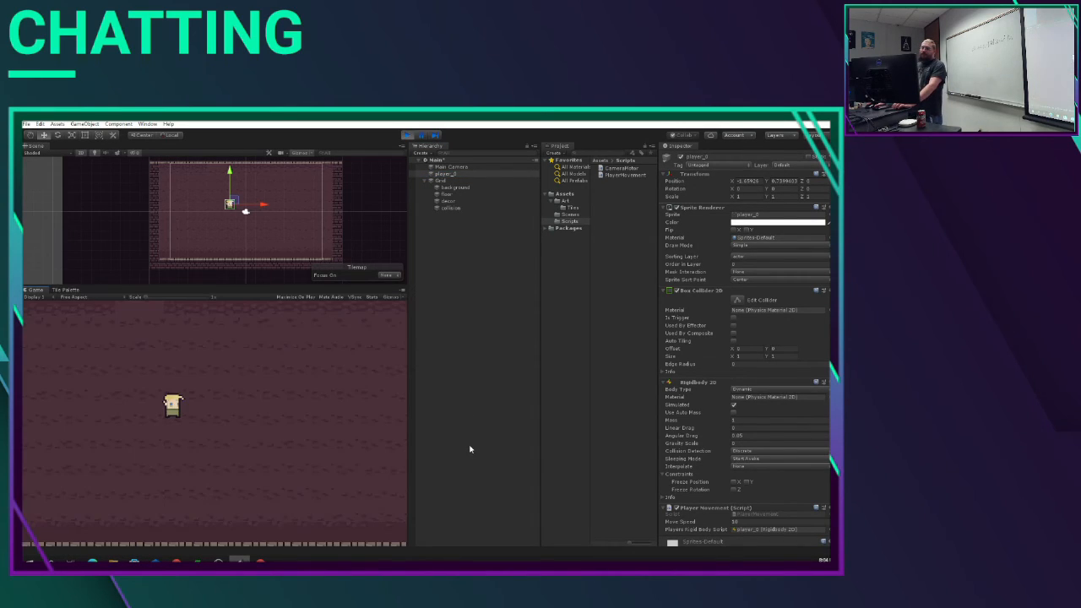
pyautogui.press('Right')
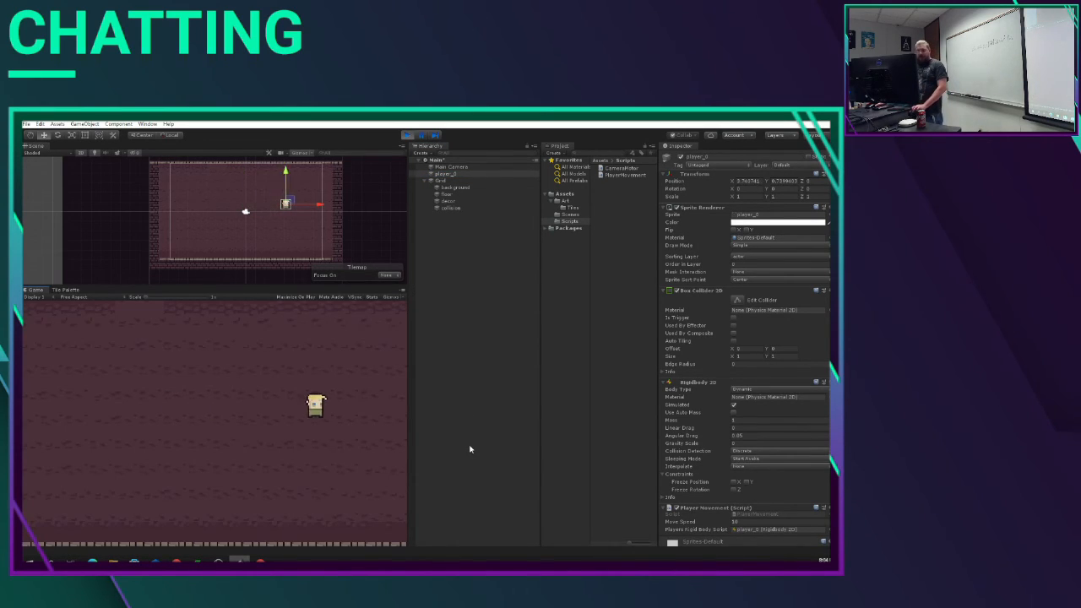
pyautogui.press('Left')
pyautogui.press('Up')
pyautogui.press('Down')
pyautogui.press('Right')
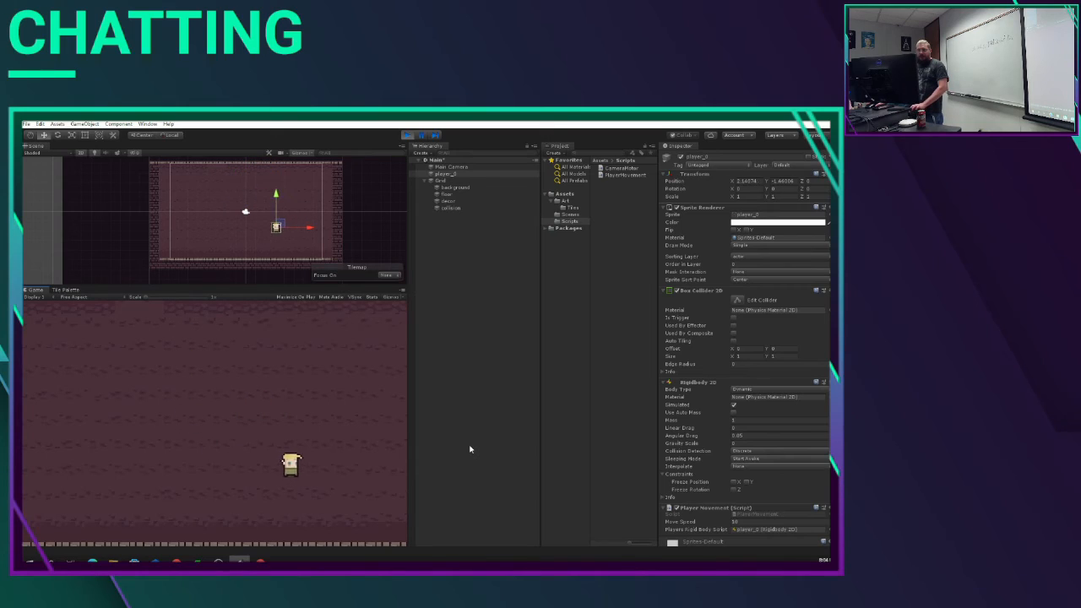
pyautogui.press('Up')
pyautogui.press('Left')
pyautogui.press('Down')
pyautogui.press('Right')
pyautogui.press('Up')
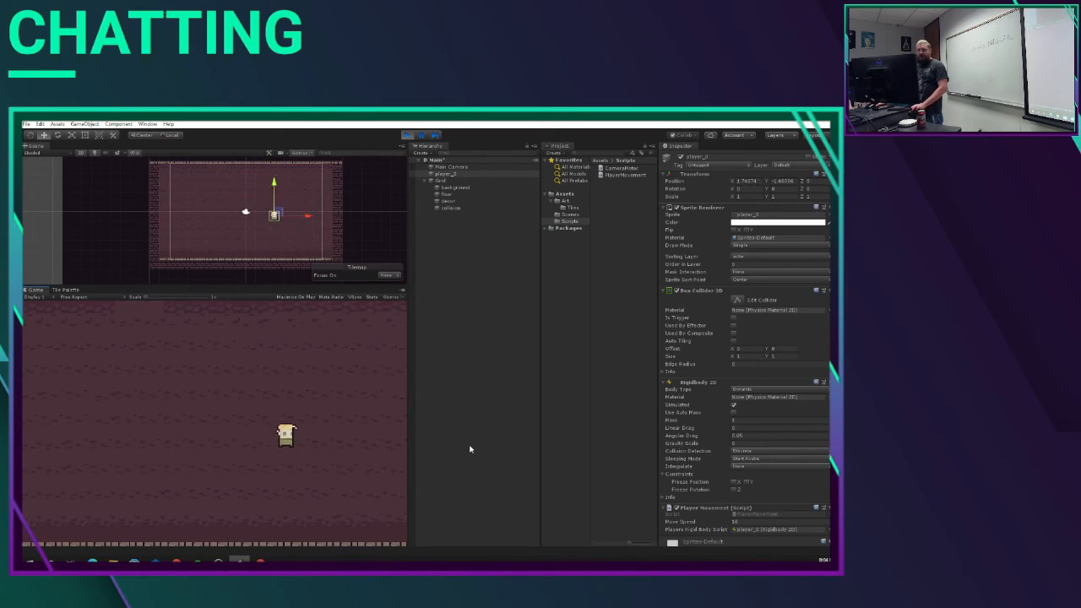
pyautogui.press('Left')
pyautogui.press('Down')
pyautogui.press('Right')
pyautogui.press('Up')
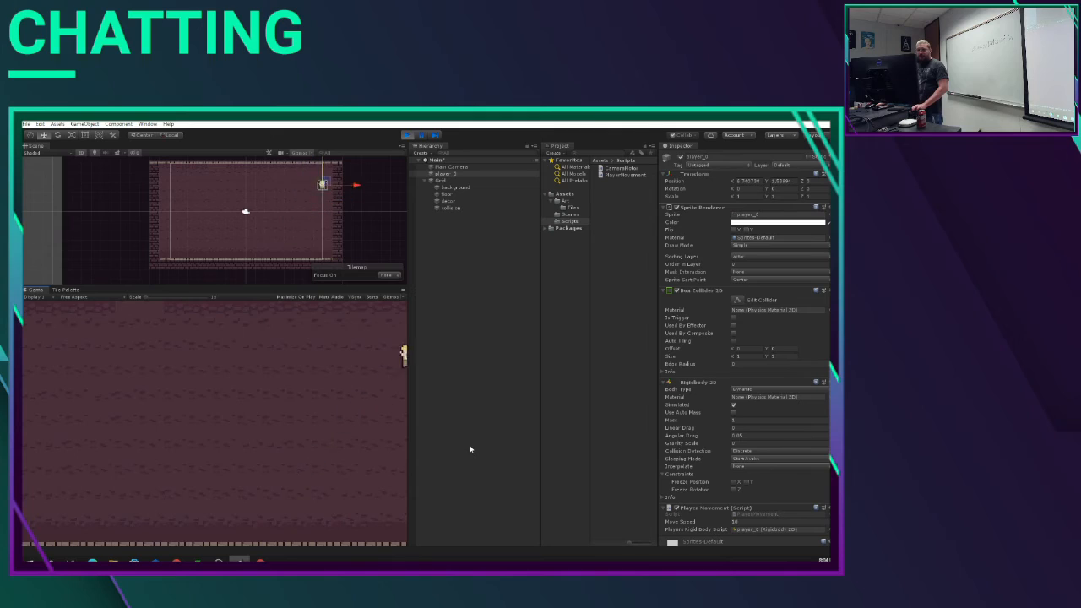
pyautogui.press('Down')
pyautogui.press('Left')
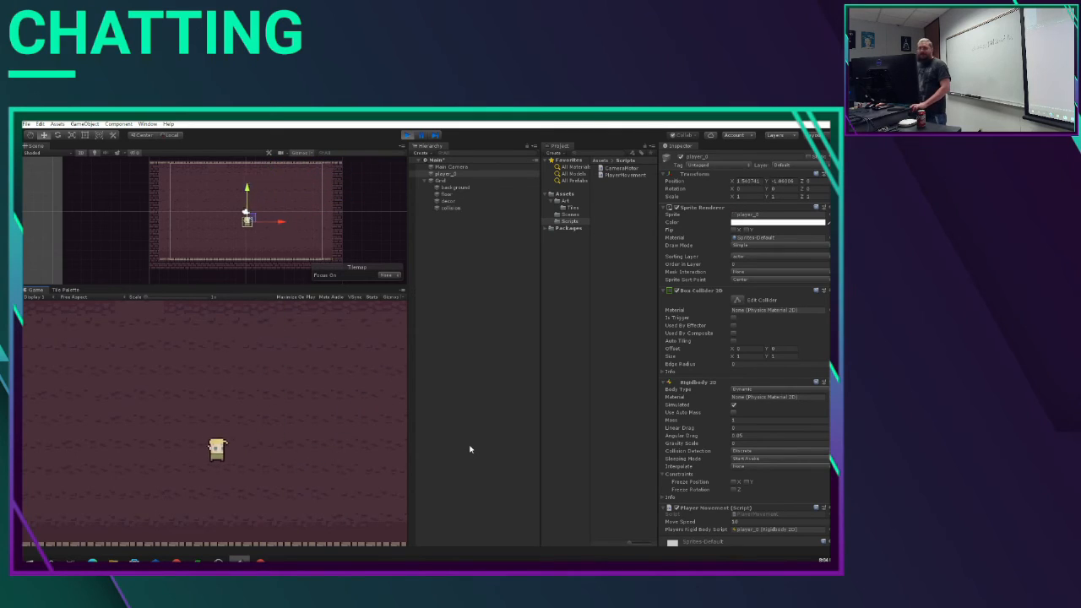
pyautogui.press('Up')
pyautogui.press('Right')
pyautogui.press('Down')
pyautogui.press('Left')
pyautogui.press('Up')
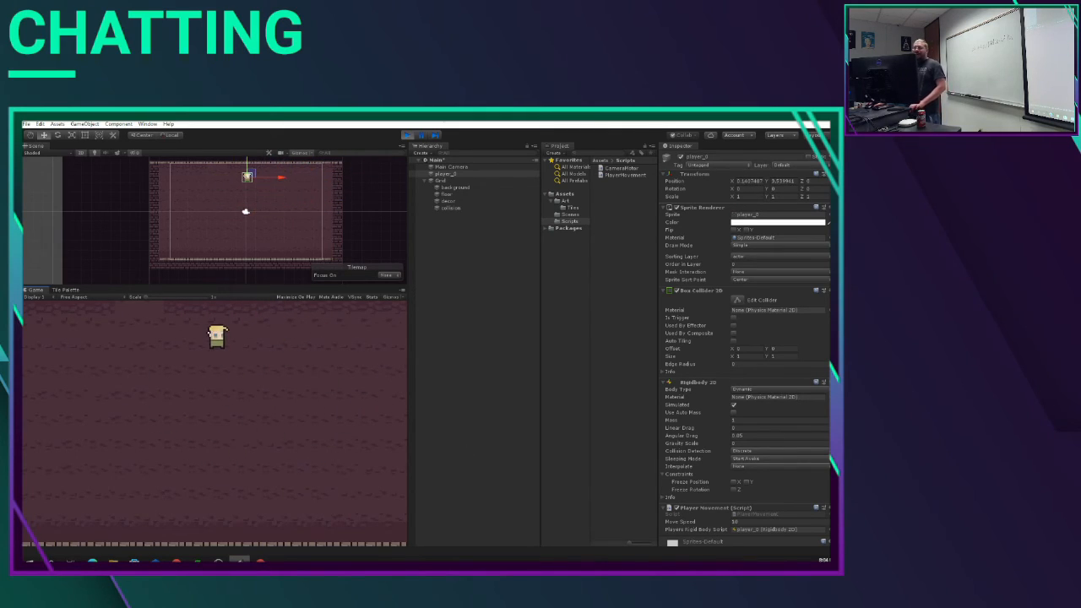
pyautogui.click(407, 135)
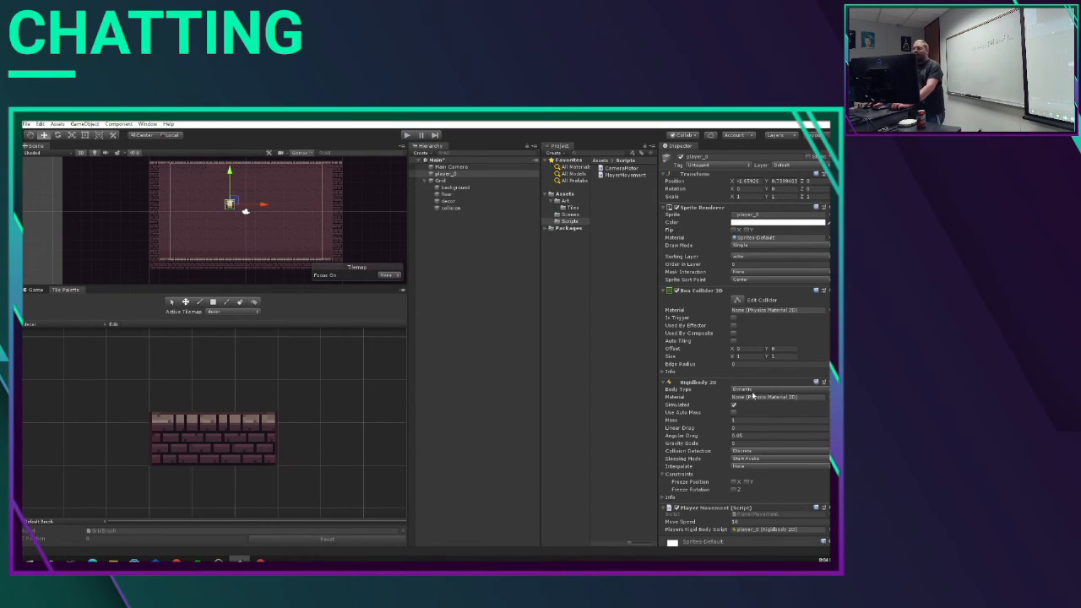
# Step: Inspect the CameraMotor script and add it as a component to the Main Camera
pyautogui.click(621, 168)
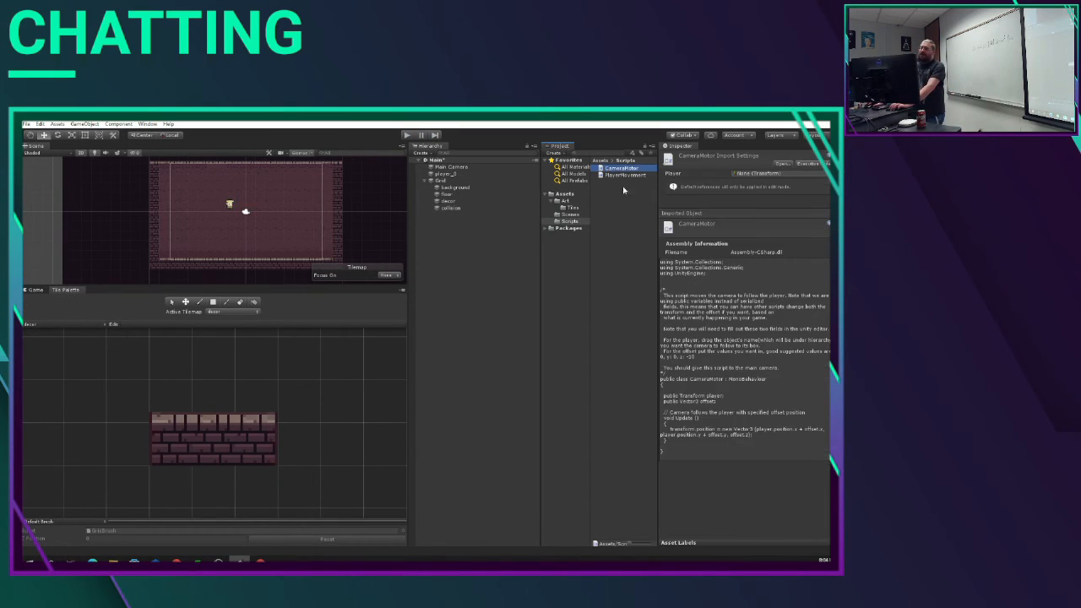
pyautogui.click(451, 166)
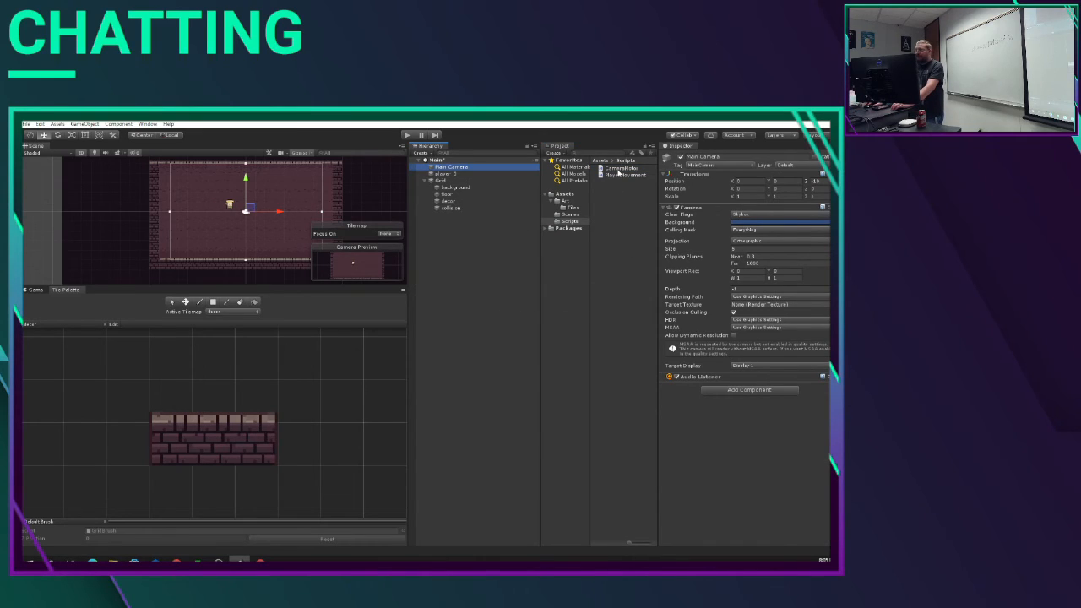
pyautogui.click(749, 392)
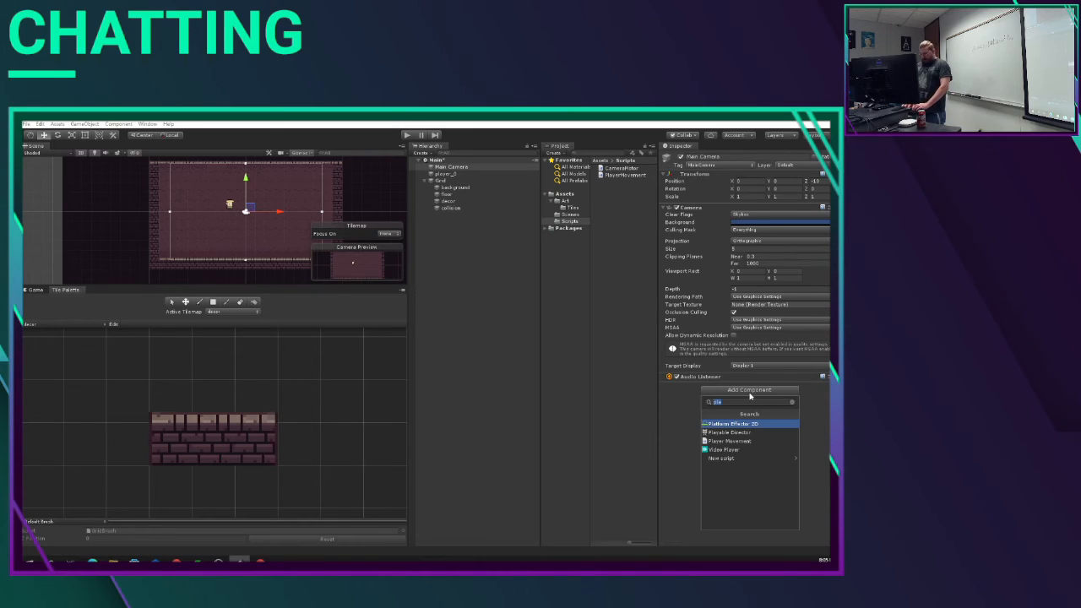
pyautogui.write('cam')
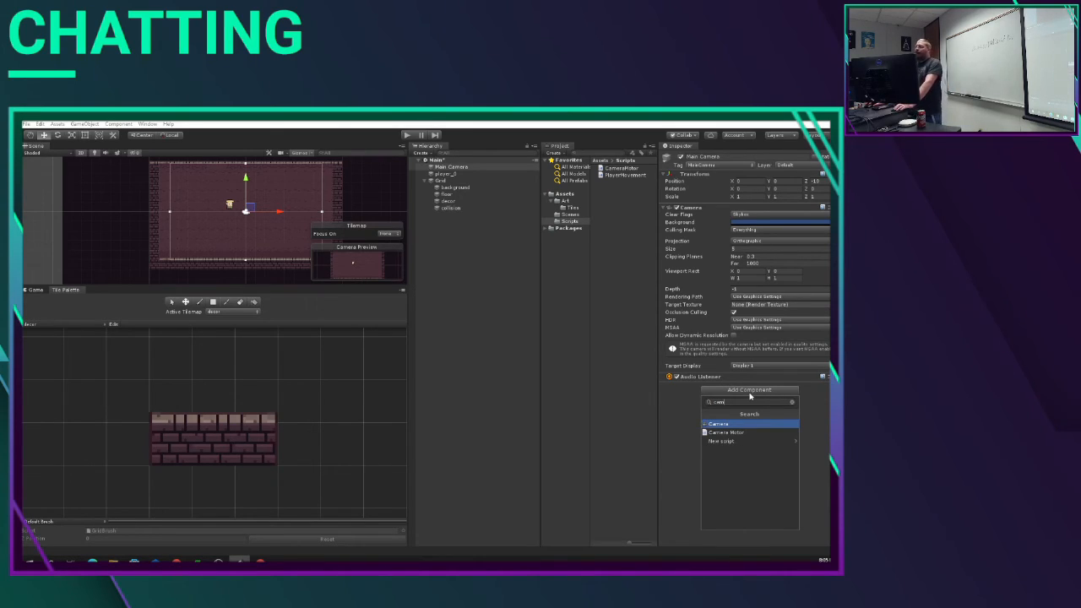
pyautogui.click(735, 433)
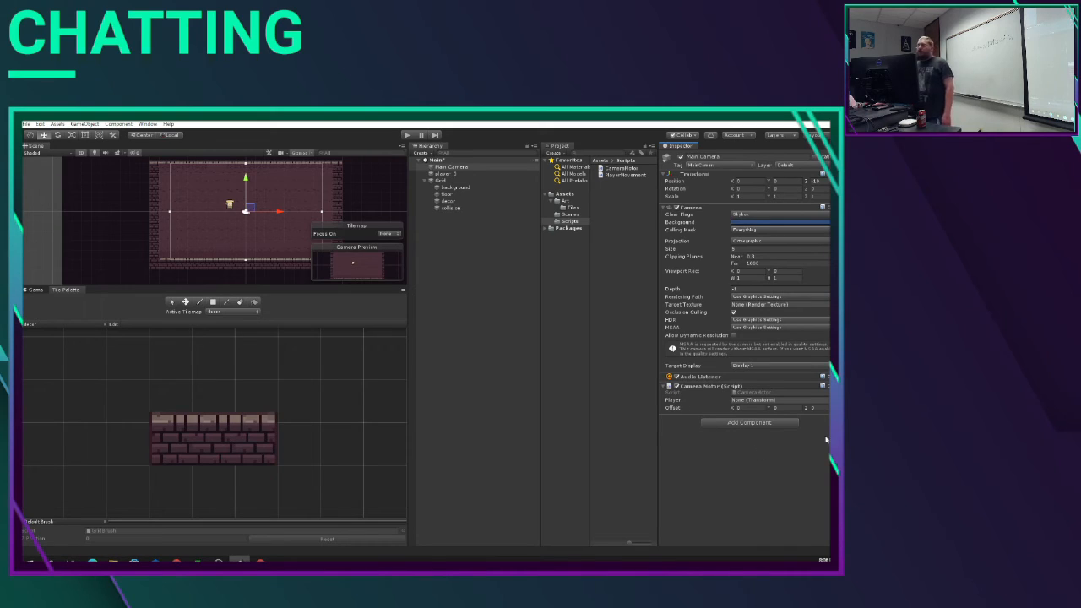
pyautogui.click(759, 422)
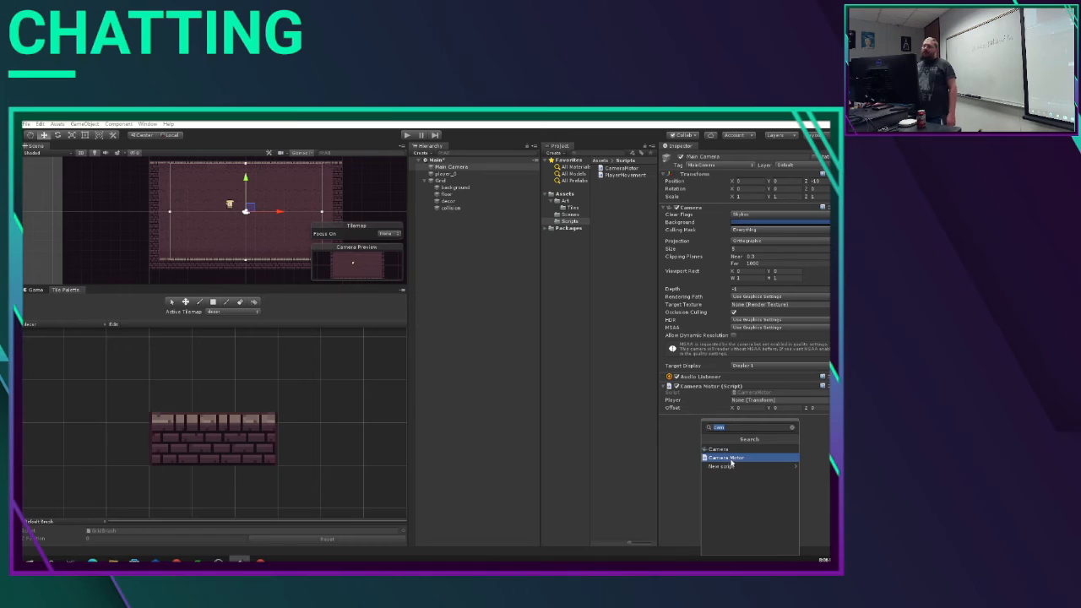
pyautogui.click(689, 438)
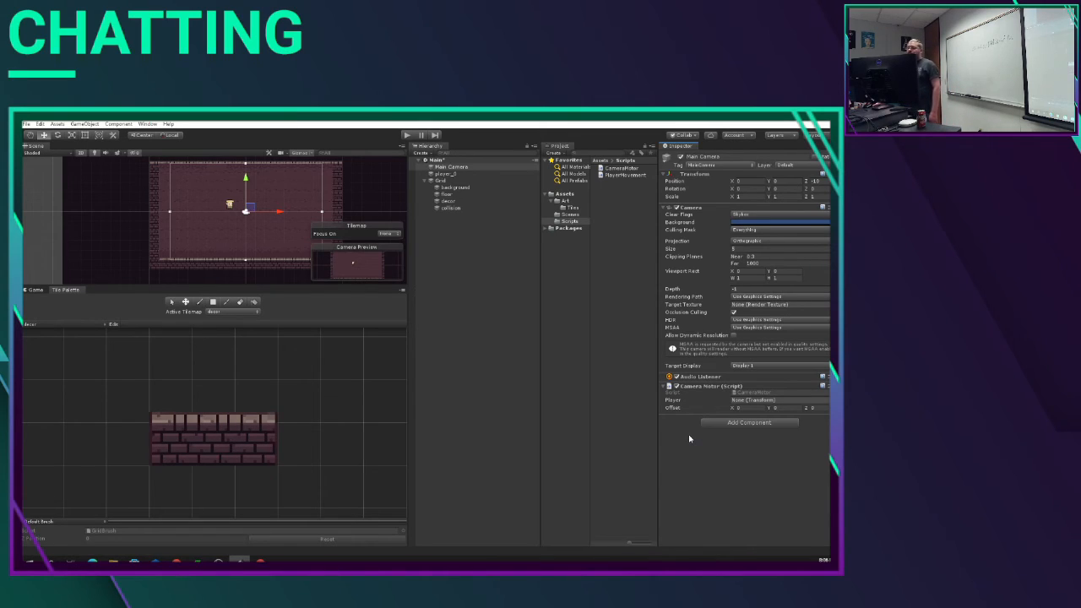
# Step: Set the Camera Motor's Z offset to -10 and assign player_0 as its Player target
pyautogui.click(813, 408)
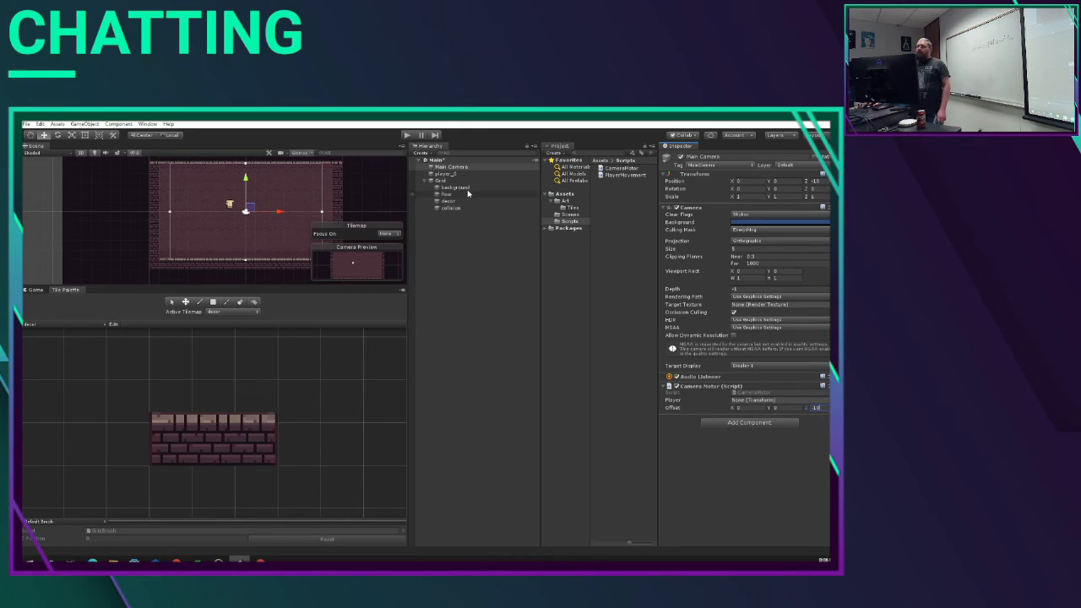
pyautogui.click(444, 173)
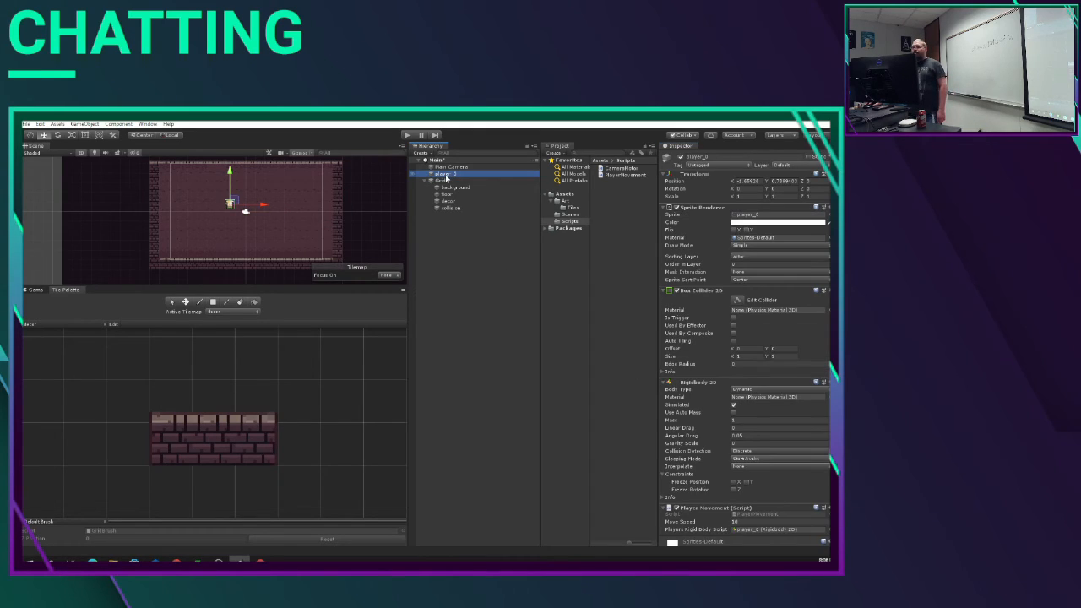
pyautogui.click(448, 167)
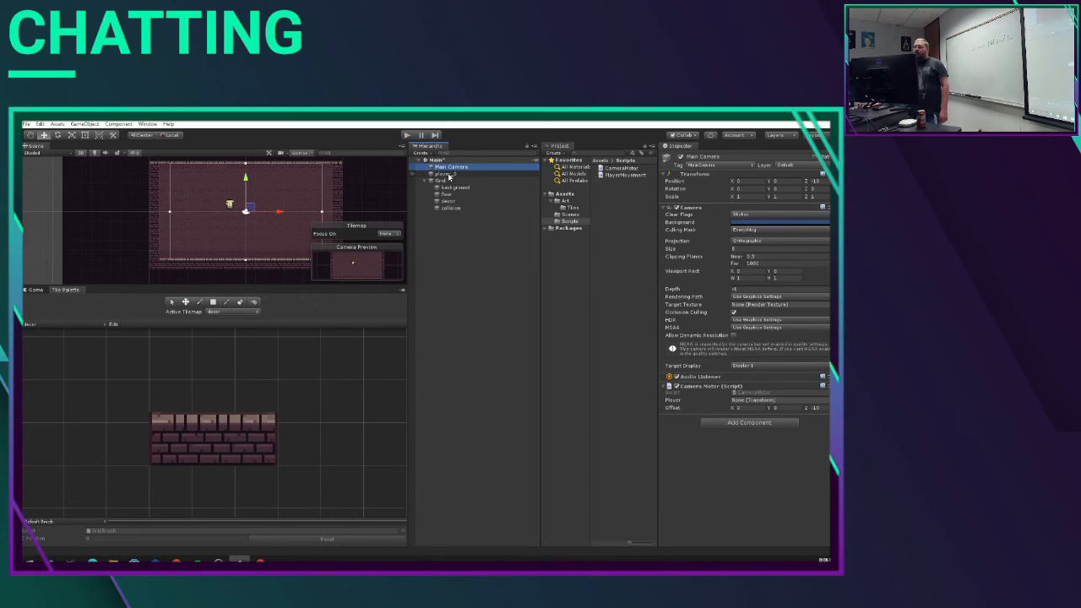
pyautogui.moveTo(448, 176); pyautogui.dragTo(747, 403)
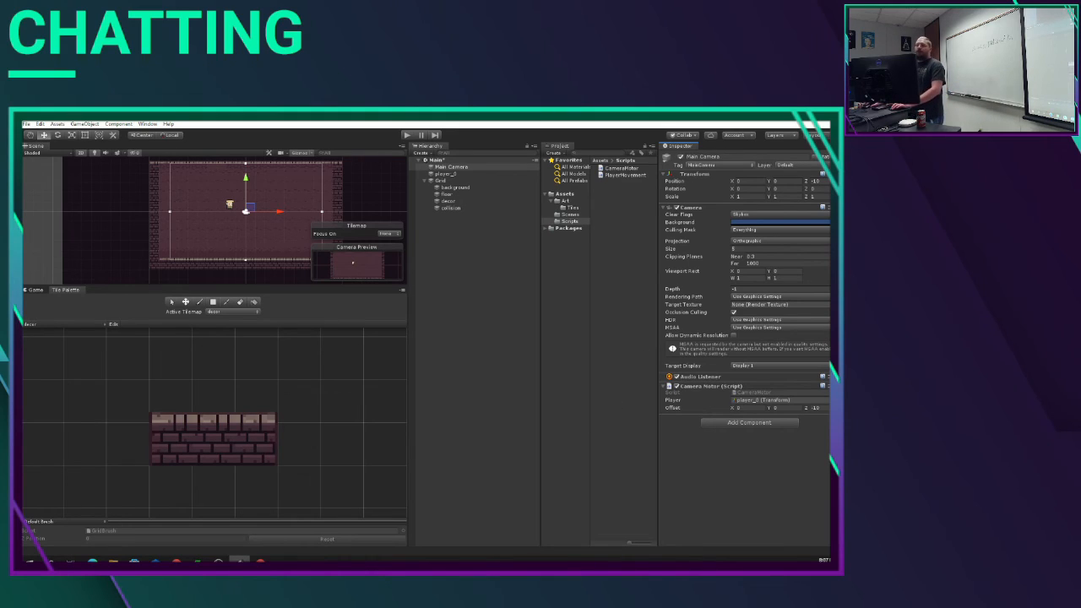
# Step: Play the scene, move the player around the dungeon in all directions to check the camera follow, and stop playback
pyautogui.click(407, 135)
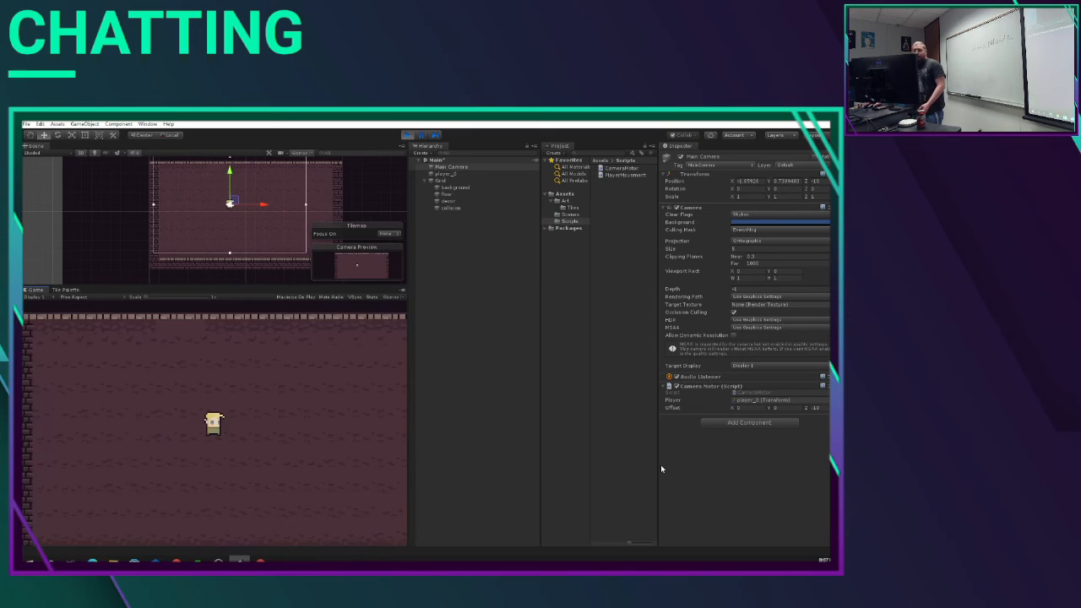
pyautogui.press('w')
pyautogui.press('d')
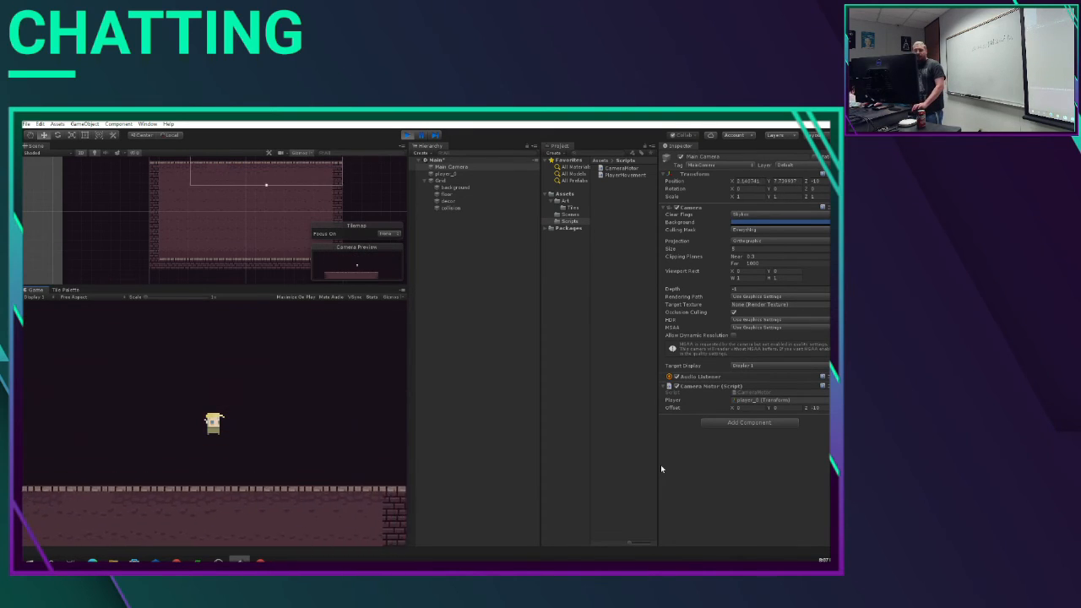
pyautogui.press('s')
pyautogui.press('a')
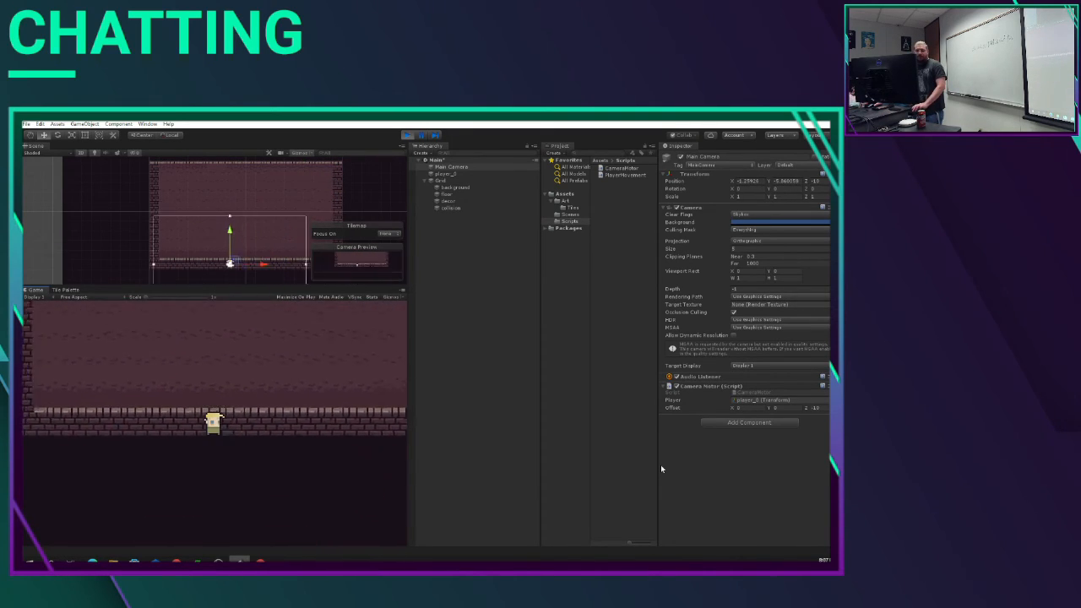
pyautogui.press('w')
pyautogui.press('d')
pyautogui.press('s')
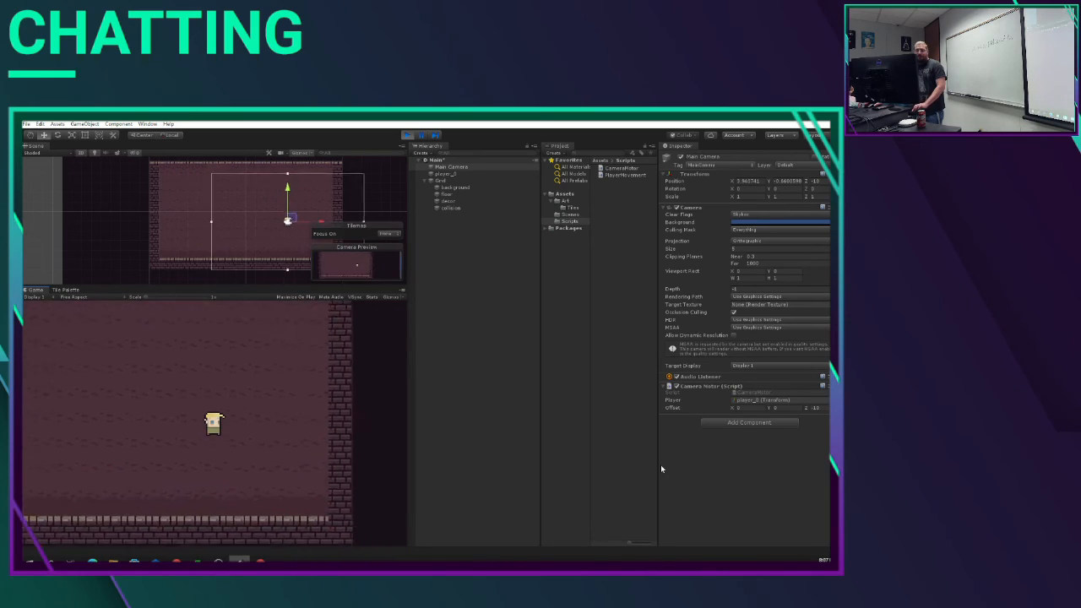
pyautogui.press('a')
pyautogui.press('w')
pyautogui.press('d')
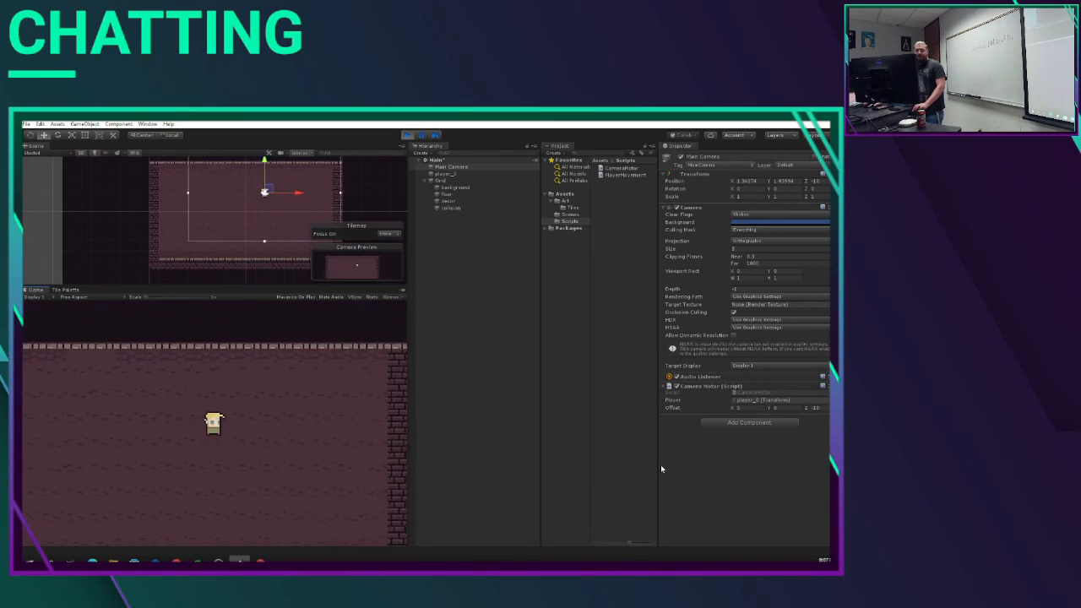
pyautogui.press('s')
pyautogui.press('a')
pyautogui.press('w')
pyautogui.hotkey('ctrl', 'p')
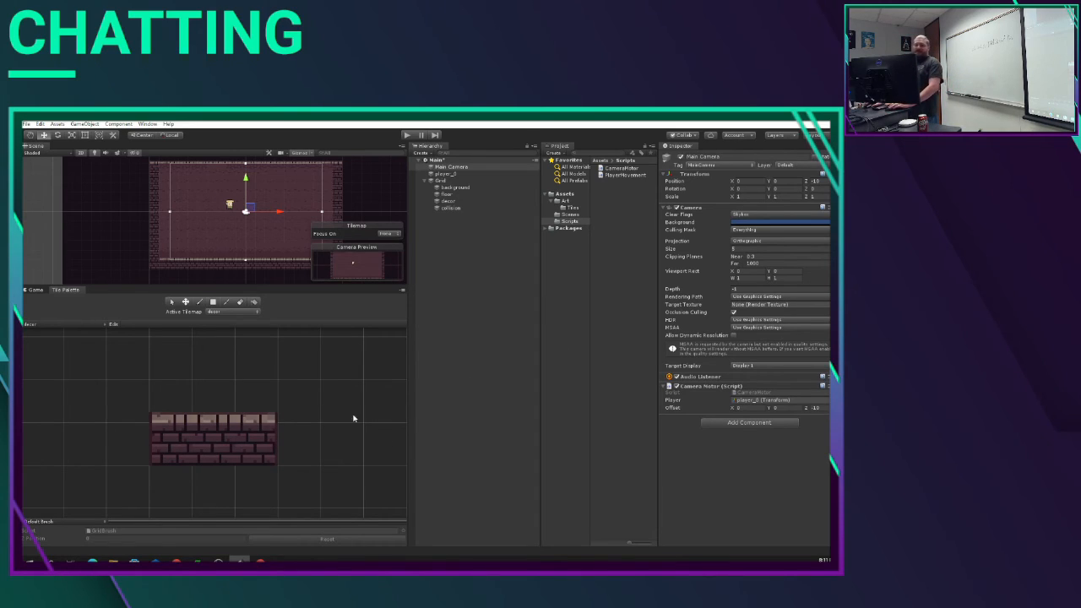
# Step: Make collision the active tilemap and start a new rectangular tile palette named collision
pyautogui.click(226, 312)
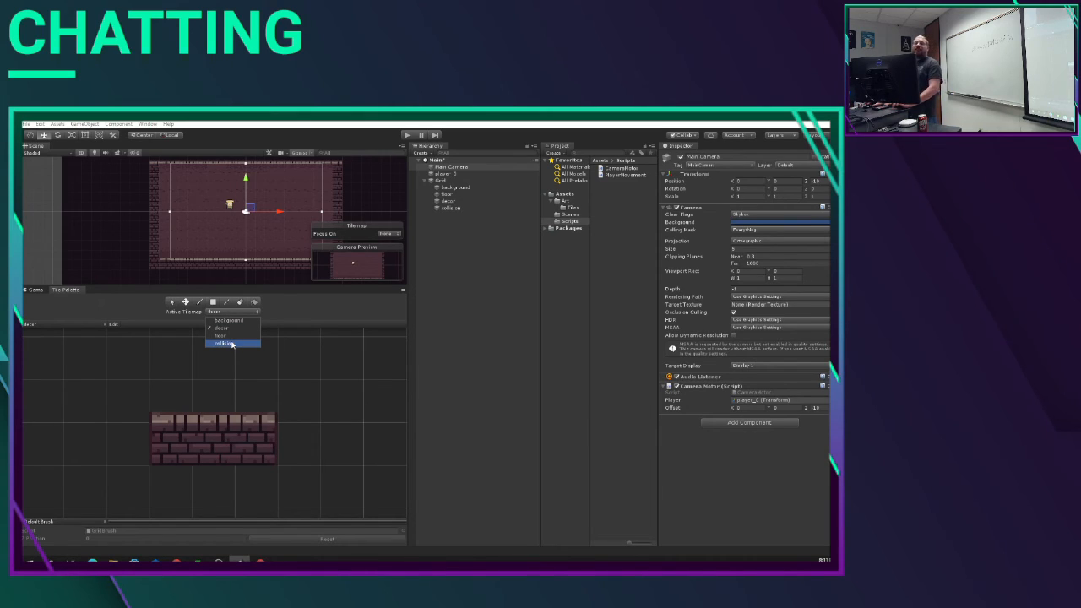
pyautogui.click(224, 343)
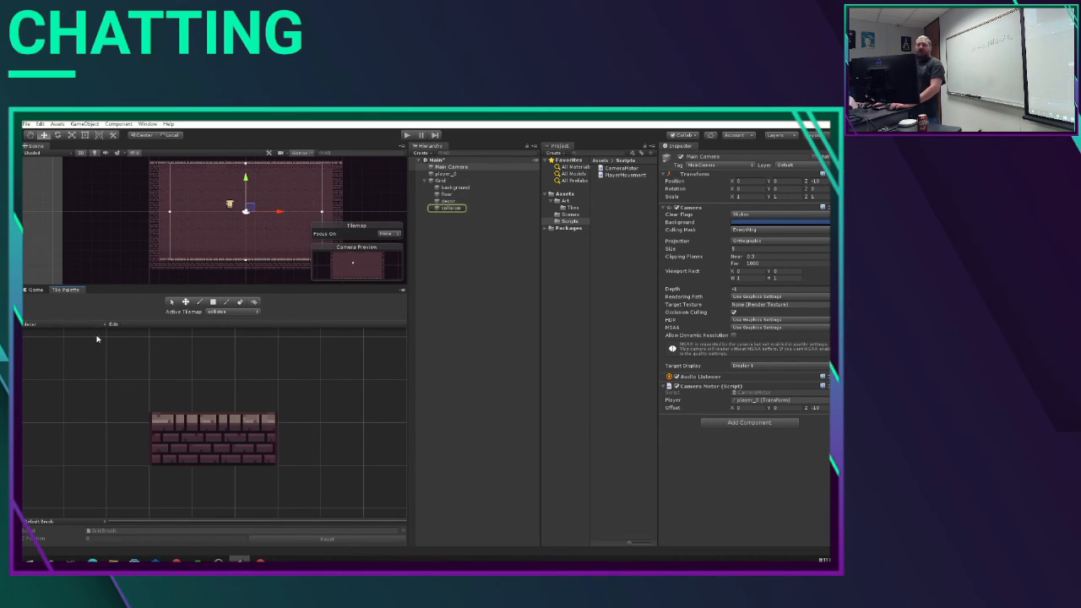
pyautogui.click(71, 326)
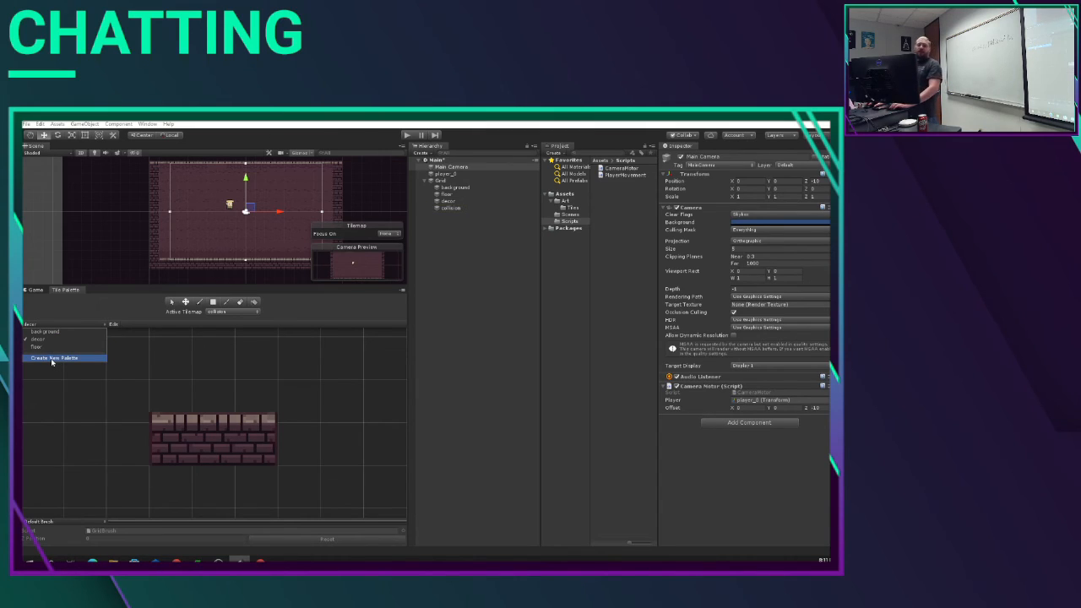
pyautogui.click(53, 359)
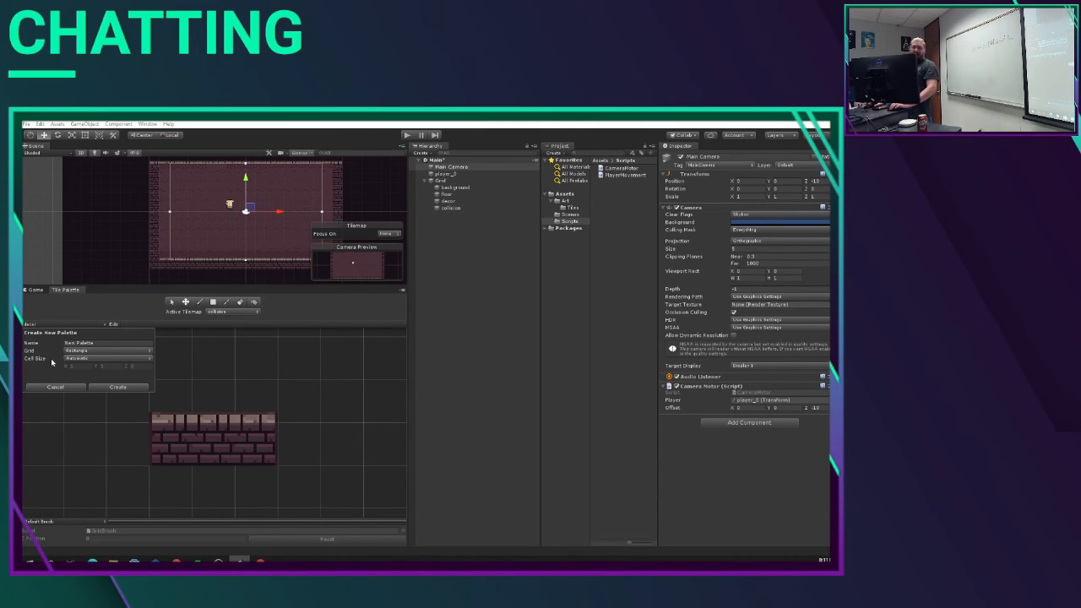
pyautogui.click(115, 343)
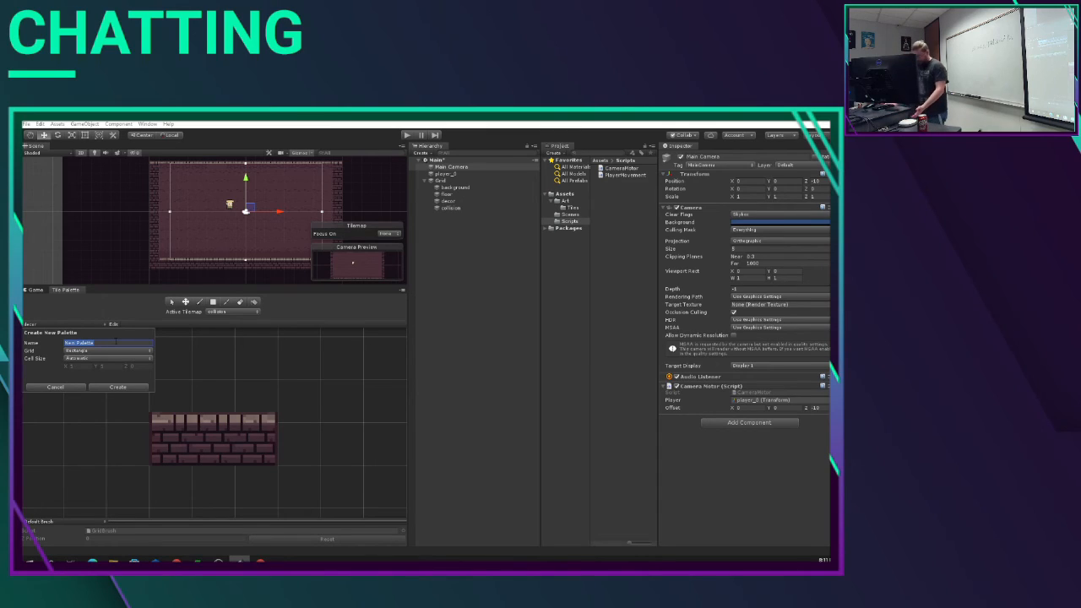
pyautogui.write('co')
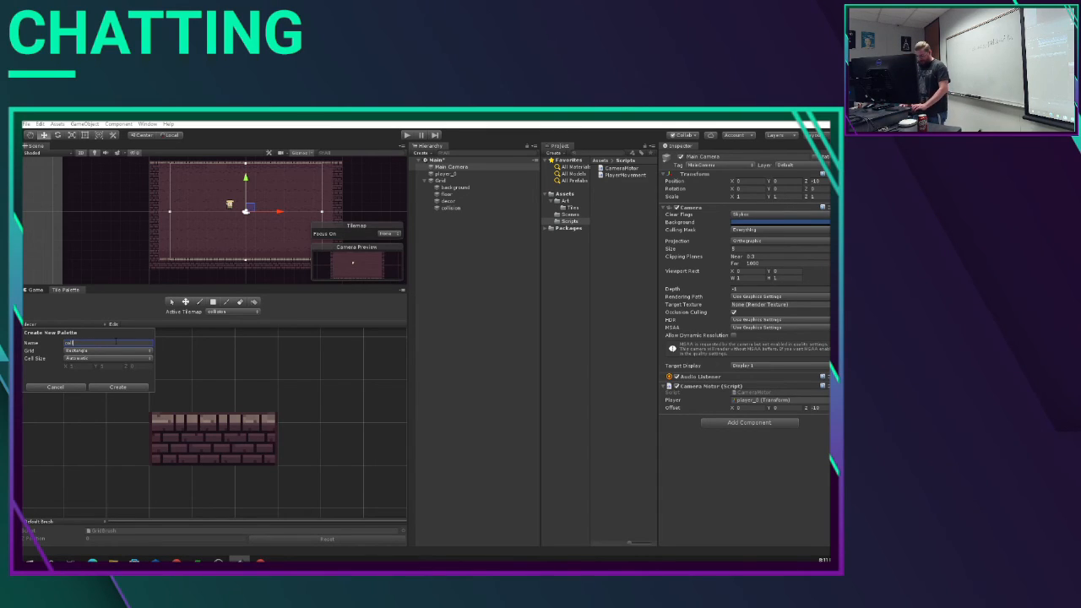
pyautogui.write('llis')
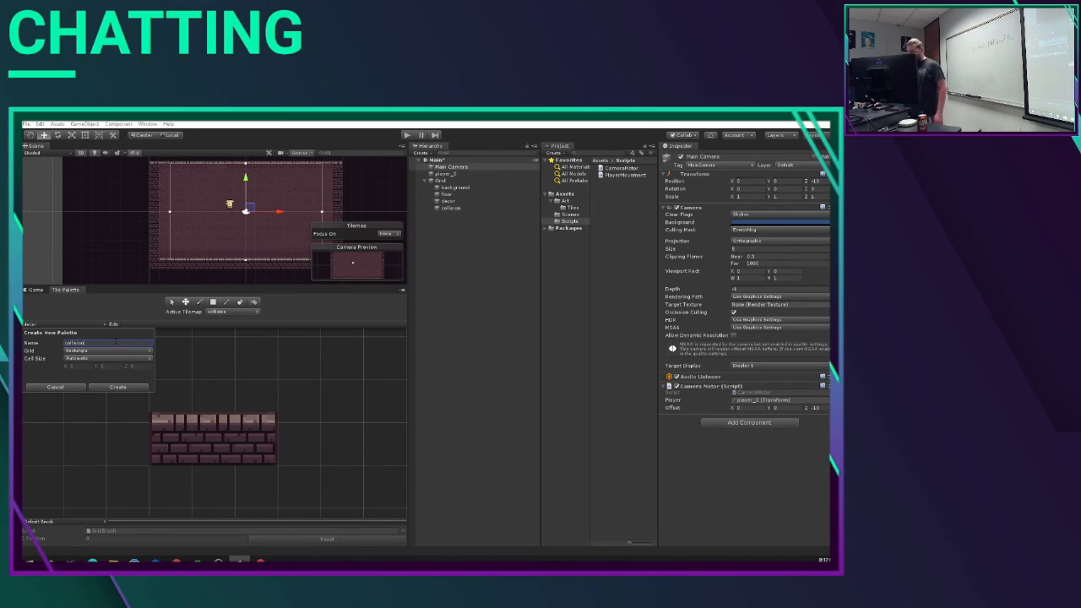
pyautogui.write('ion')
# Step: Create the collision palette in the project's Assets/Art/Tiles folder
pyautogui.click(136, 387)
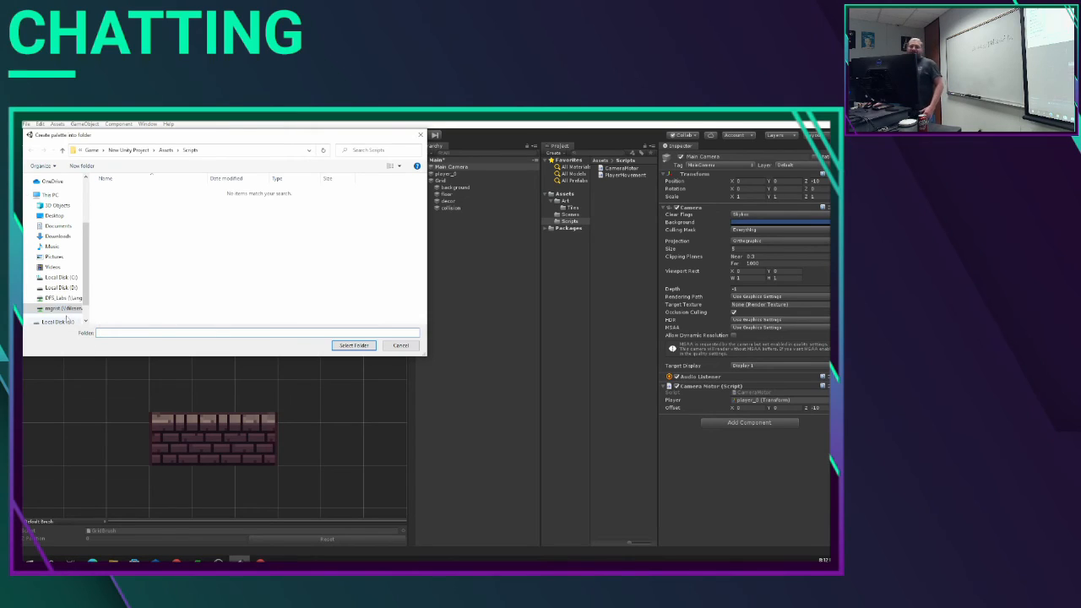
pyautogui.click(61, 151)
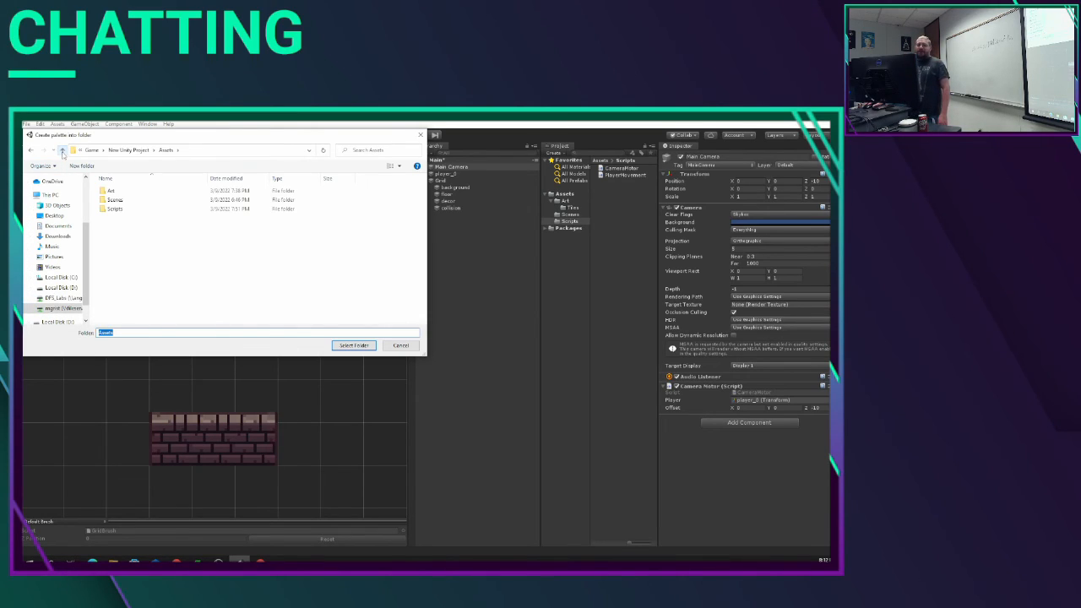
pyautogui.click(120, 193)
pyautogui.doubleClick(120, 192)
pyautogui.click(120, 192)
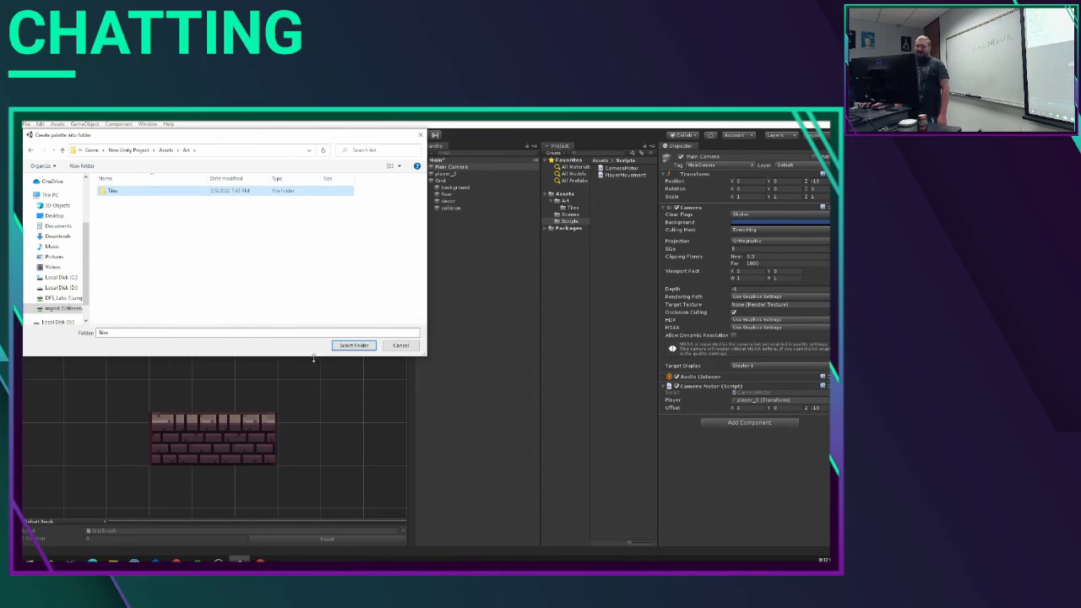
pyautogui.click(345, 345)
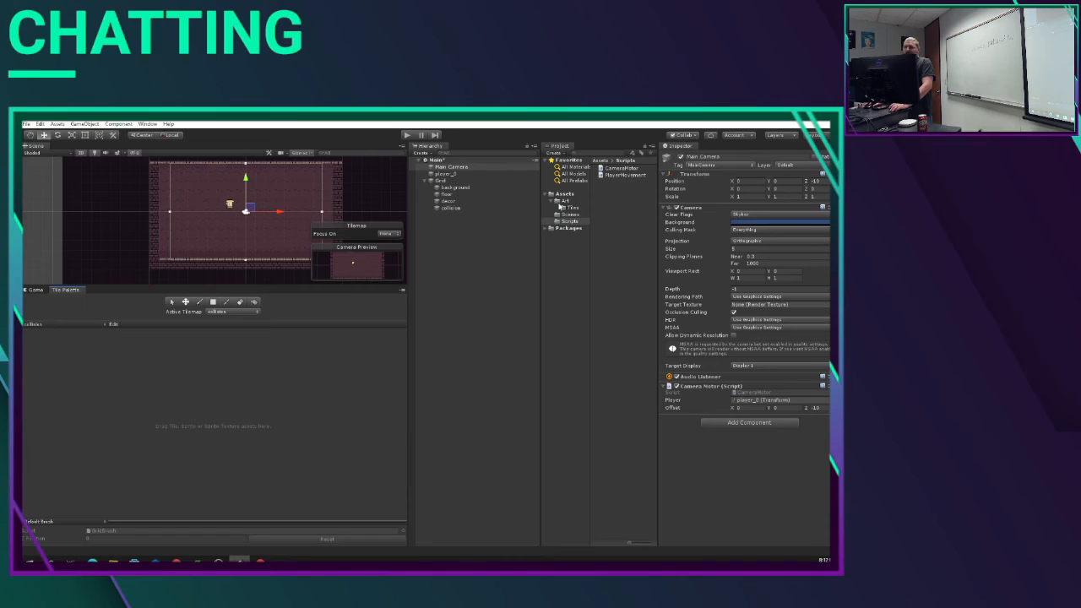
# Step: Open the atlas_0 sprite sheet from the Art folder in a maximized Sprite Editor, showing the wooden crates
pyautogui.click(625, 174)
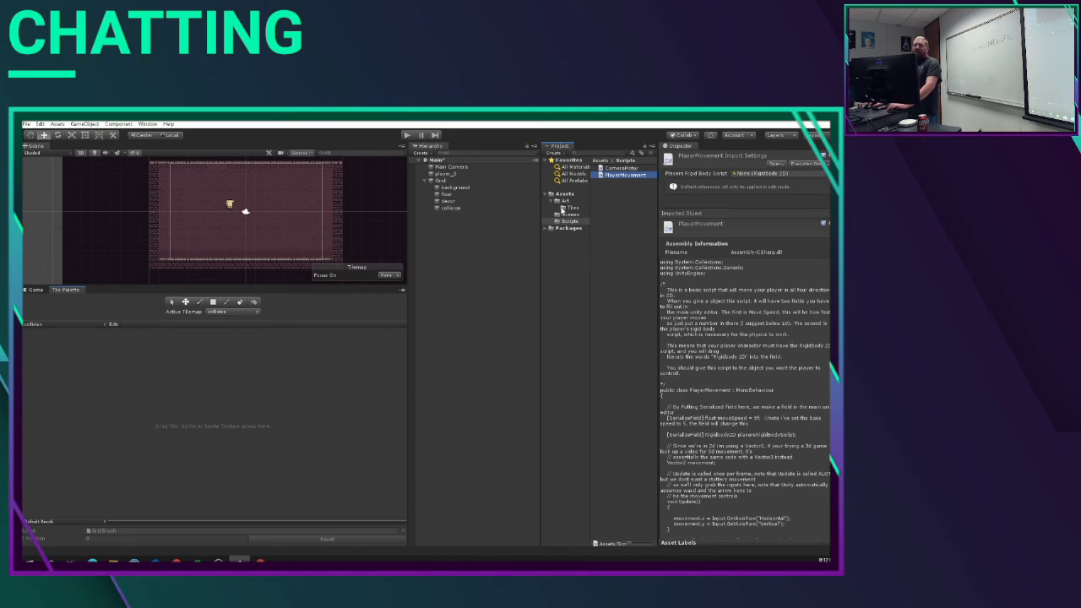
pyautogui.click(566, 201)
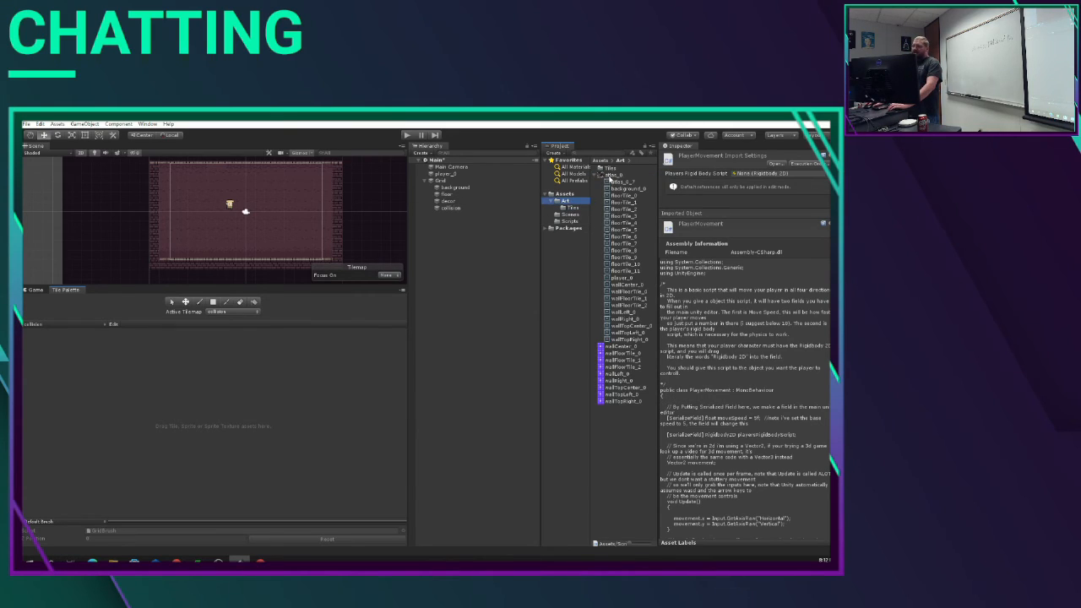
pyautogui.click(612, 175)
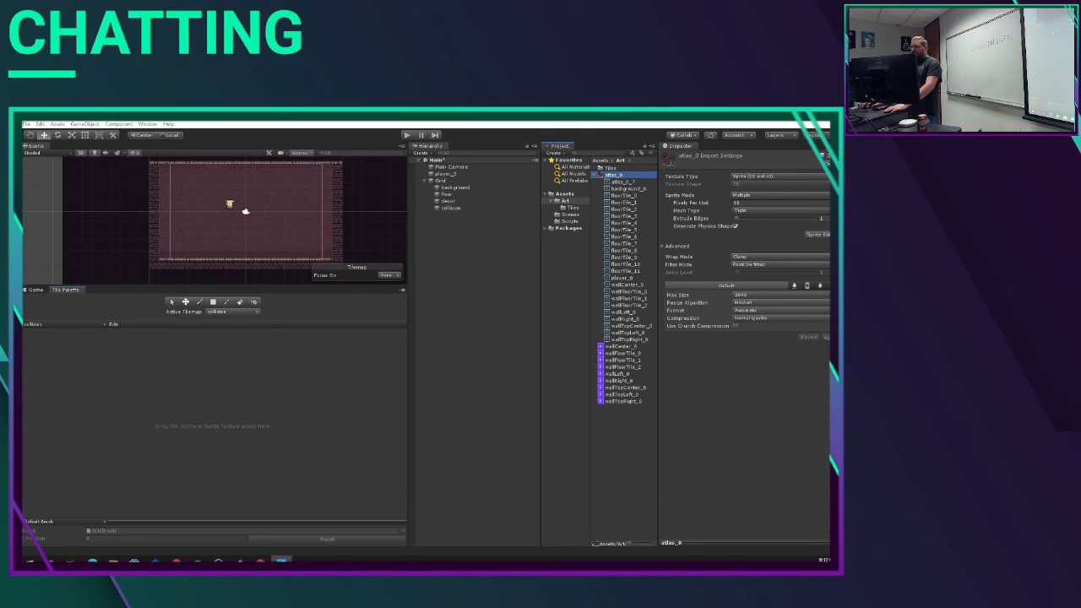
pyautogui.click(824, 235)
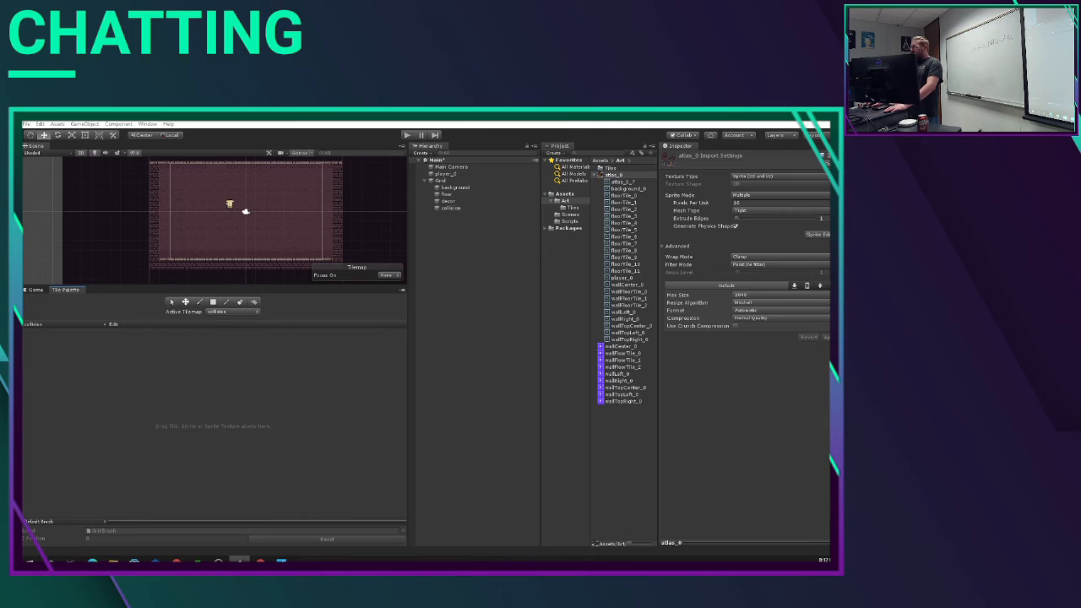
pyautogui.moveTo(782, 150); pyautogui.dragTo(325, 197)
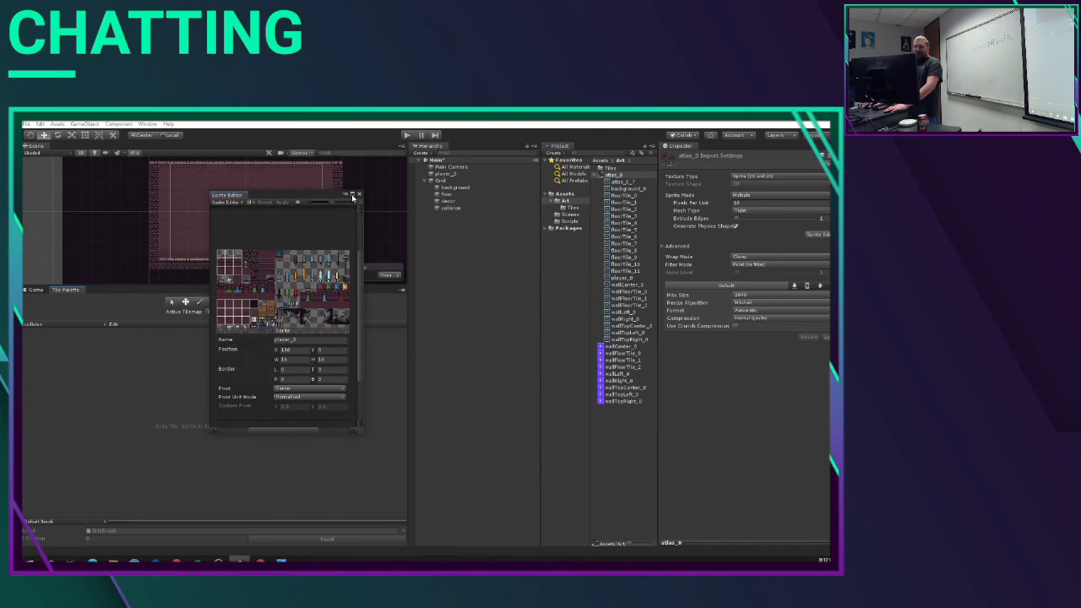
pyautogui.click(352, 195)
pyautogui.scroll(5, 480, 479)
pyautogui.scroll(2, 427, 381)
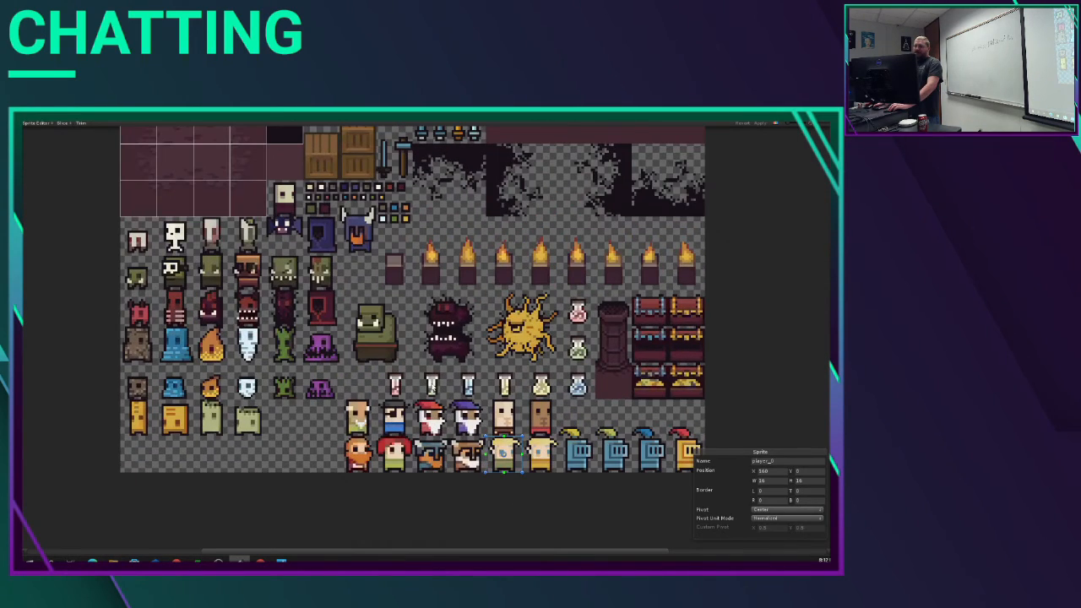
pyautogui.scroll(-1, 432, 385)
pyautogui.moveTo(544, 257); pyautogui.dragTo(616, 358, button='middle')
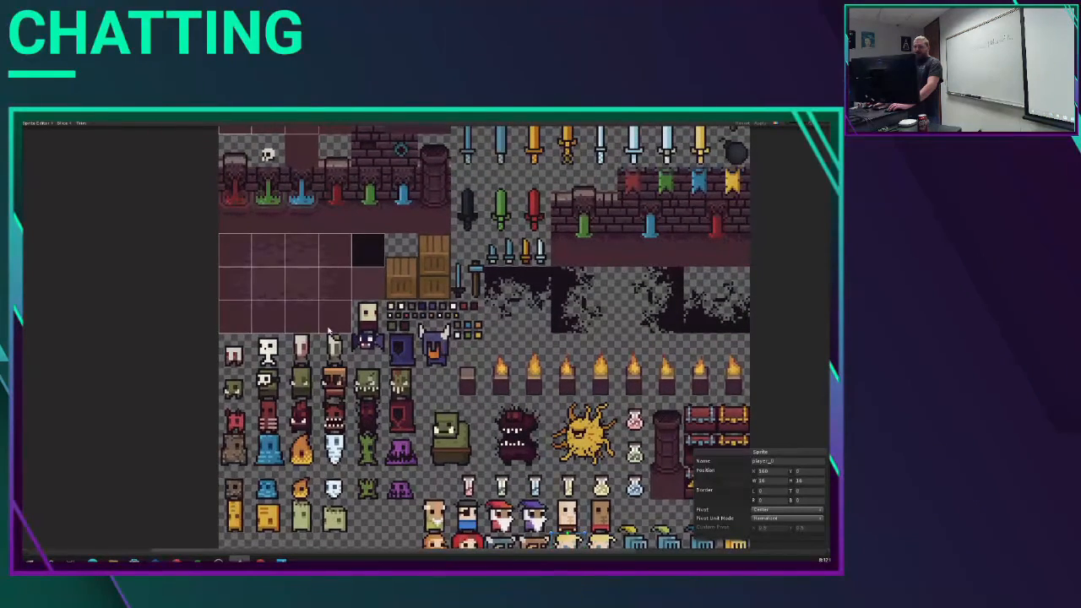
# Step: Outline the single wooden crate as a new sprite and set its width to 16
pyautogui.click(390, 266)
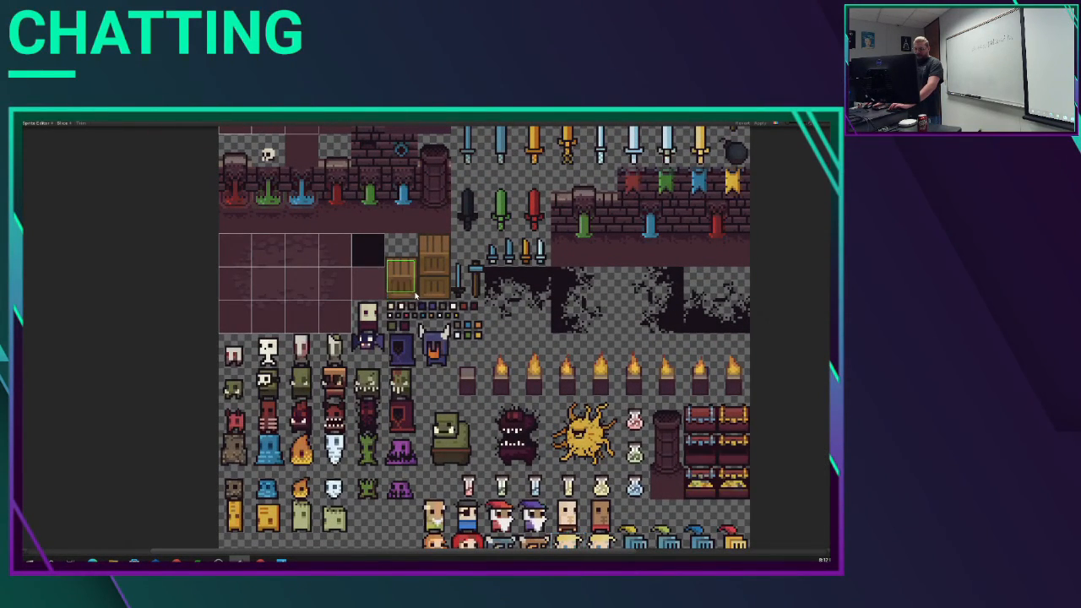
pyautogui.click(761, 480)
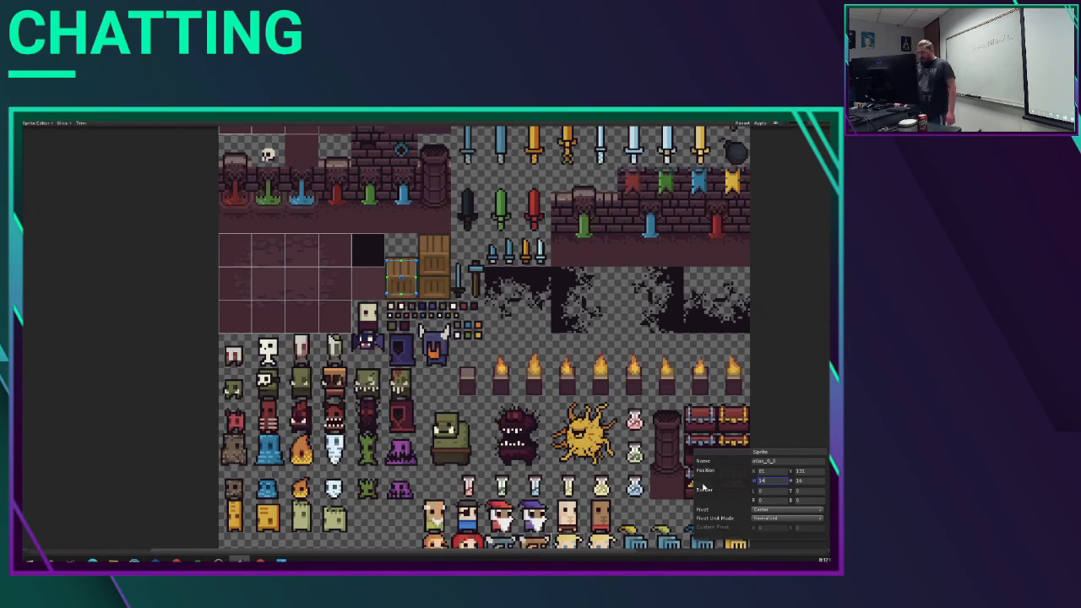
pyautogui.write('16')
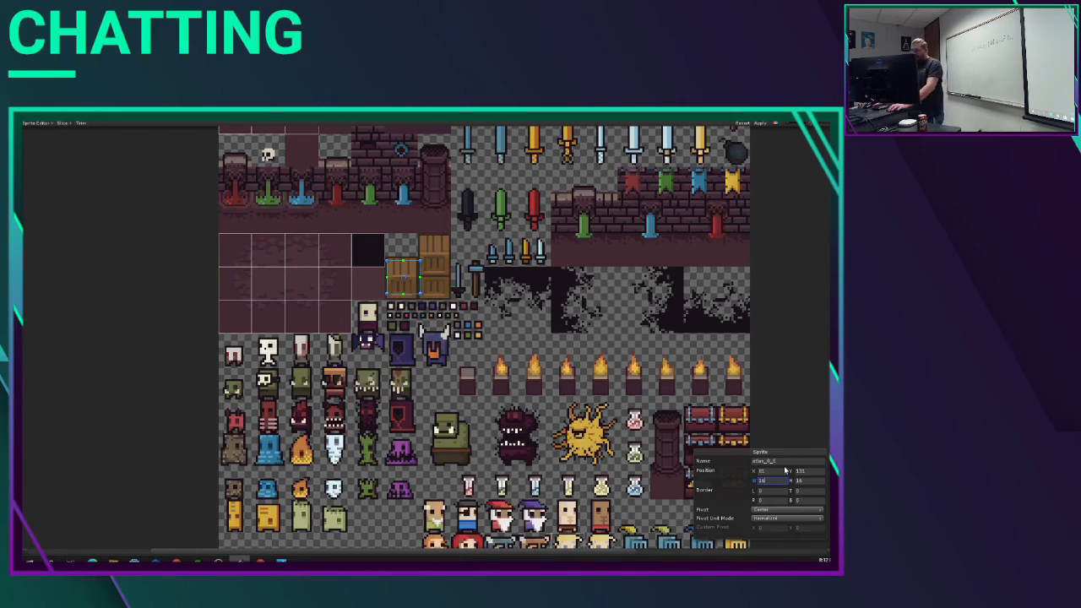
# Step: Rename the crate sprite to random, apply the sprite sheet changes and close the Sprite Editor
pyautogui.click(712, 464)
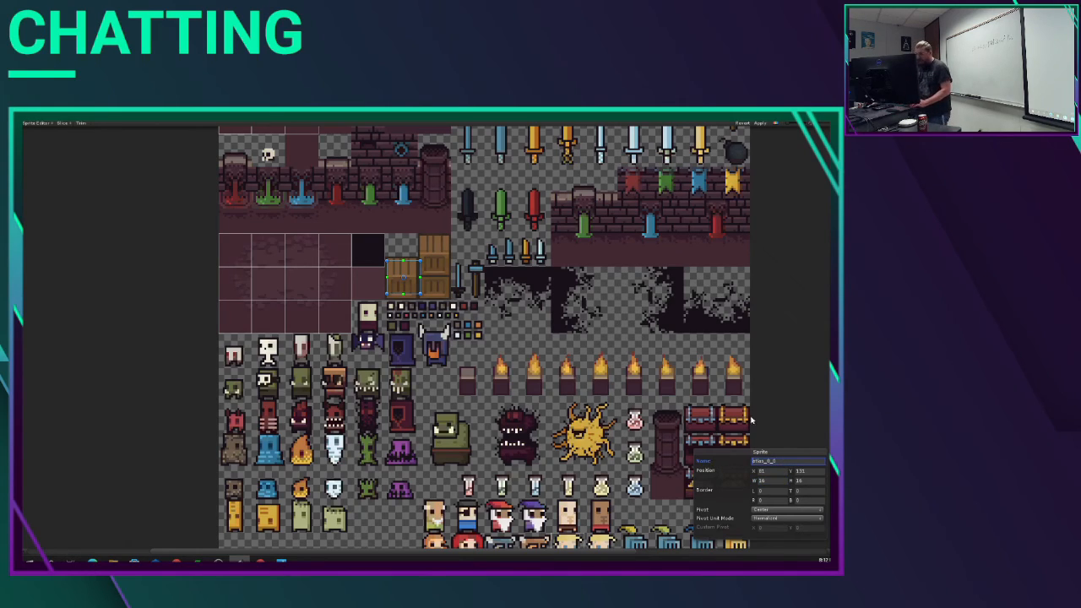
pyautogui.moveTo(787, 462); pyautogui.dragTo(722, 464)
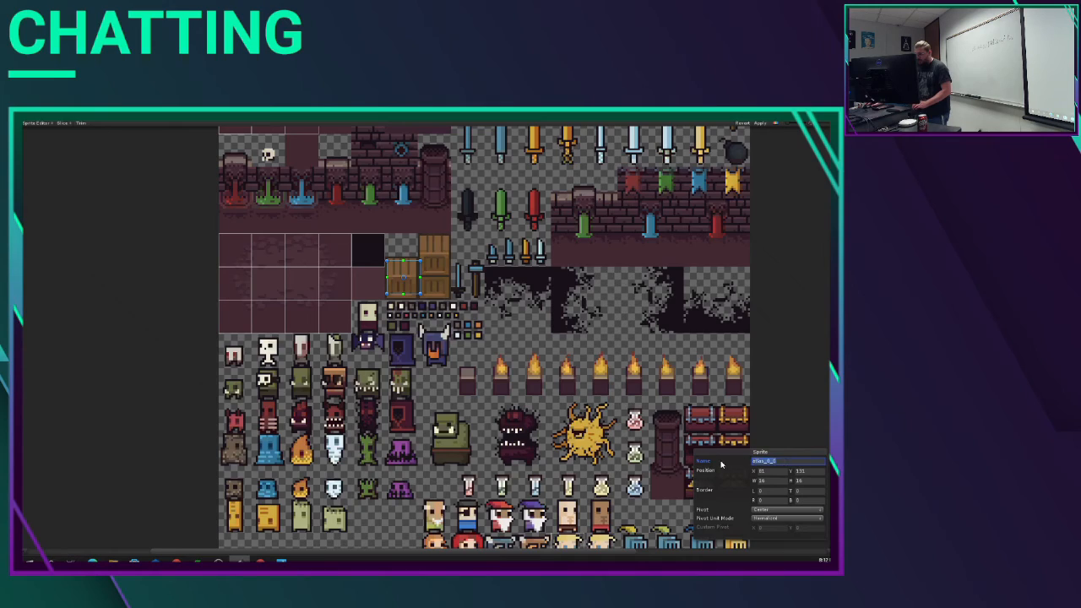
pyautogui.write('c')
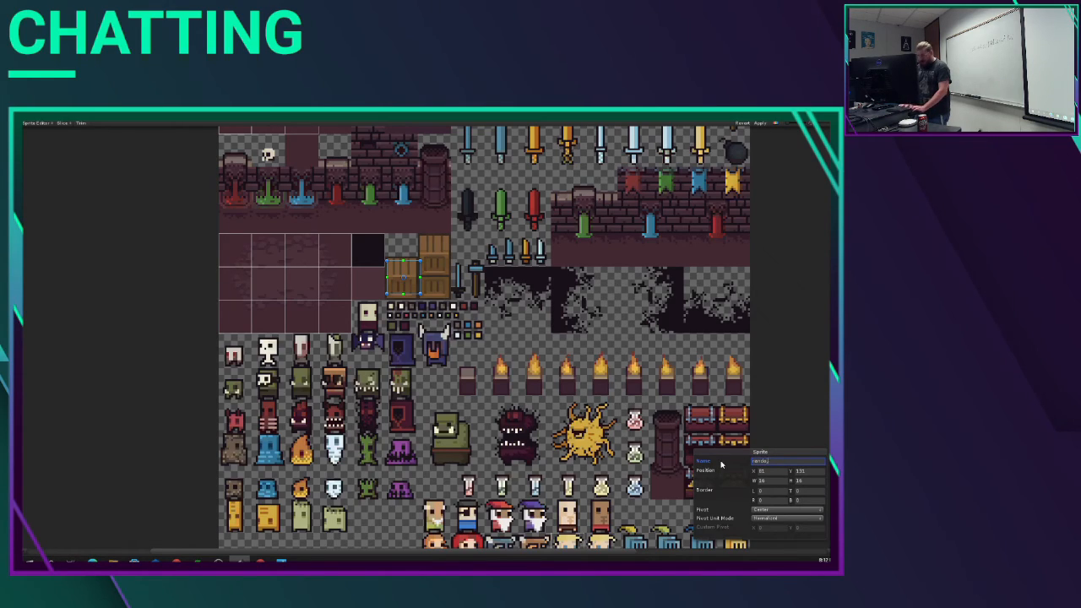
pyautogui.click(760, 124)
pyautogui.scroll(-2, 765, 209)
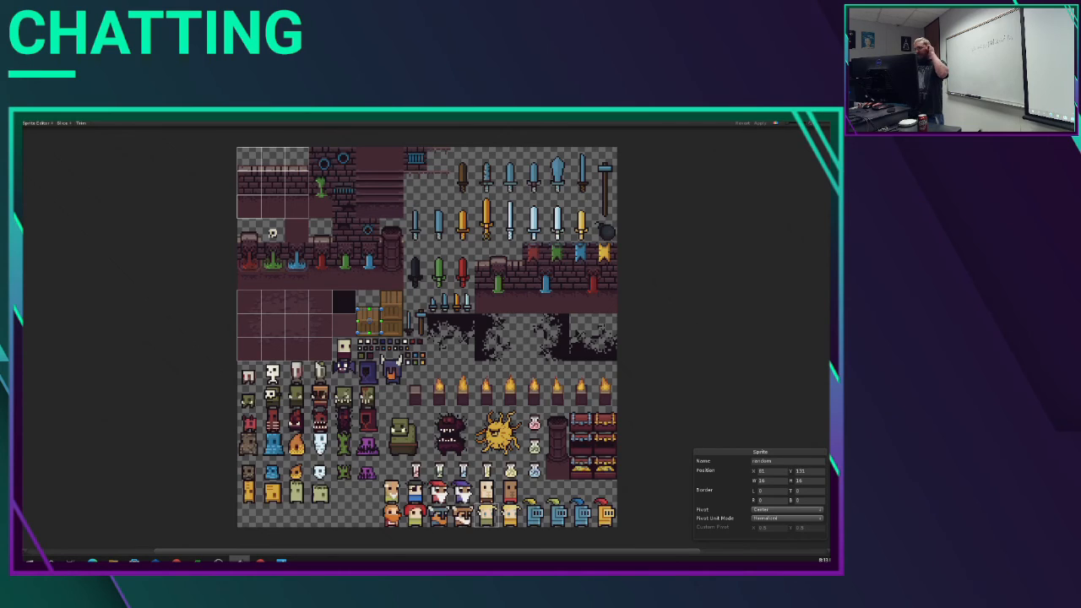
pyautogui.click(833, 115)
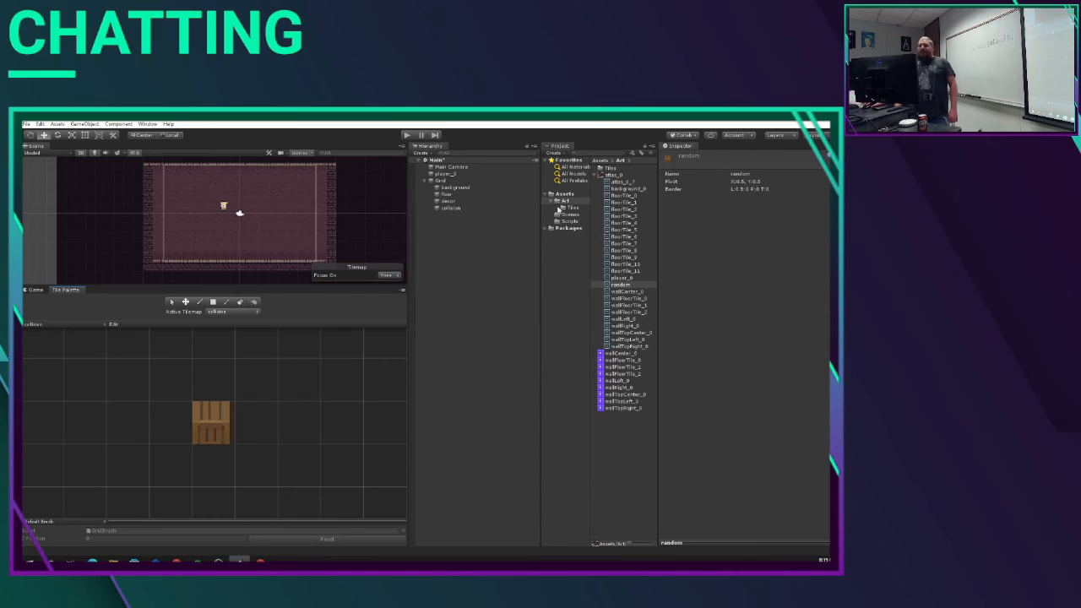
# Step: Reopen atlas_0 in the Sprite Editor to review its sprite slices, and close the editor
pyautogui.click(593, 177)
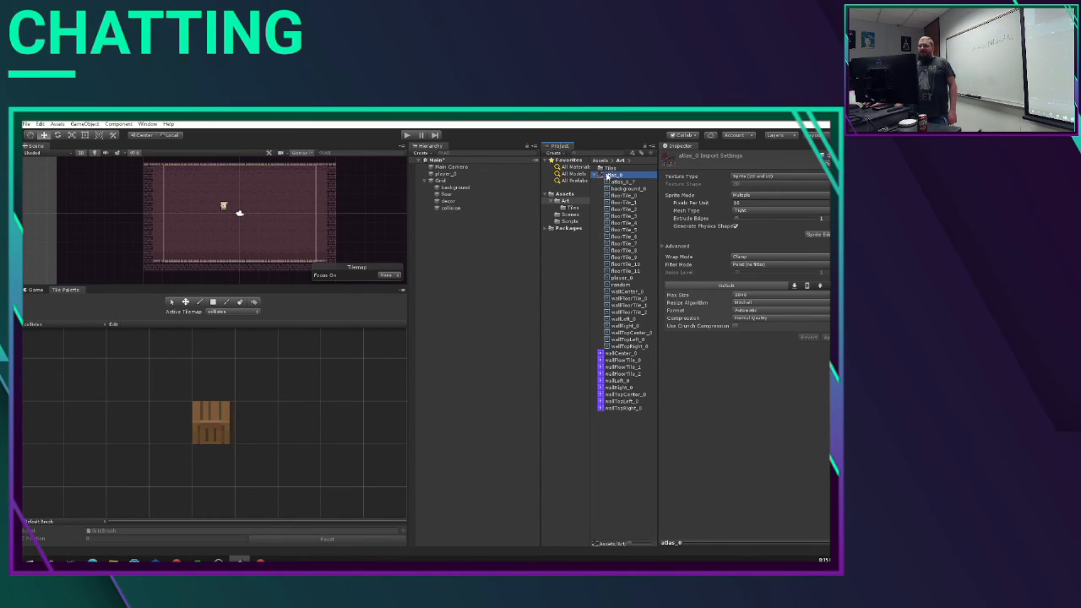
pyautogui.click(815, 234)
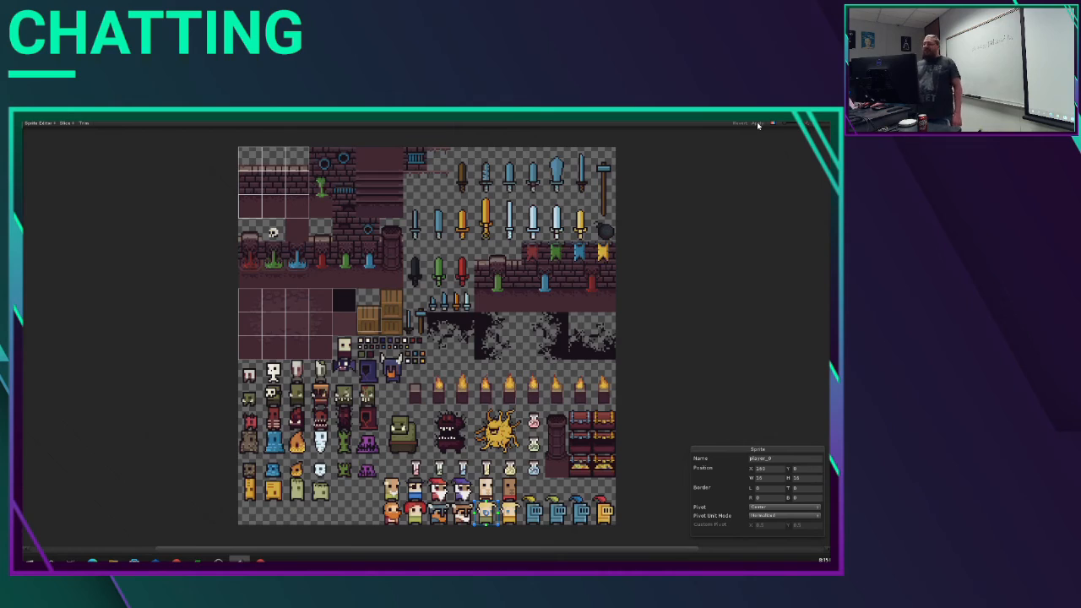
pyautogui.click(833, 112)
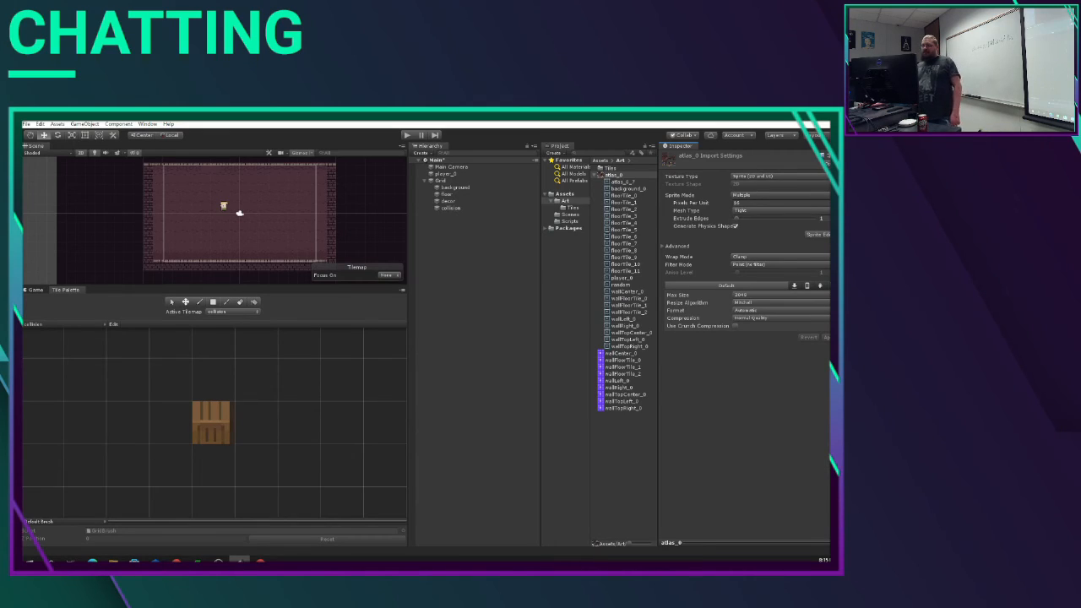
# Step: Fill a one-tile-wide border of crate tiles around the room's four walls on the collision tilemap, using the collision palette
pyautogui.click(249, 313)
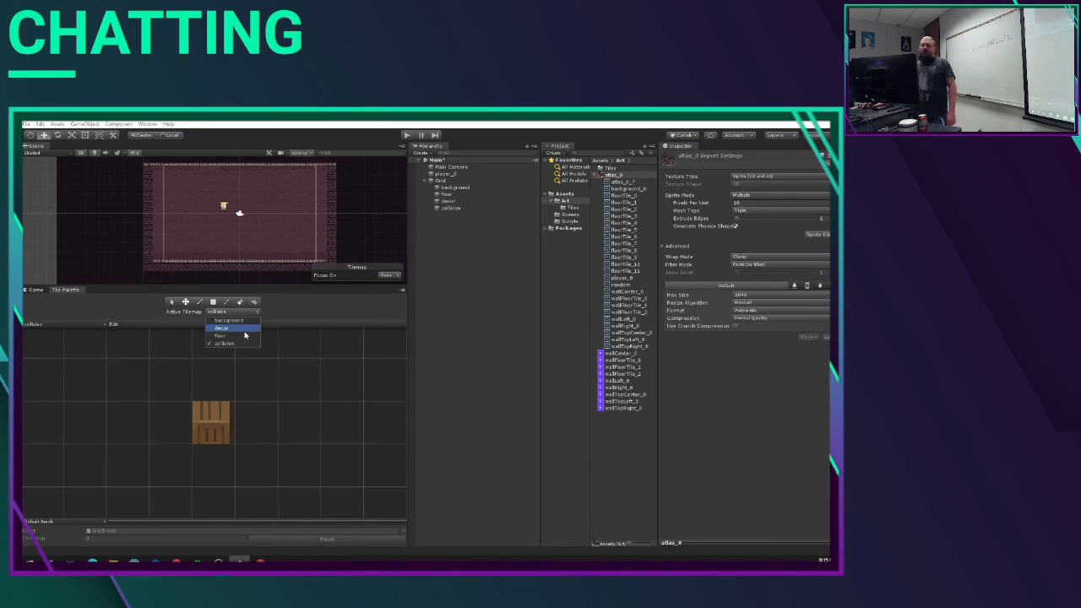
pyautogui.click(242, 343)
pyautogui.click(36, 326)
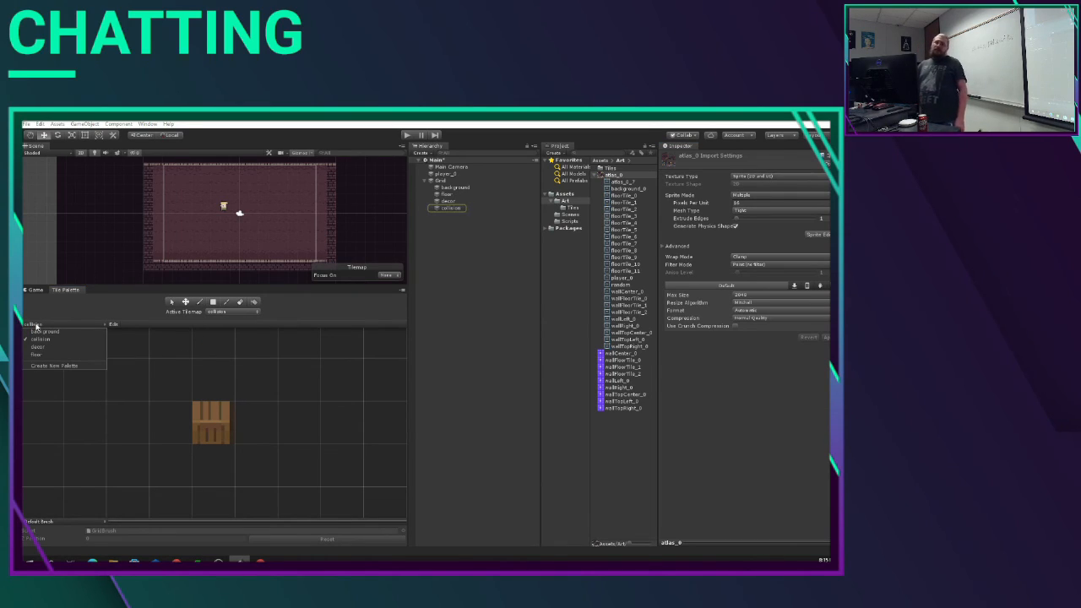
pyautogui.click(36, 326)
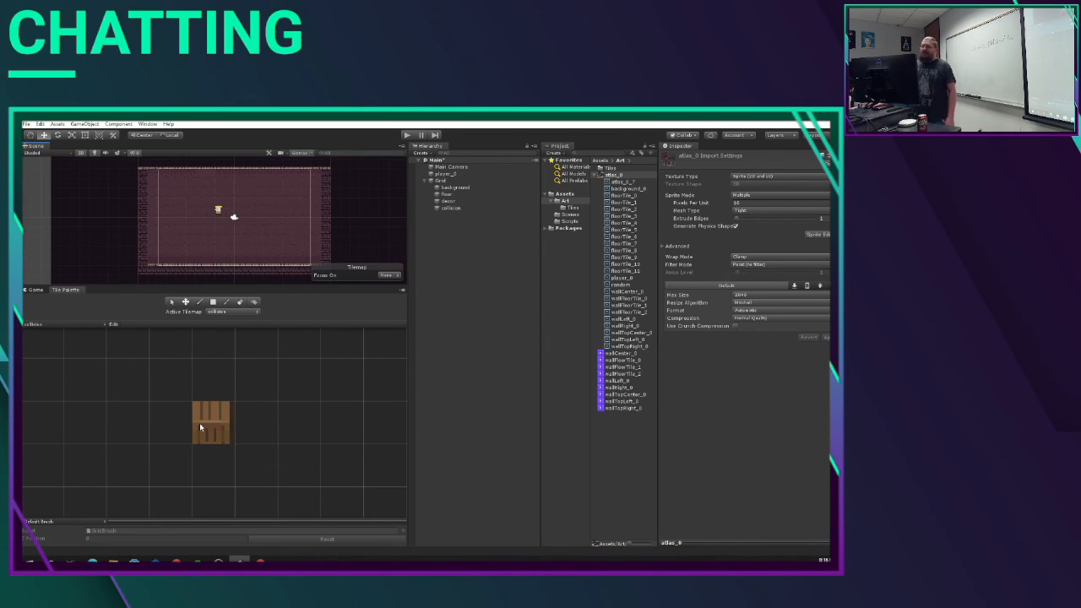
pyautogui.click(200, 423)
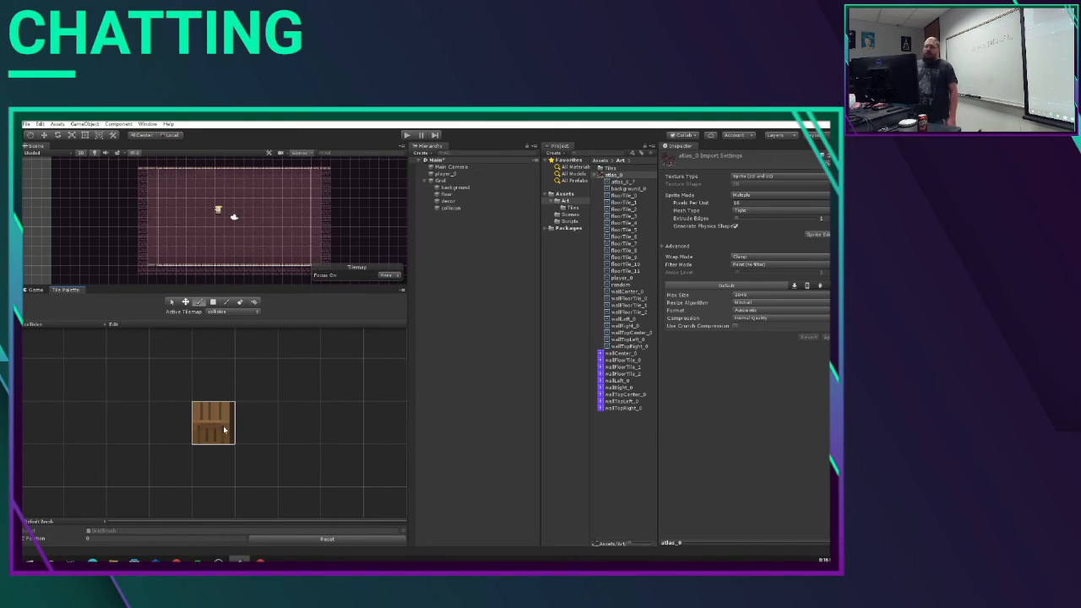
pyautogui.click(213, 301)
pyautogui.moveTo(144, 167); pyautogui.dragTo(330, 168)
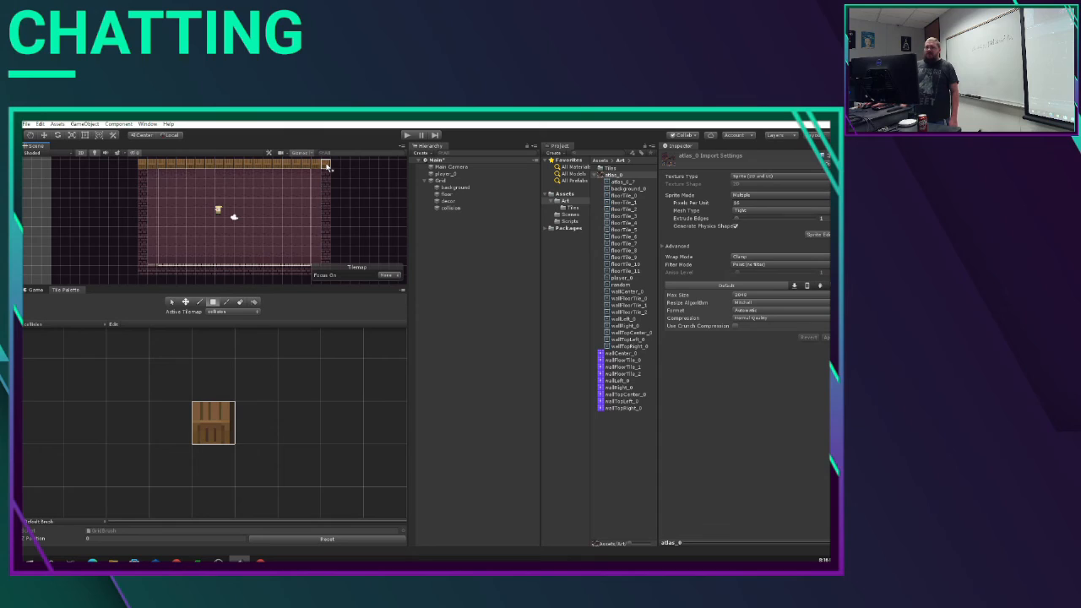
pyautogui.moveTo(327, 166); pyautogui.dragTo(329, 272)
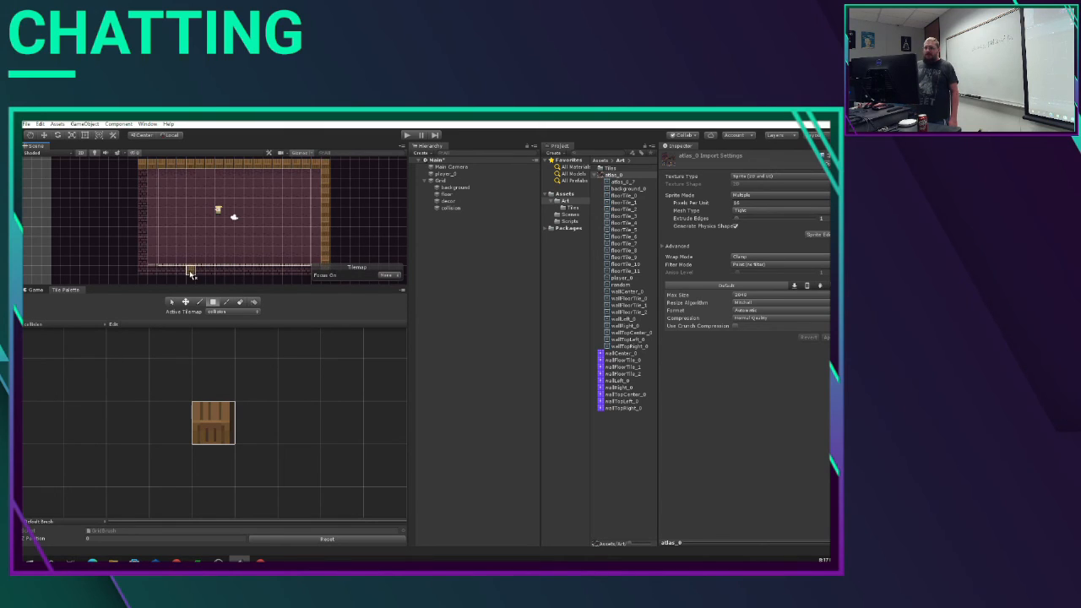
pyautogui.moveTo(142, 269); pyautogui.dragTo(329, 272)
pyautogui.moveTo(142, 269); pyautogui.dragTo(144, 170)
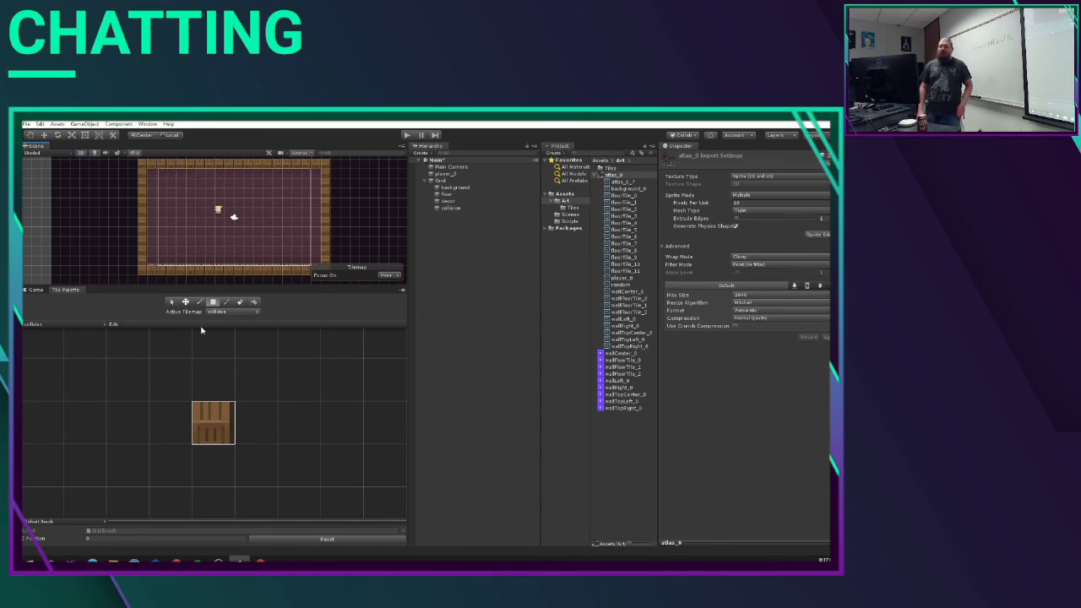
# Step: Add a Box Collider 2D component to the collision tilemap object
pyautogui.click(451, 208)
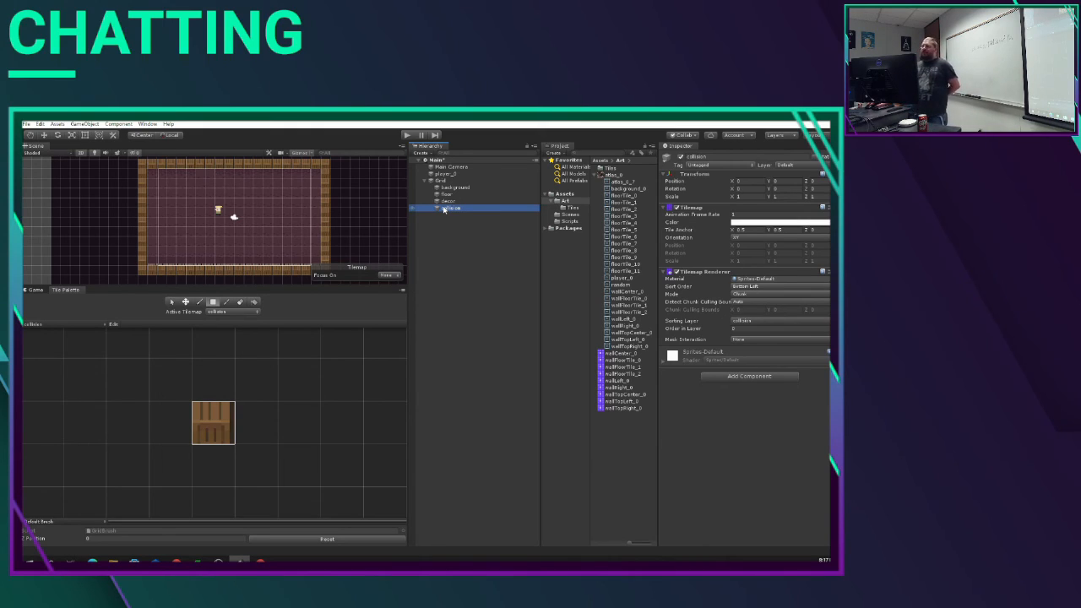
pyautogui.click(767, 381)
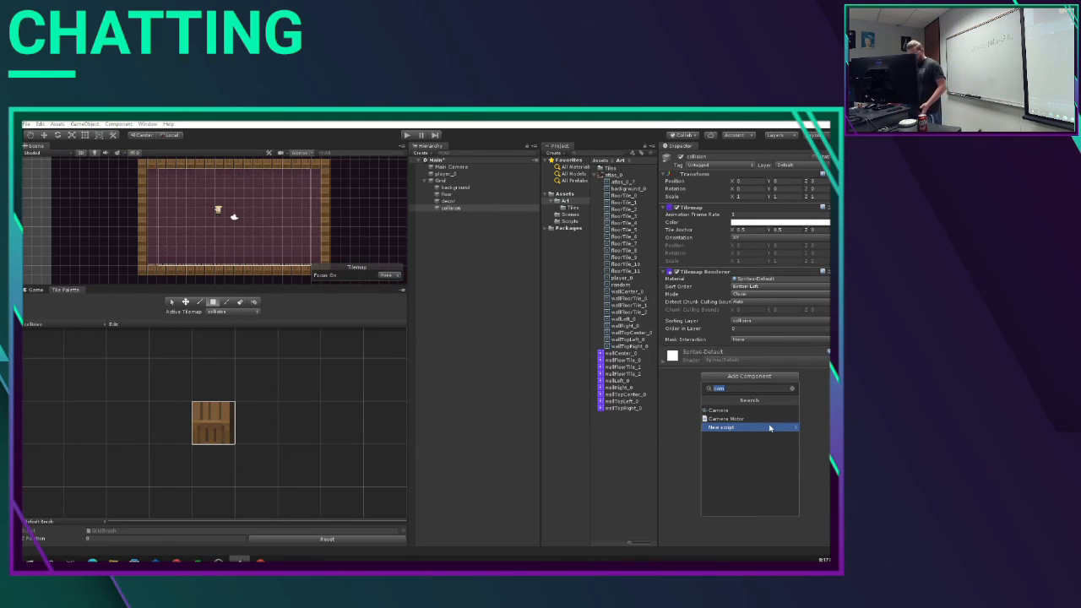
pyautogui.write('box')
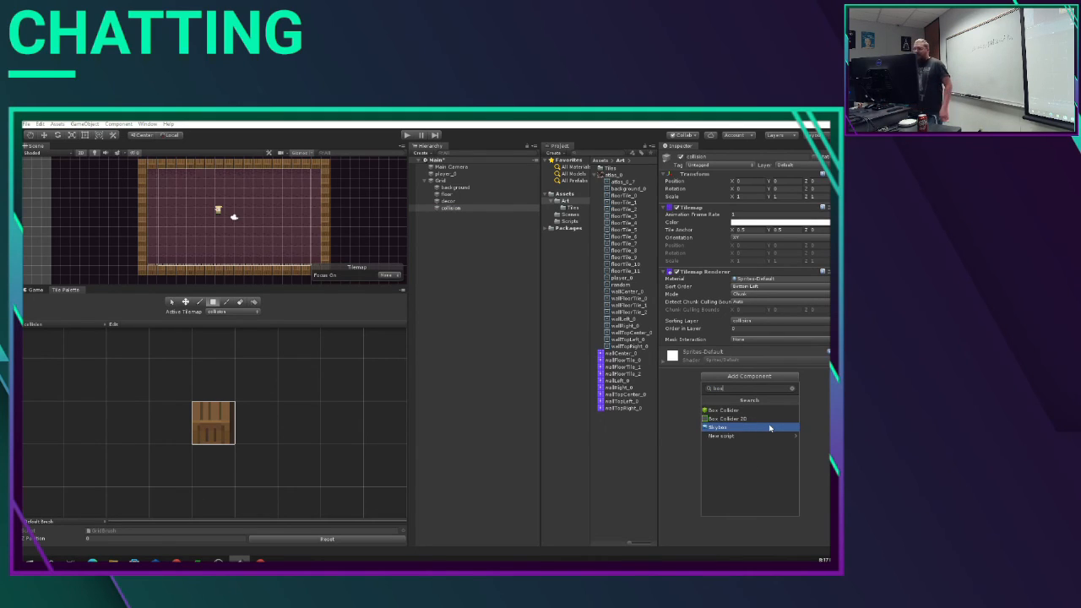
pyautogui.click(746, 420)
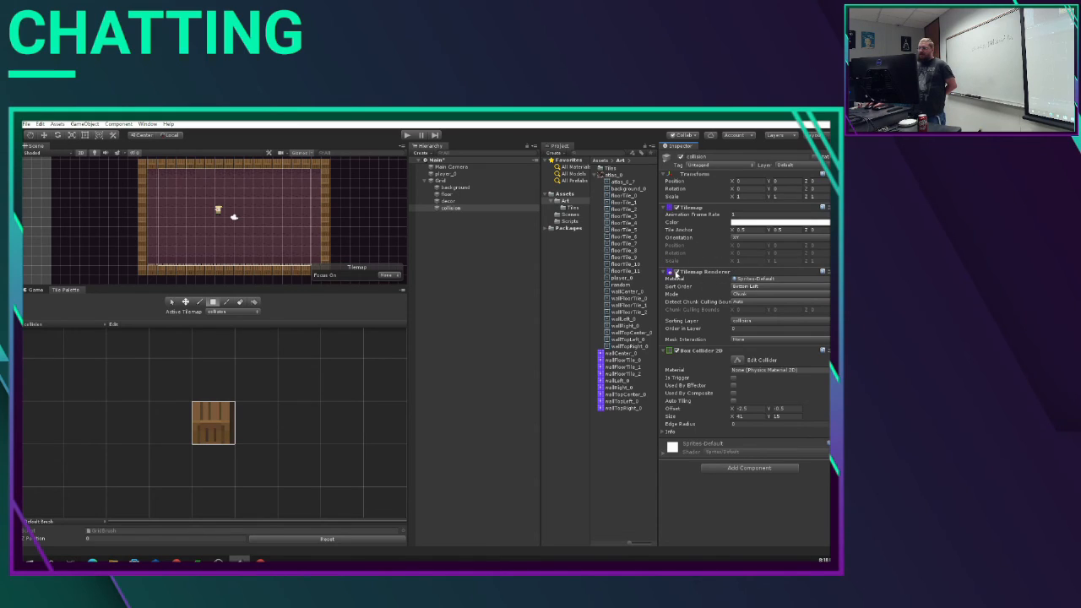
# Step: Disable the collision object's Tilemap Renderer and set its sorting layer to actor
pyautogui.click(677, 272)
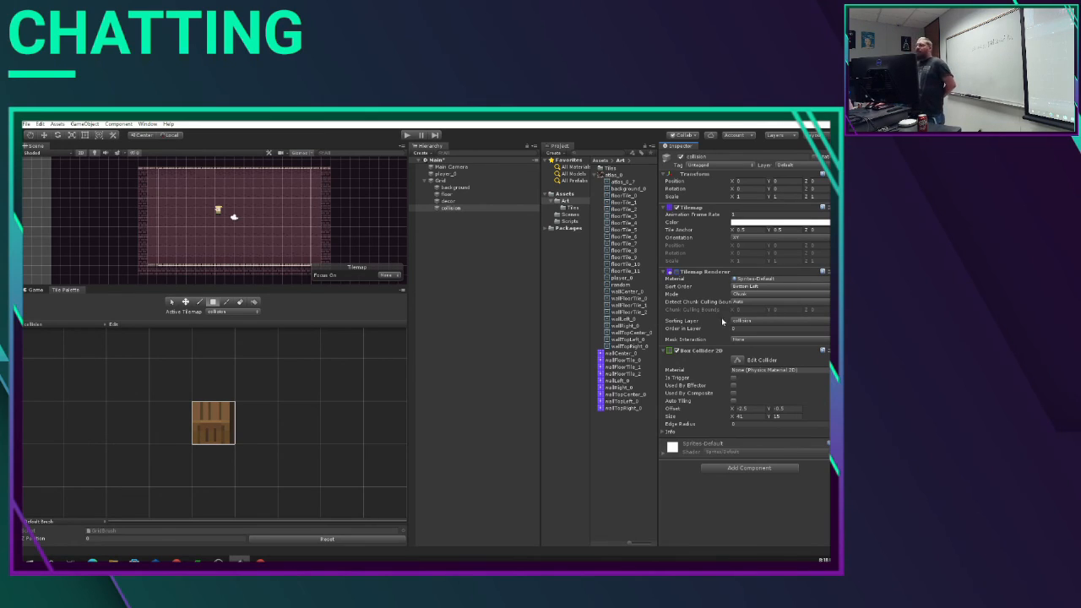
pyautogui.click(749, 320)
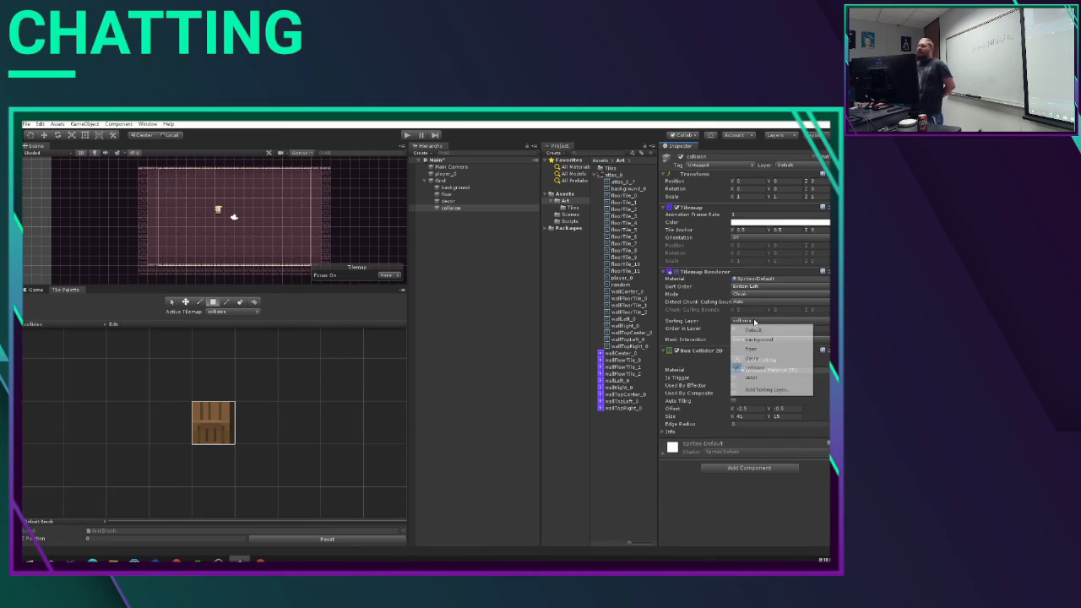
pyautogui.click(755, 379)
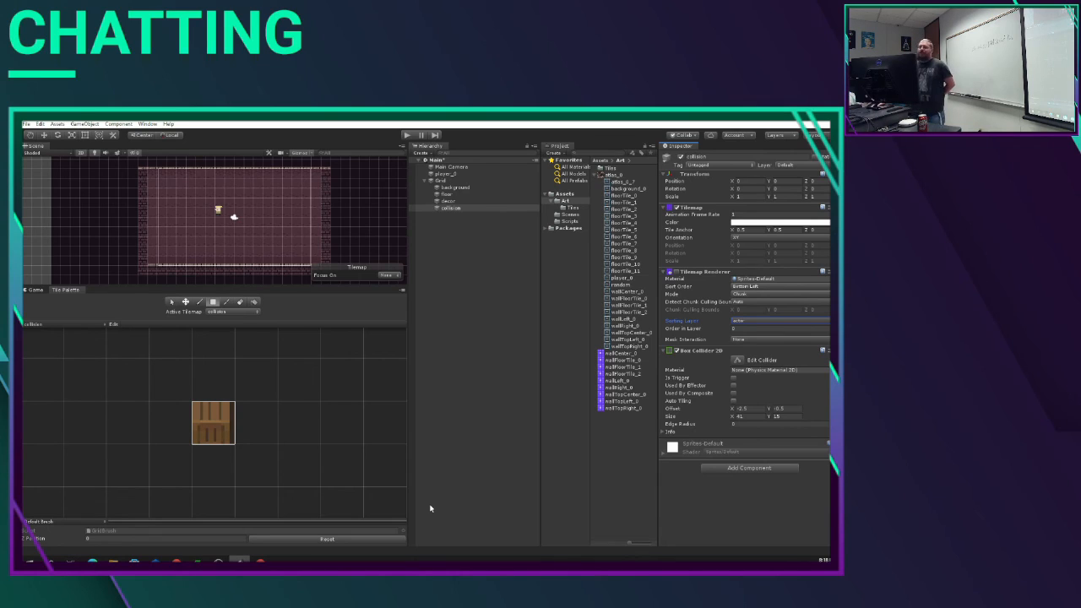
# Step: Test the scene briefly in play mode and remove the Box Collider 2D from the collision object
pyautogui.click(410, 137)
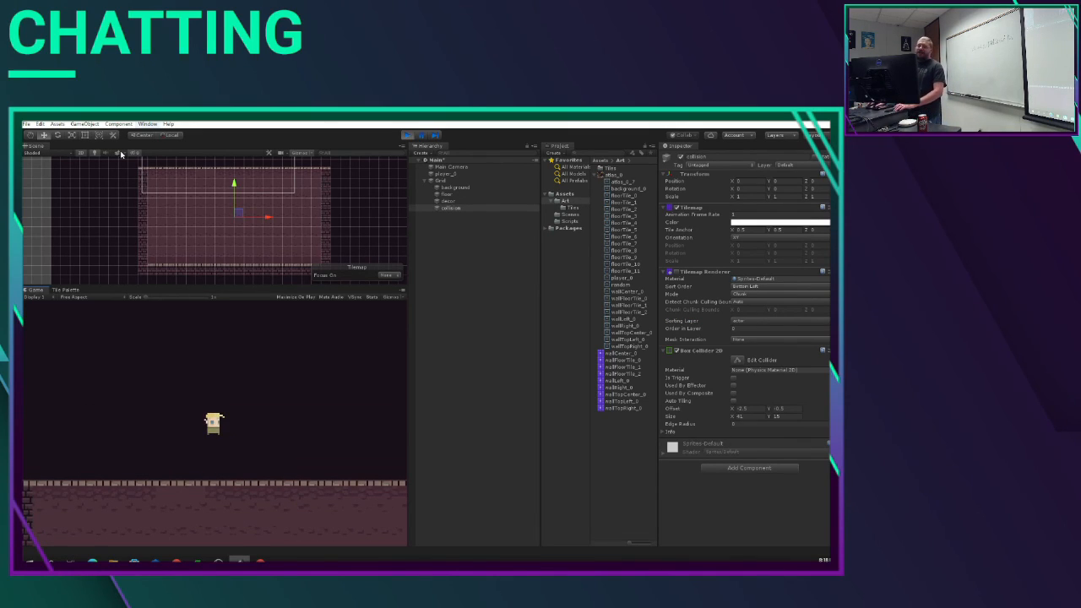
pyautogui.click(408, 137)
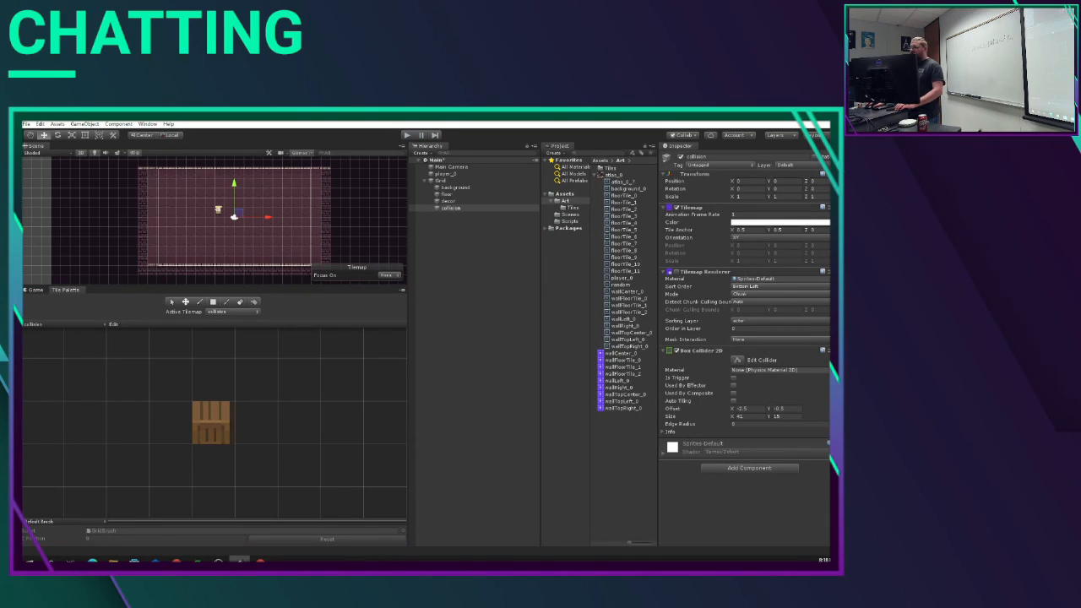
pyautogui.click(823, 349)
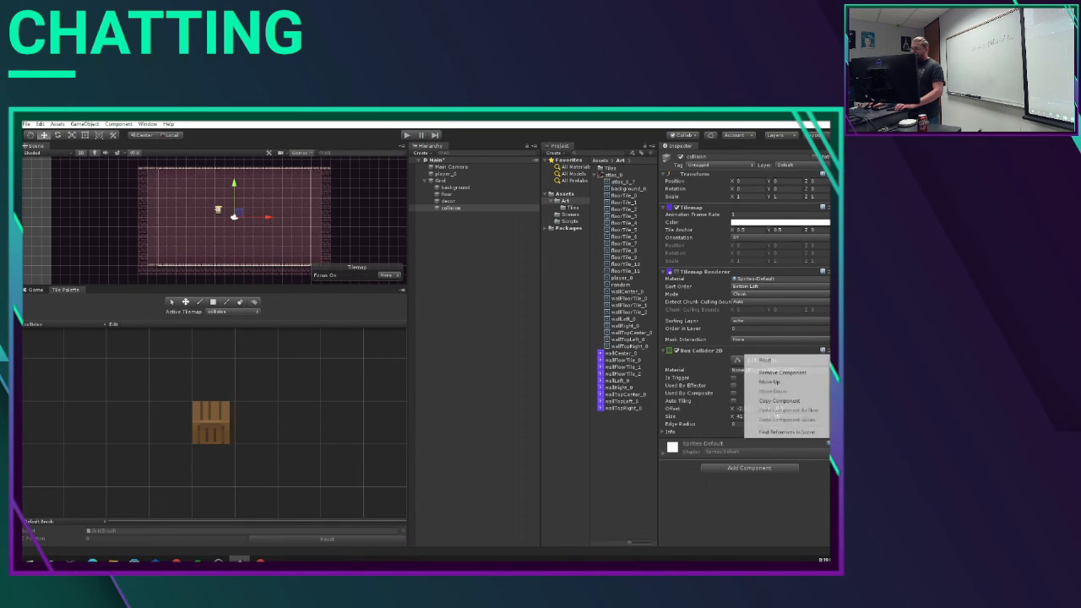
pyautogui.click(809, 365)
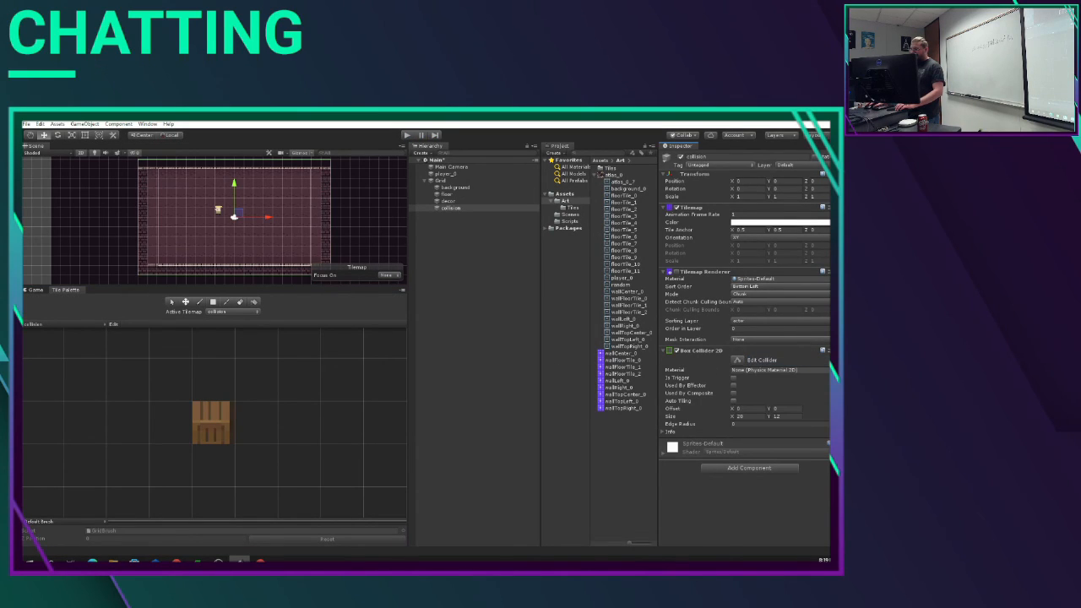
pyautogui.click(823, 350)
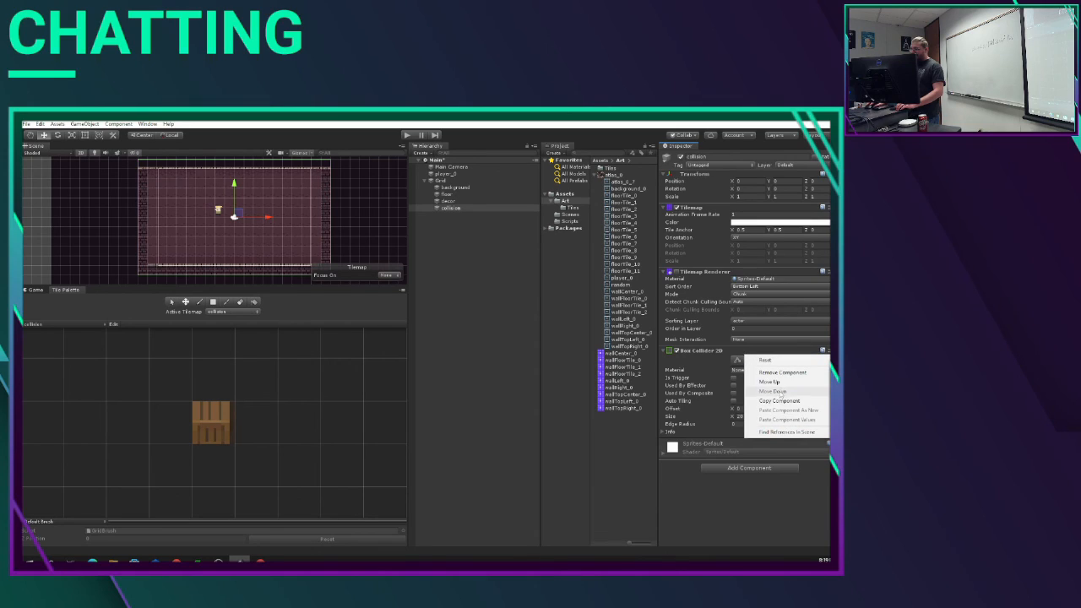
pyautogui.click(782, 373)
# Step: Add a Rigidbody 2D component to the collision tilemap object
pyautogui.click(734, 379)
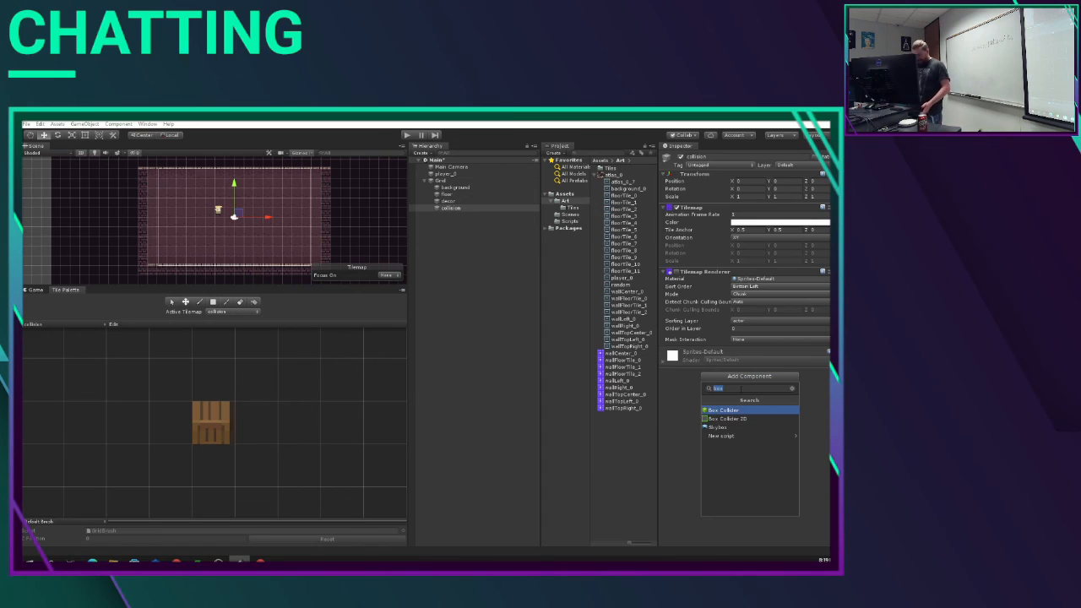
pyautogui.write('ri')
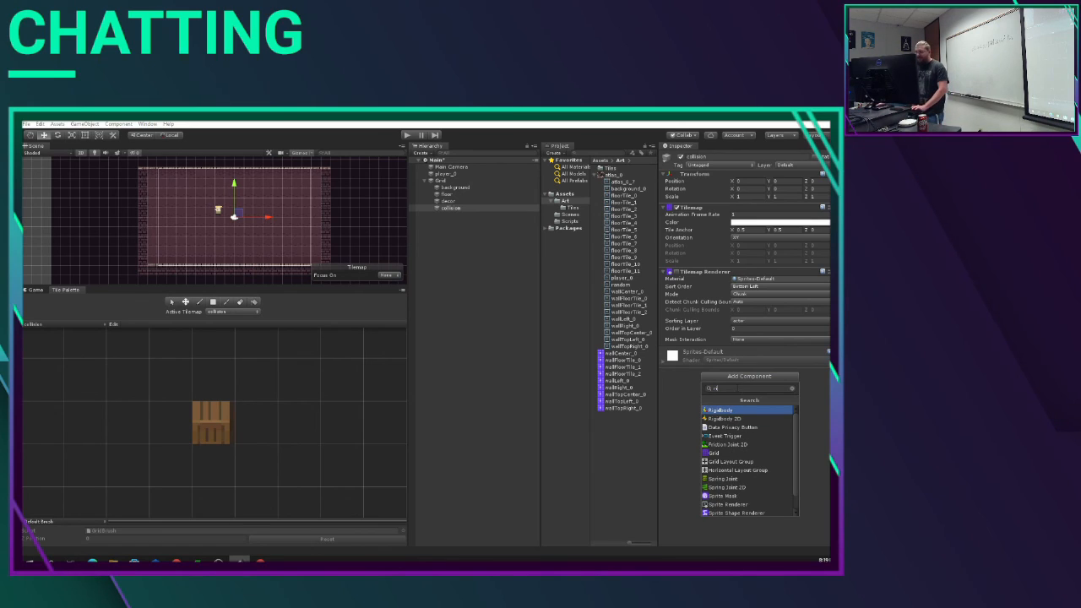
pyautogui.click(728, 419)
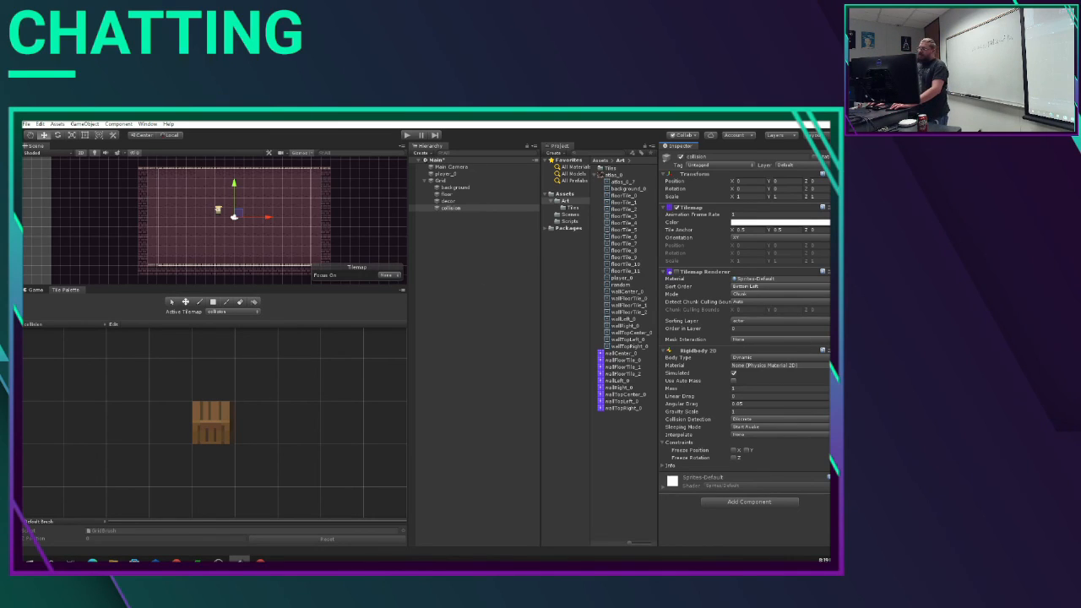
pyautogui.click(836, 350)
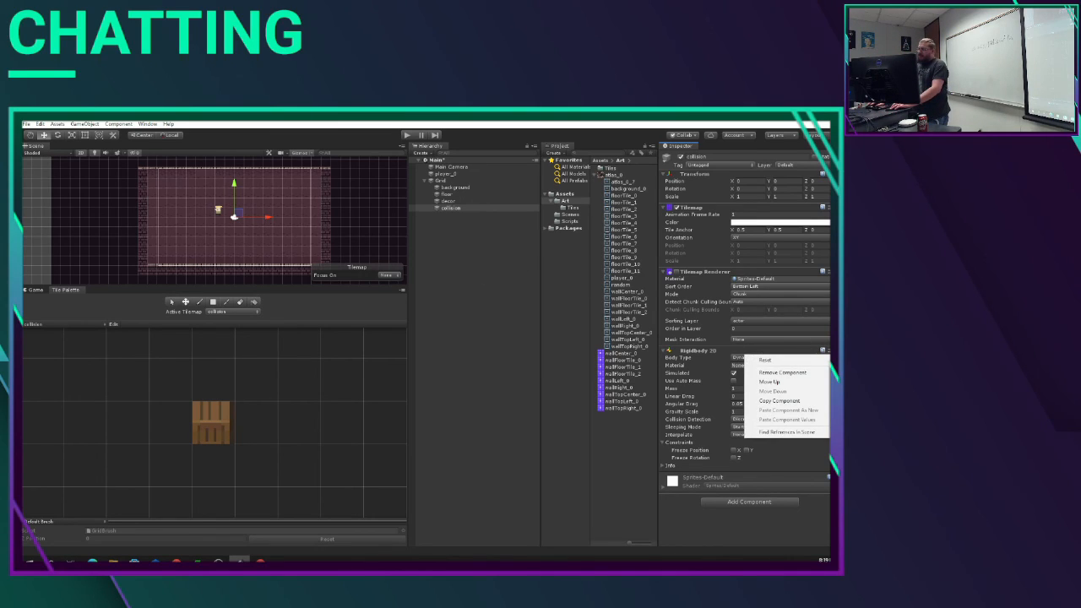
pyautogui.click(829, 349)
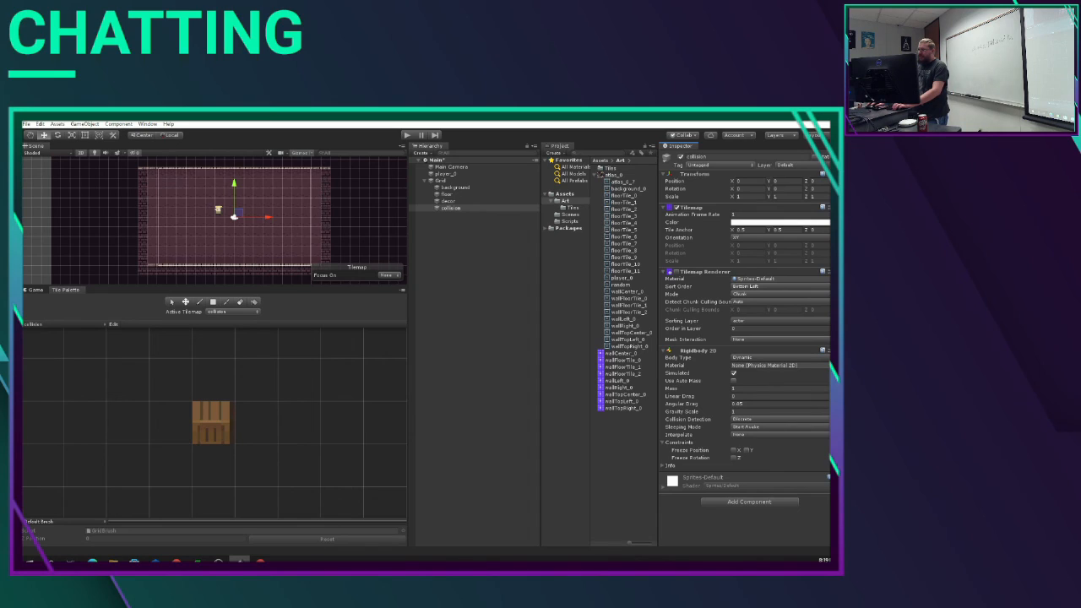
pyautogui.click(823, 350)
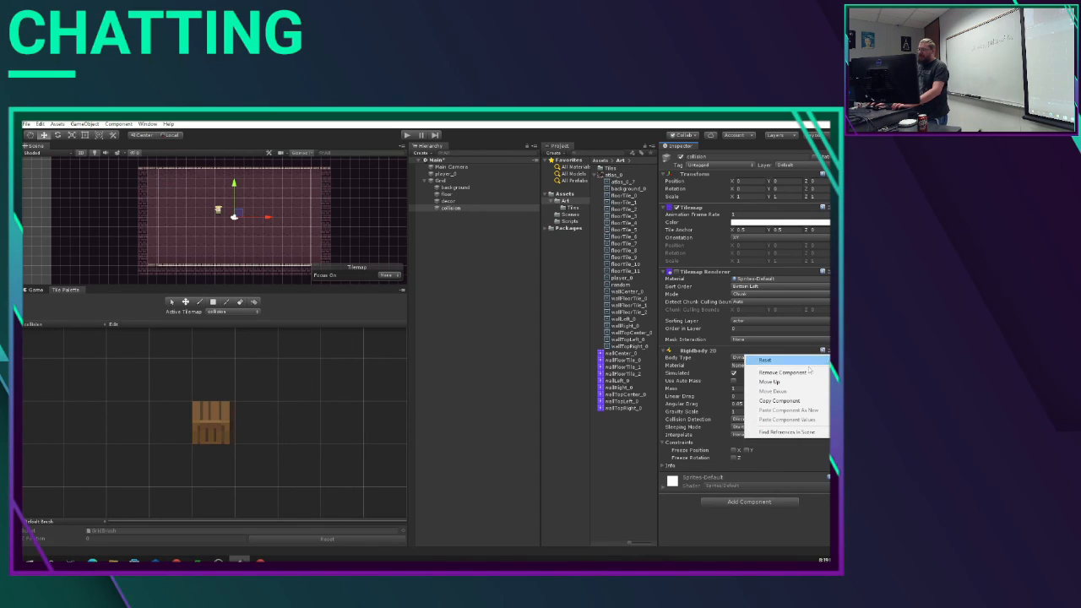
pyautogui.click(670, 547)
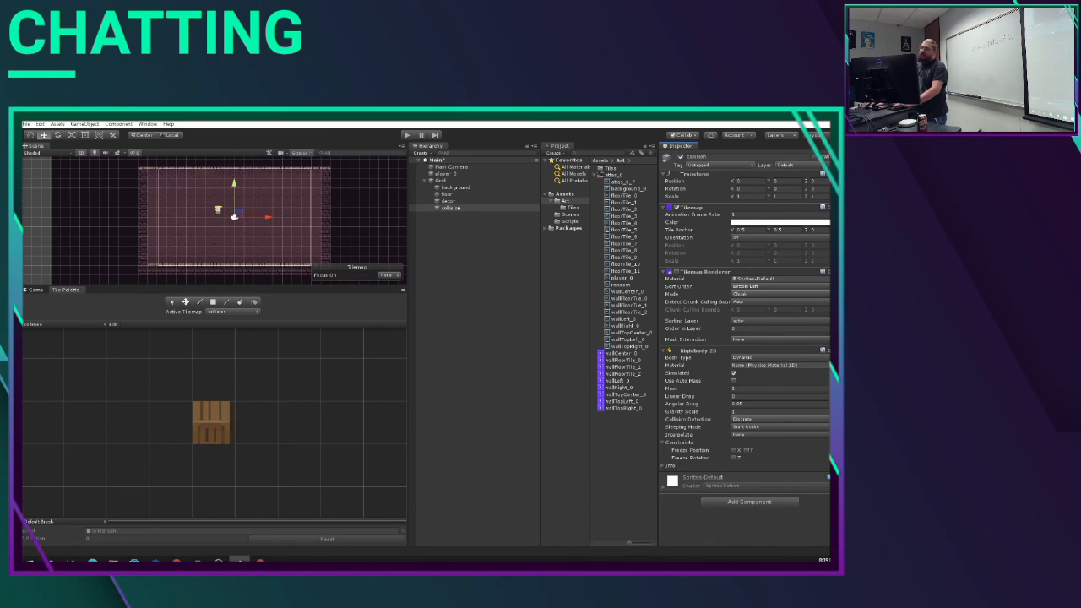
# Step: Test-run the scene and strip the collision object of its Box Collider 2D and Rigidbody 2D components
pyautogui.click(407, 135)
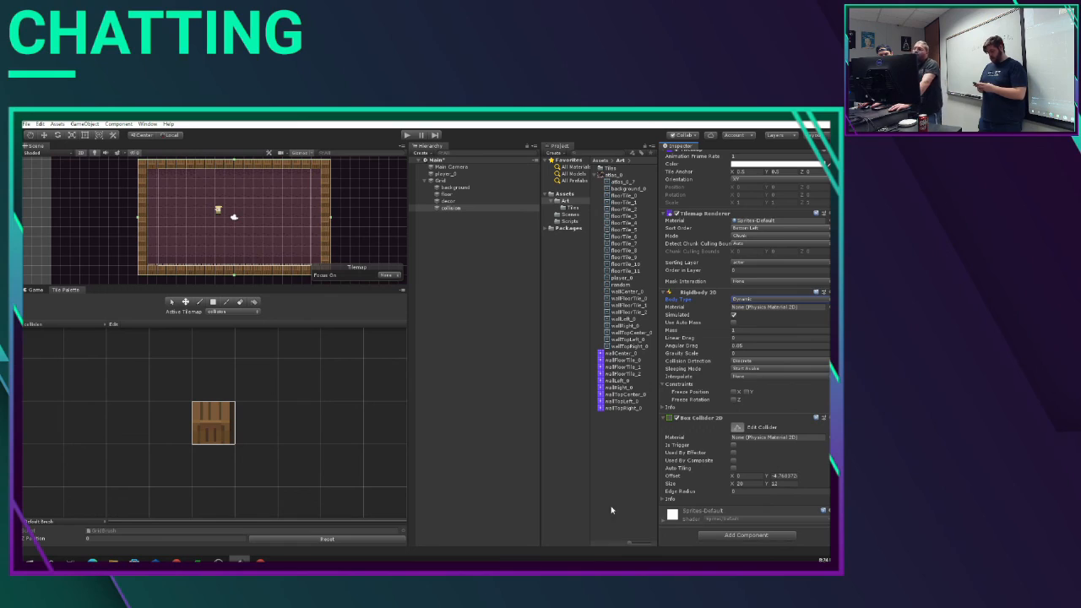
pyautogui.click(823, 417)
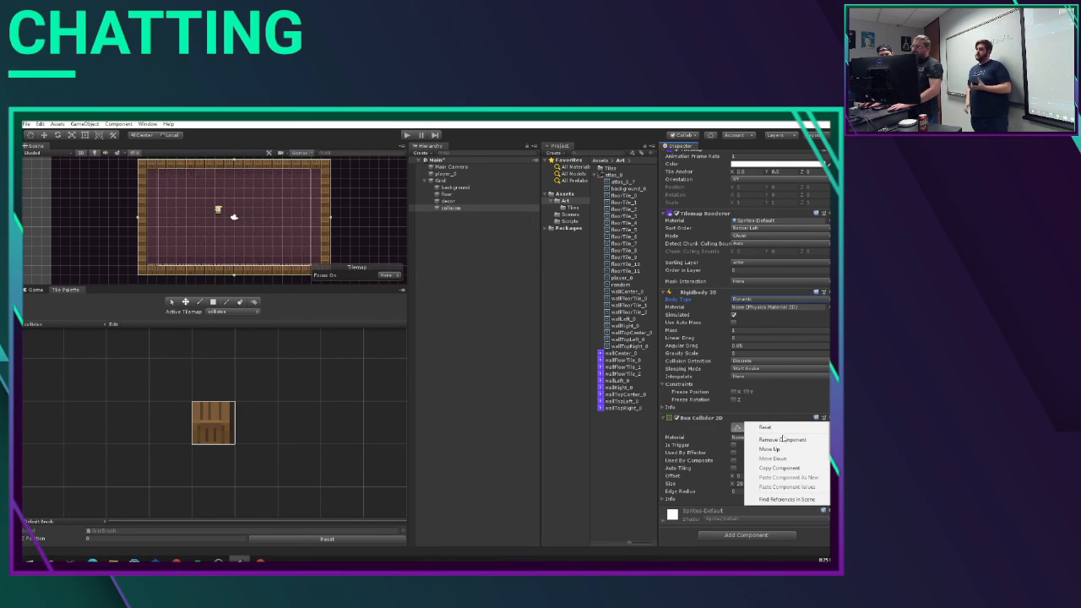
pyautogui.click(782, 440)
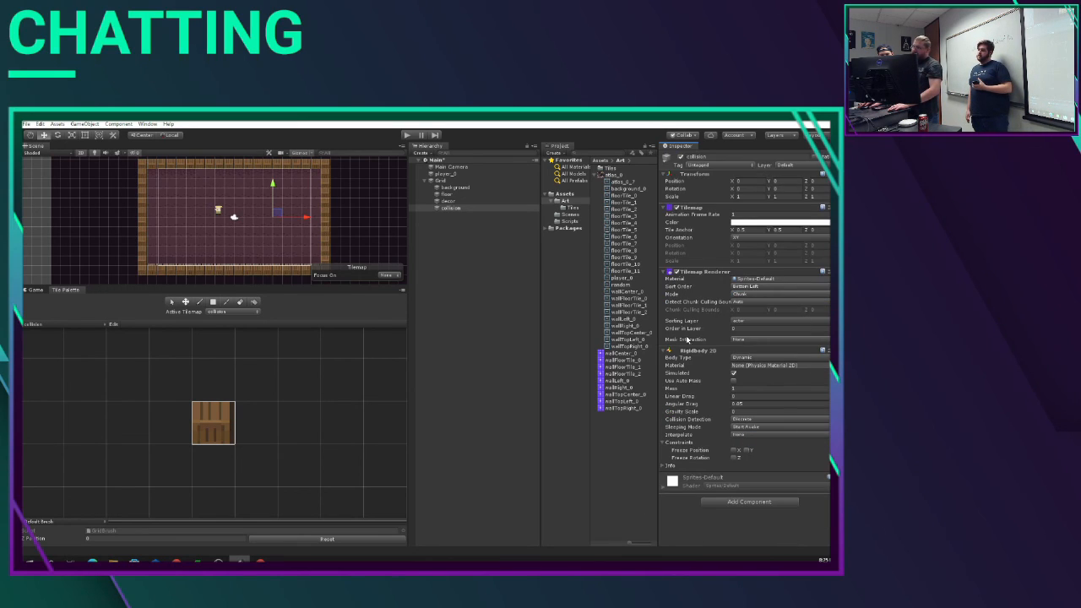
pyautogui.click(824, 350)
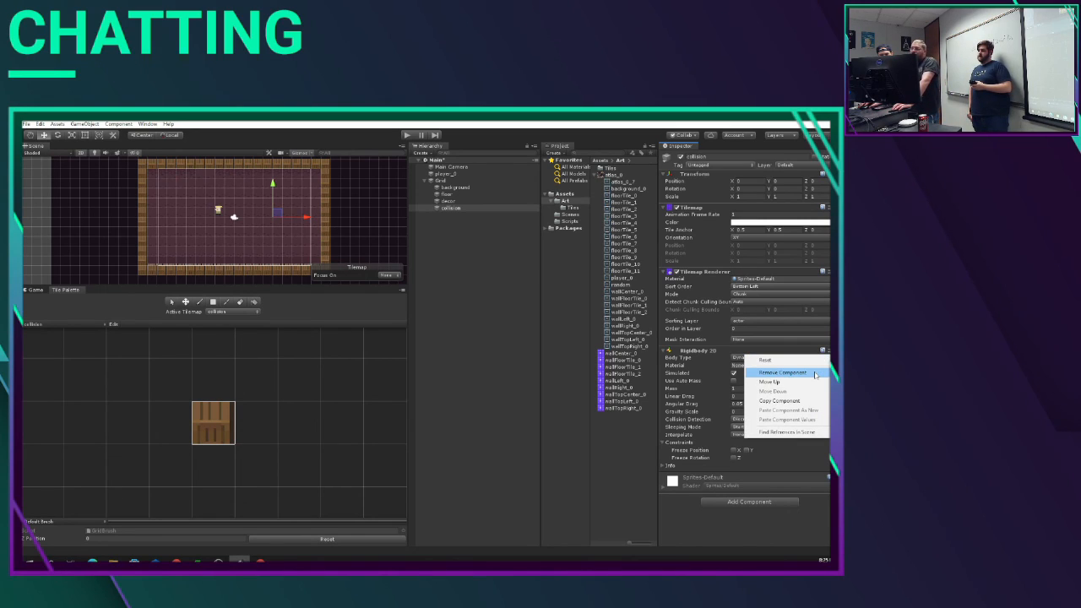
pyautogui.click(783, 373)
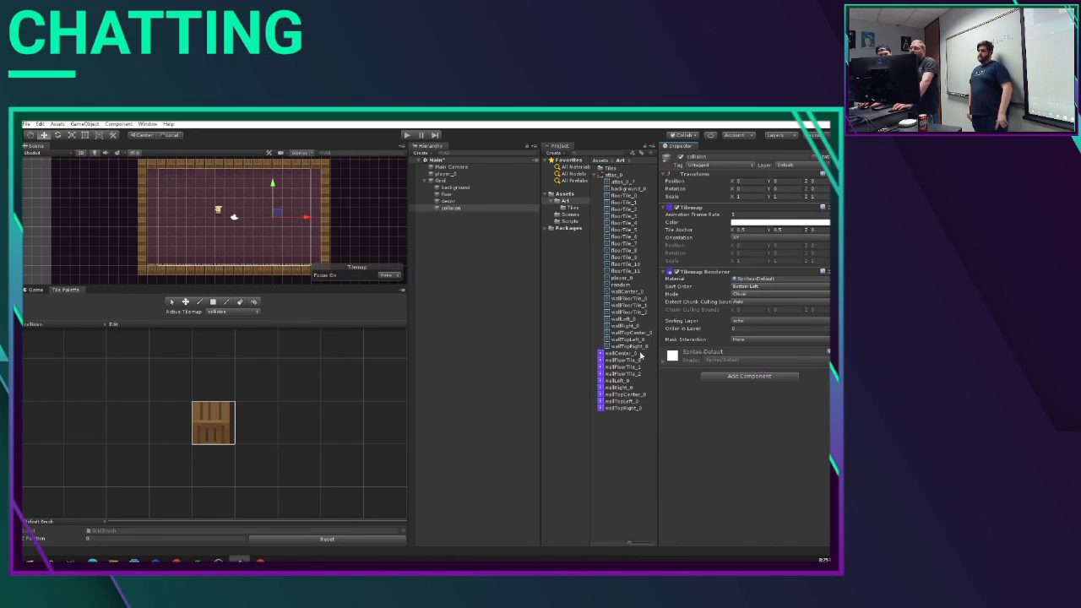
# Step: Add a Tilemap Collider 2D component to the collision tilemap object
pyautogui.click(766, 380)
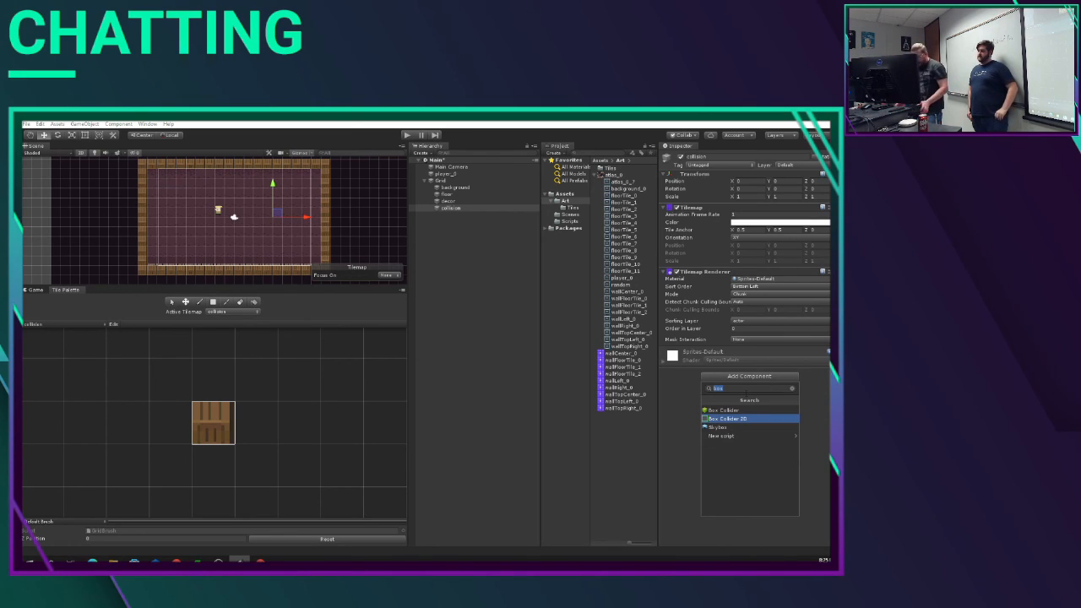
pyautogui.write('tile')
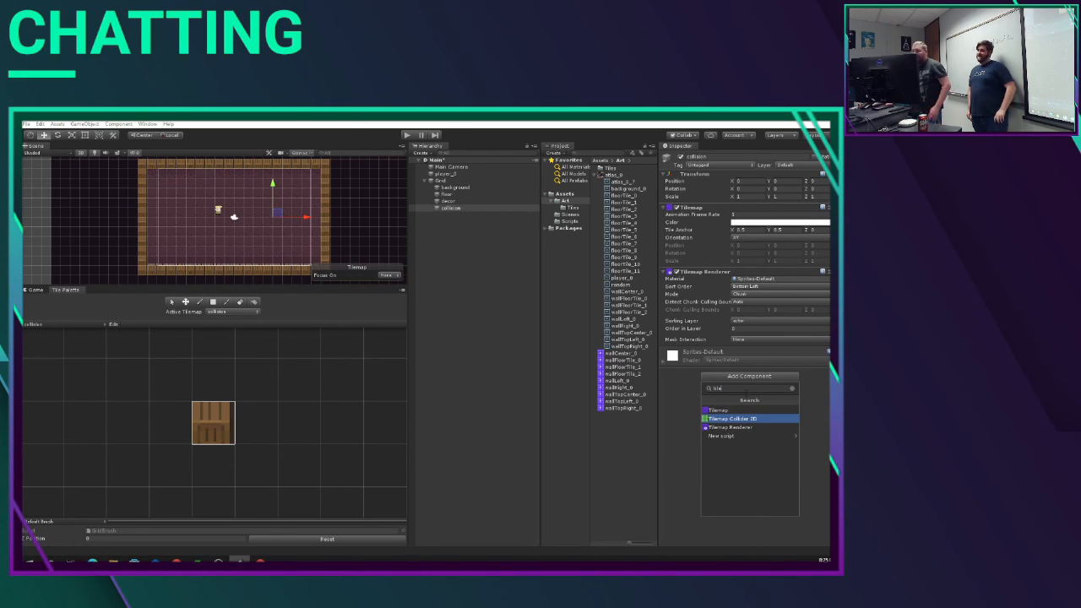
pyautogui.click(748, 420)
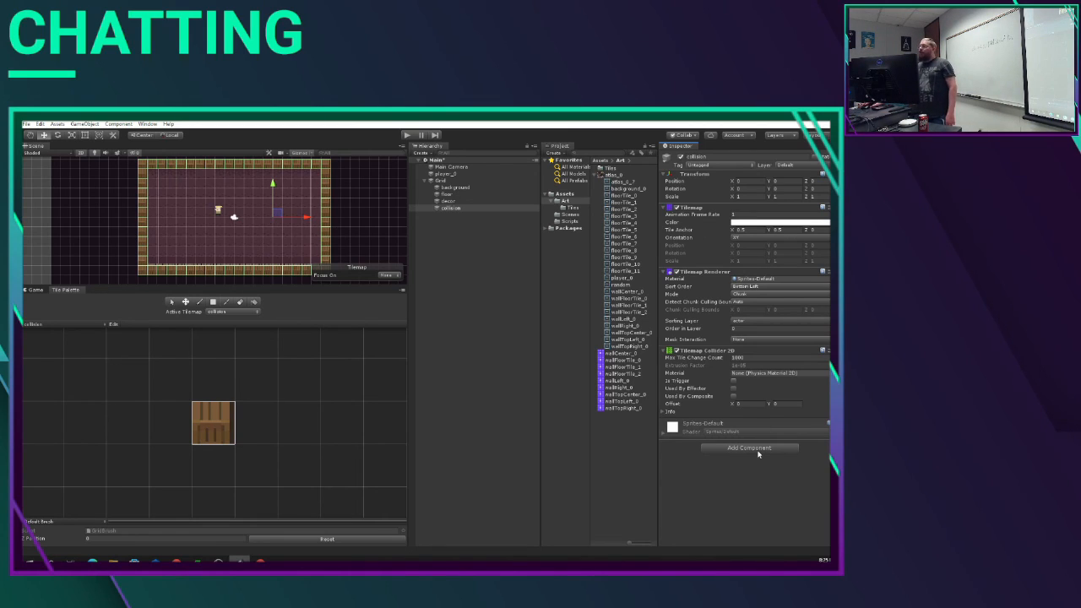
# Step: Play the scene and steer the player around the room into the wall tiles to test the tilemap collisions
pyautogui.click(757, 451)
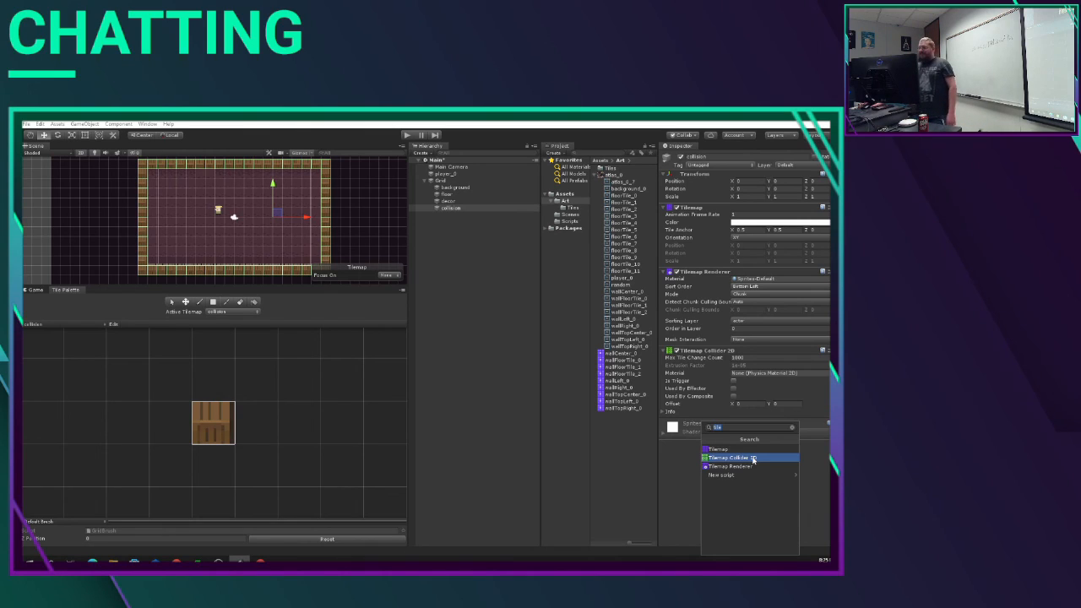
pyautogui.click(685, 494)
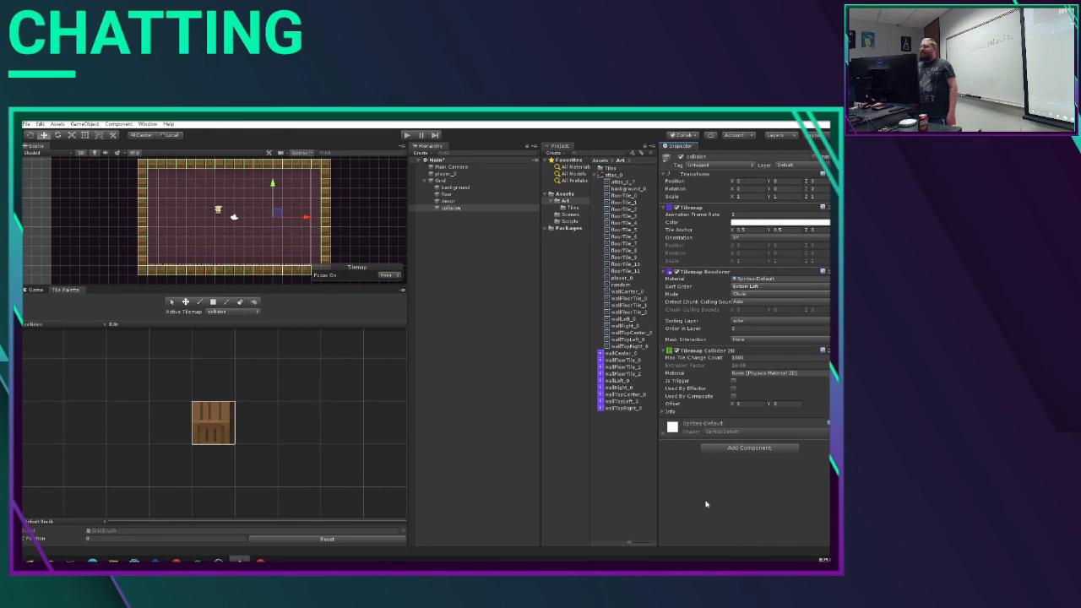
pyautogui.hotkey('ctrl', 'p')
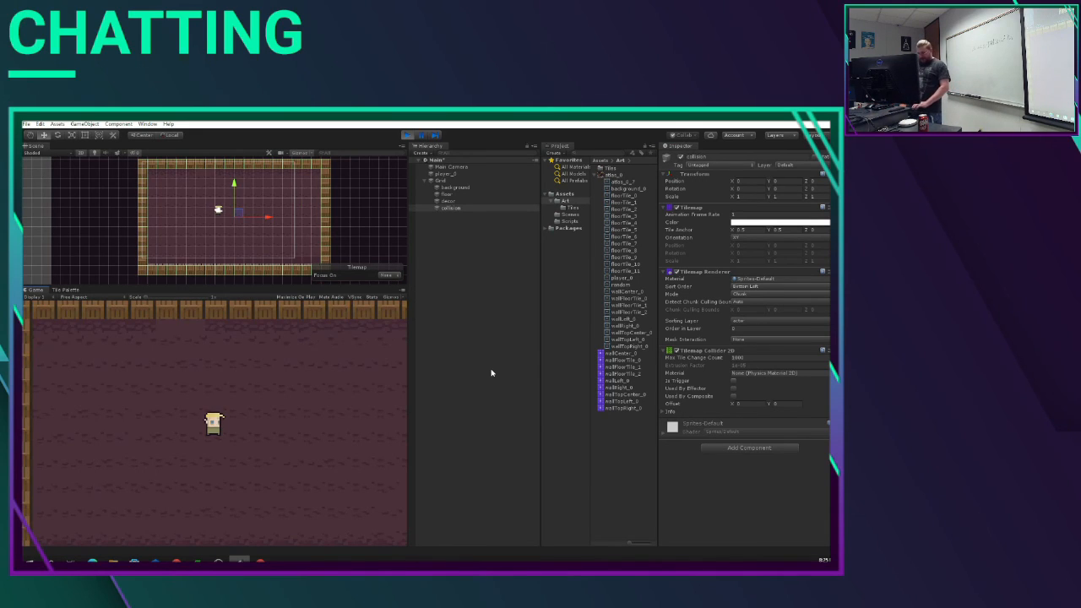
pyautogui.press('Up')
pyautogui.press('Left')
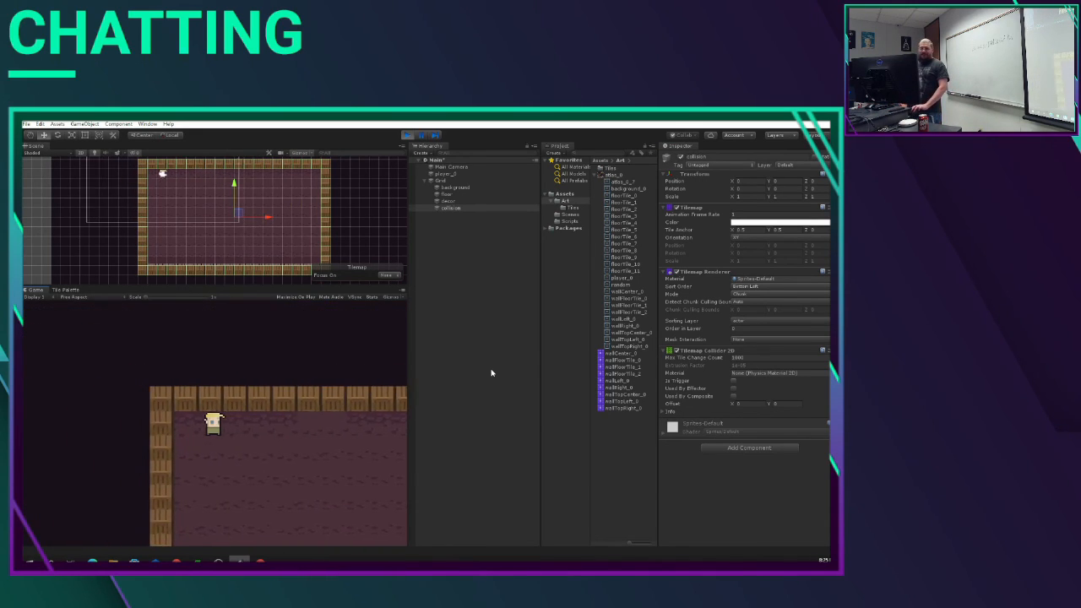
pyautogui.press('Down')
pyautogui.press('Right')
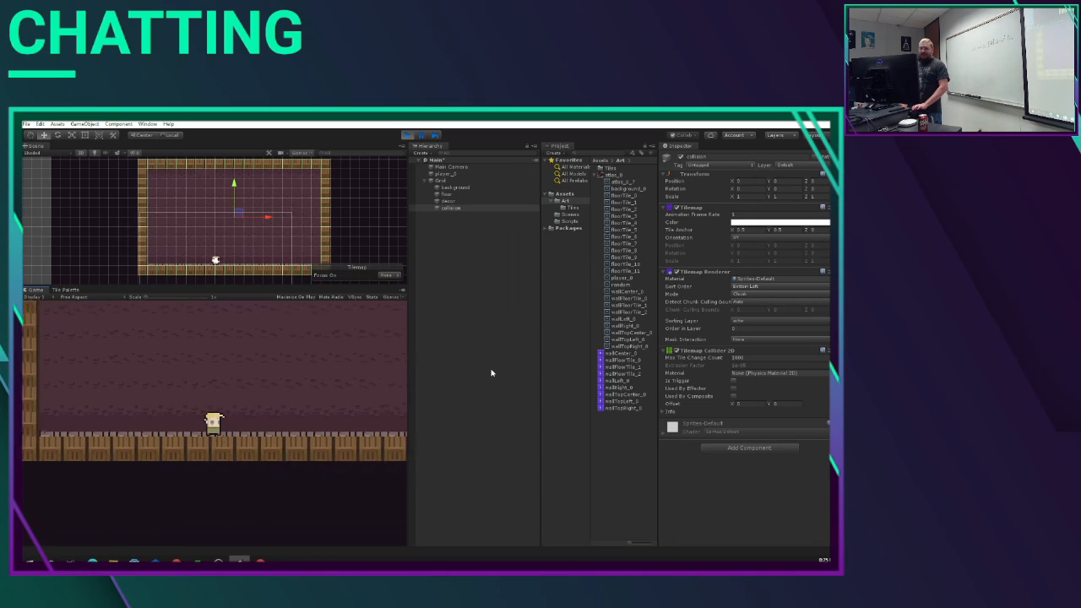
pyautogui.press('Up')
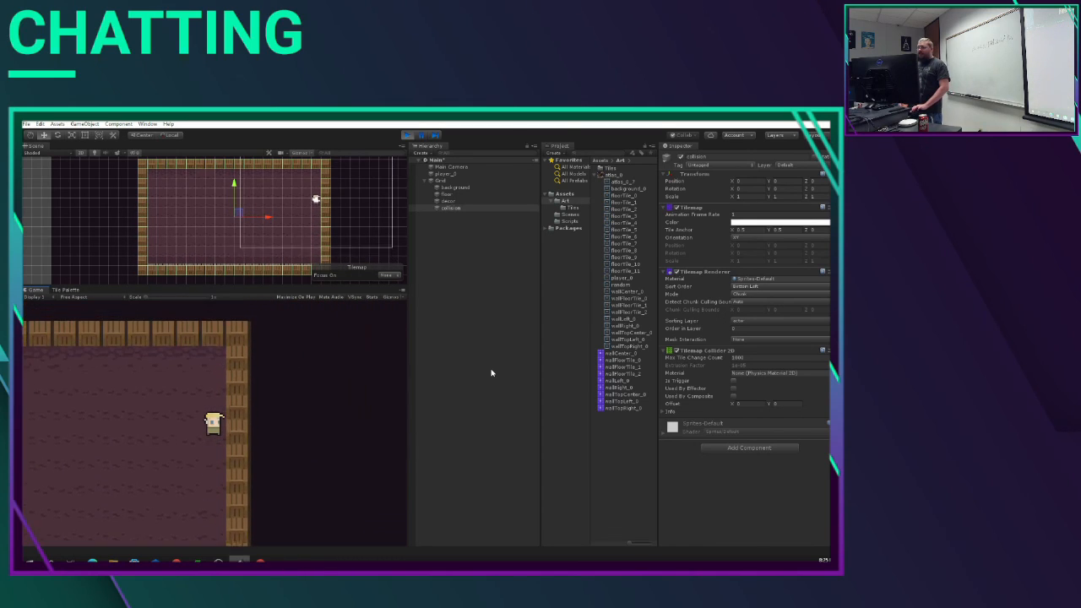
pyautogui.press('Down')
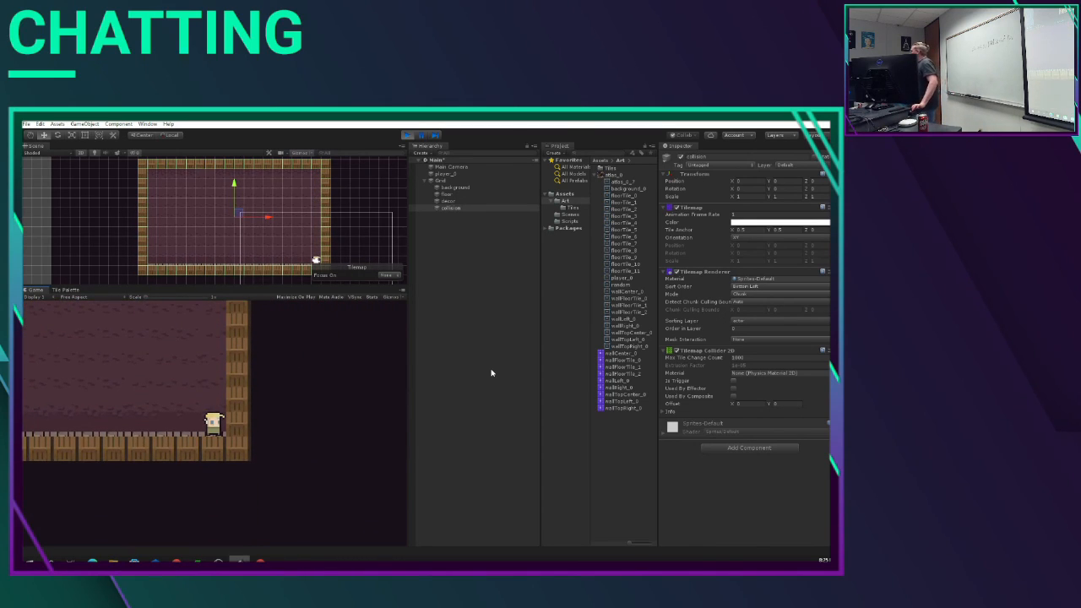
pyautogui.press('Up')
pyautogui.press('Left')
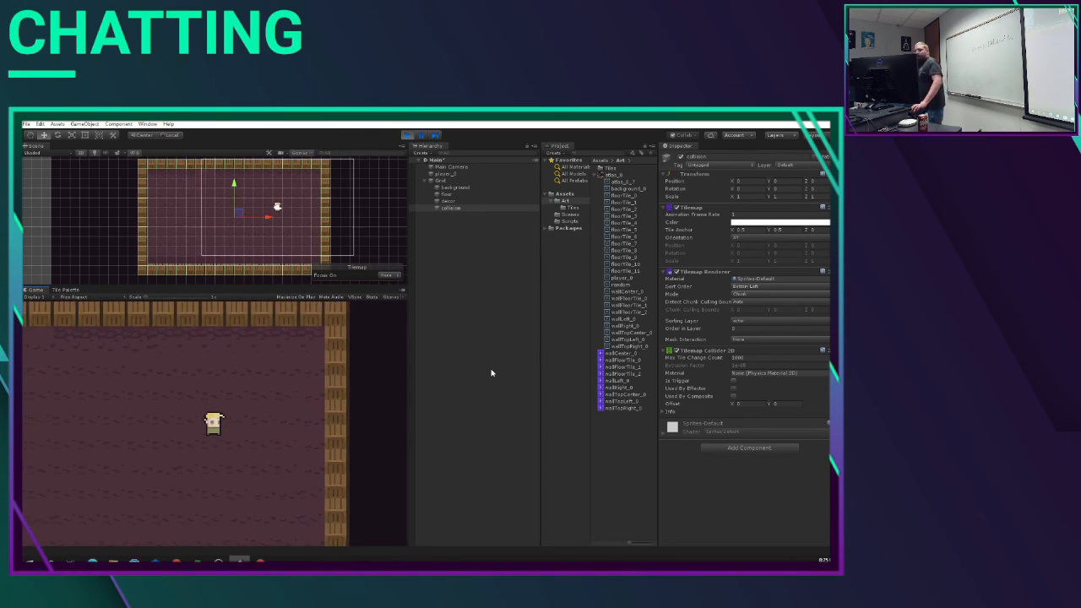
pyautogui.press('Up')
pyautogui.press('Left')
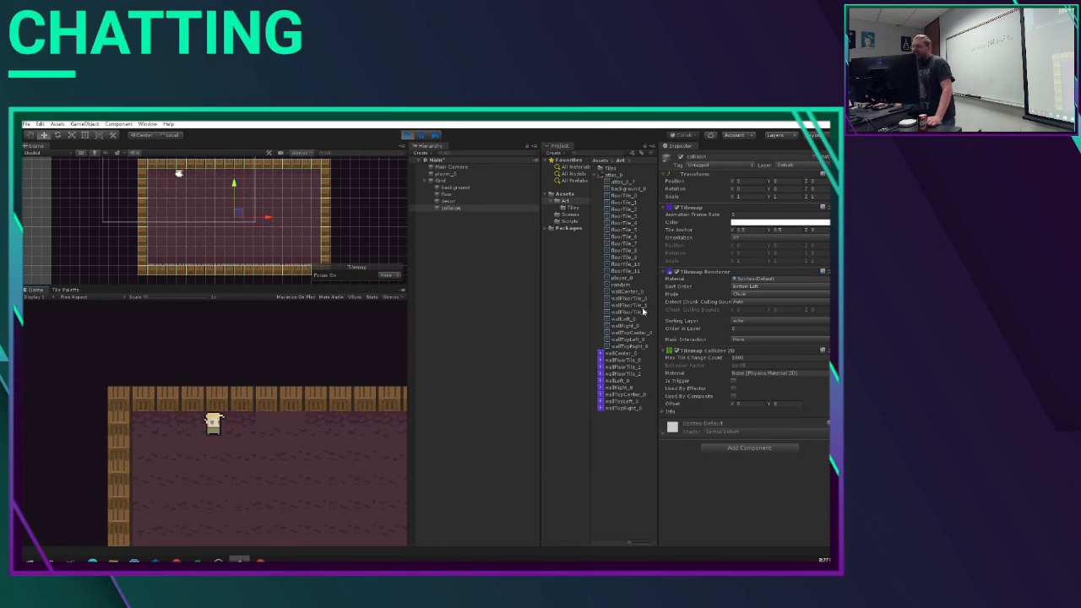
# Step: Stop play mode and freeze the Z rotation in the player object's Rigidbody 2D constraints
pyautogui.click(441, 174)
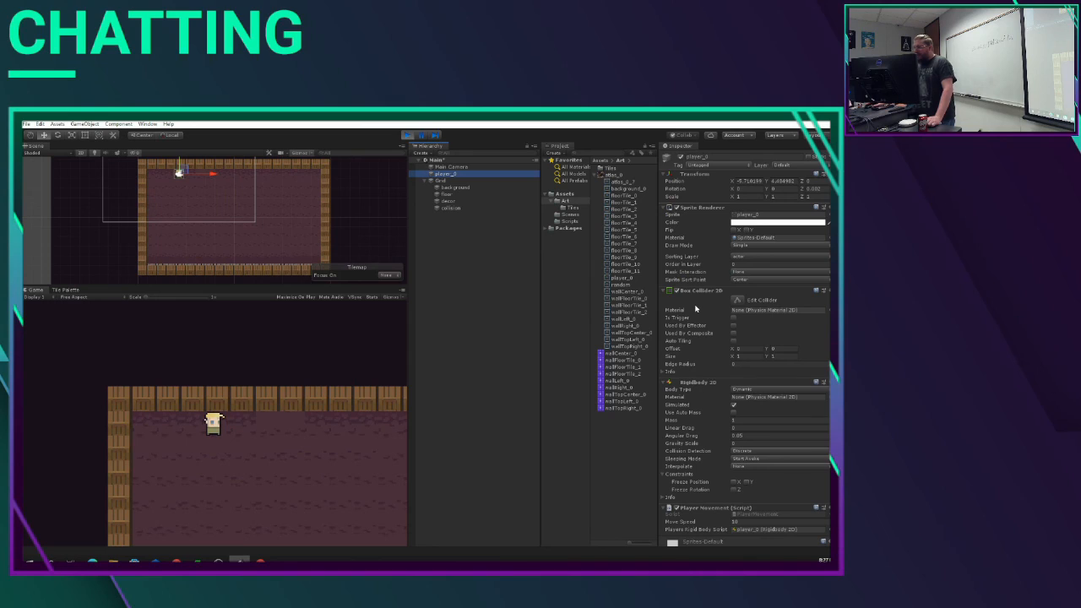
pyautogui.scroll(-2, 697, 311)
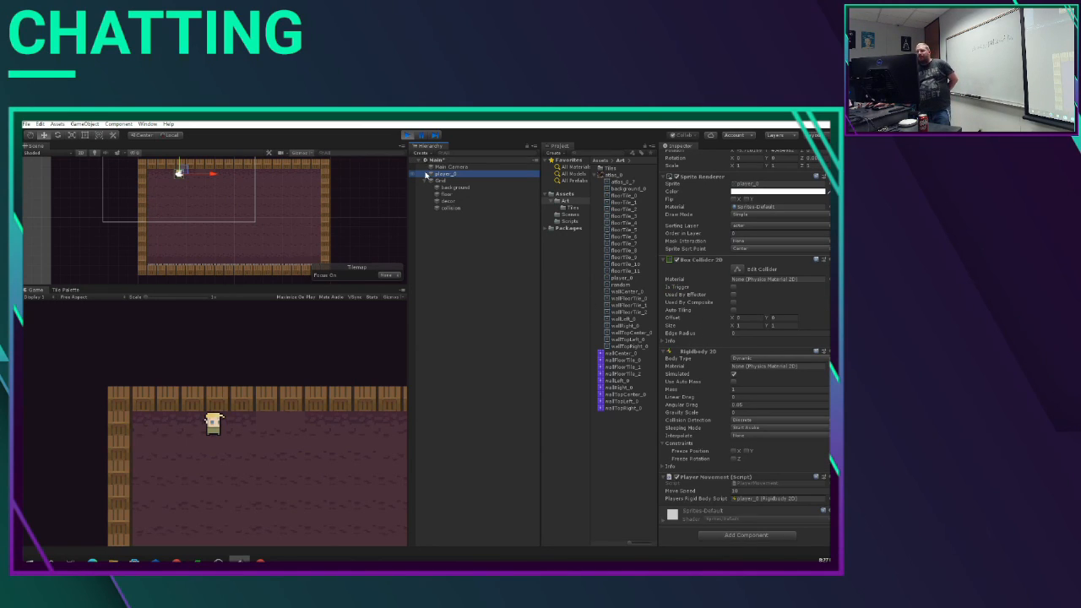
pyautogui.hotkey('ctrl', 'p')
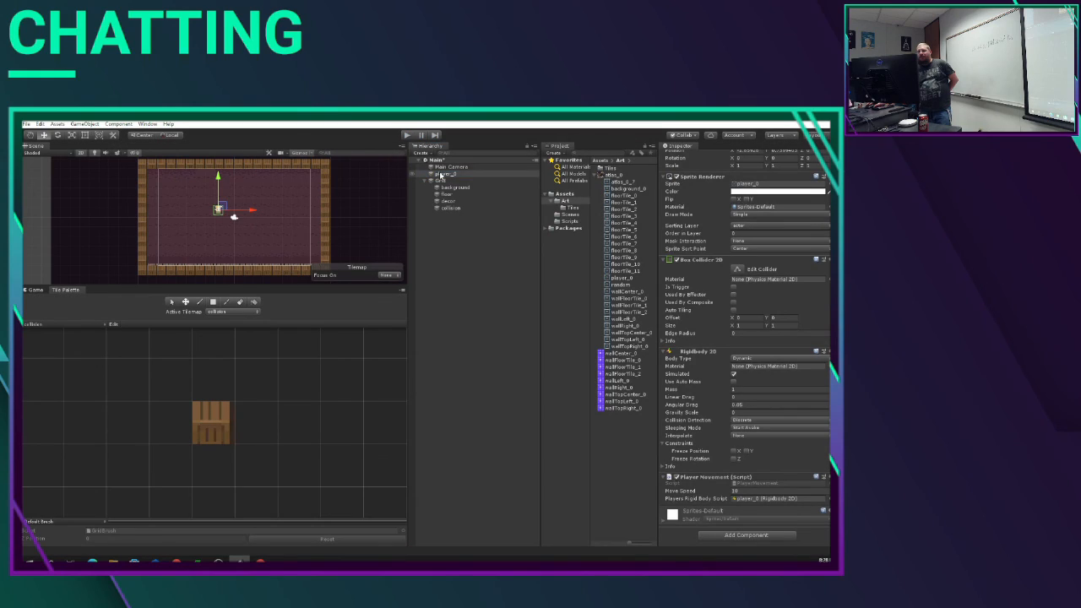
pyautogui.click(440, 174)
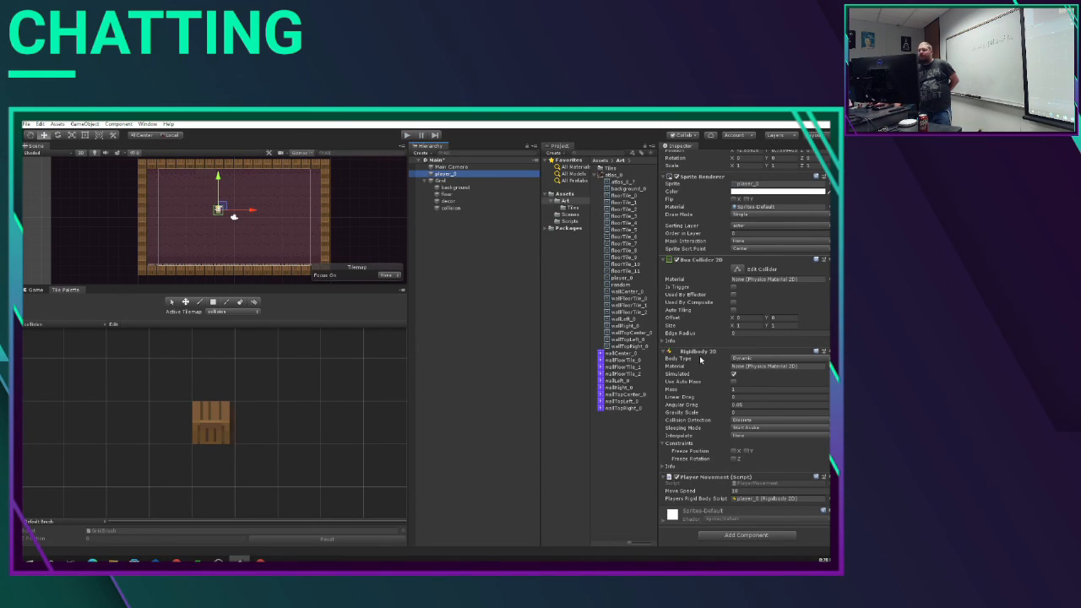
pyautogui.click(733, 458)
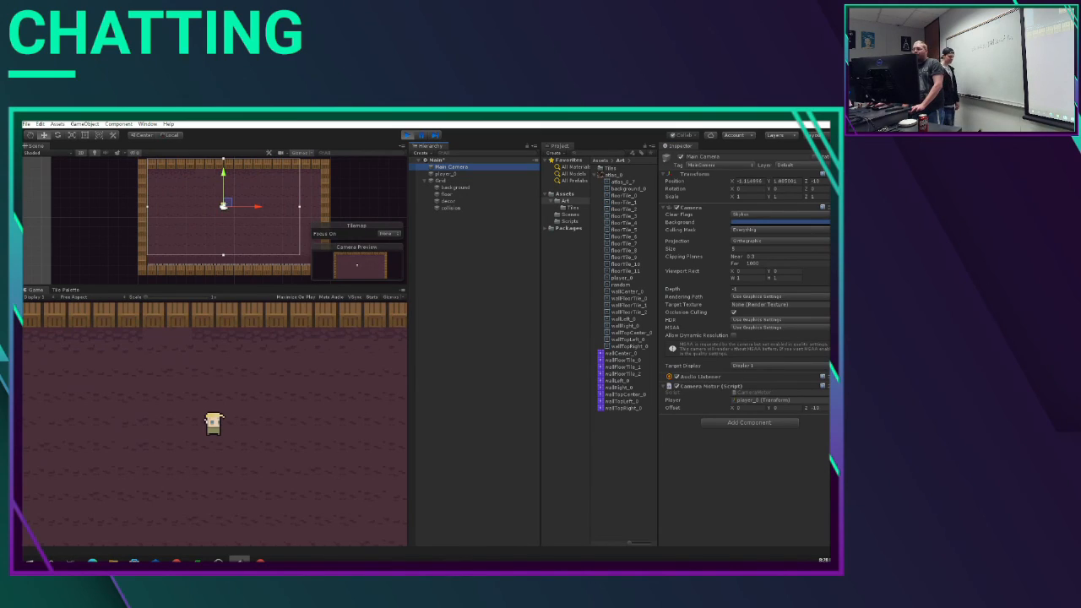
# Step: Try orthographic sizes of 2 and 4 on the Main Camera while the scene is playing
pyautogui.moveTo(747, 249); pyautogui.dragTo(618, 242)
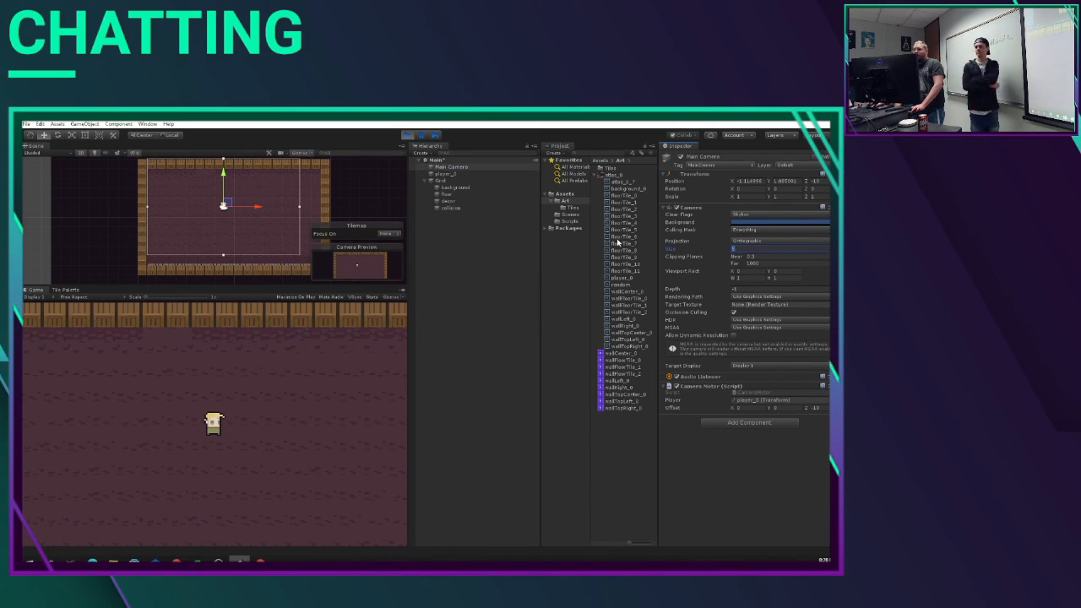
pyautogui.write('2')
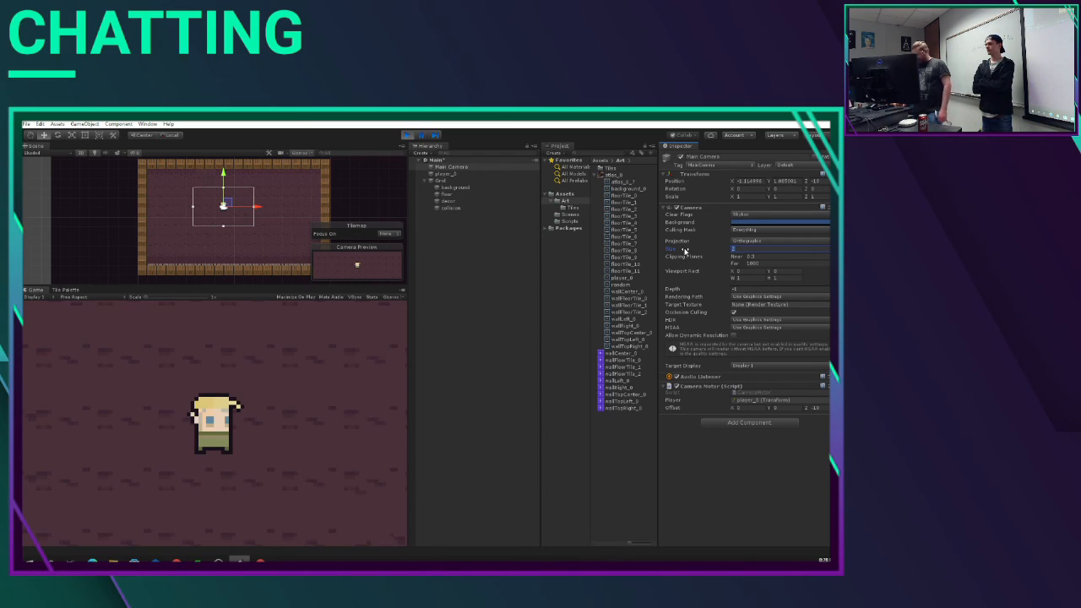
pyautogui.write('4')
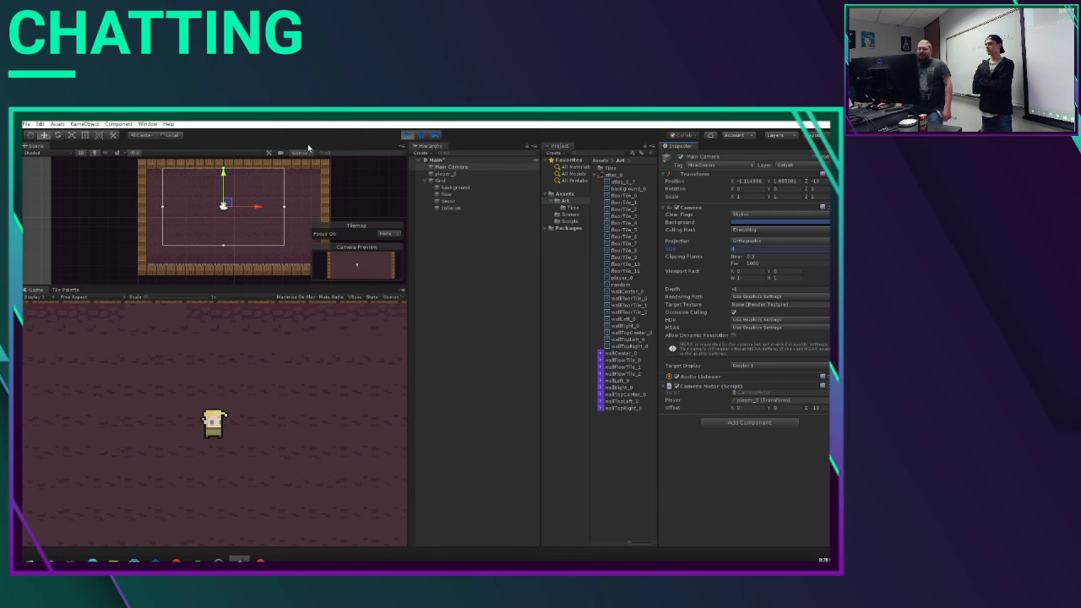
# Step: Move the player around all sides of the room to test the follow camera and wall collisions, and stop play mode
pyautogui.click(278, 449)
pyautogui.press('w')
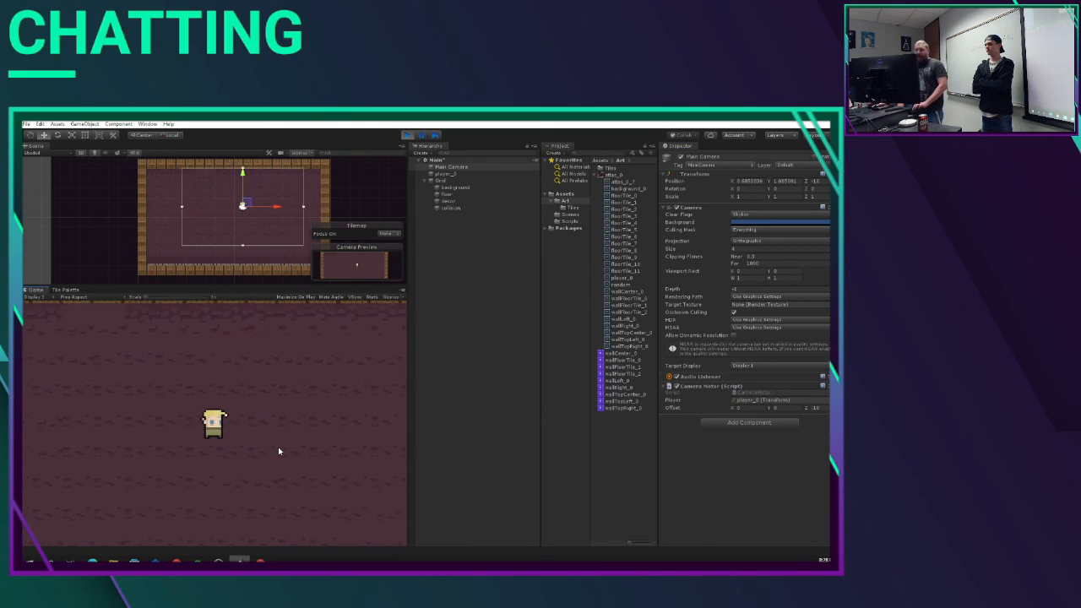
pyautogui.press('a')
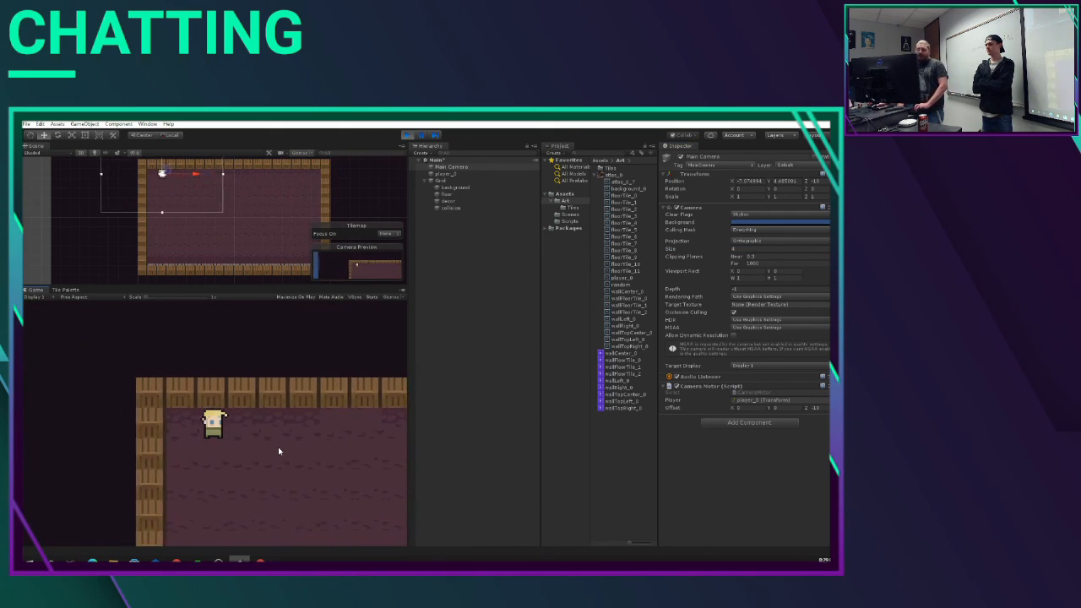
pyautogui.press('s')
pyautogui.press('d')
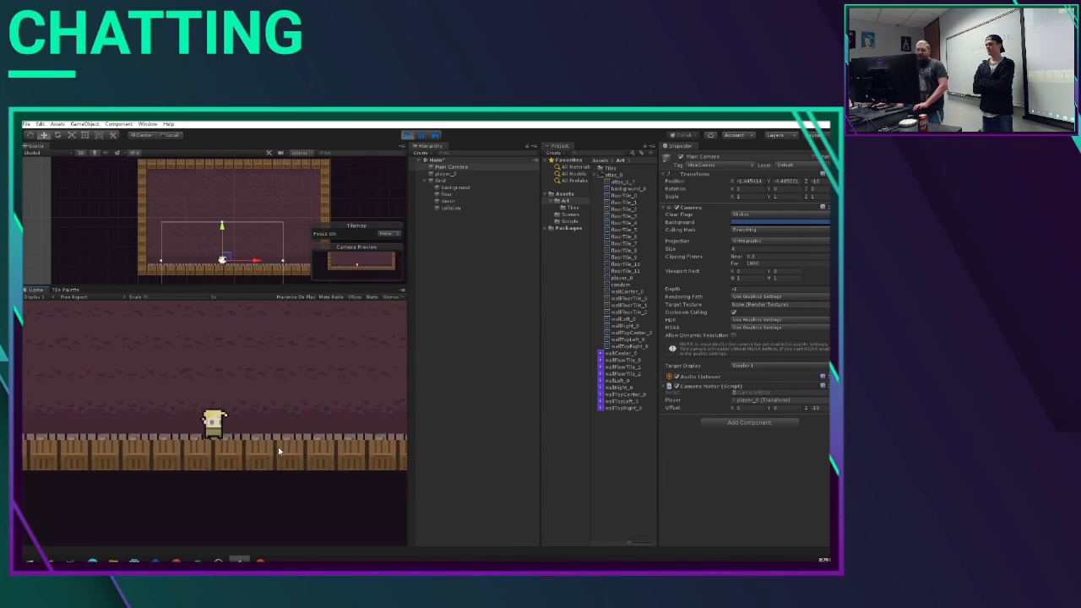
pyautogui.press('w')
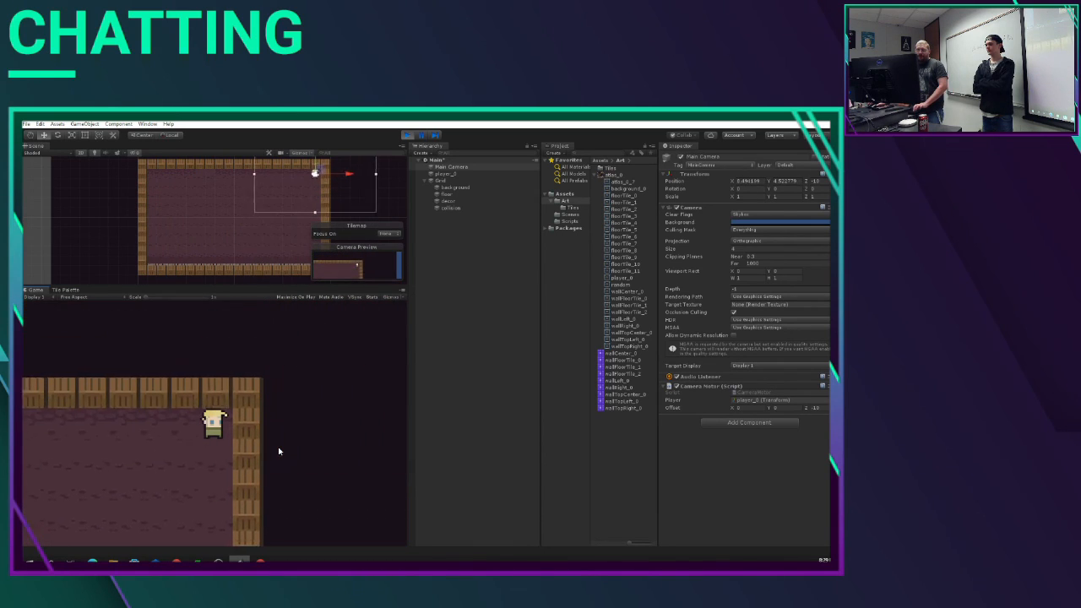
pyautogui.press('a')
pyautogui.press('s')
pyautogui.press('d')
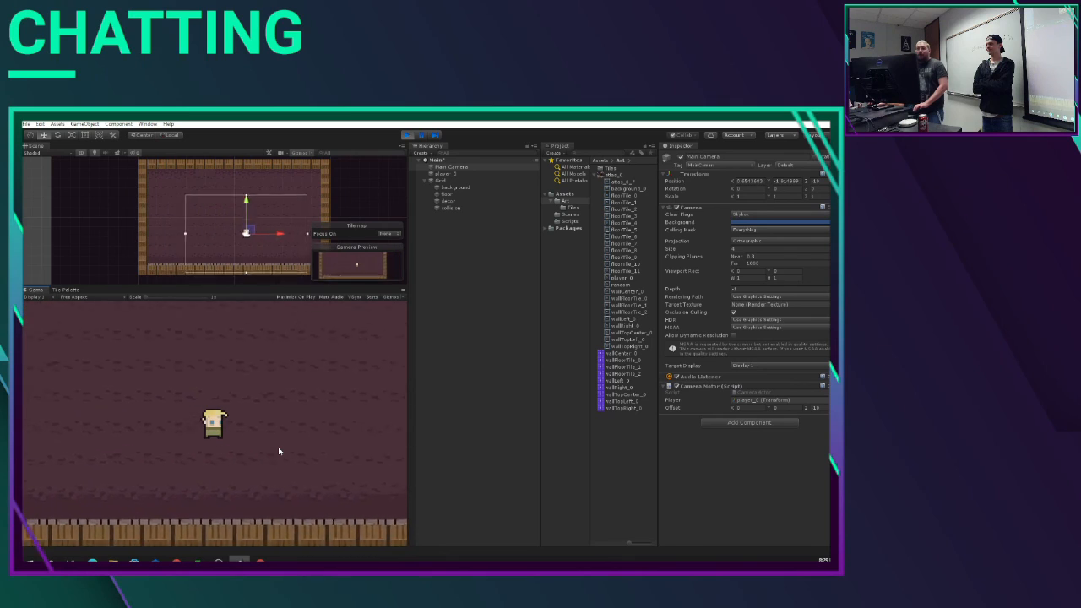
pyautogui.press('w')
pyautogui.press('a')
pyautogui.press('s')
pyautogui.press('d')
pyautogui.press('w')
pyautogui.press('a')
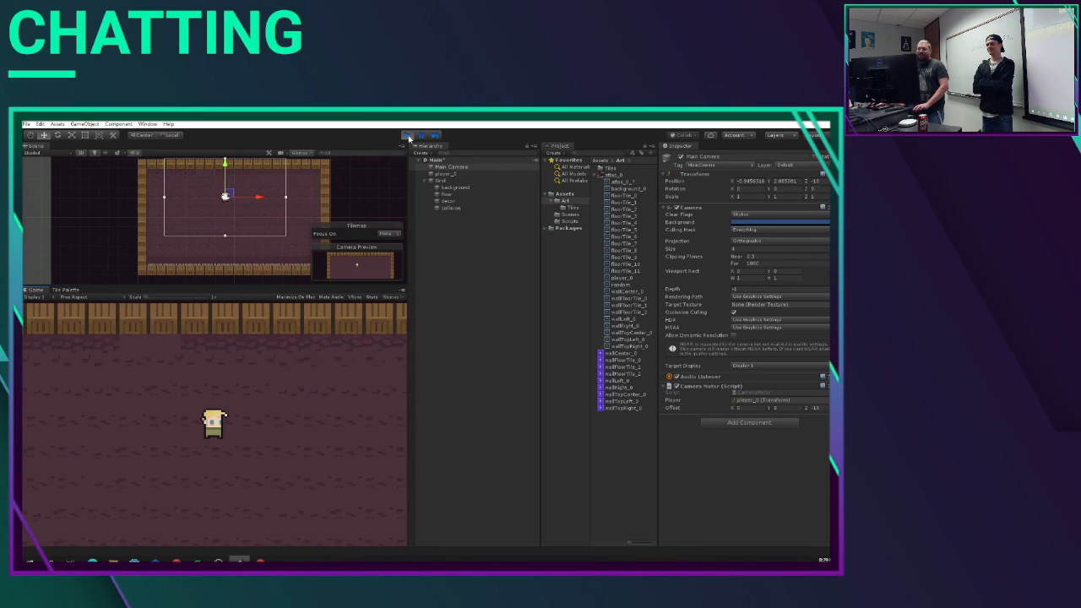
pyautogui.click(407, 135)
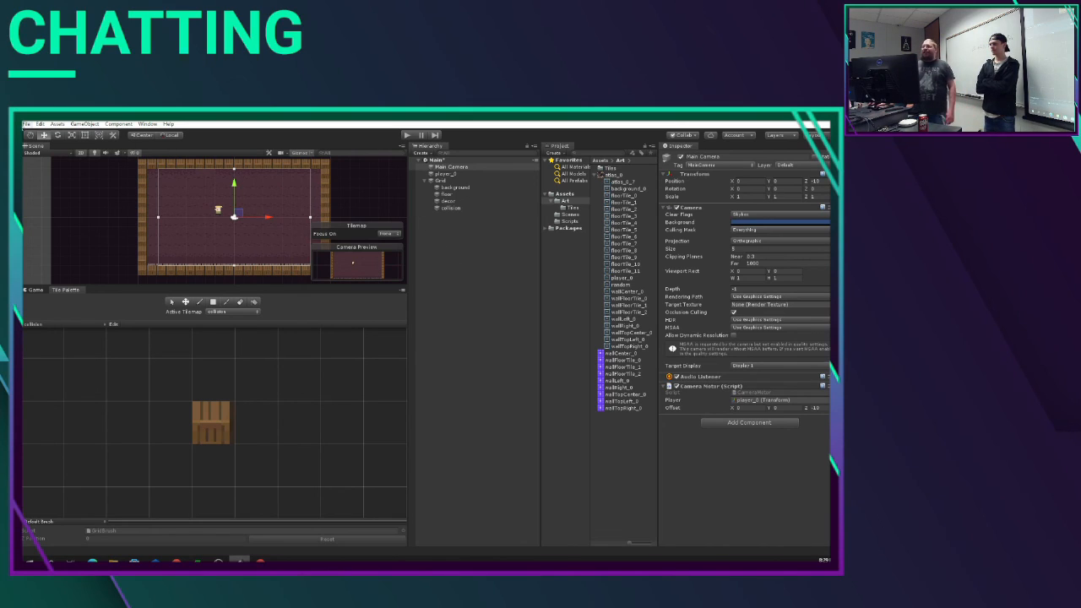
pyautogui.click(26, 124)
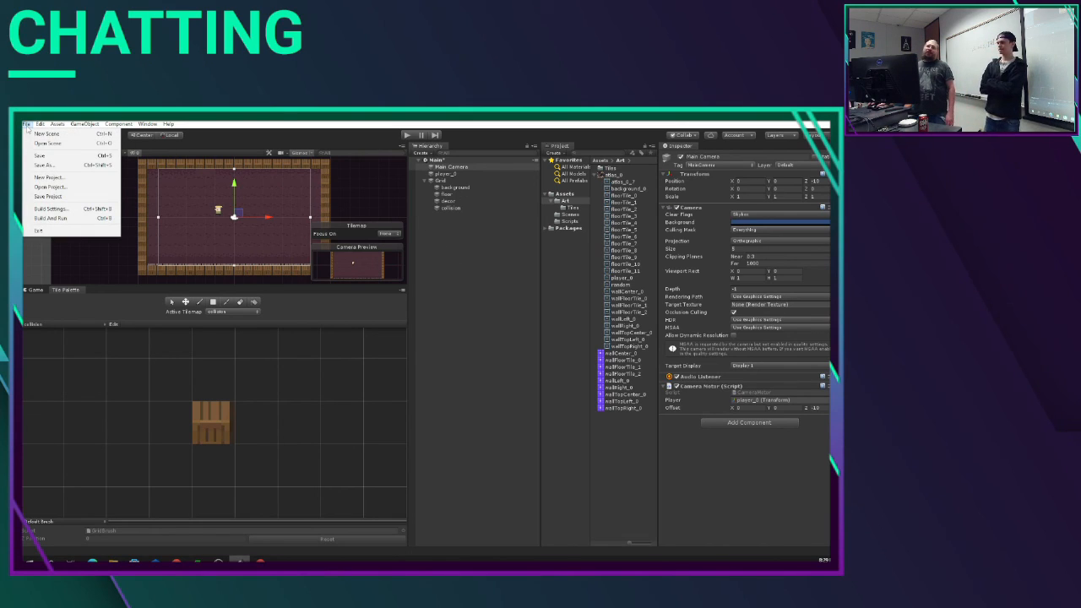
pyautogui.click(60, 165)
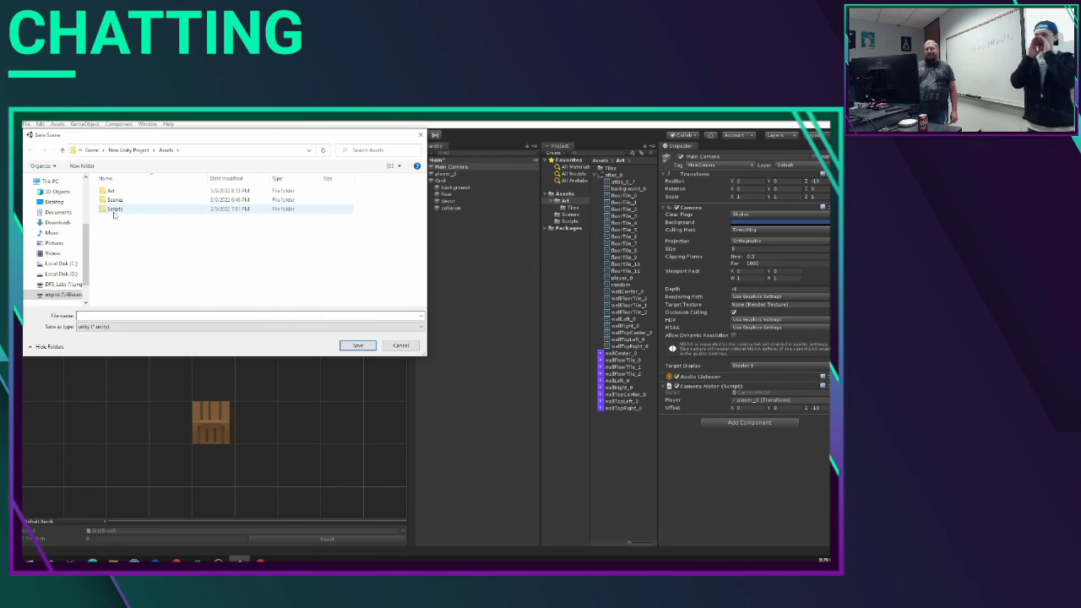
pyautogui.click(399, 345)
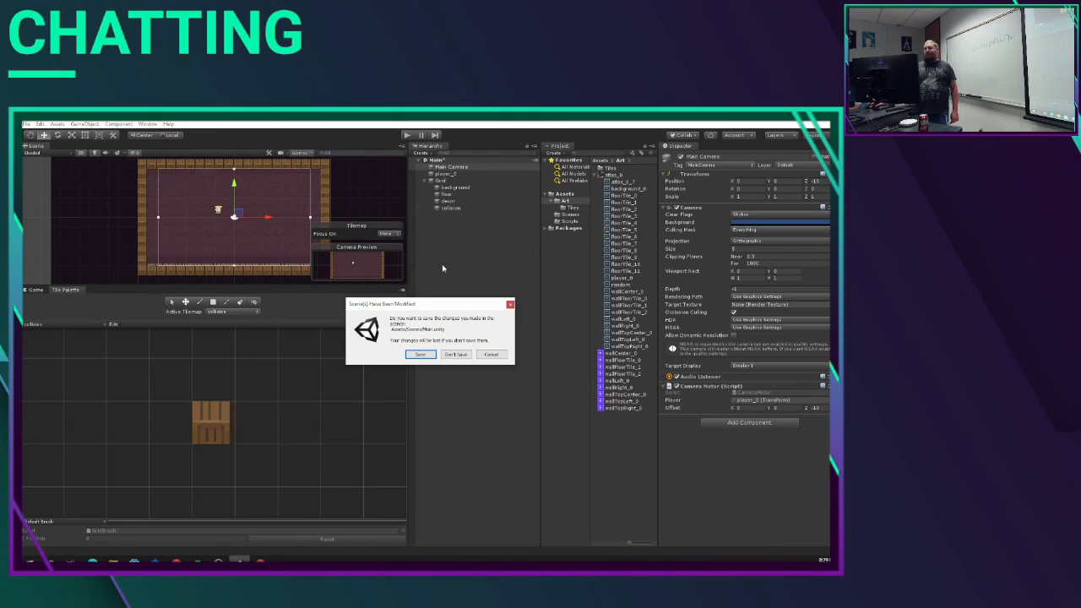
# Step: Close the Unity project without saving the Main scene's changes and clear the browser window to show the desktop
pyautogui.click(461, 354)
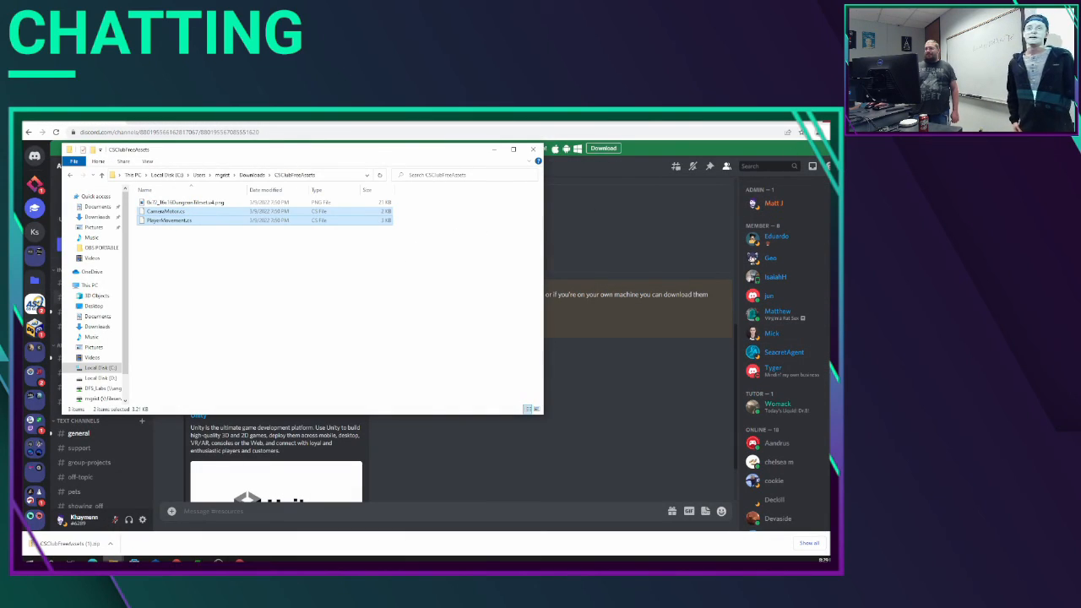
pyautogui.click(823, 122)
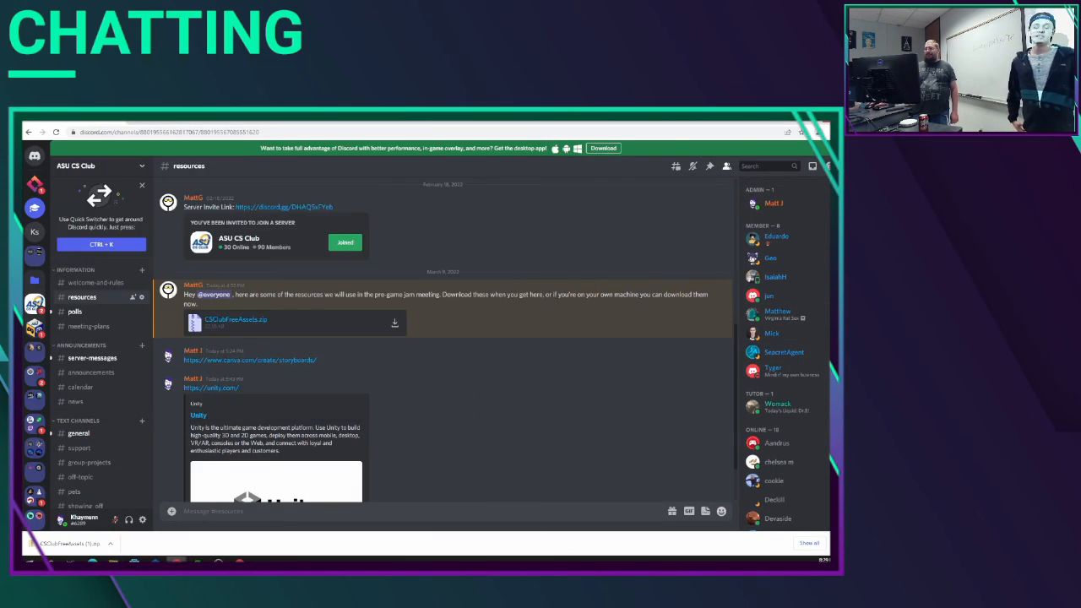
pyautogui.click(533, 150)
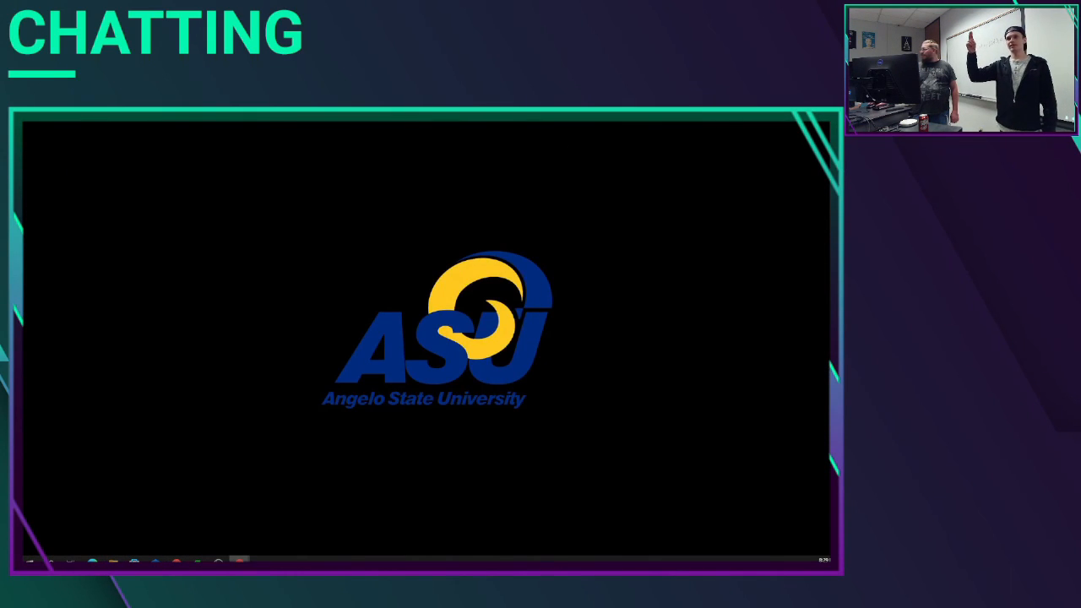